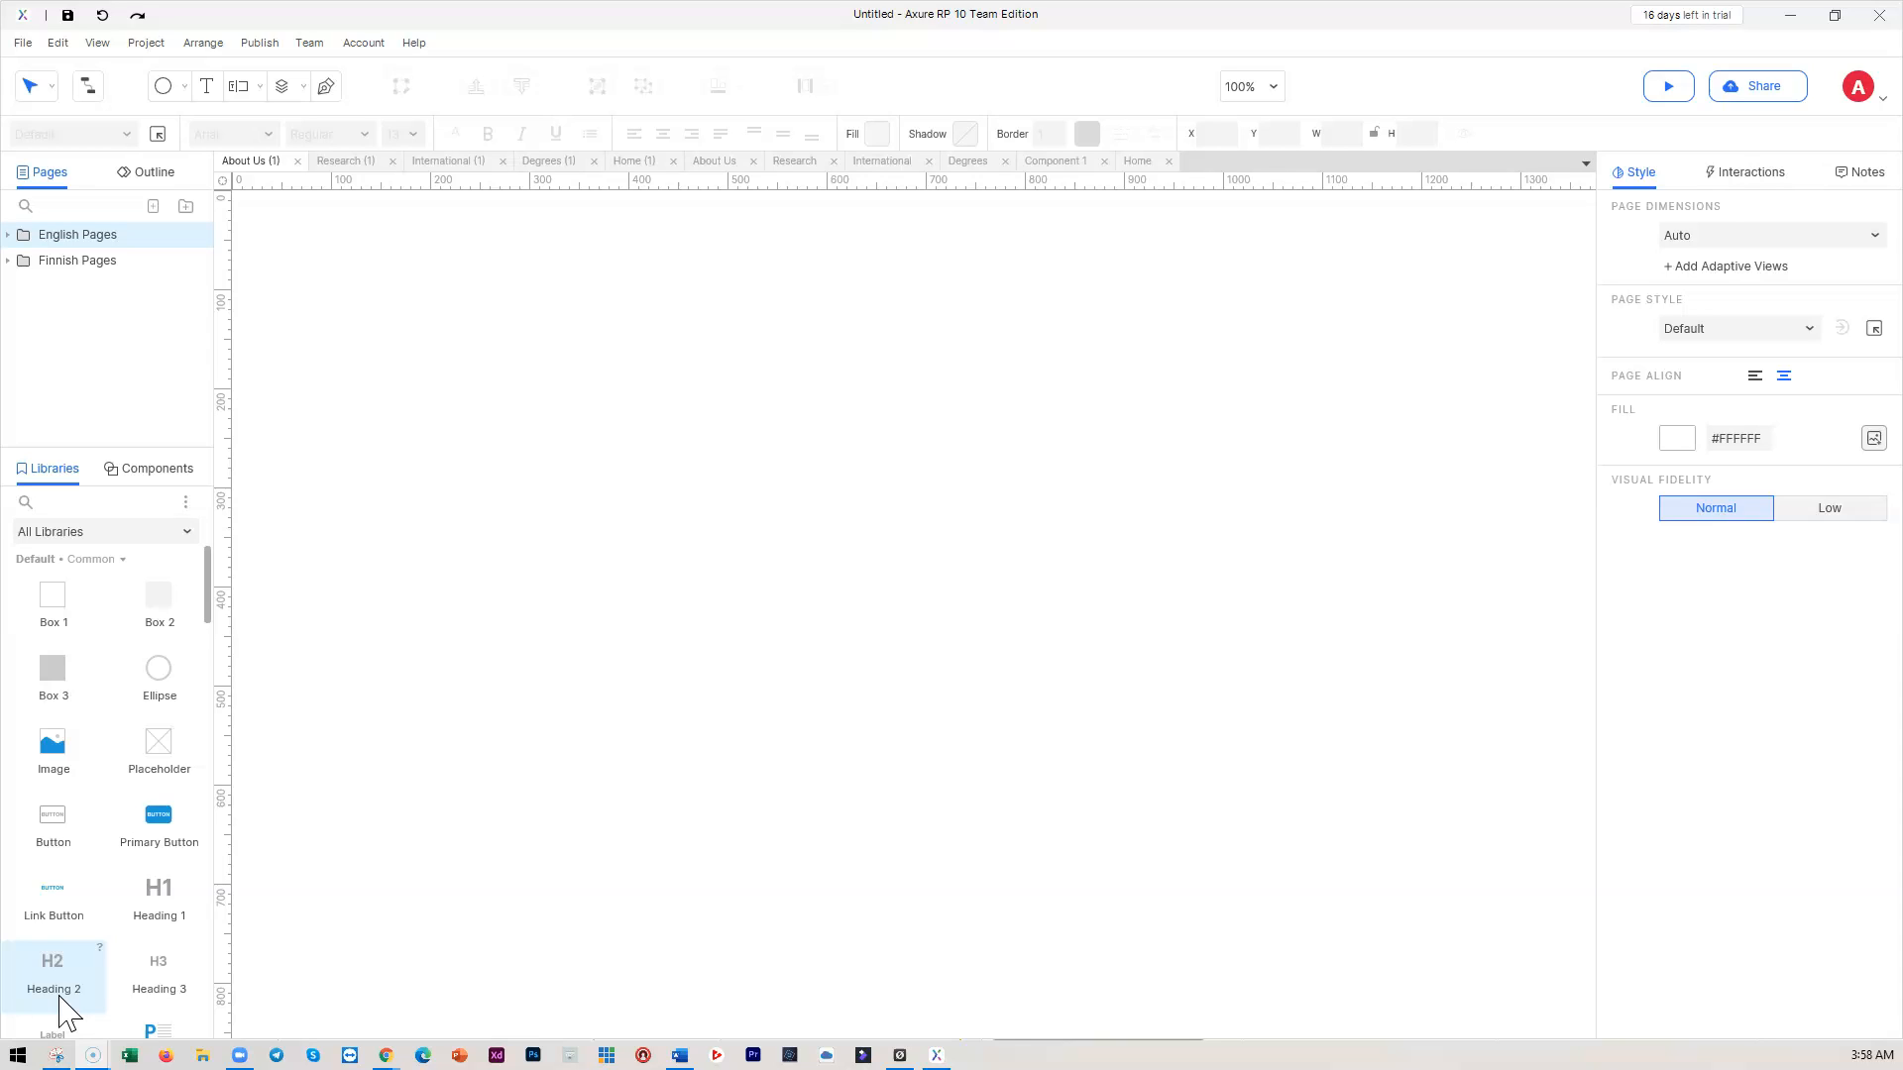
Scroll through the Word requirements and sitemap document, then minimize Word
click(680, 1058)
scroll(752, 775, up, 3)
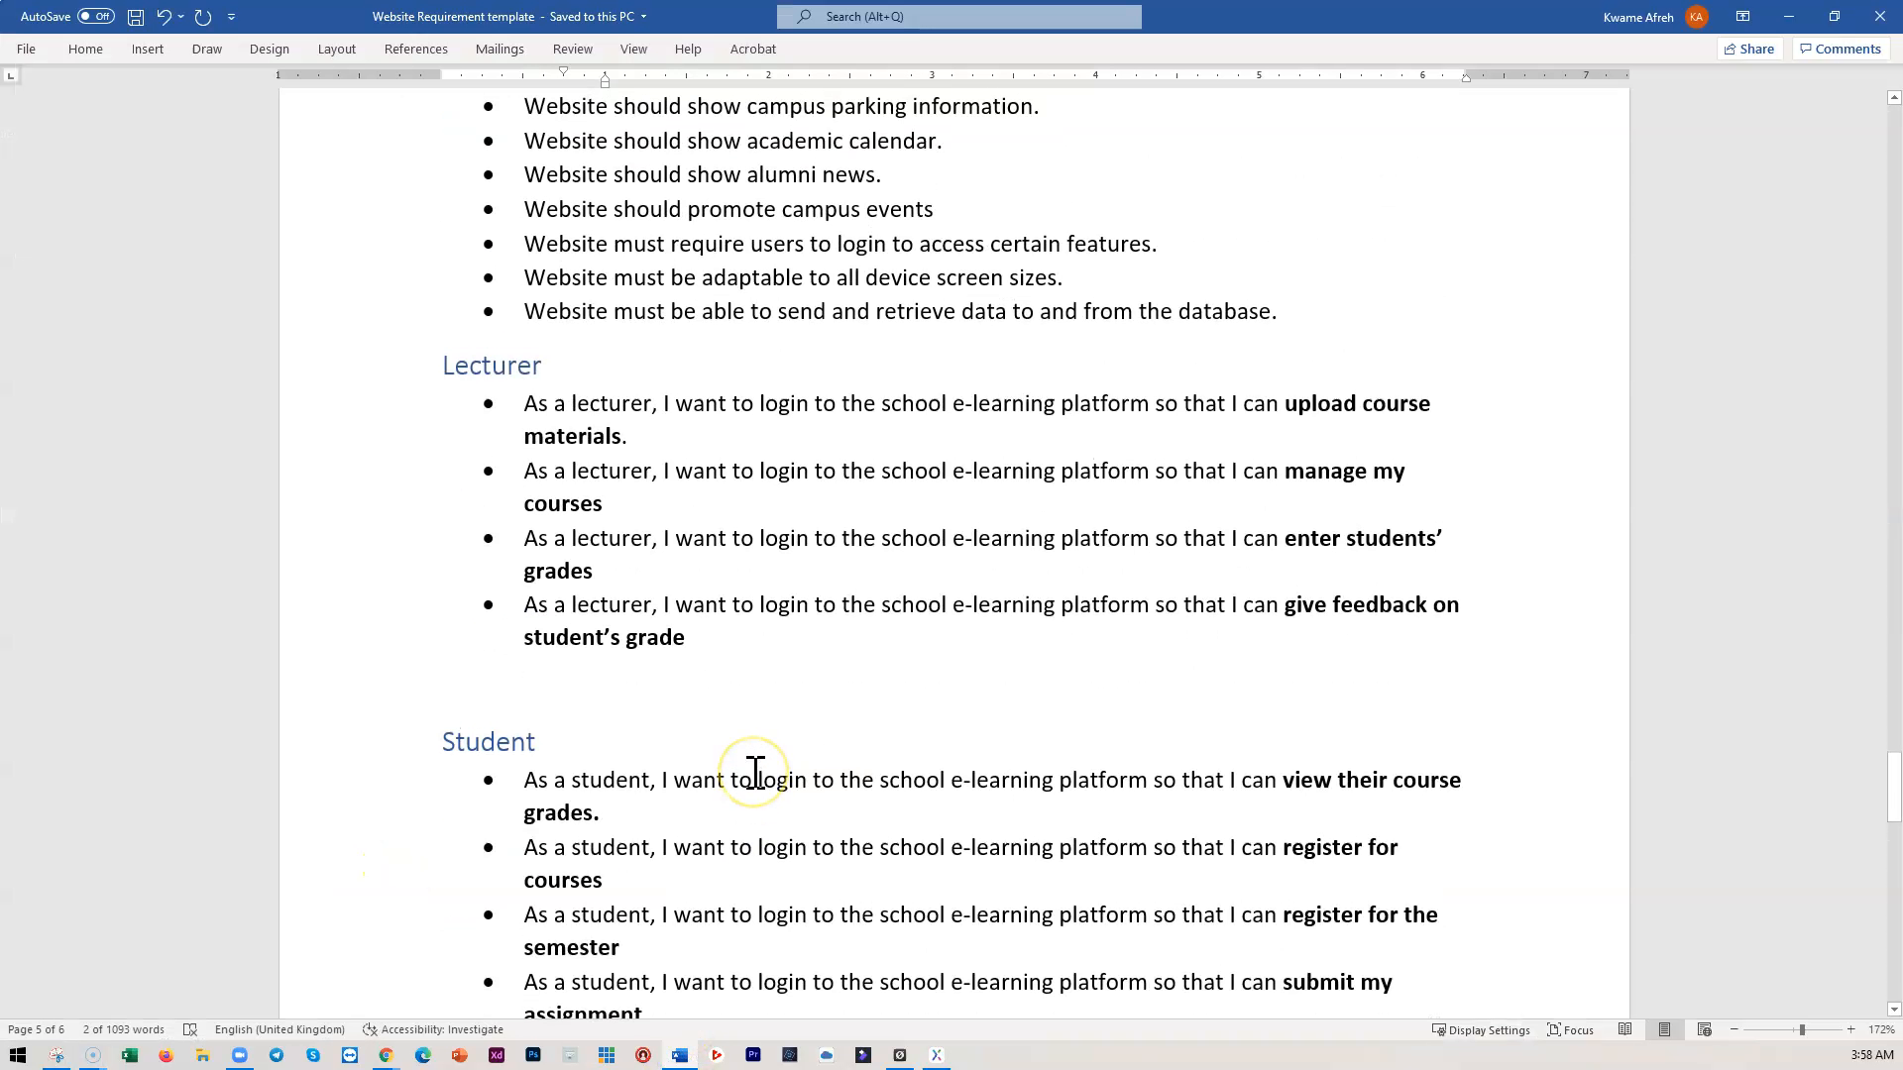
scroll(755, 772, up, 3)
click(733, 768)
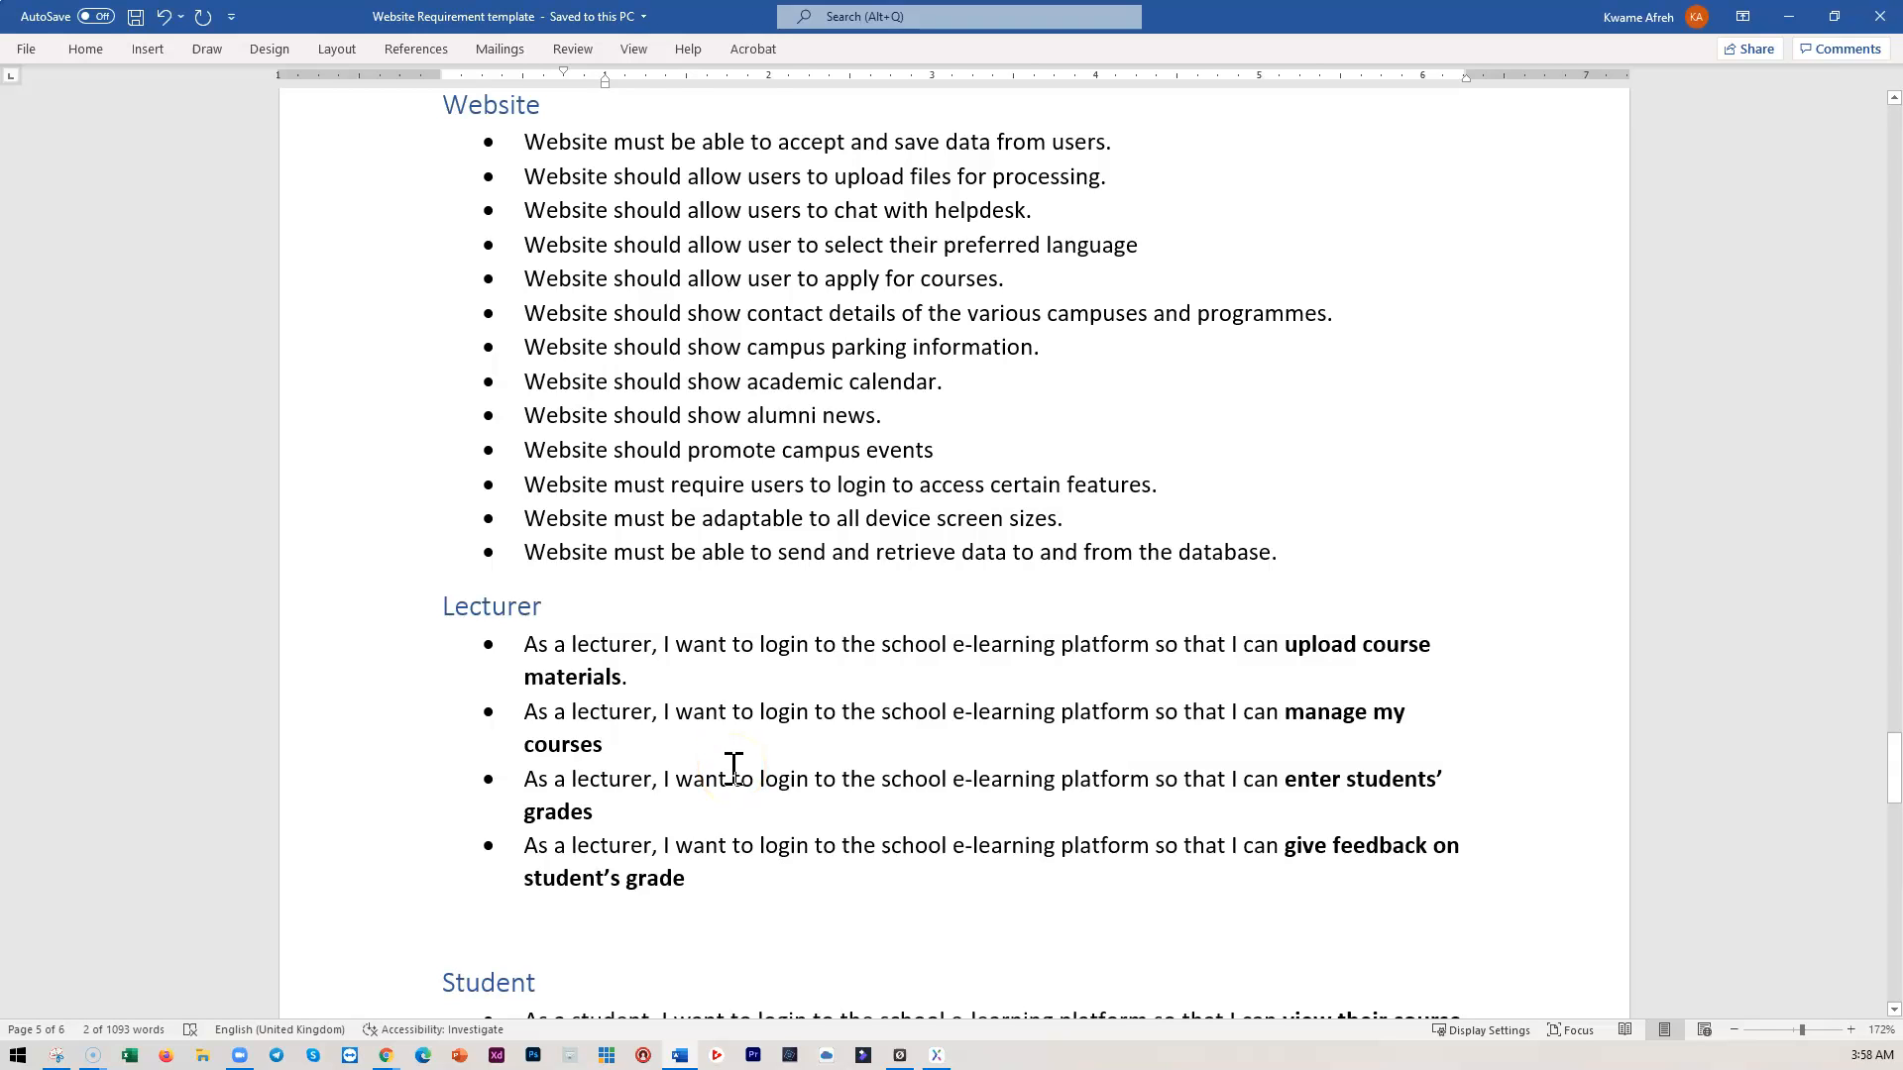
scroll(732, 768, up, 5)
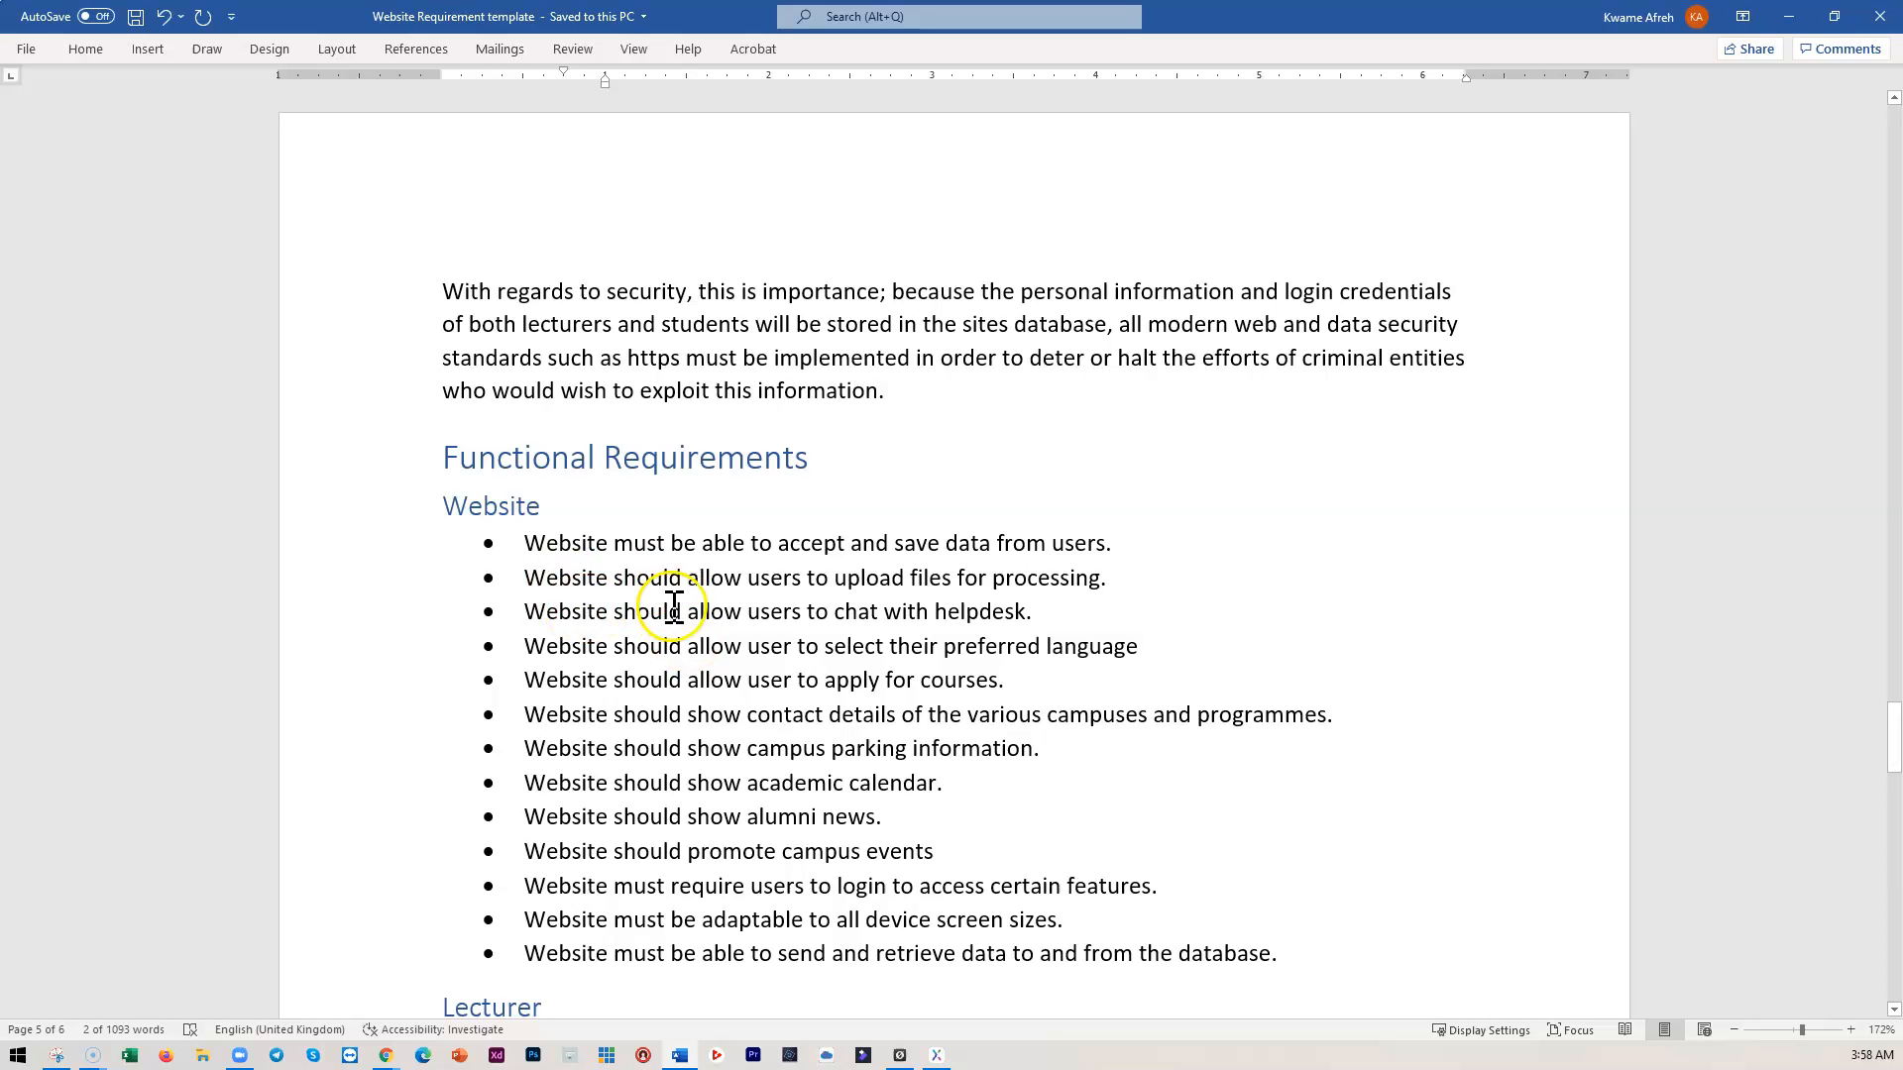
scroll(679, 634, up, 12)
scroll(708, 711, up, 6)
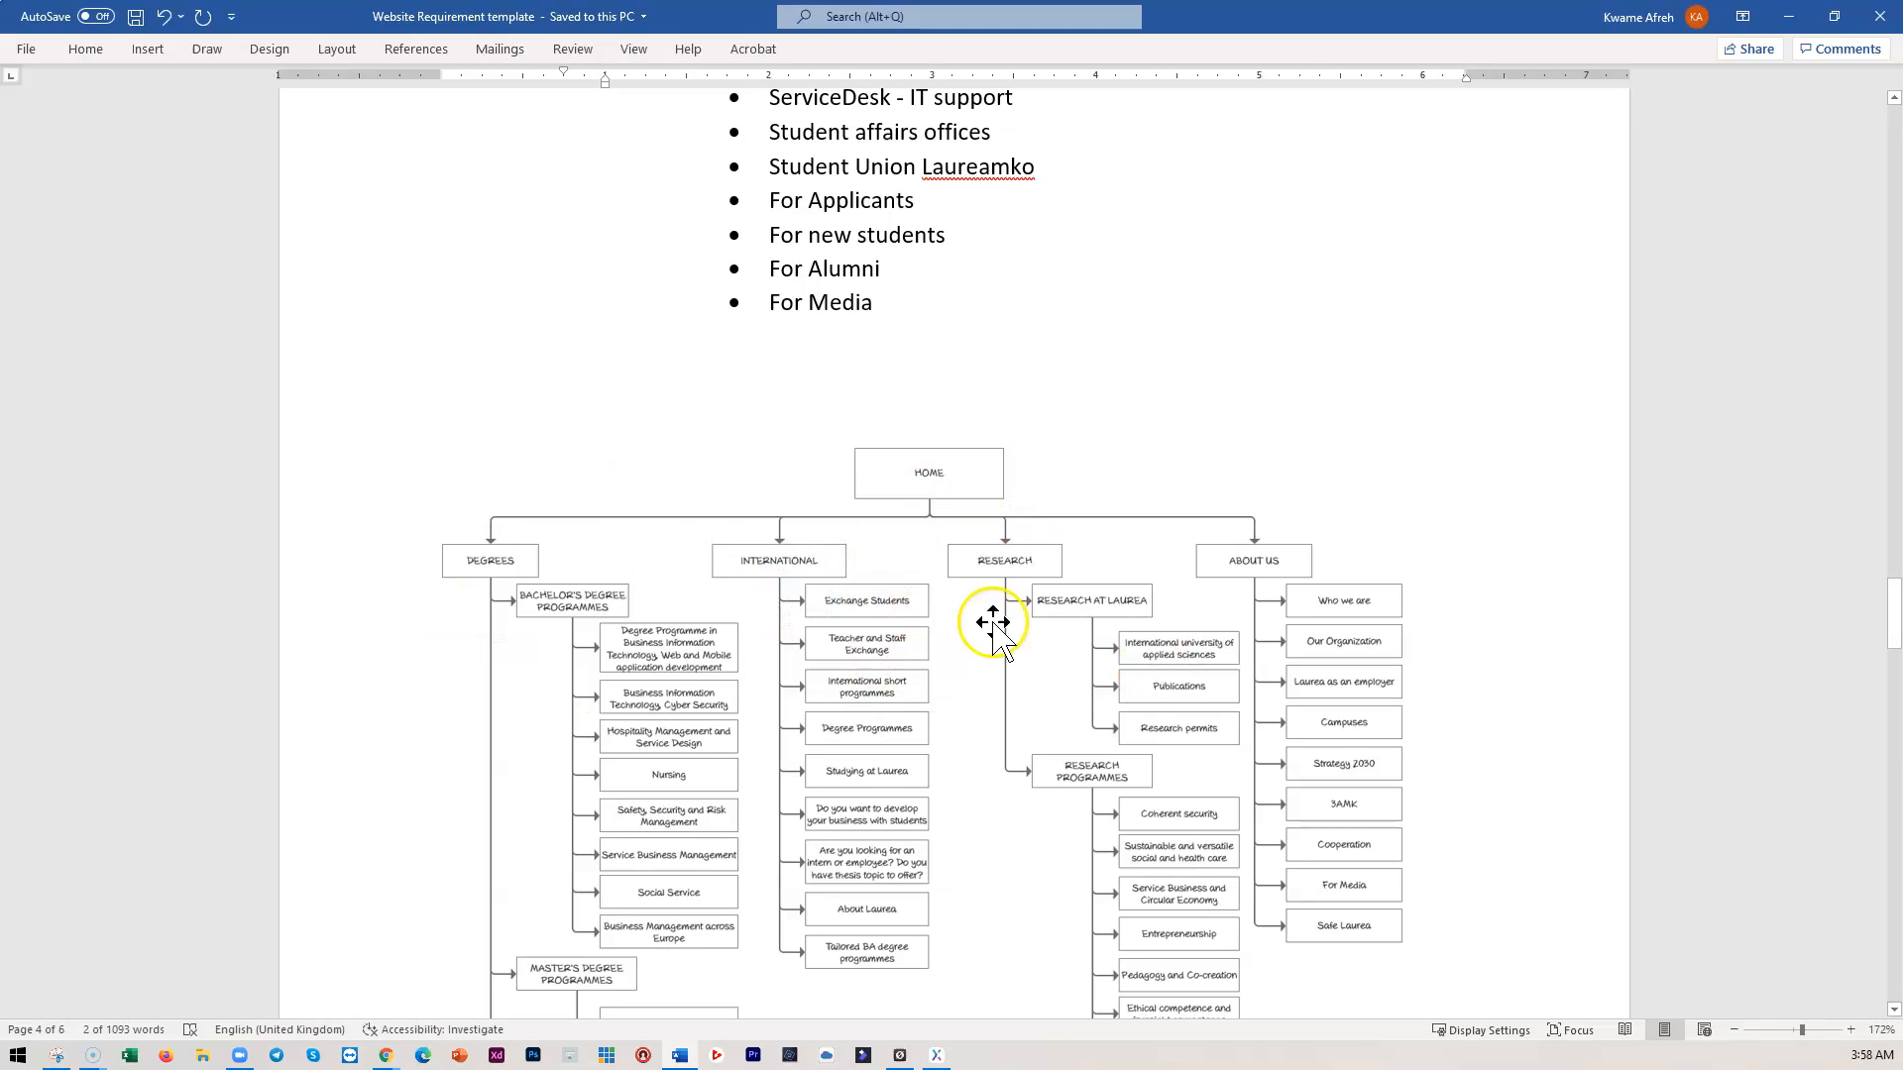
scroll(784, 637, up, 3)
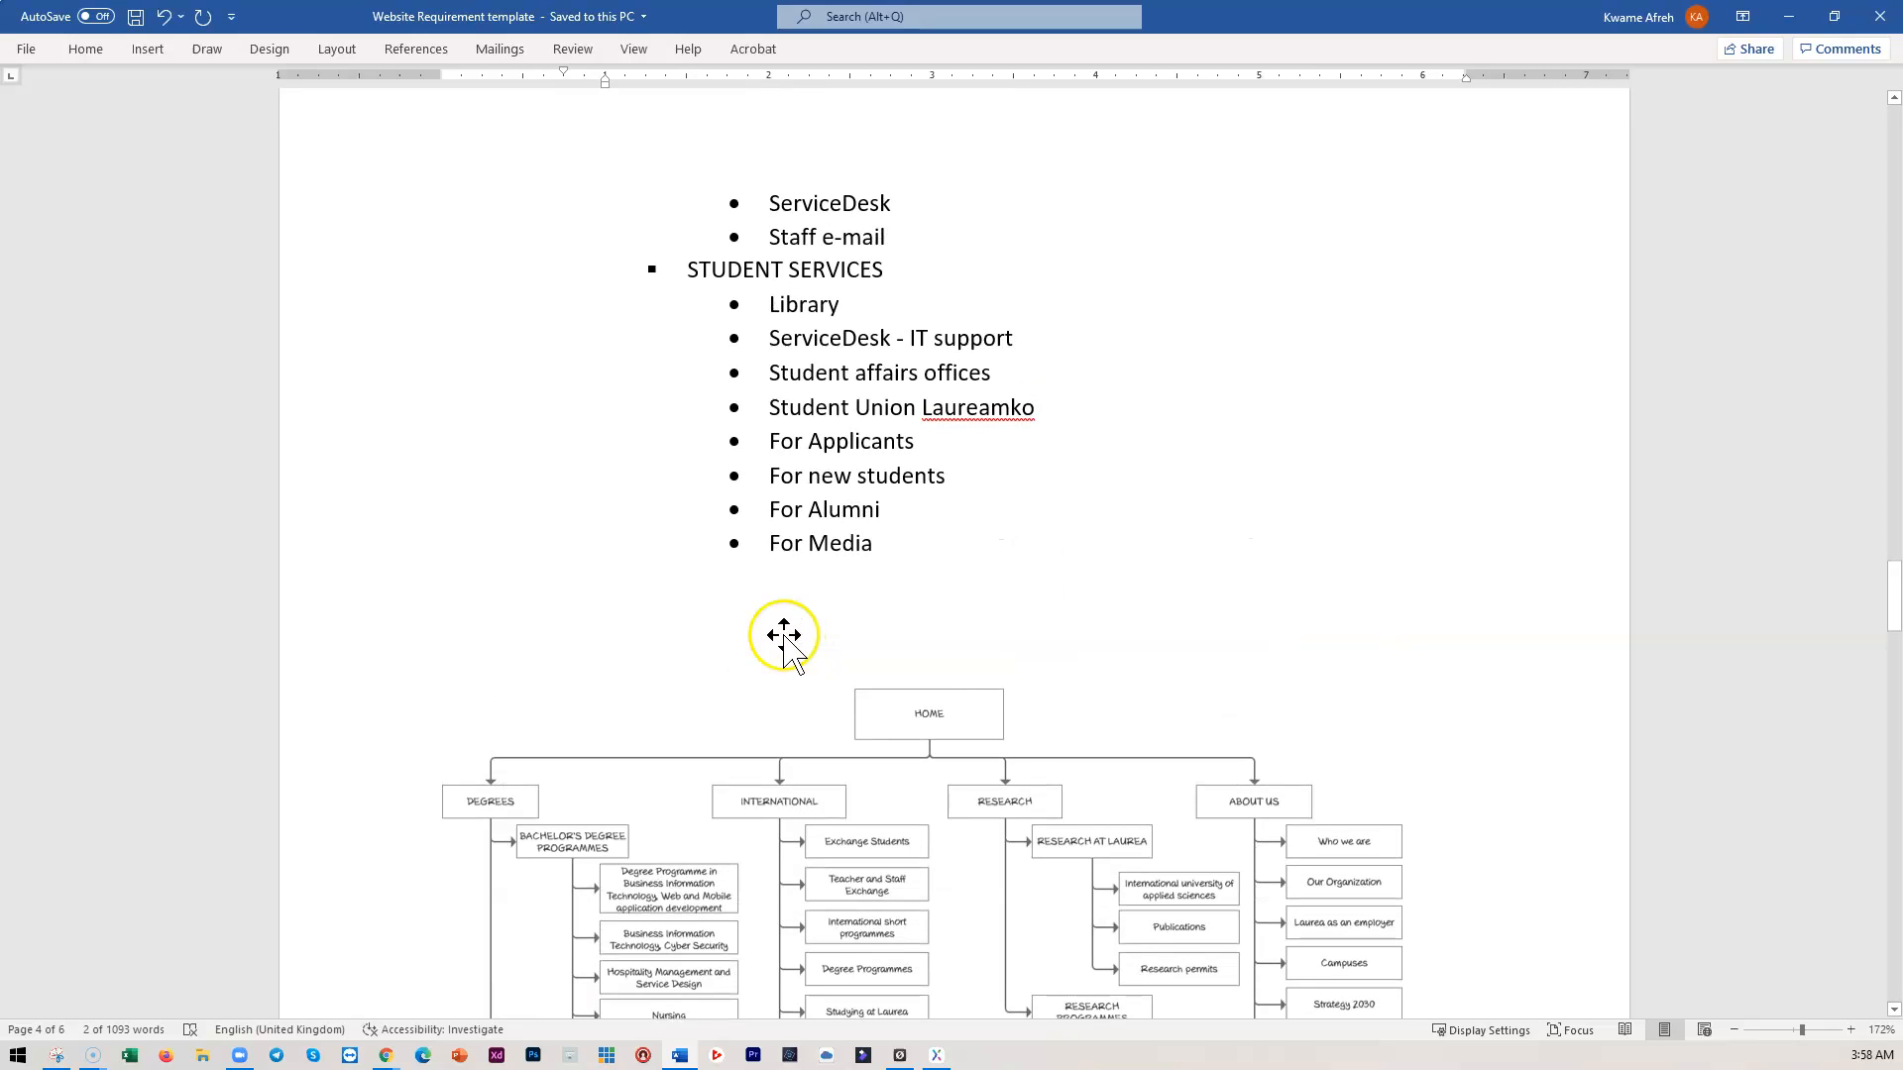
click(1789, 17)
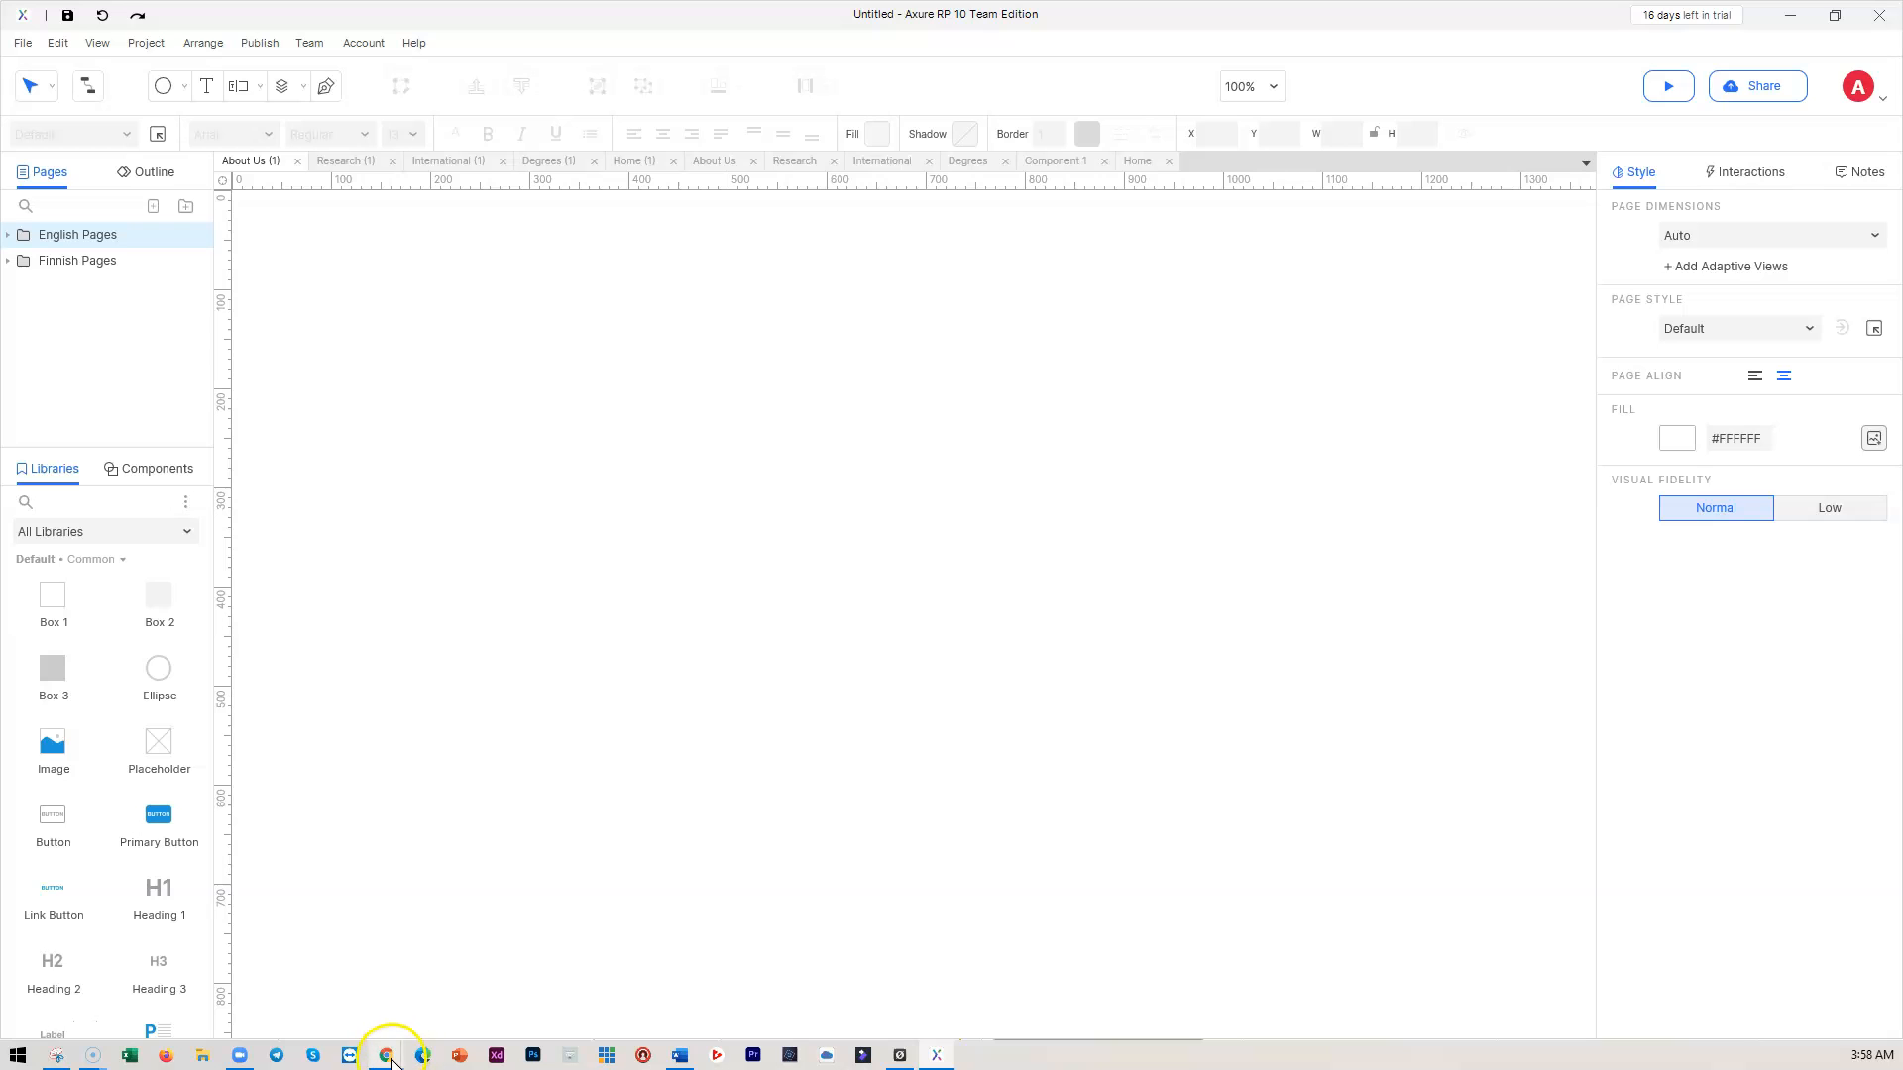
click(389, 1056)
In the Jira window, skip the backlog tour and open the LUAS Sprint 1 active sprint board
click(263, 1003)
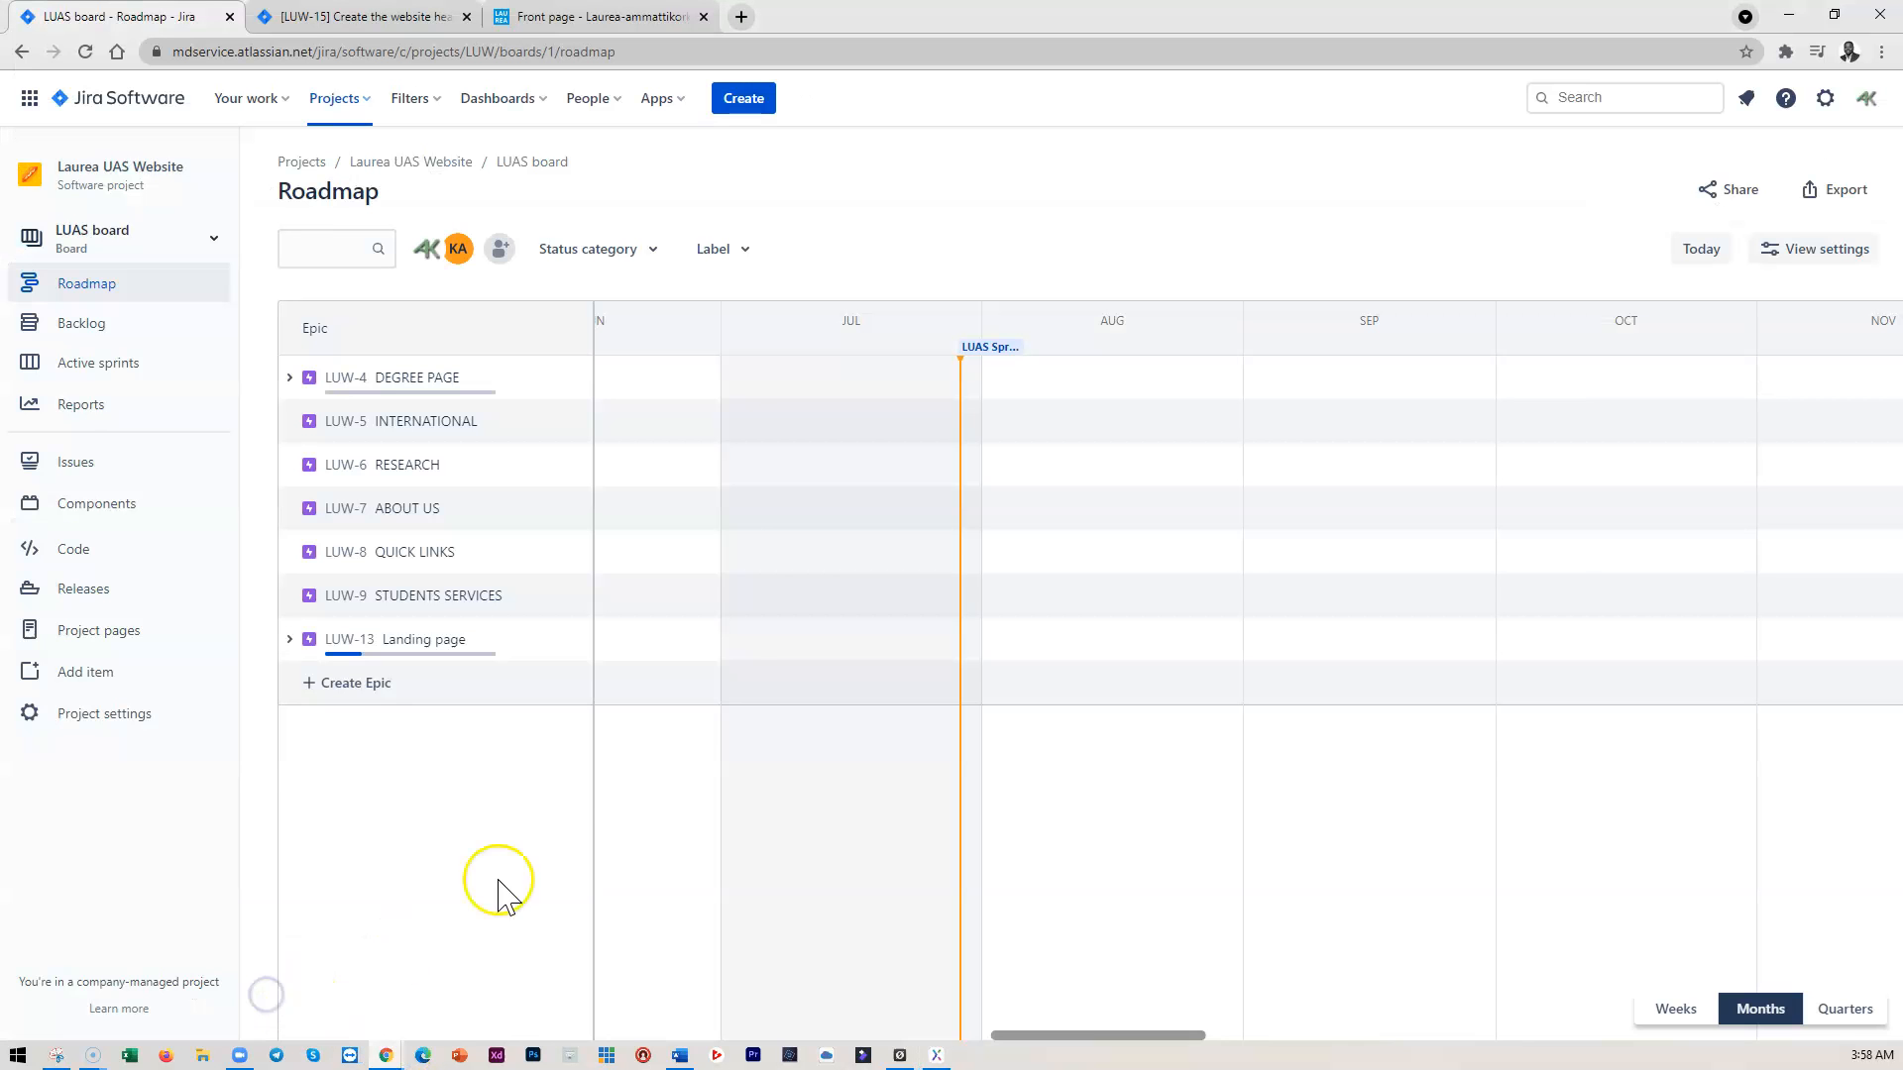
click(87, 325)
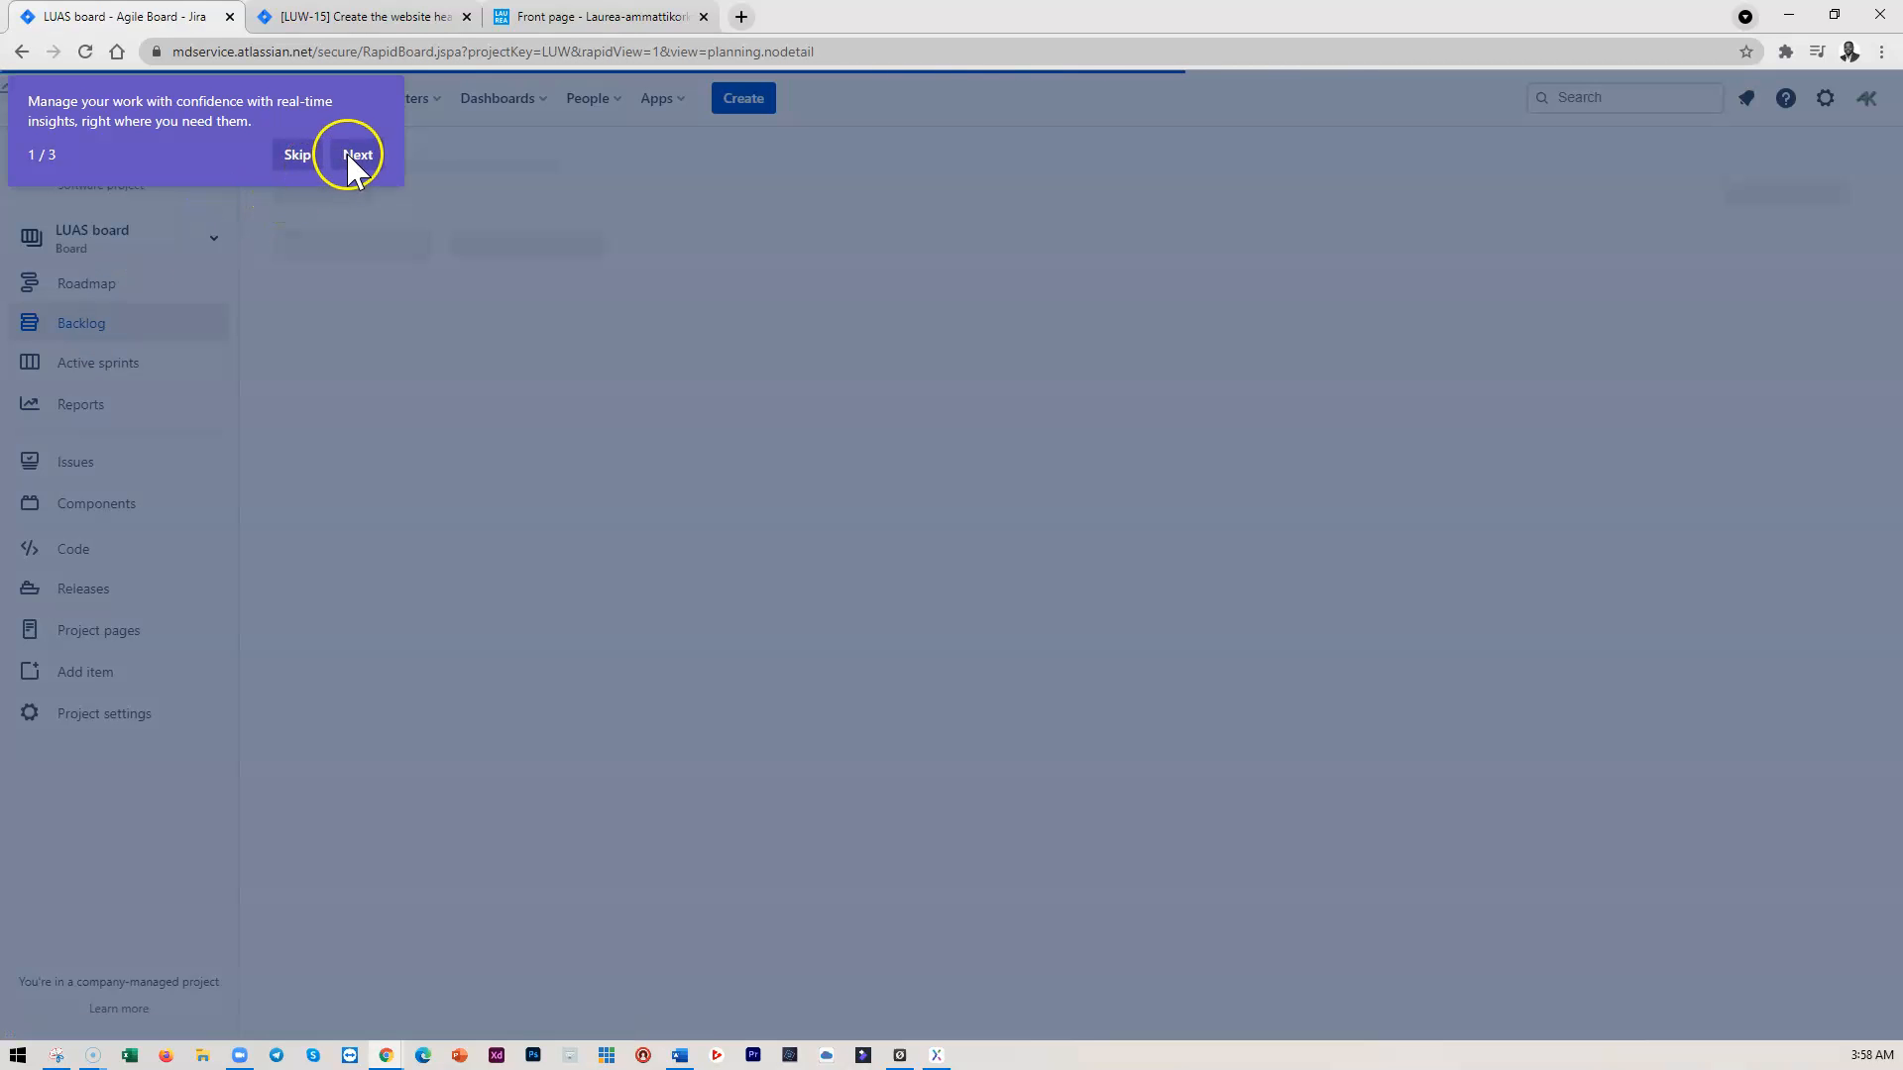
click(293, 157)
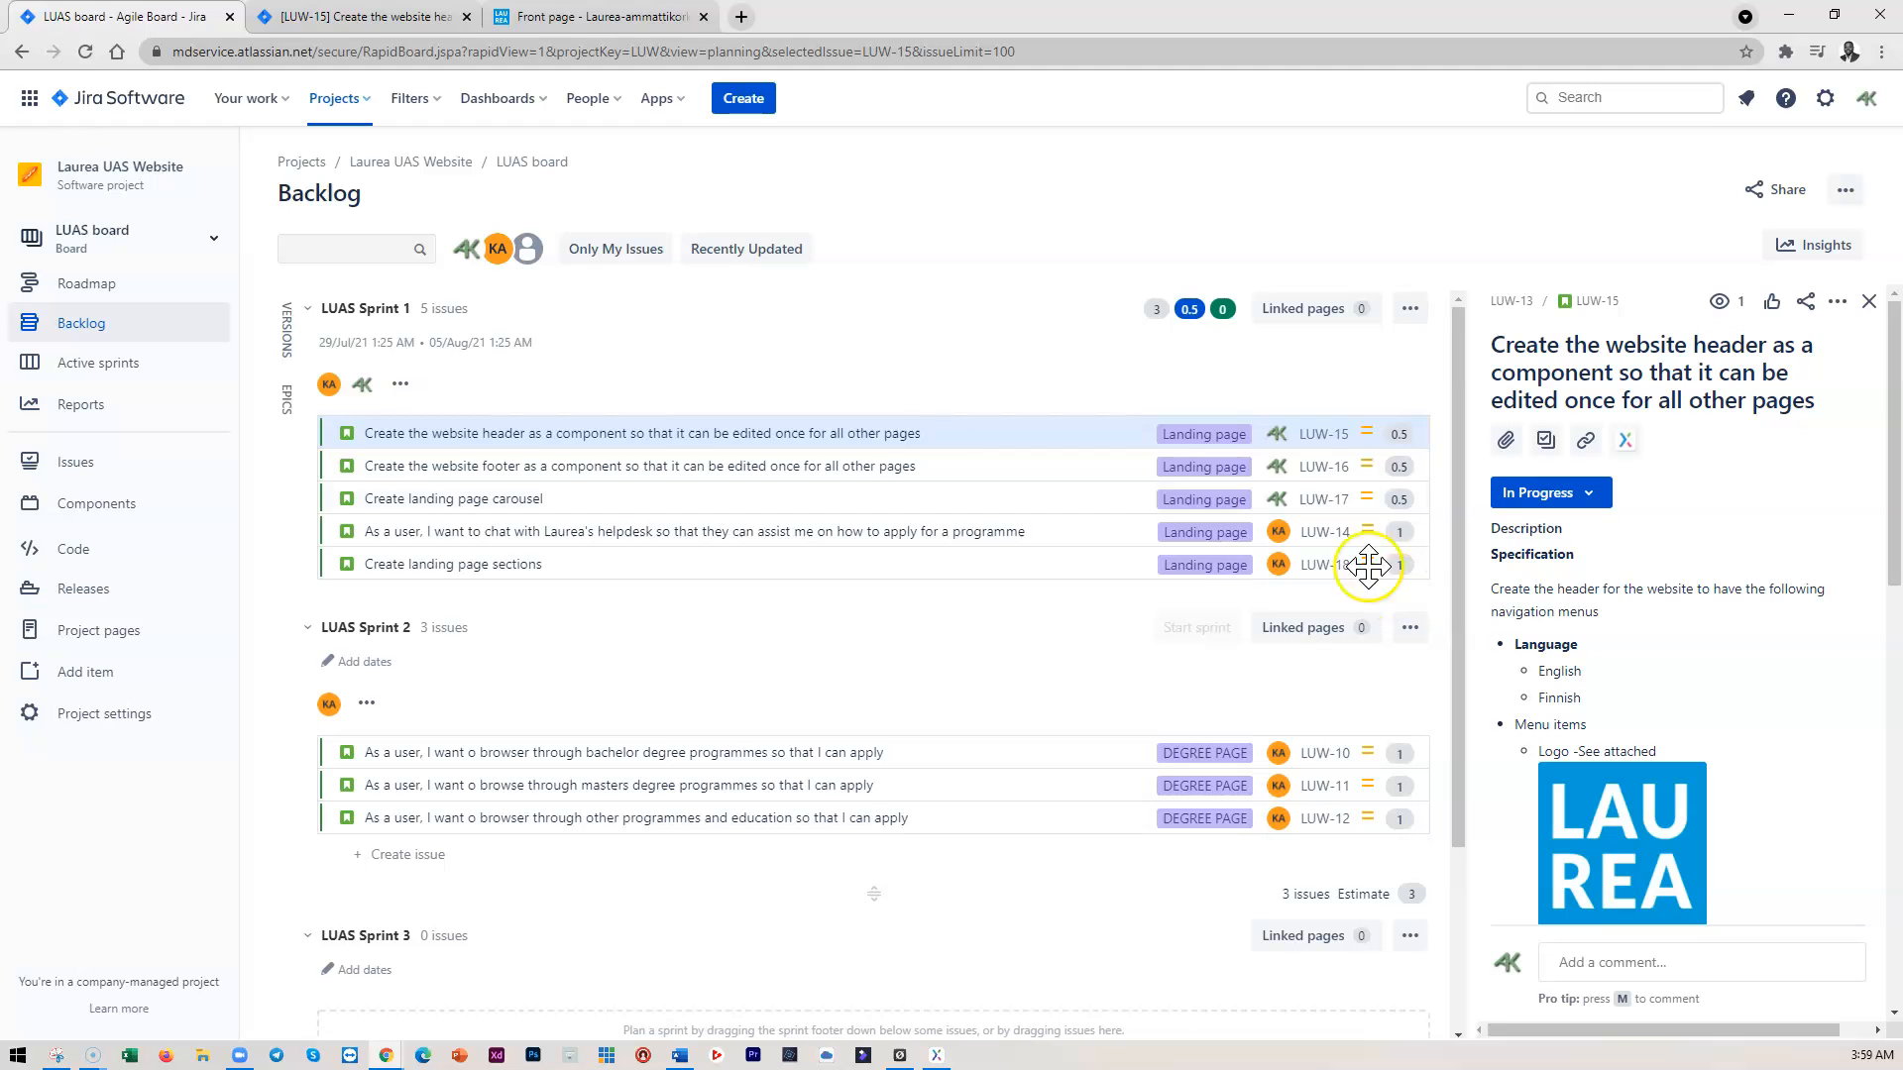
click(92, 367)
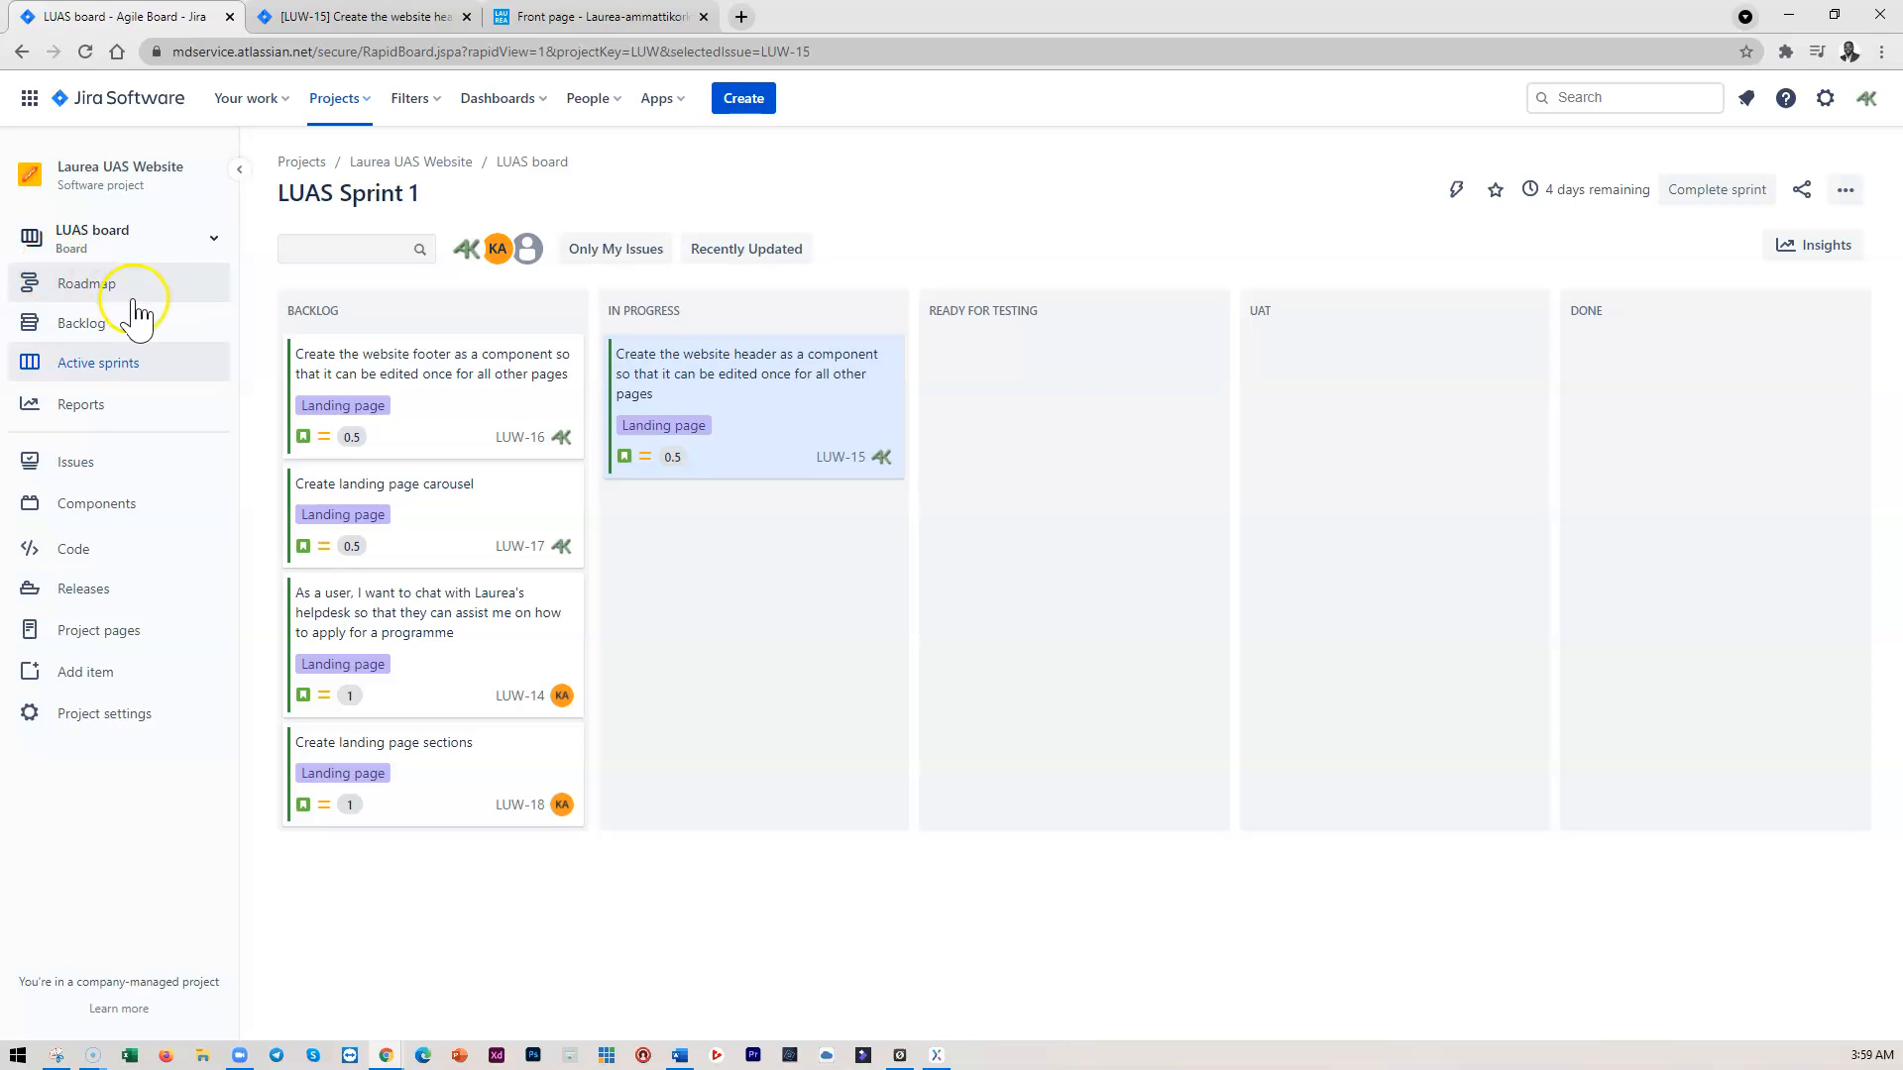
click(86, 284)
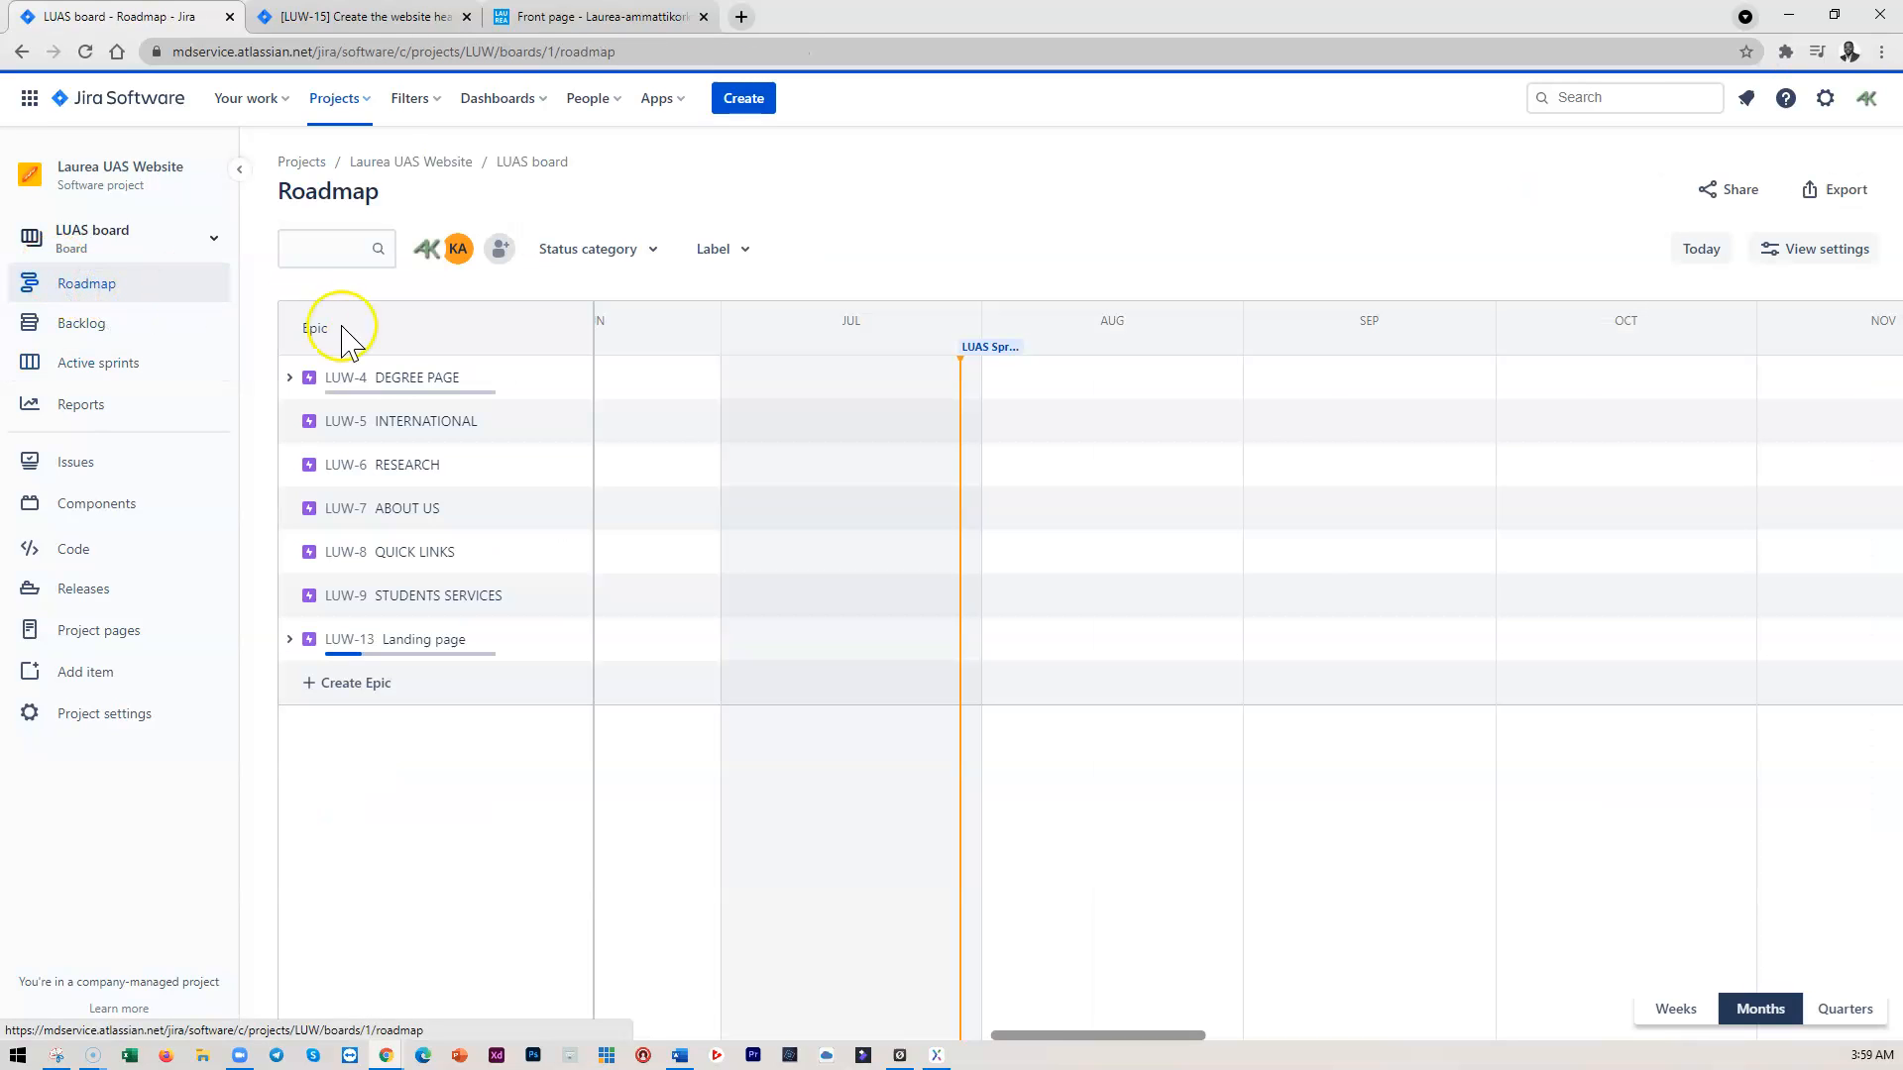
click(399, 641)
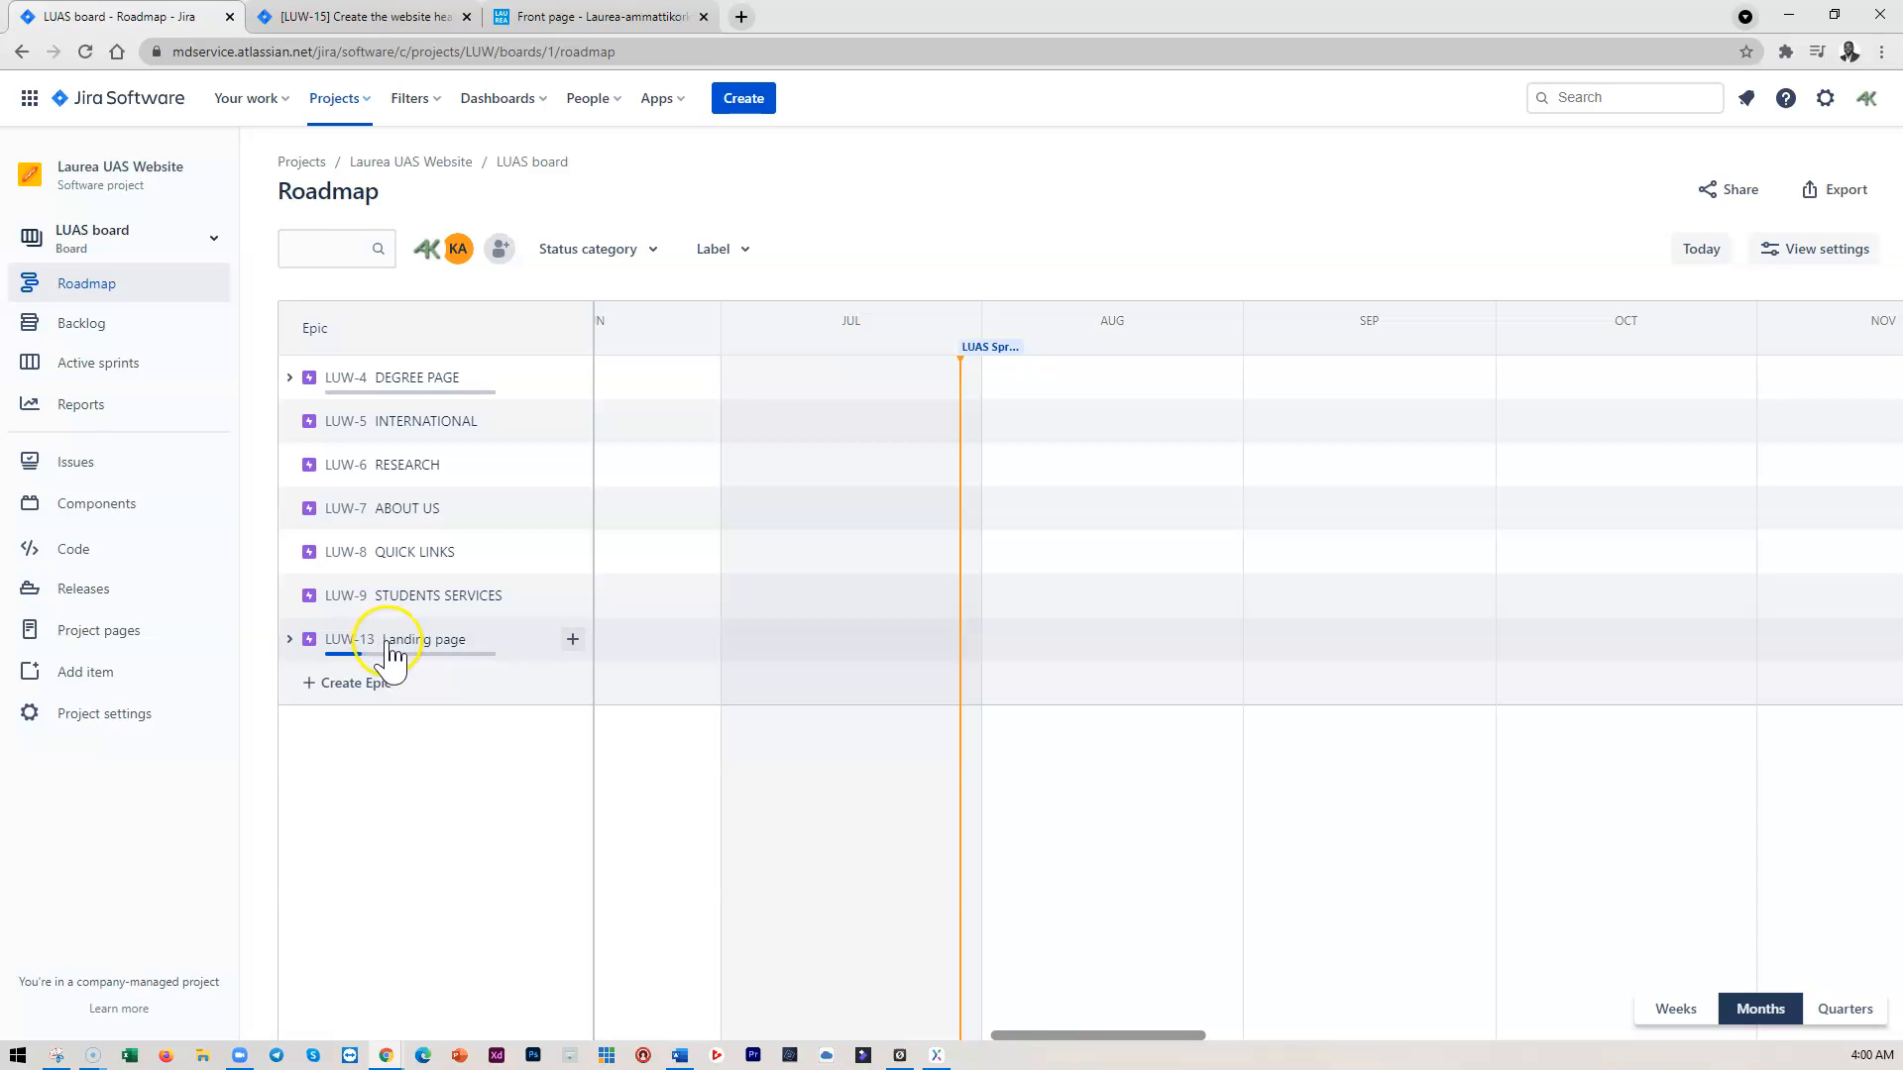
click(290, 639)
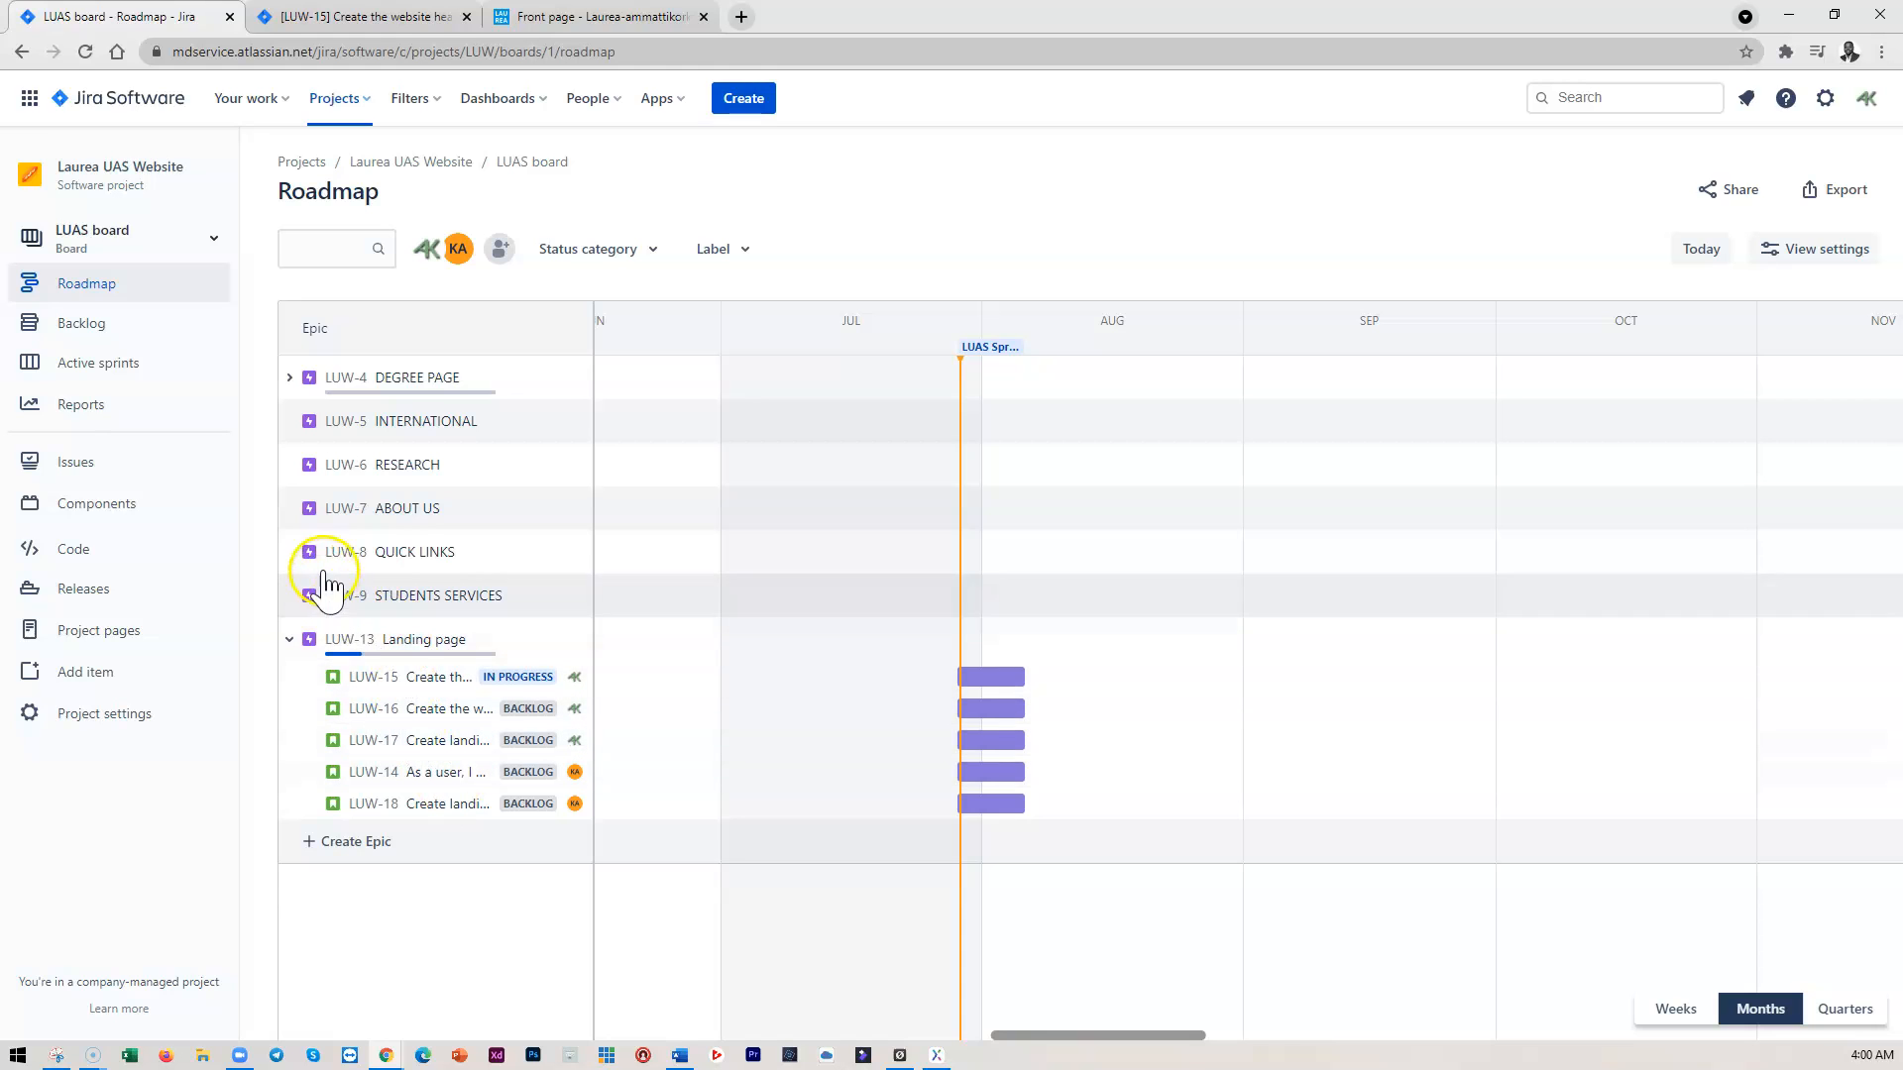
click(297, 379)
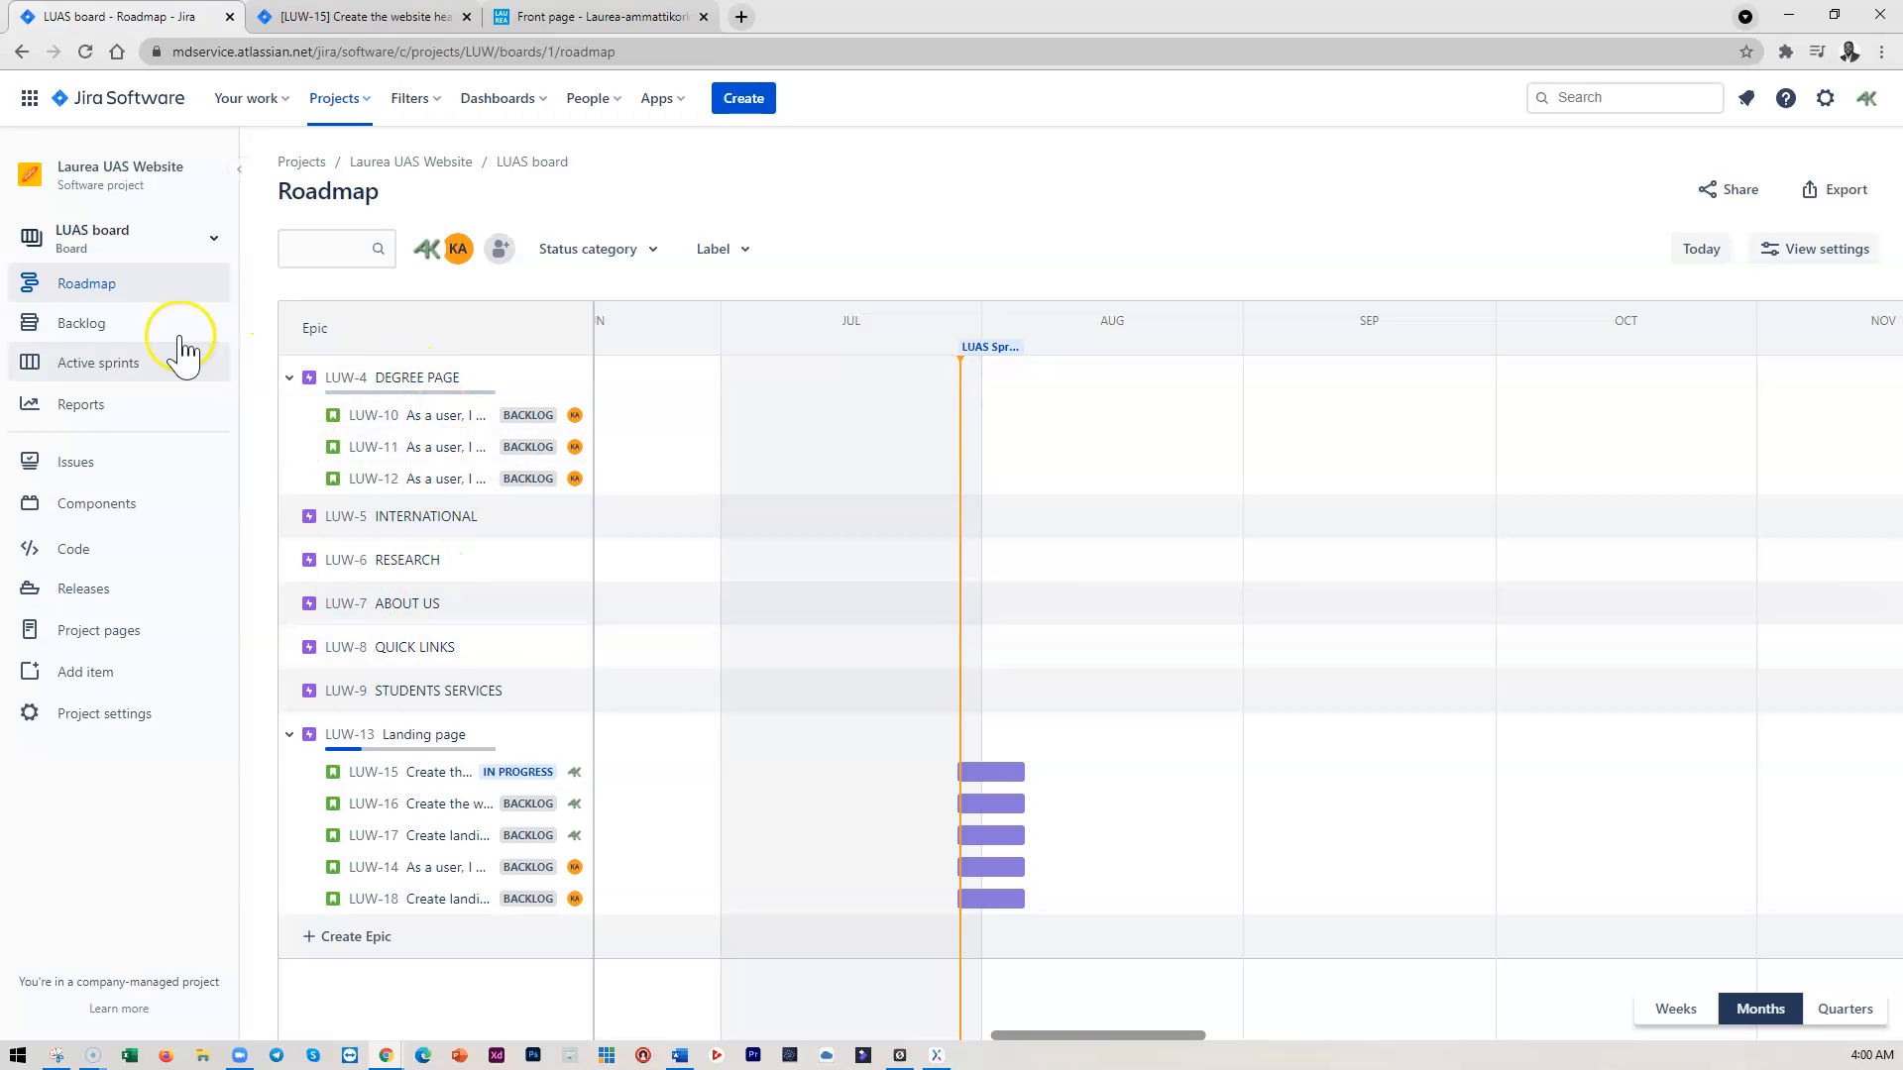
click(96, 364)
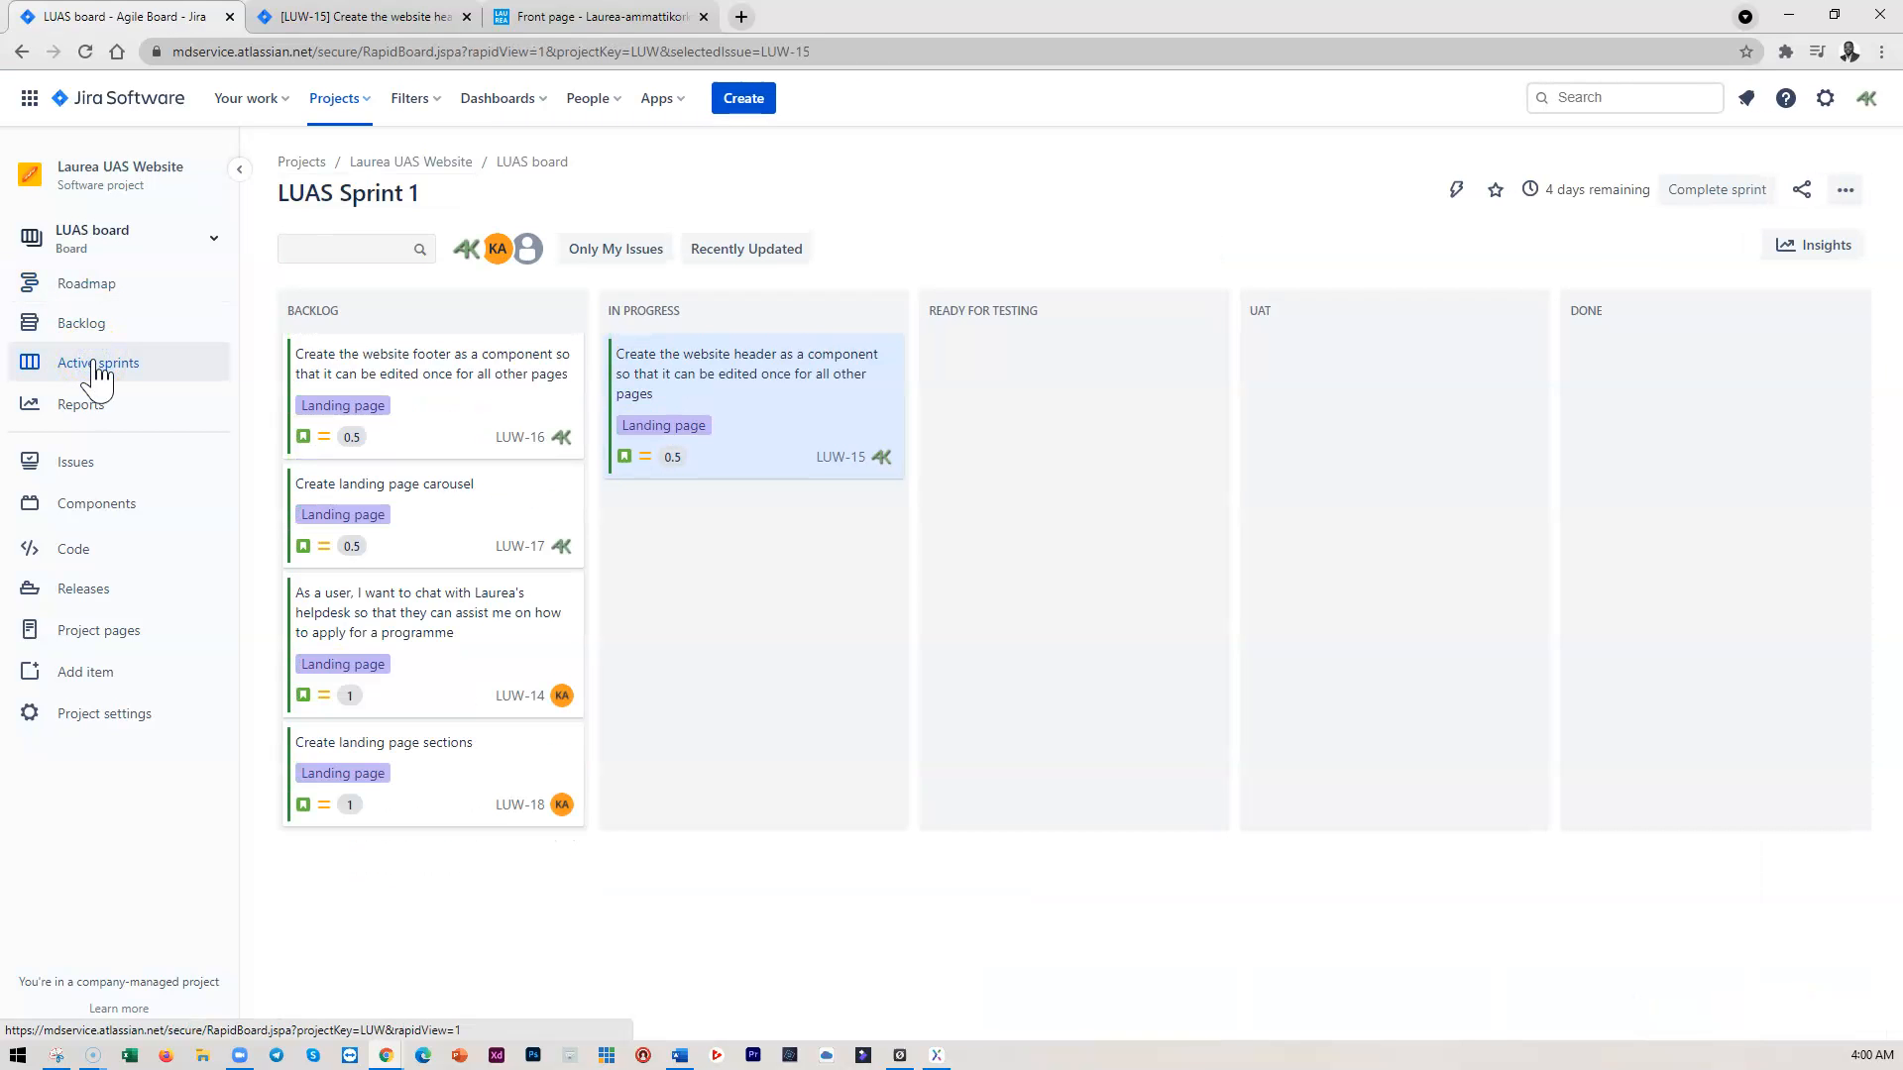
click(698, 373)
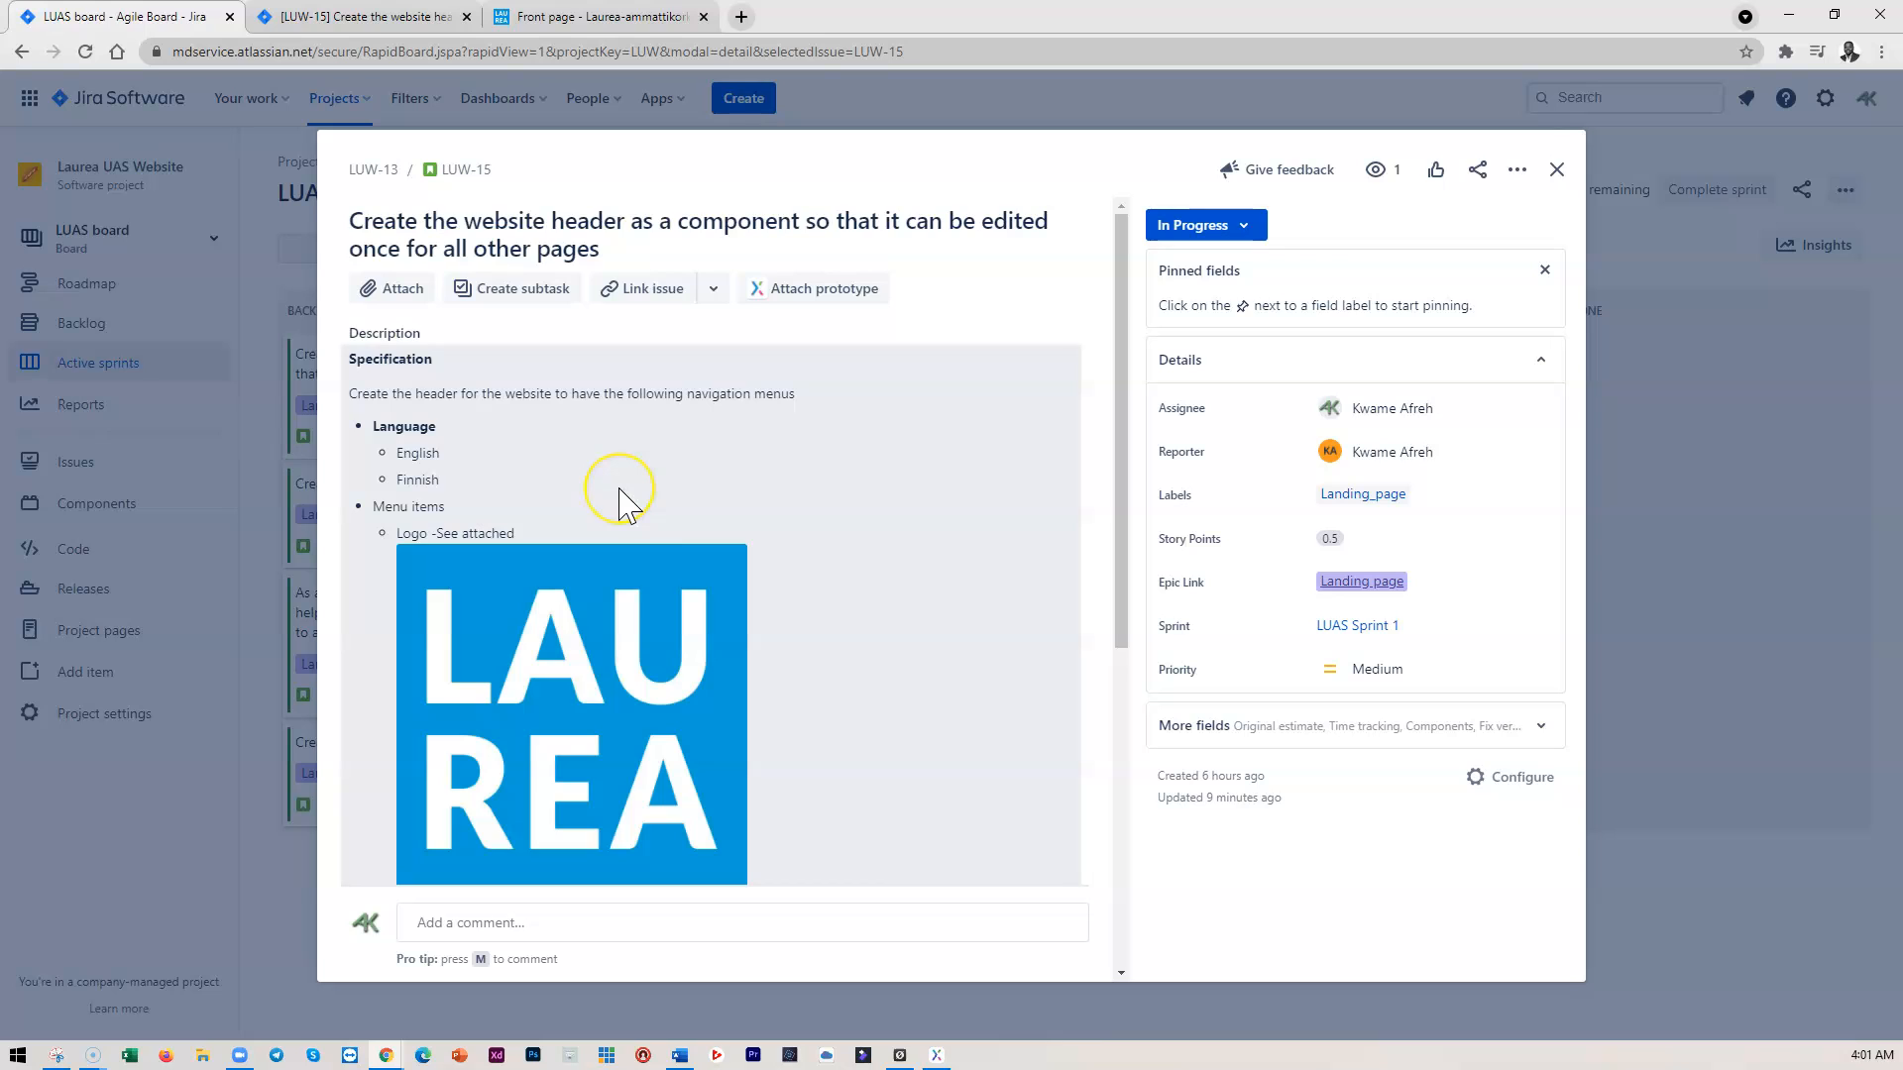
scroll(595, 508, down, 1)
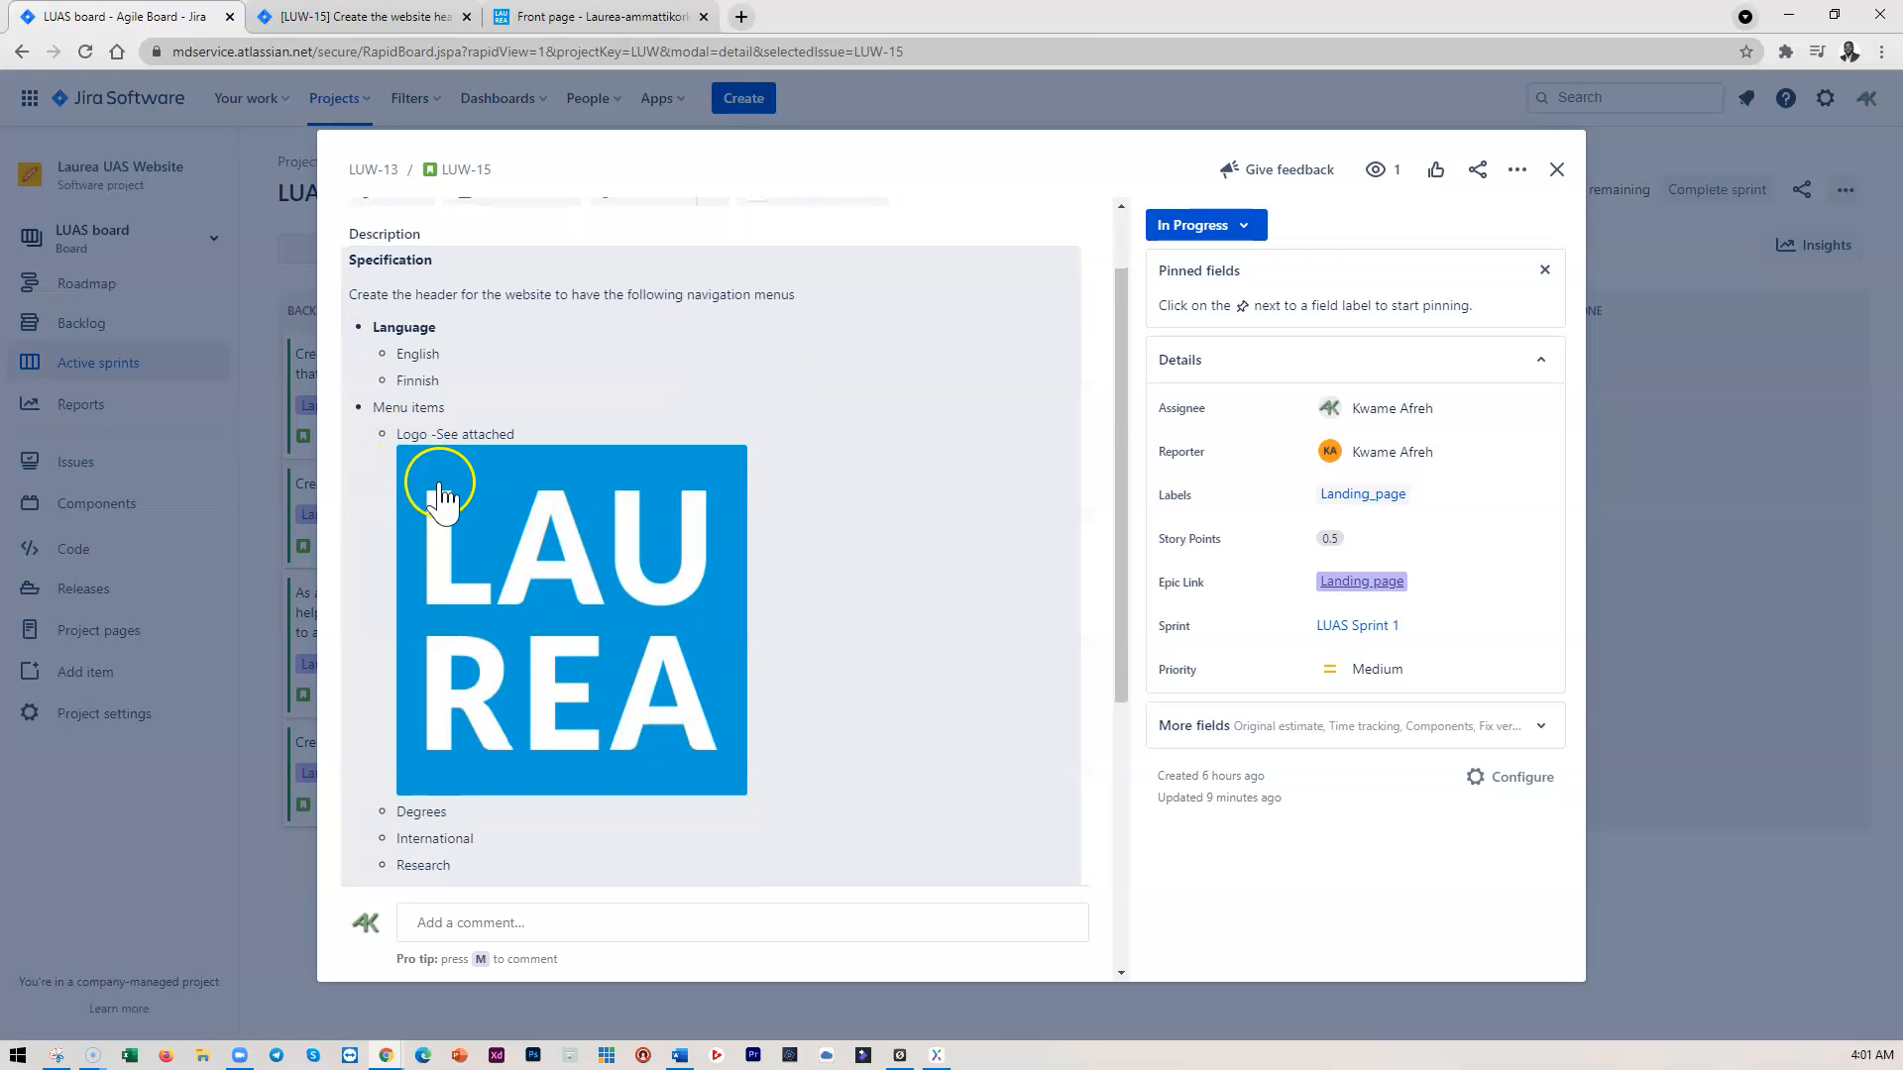
scroll(486, 610, down, 2)
scroll(486, 610, down, 1)
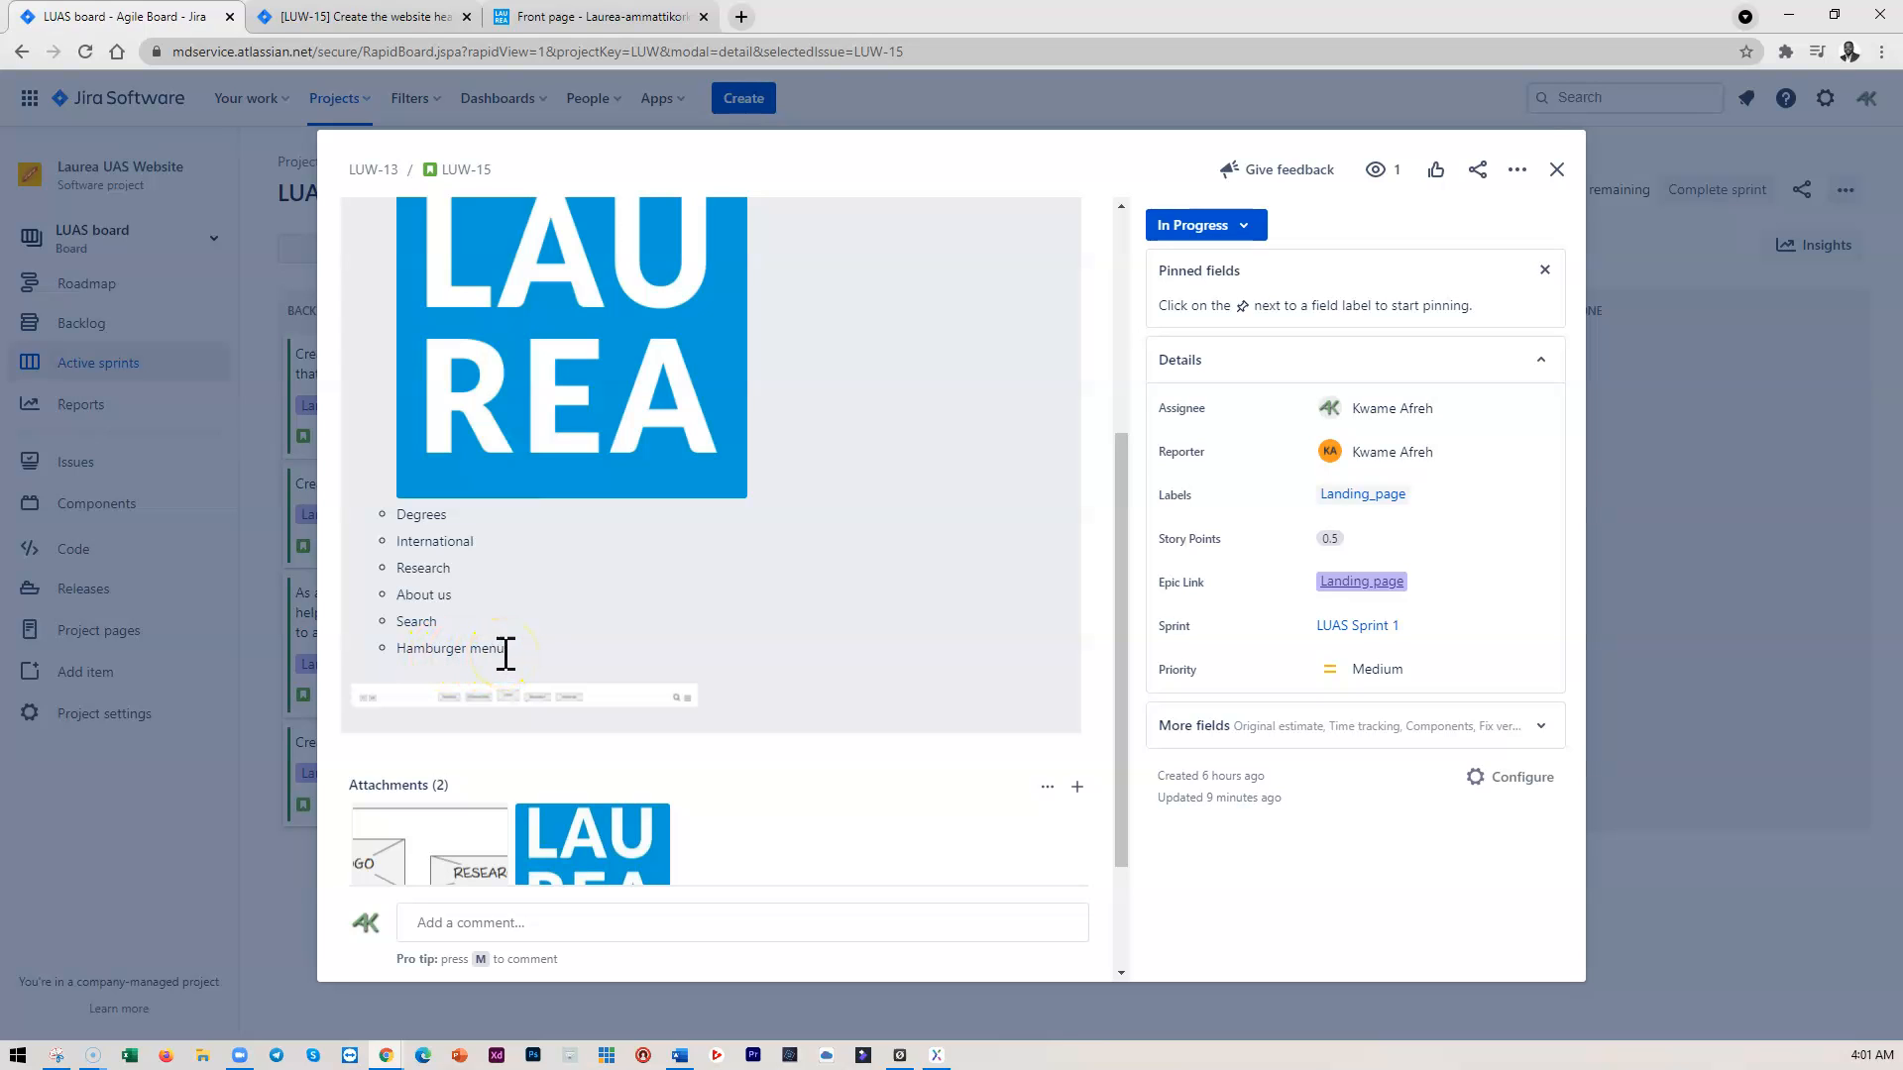
scroll(573, 655, down, 1)
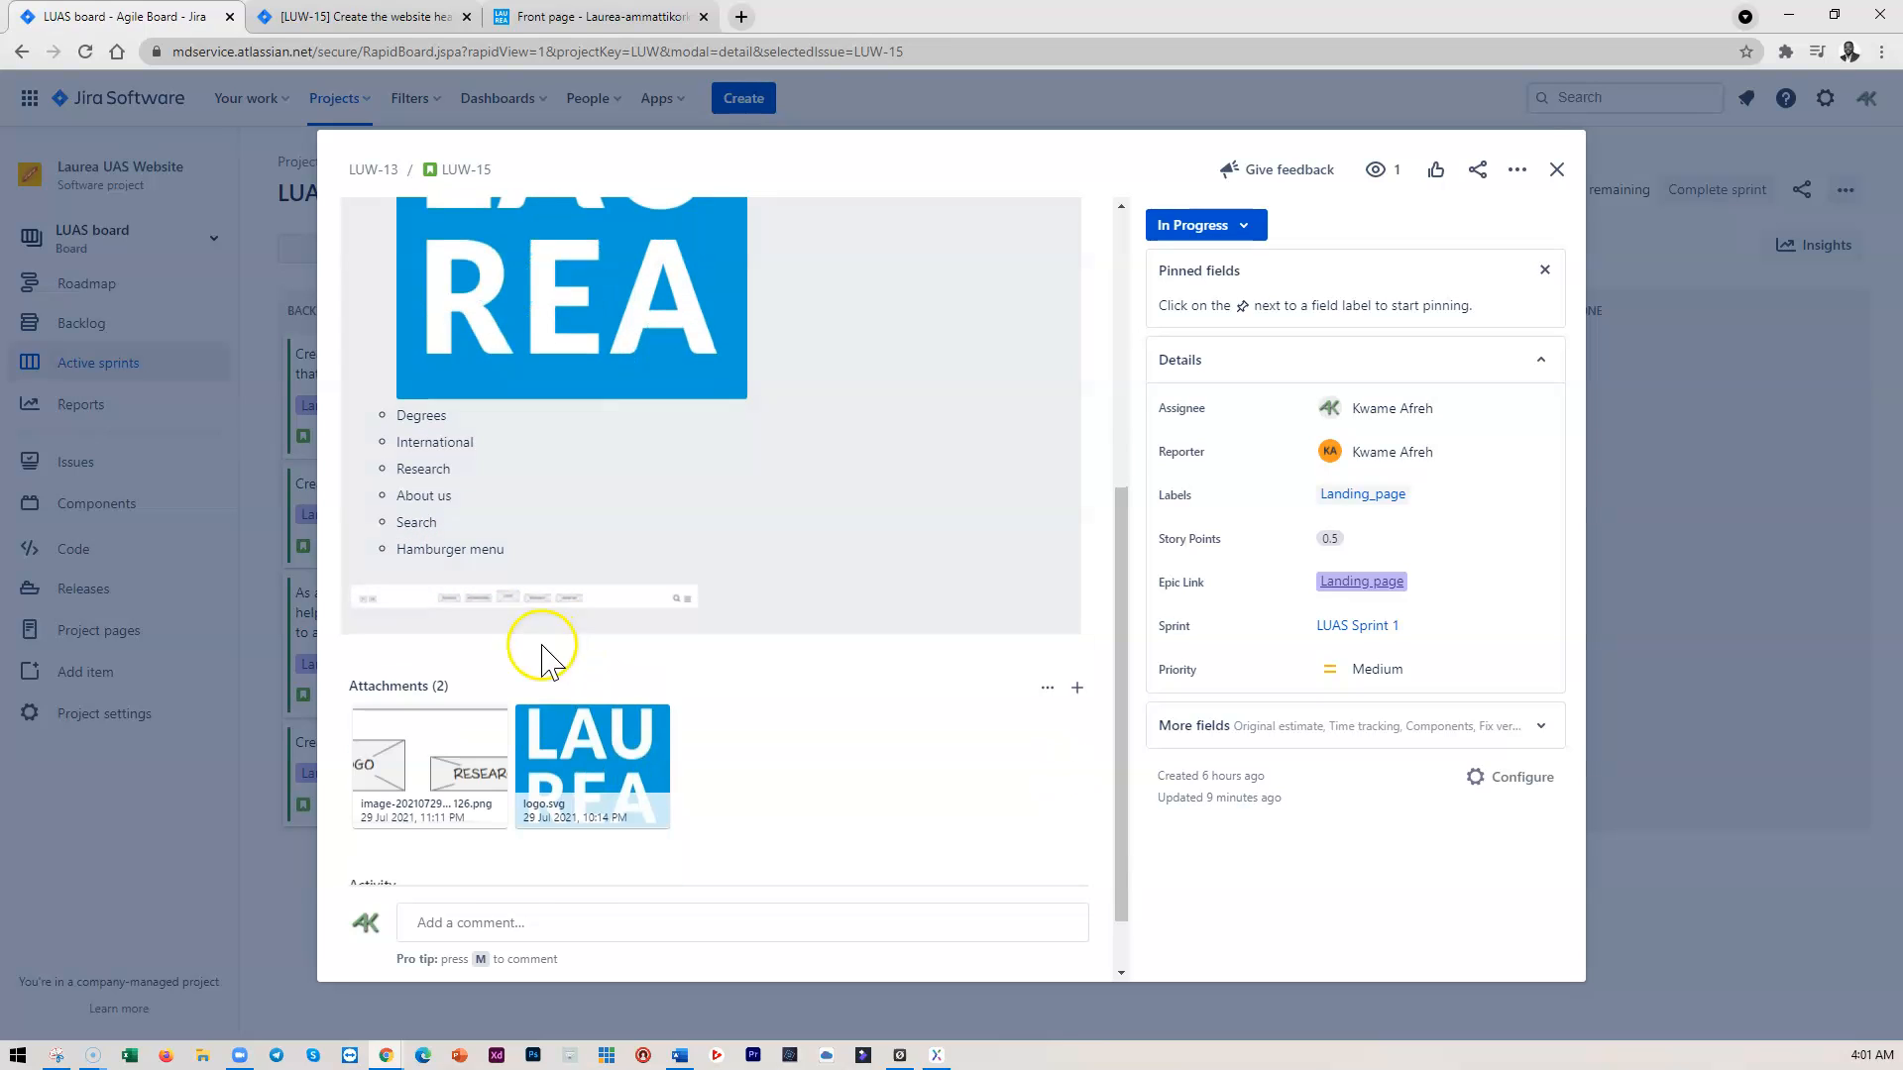
click(513, 600)
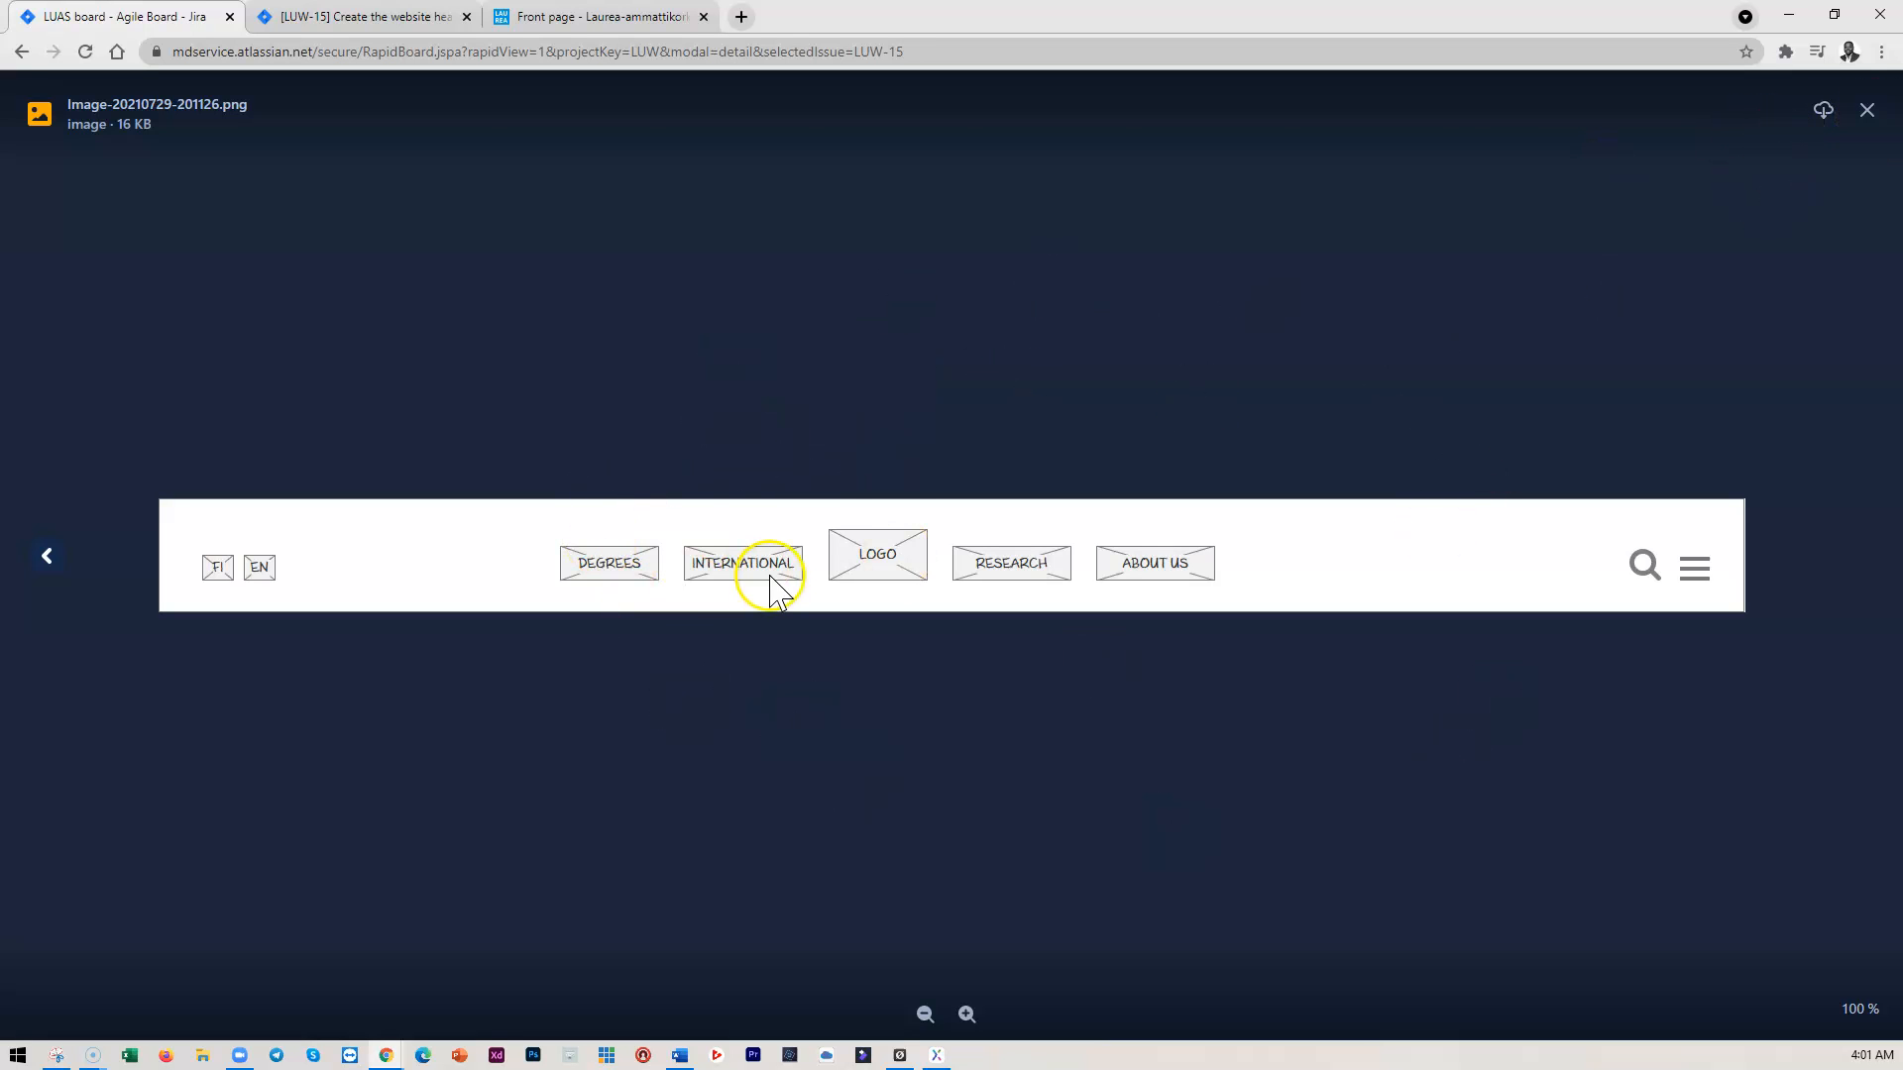
click(1867, 110)
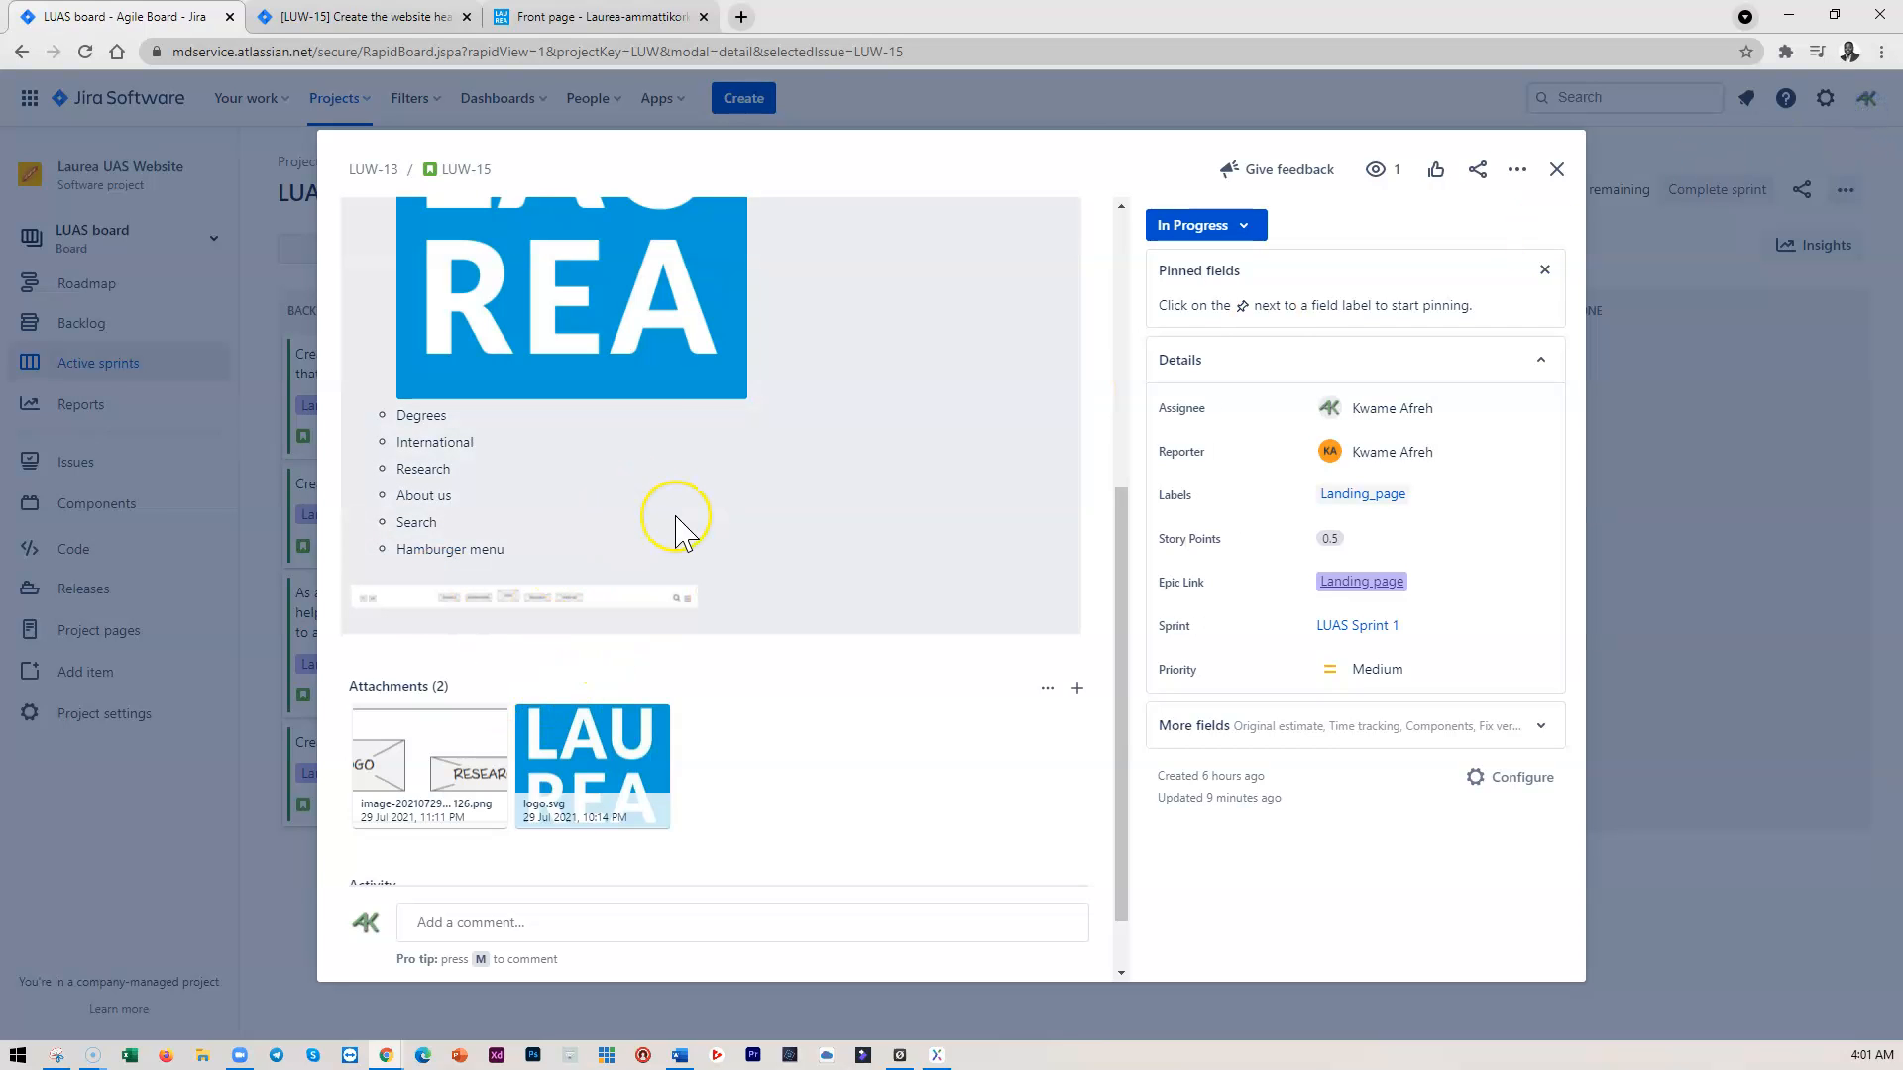
scroll(675, 532, up, 4)
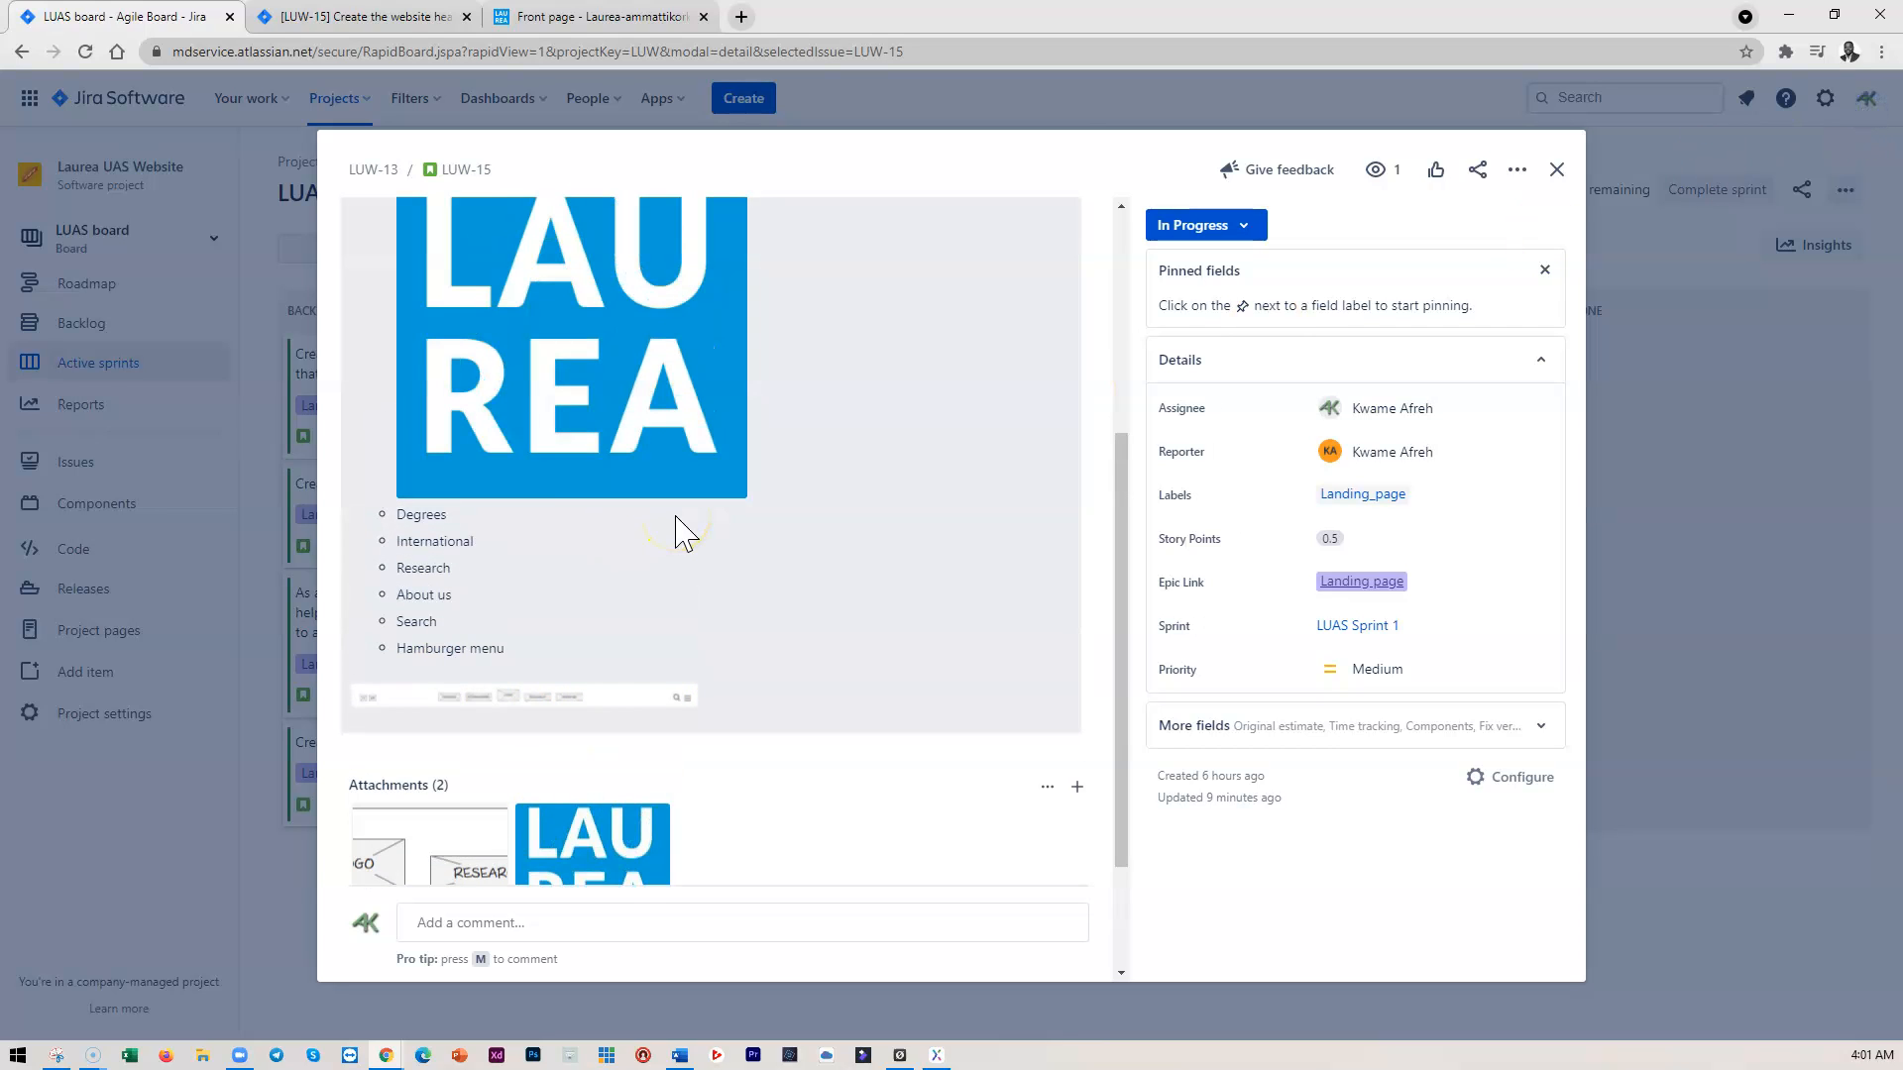
scroll(837, 609, up, 1)
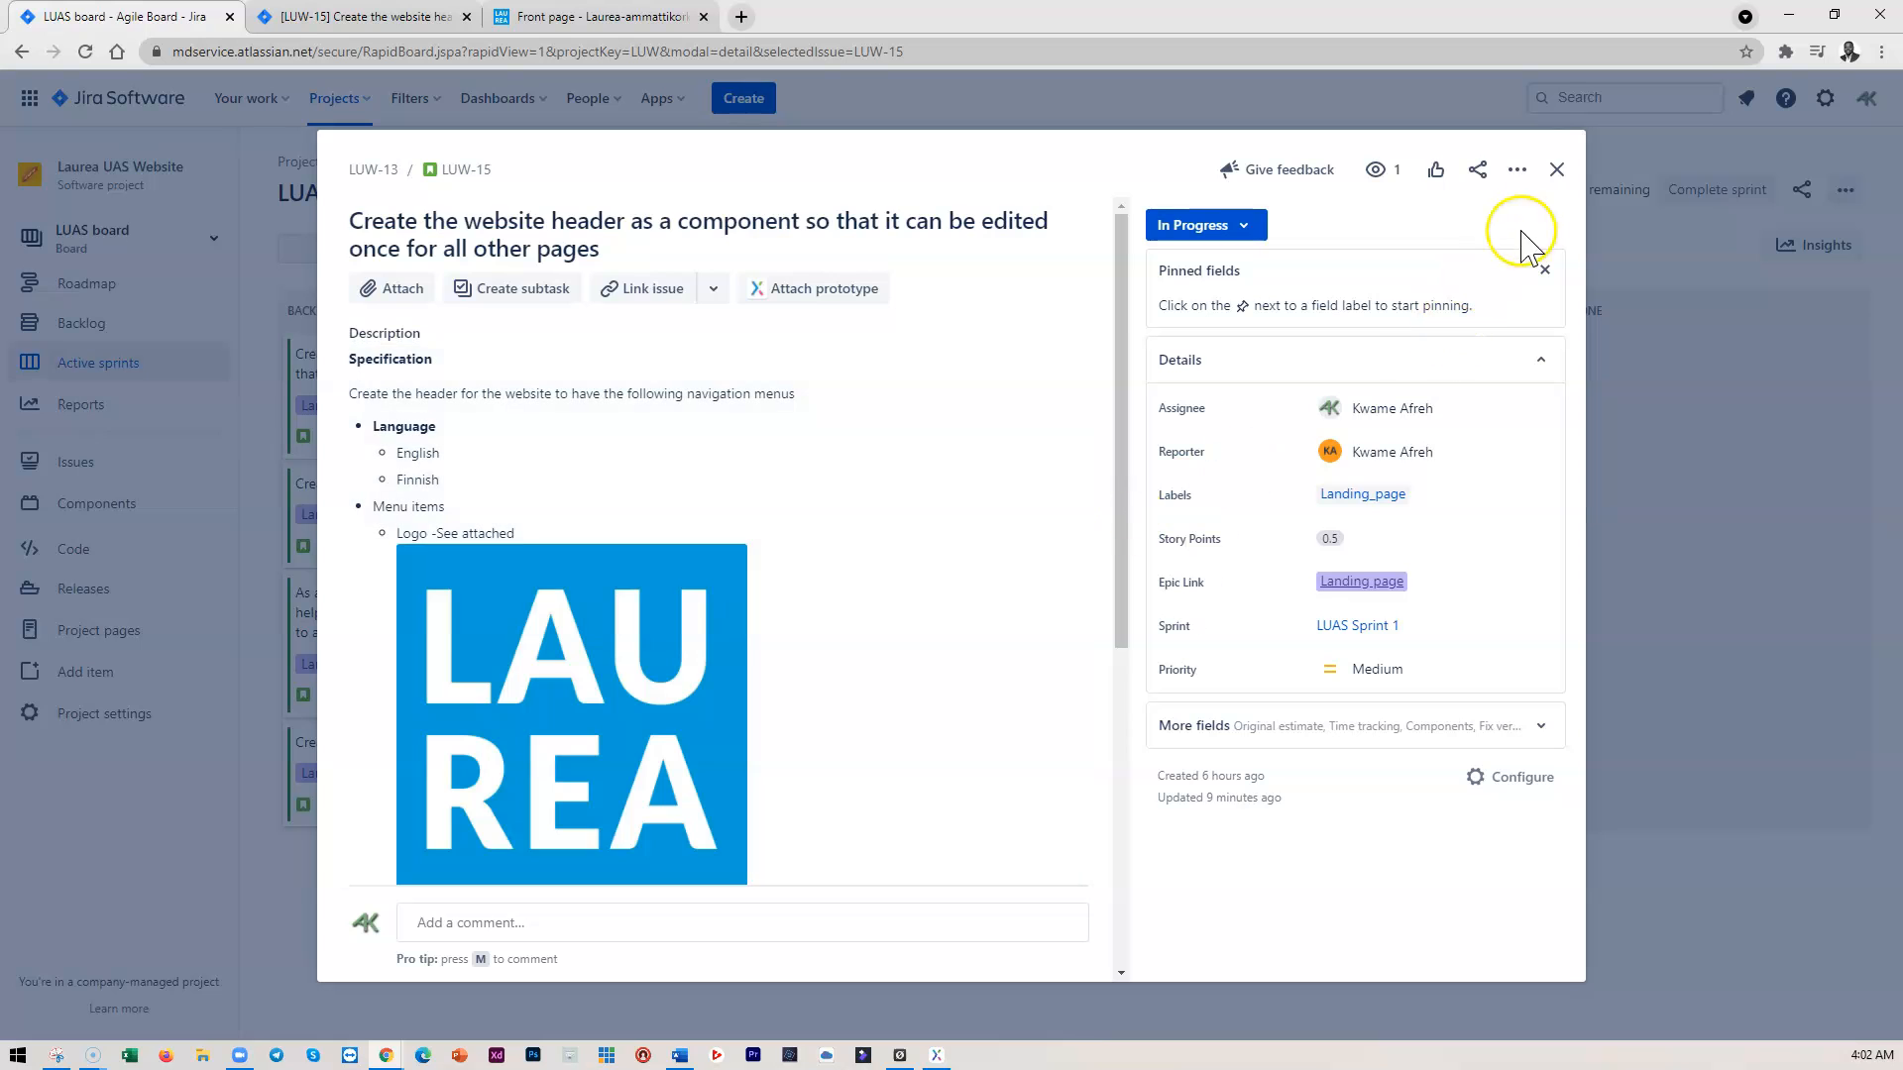
click(1556, 171)
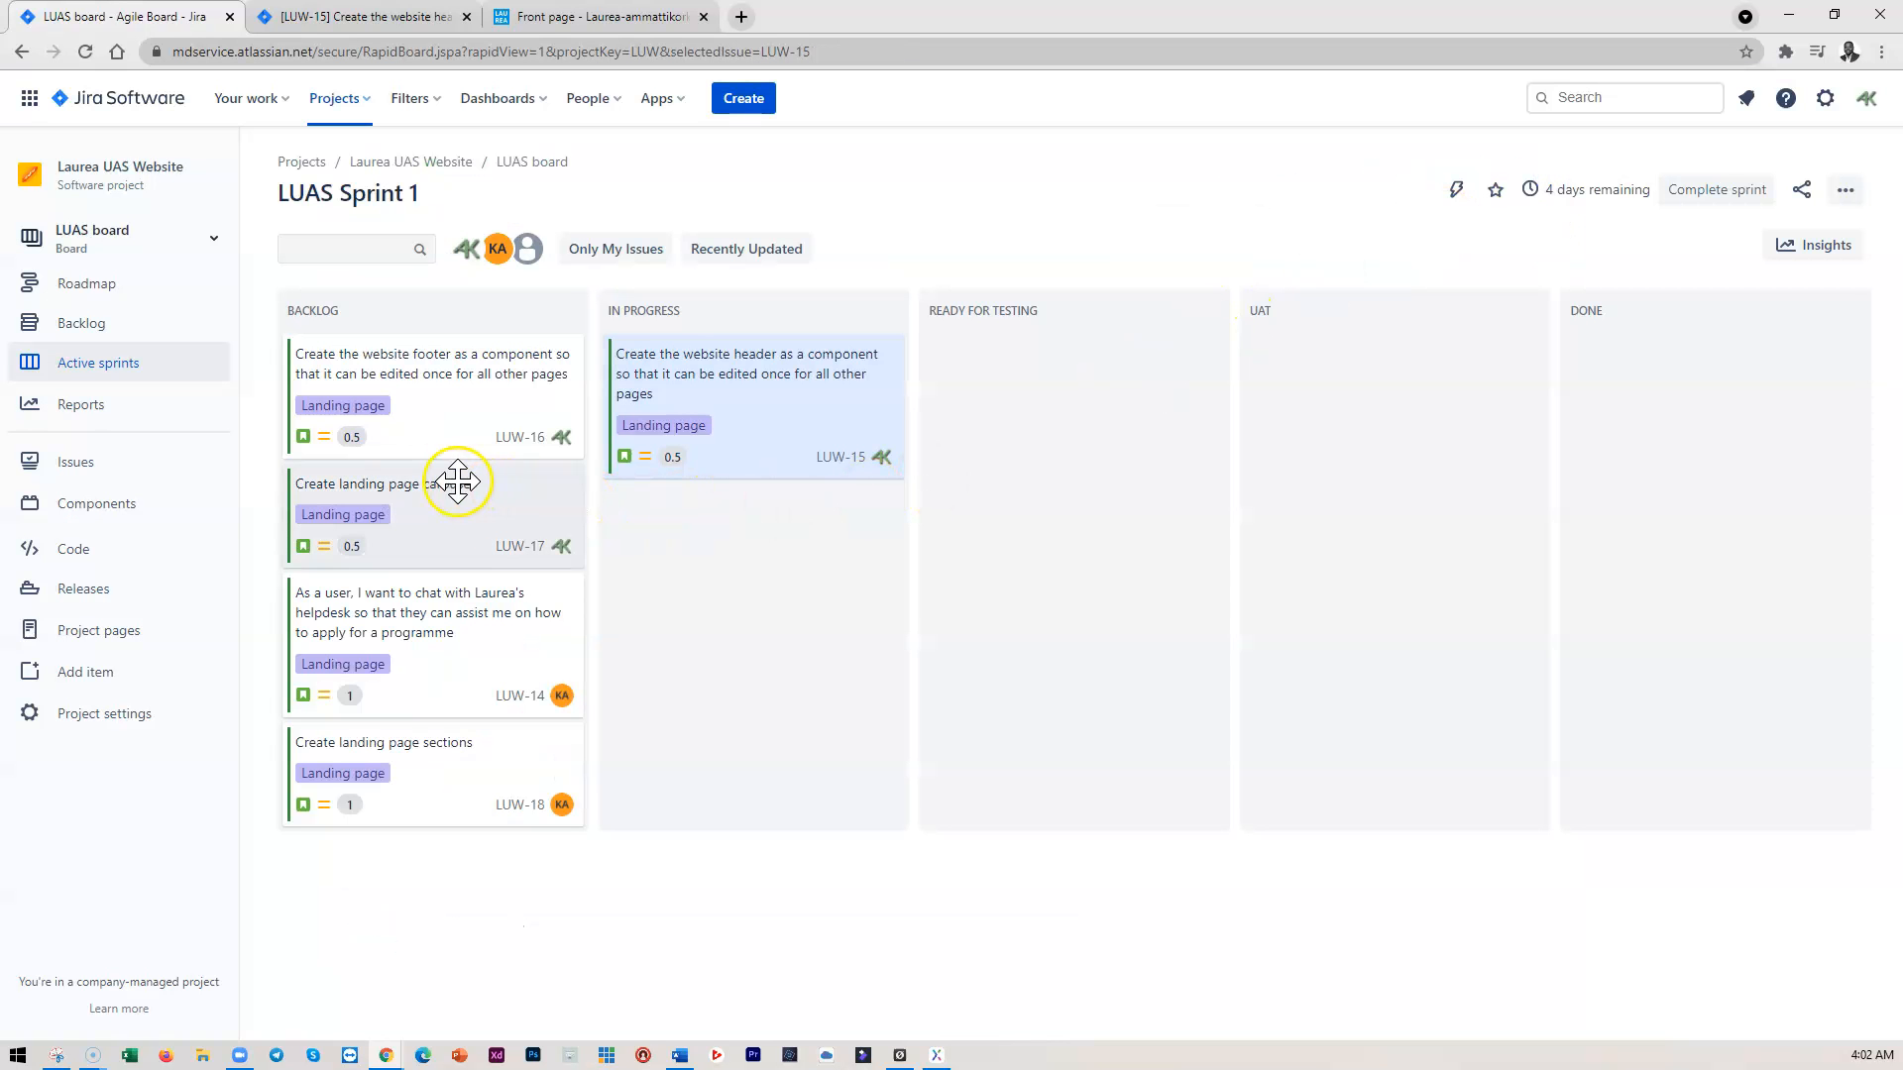
click(424, 375)
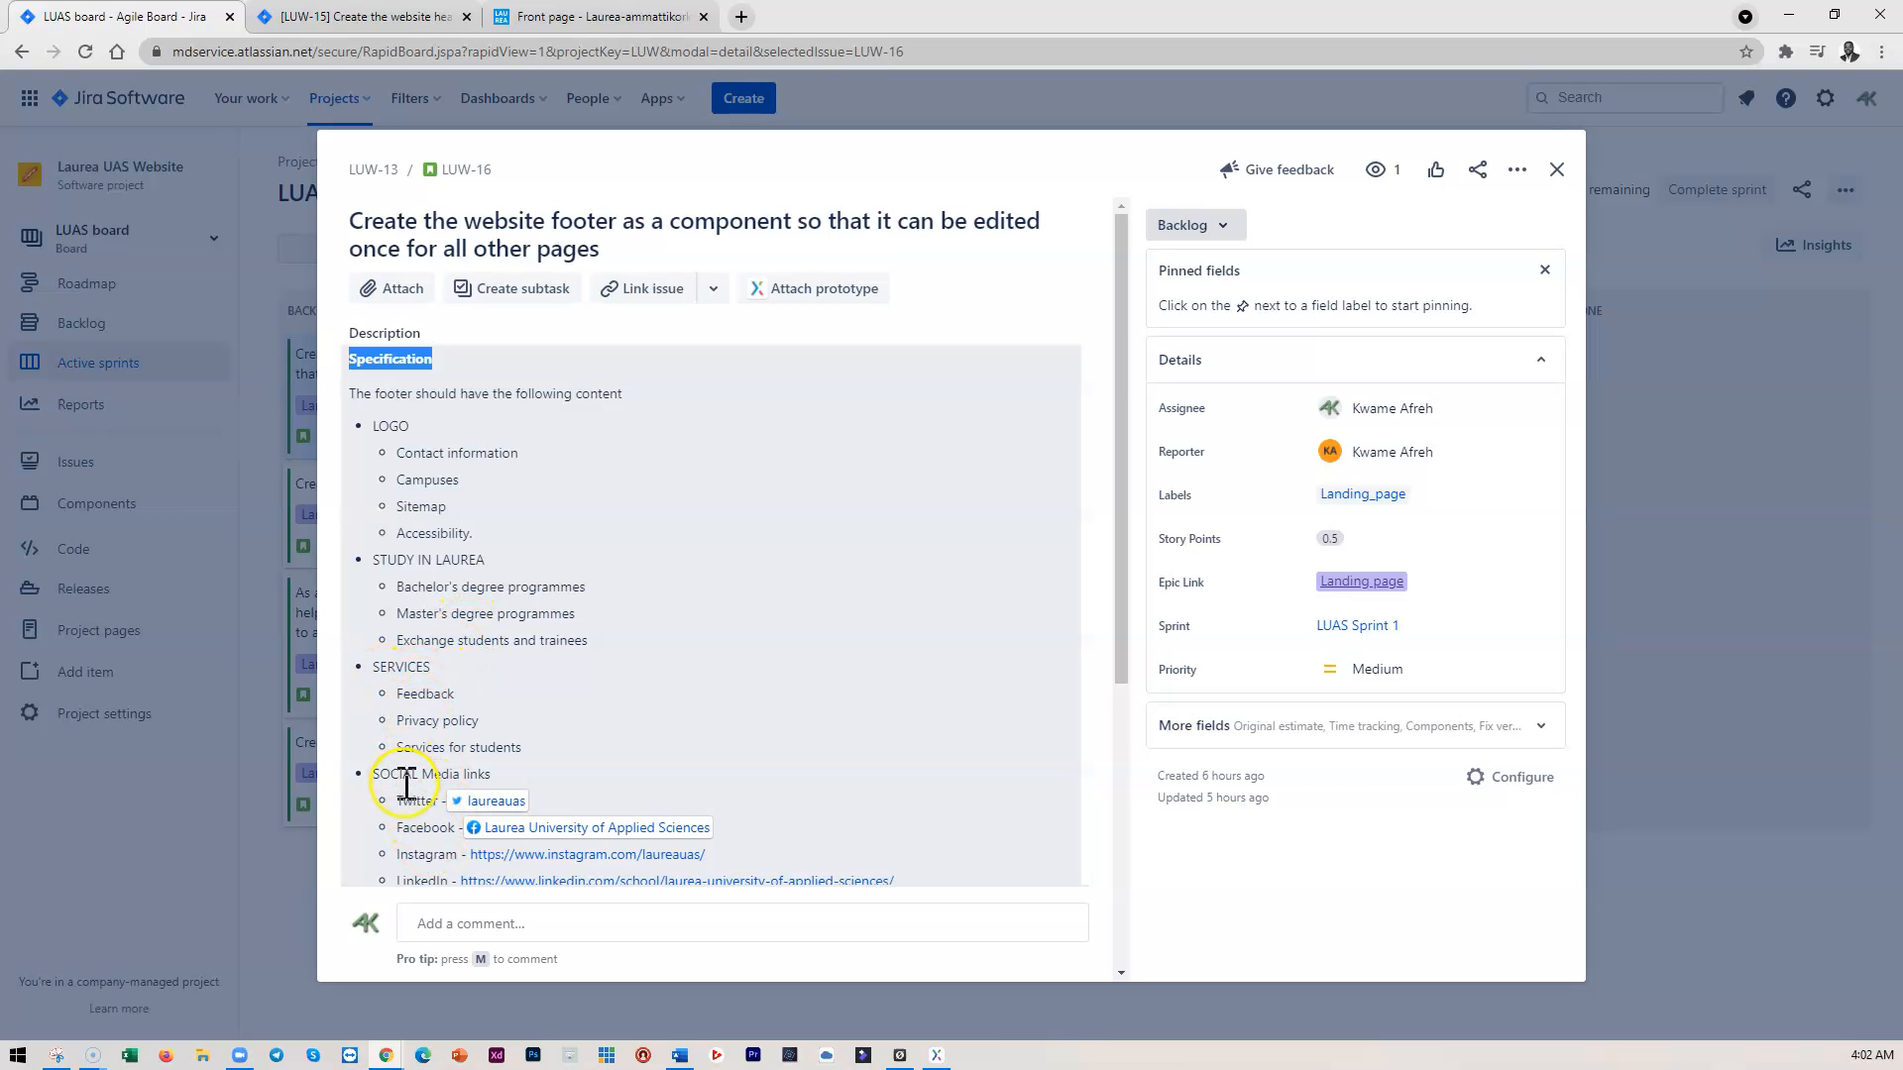
scroll(437, 793, down, 2)
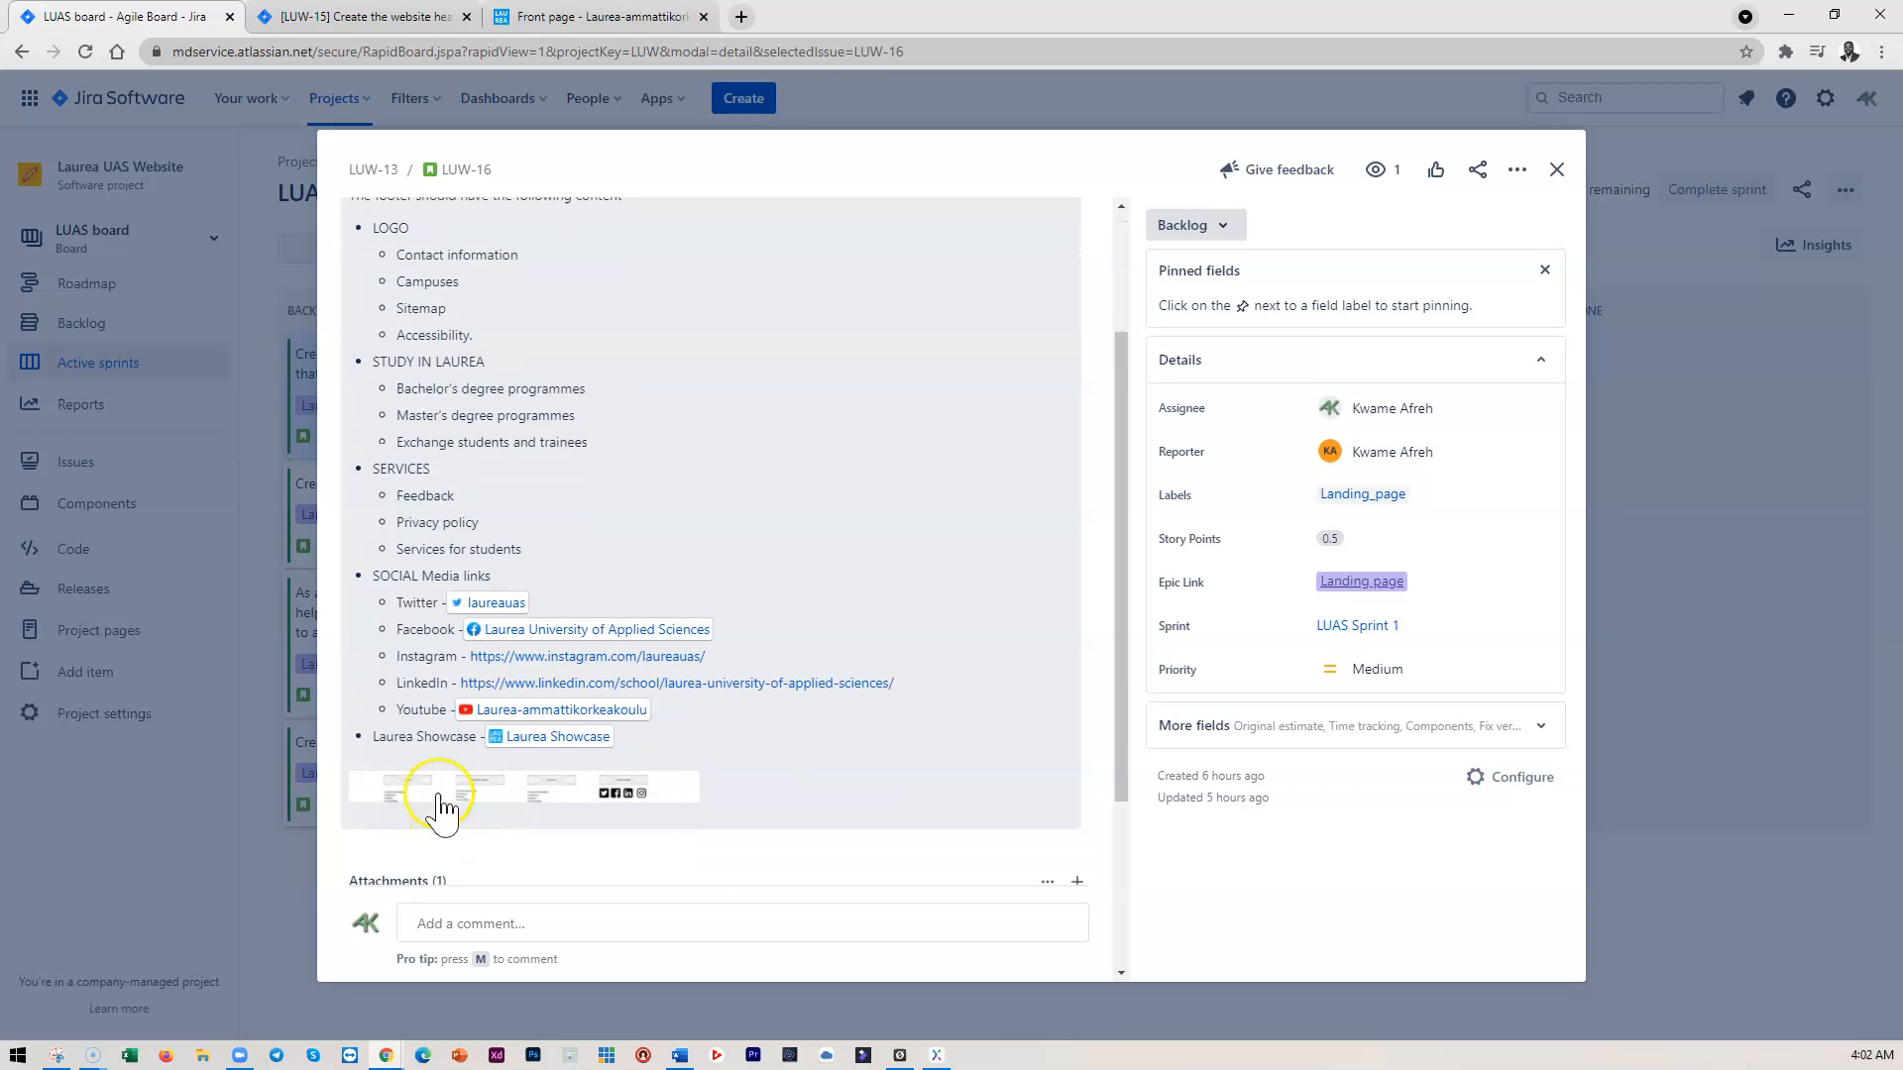
click(492, 793)
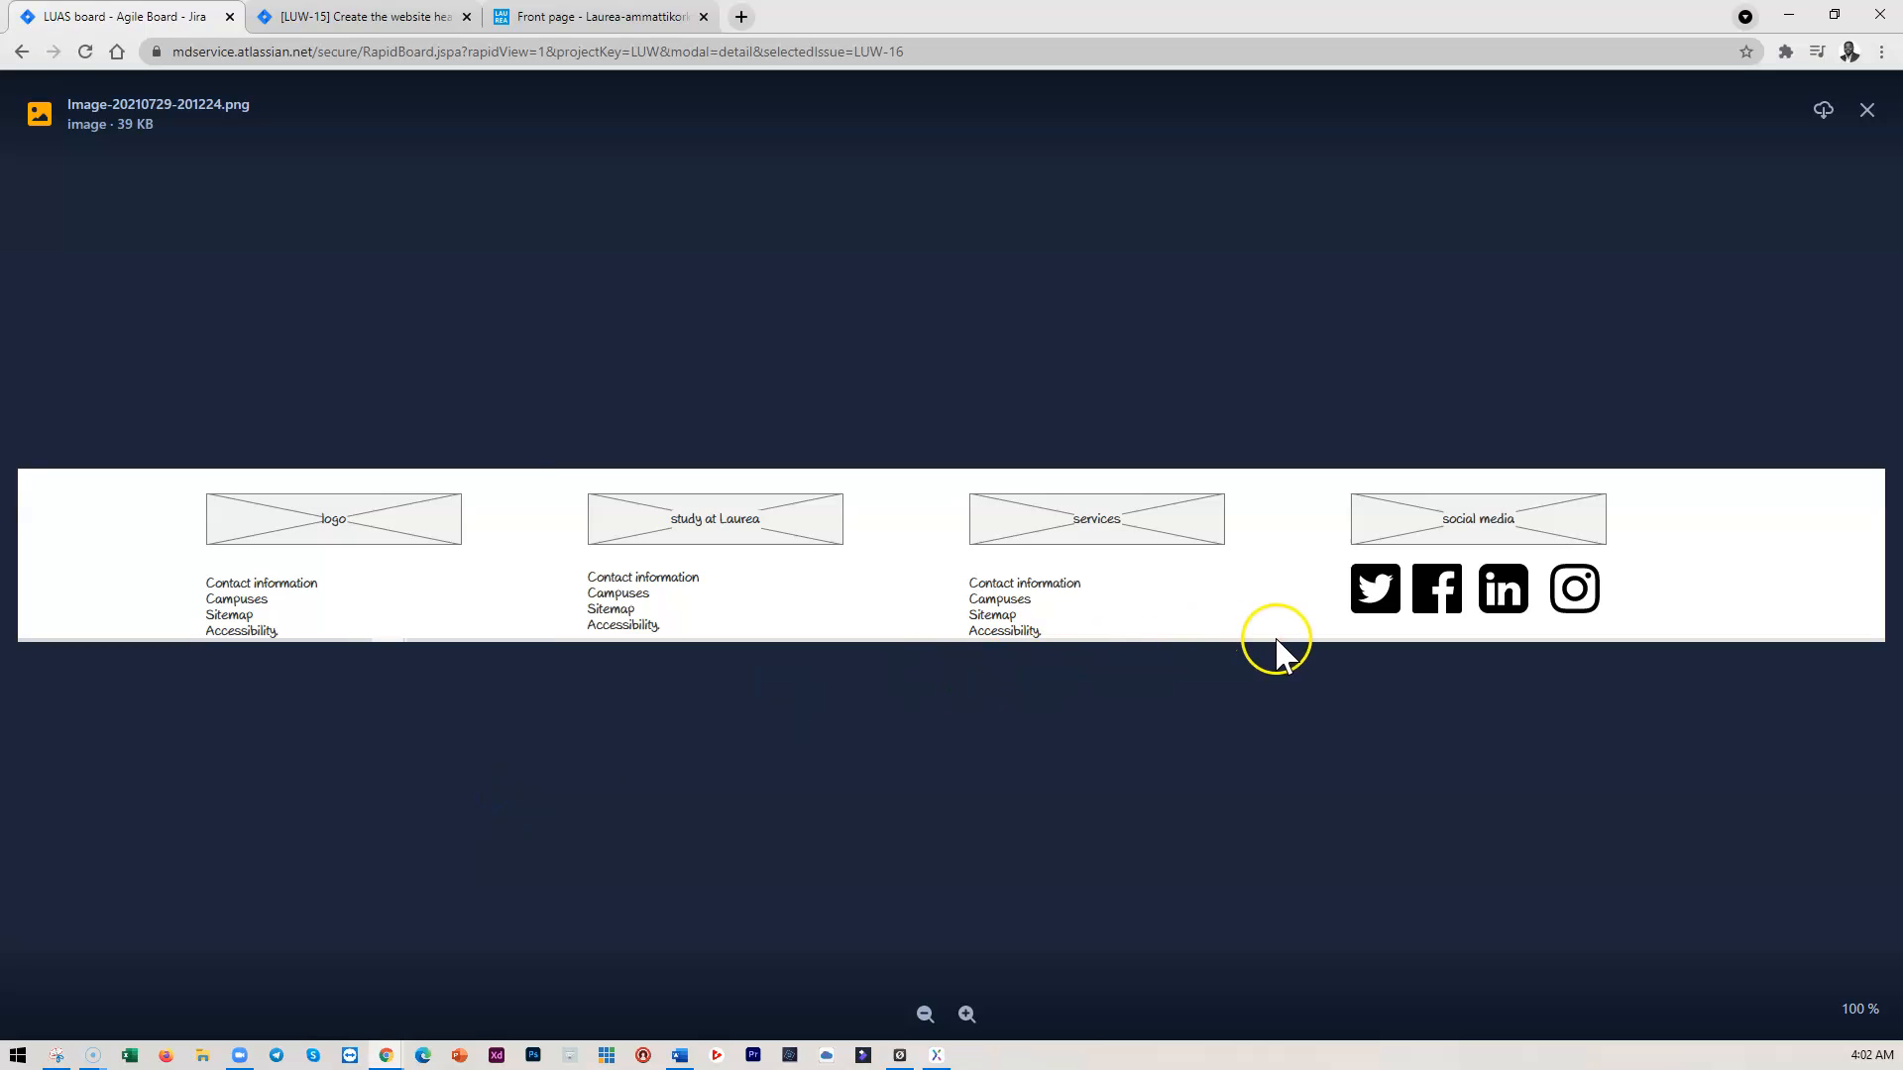
click(1867, 112)
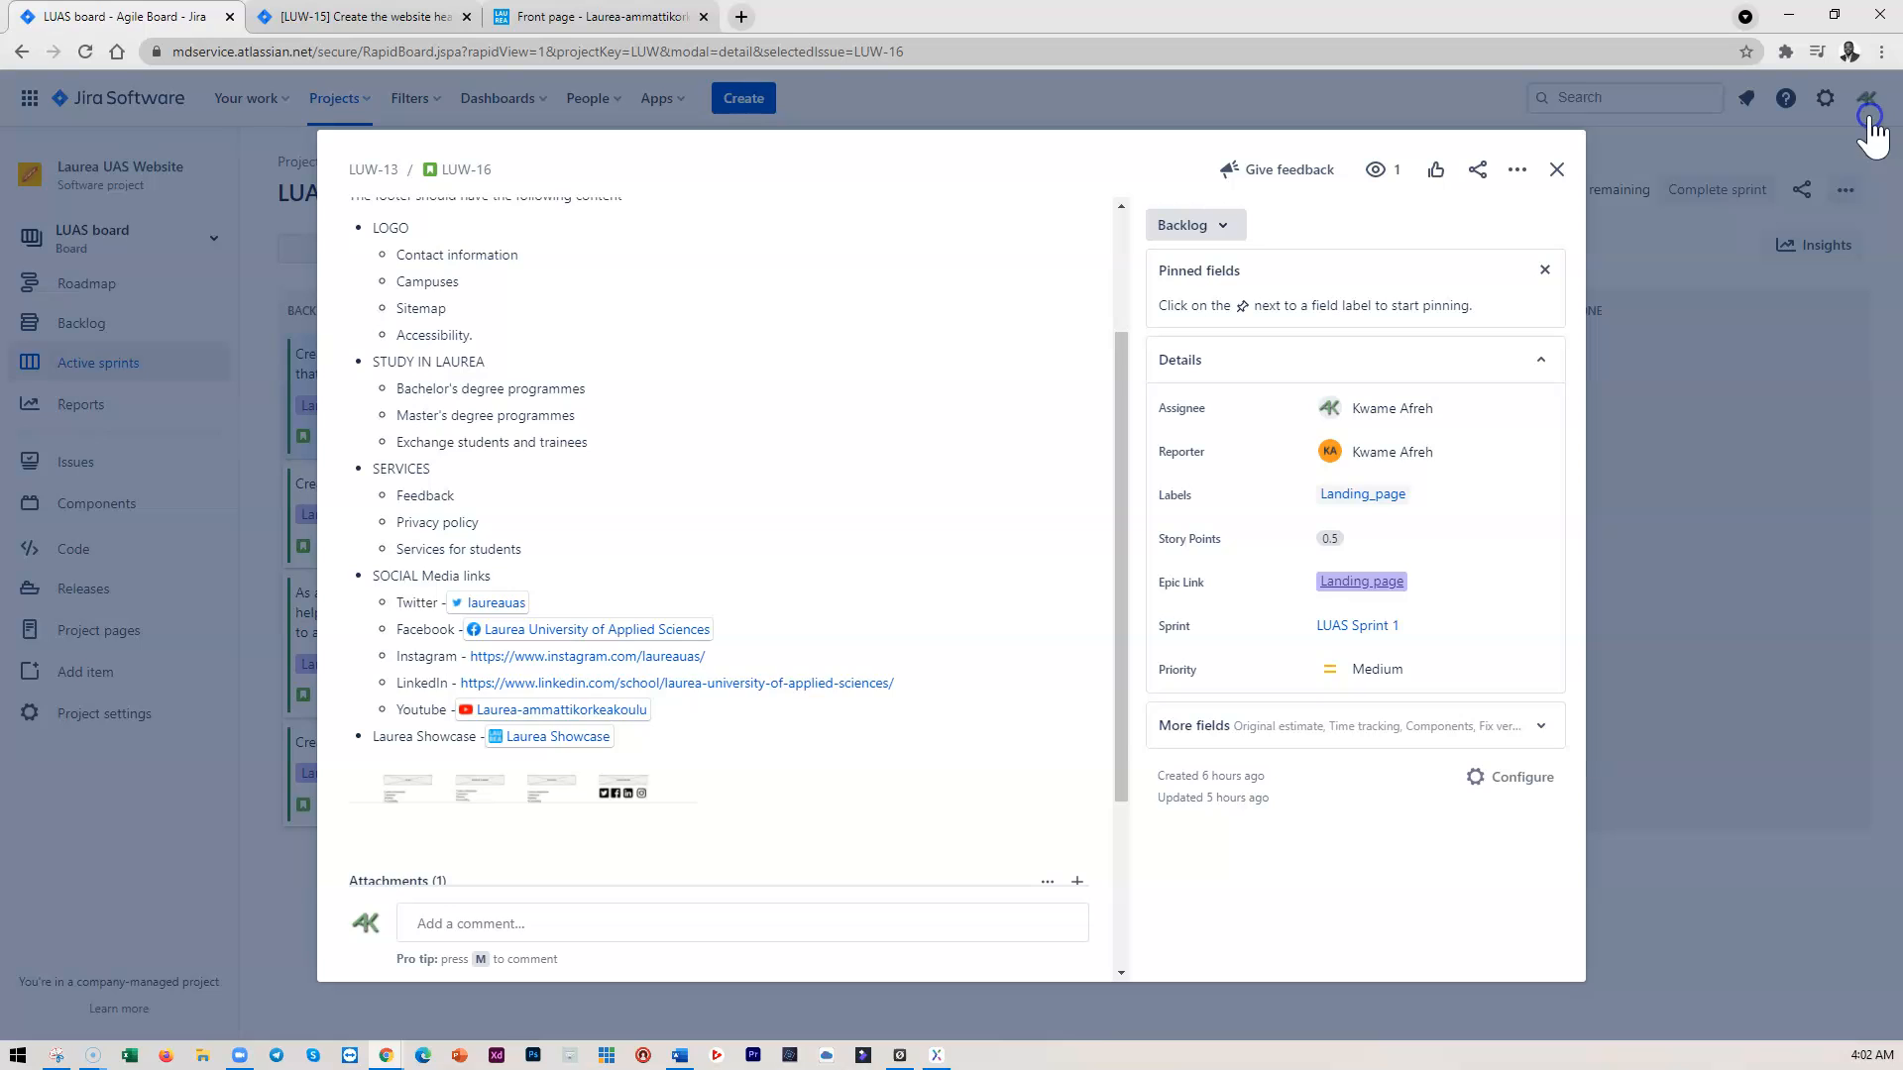
scroll(644, 635, down, 2)
scroll(753, 575, up, 4)
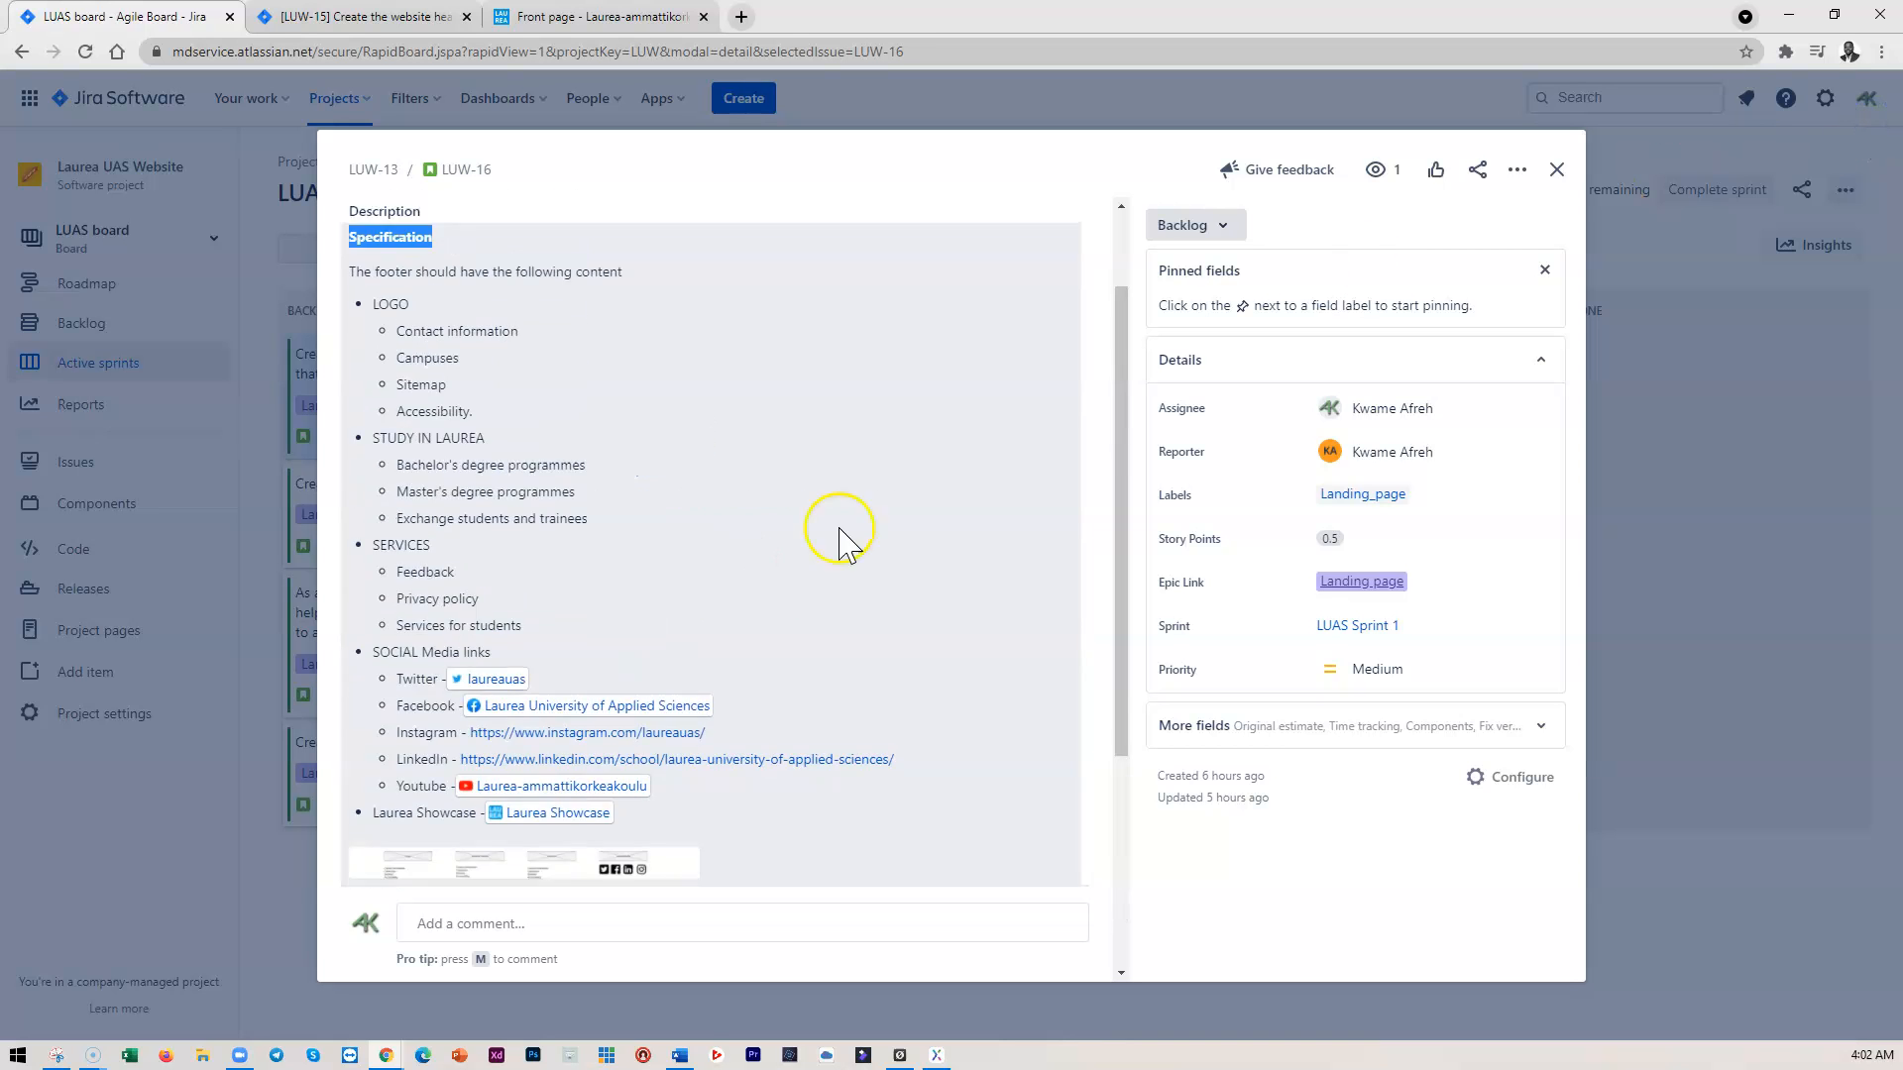
click(1557, 170)
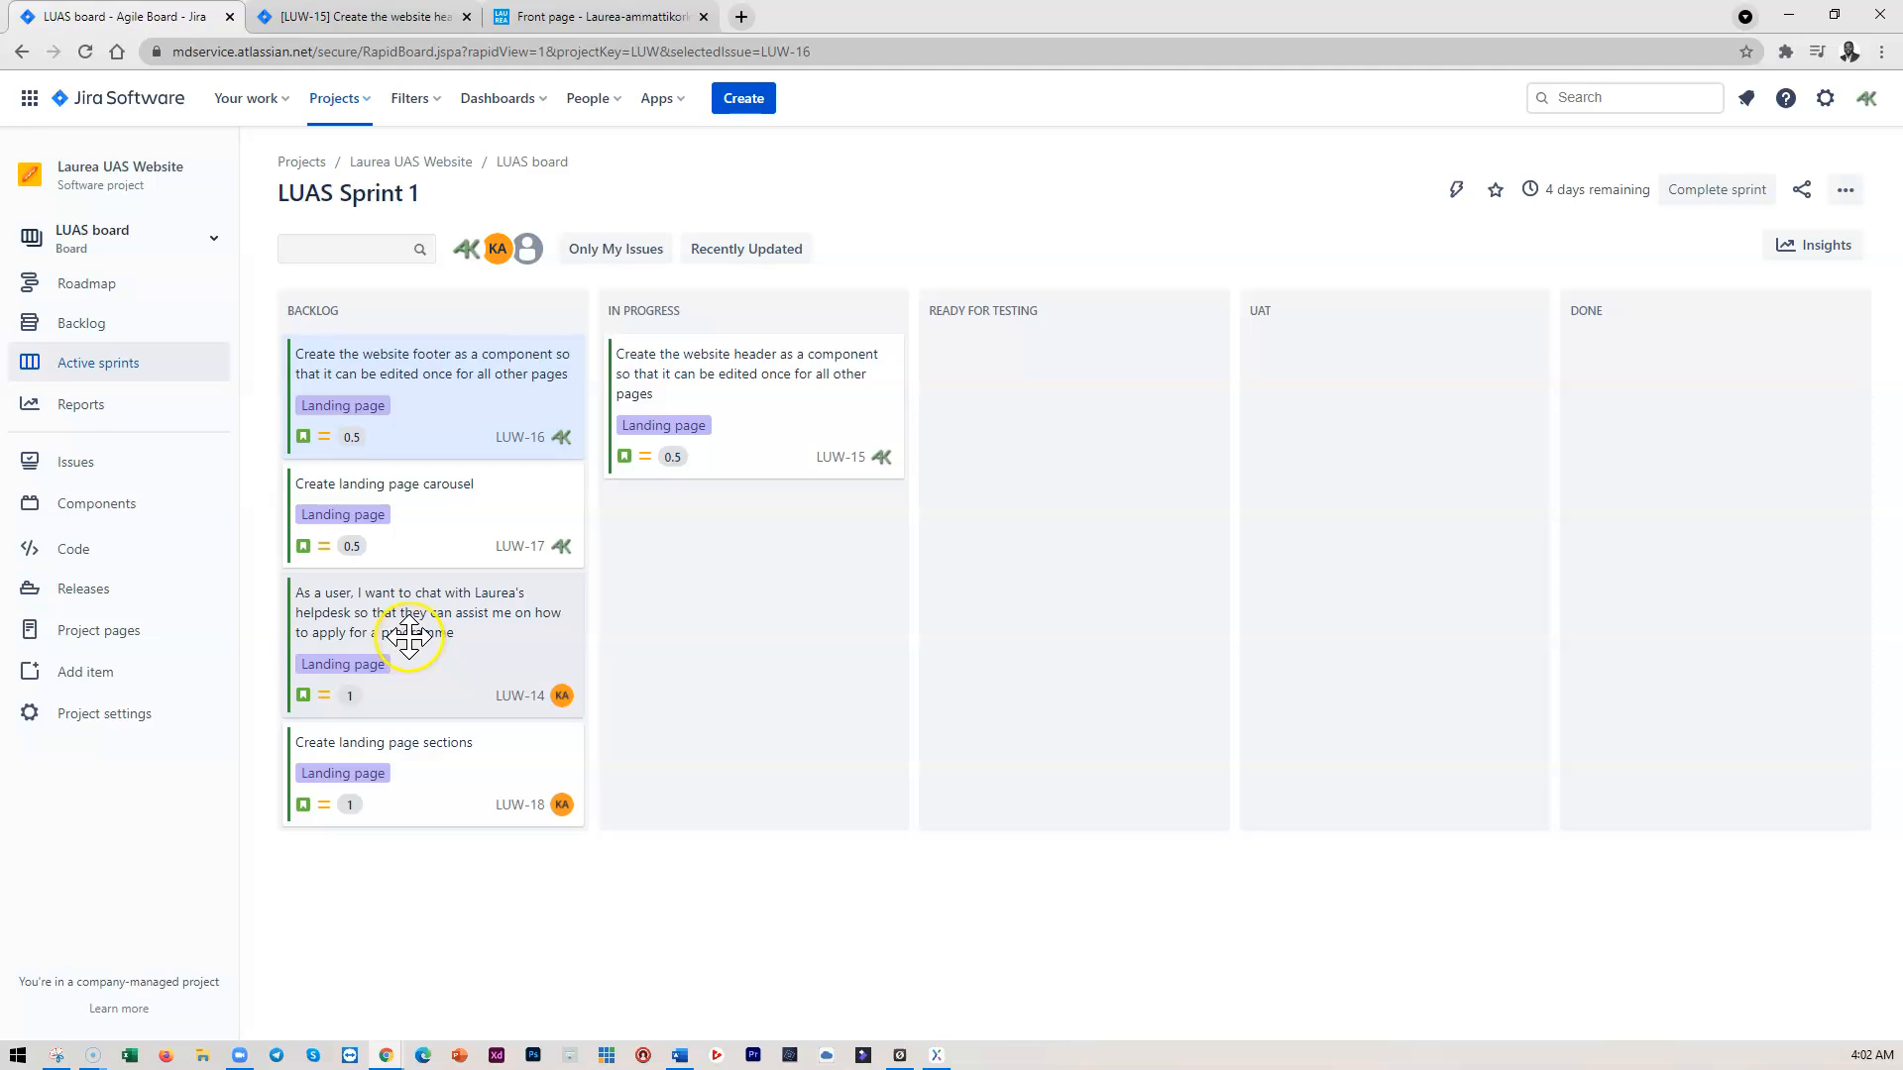
Open the LUW-14 helpdesk chat story card from the sprint board
click(455, 609)
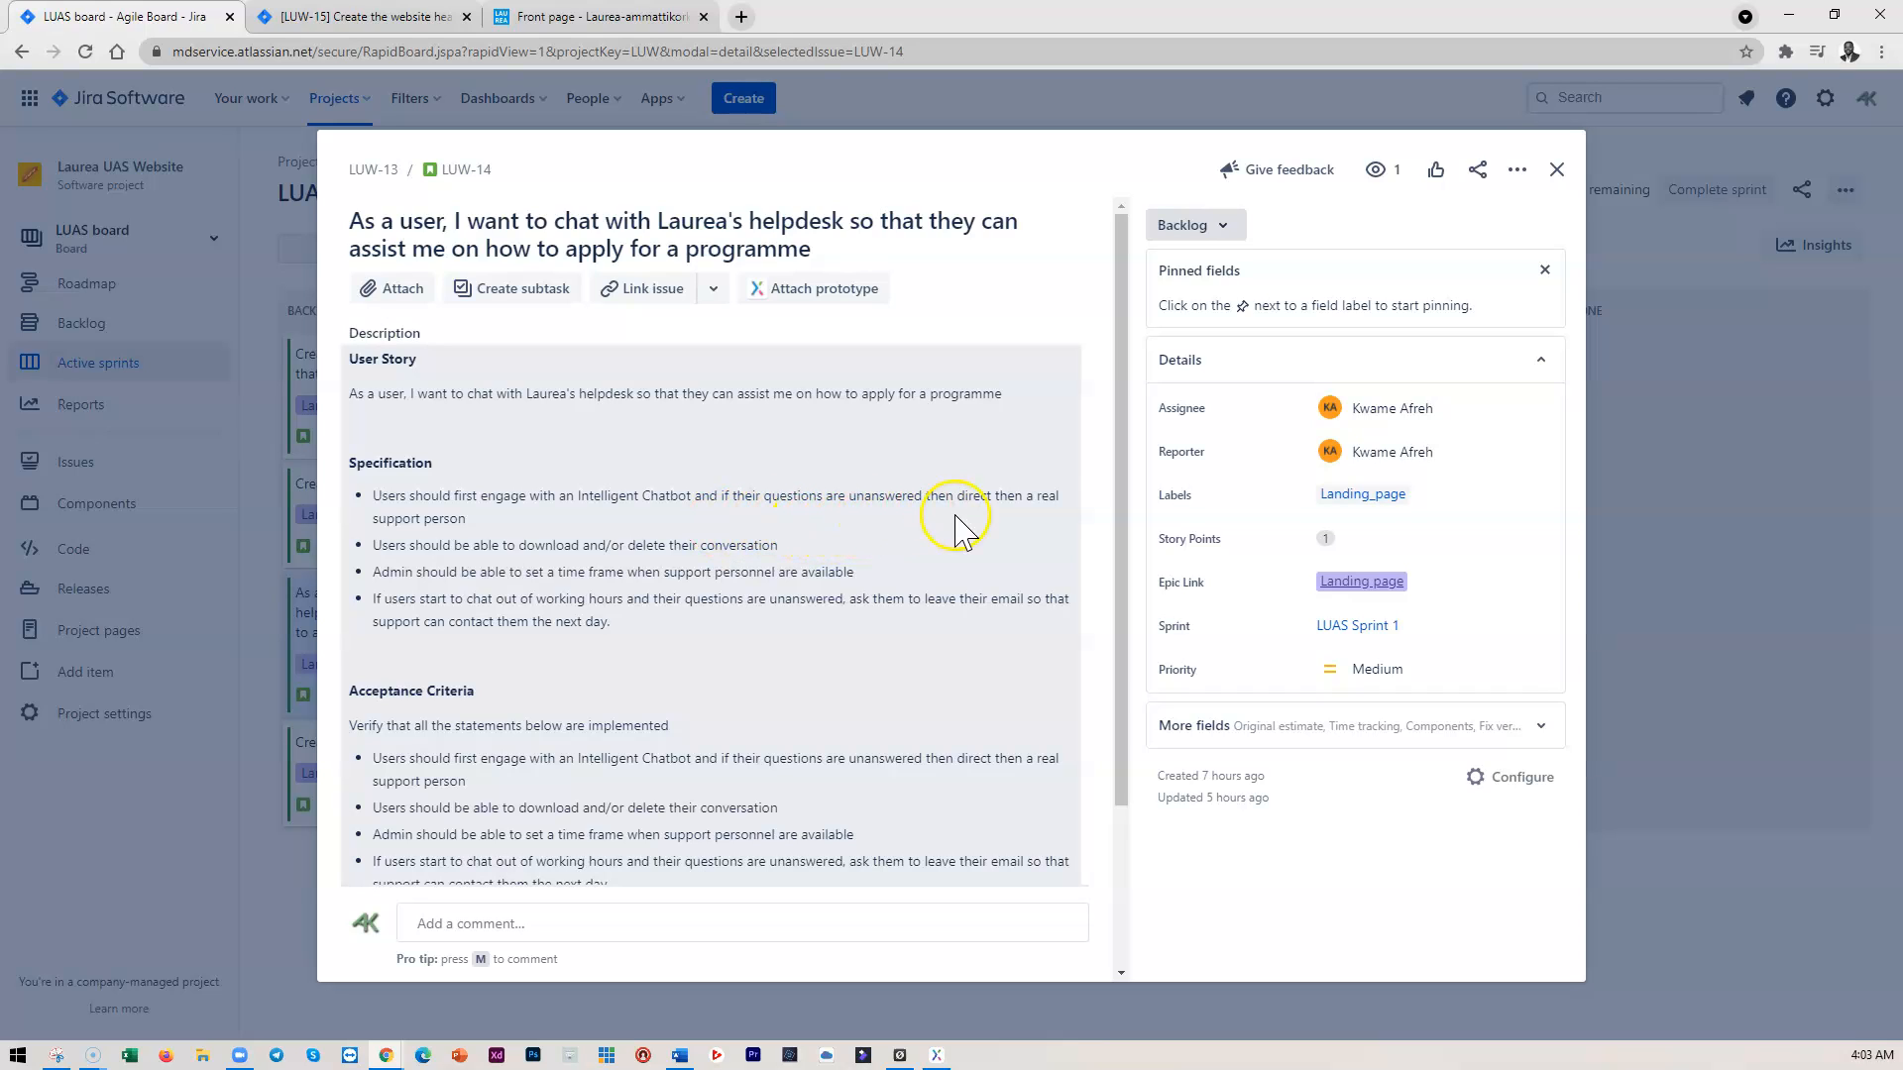
In the LUW-14 description, correct 'then' to 'them' in the first specification bullet
click(1020, 500)
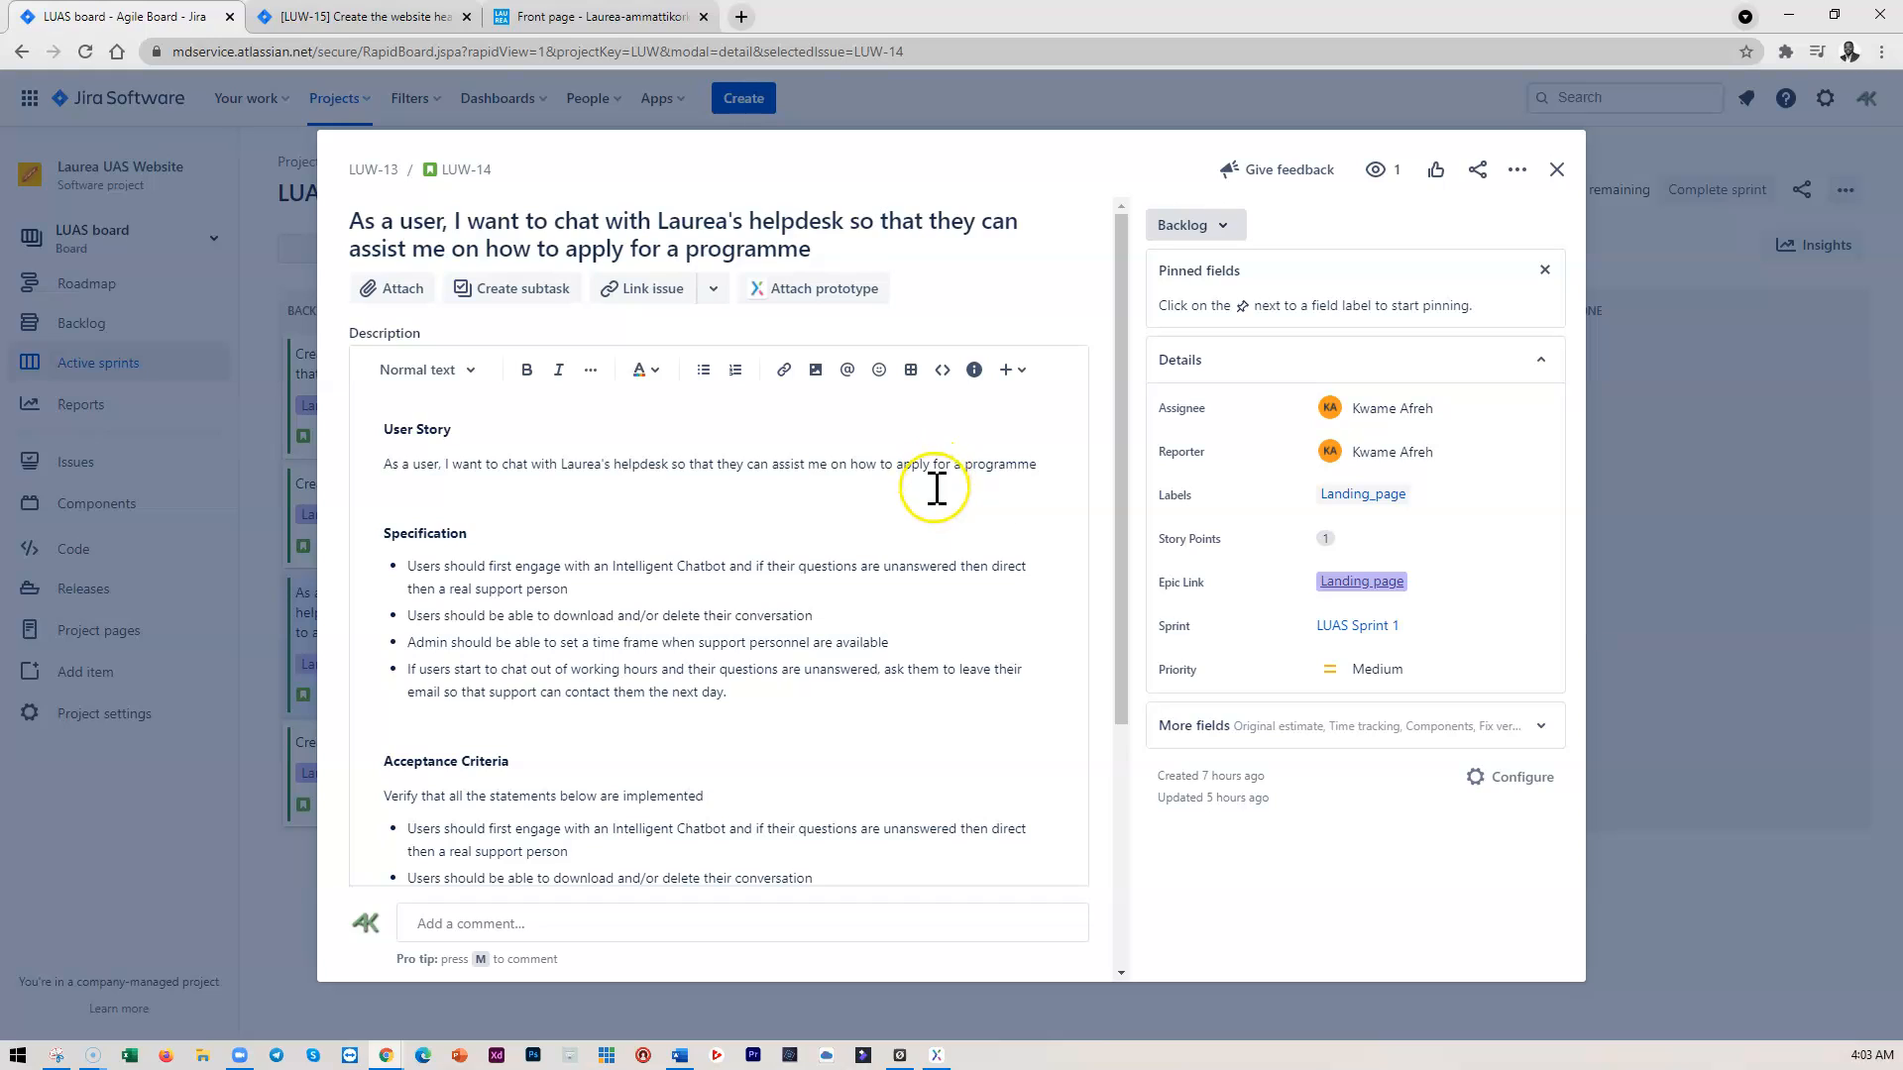
click(985, 567)
key(BackSpace)
text(m)
click(1021, 583)
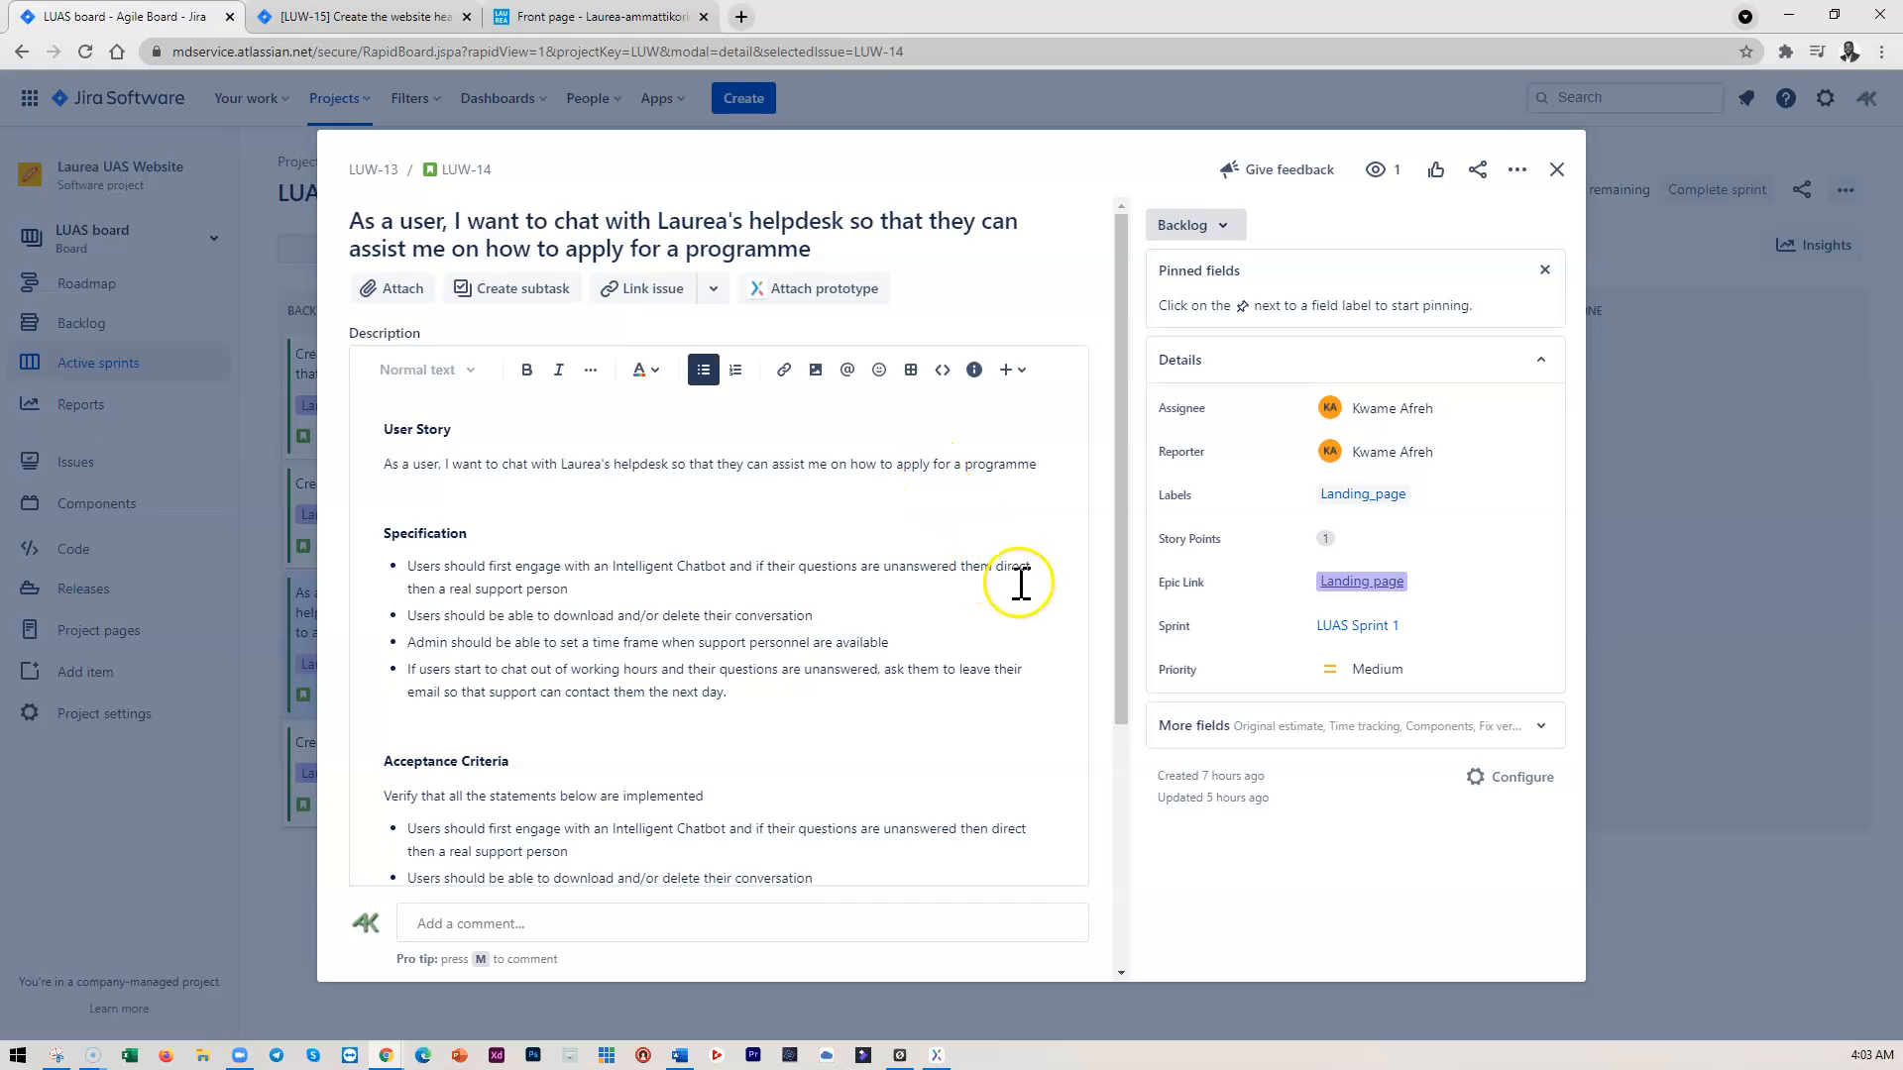
key(BackSpace)
text(n)
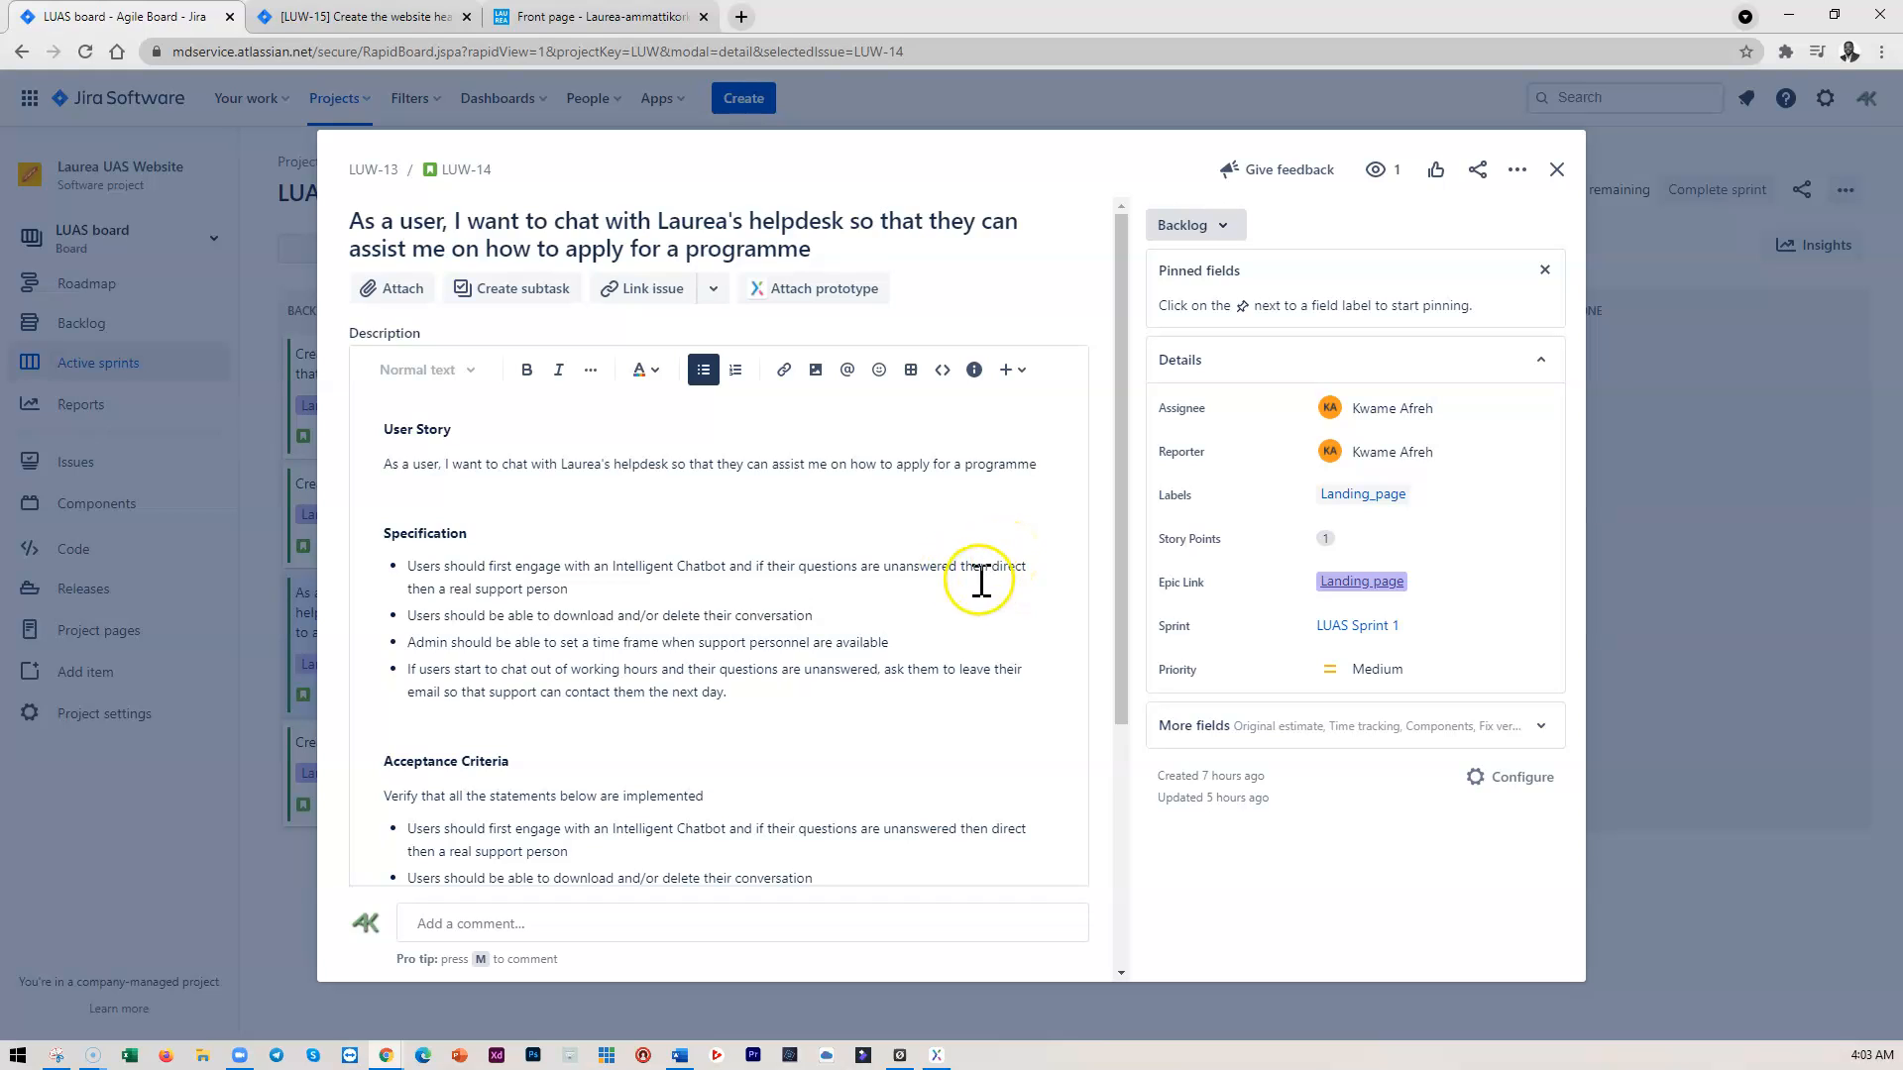
click(436, 589)
key(BackSpace)
text(m)
click(441, 590)
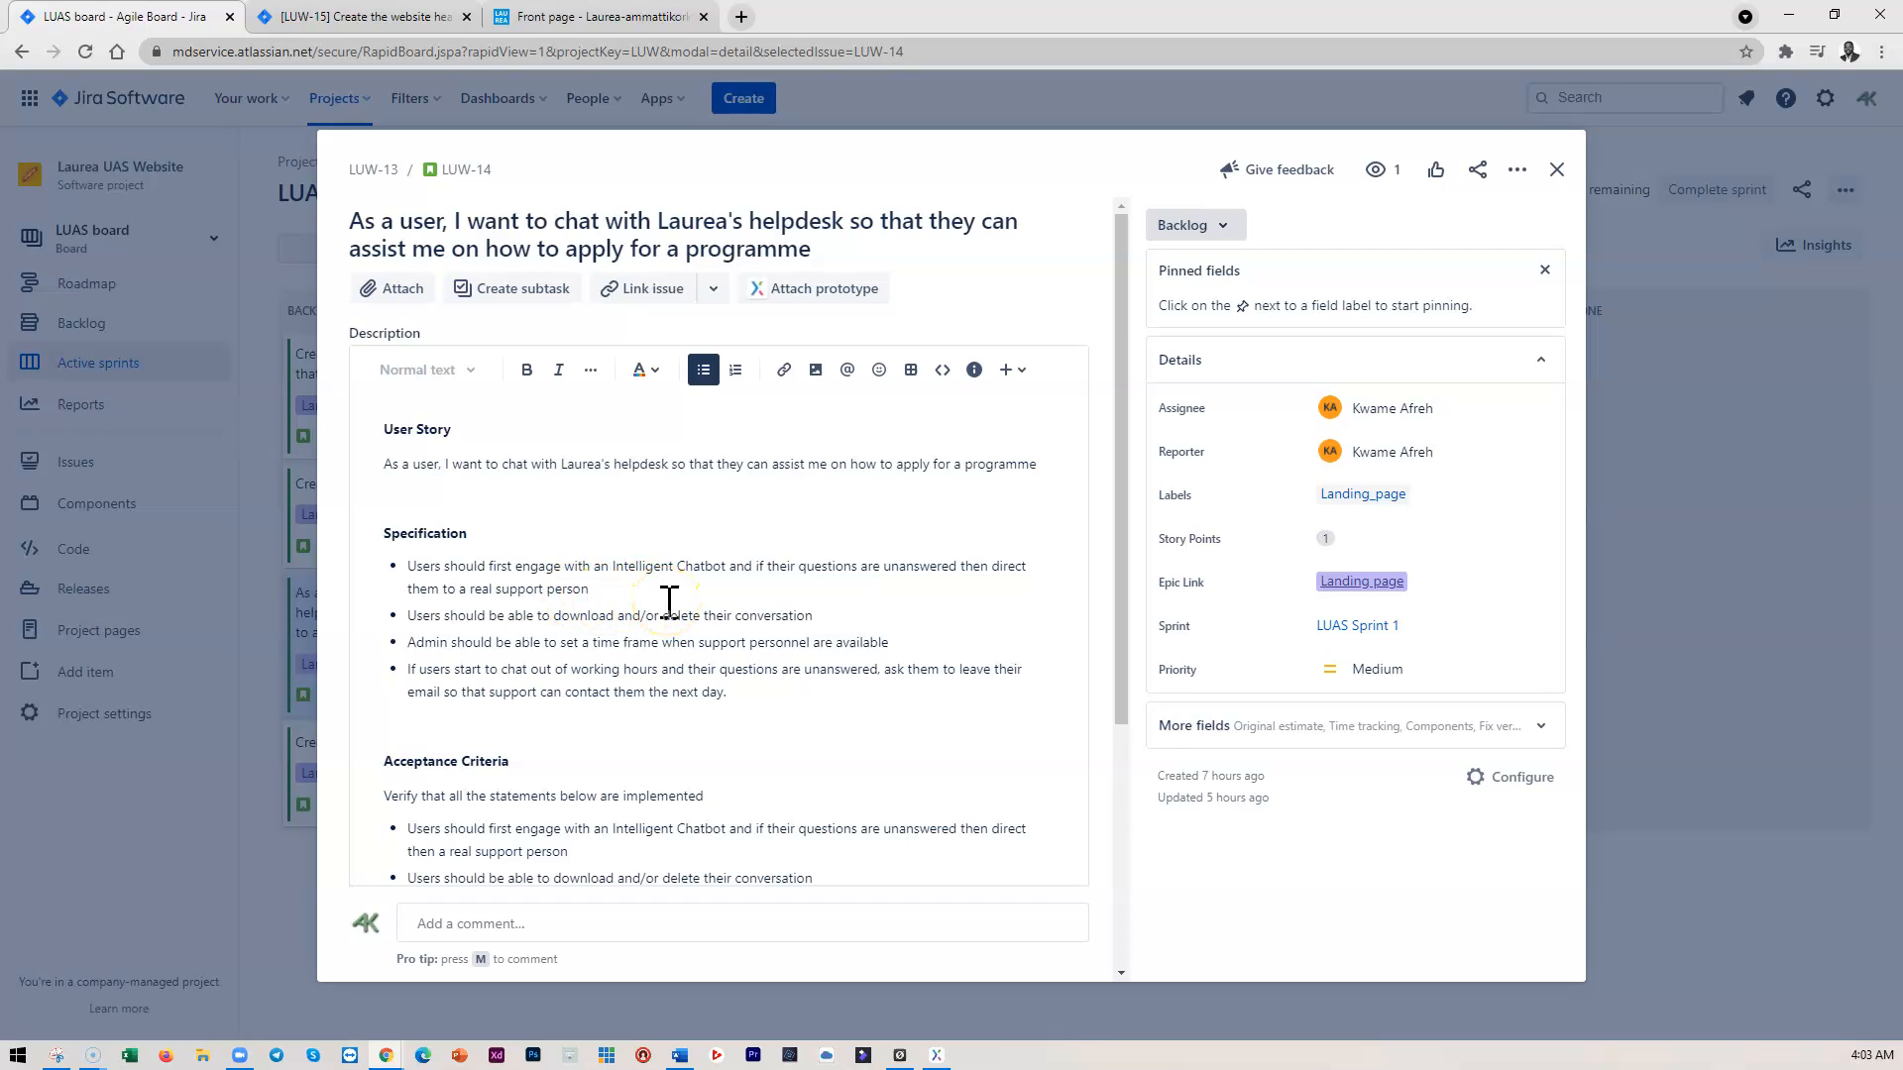
End the bullet as 'direct them to a real support person.' and save the description
click(620, 591)
scroll(619, 662, down, 1)
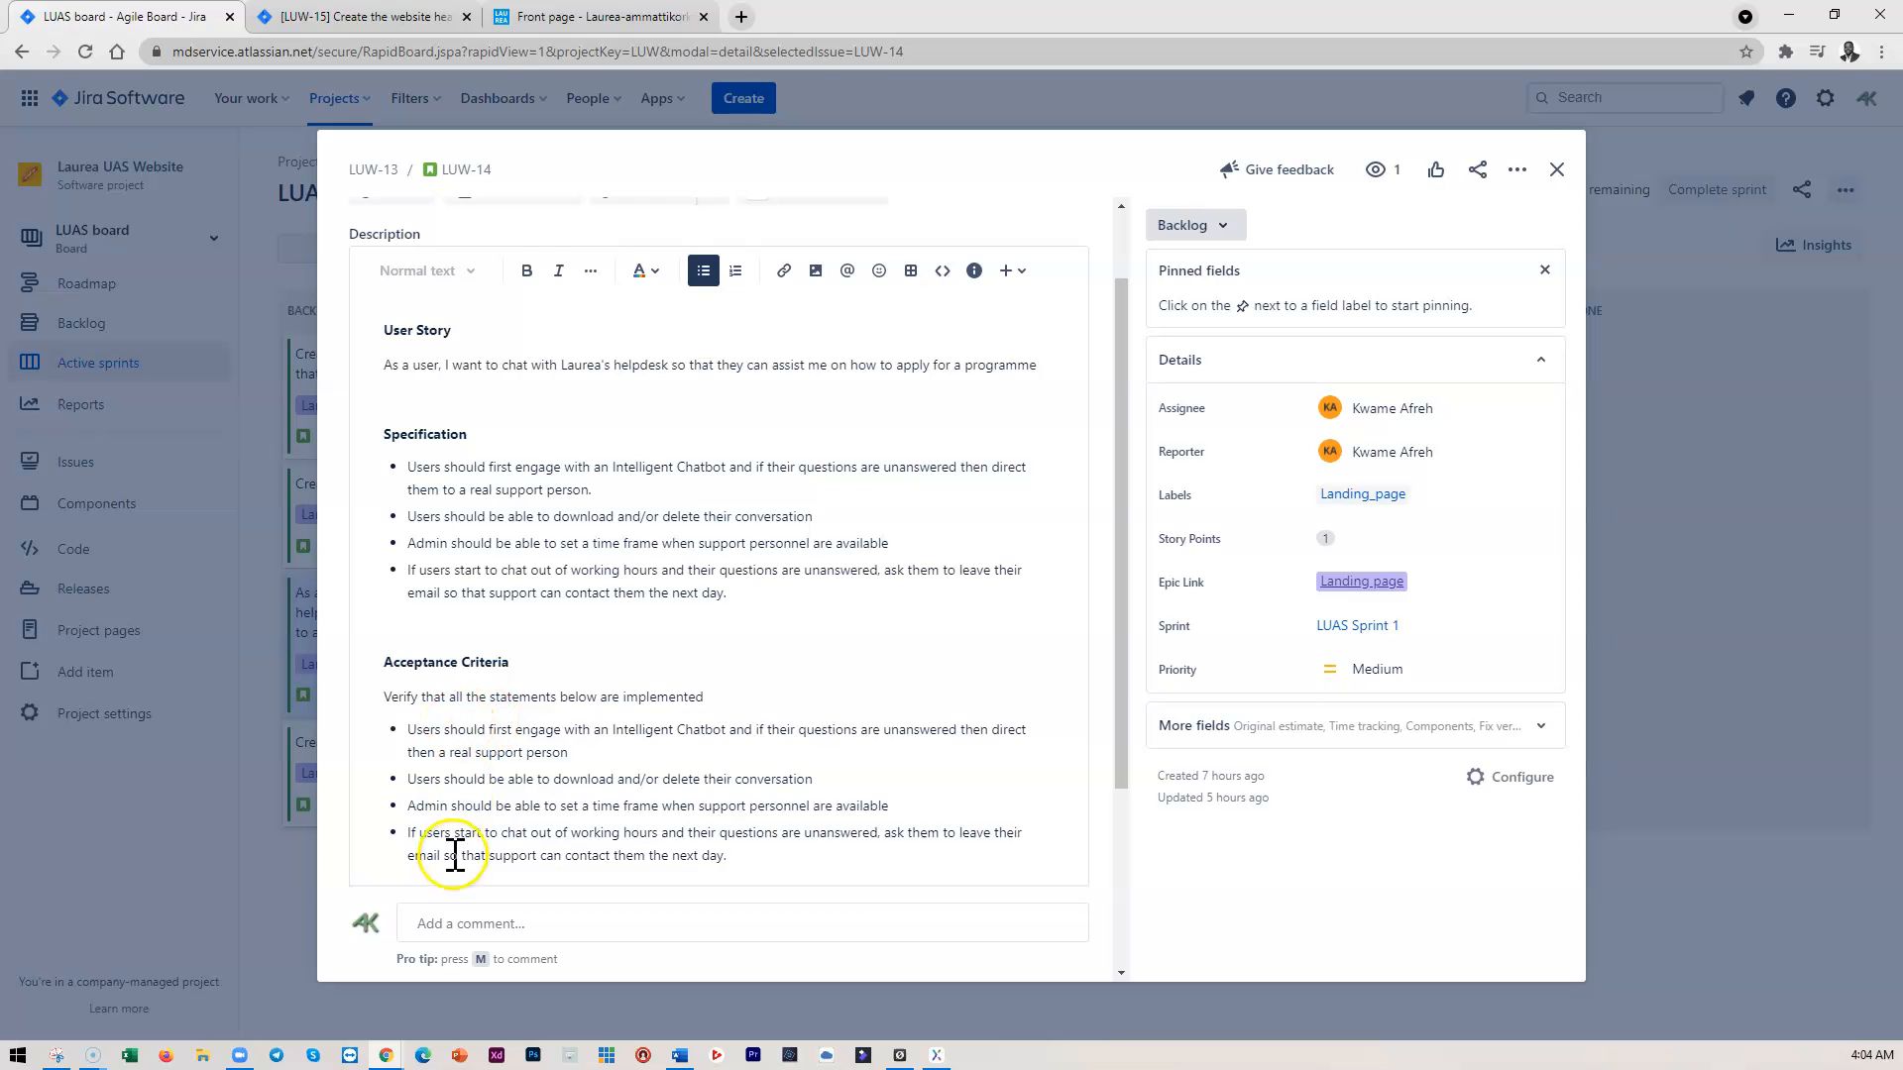
scroll(508, 790, down, 2)
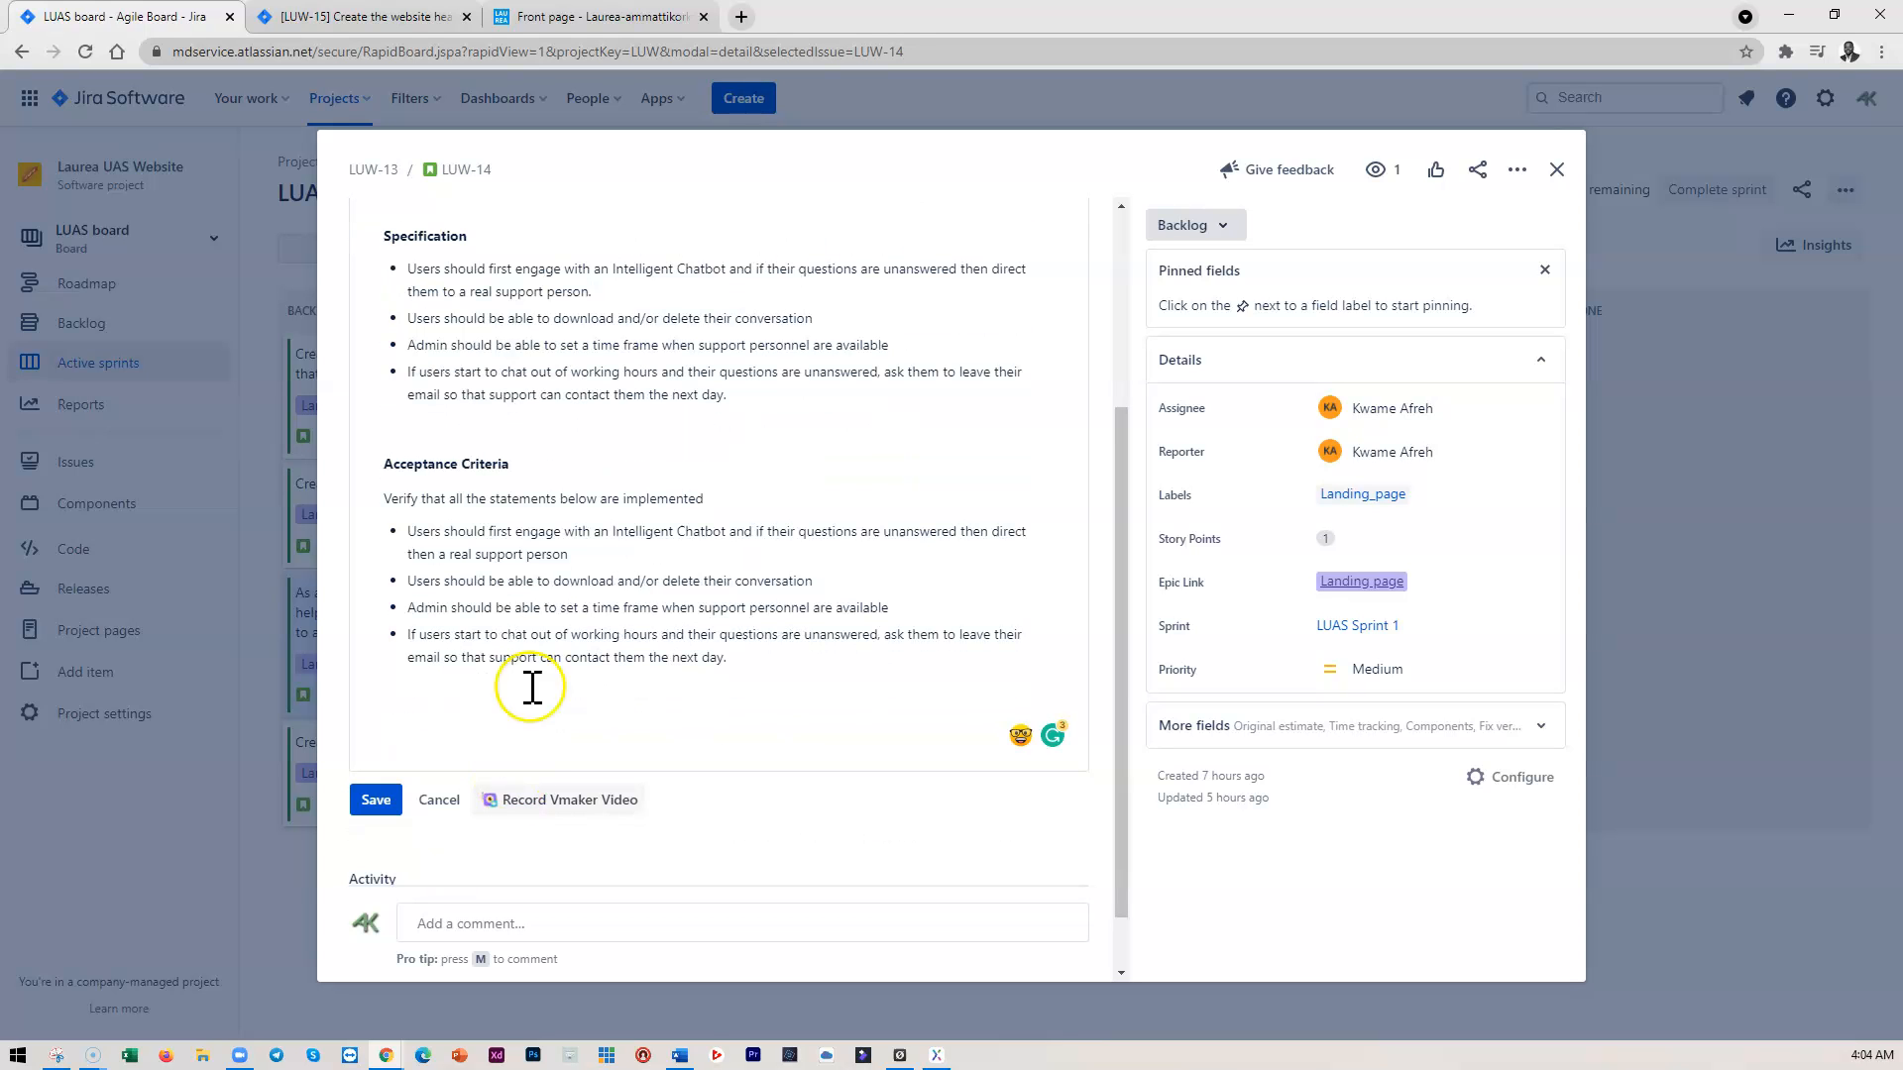
click(382, 799)
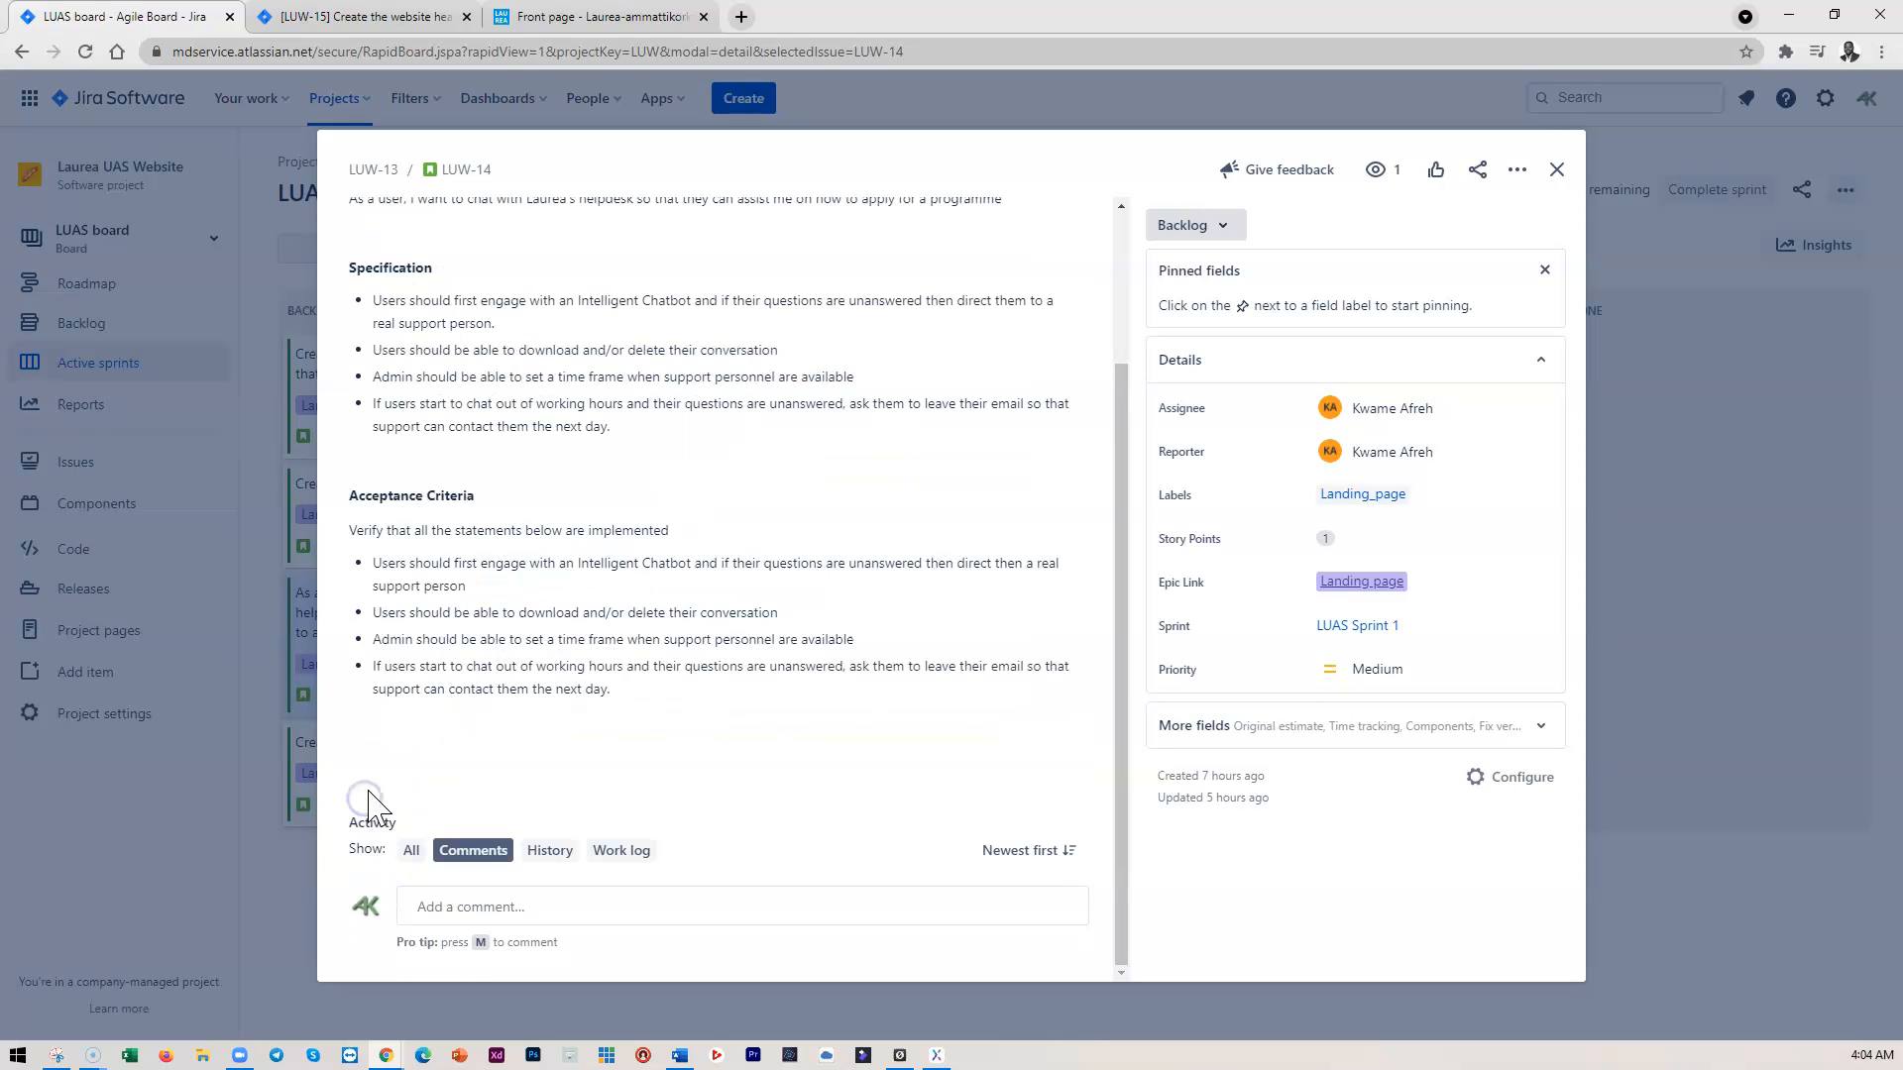
scroll(643, 713, up, 2)
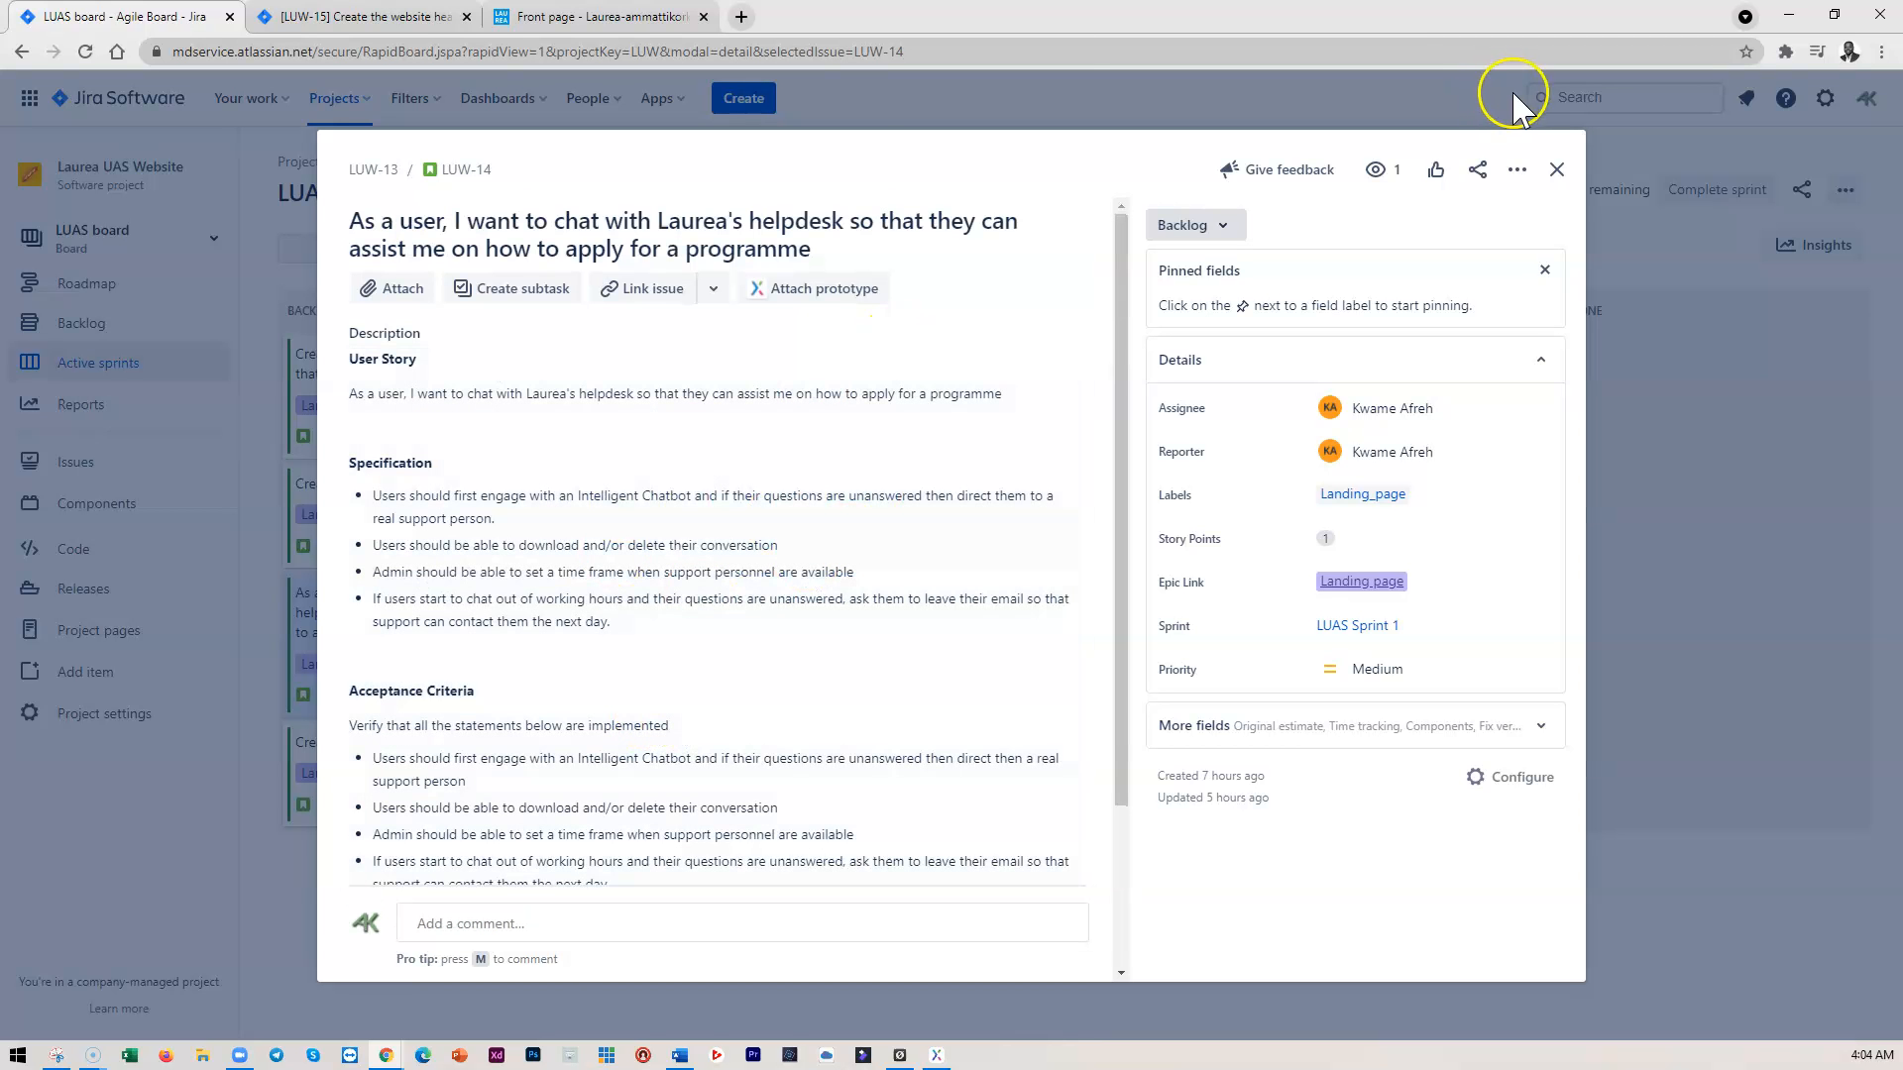
Close LUW-14 and move the LUW-17 carousel card to the top of the Backlog column
click(1556, 169)
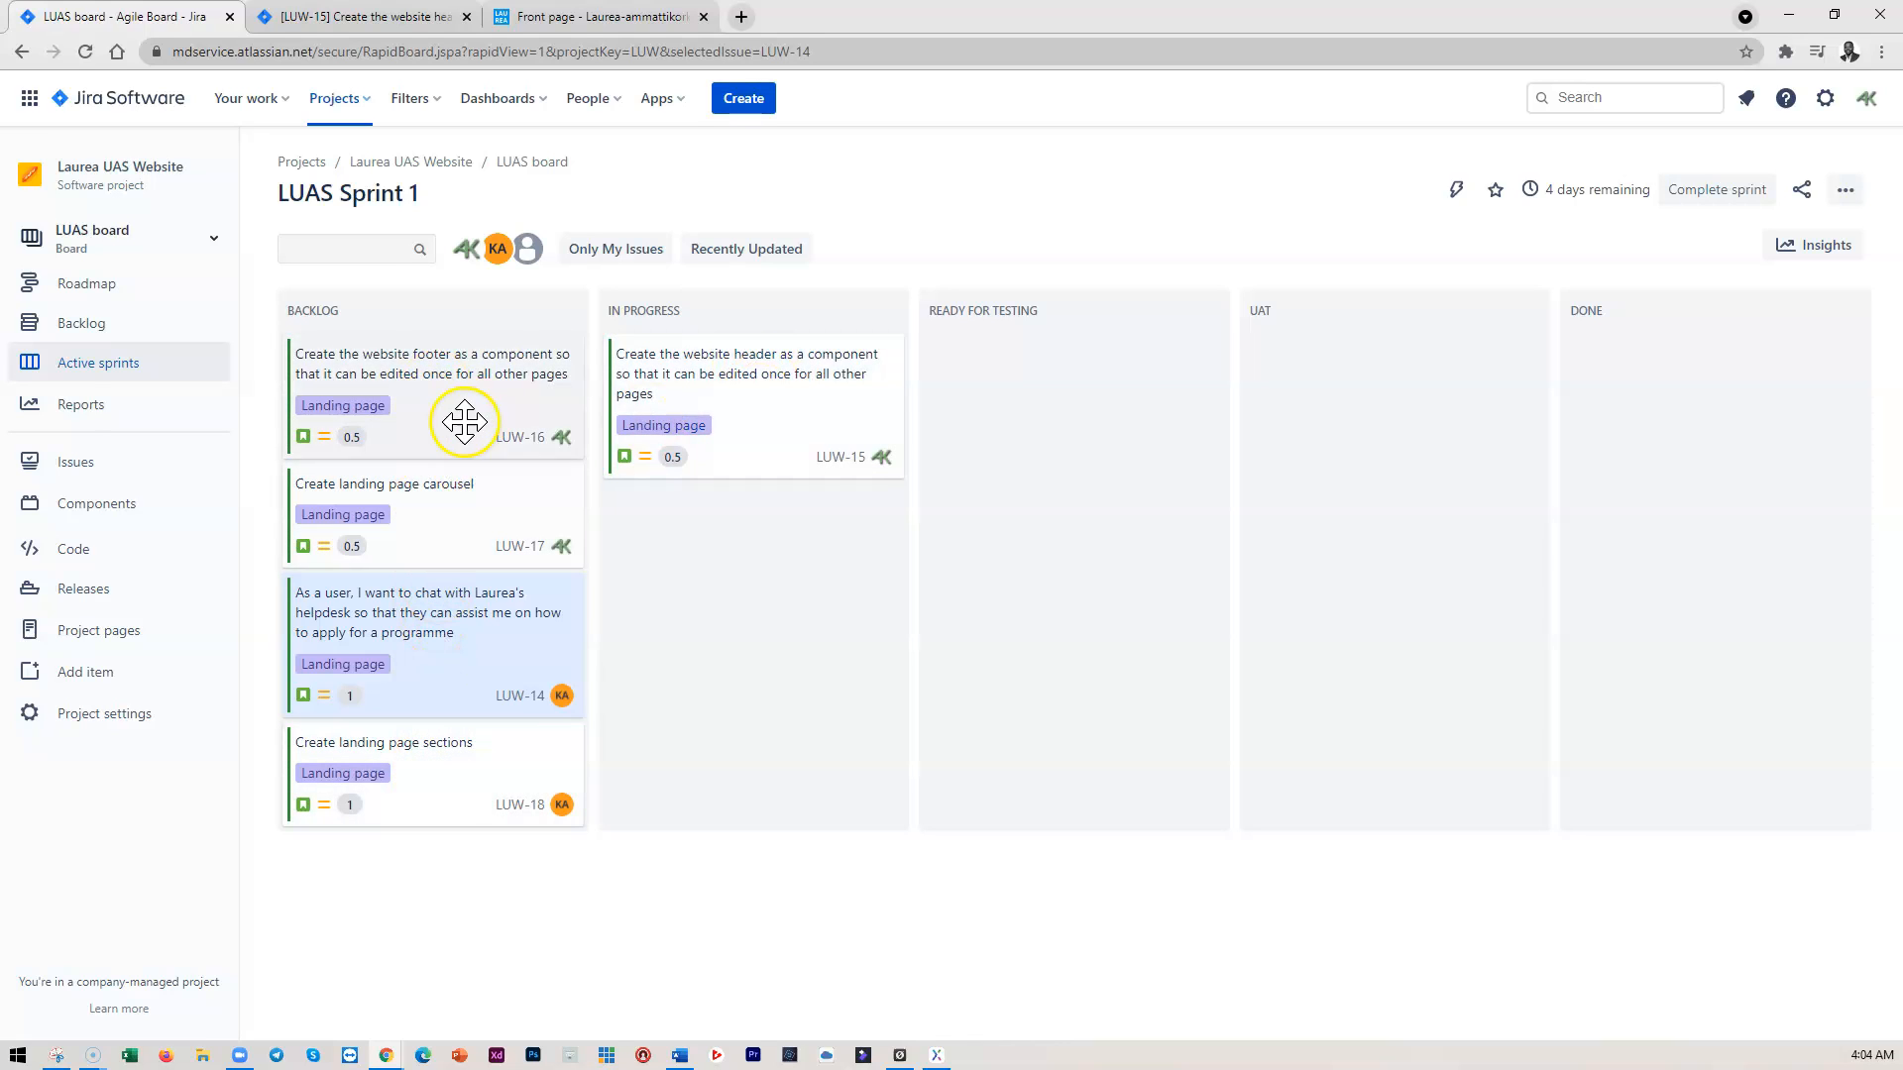
mouse_move(722, 387)
mouse_down()
mouse_move(990, 373)
mouse_move(720, 385)
mouse_up()
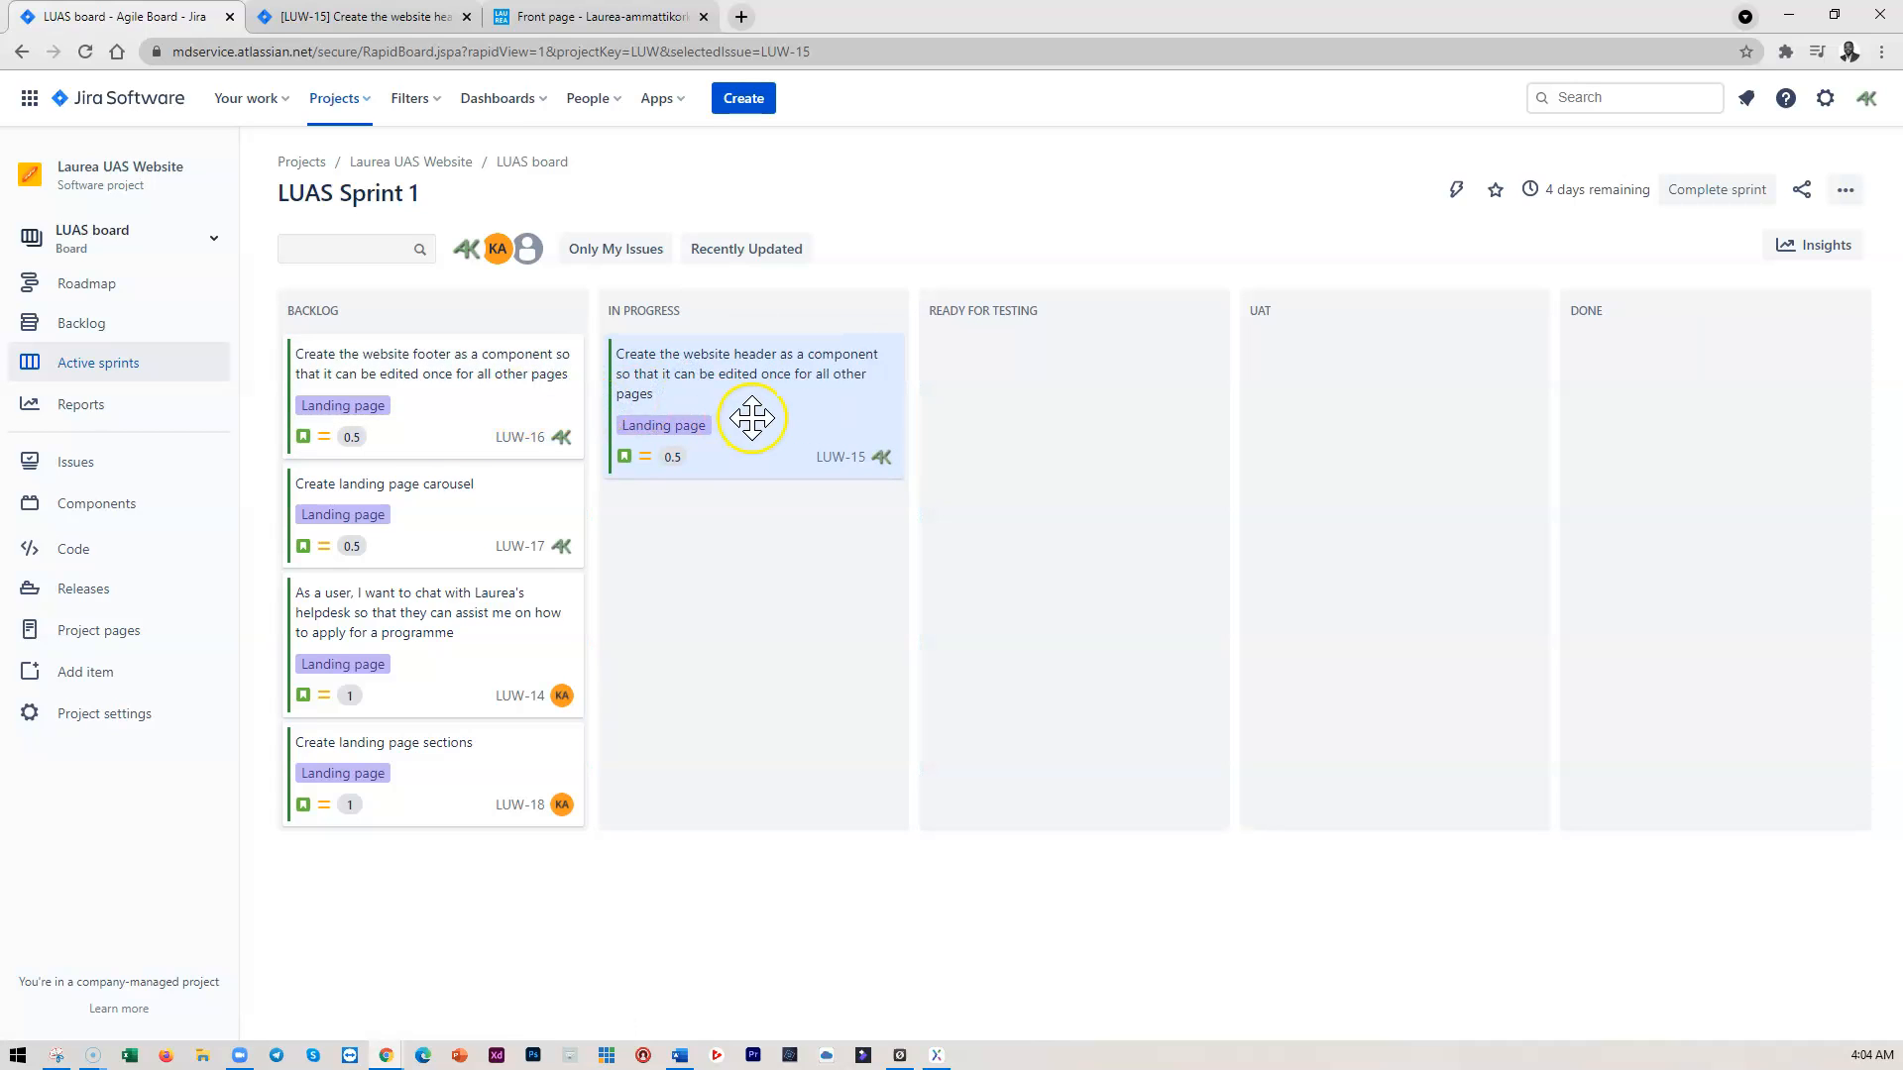
mouse_move(436, 378)
mouse_down()
mouse_move(733, 495)
mouse_move(752, 531)
mouse_move(434, 395)
mouse_up()
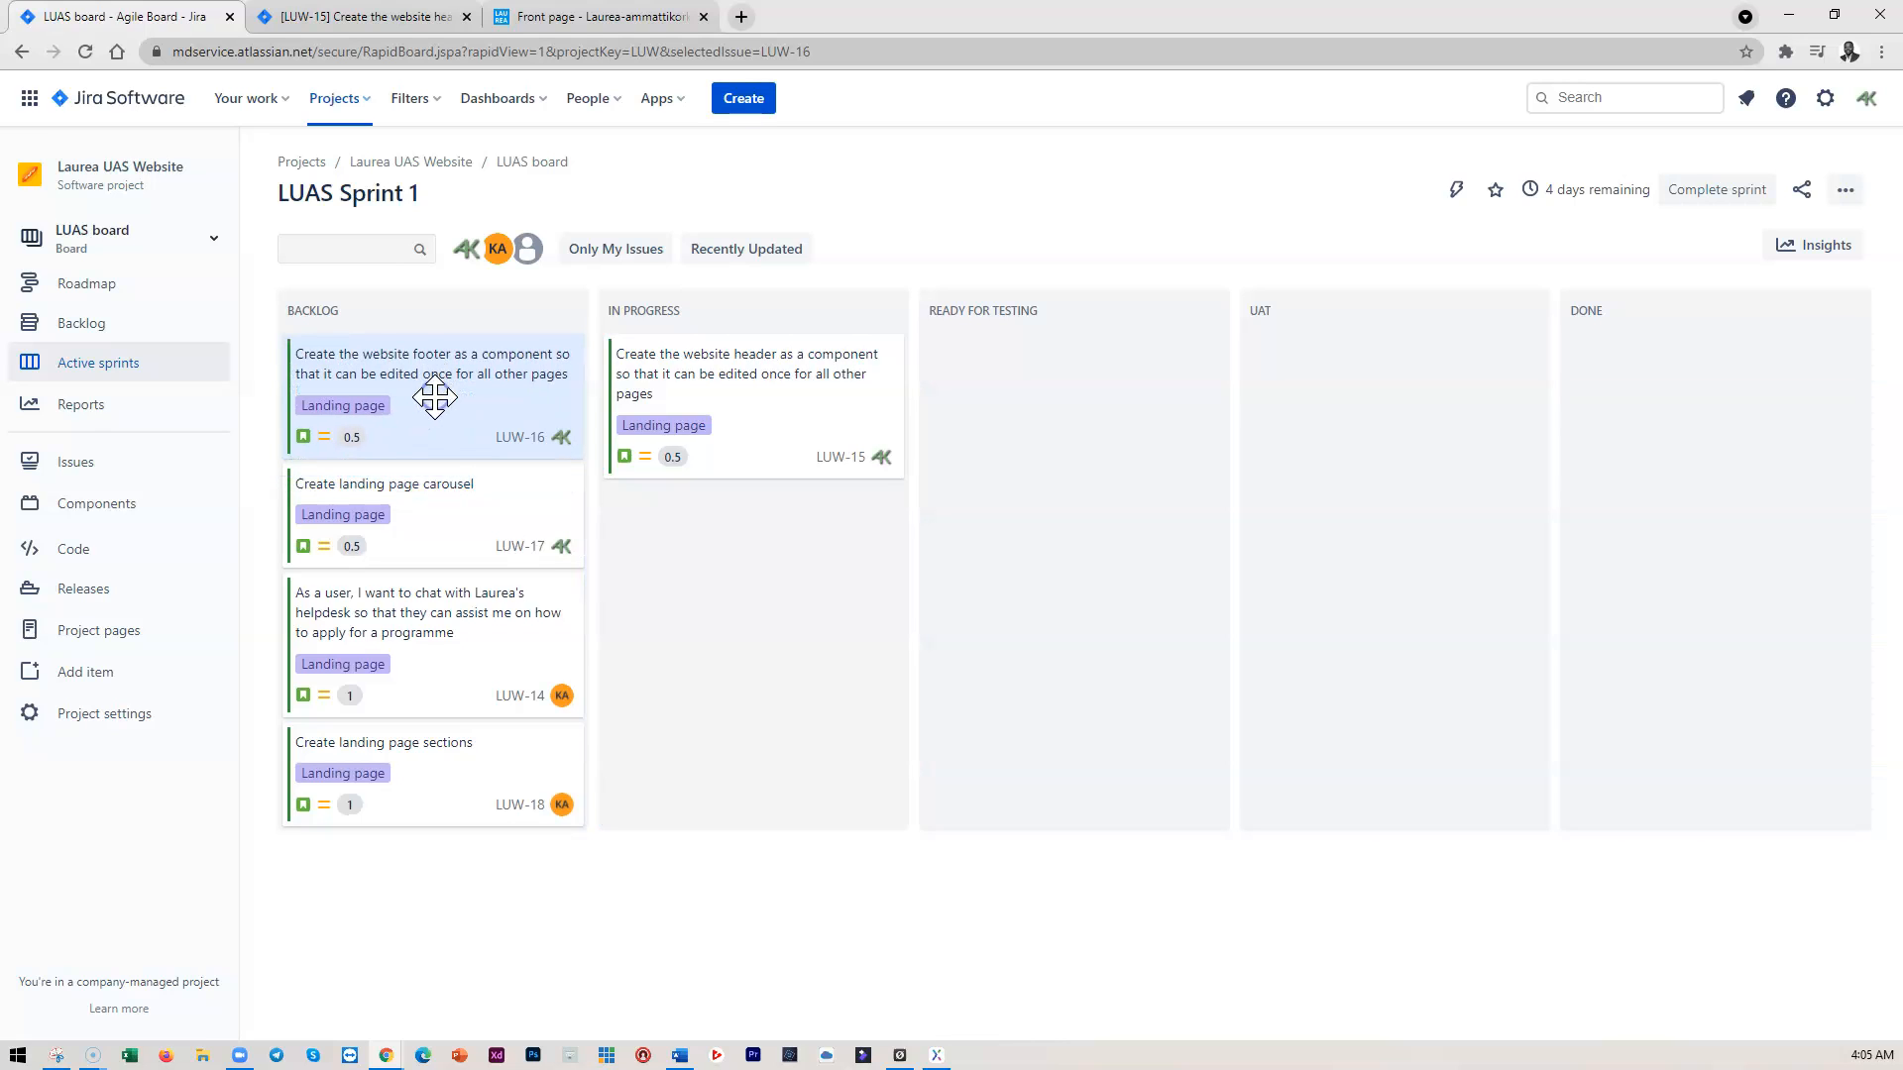
drag(426, 496, 428, 388)
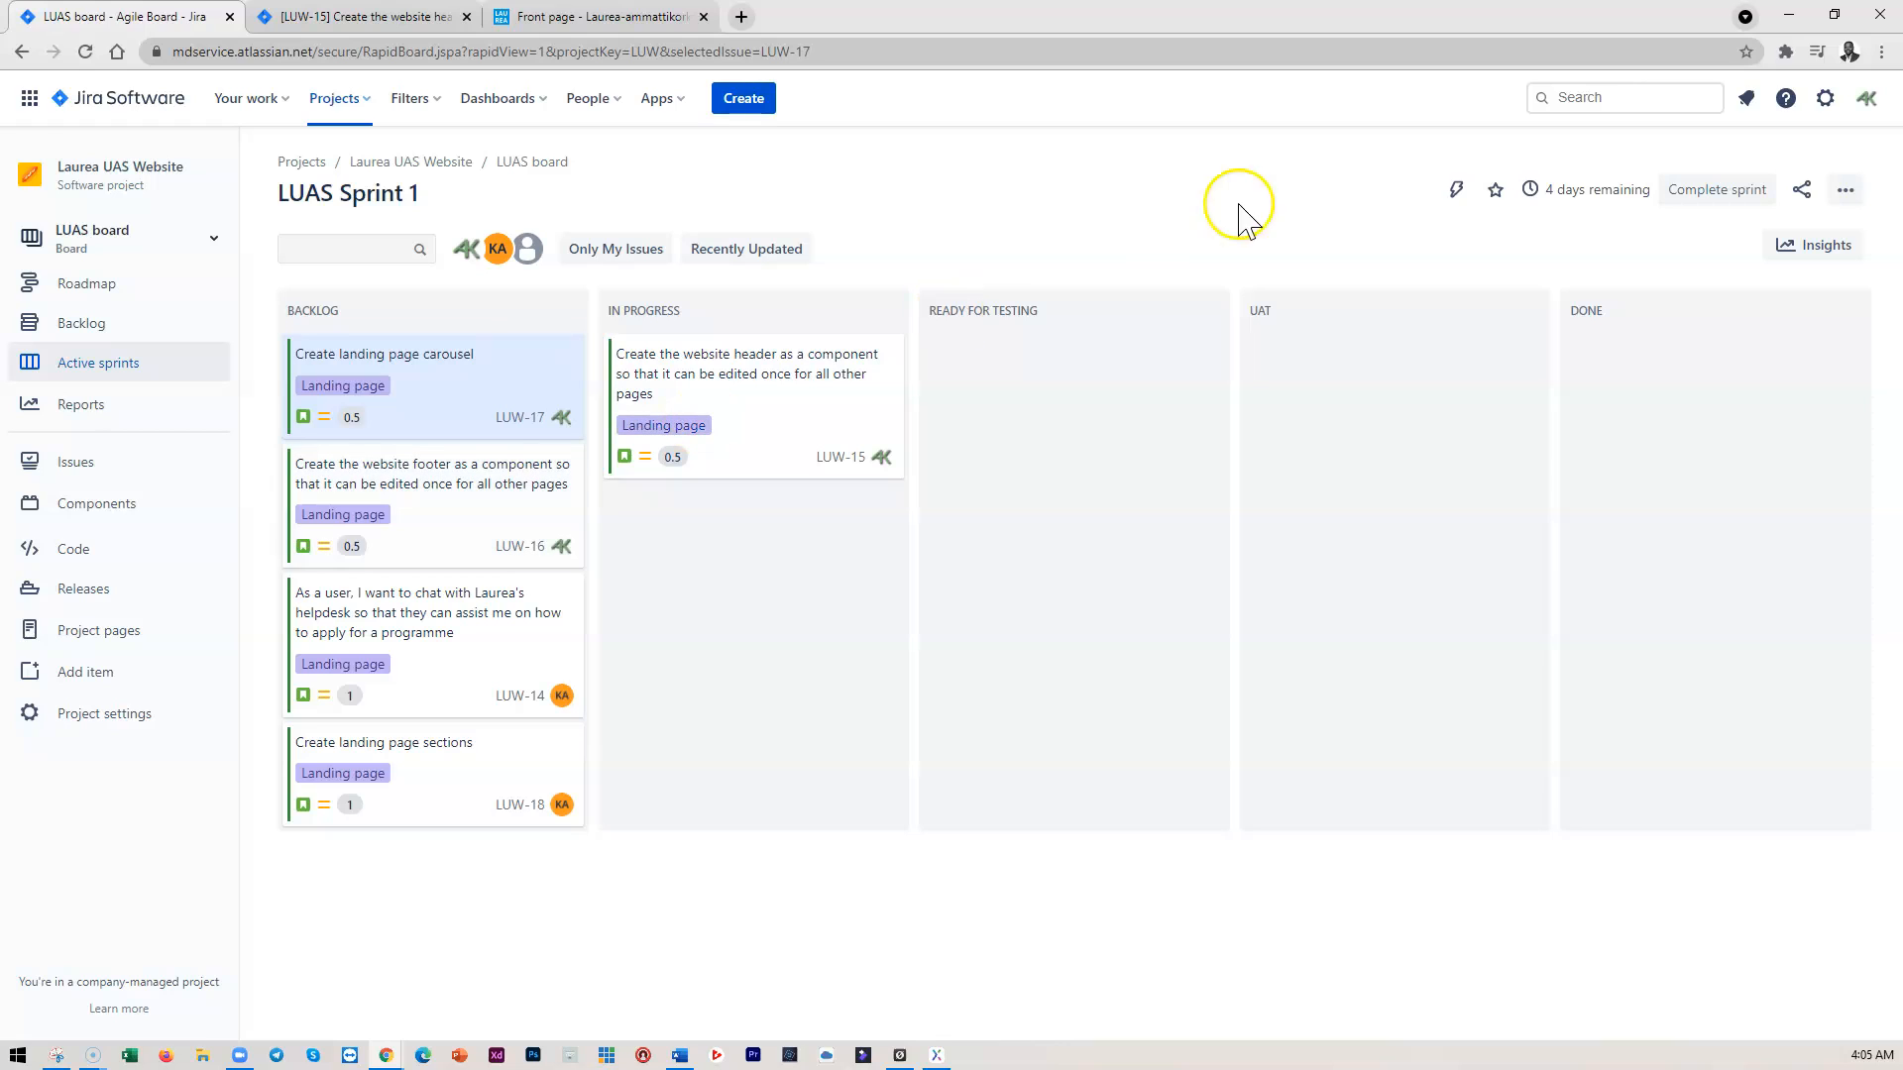
Bring the Jira board back and go to the project's Backlog view
click(1798, 16)
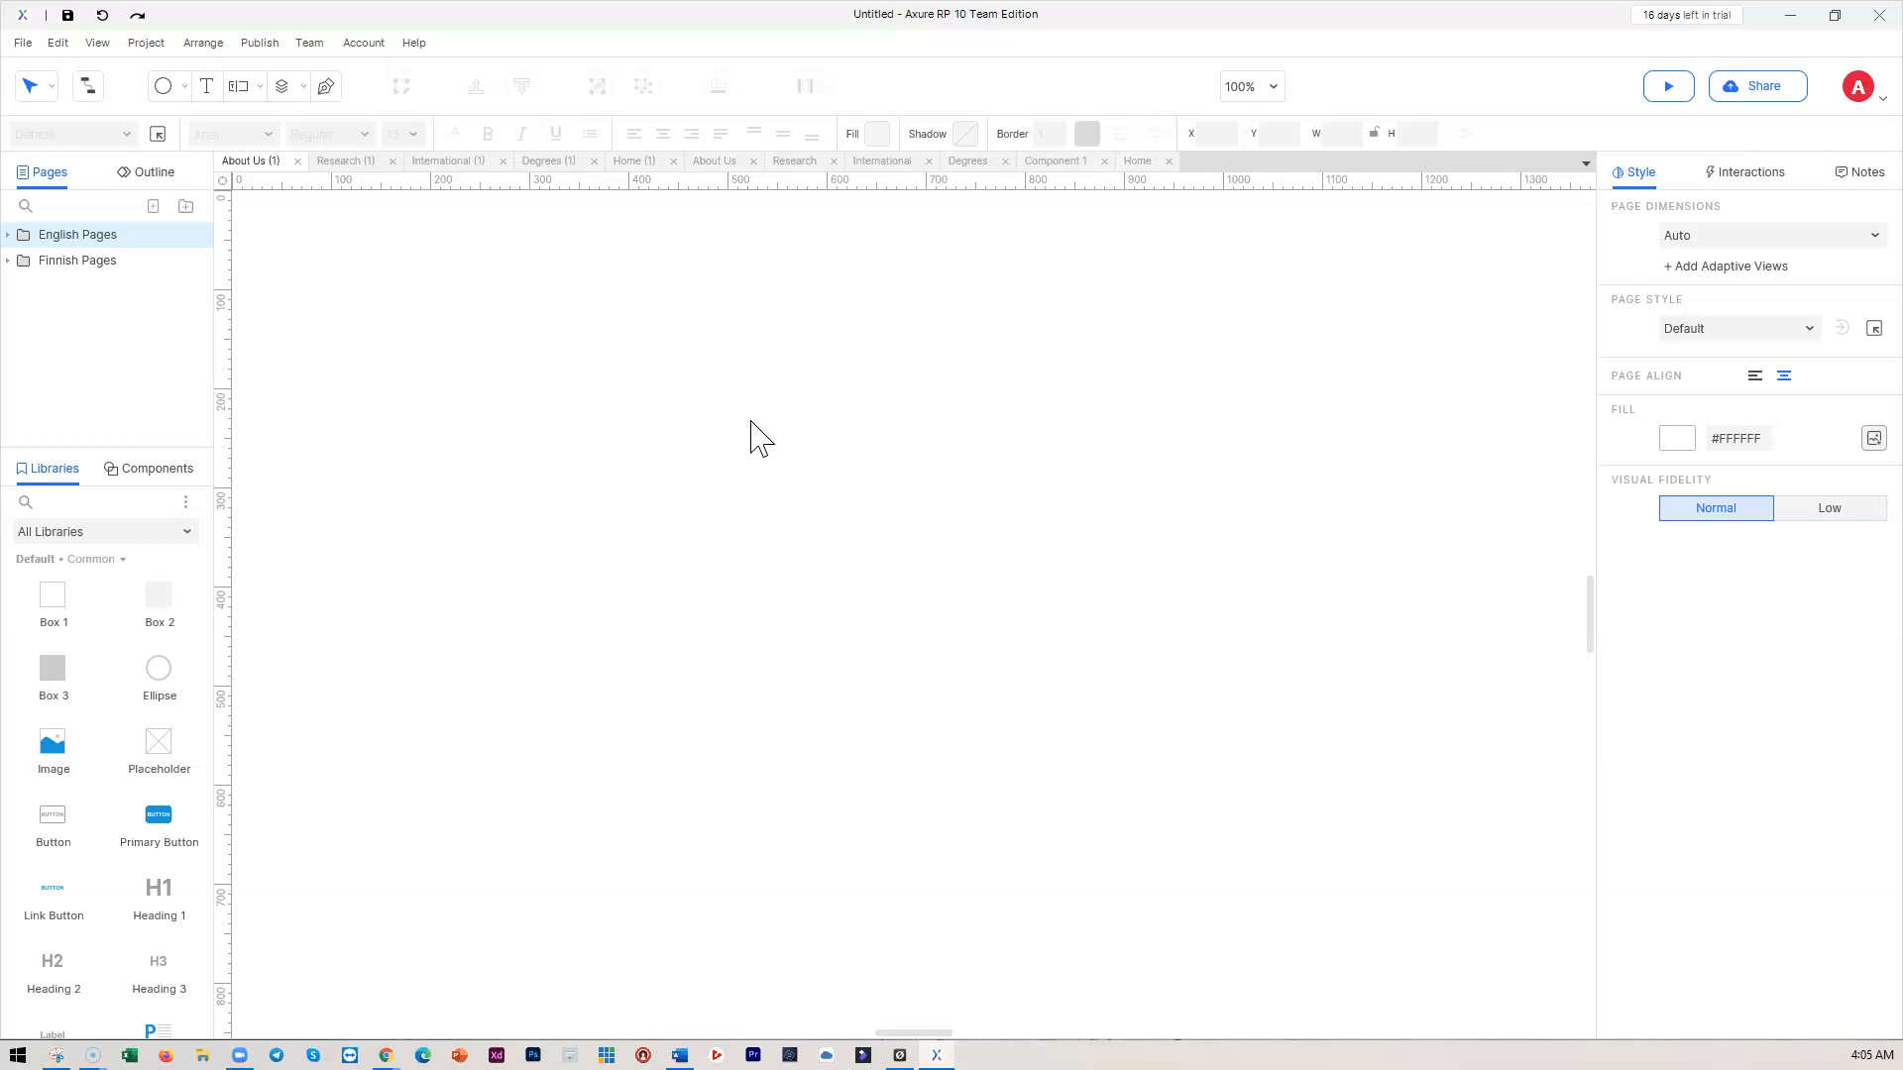
mouse_move(407, 1045)
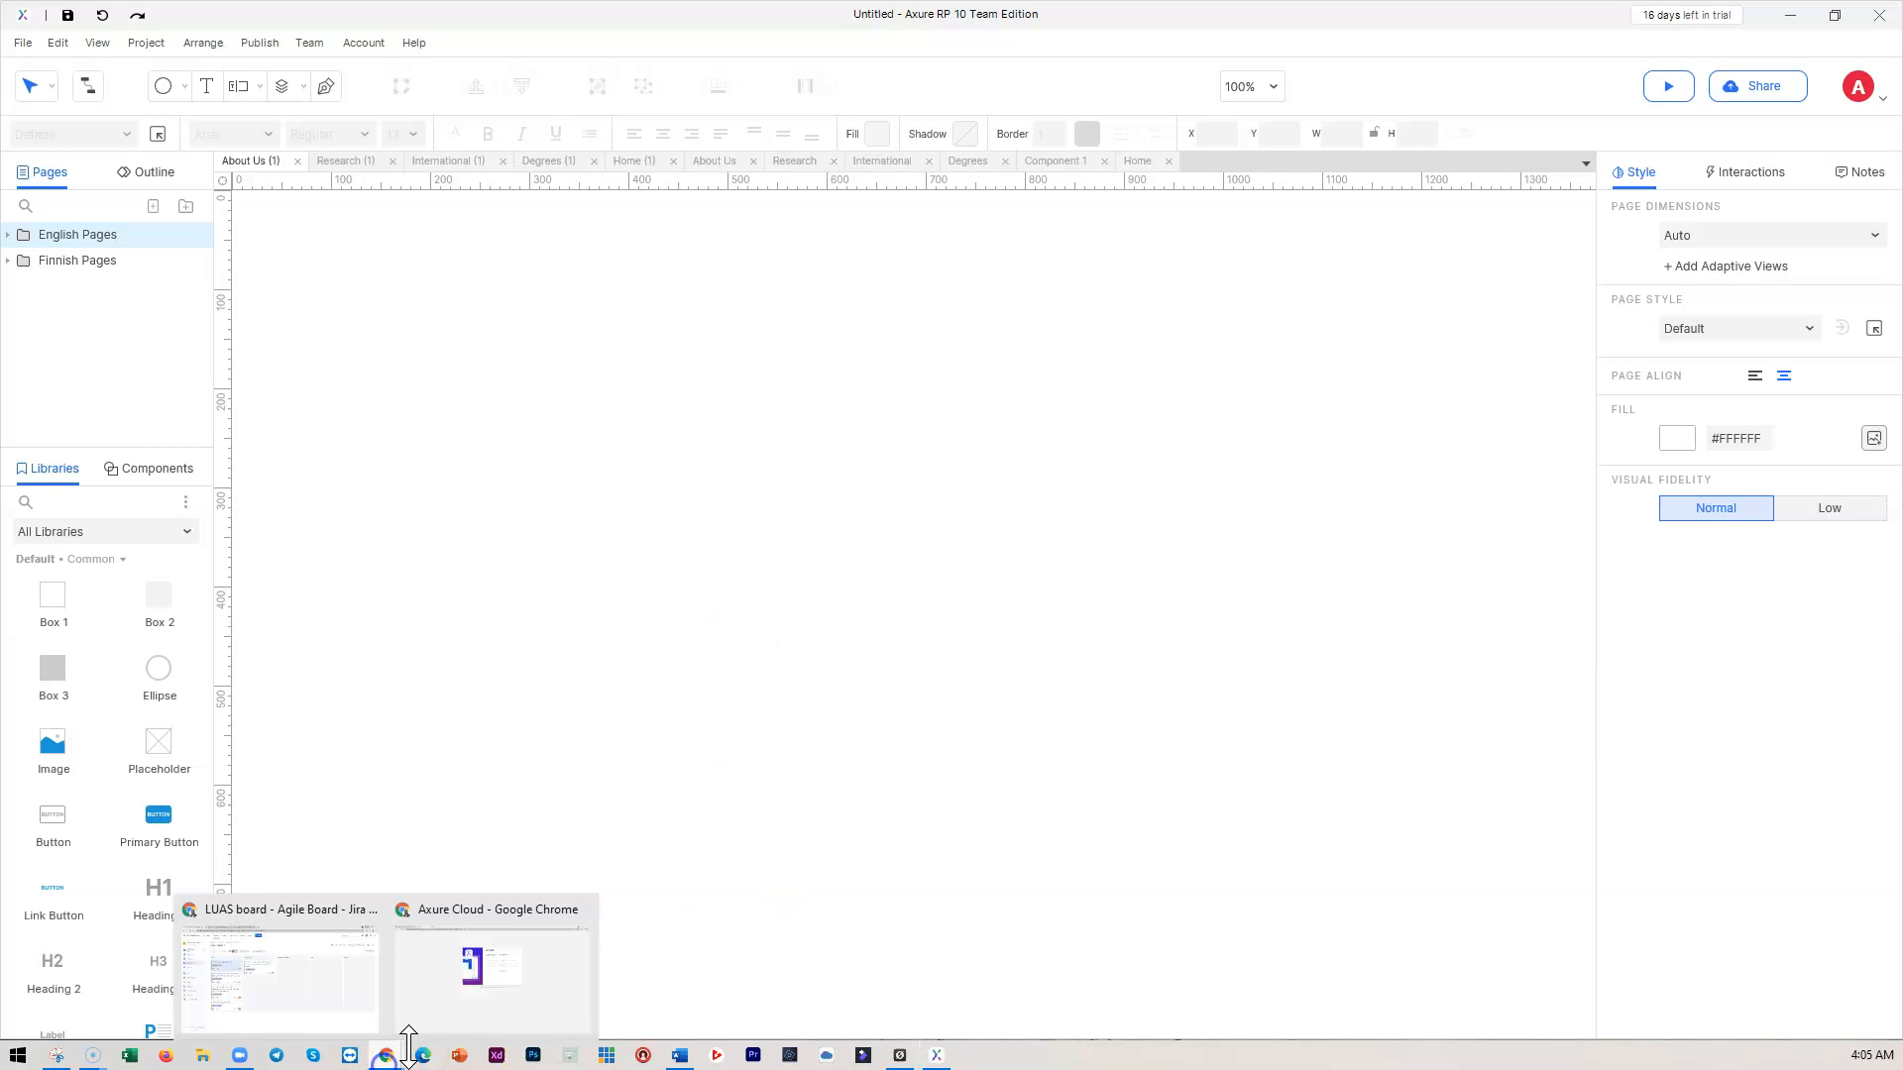
click(280, 995)
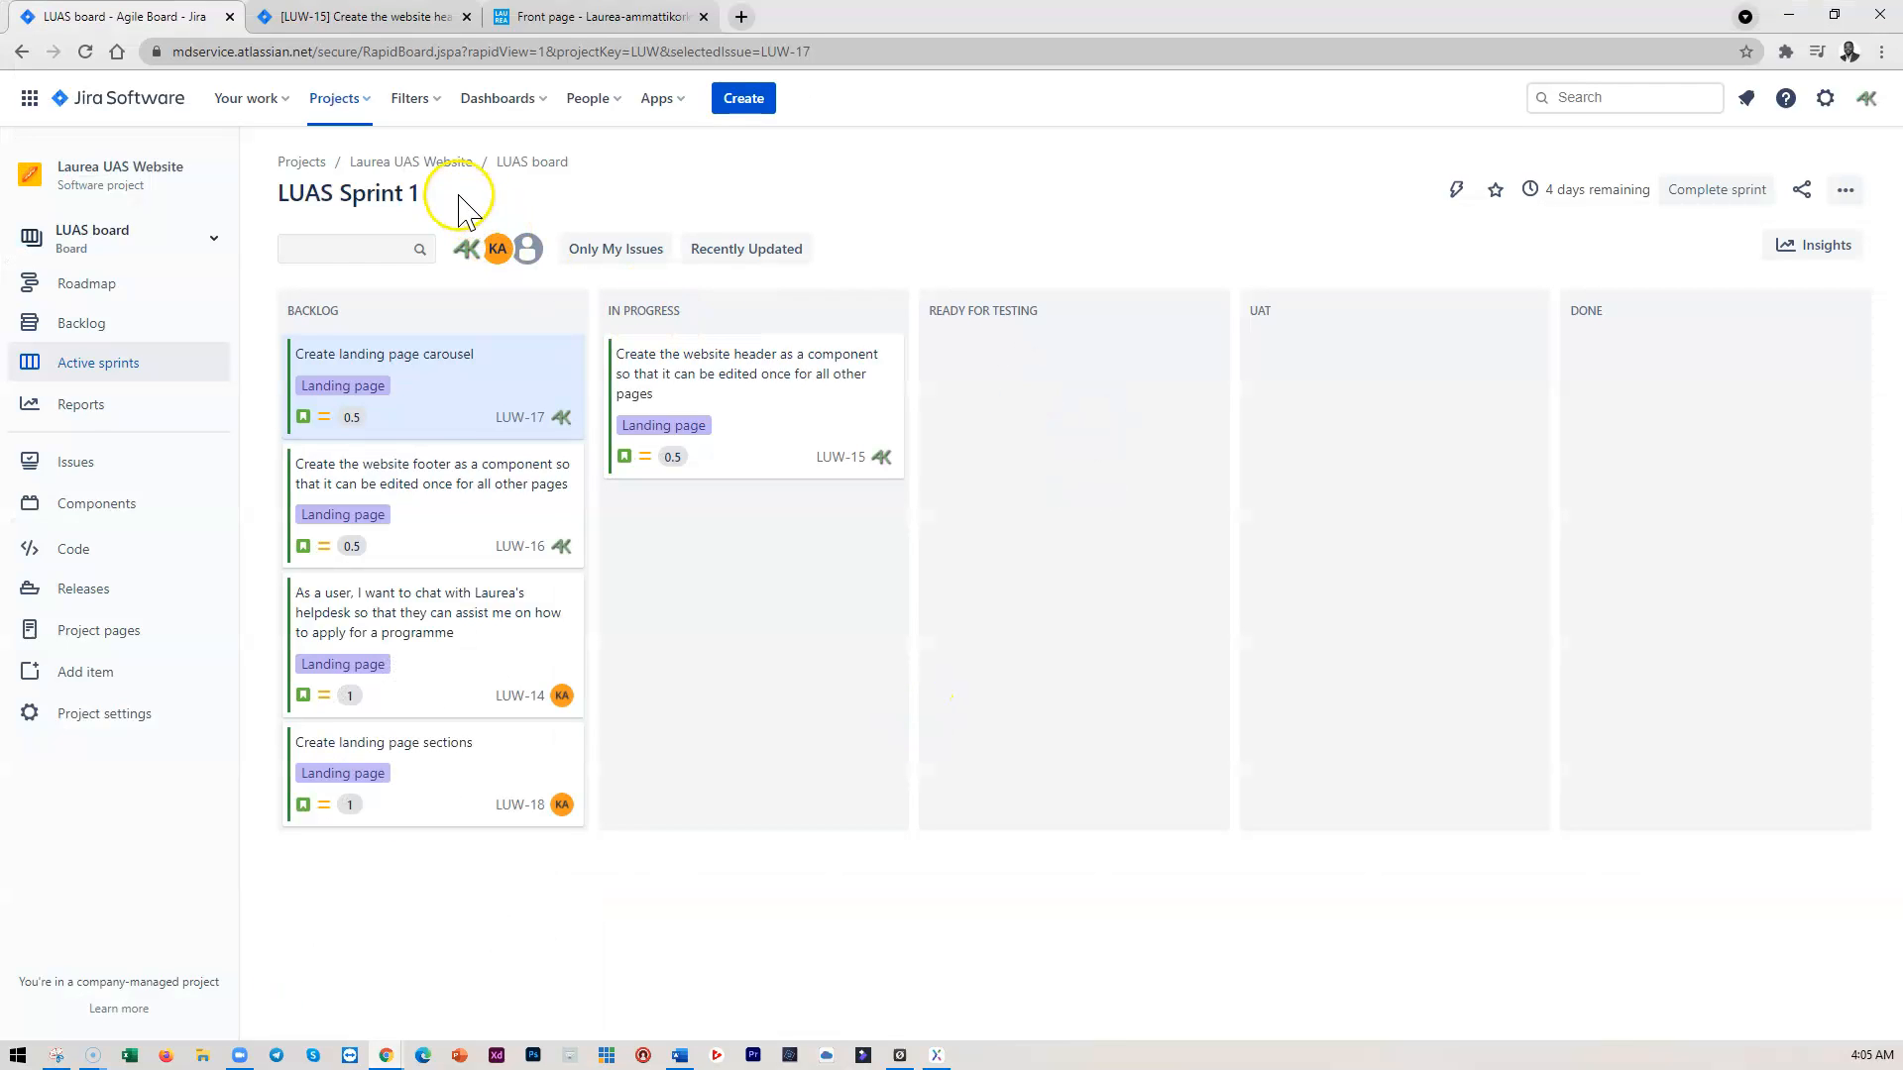
click(1846, 190)
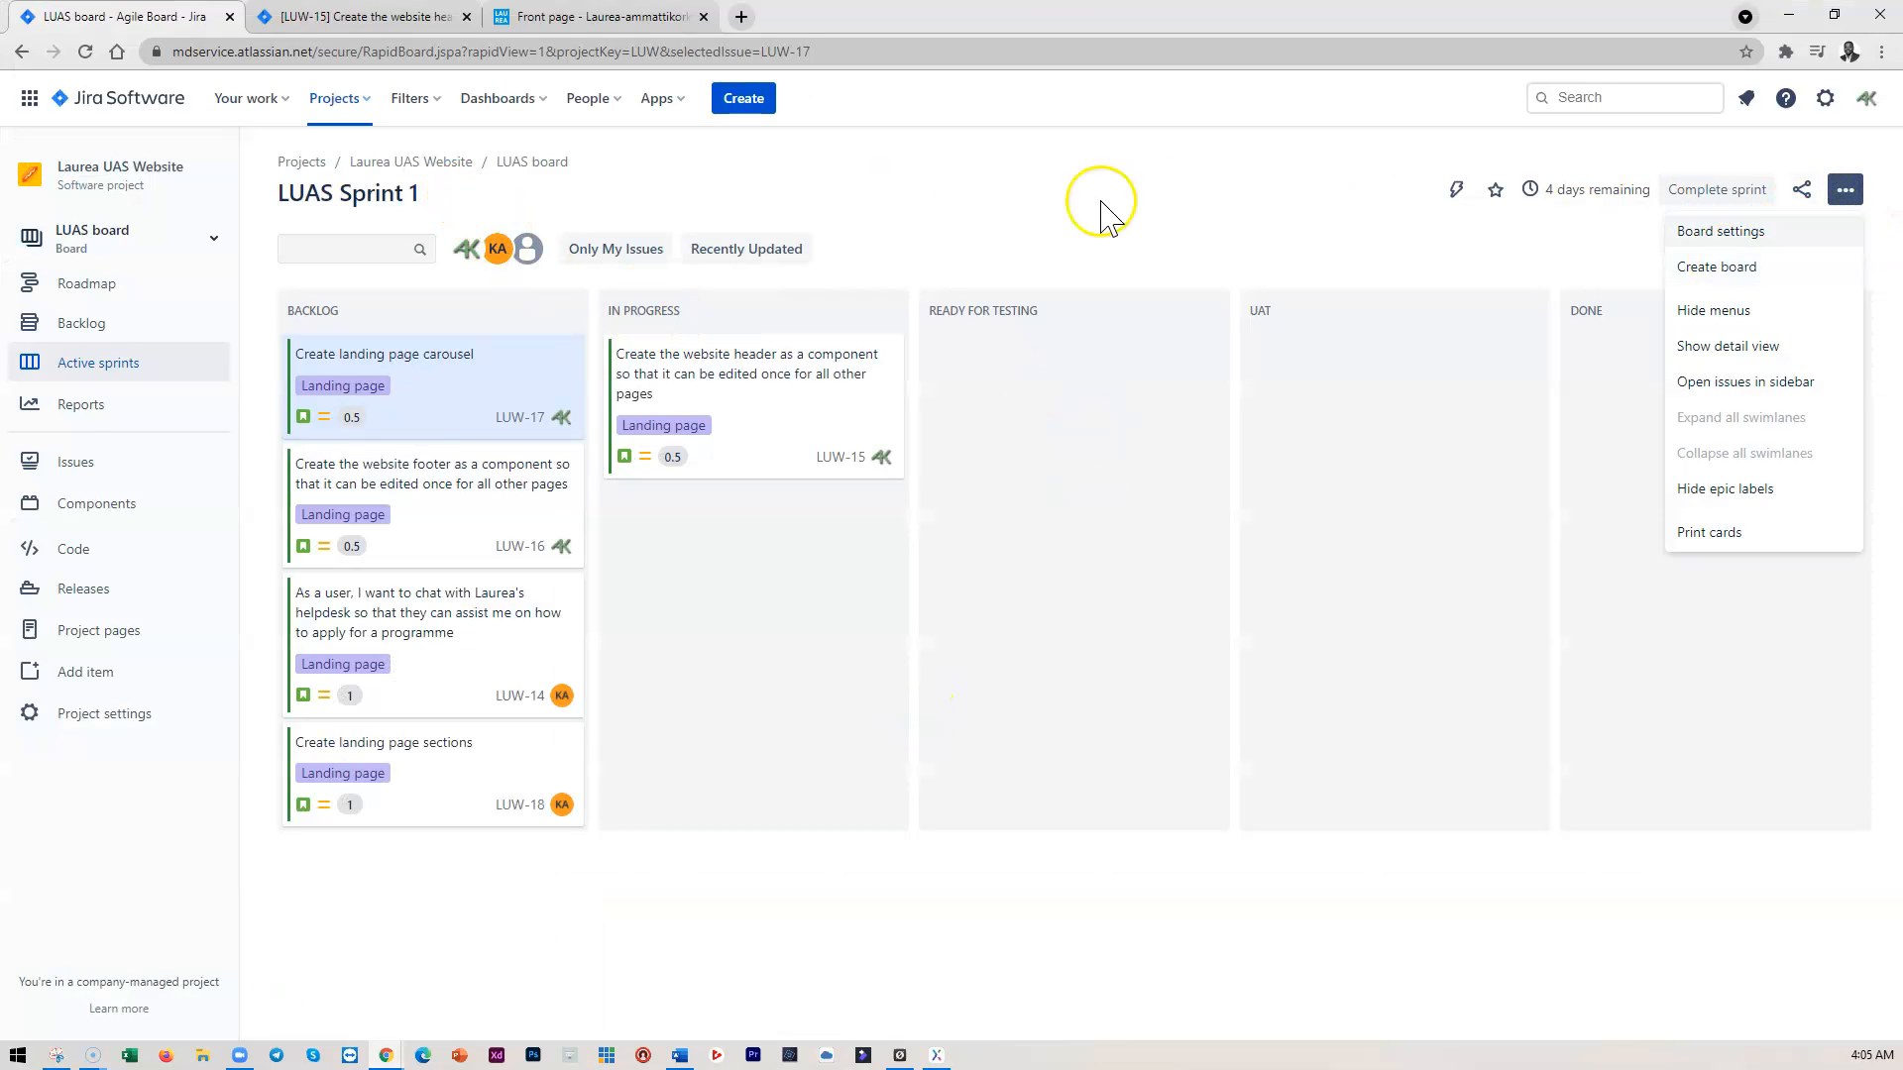
click(94, 330)
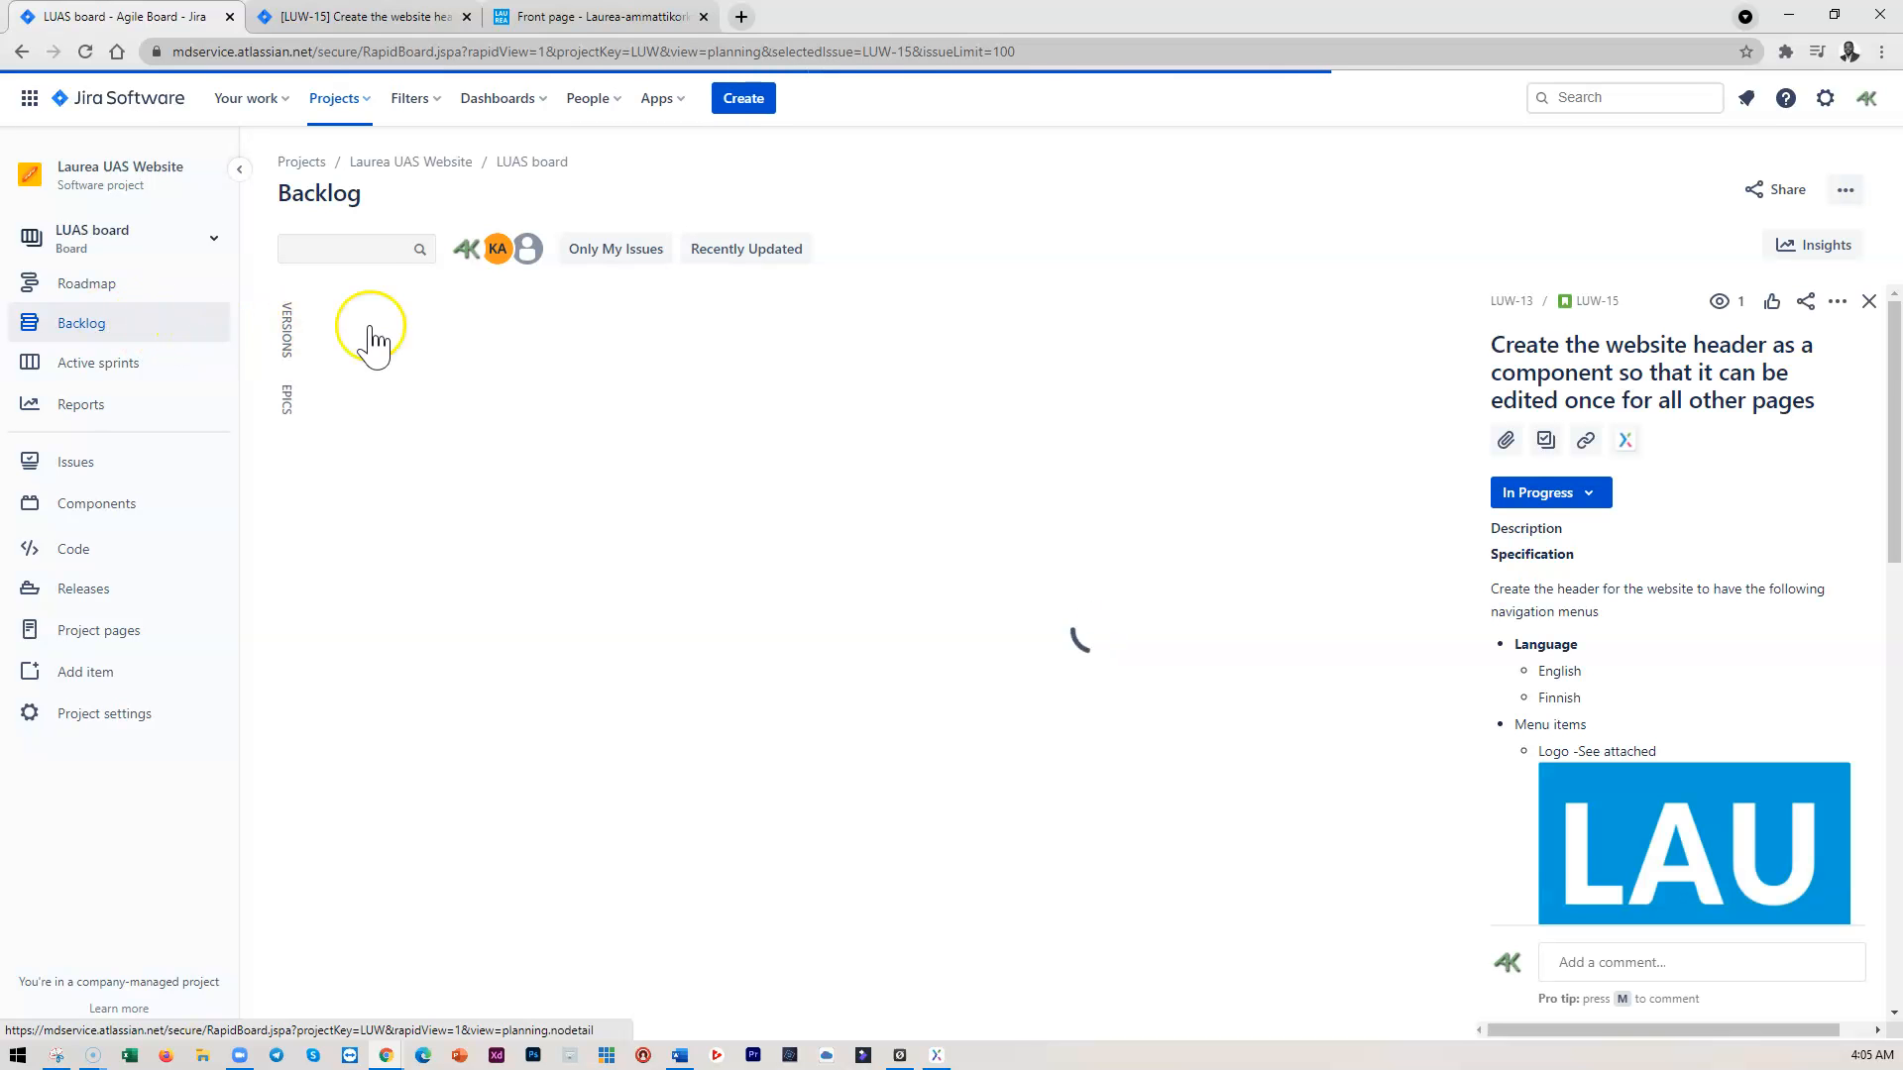
Set LUAS Sprint 1's goal to completing the front page with all styling and interactions, then minimise Chrome
click(1871, 304)
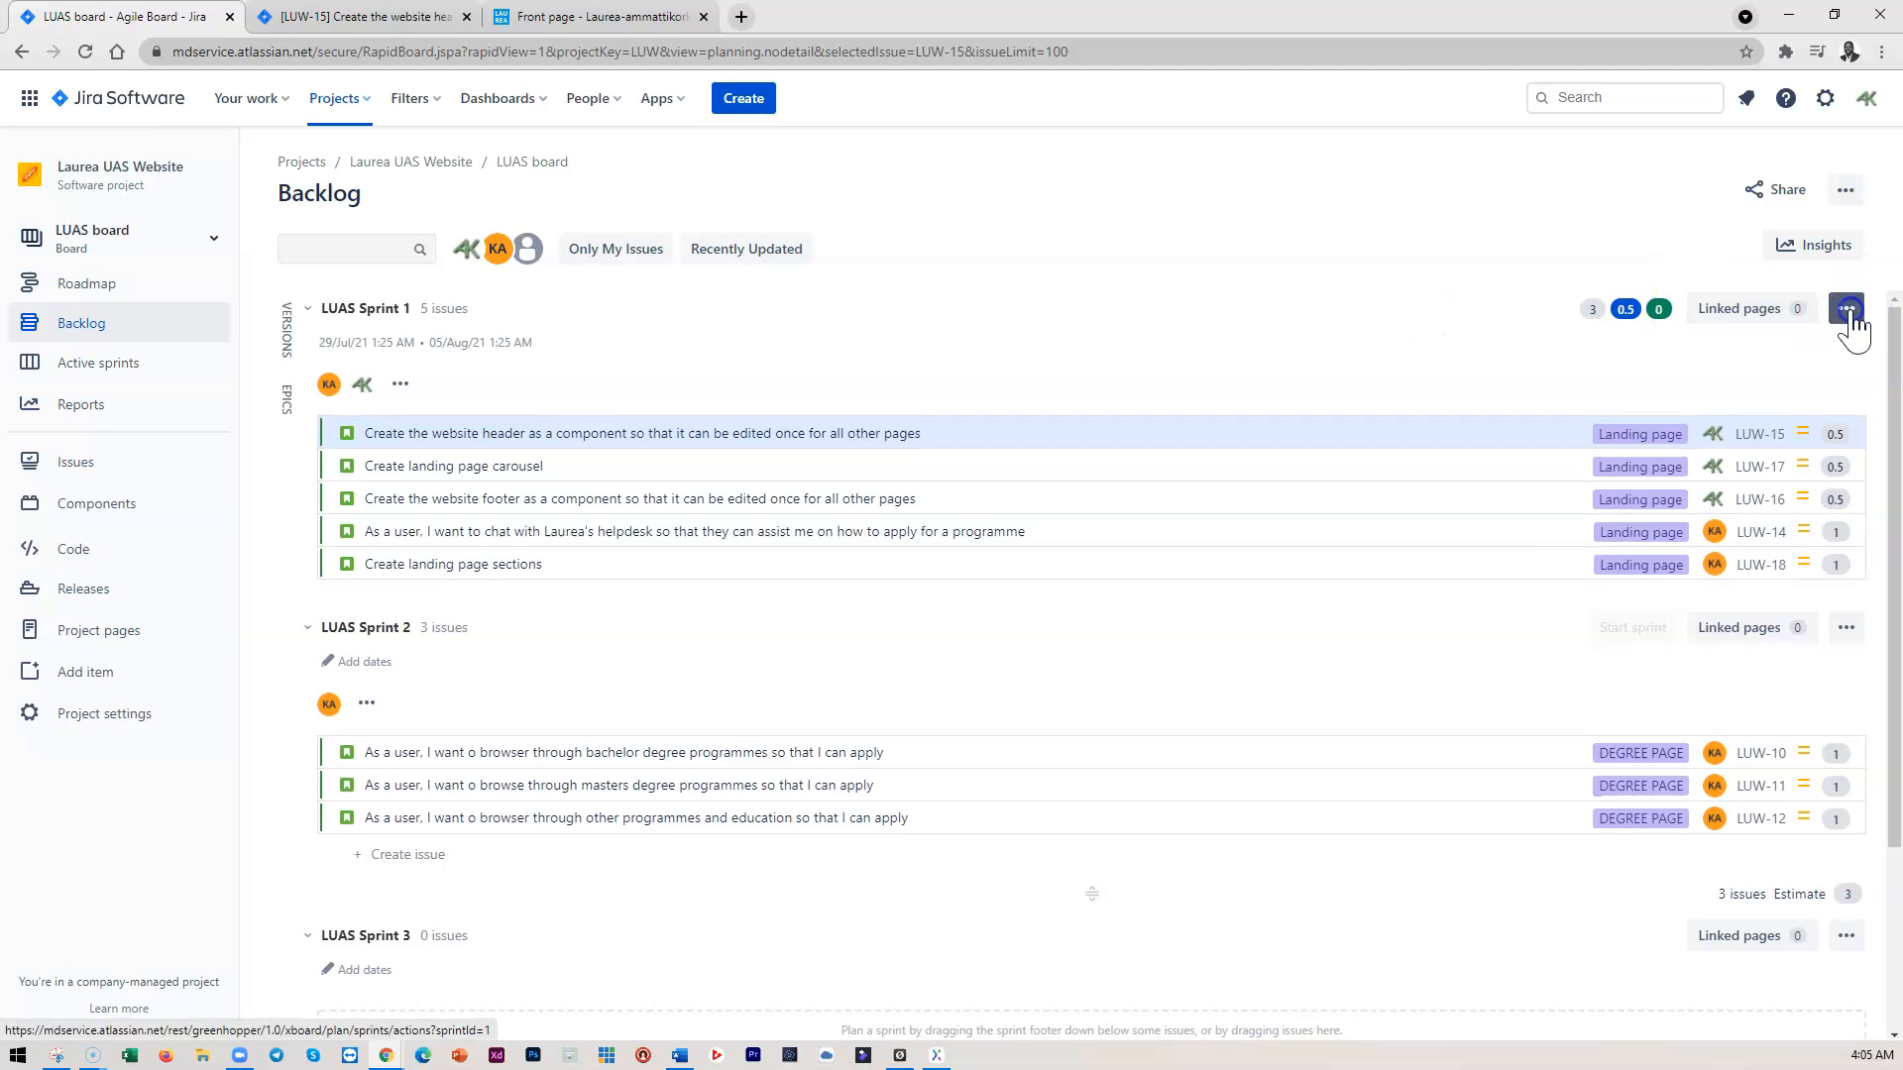
click(1847, 314)
click(1703, 353)
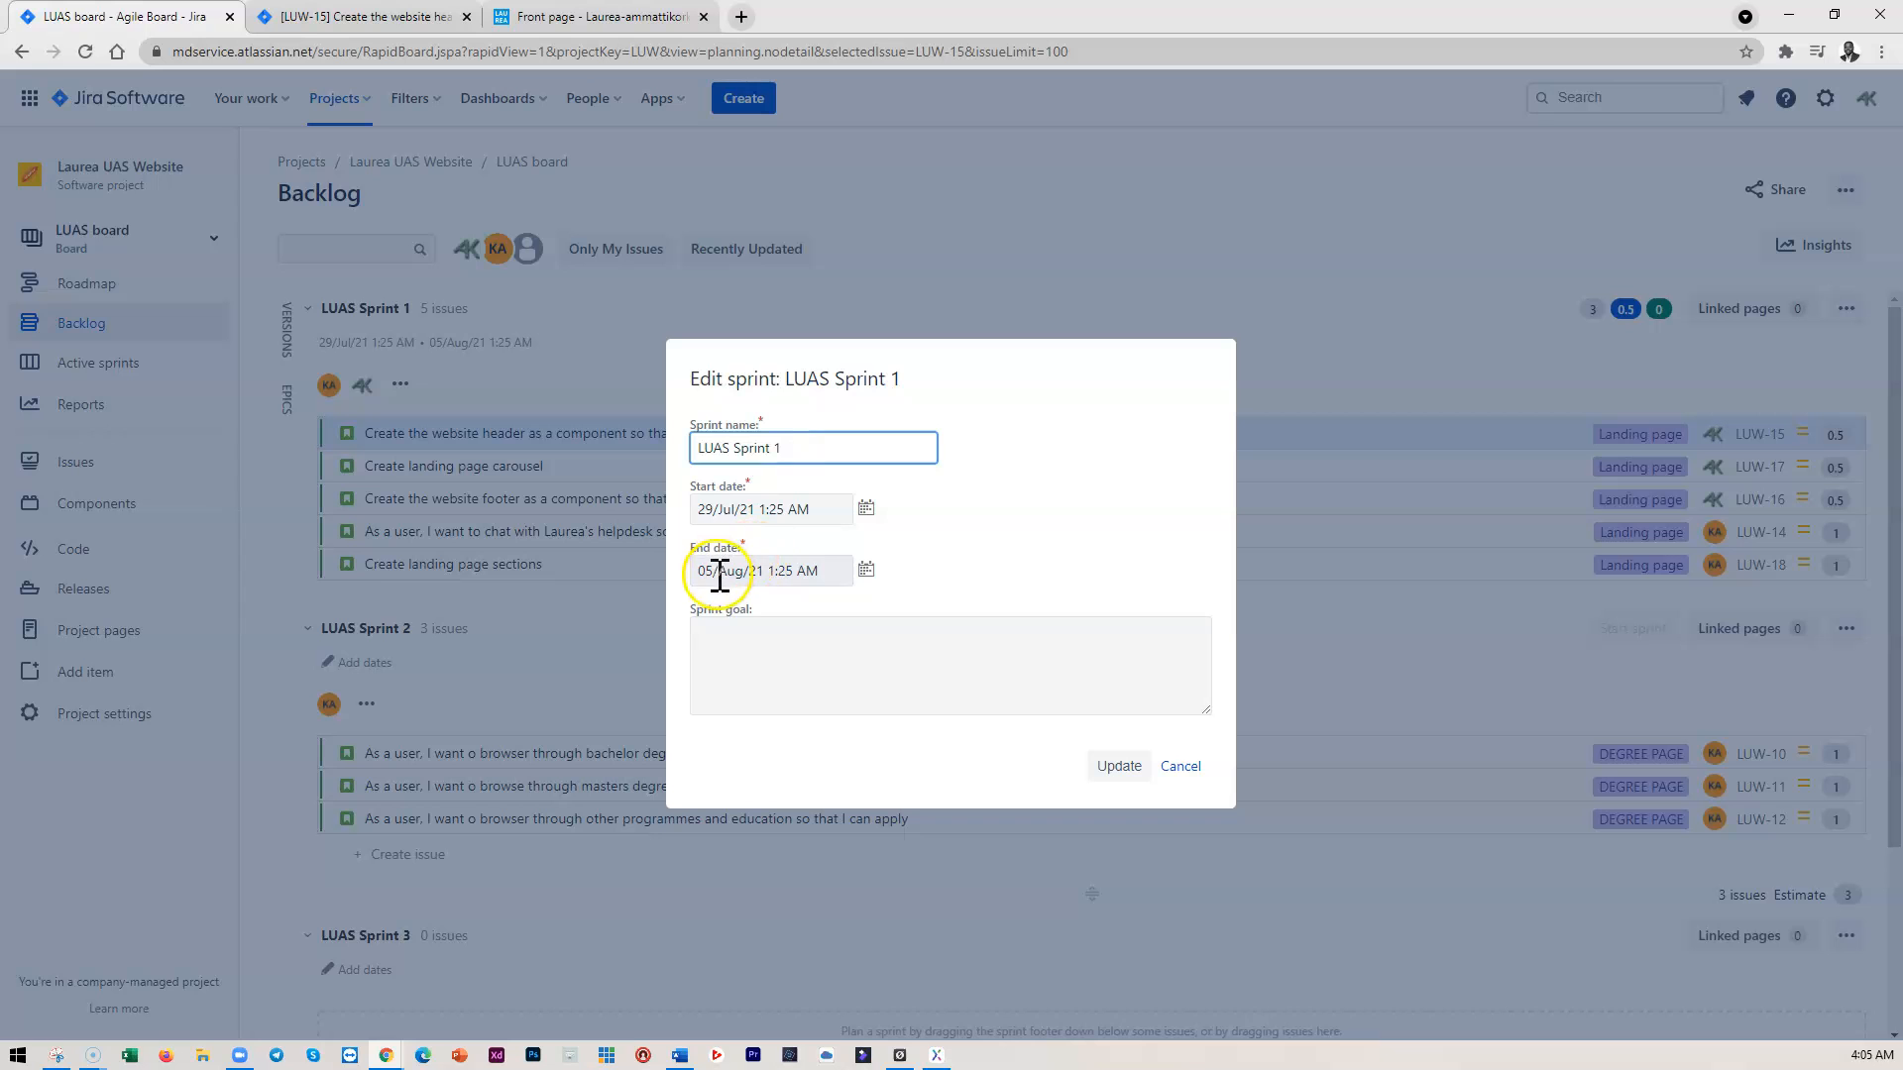
click(1182, 769)
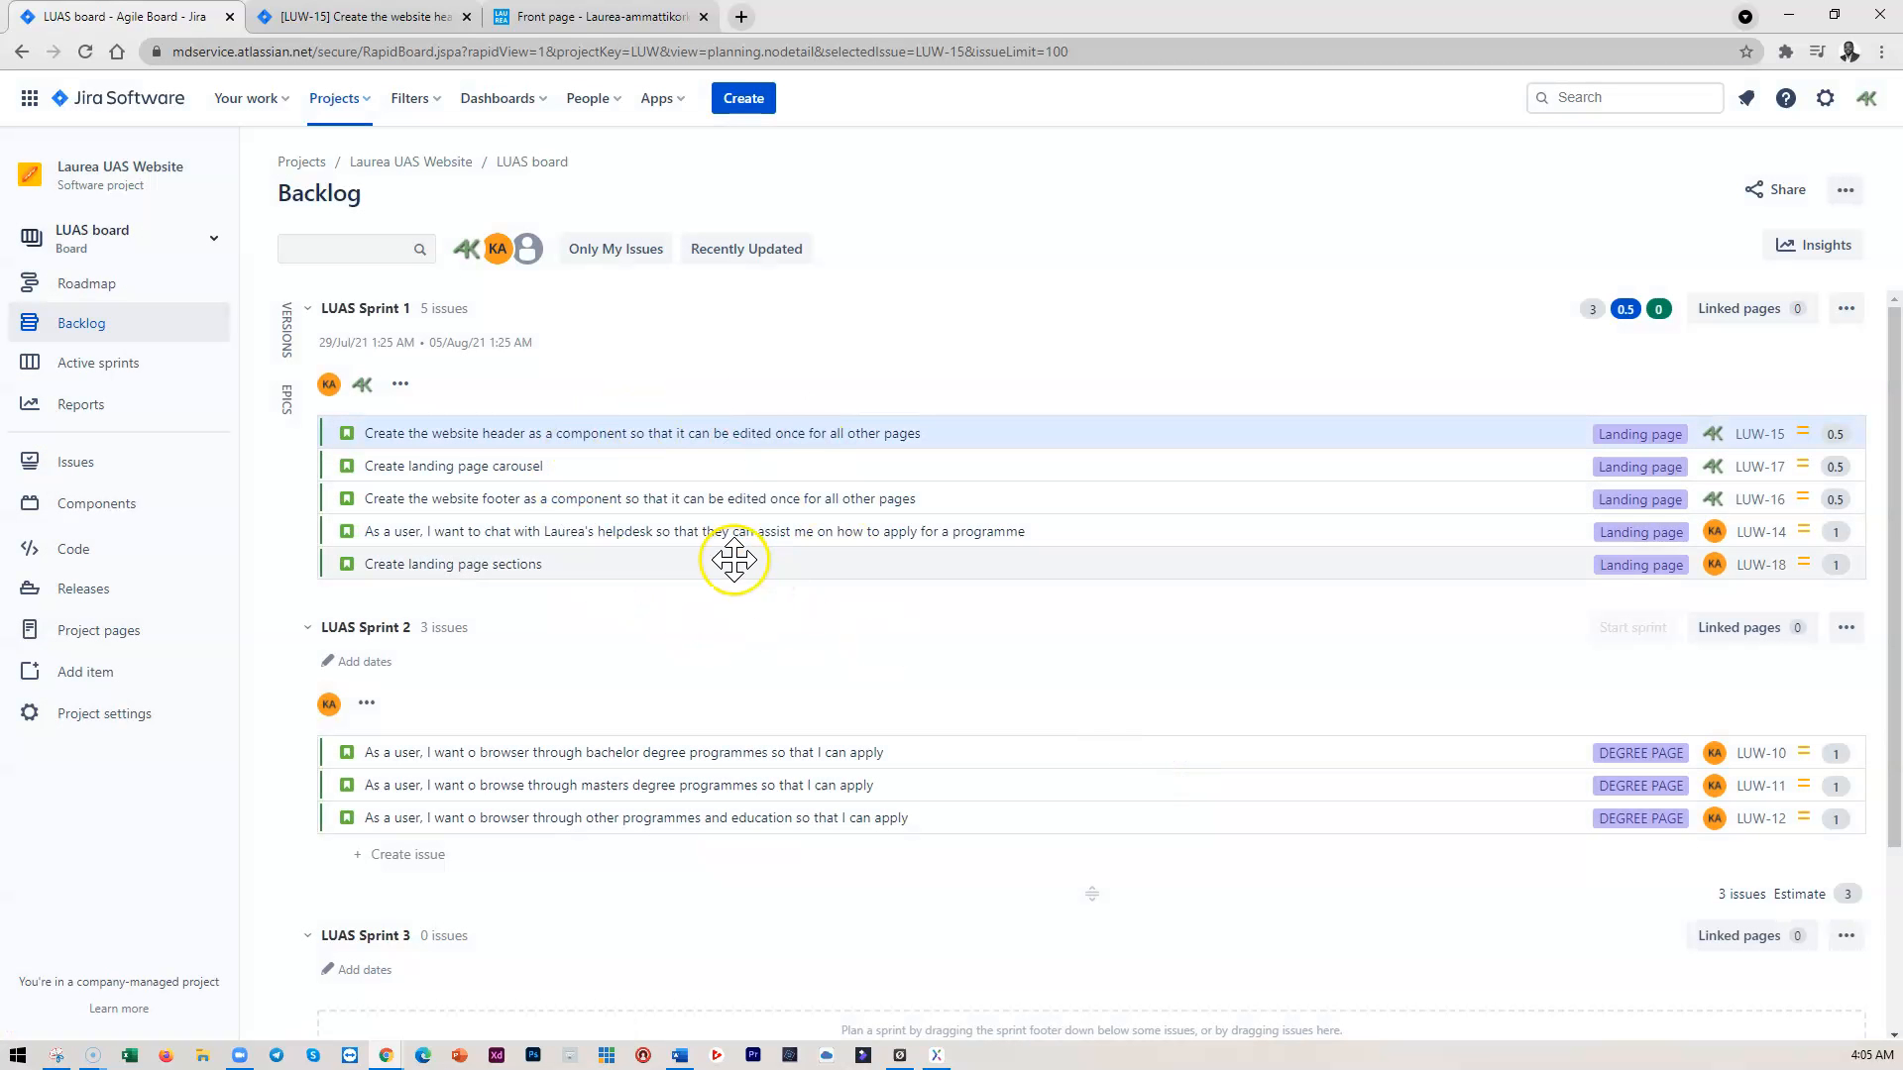
click(1845, 309)
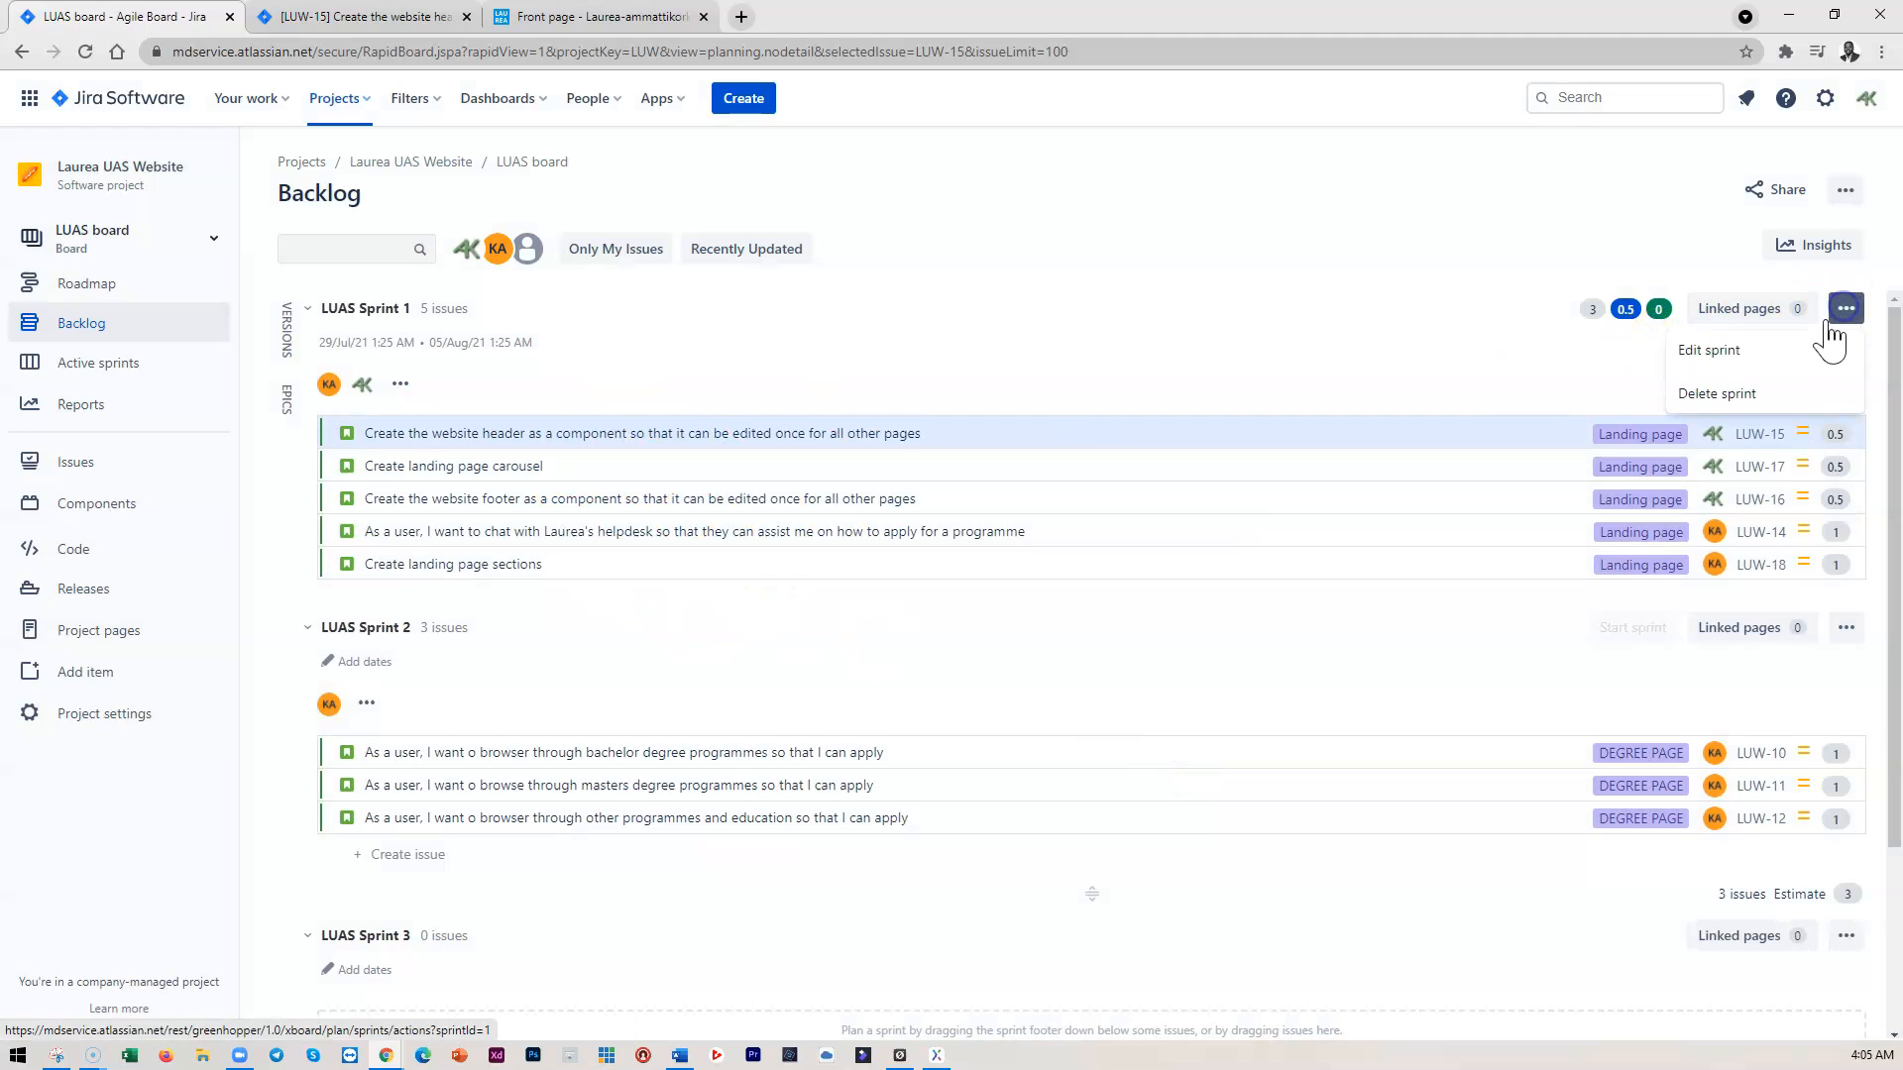
click(1709, 353)
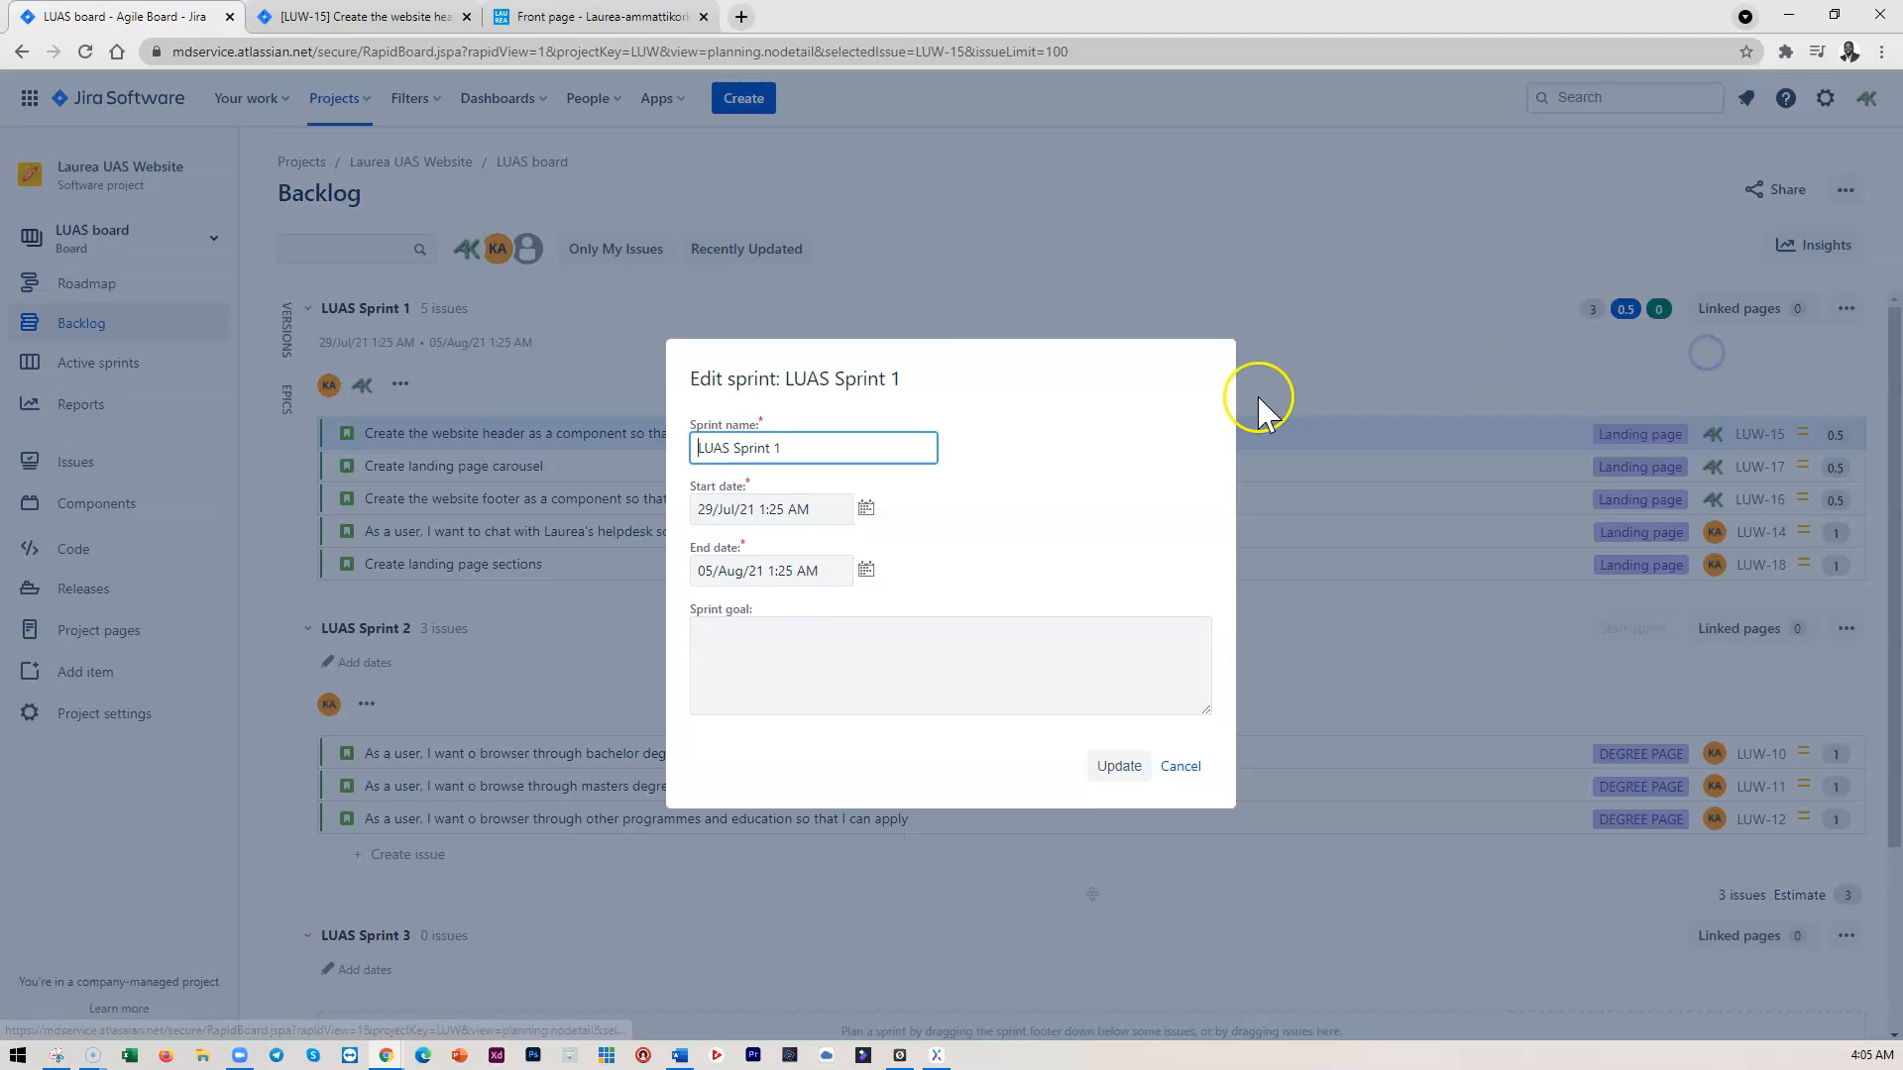
click(760, 650)
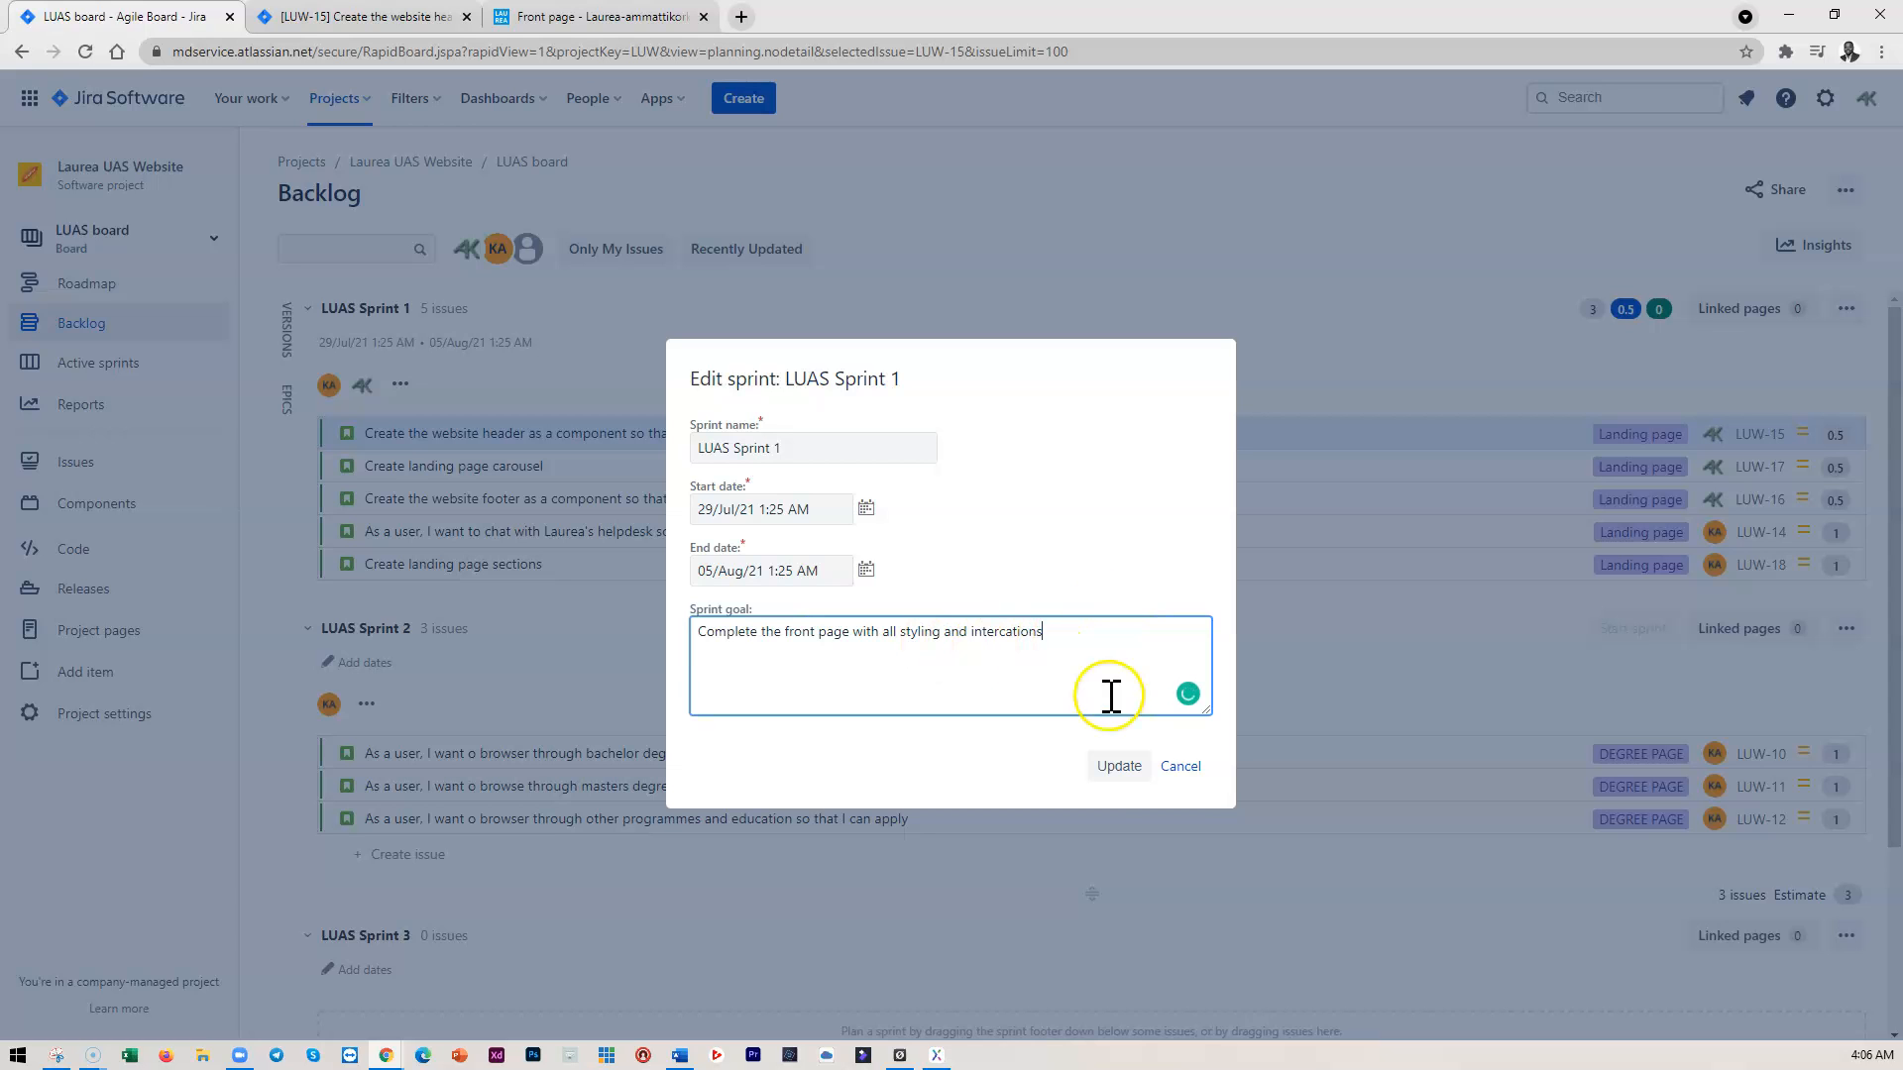
click(1118, 770)
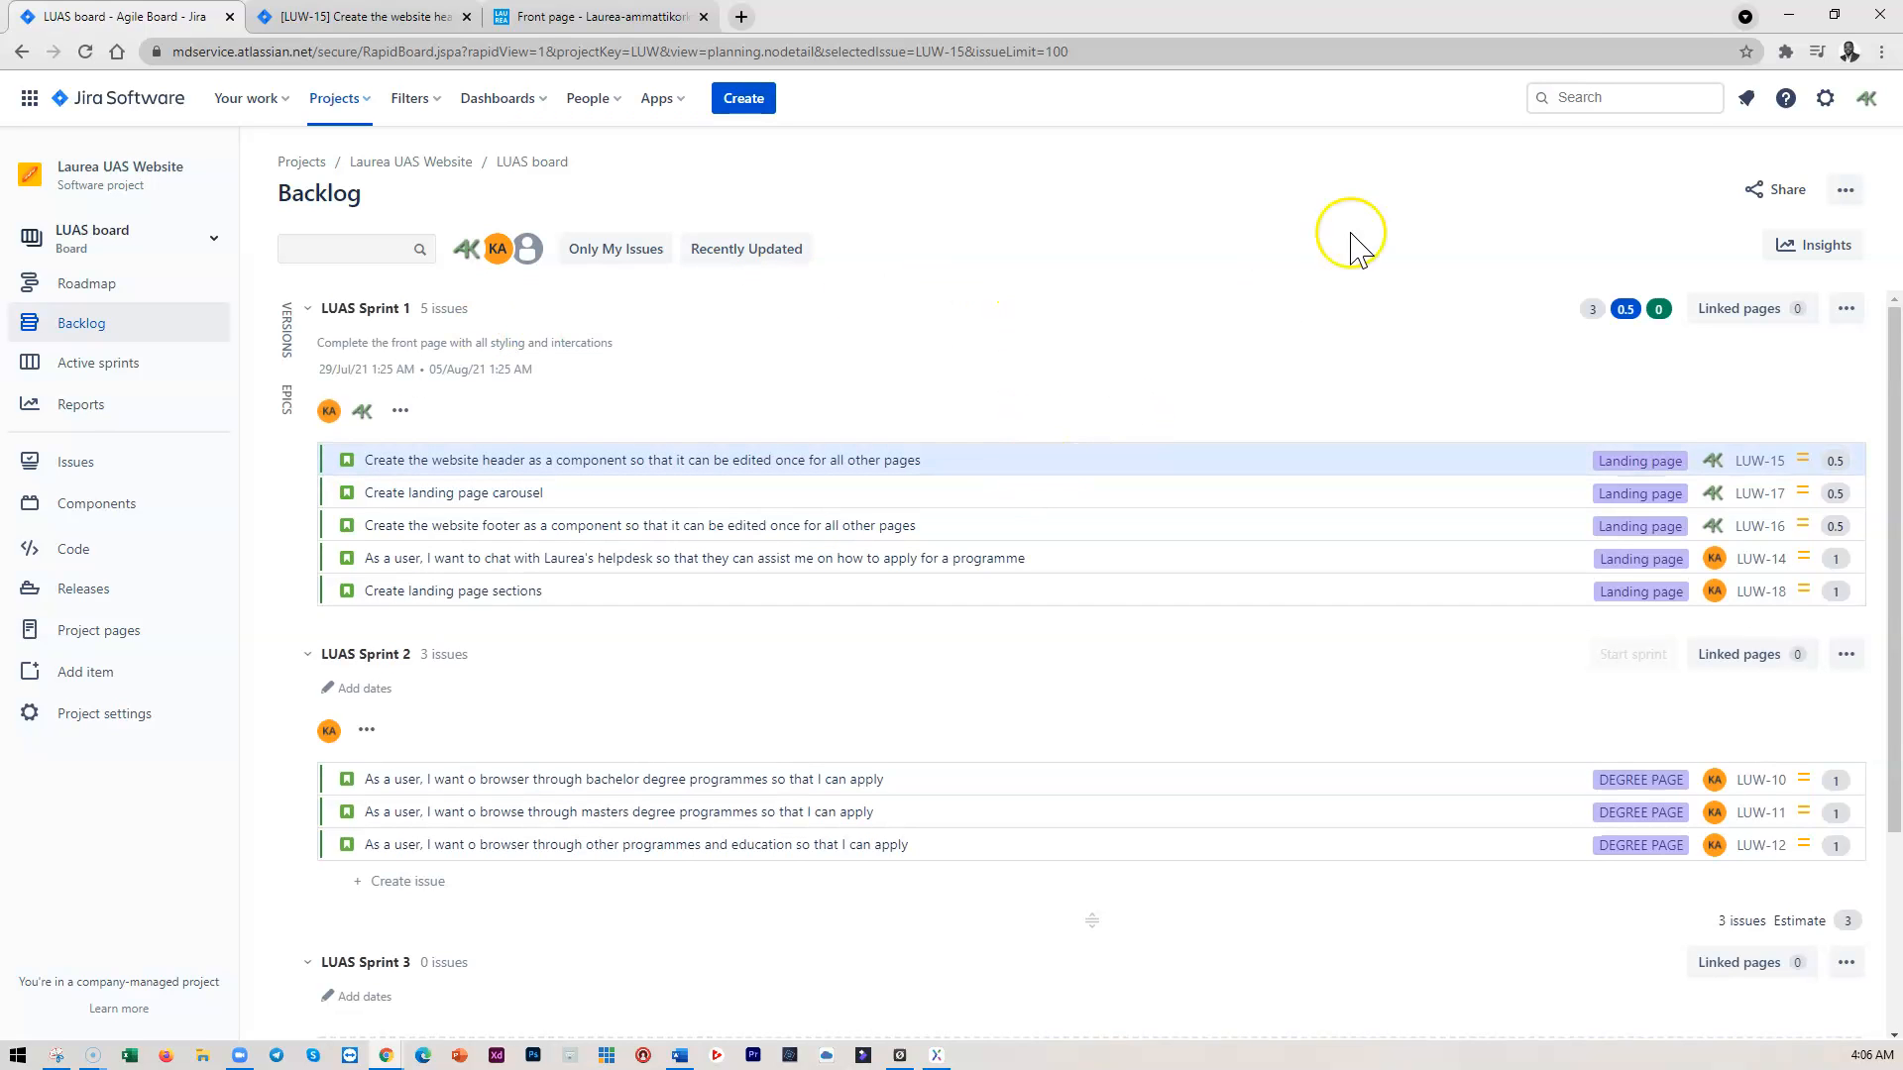
click(1789, 14)
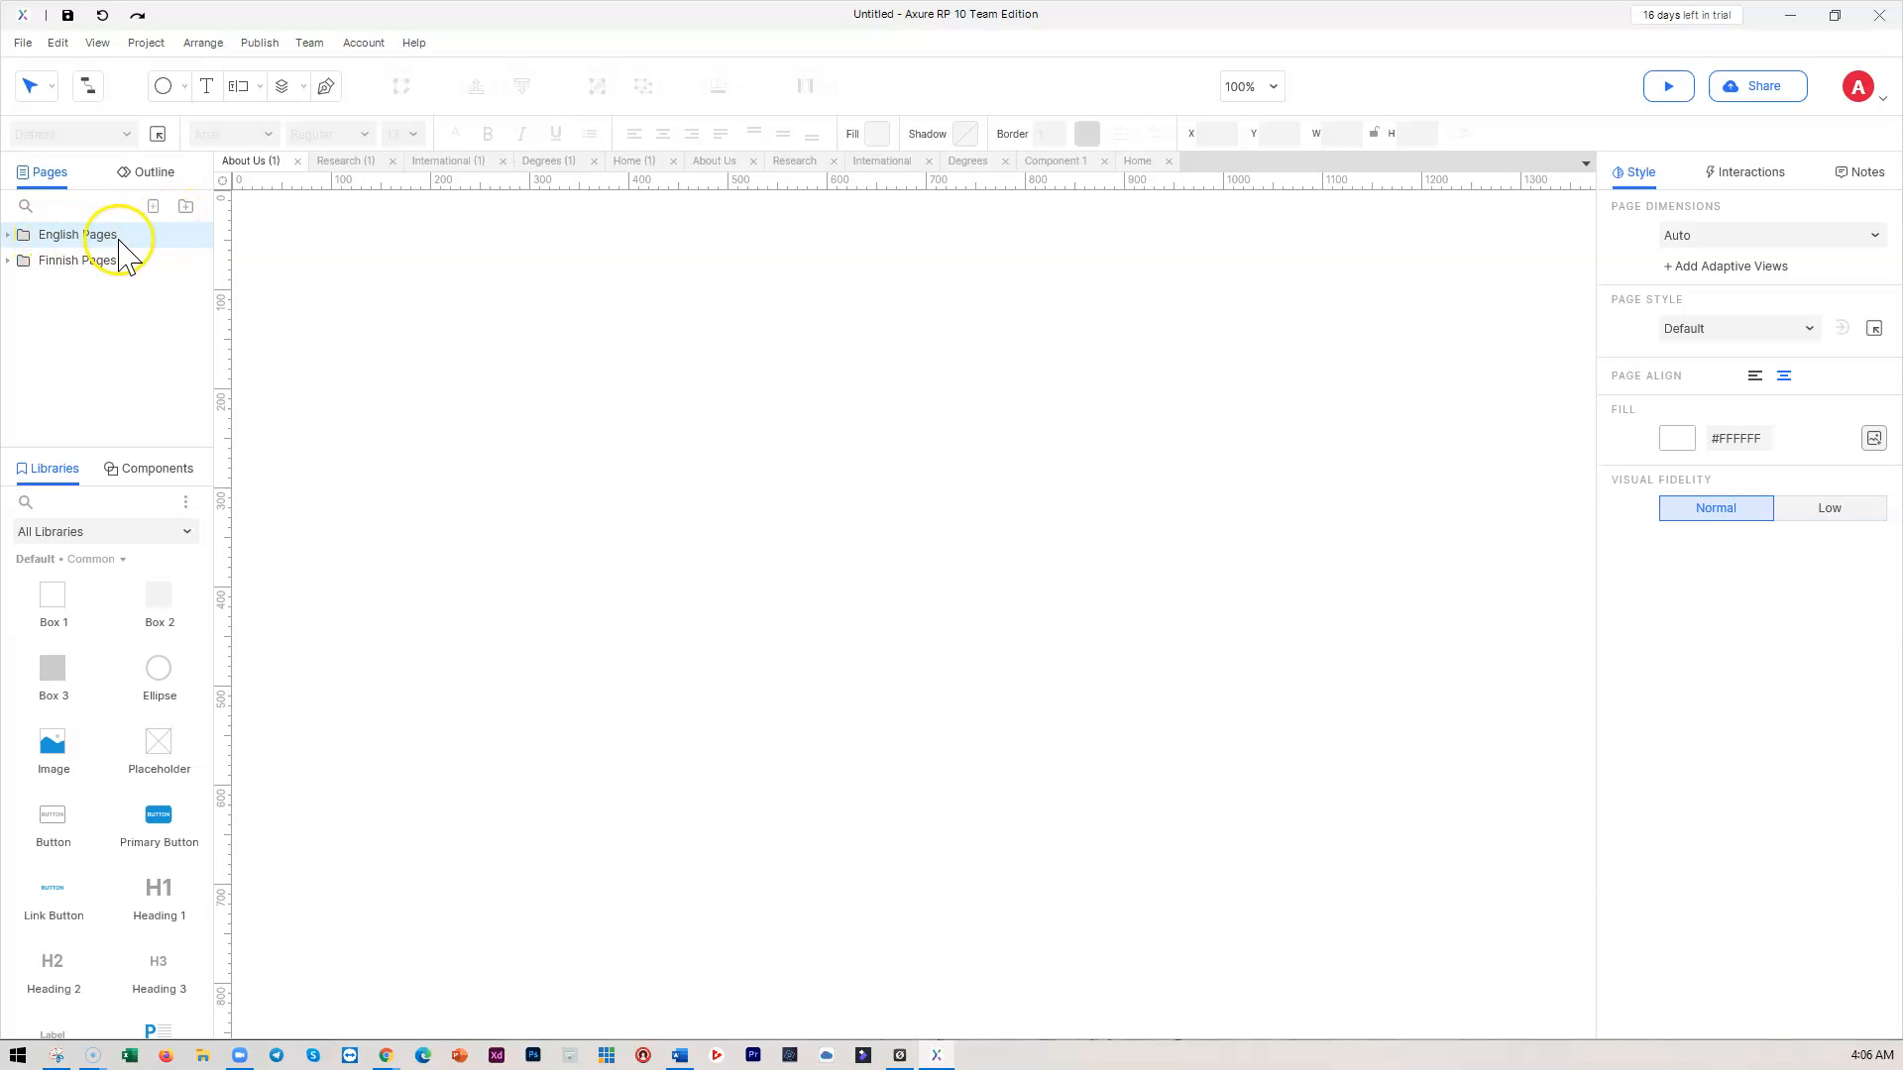
Move the About Us (1) page below Research (1) in the Finnish Pages folder
click(8, 235)
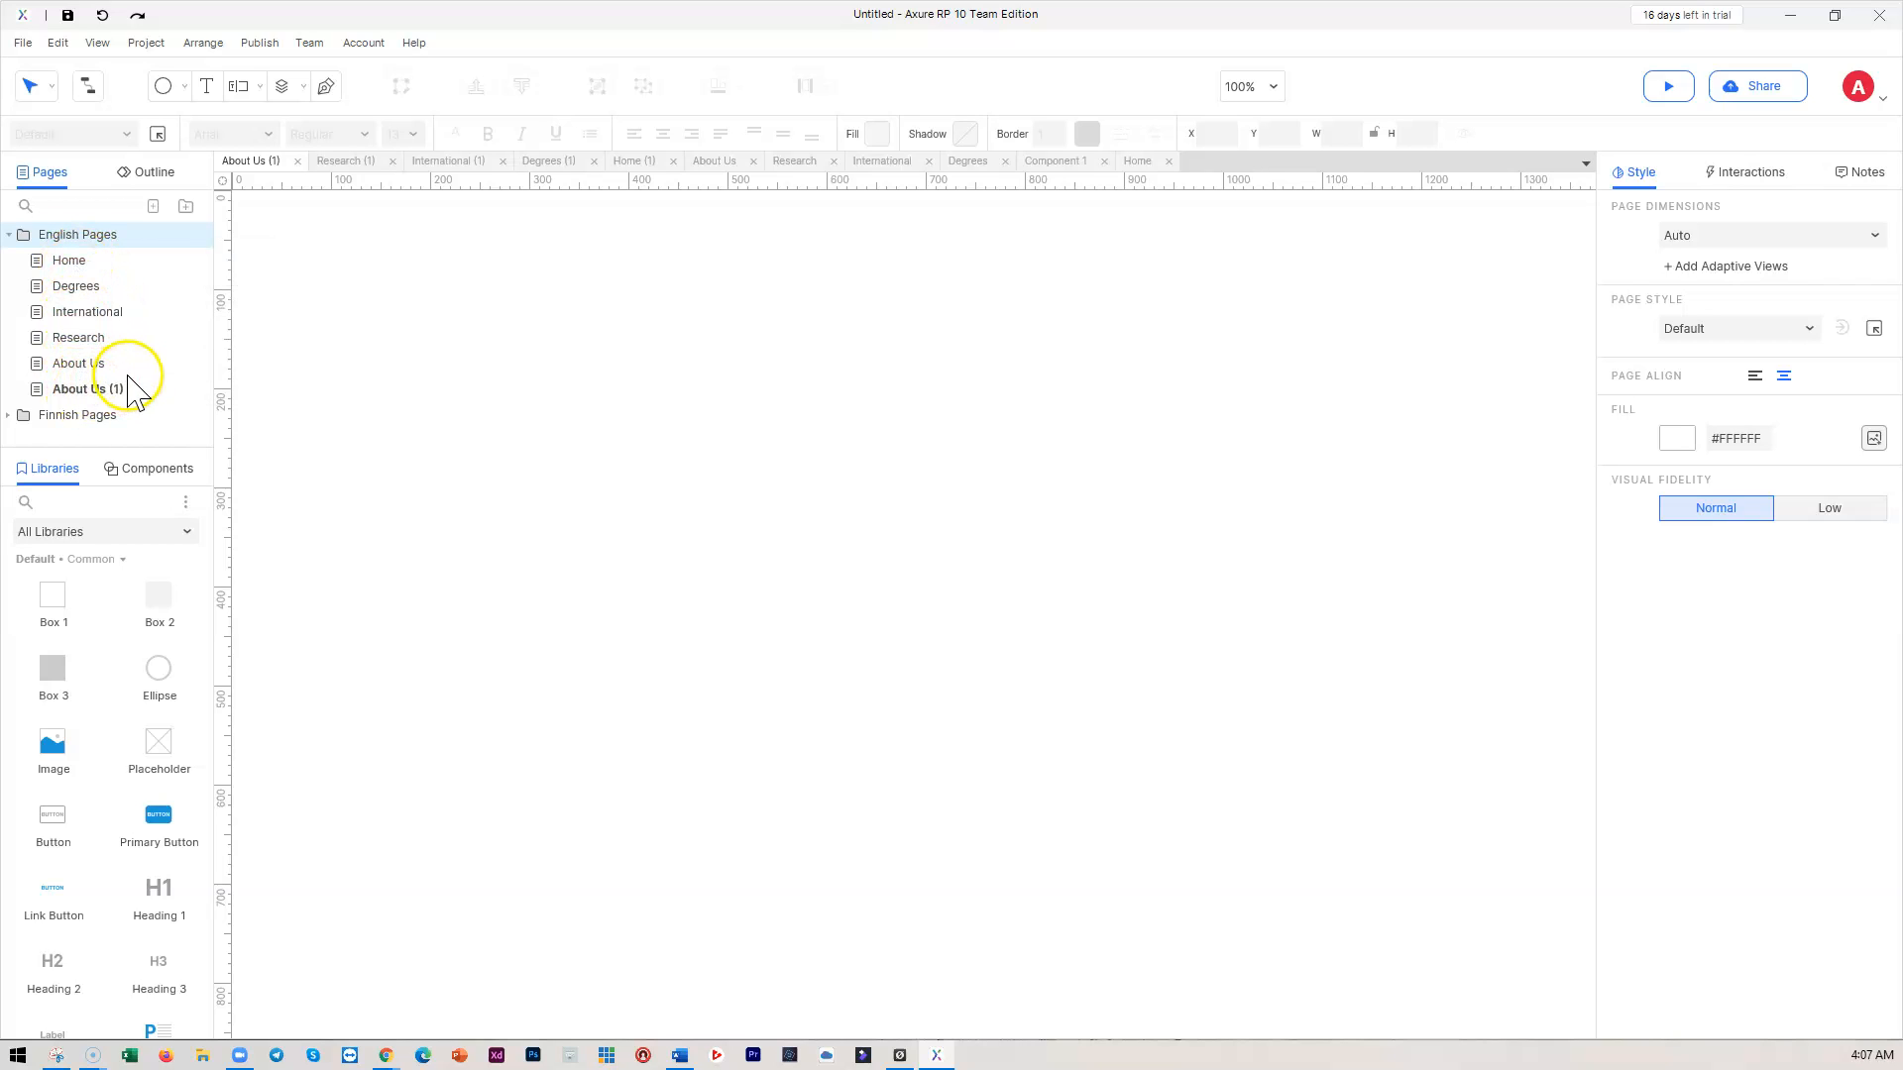
click(9, 415)
mouse_move(75, 297)
mouse_down()
mouse_move(82, 401)
mouse_move(76, 304)
mouse_up()
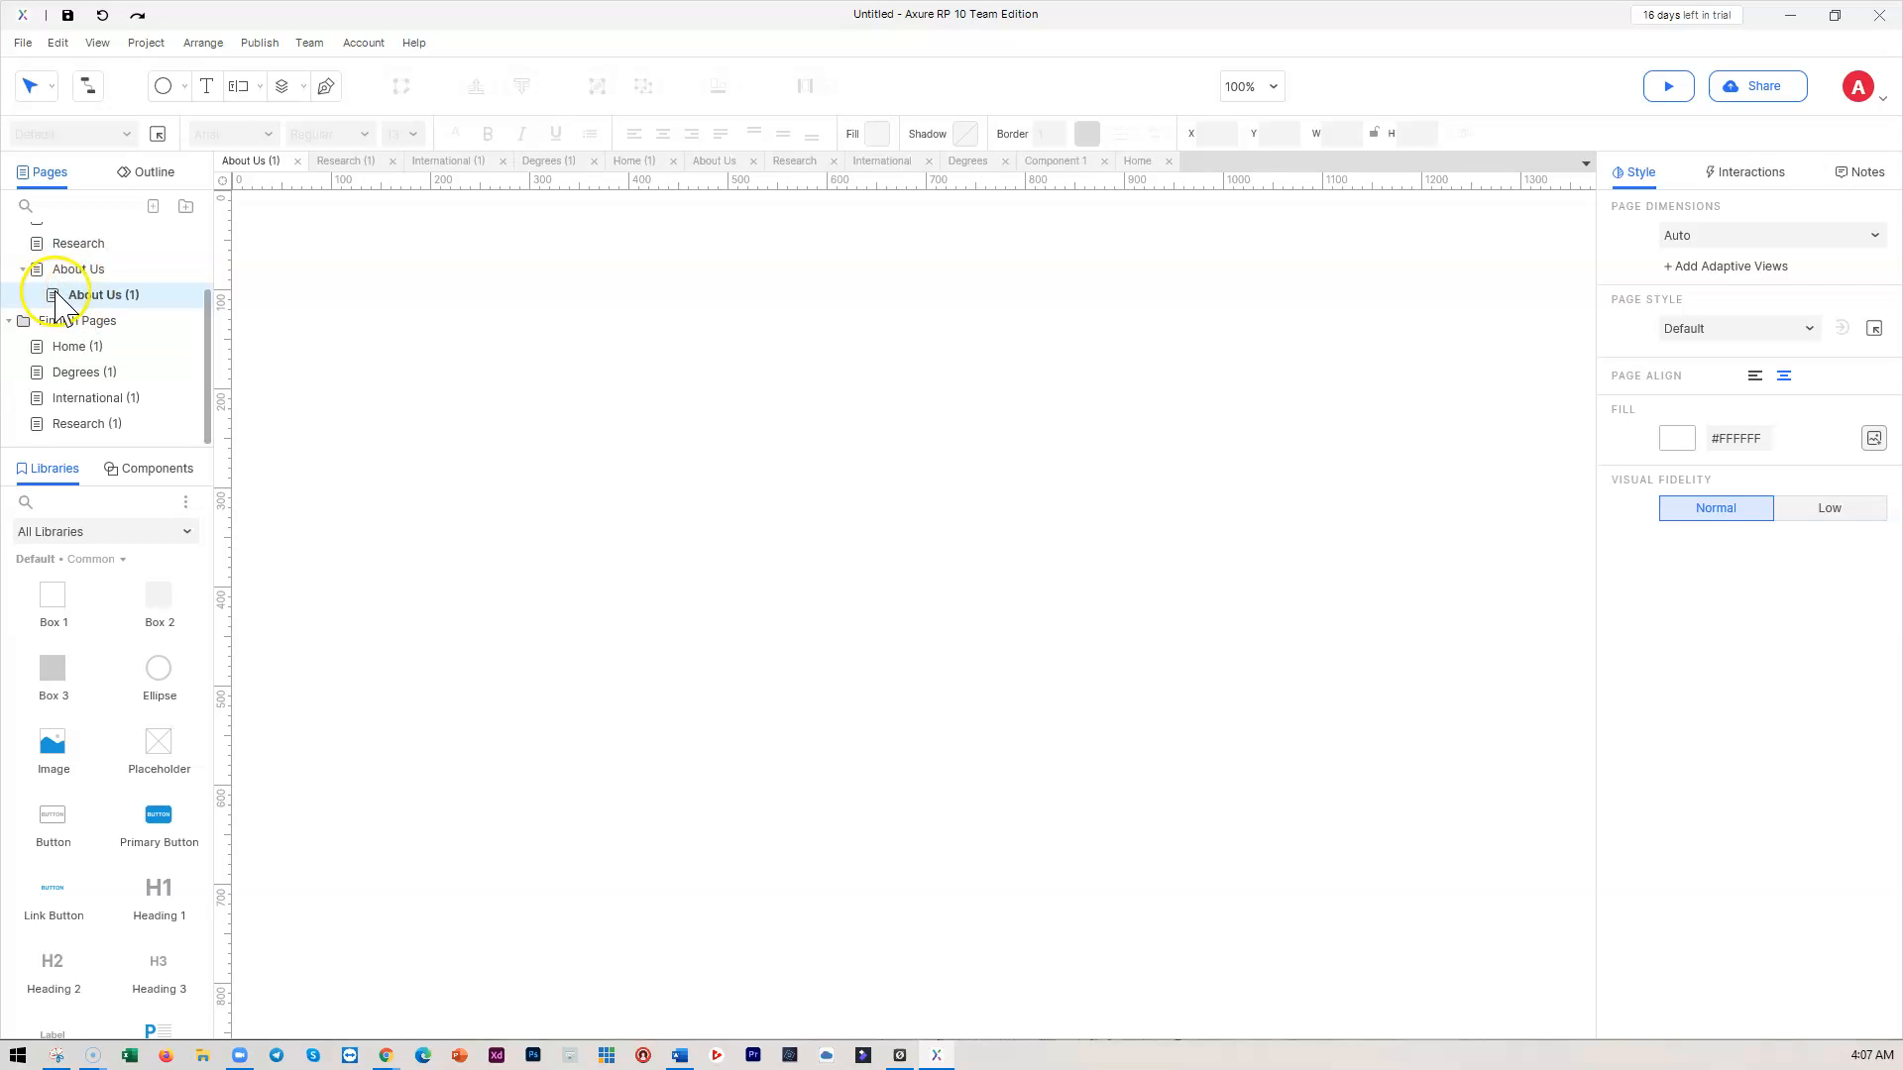
drag(112, 308, 41, 437)
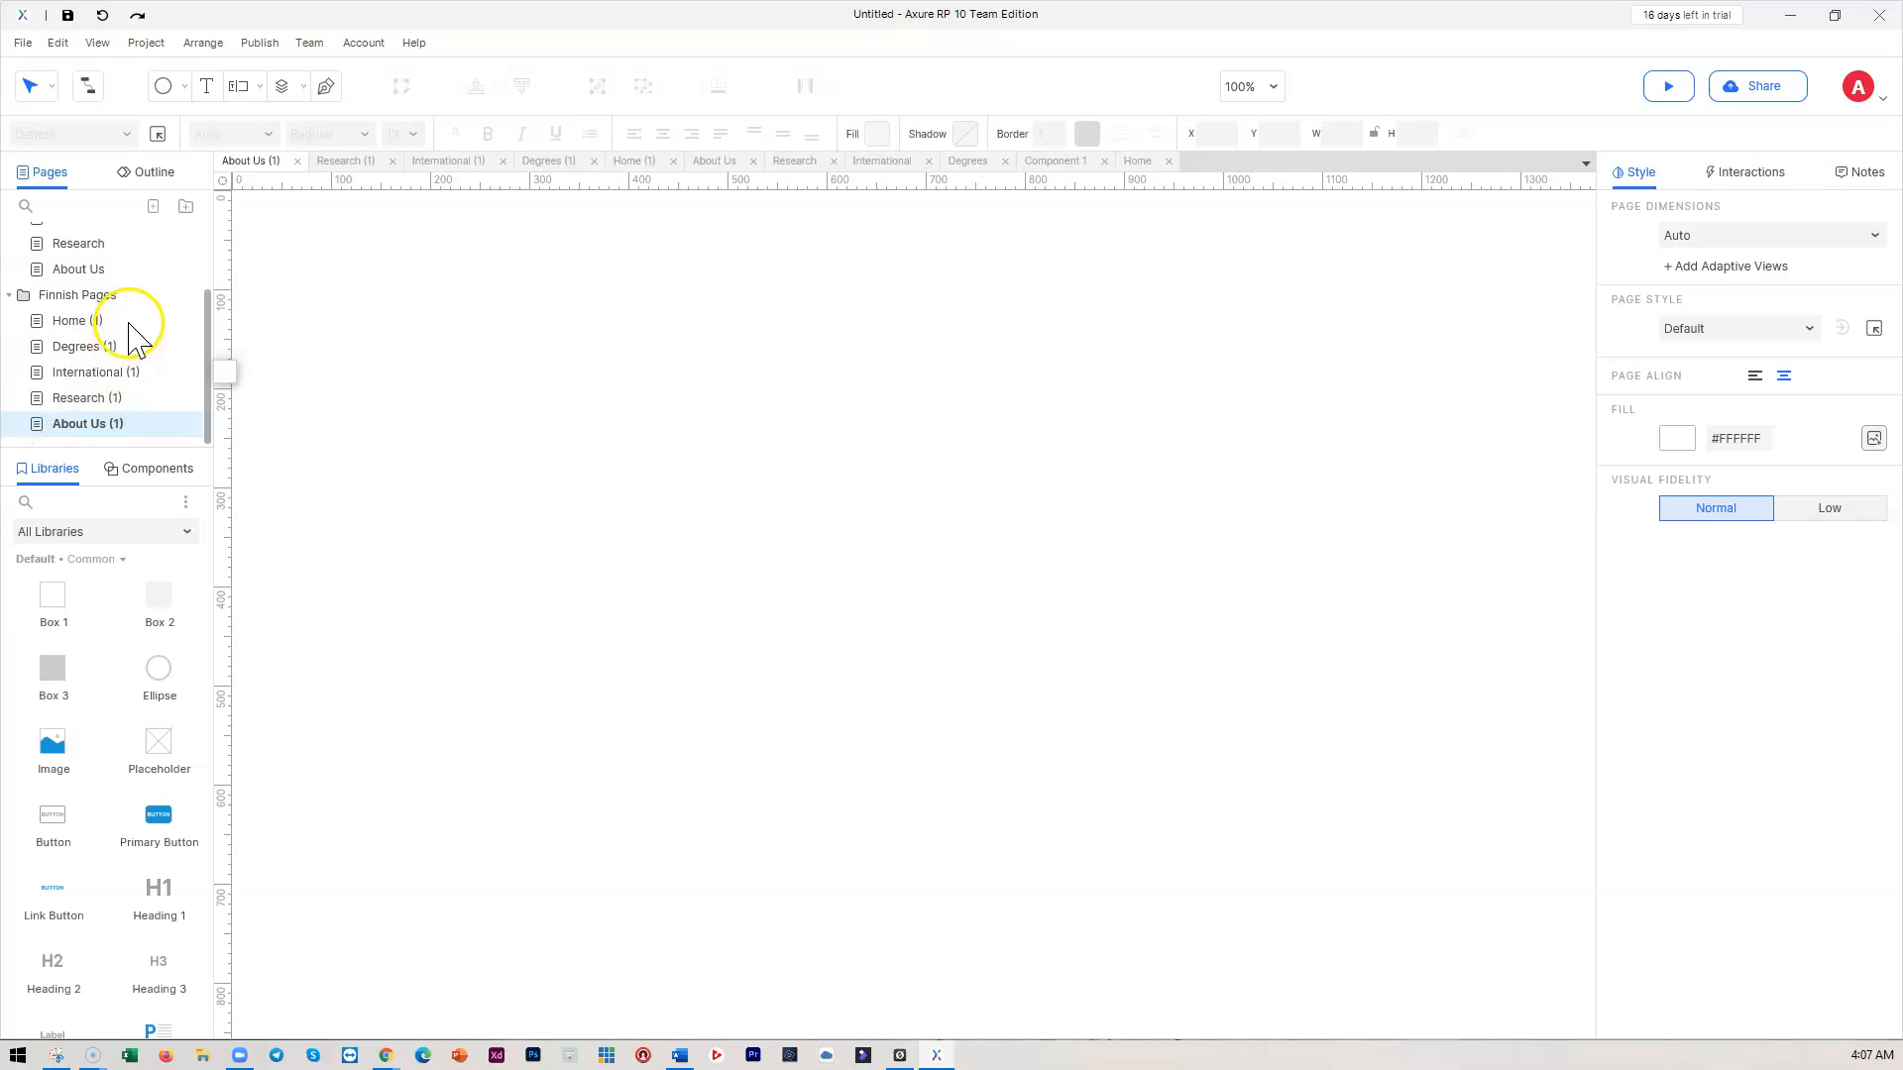
scroll(189, 312, up, 2)
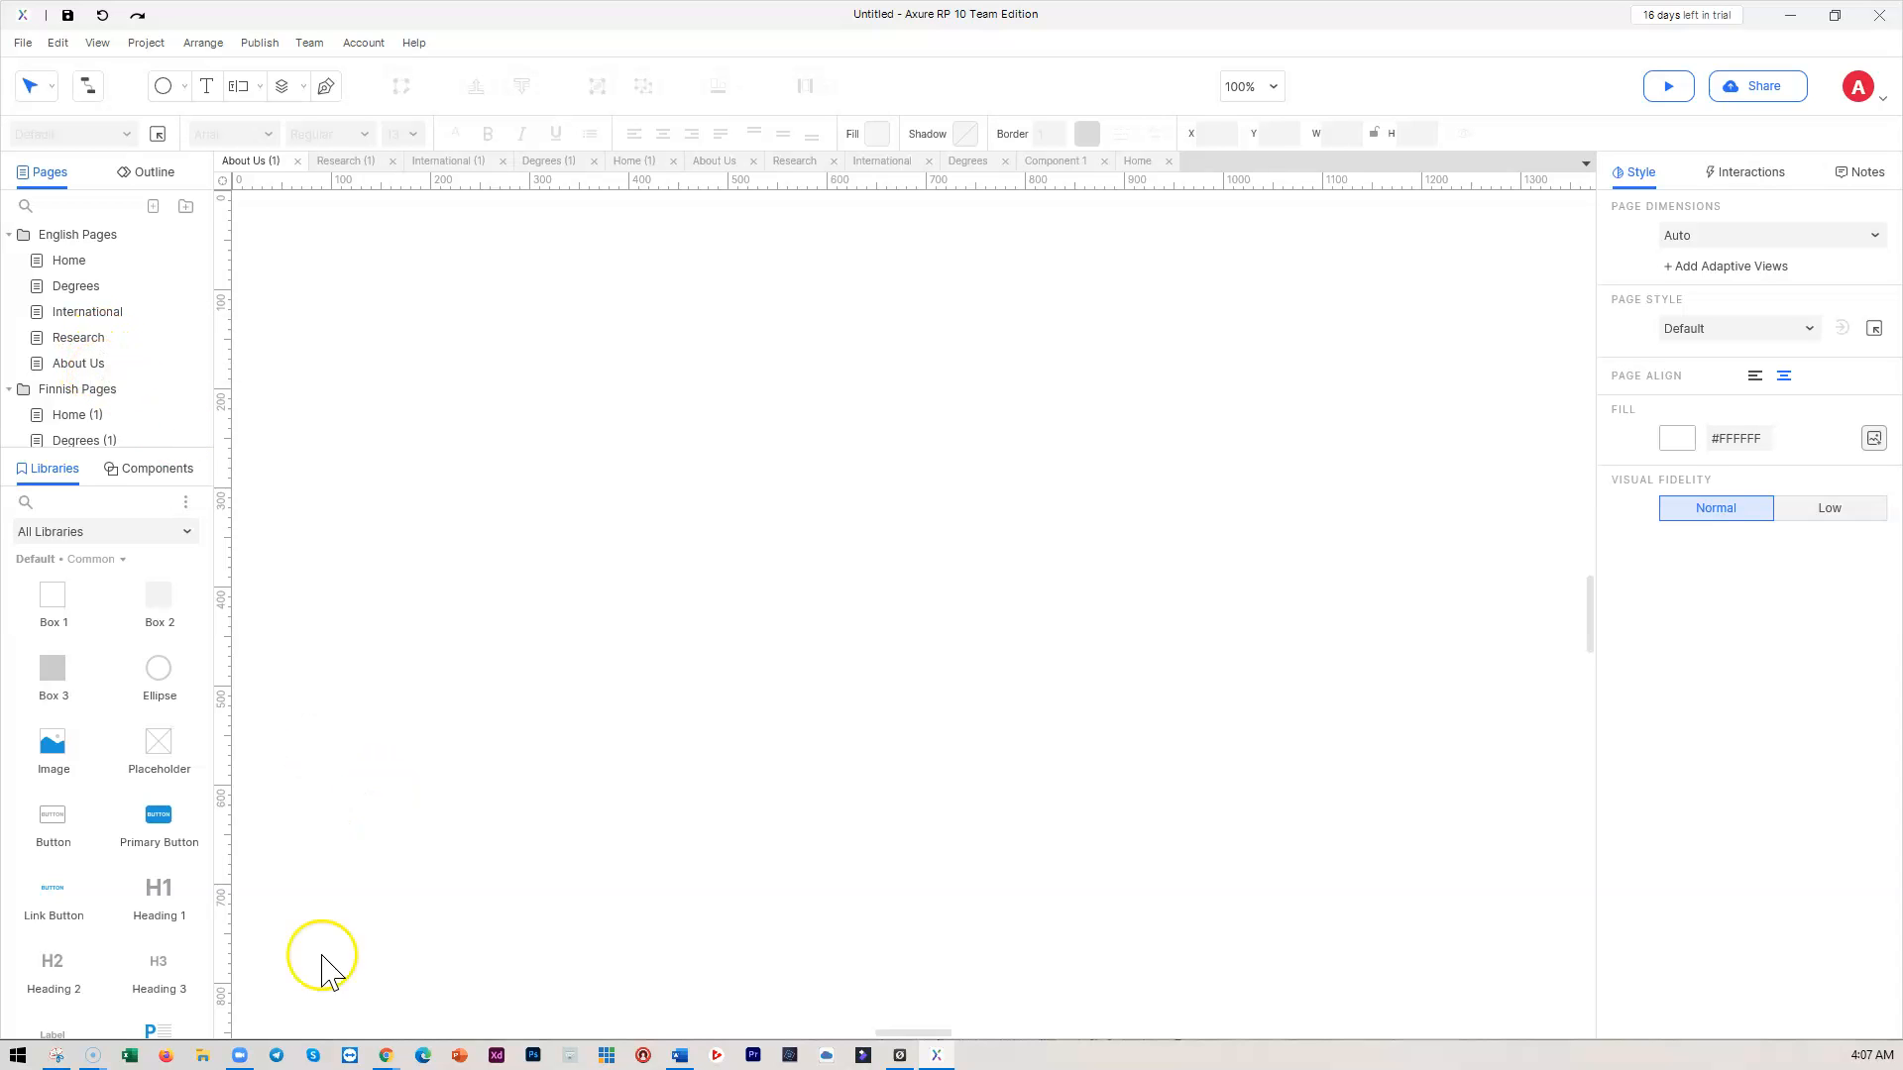
Switch to Chrome's laurea.fi tab showing Laurea's English front page
mouse_move(384, 1056)
click(305, 1009)
click(540, 20)
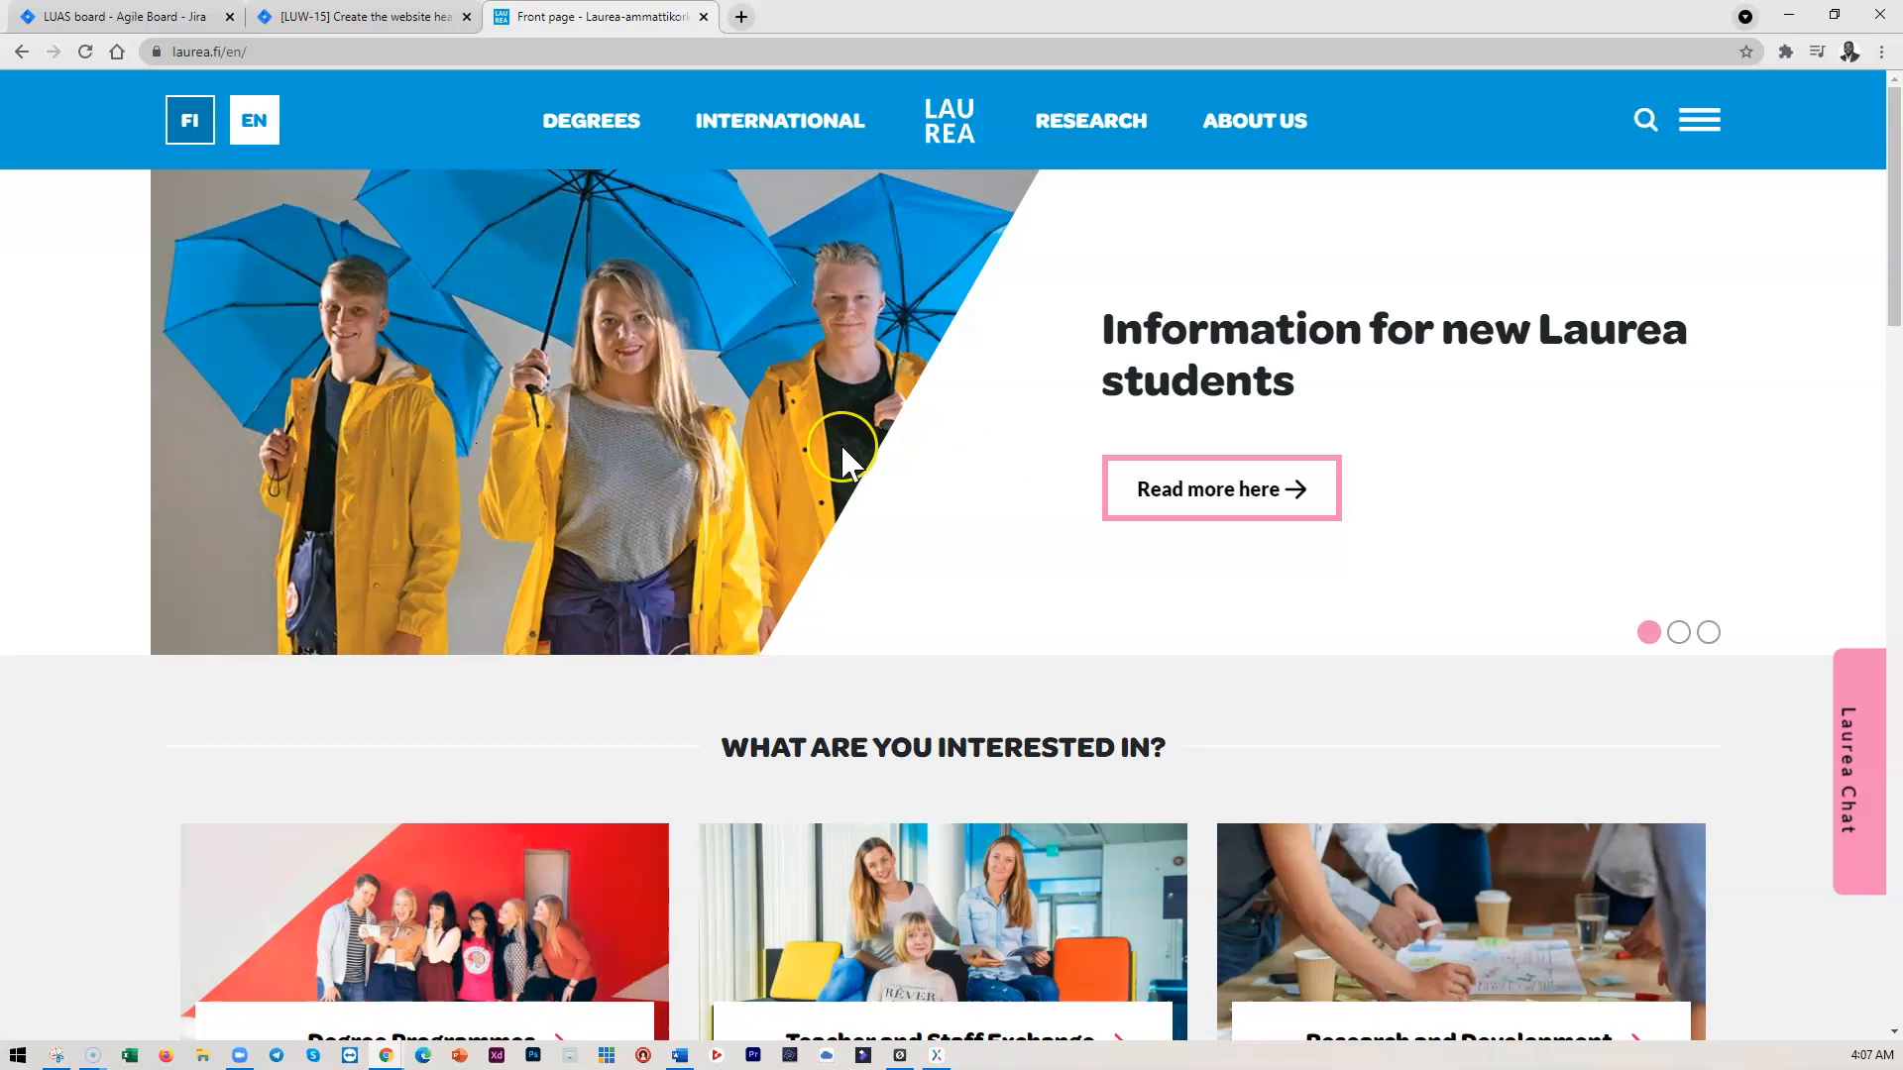
scroll(842, 451, down, 3)
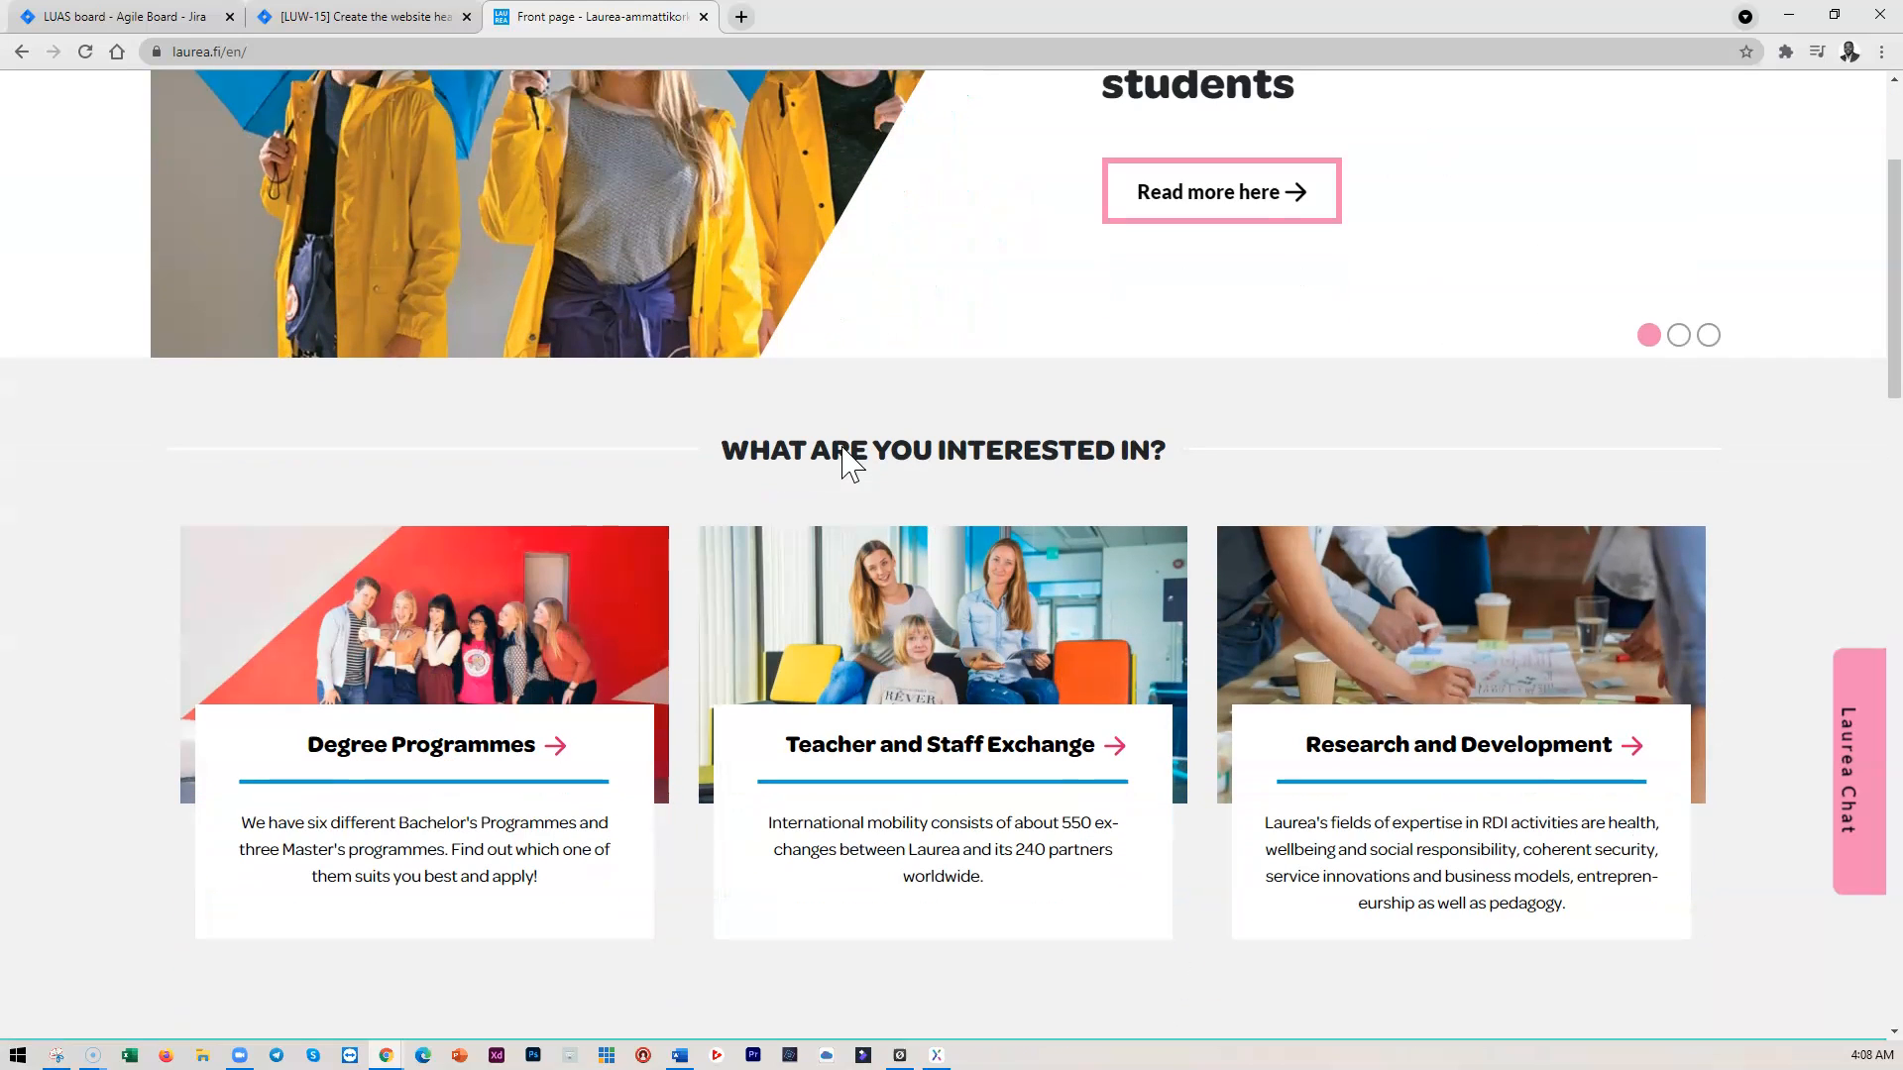
scroll(842, 451, down, 2)
click(881, 523)
scroll(893, 654, down, 3)
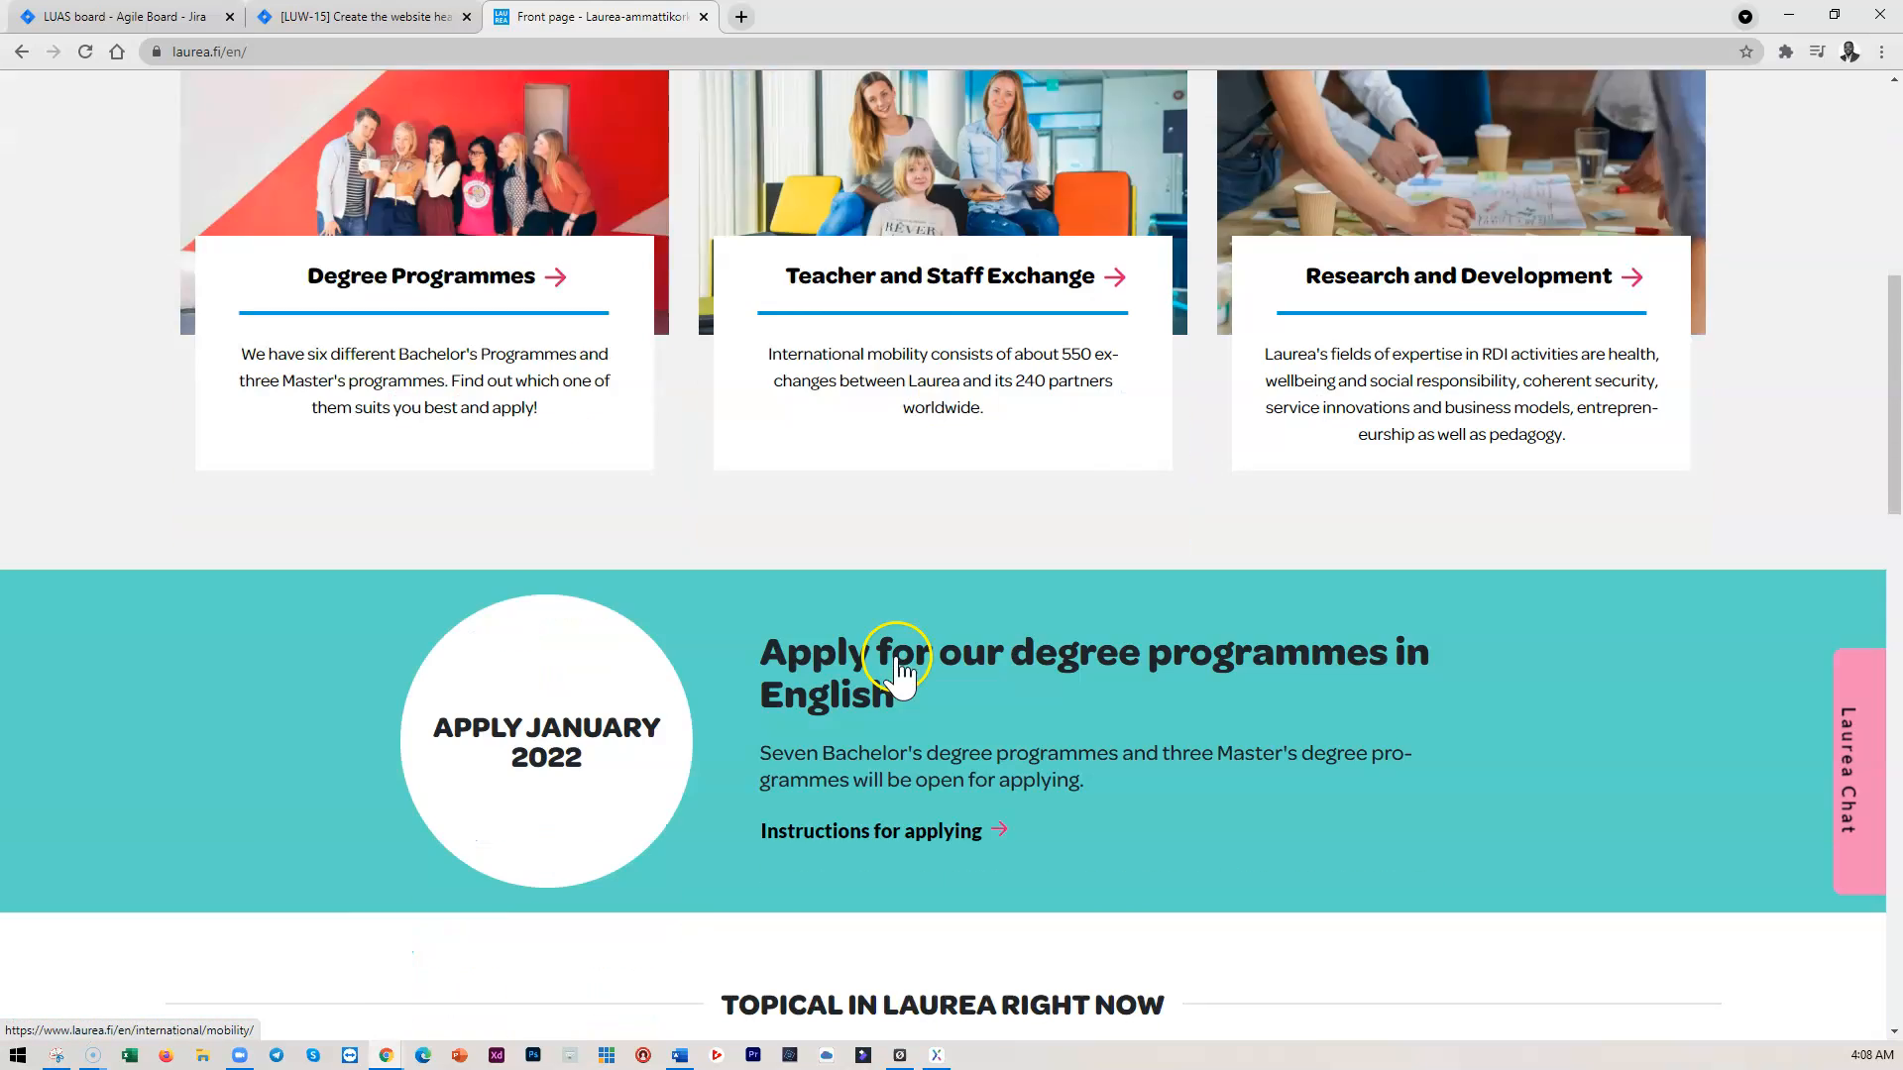
scroll(922, 654, up, 8)
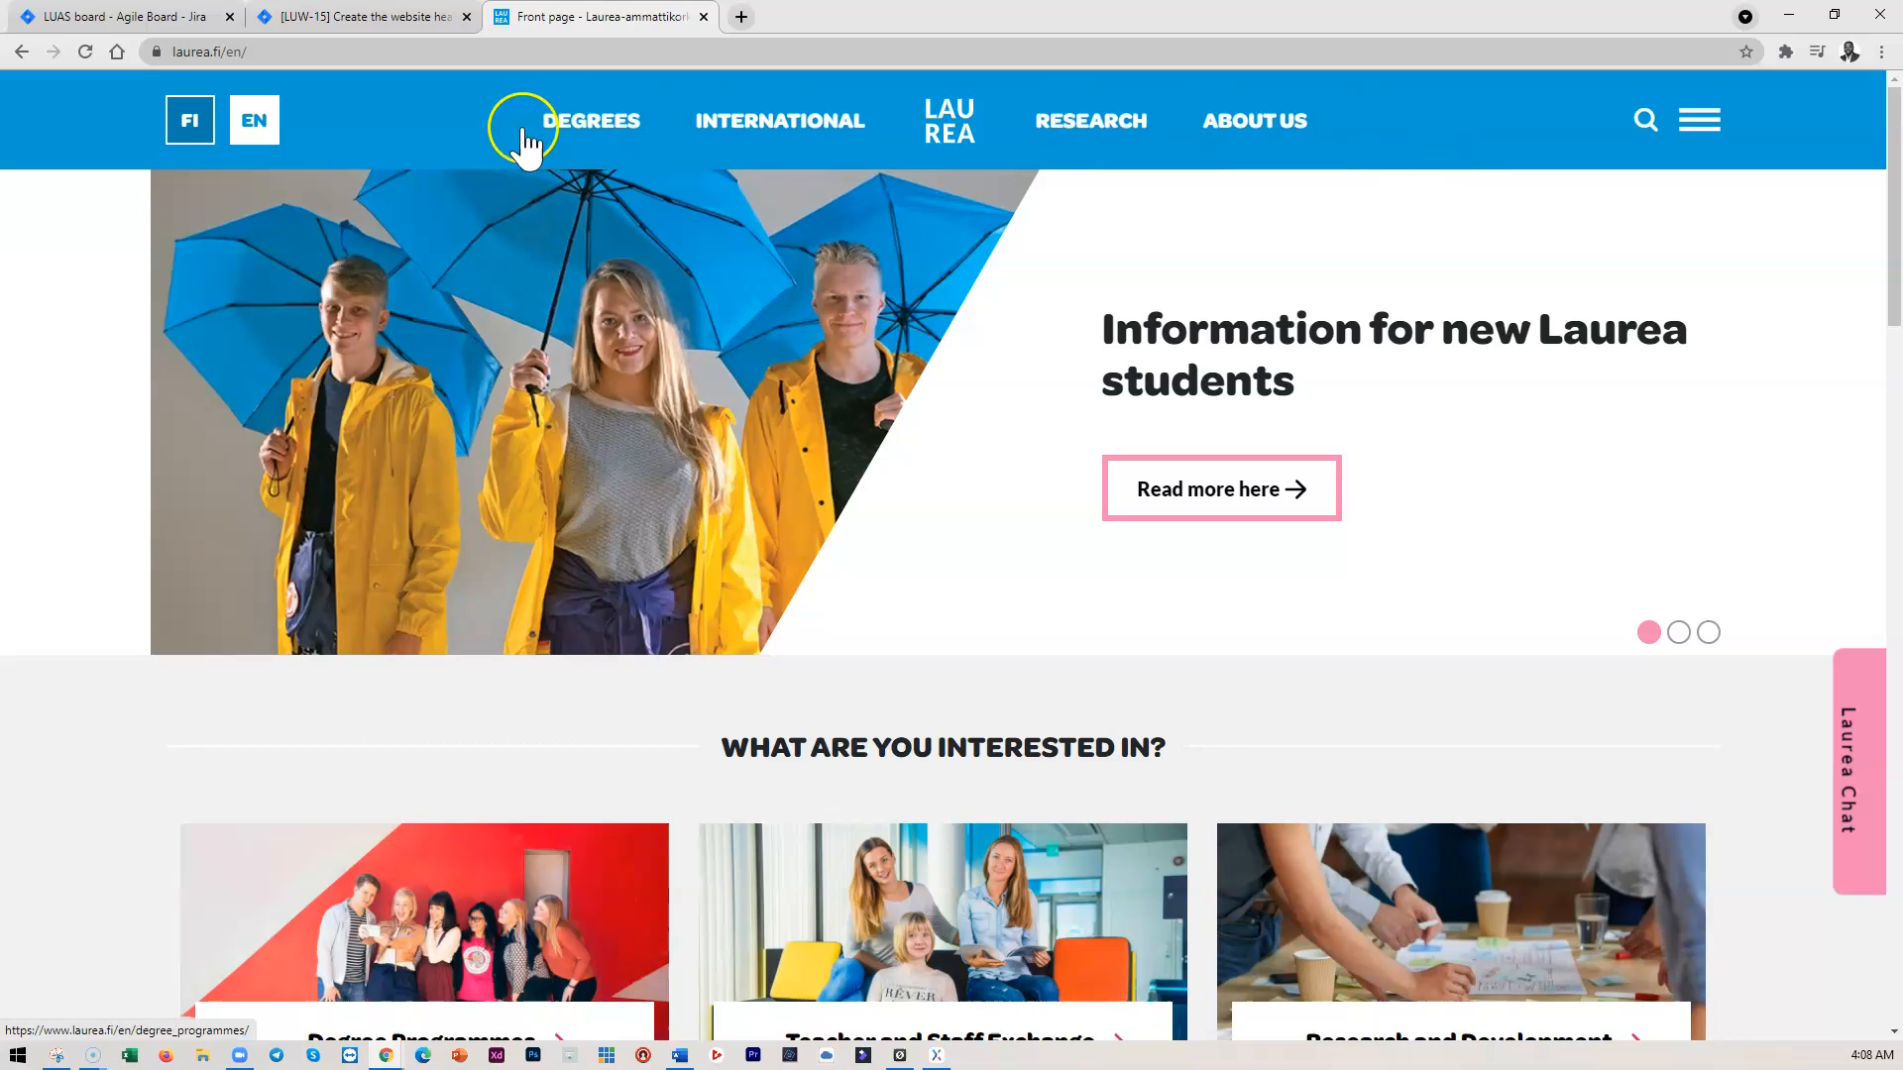
Open DevTools at full width without device emulation and inspect the DEGREES navigation link
right_click(1138, 249)
click(1202, 533)
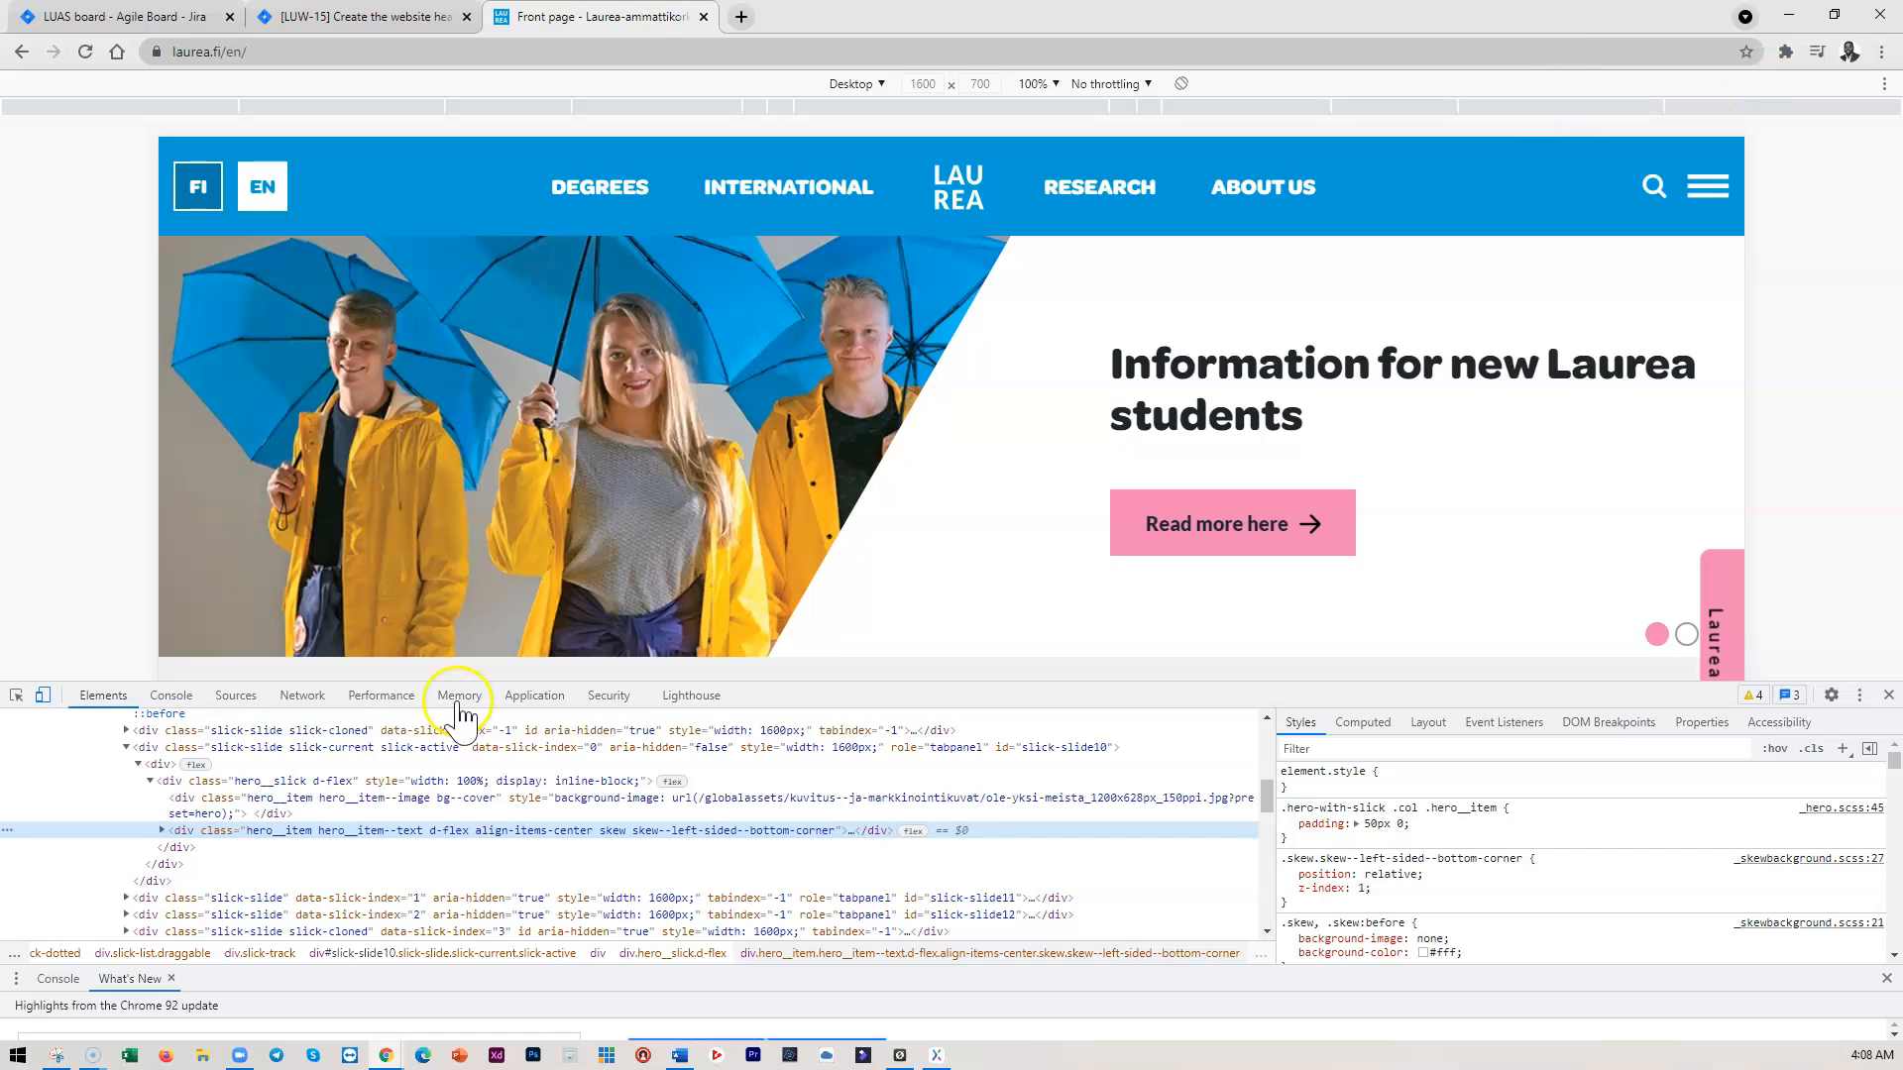
click(43, 694)
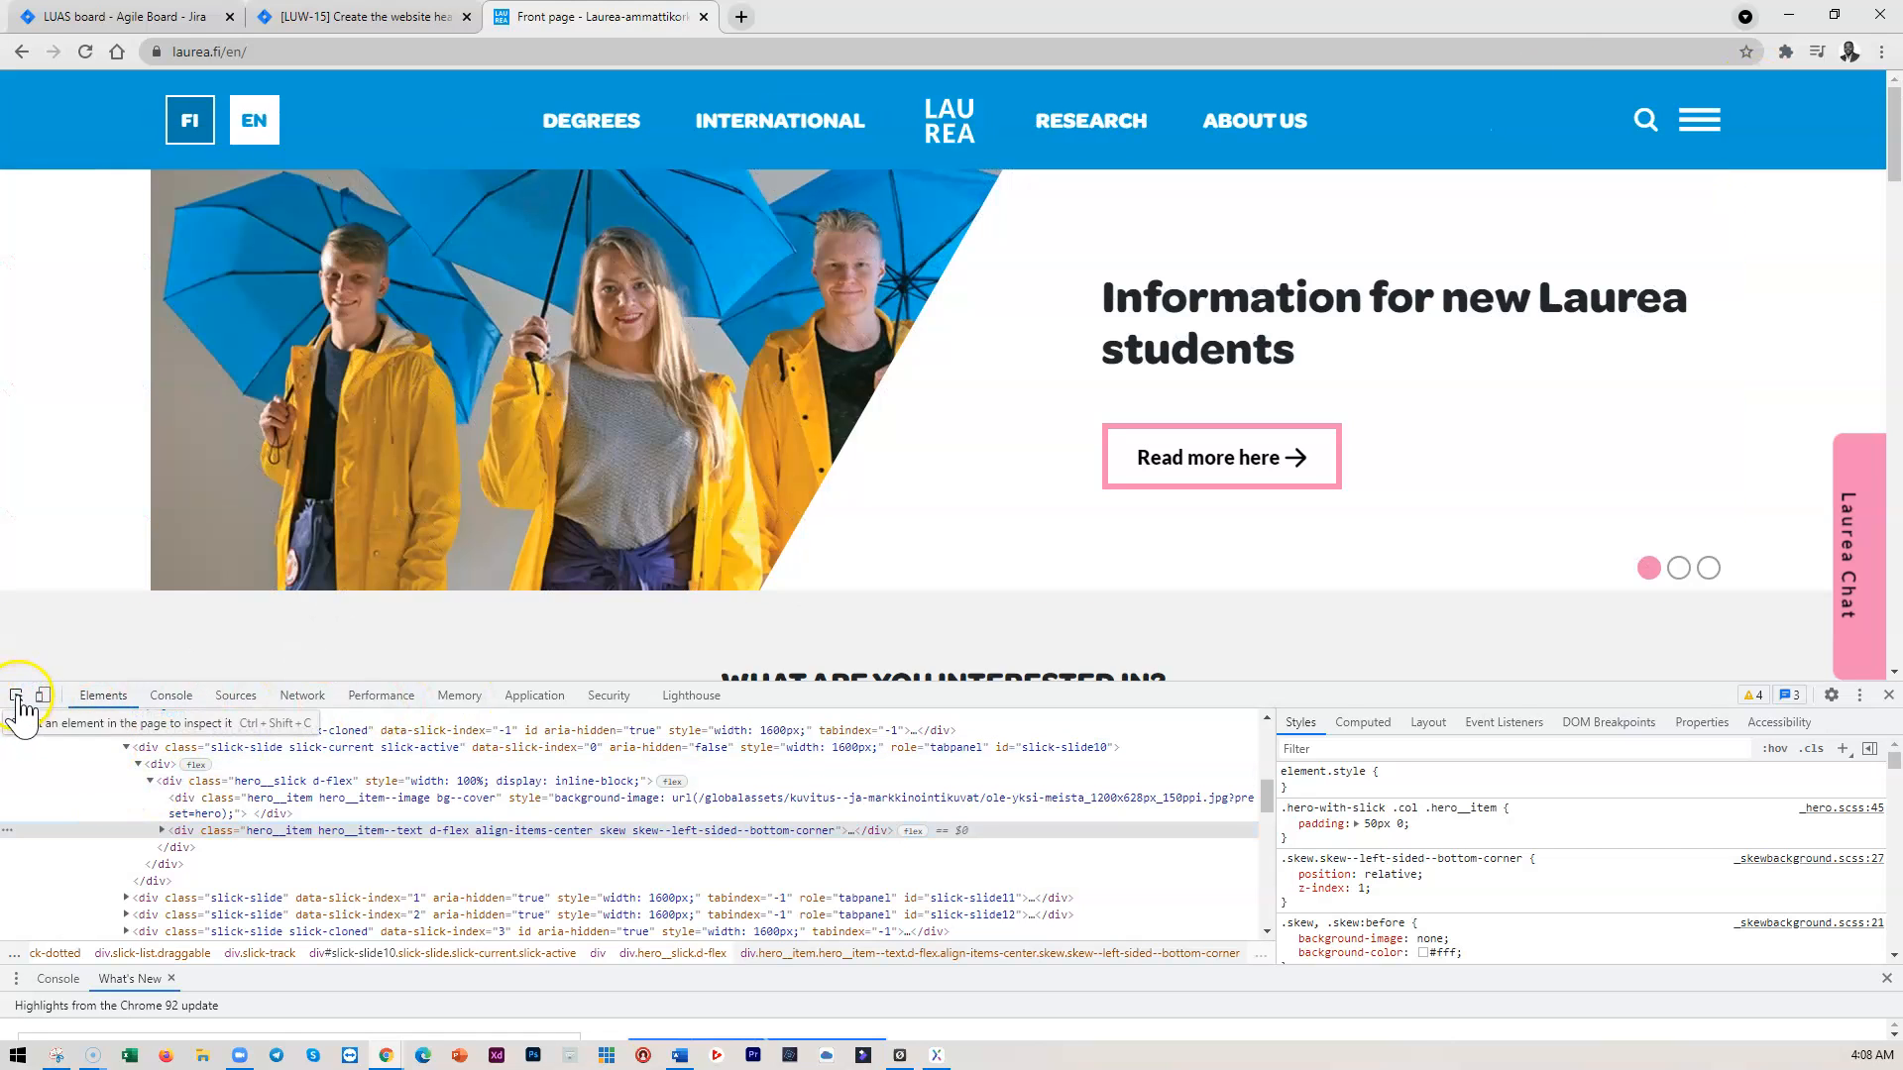
click(16, 695)
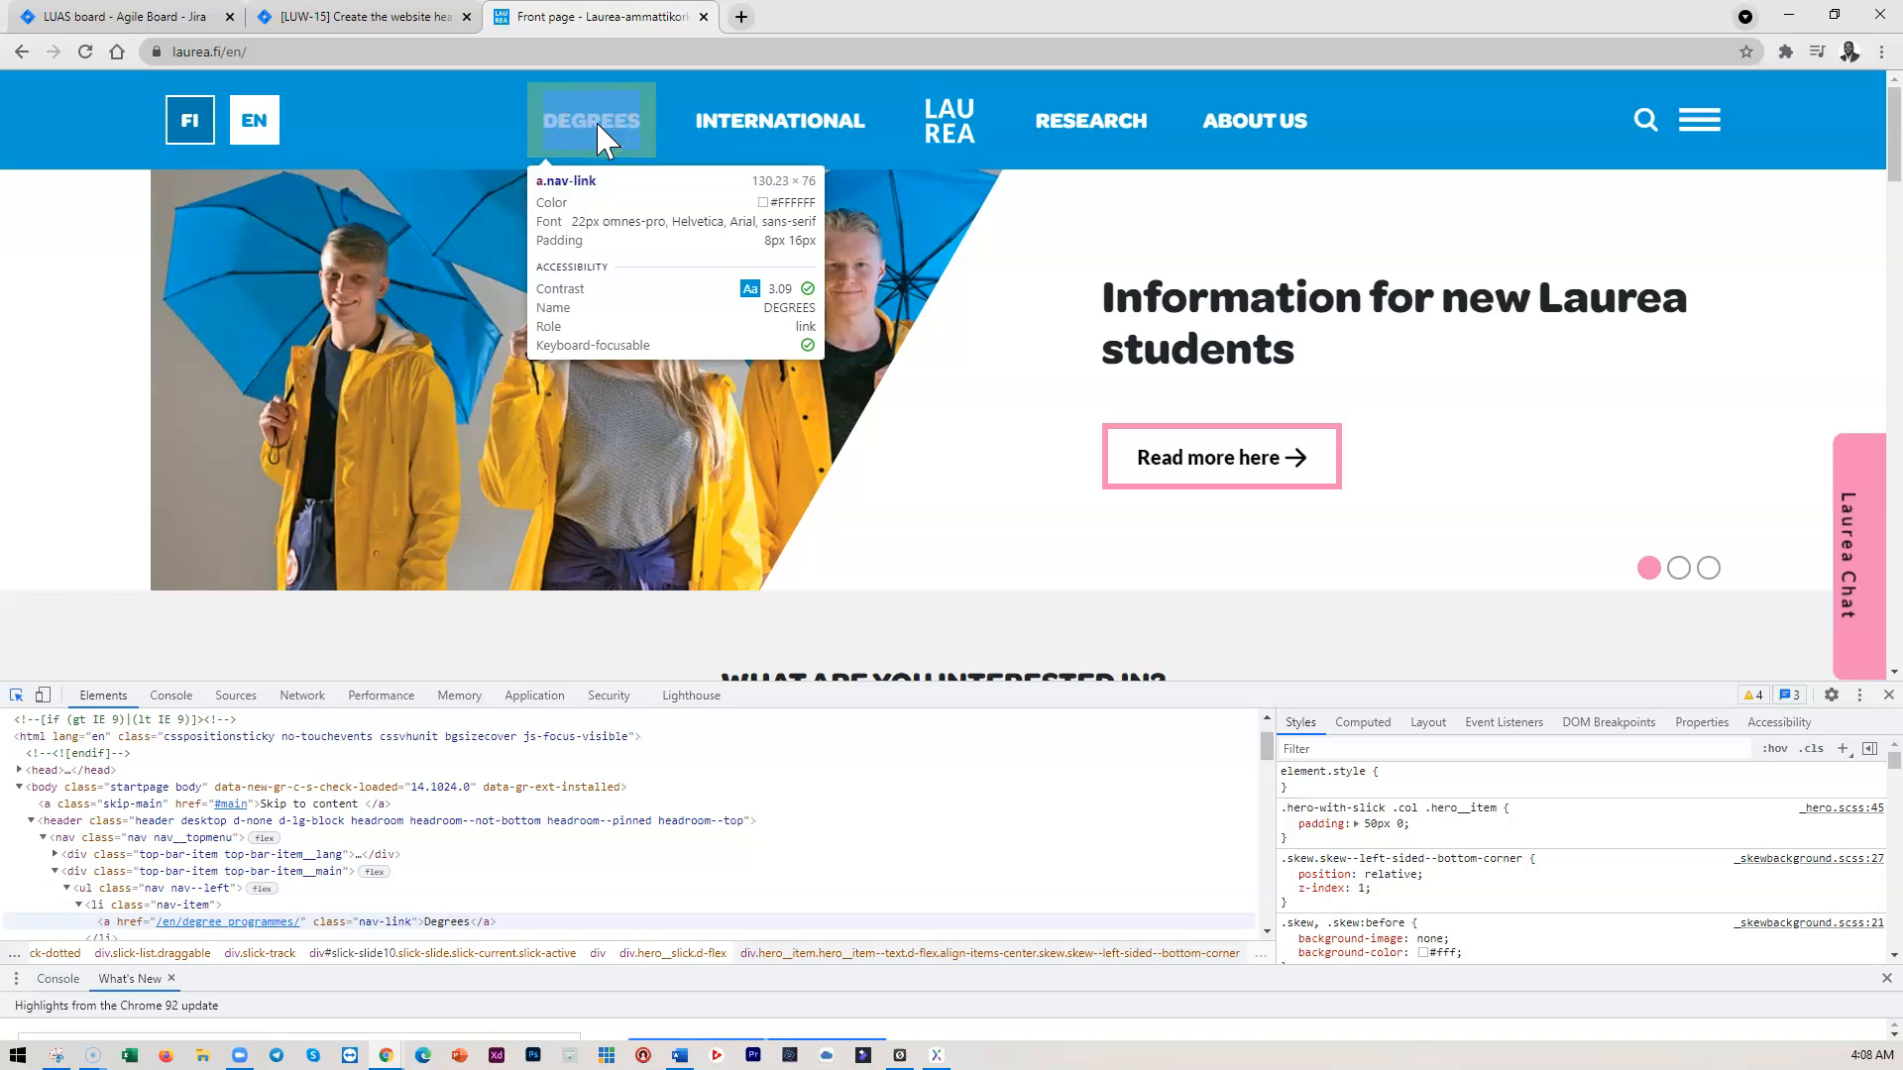
click(598, 140)
click(585, 145)
click(578, 137)
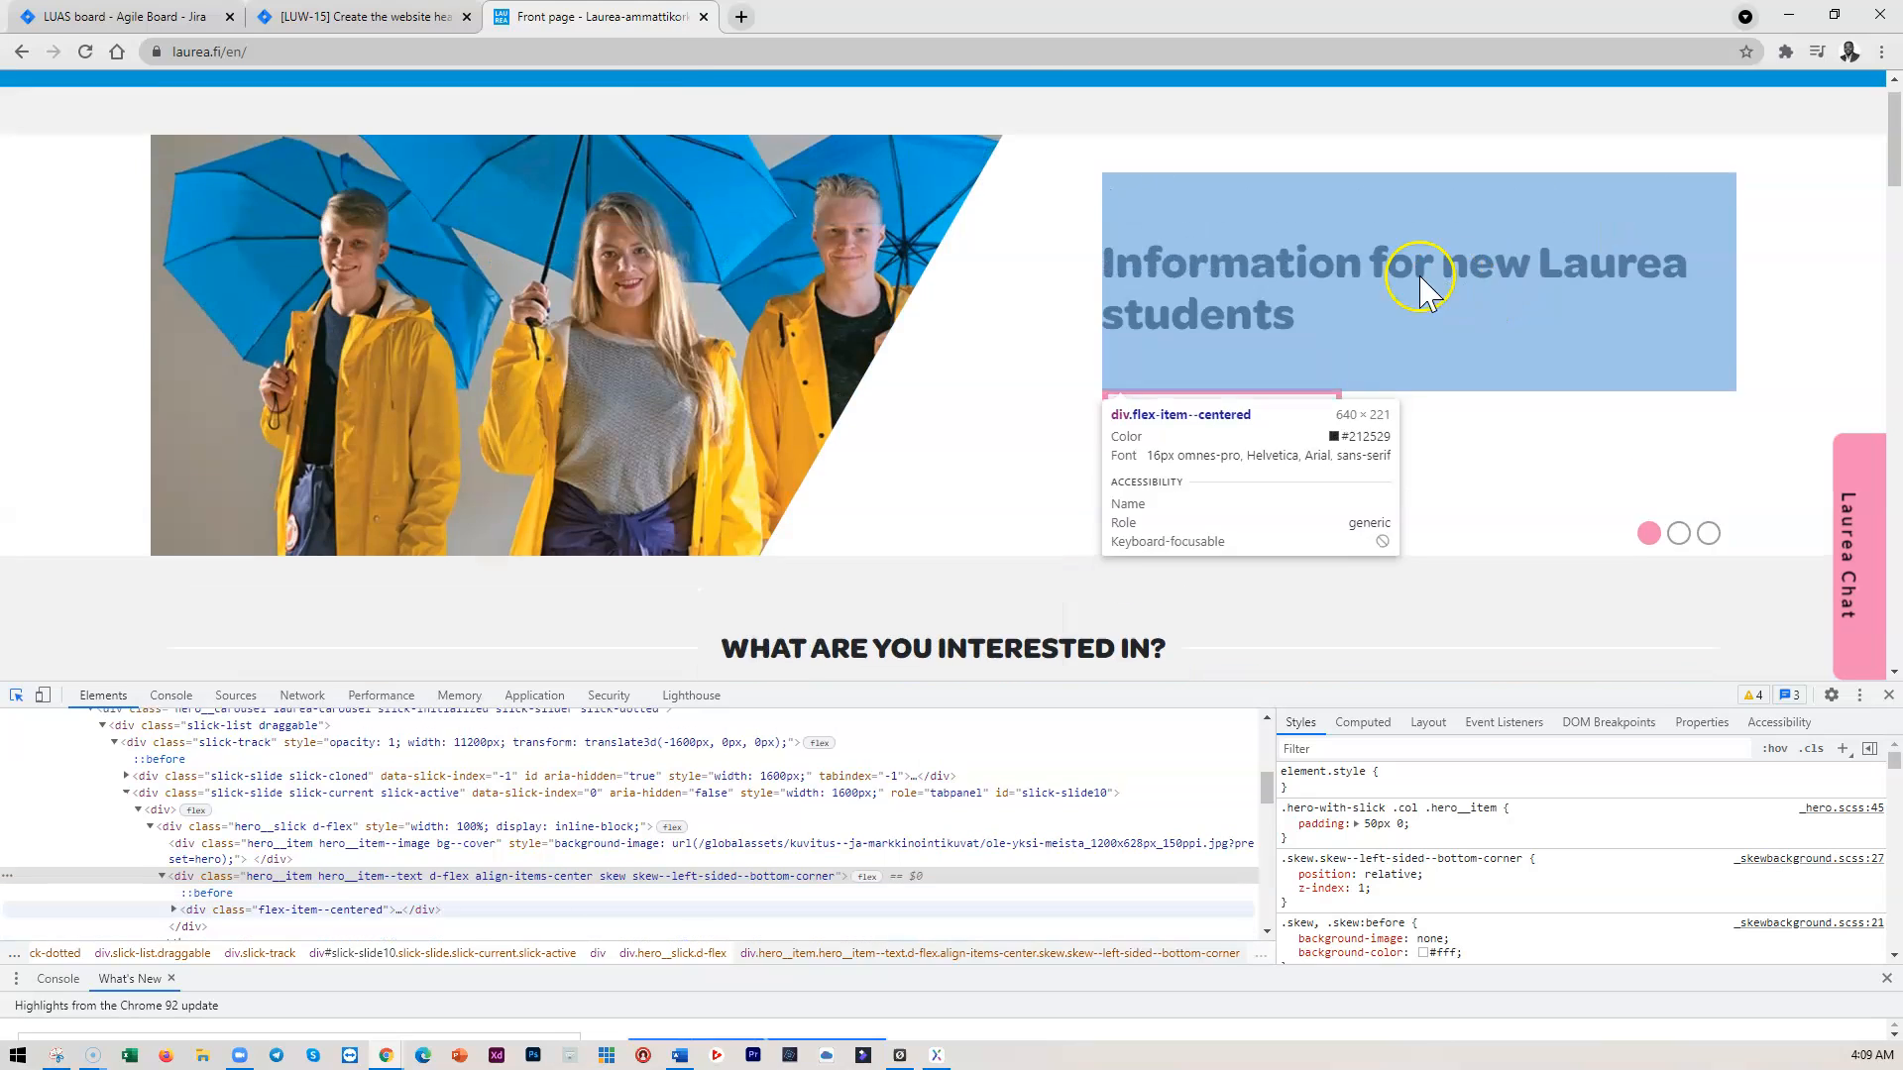
Inspect the hero h1 (46px, weight 700, 52px line height) and the 20px Lato 'Read more here' link
click(1272, 328)
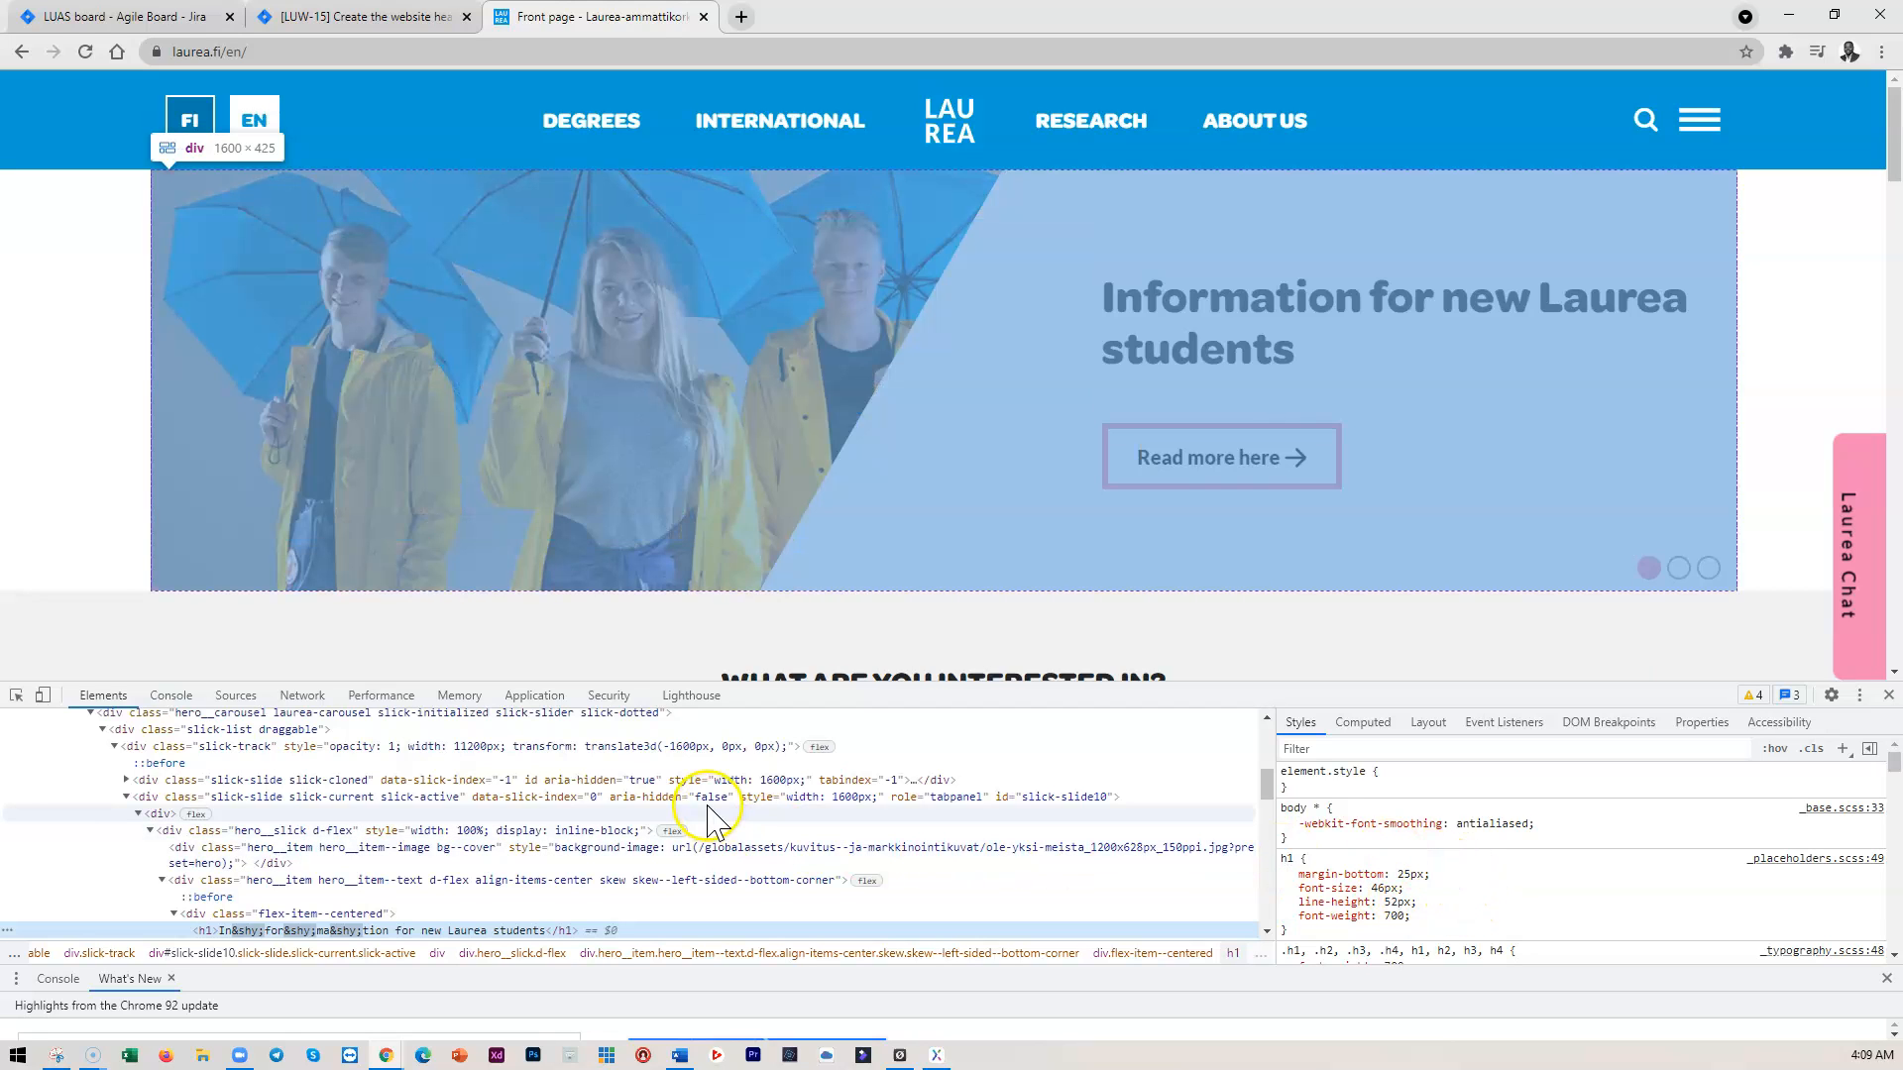
scroll(871, 459, down, 2)
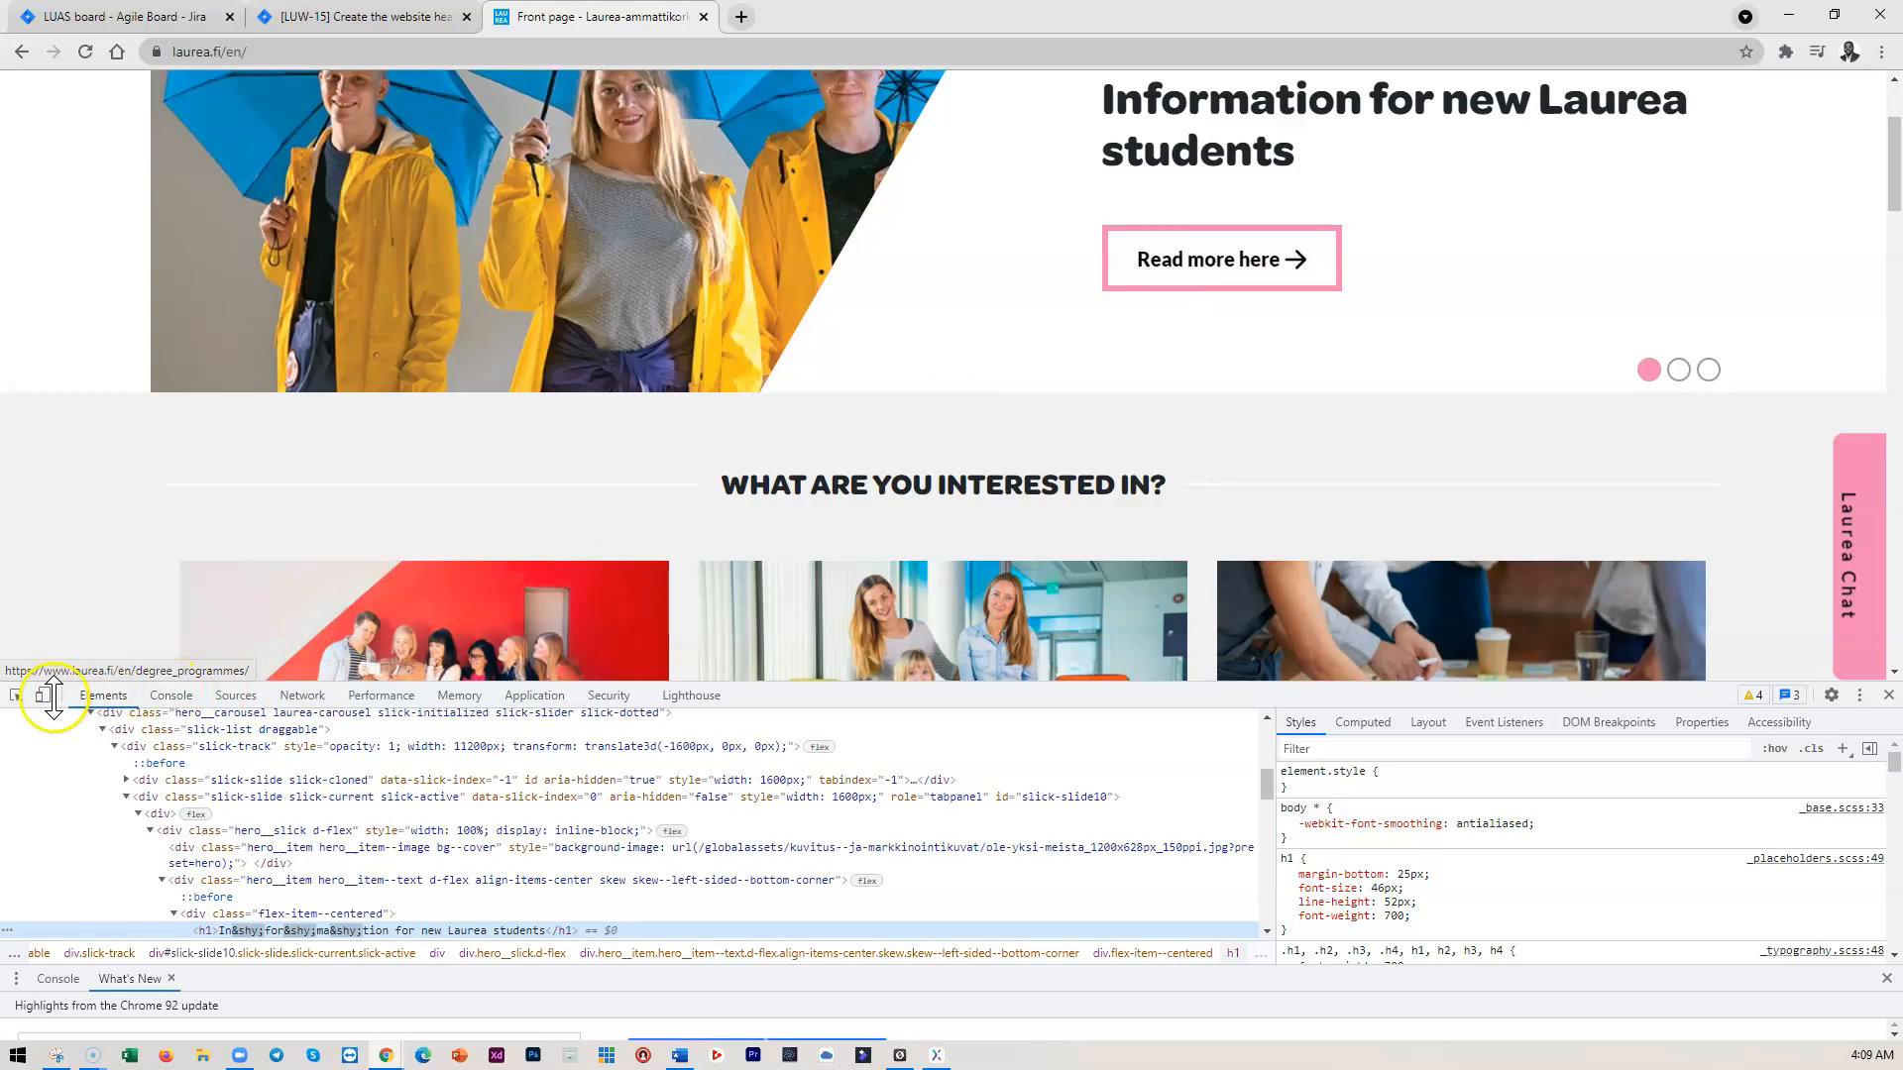
click(16, 695)
click(1200, 264)
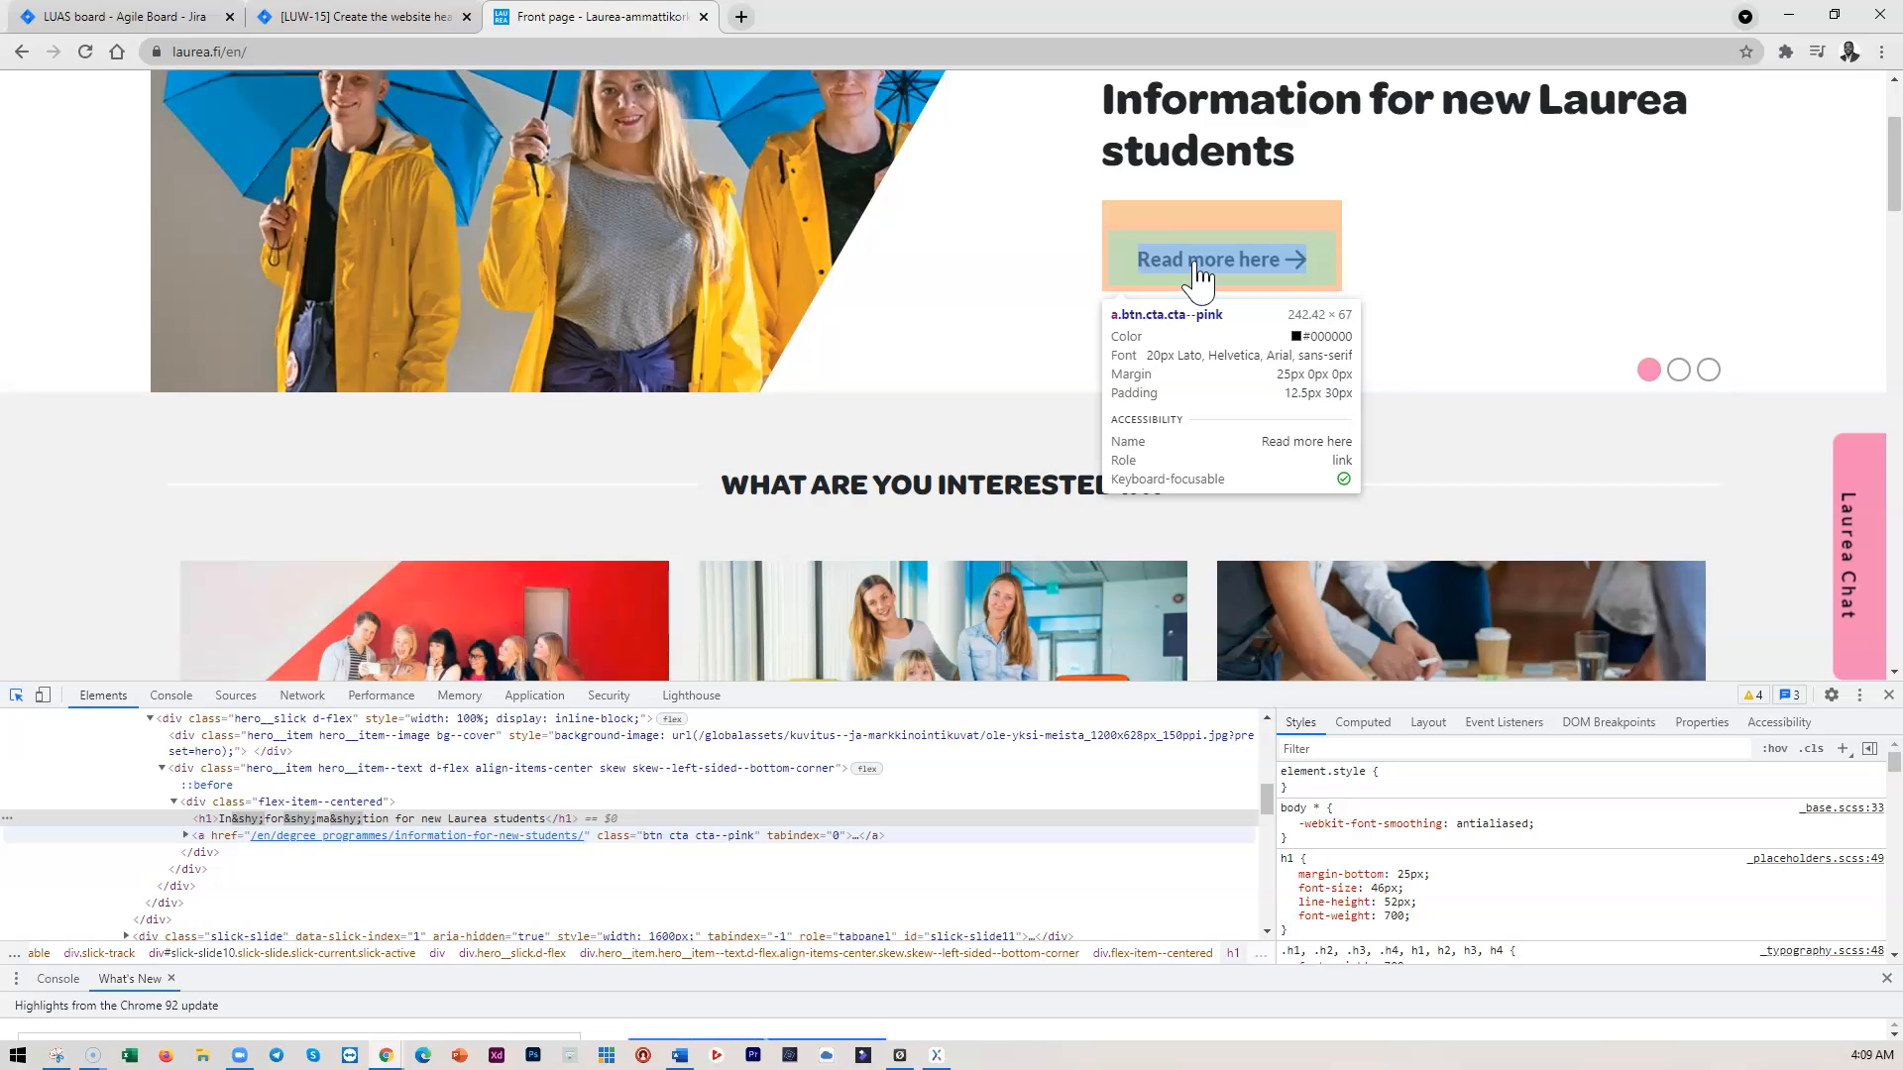
Inspect font sizes of the corona instructions headline, student project date and library service hours headline
scroll(753, 476, down, 1)
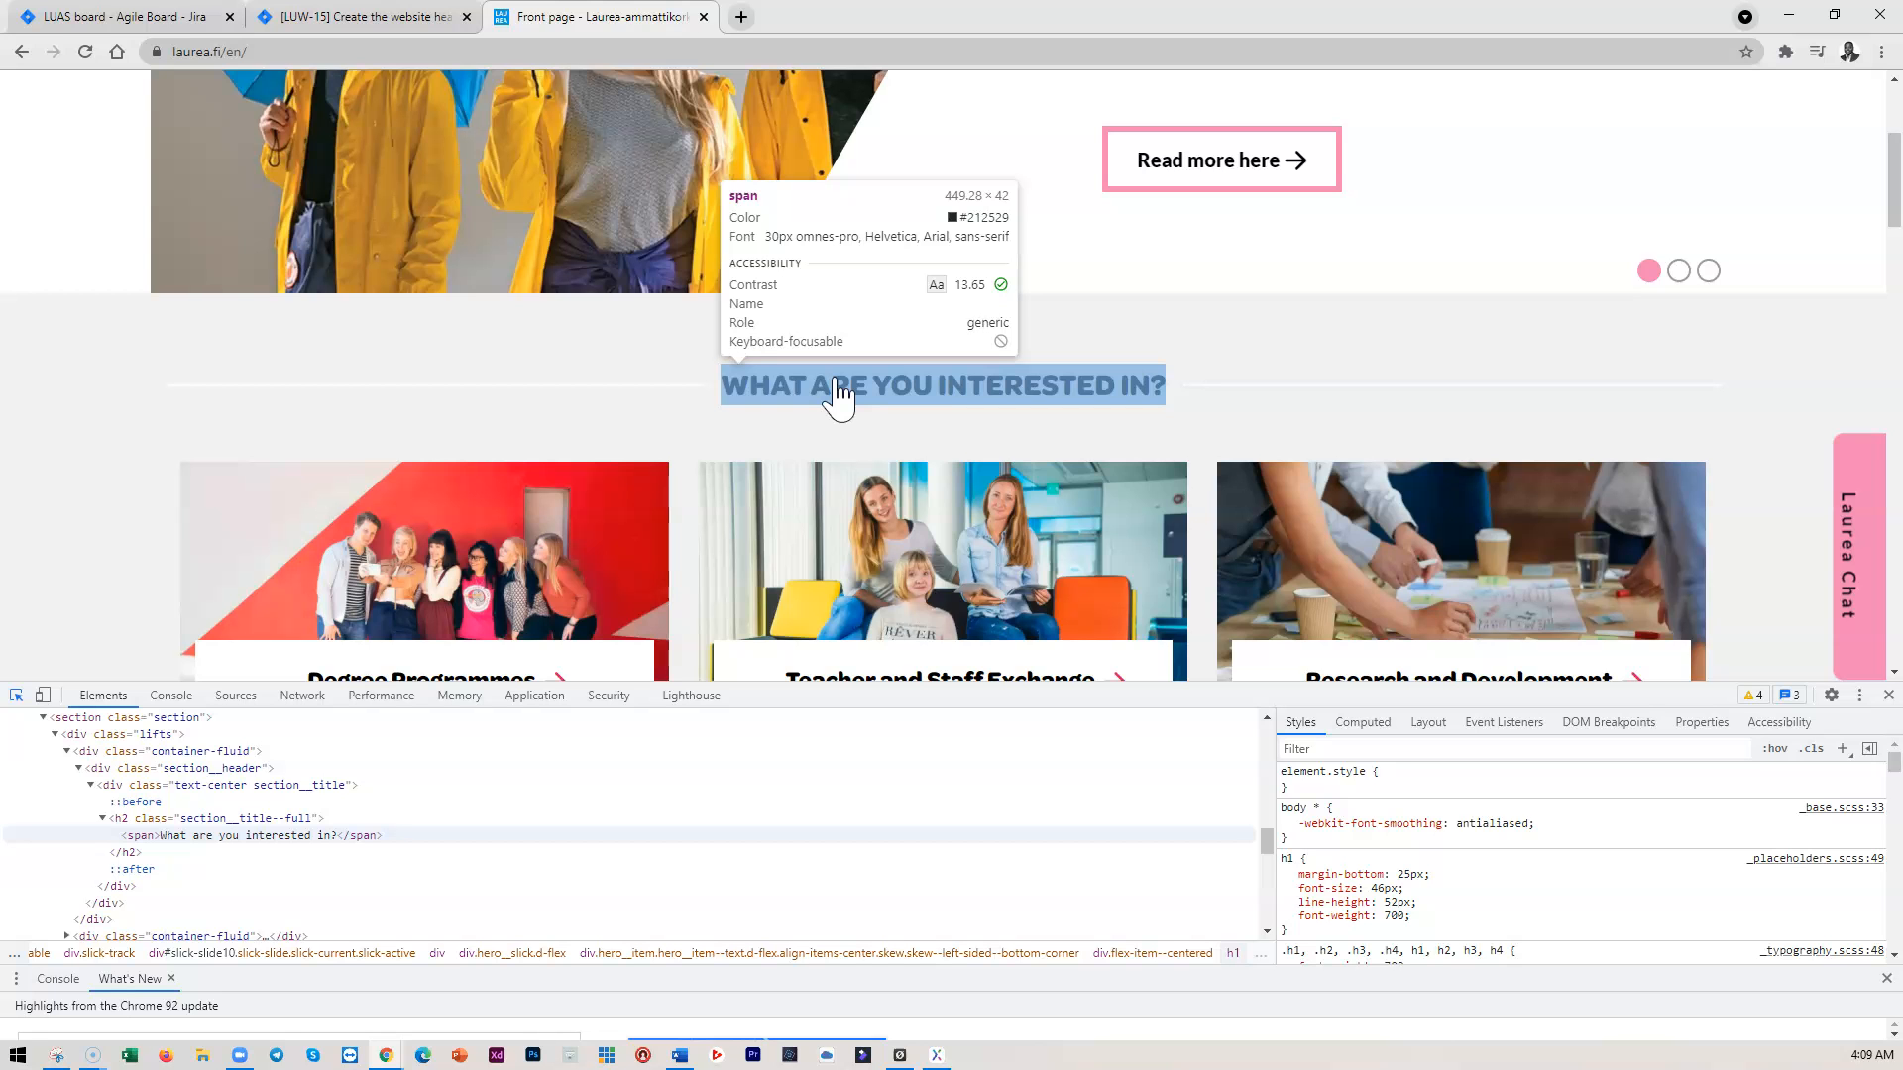
scroll(935, 394, down, 2)
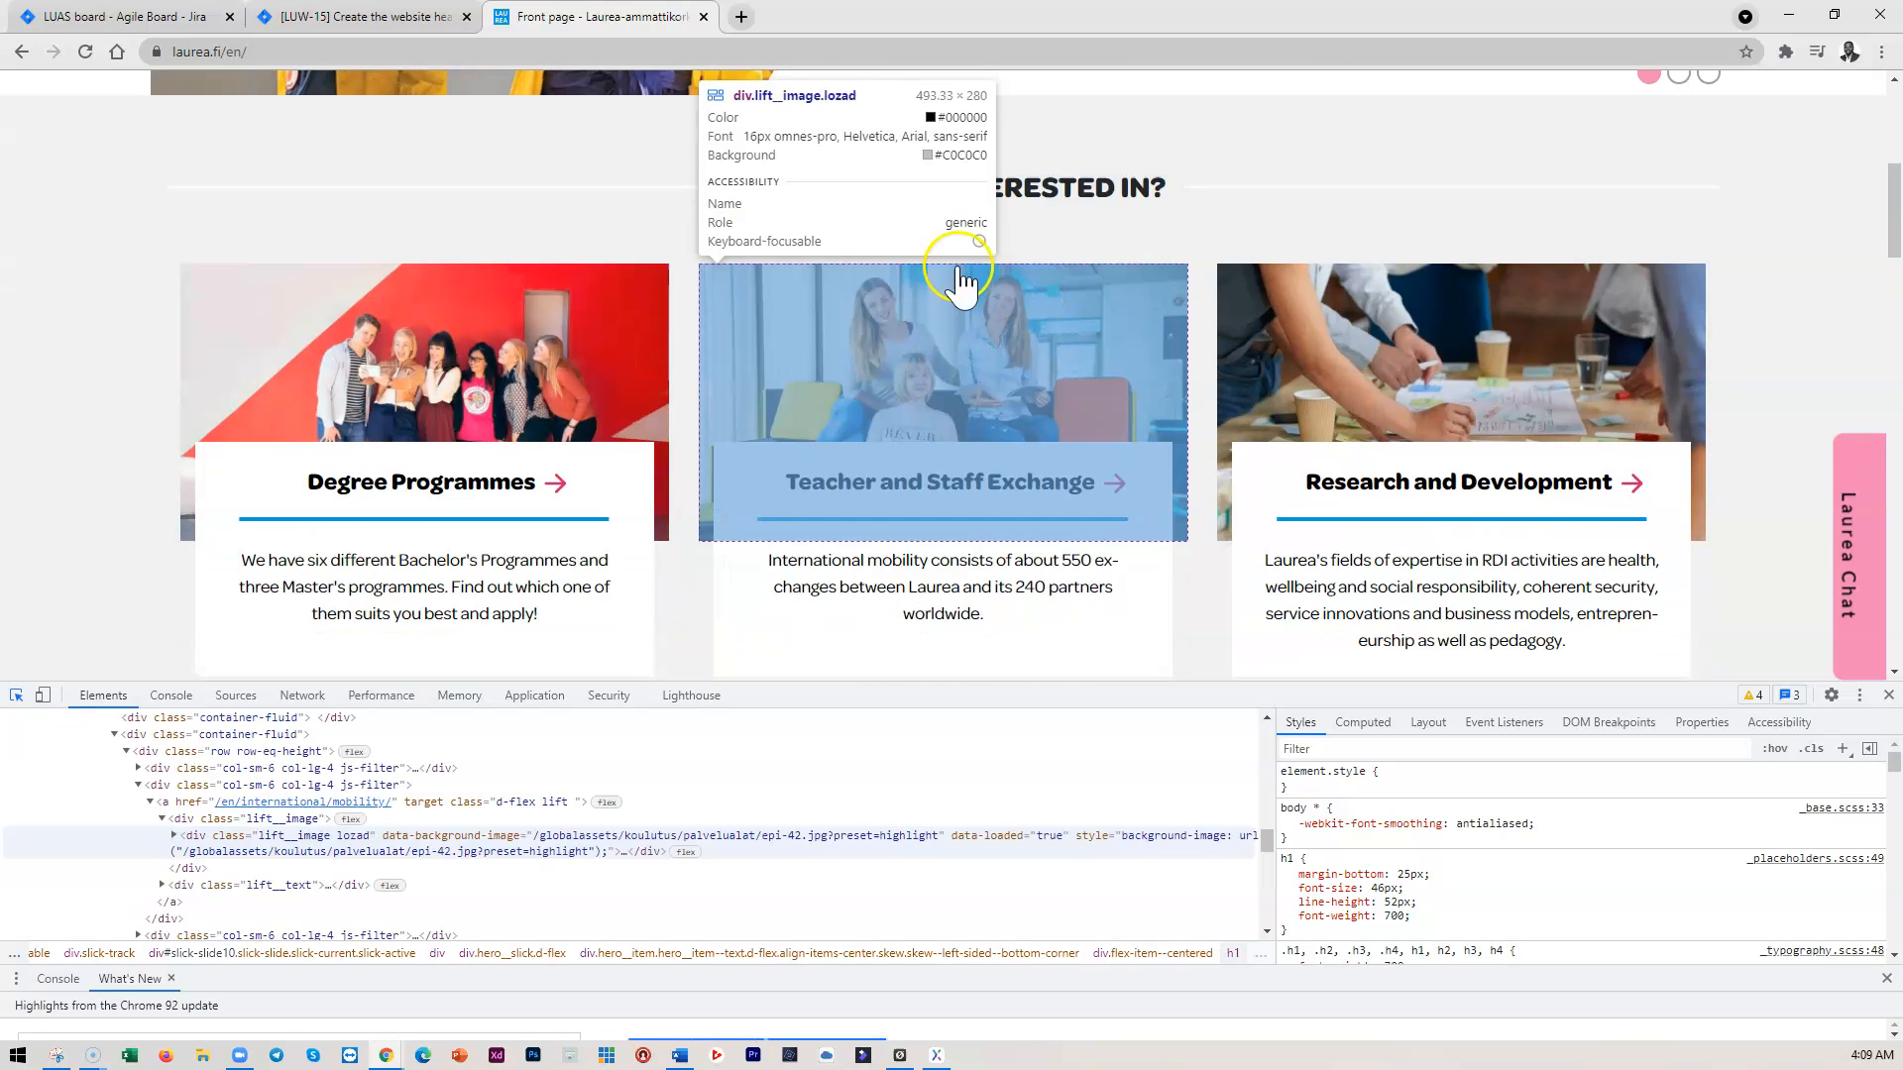
scroll(961, 395, down, 3)
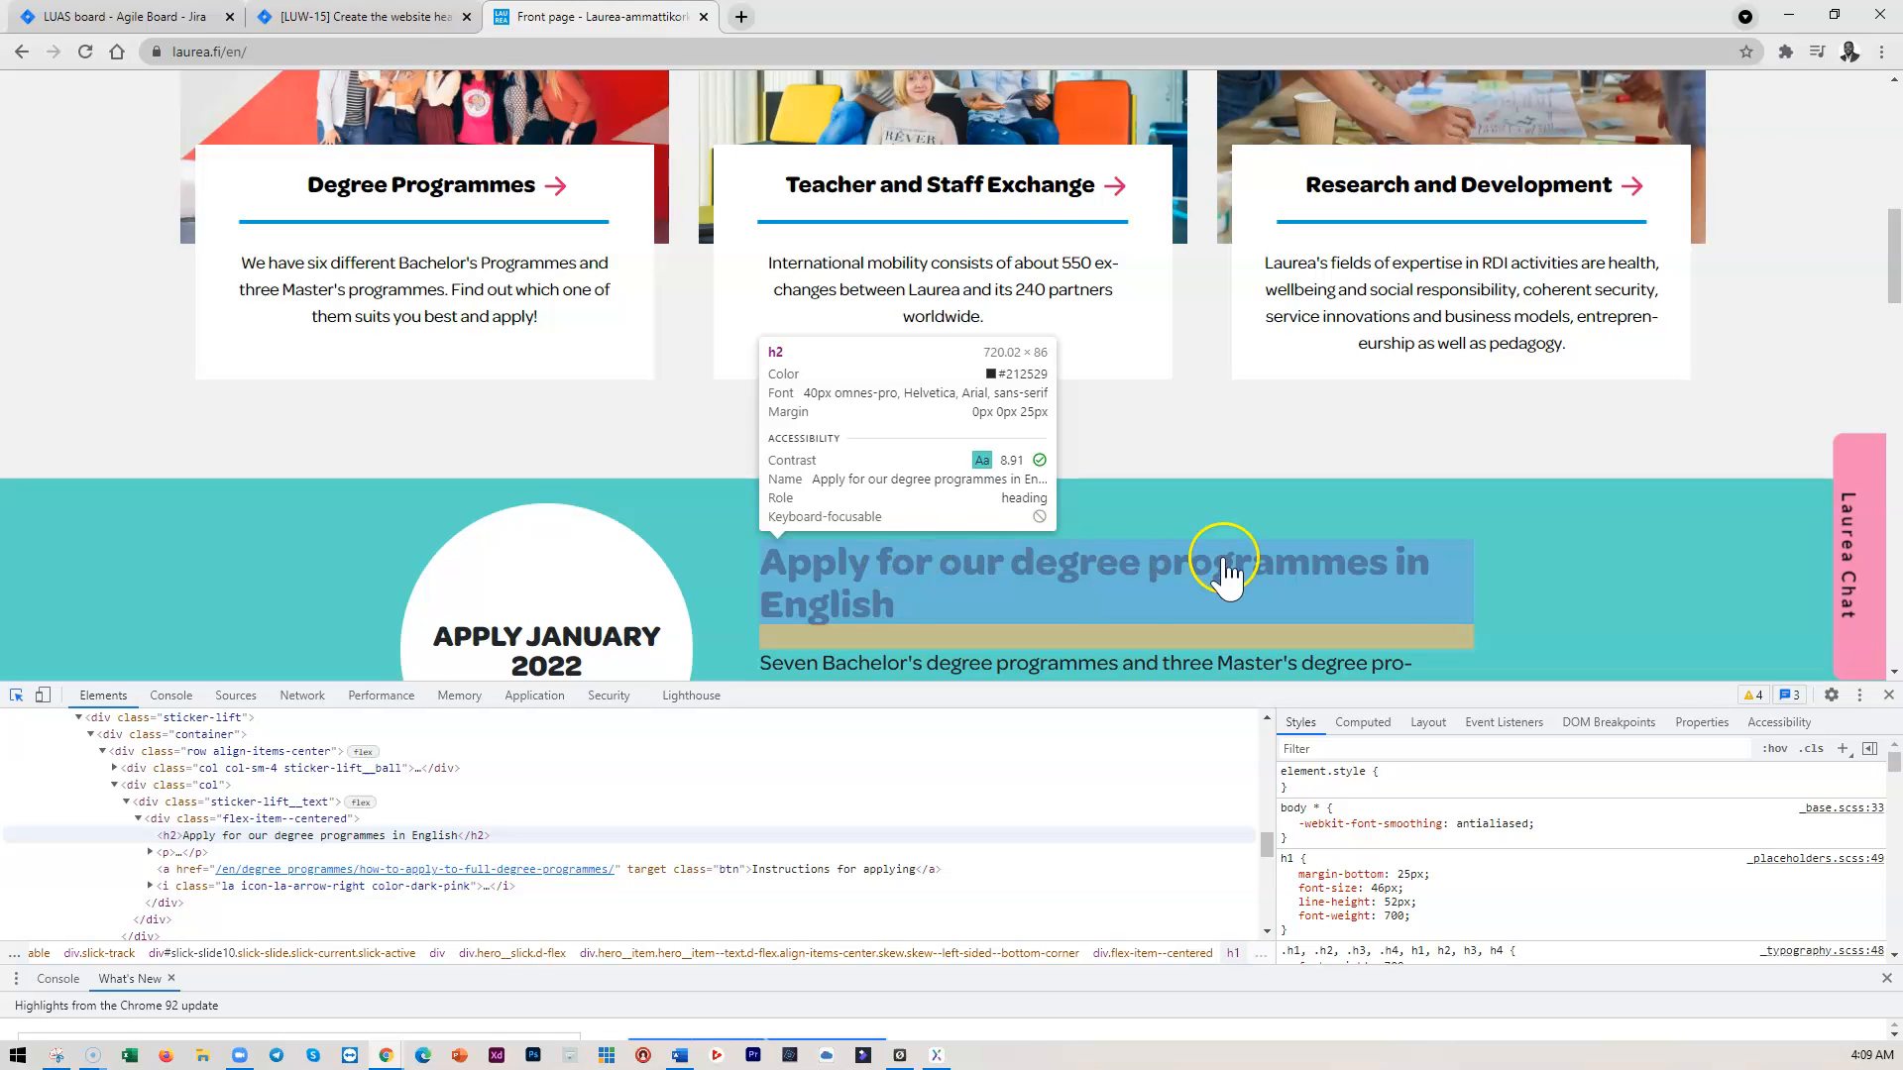
scroll(1229, 571, up, 5)
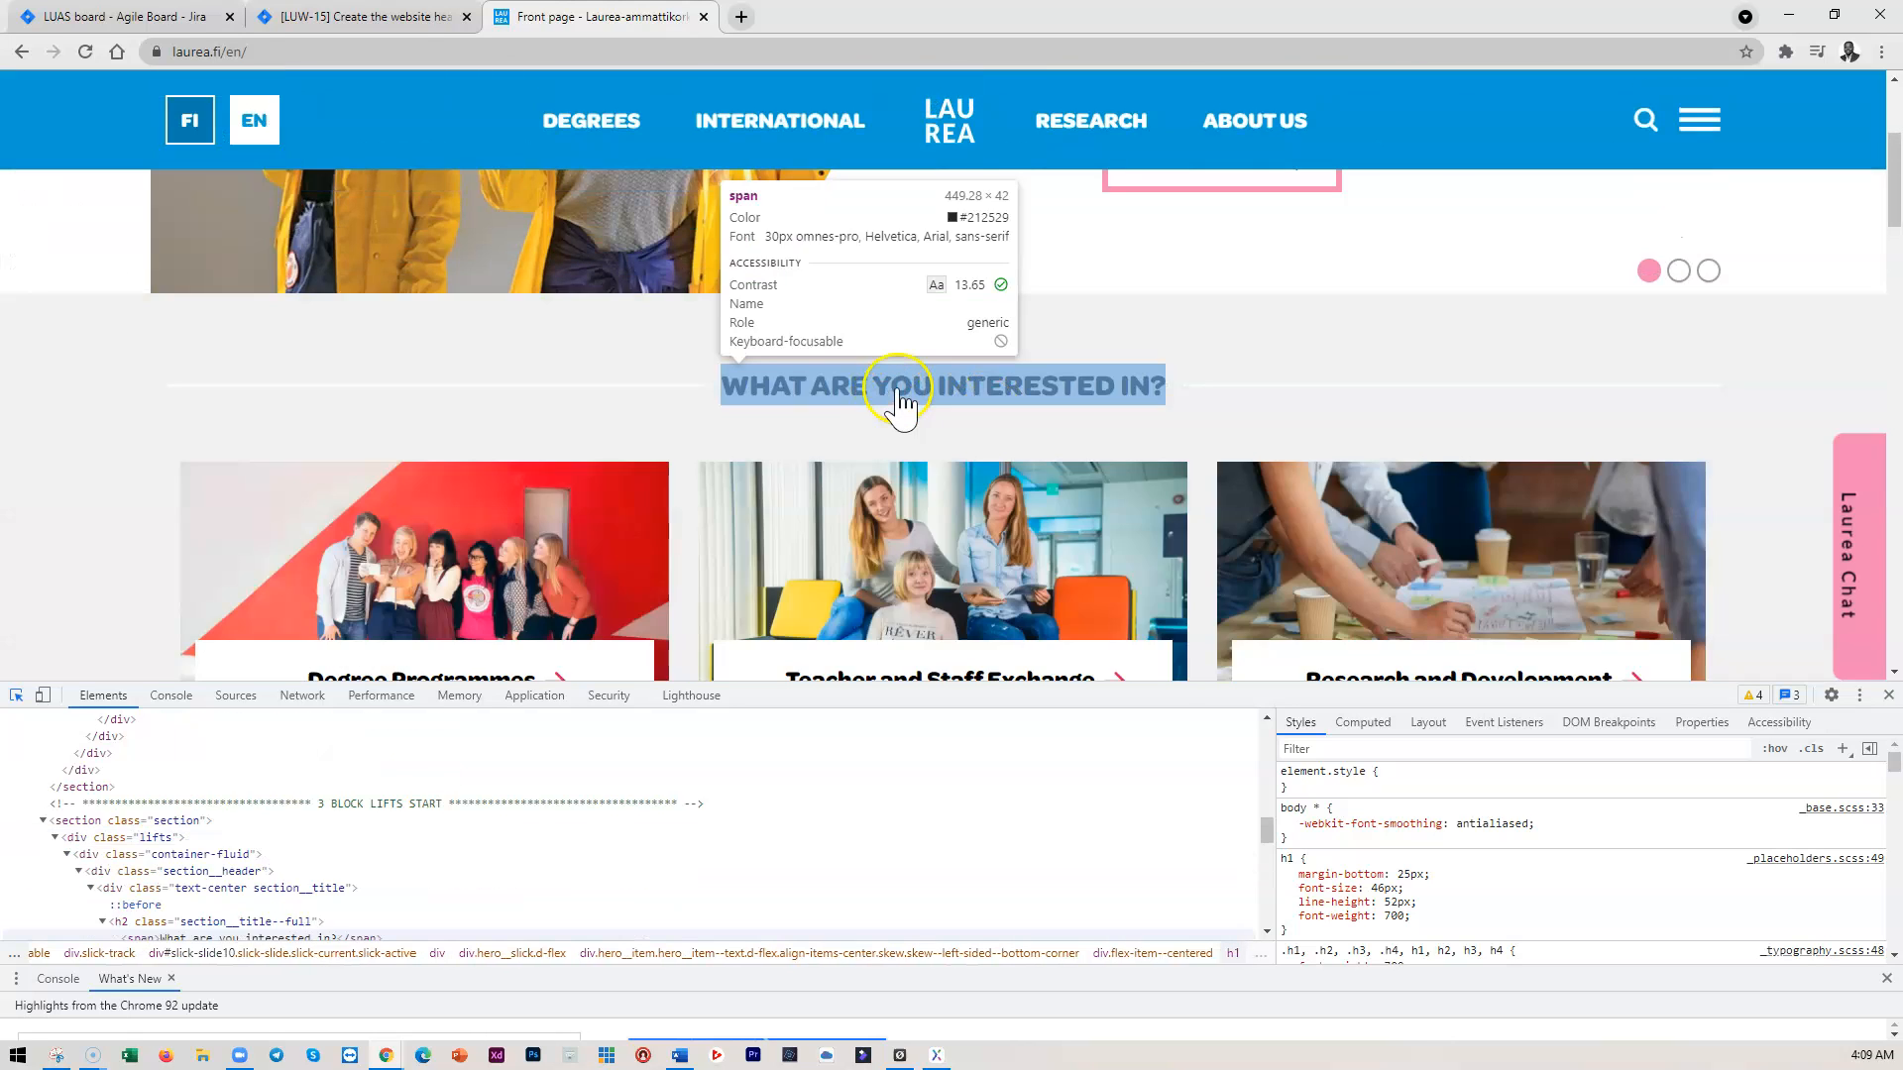
scroll(953, 570, down, 5)
scroll(1002, 546, down, 1)
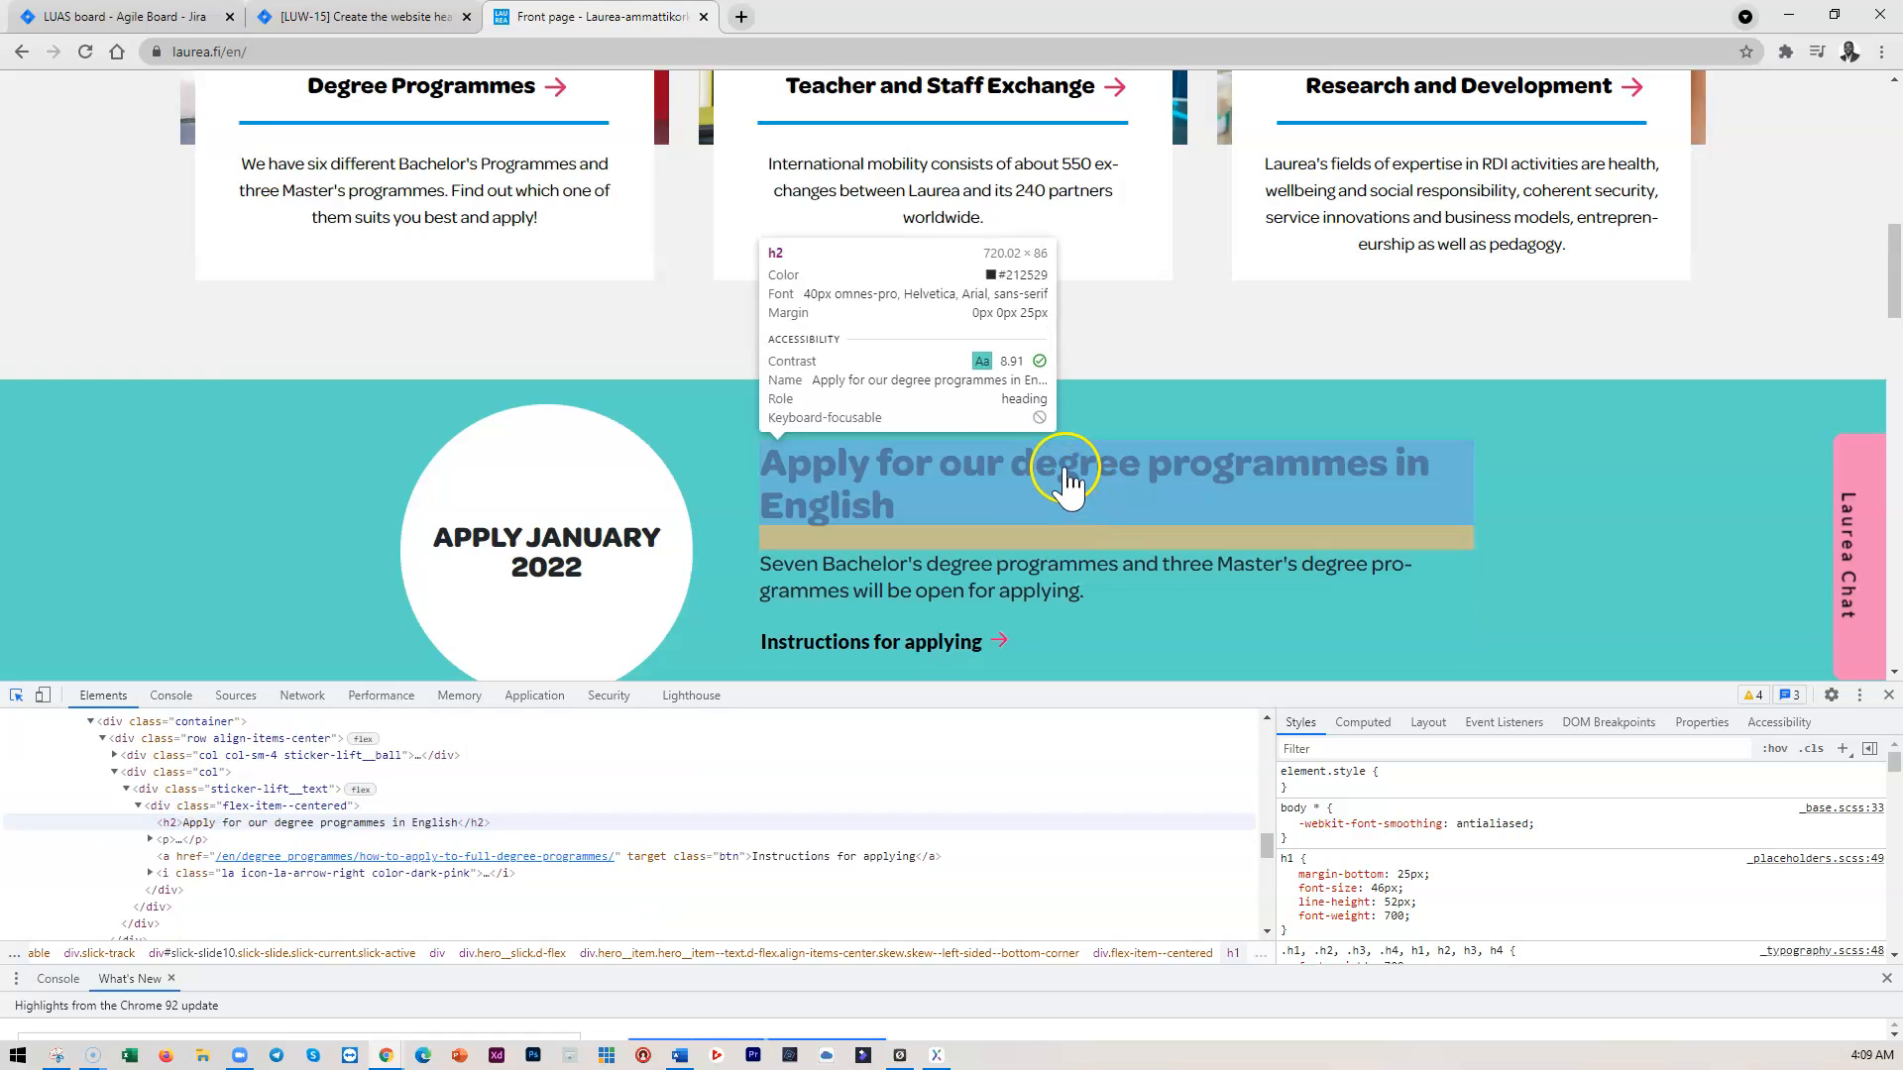
scroll(1068, 480, down, 4)
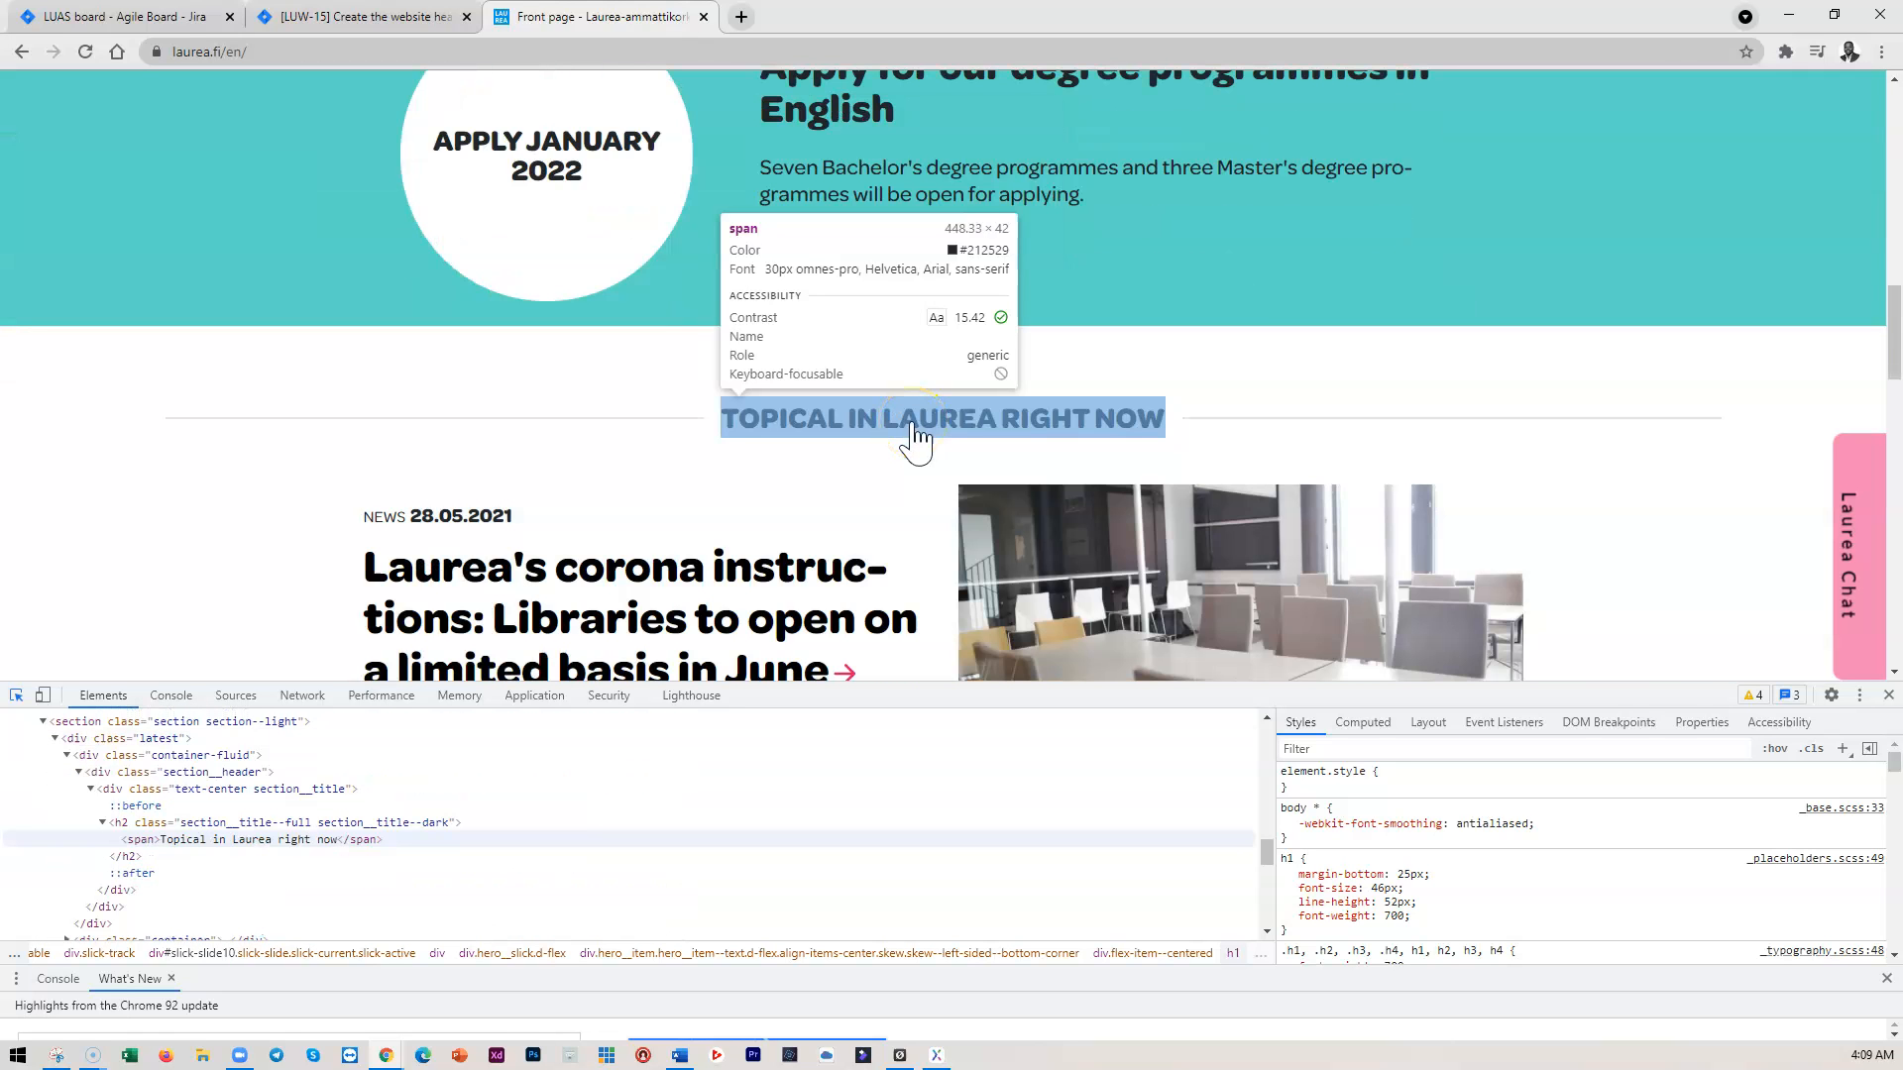
scroll(914, 436, down, 1)
click(602, 505)
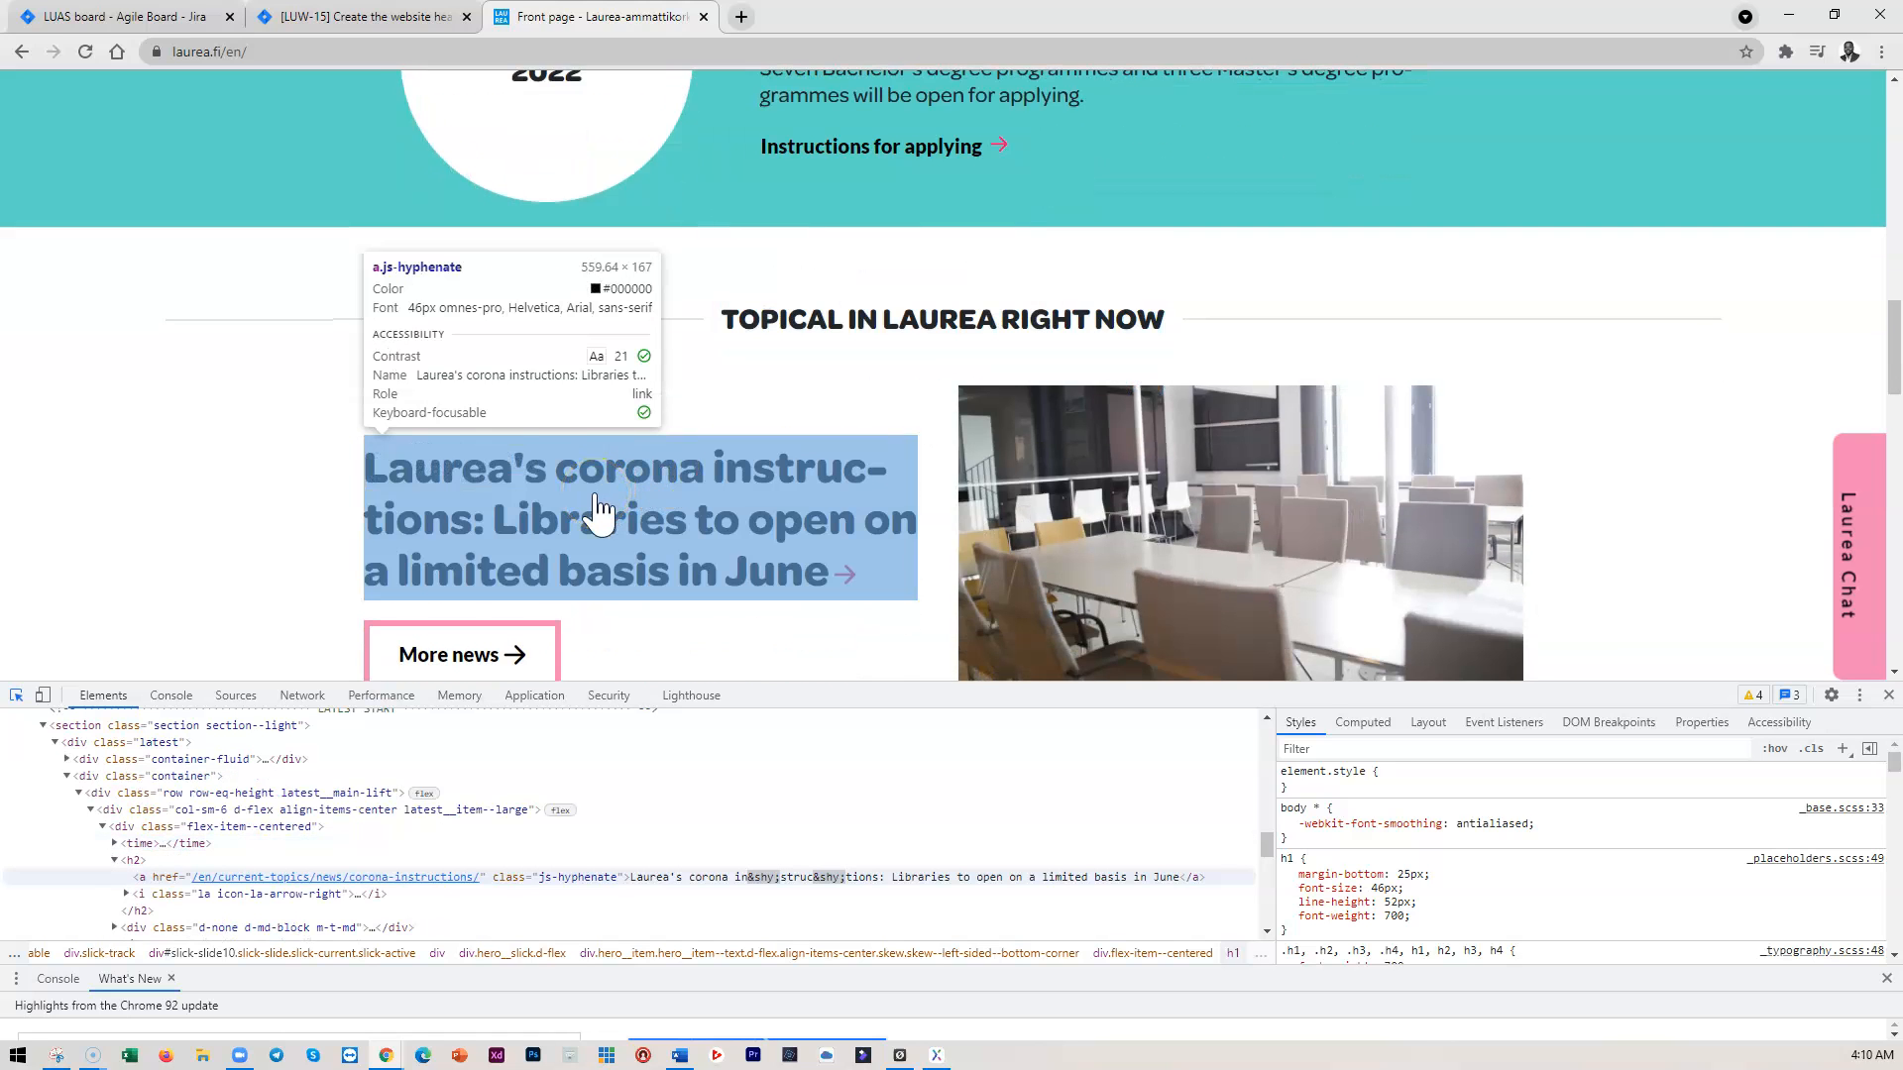
scroll(599, 511, down, 2)
click(544, 570)
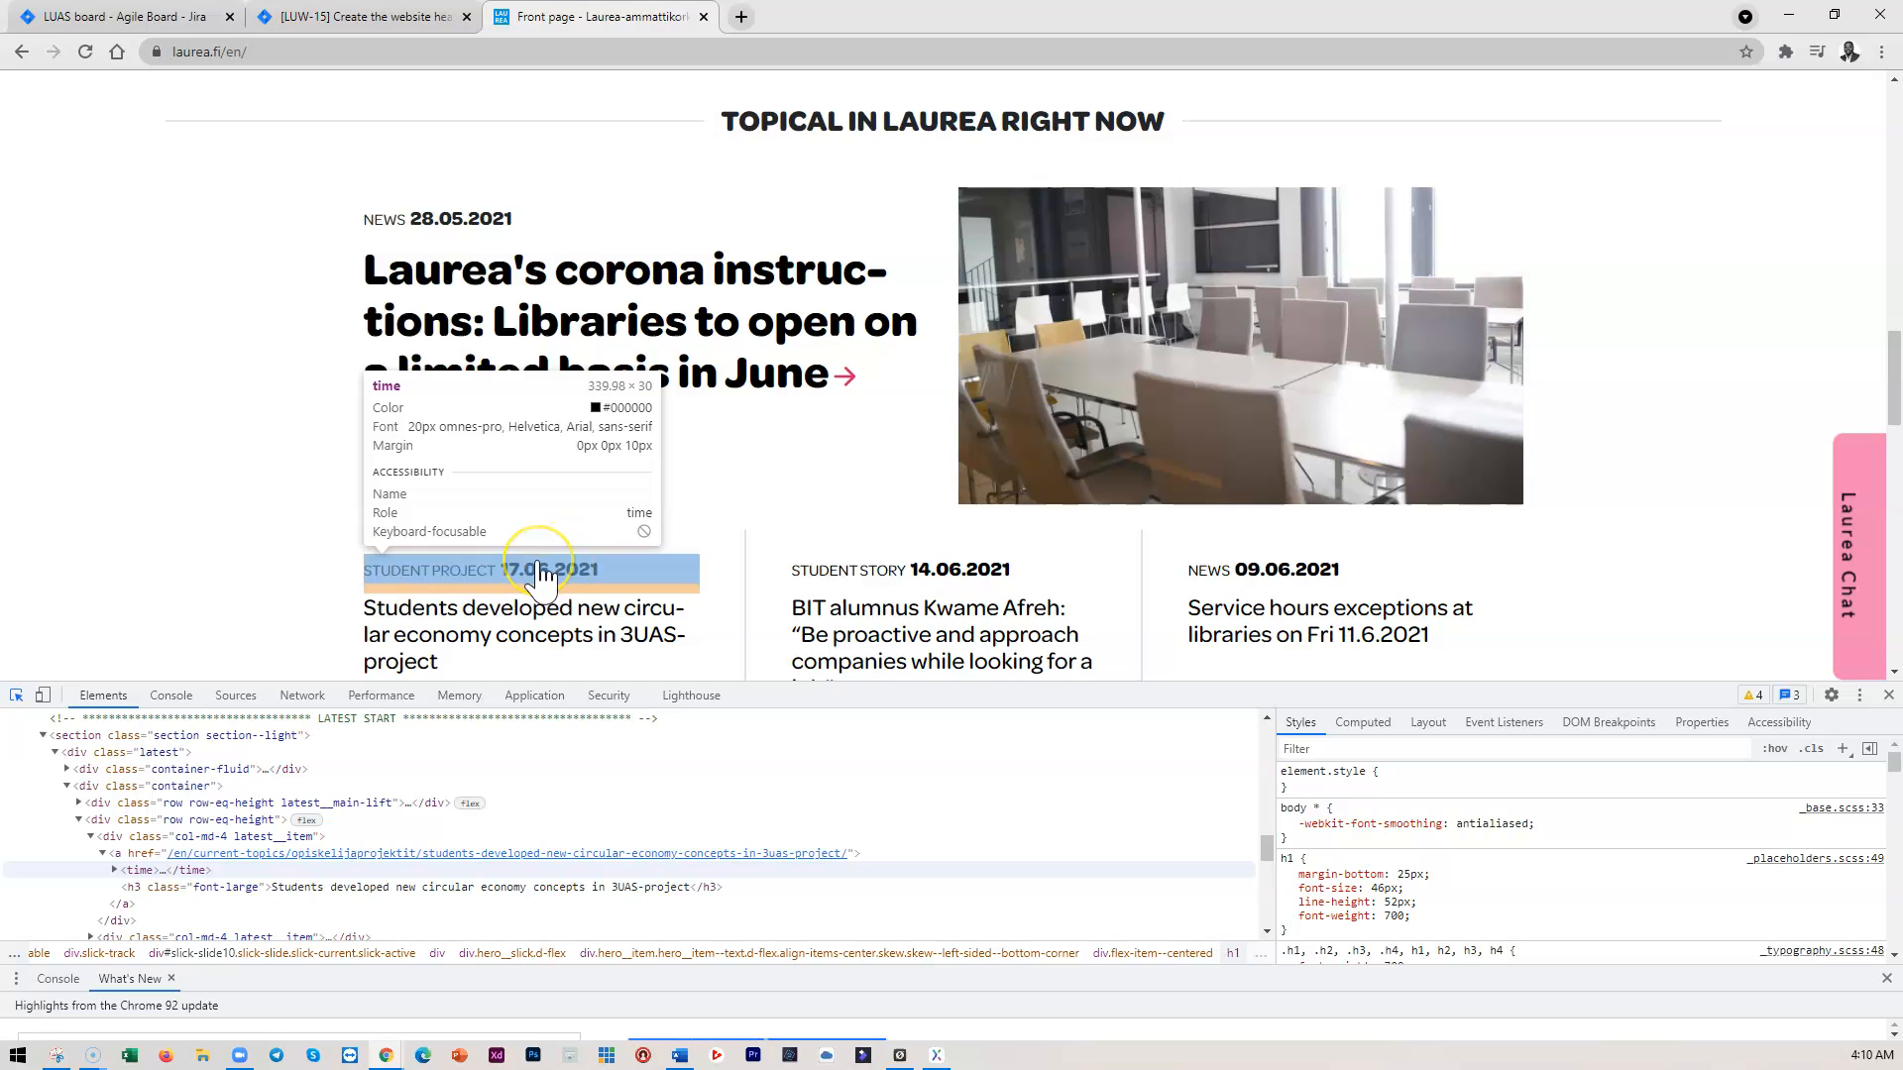
scroll(543, 573, down, 1)
click(525, 537)
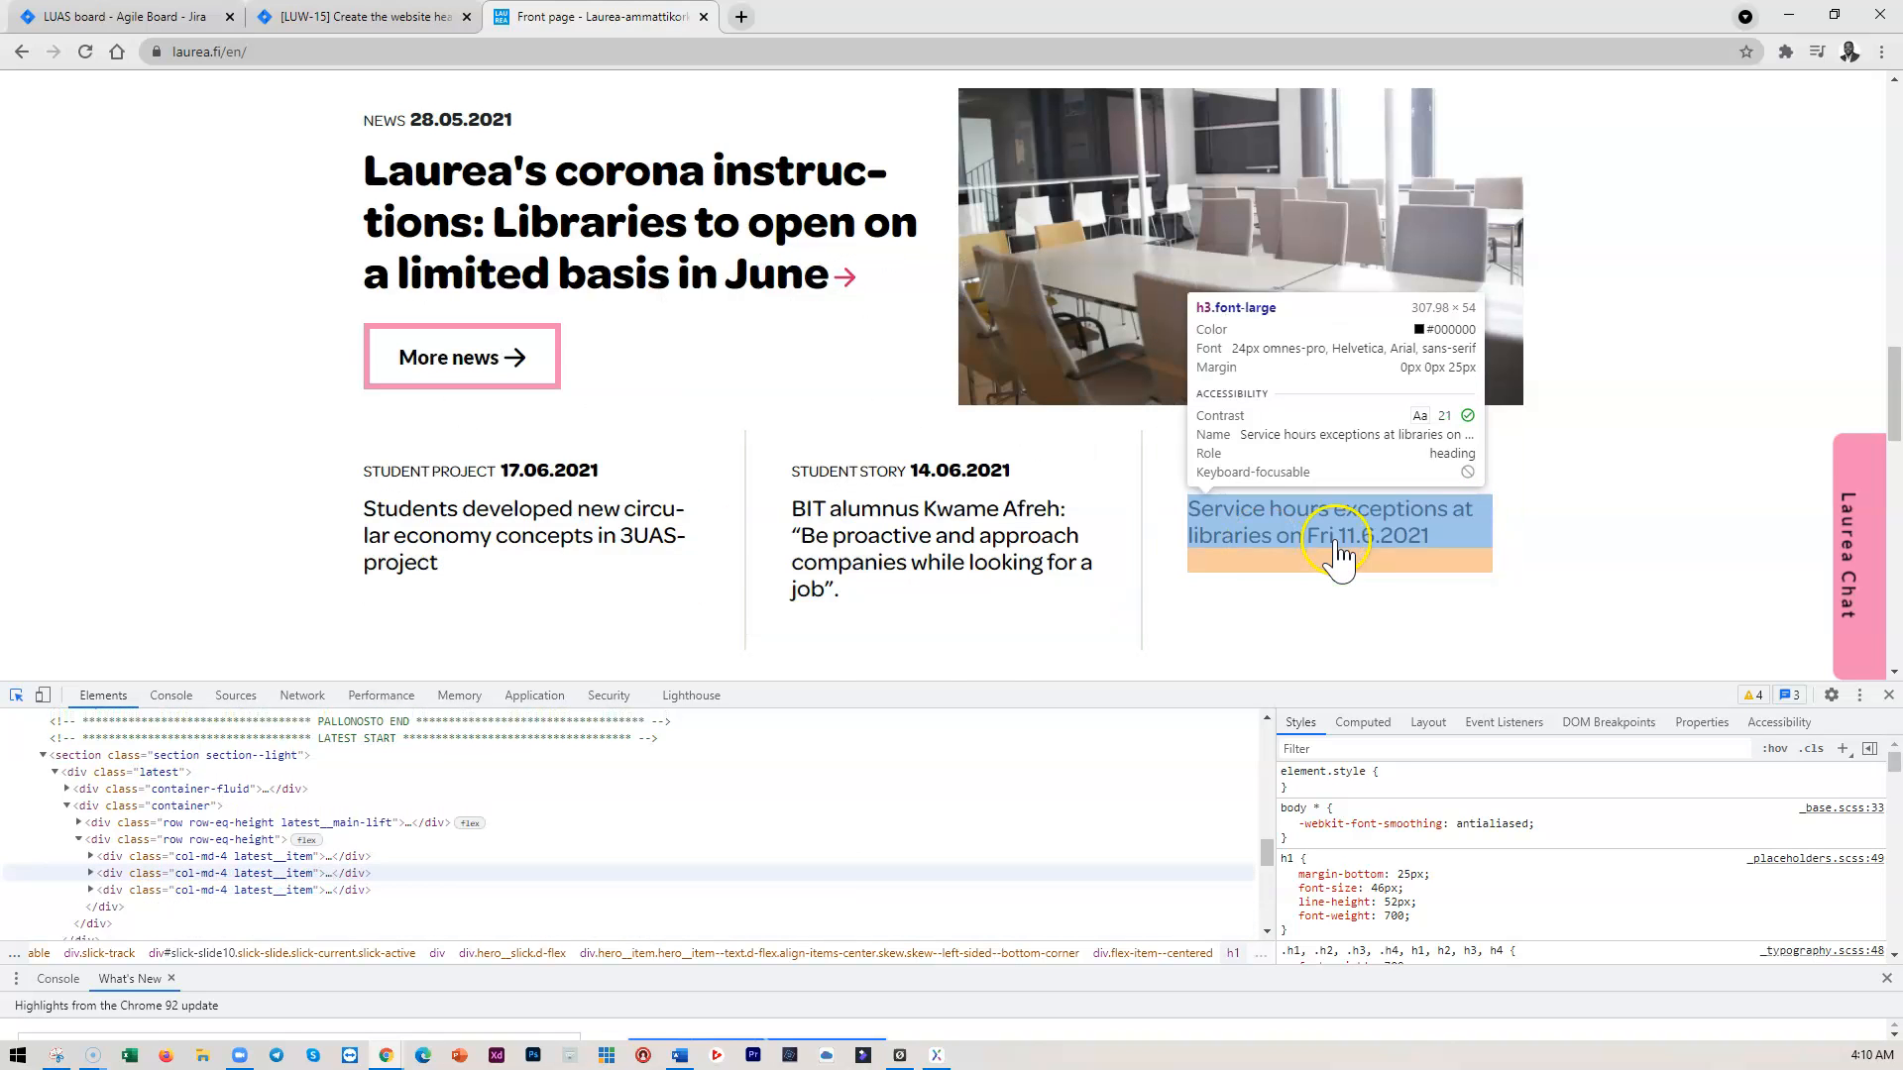
scroll(922, 560, up, 10)
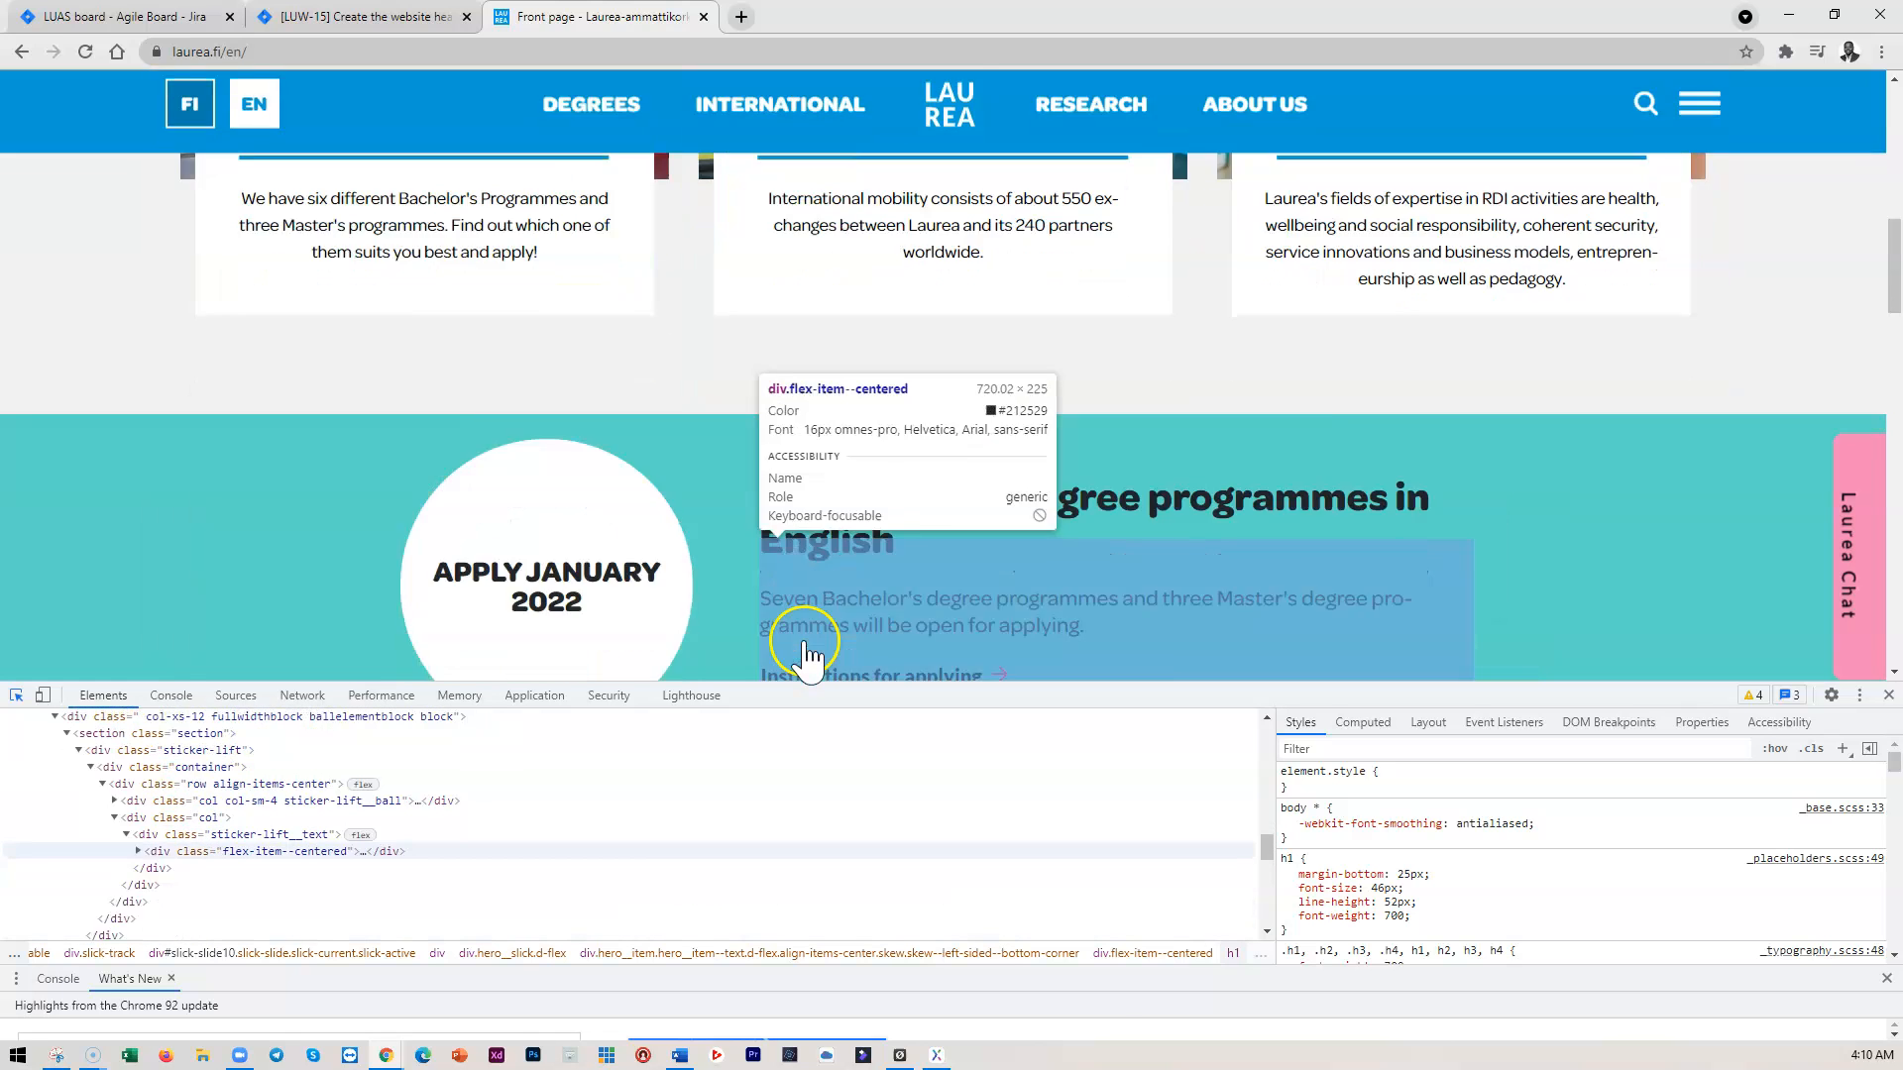
scroll(803, 650, down, 6)
scroll(813, 654, down, 8)
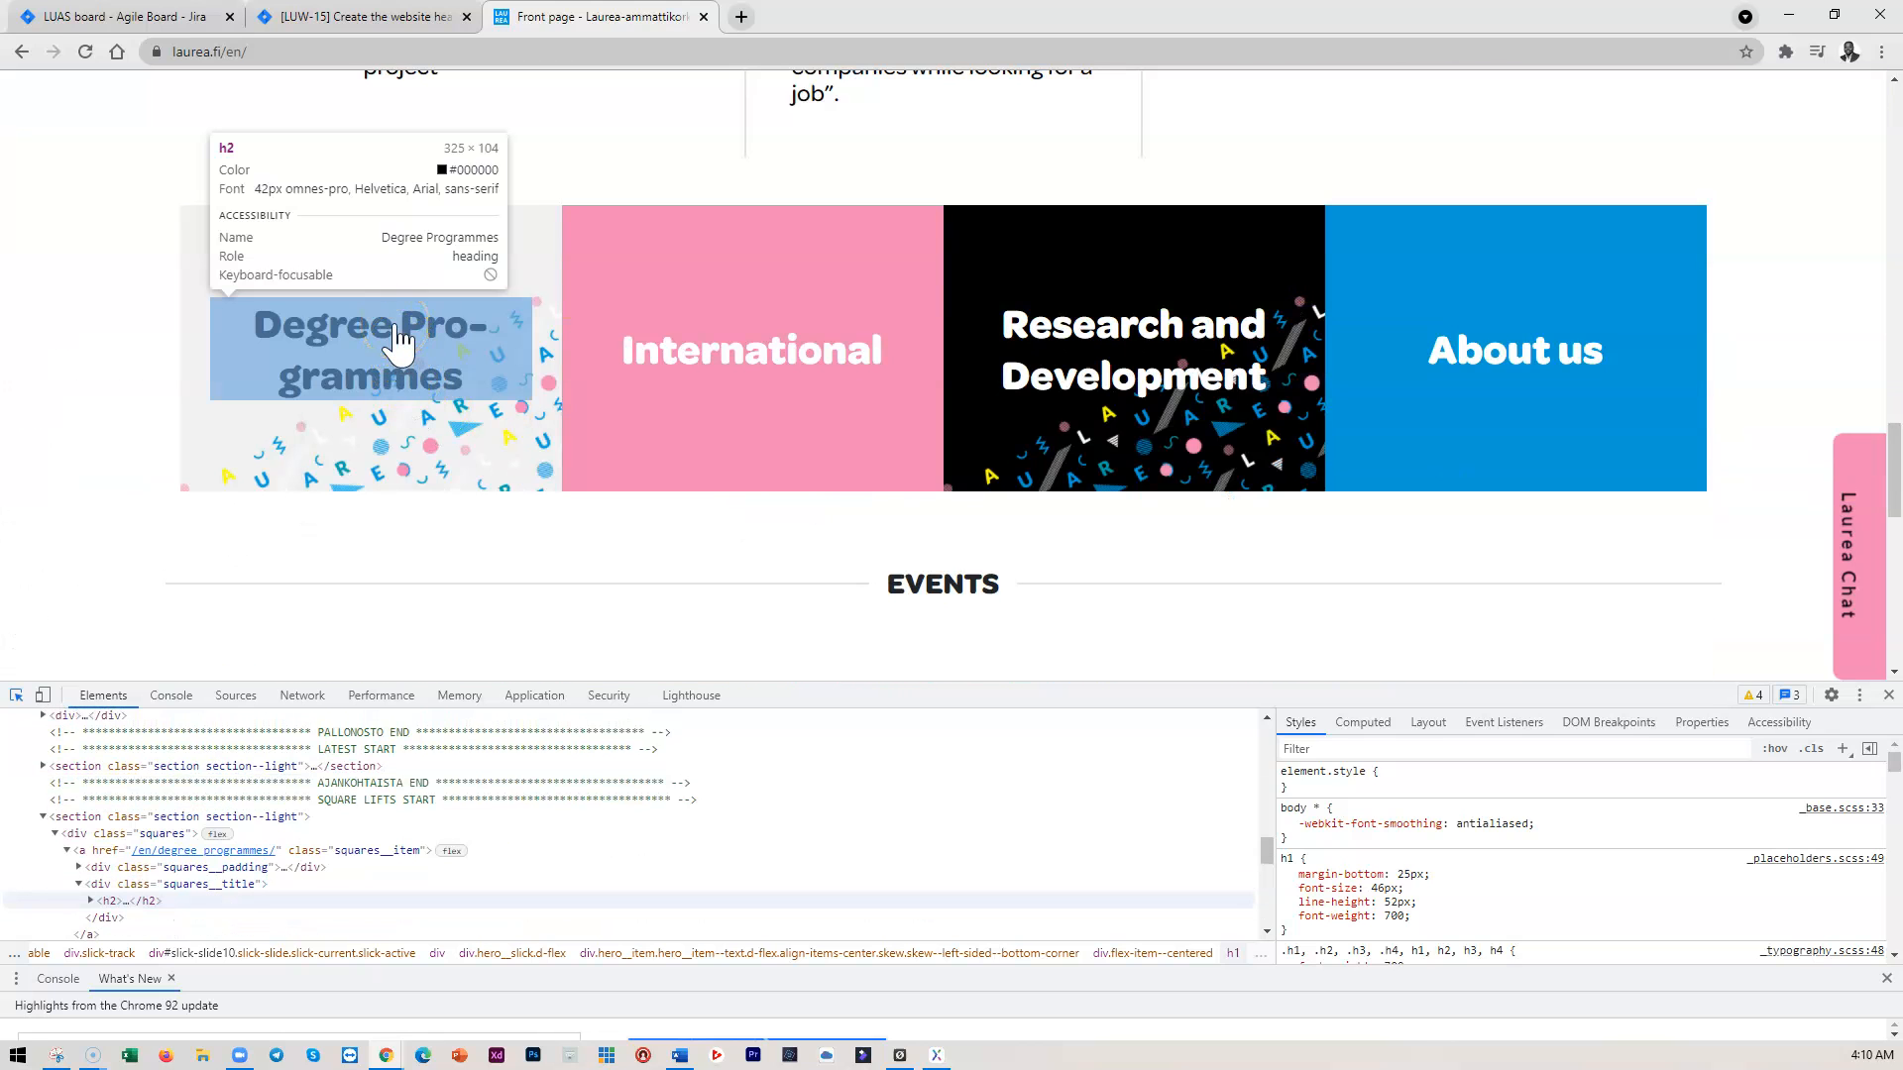
scroll(905, 496, down, 3)
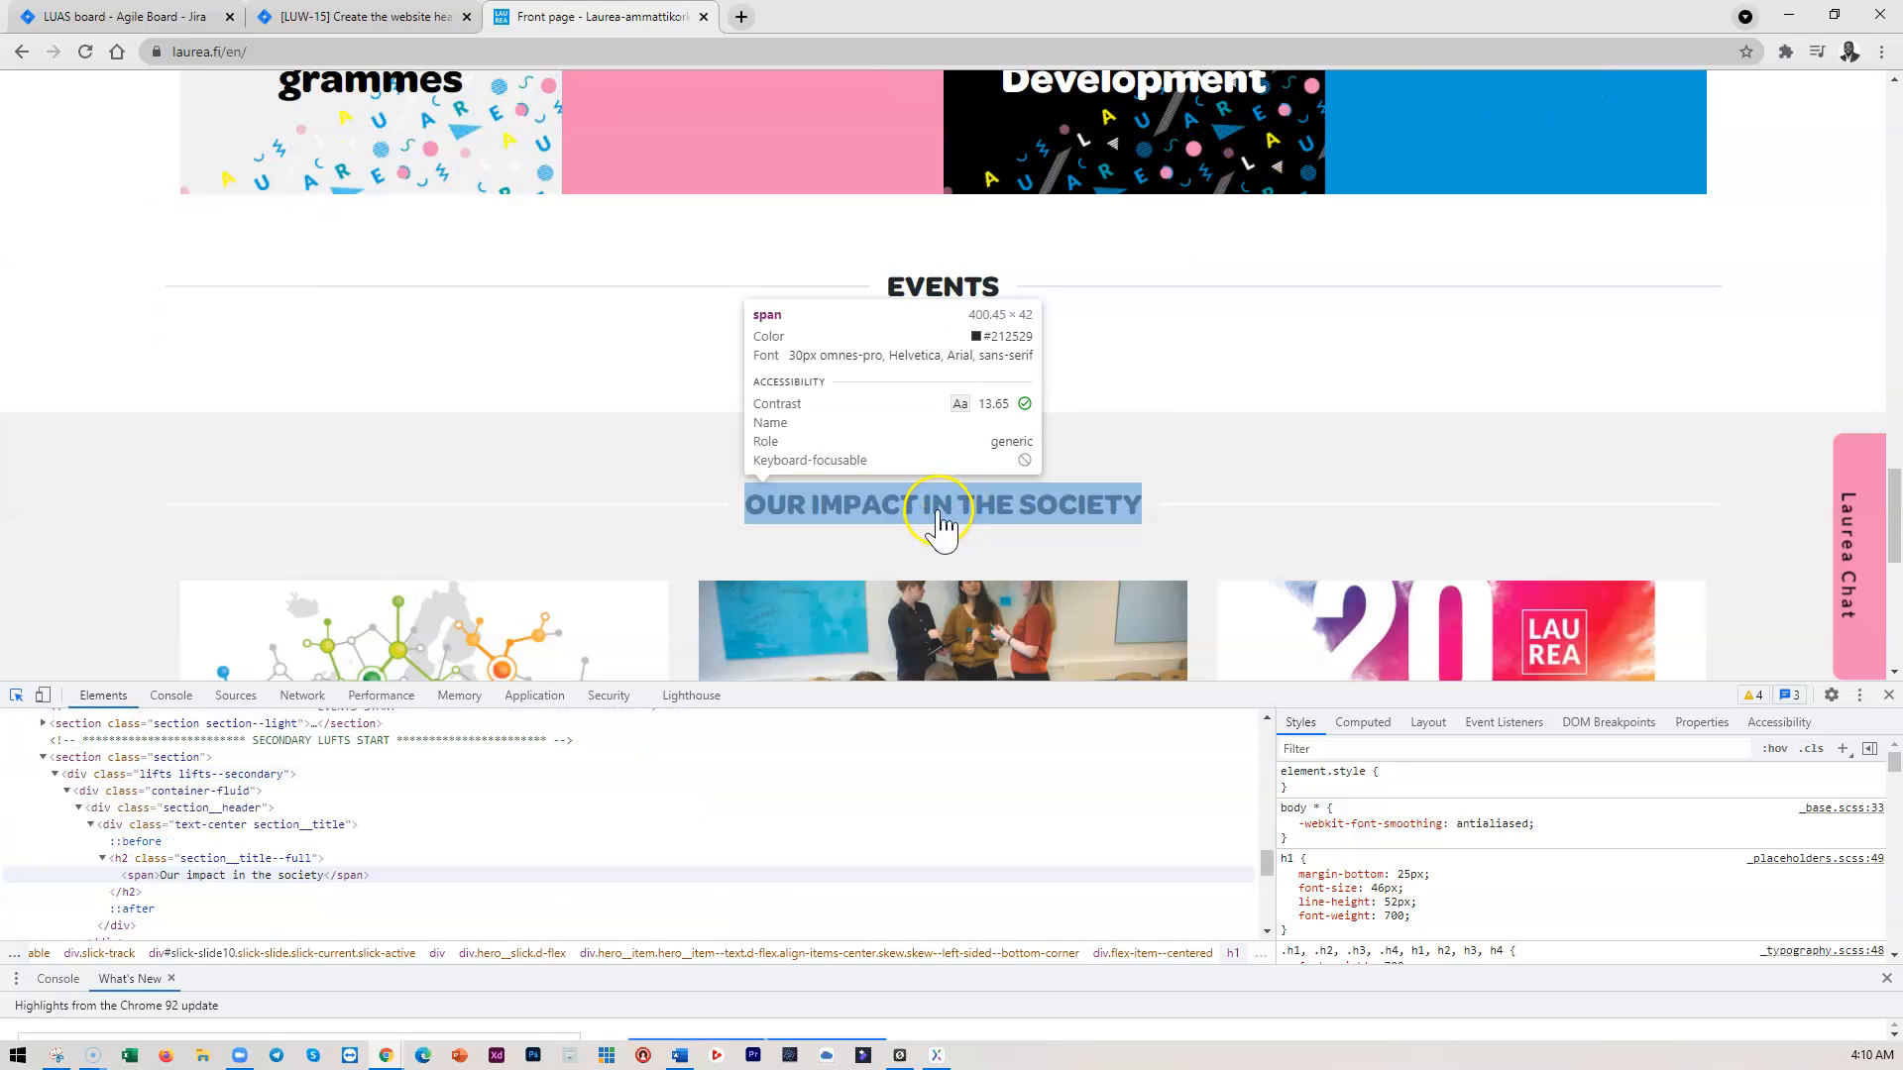
scroll(940, 526, down, 3)
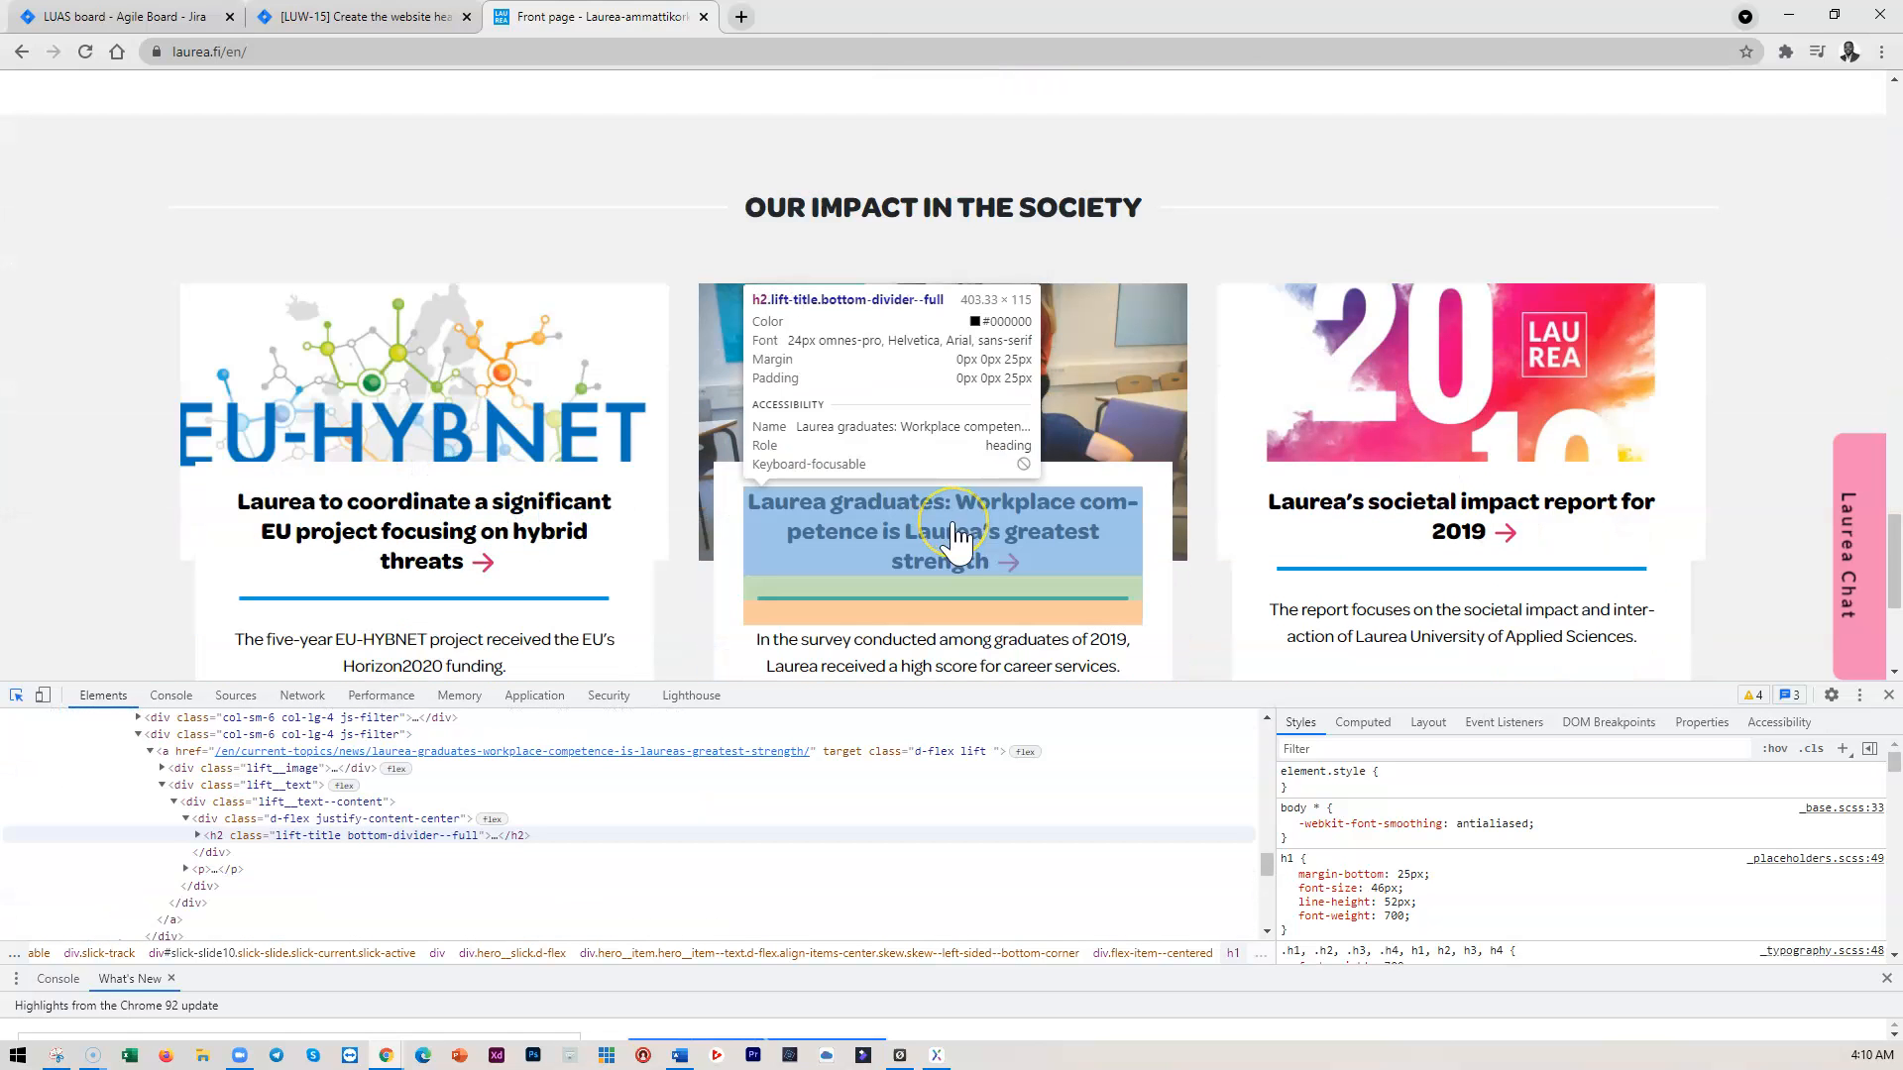
scroll(956, 540, down, 3)
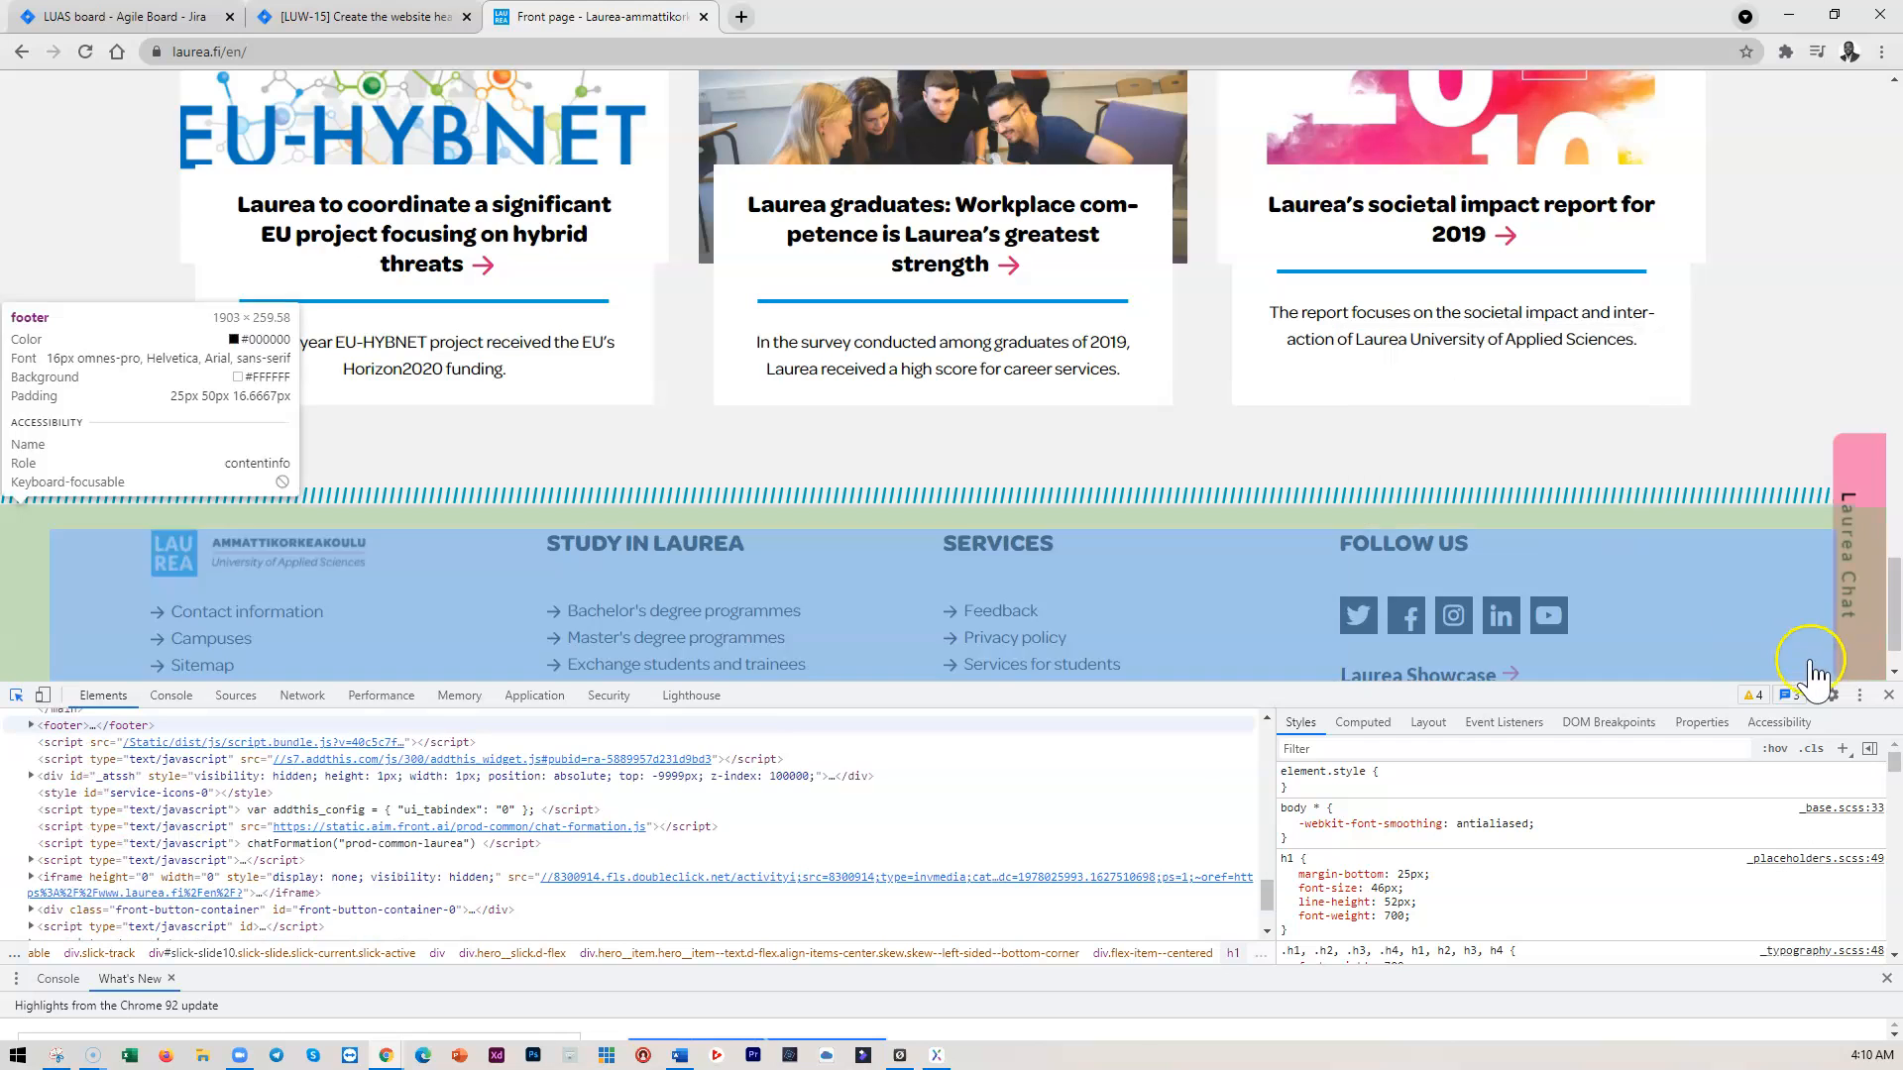
Close DevTools and return to the Axure prototype
click(1888, 696)
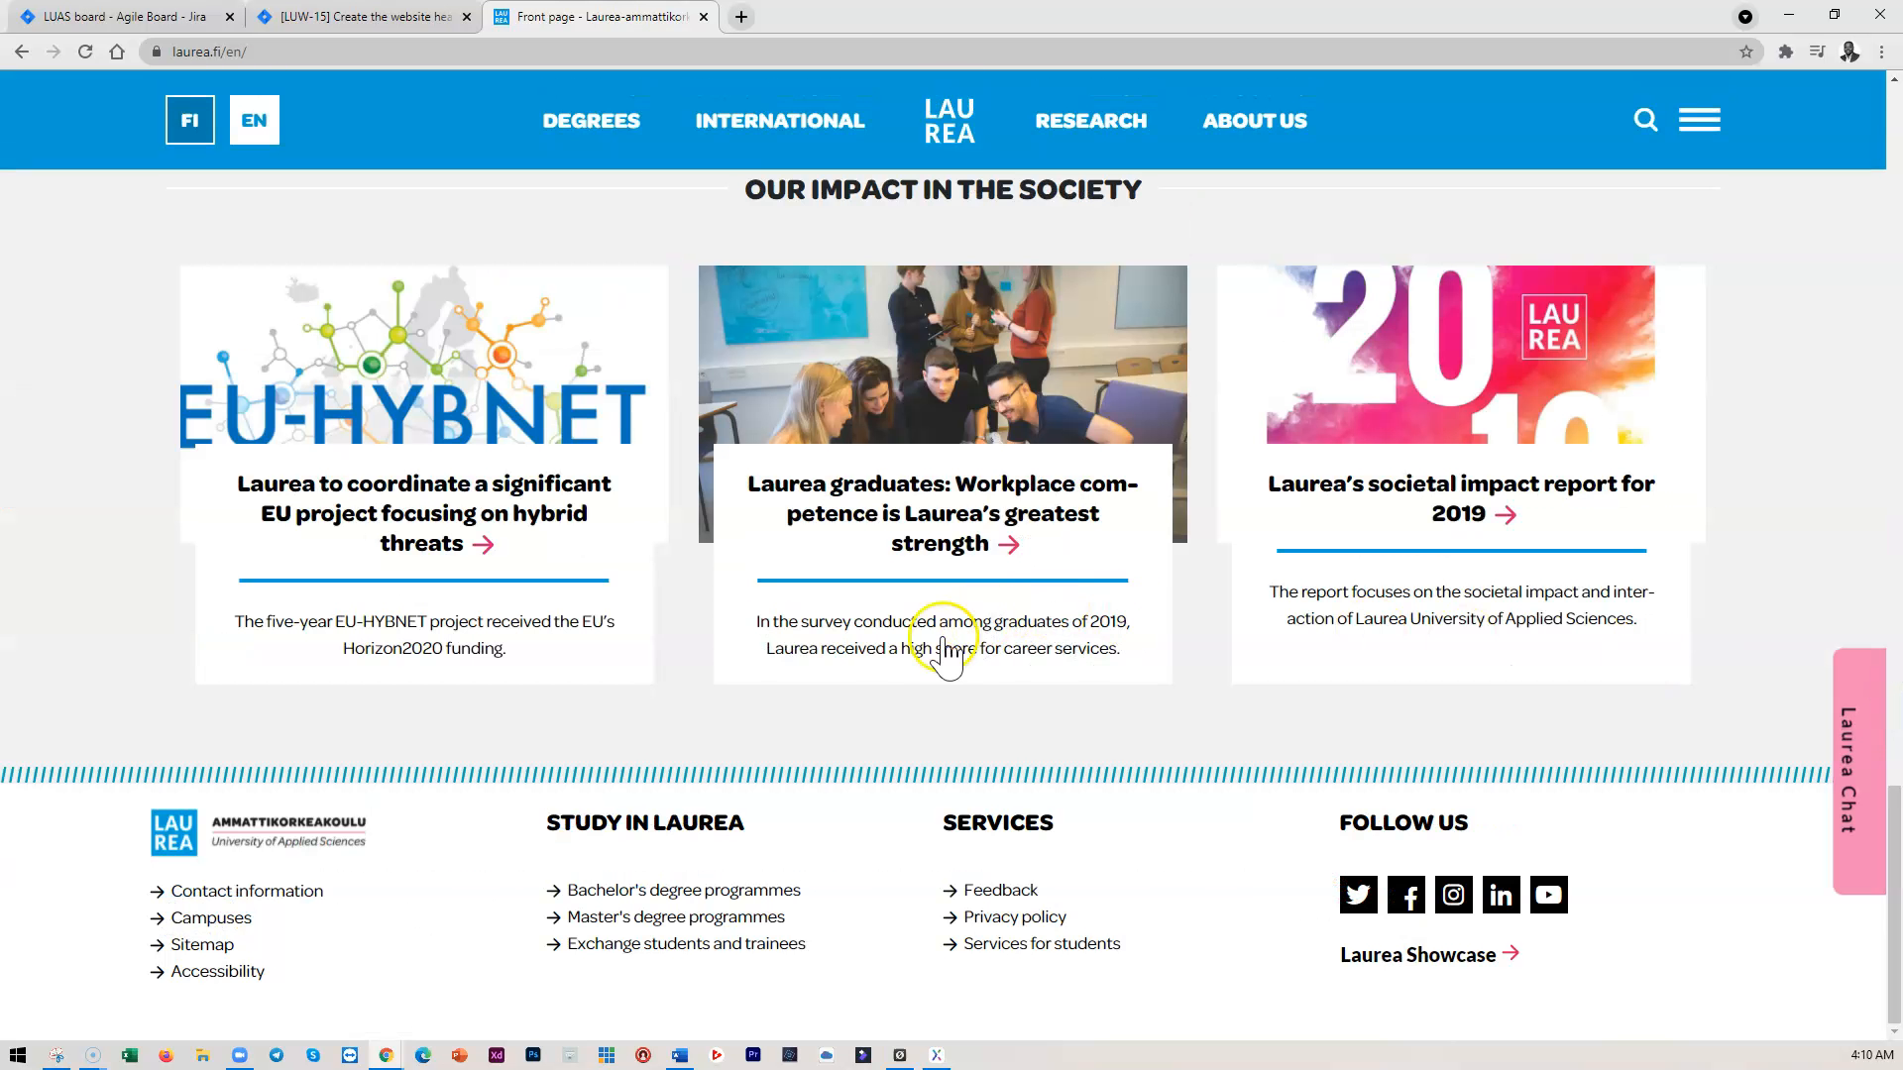
scroll(902, 658, up, 3)
scroll(918, 659, up, 7)
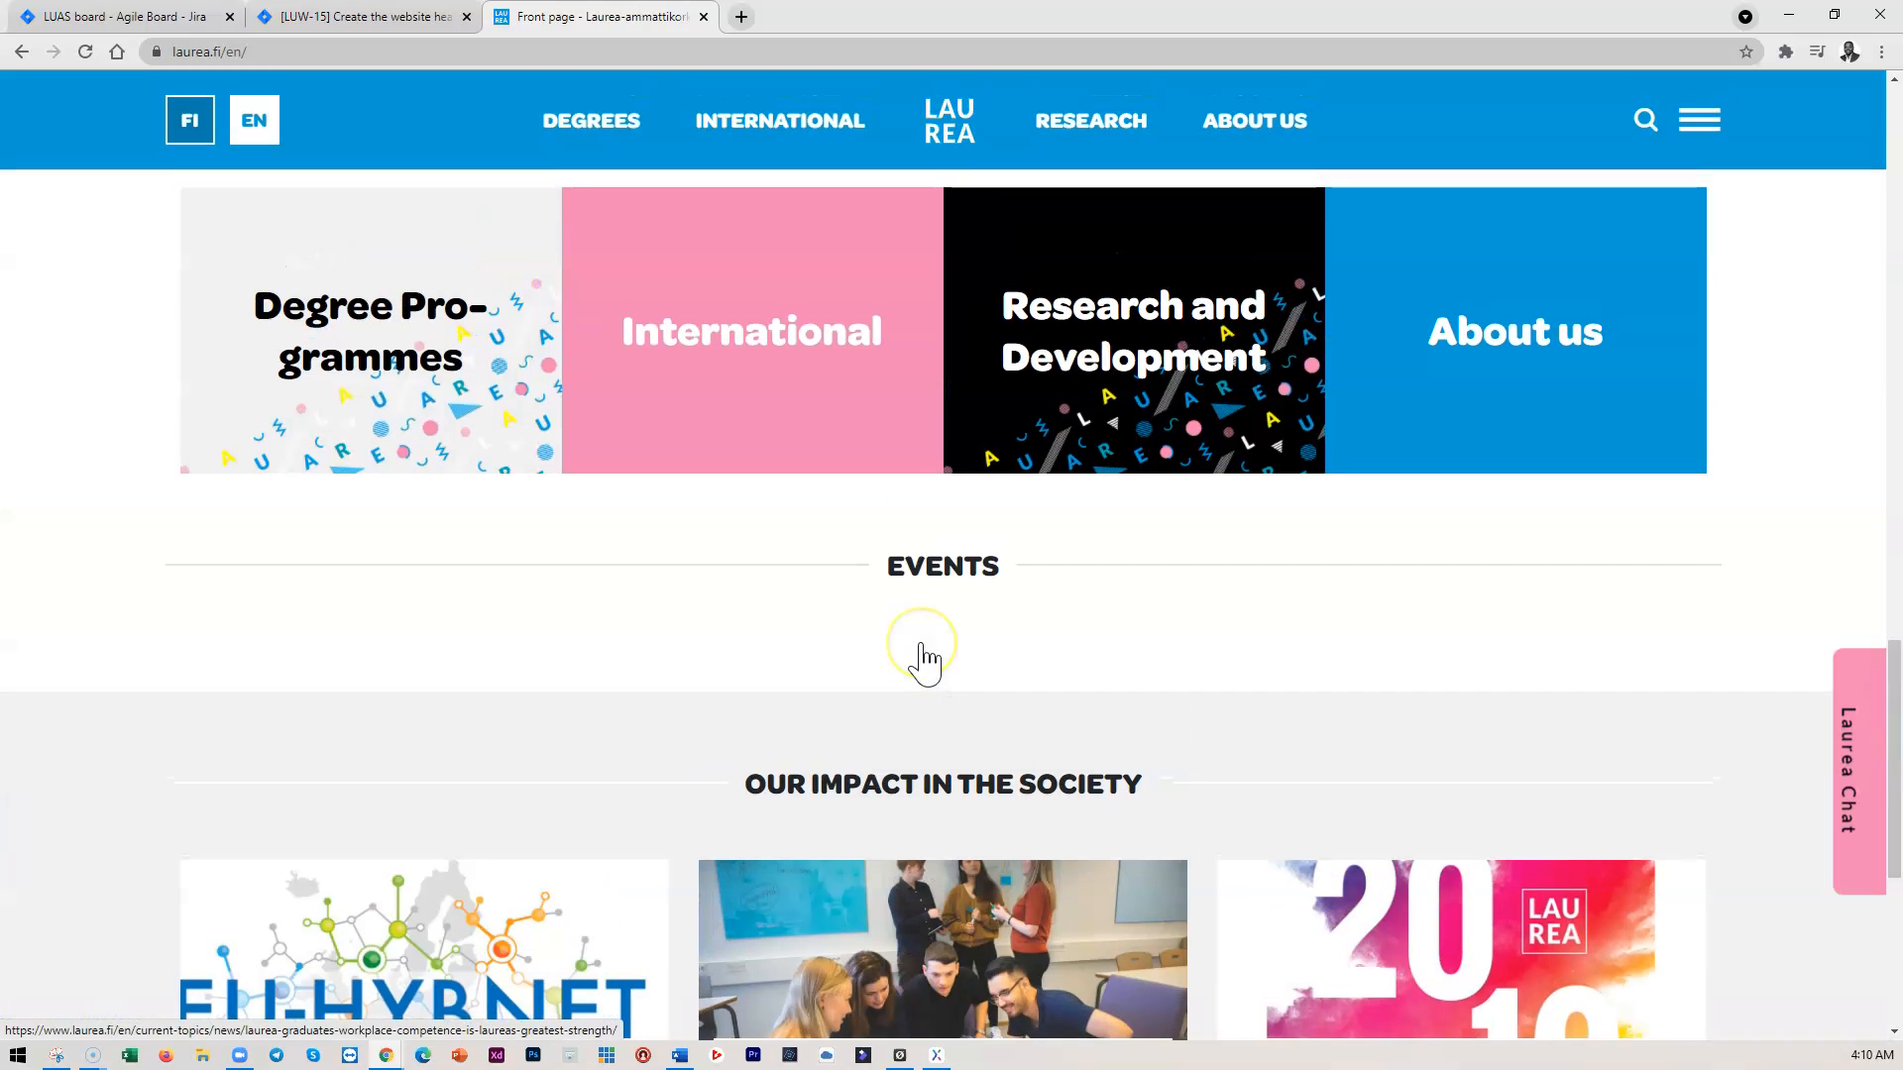
scroll(926, 644, up, 3)
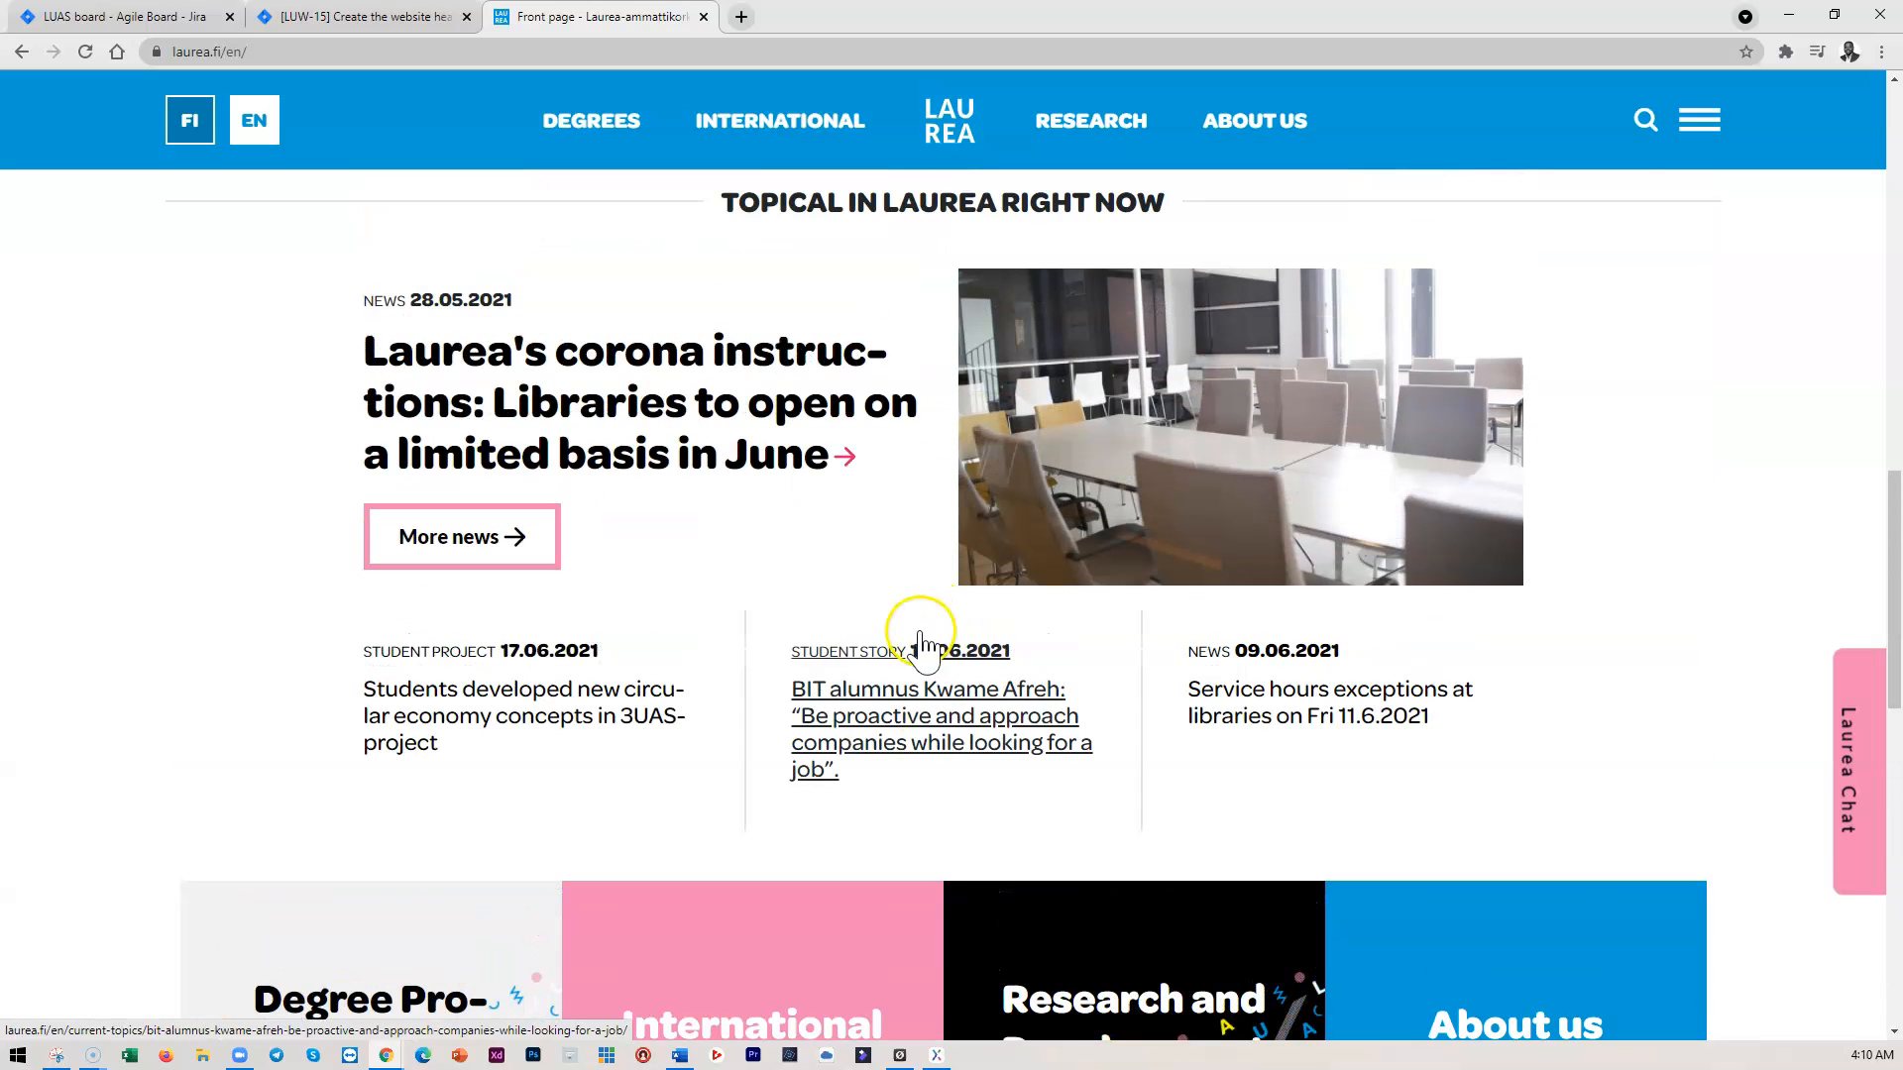
click(932, 1056)
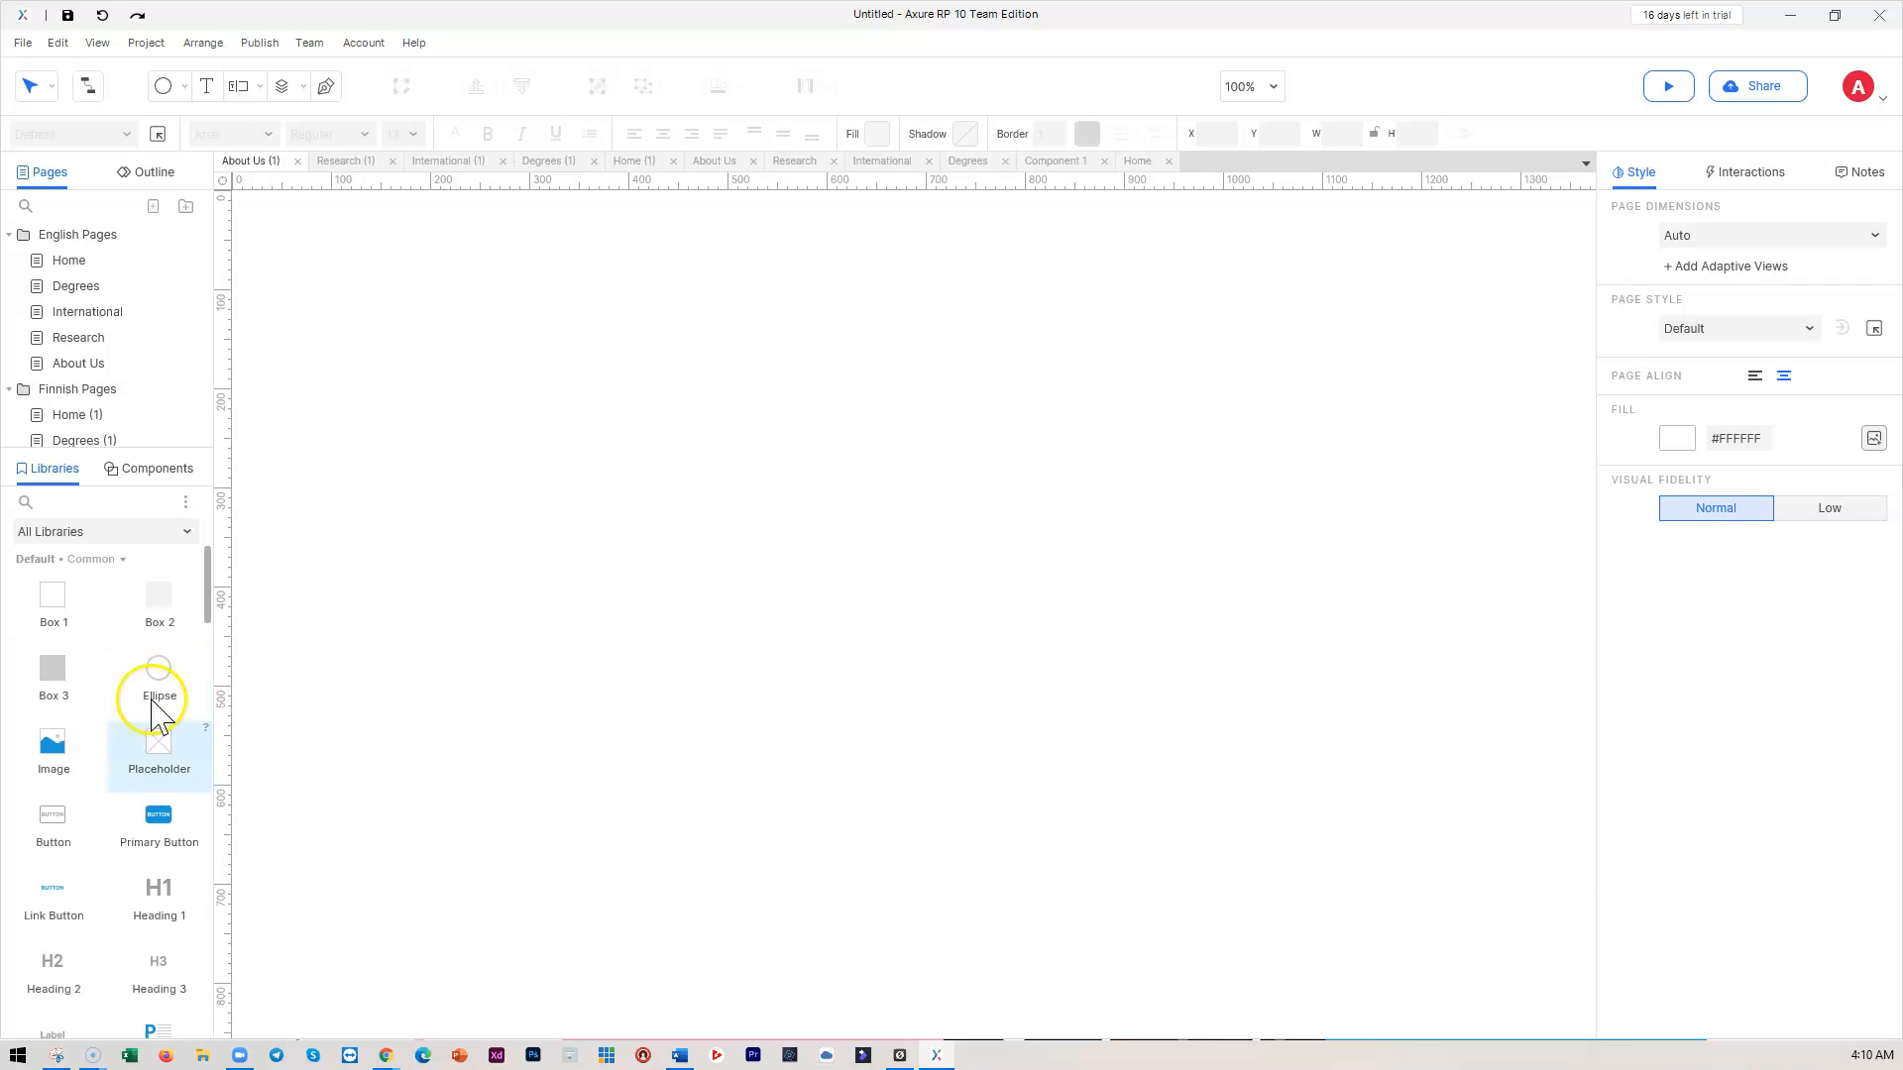
Collapse and re-expand the English Pages folder, then open its Home page
scroll(124, 765, down, 3)
scroll(124, 766, up, 3)
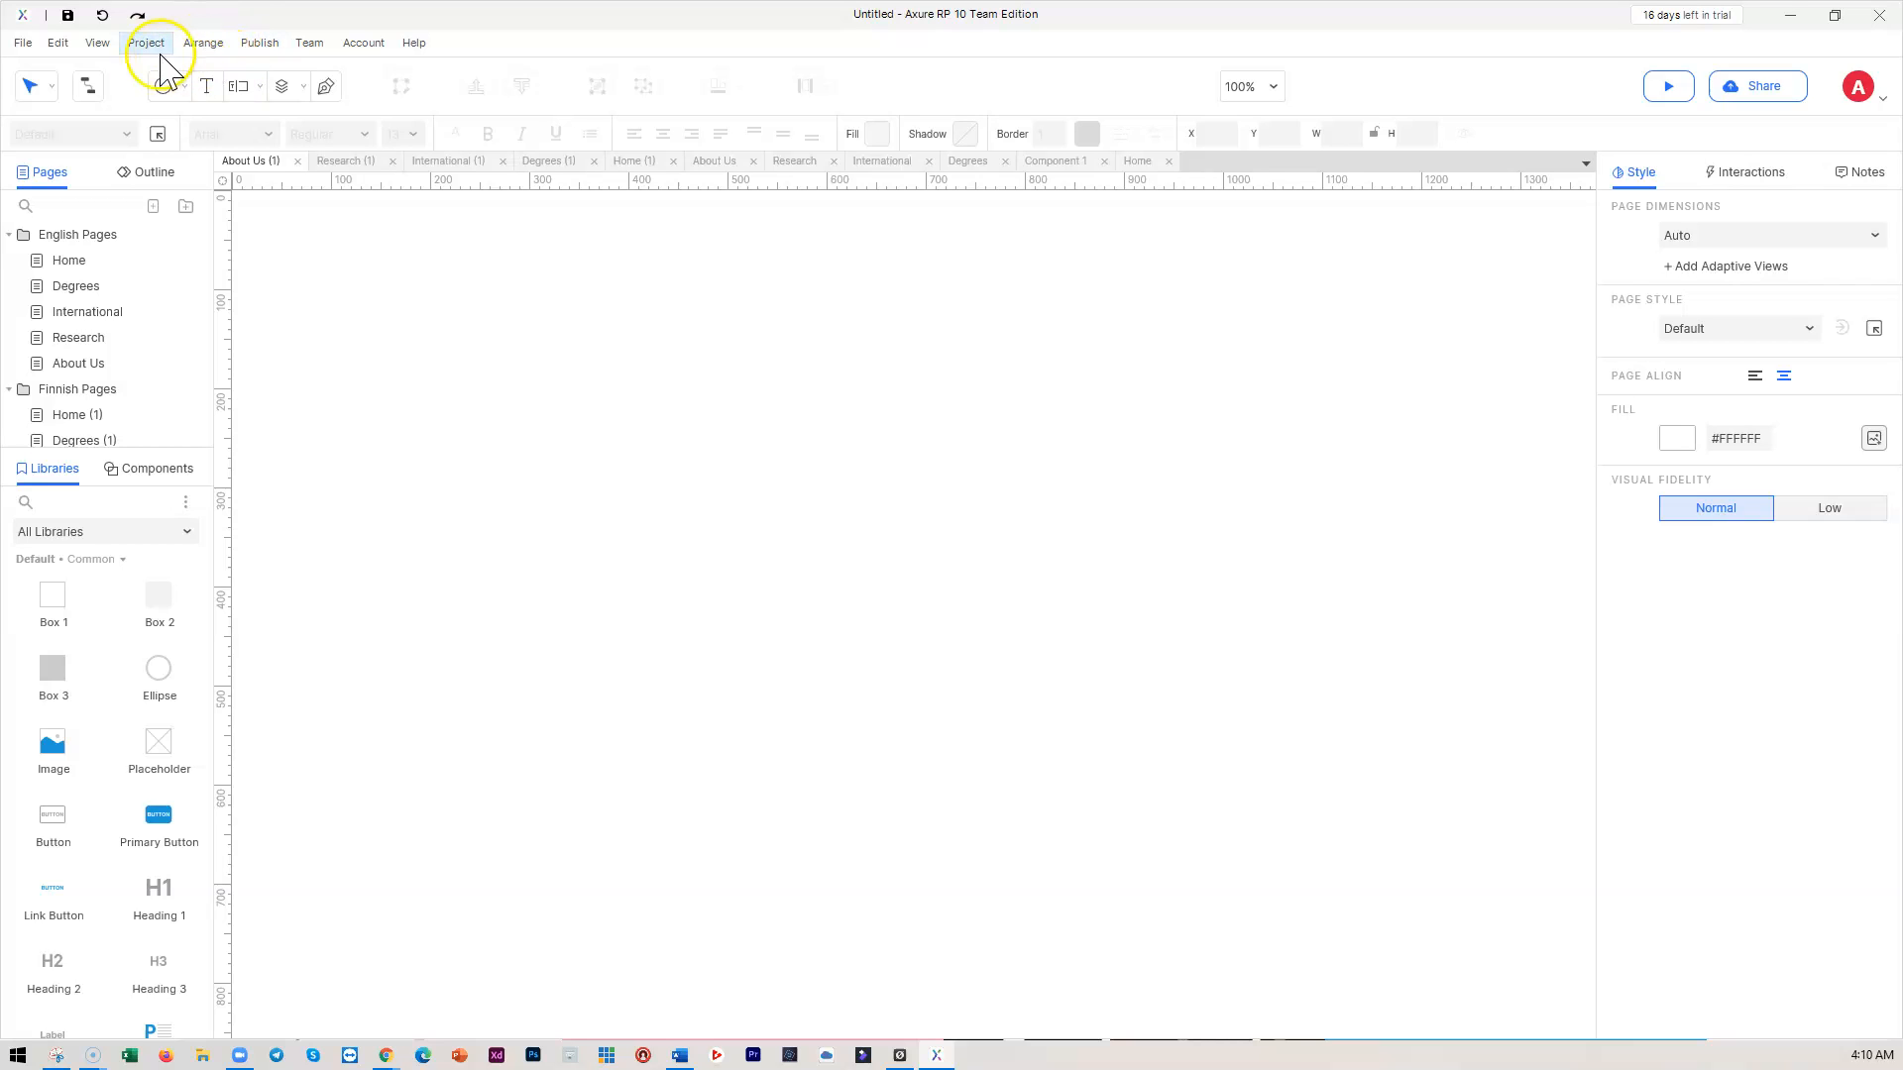
scroll(591, 447, up, 5)
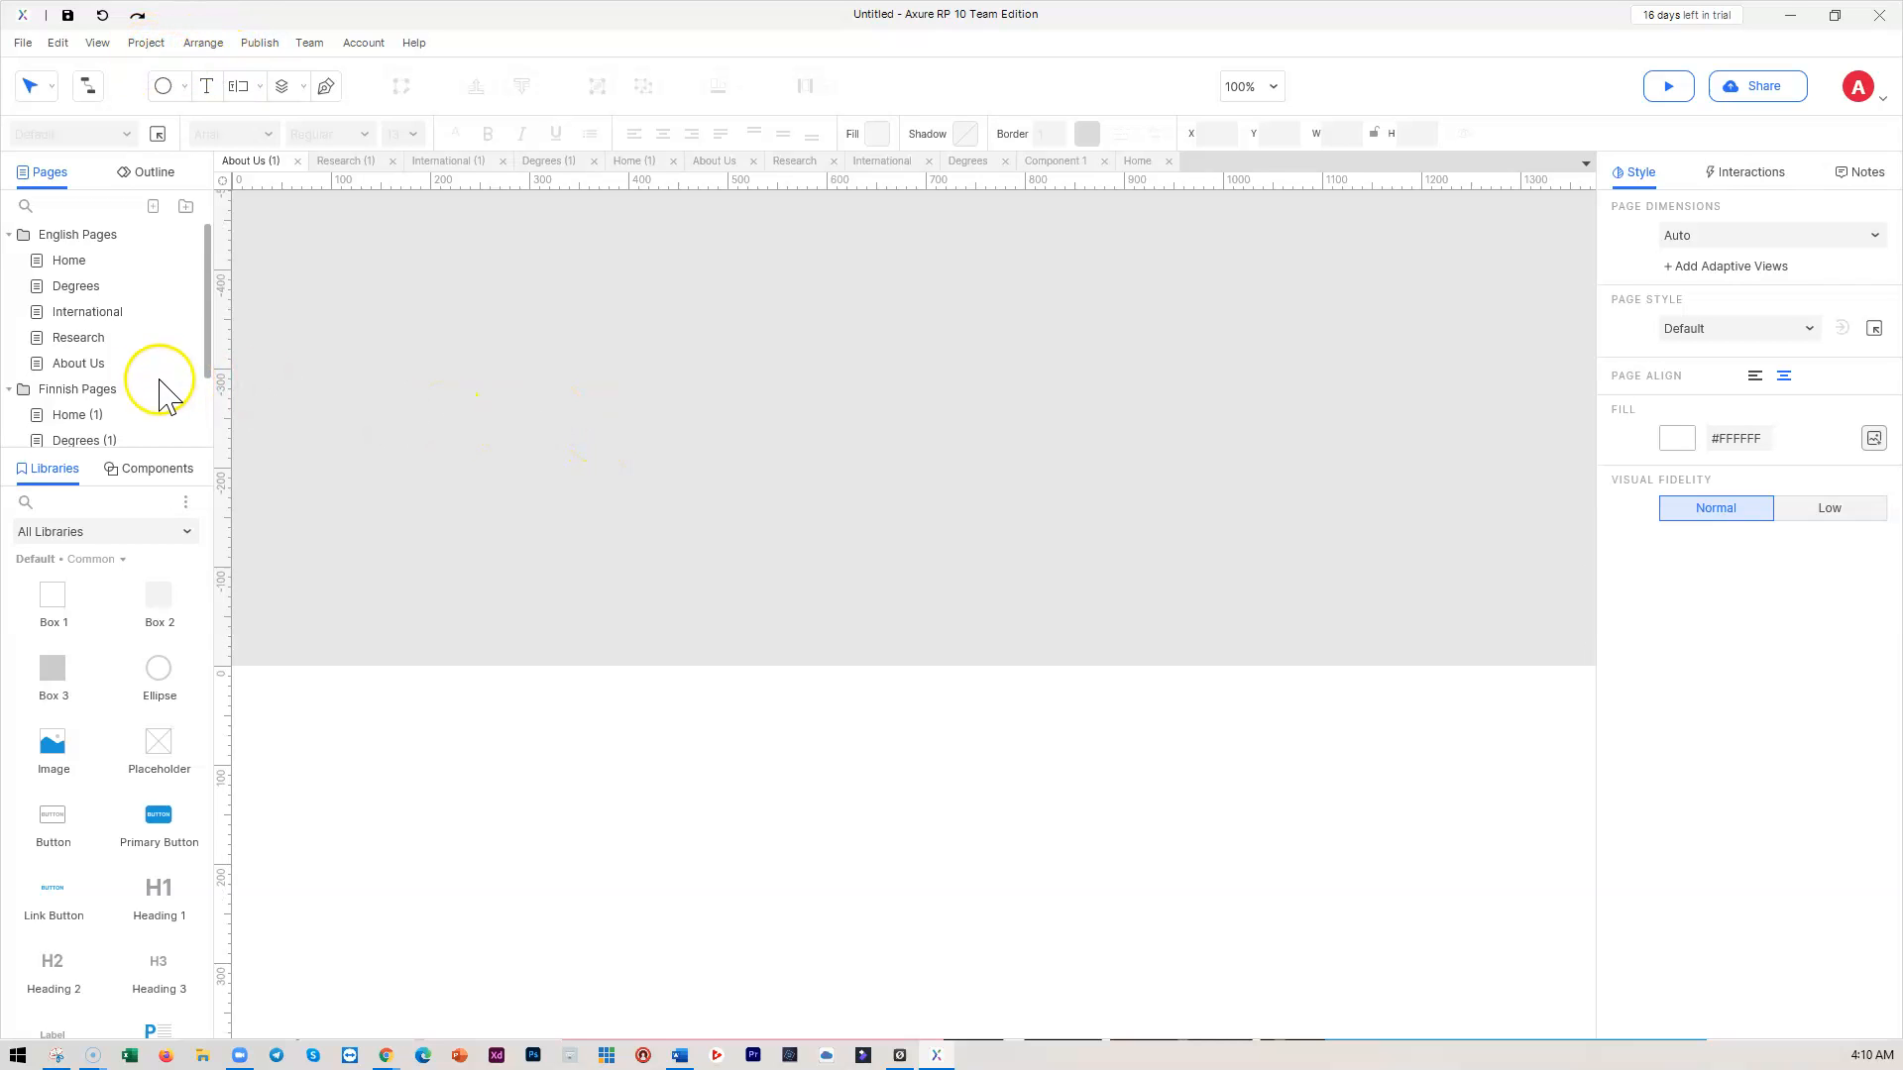
scroll(124, 374, down, 2)
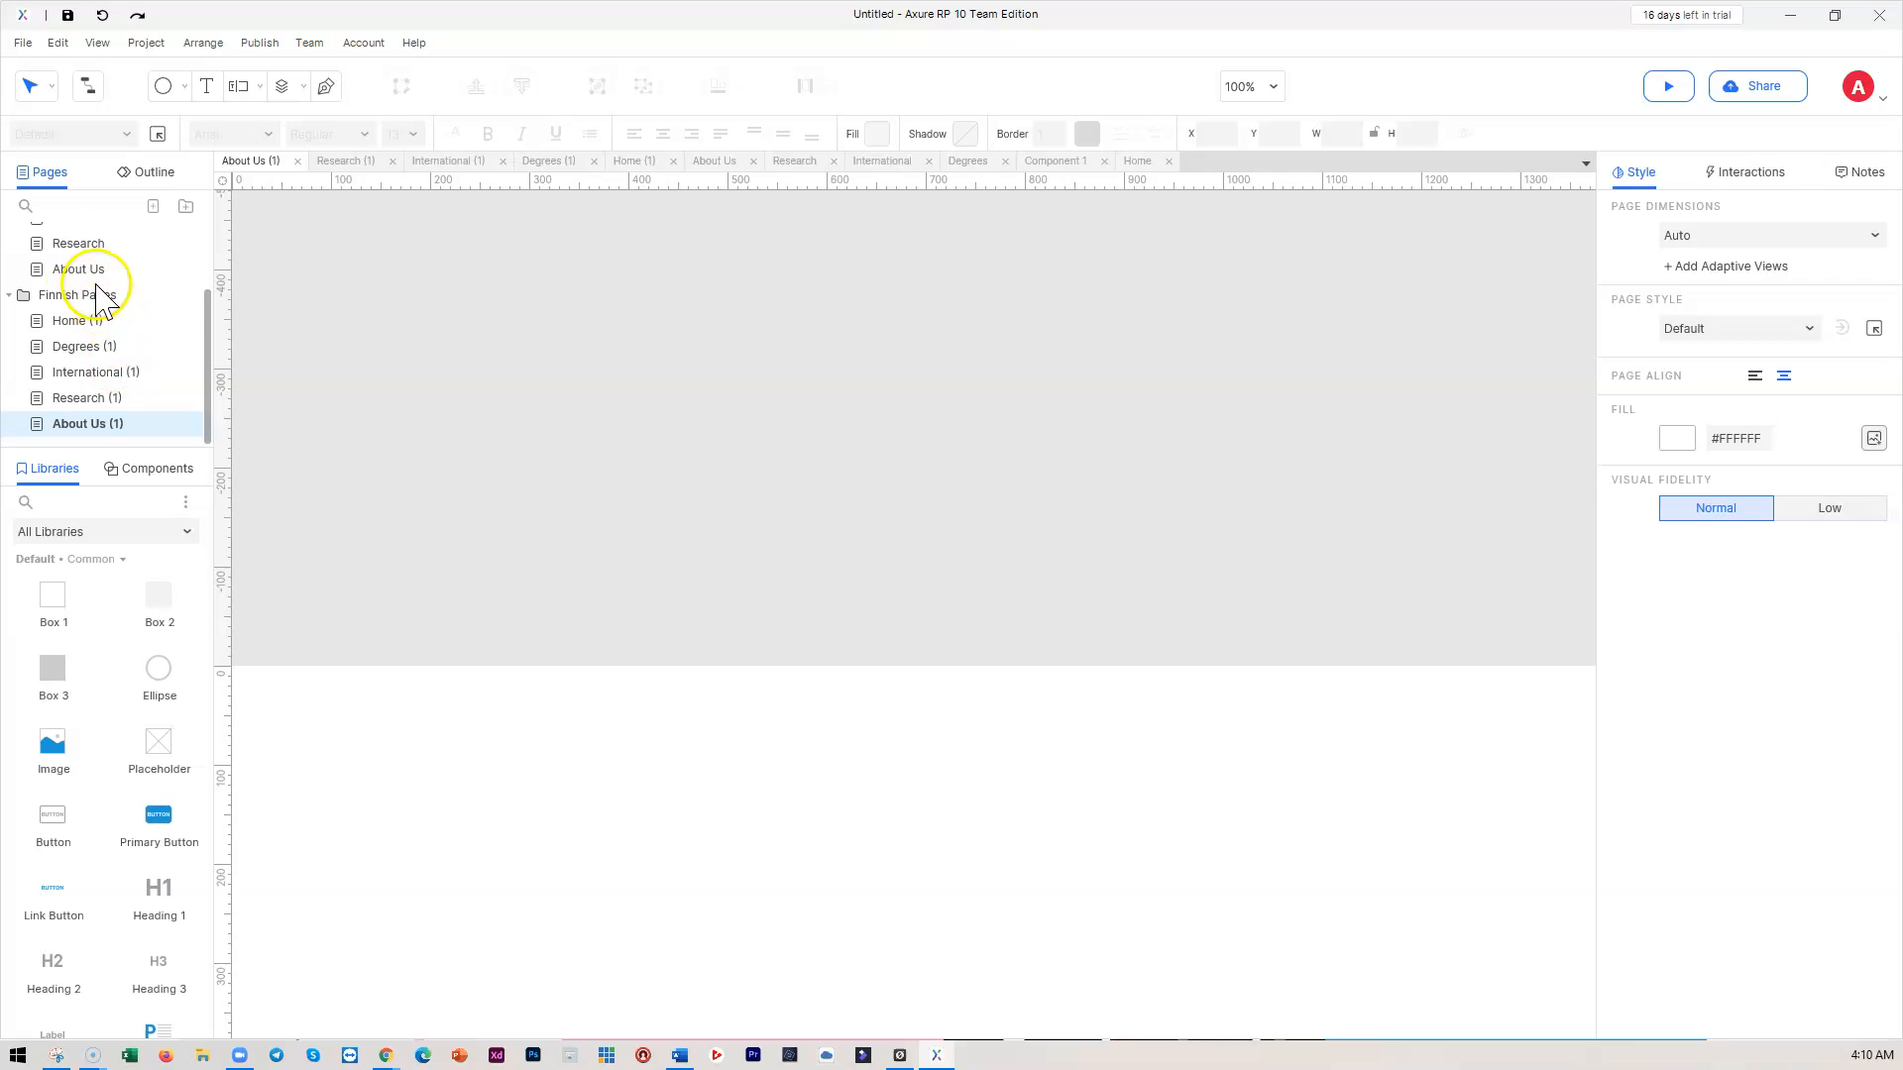
scroll(38, 259, up, 2)
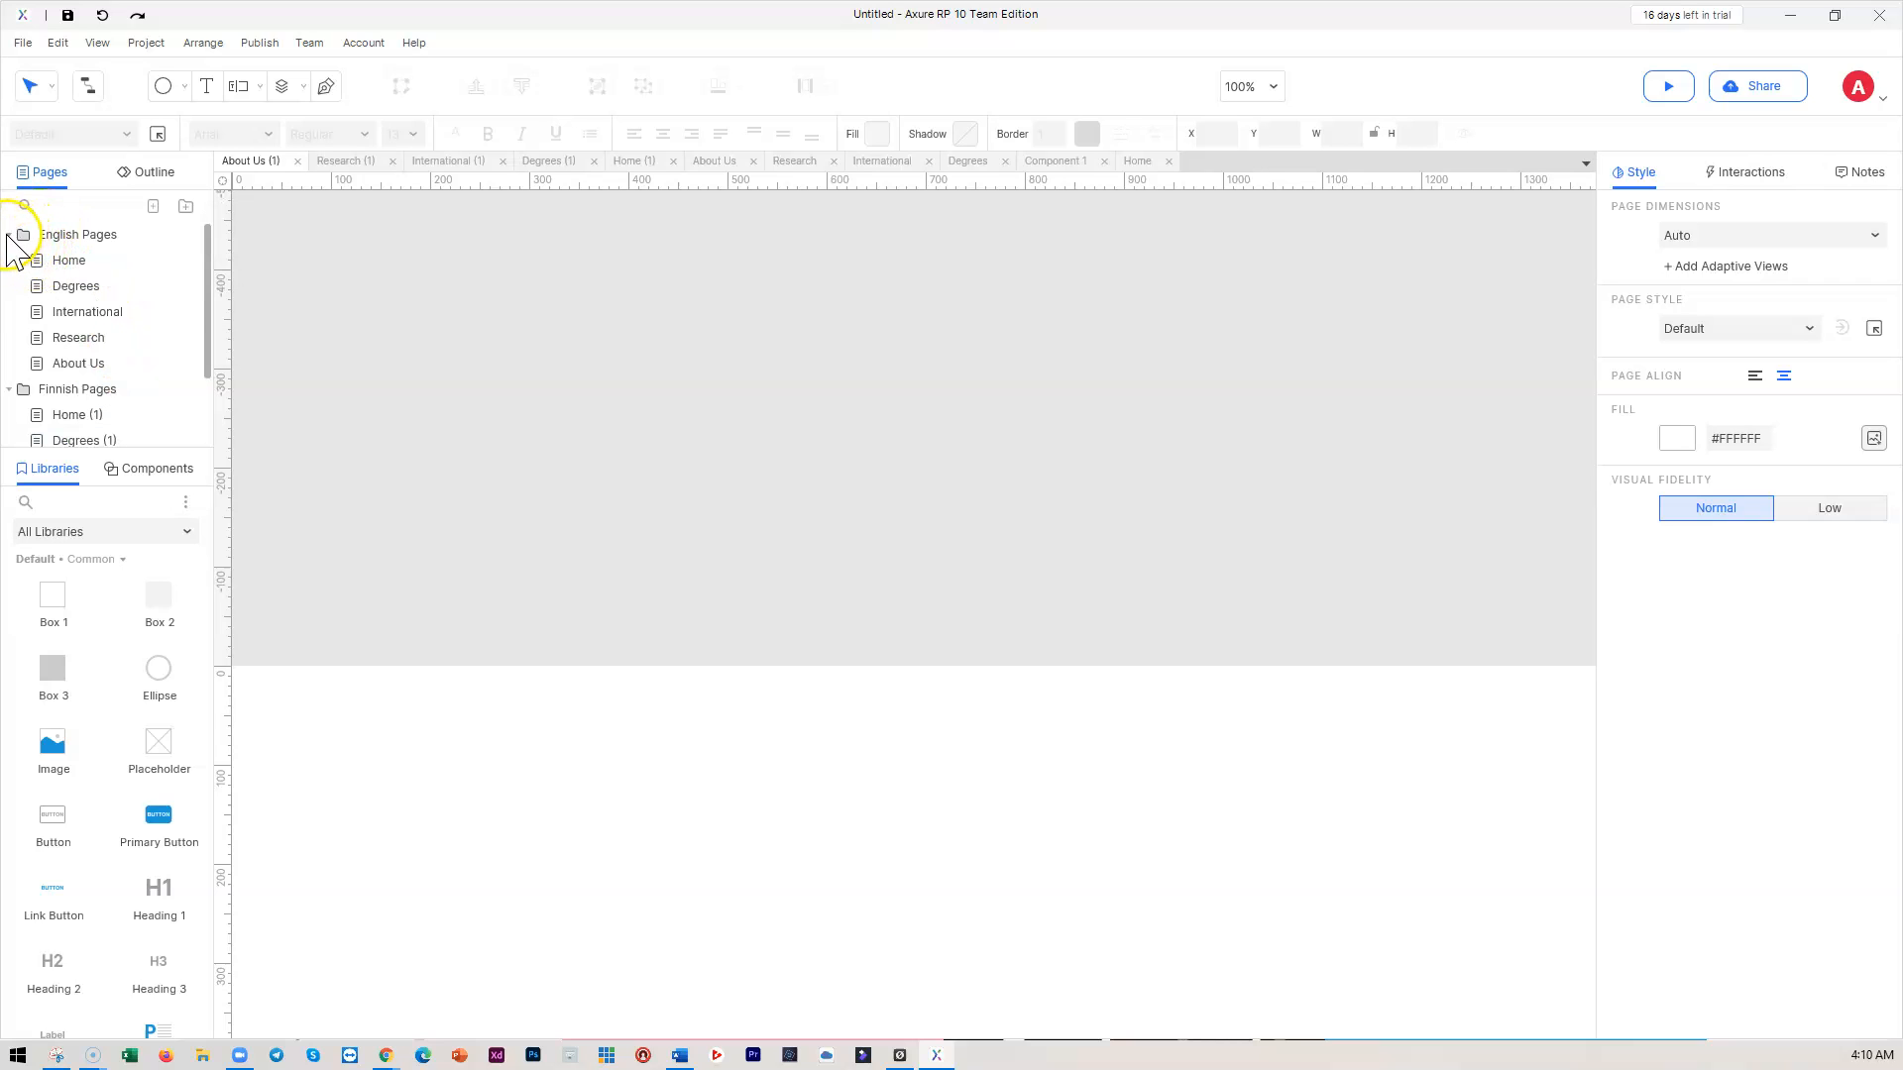
click(9, 235)
click(9, 235)
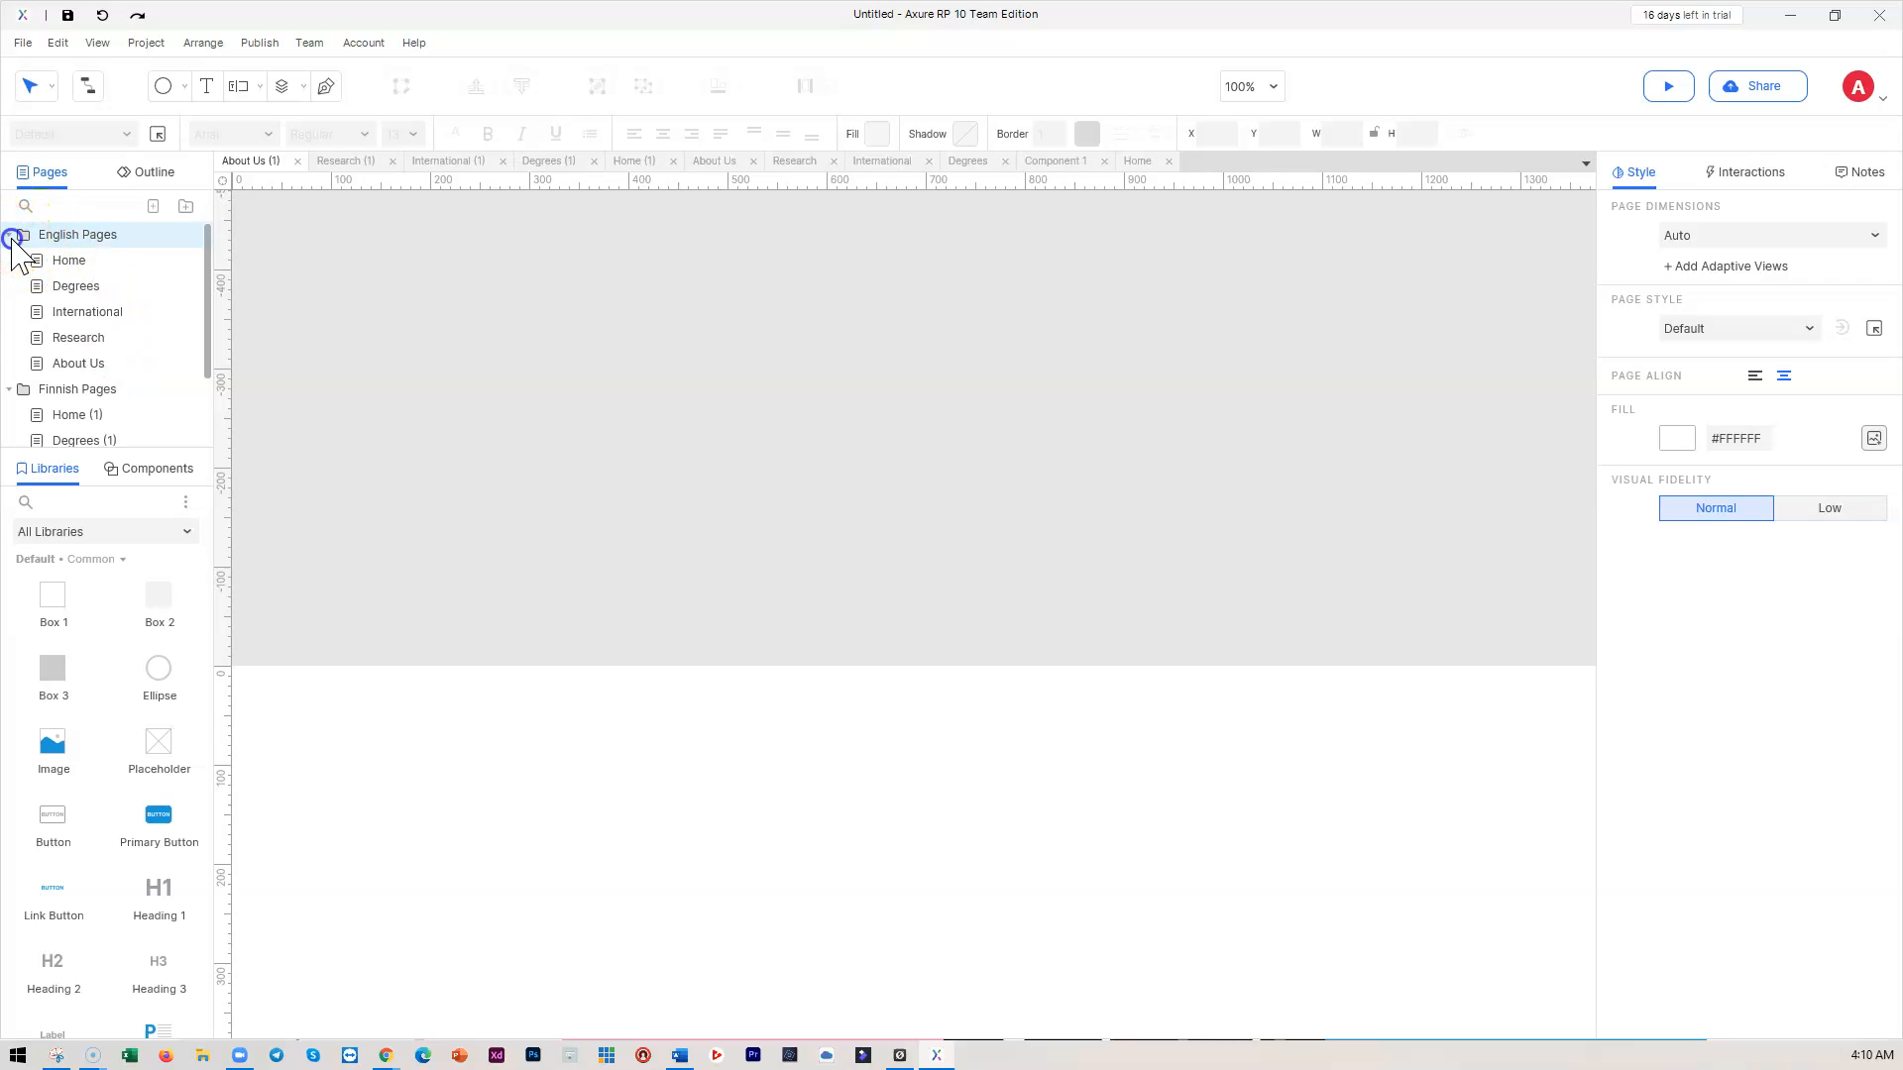
click(71, 259)
scroll(922, 474, up, 5)
scroll(1254, 413, down, 4)
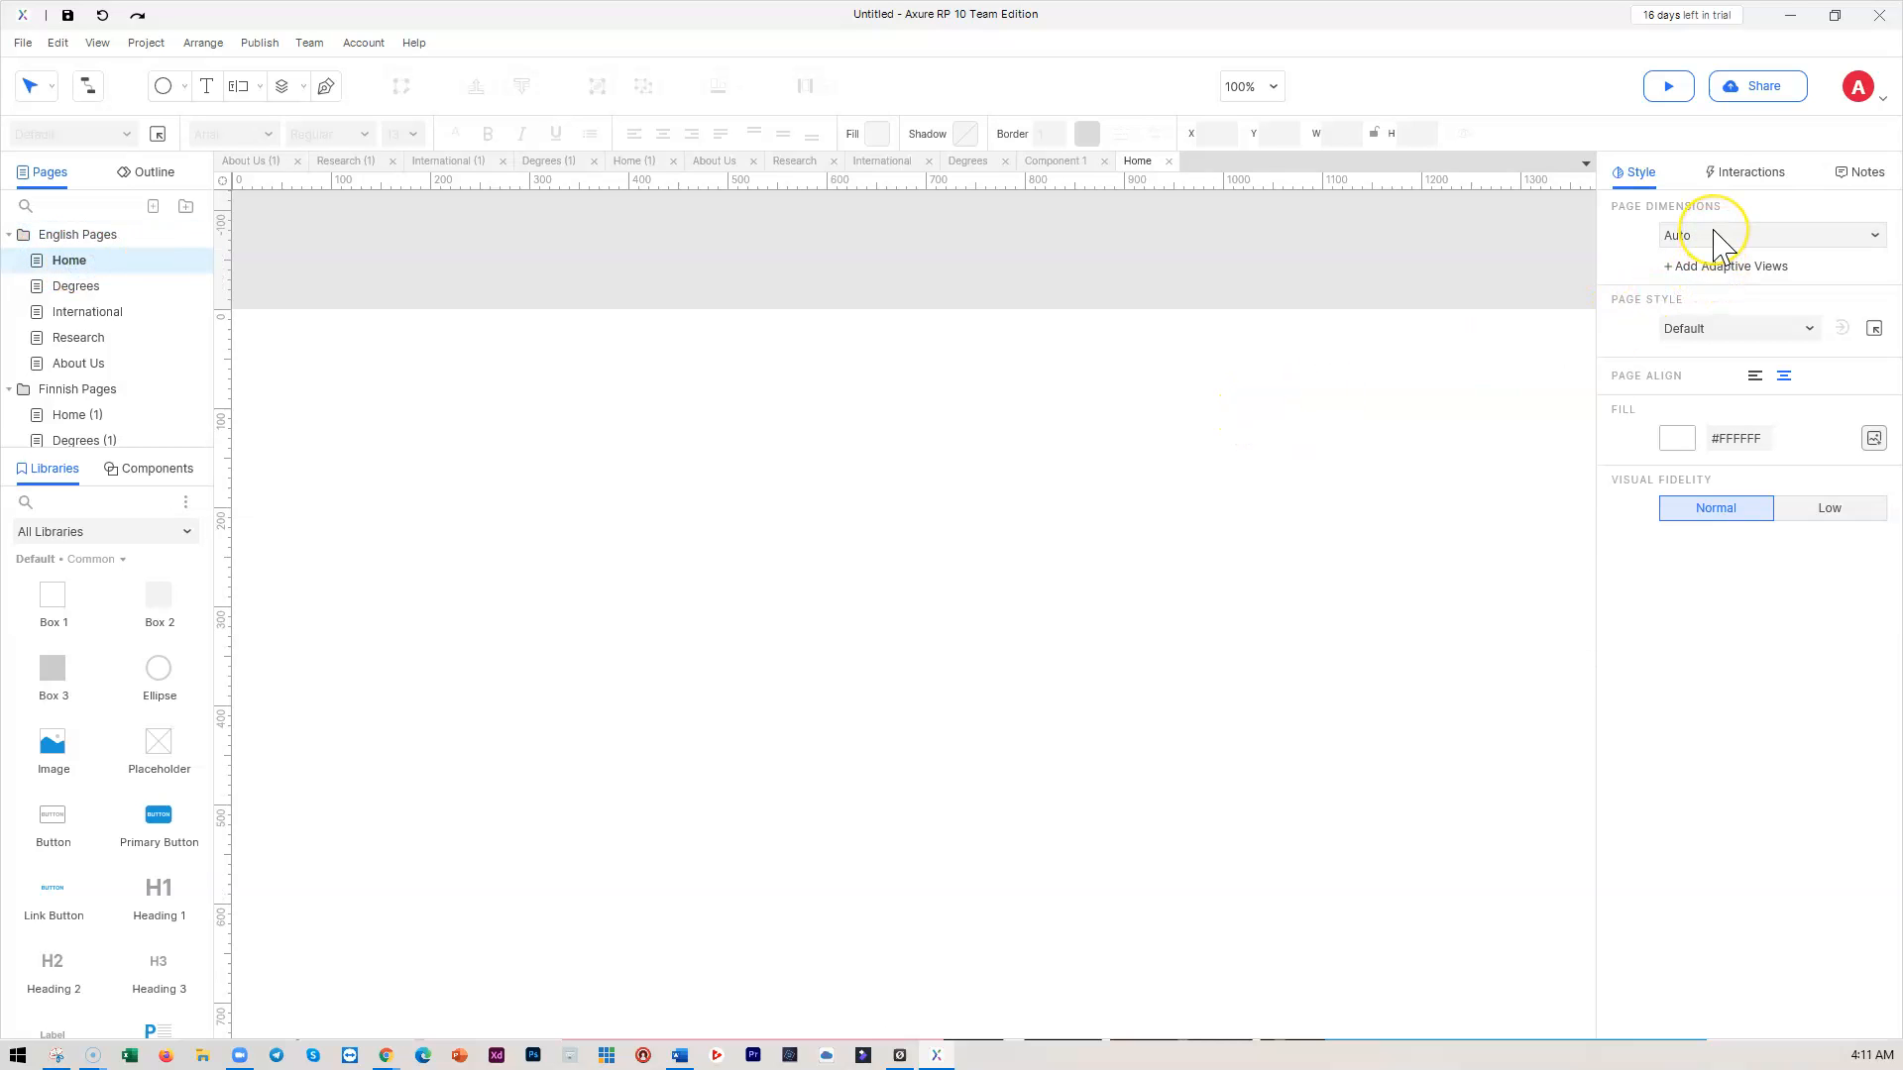
Set the Home page dimensions to Desktop Large (1920)
click(1714, 236)
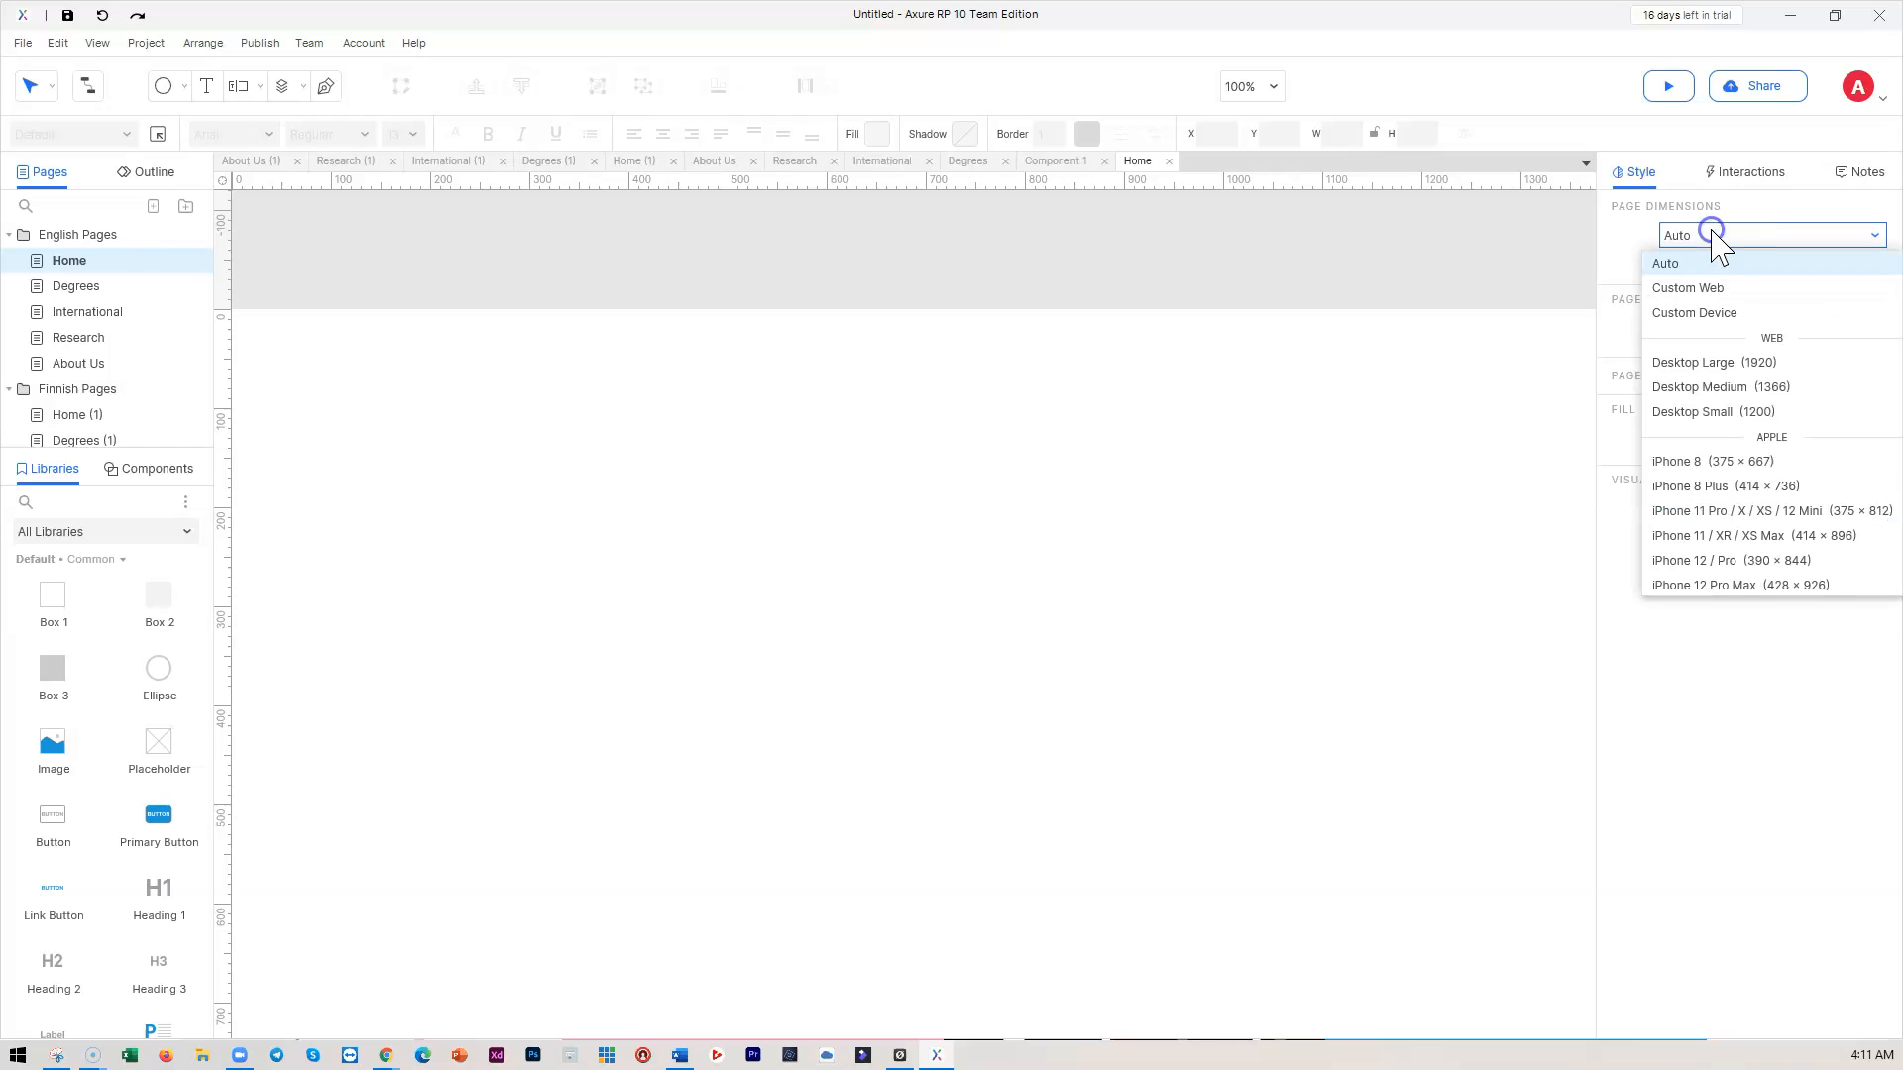
click(1696, 364)
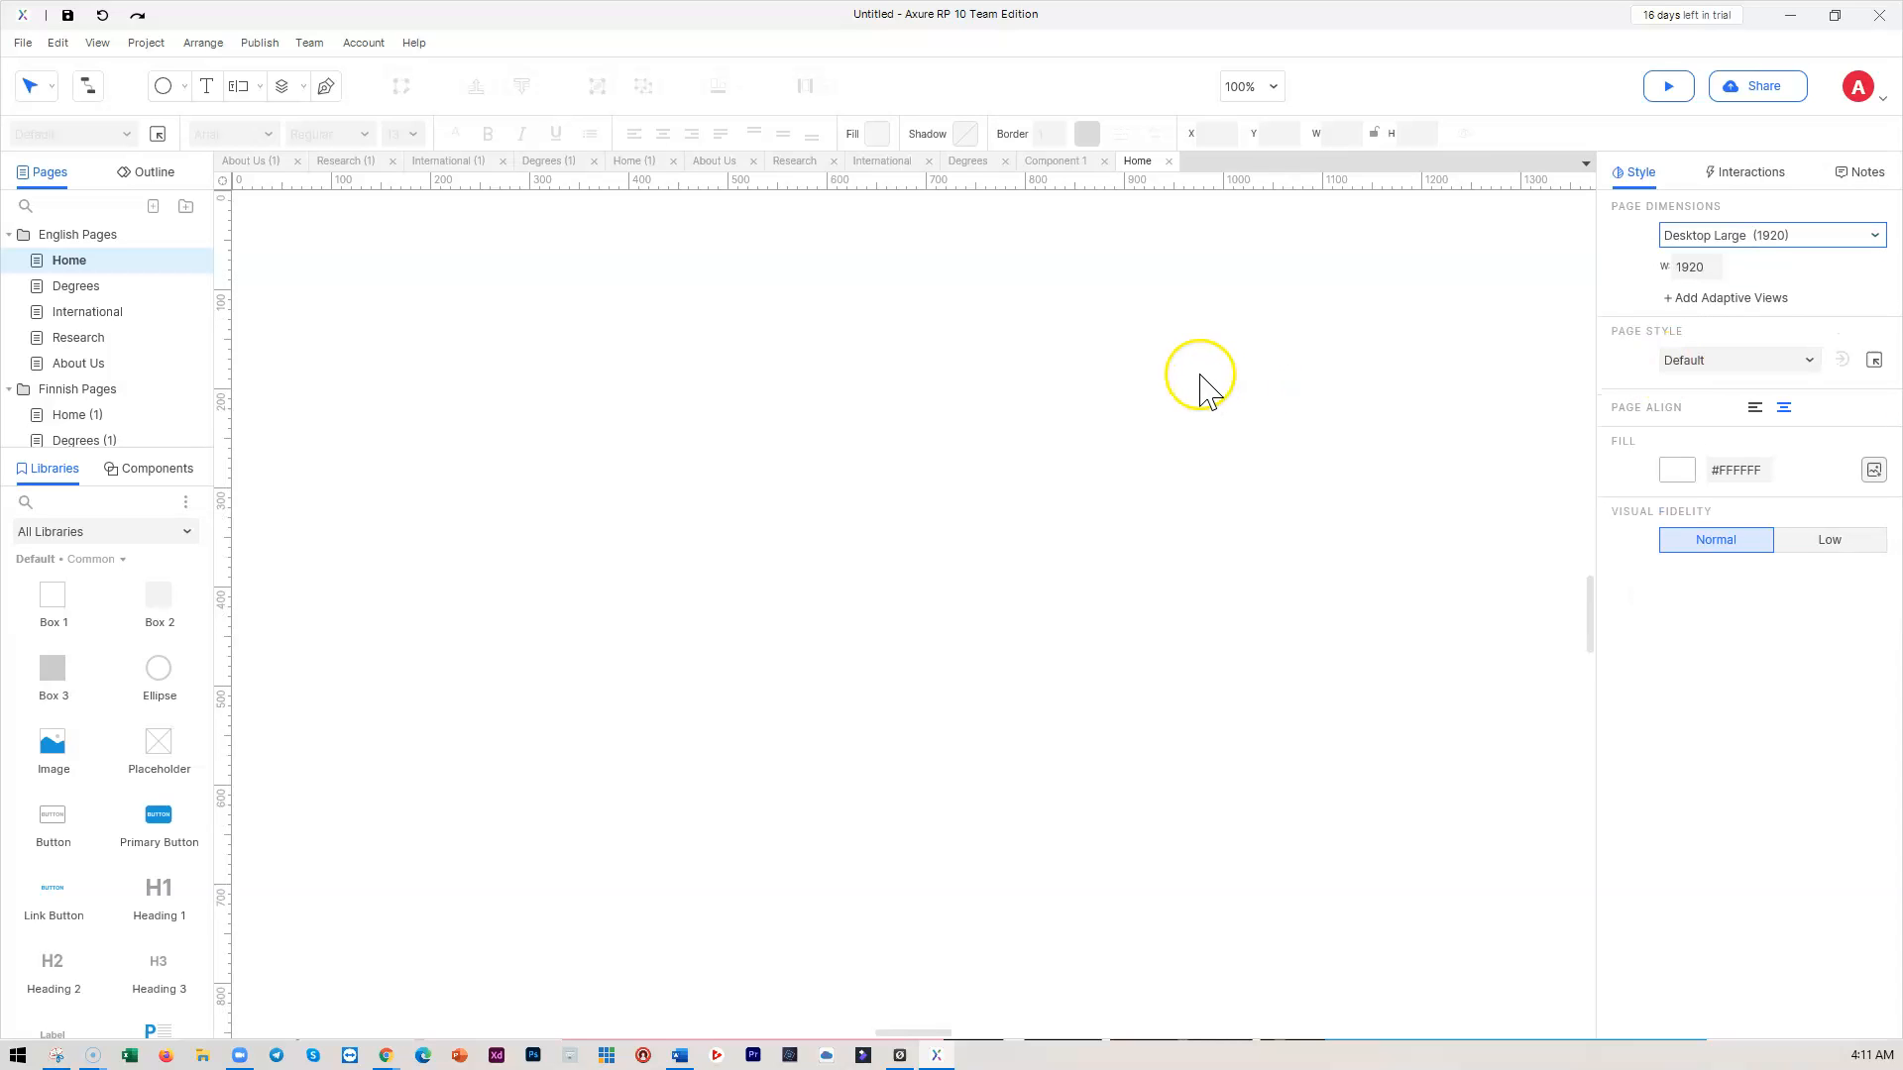
scroll(1202, 386, up, 2)
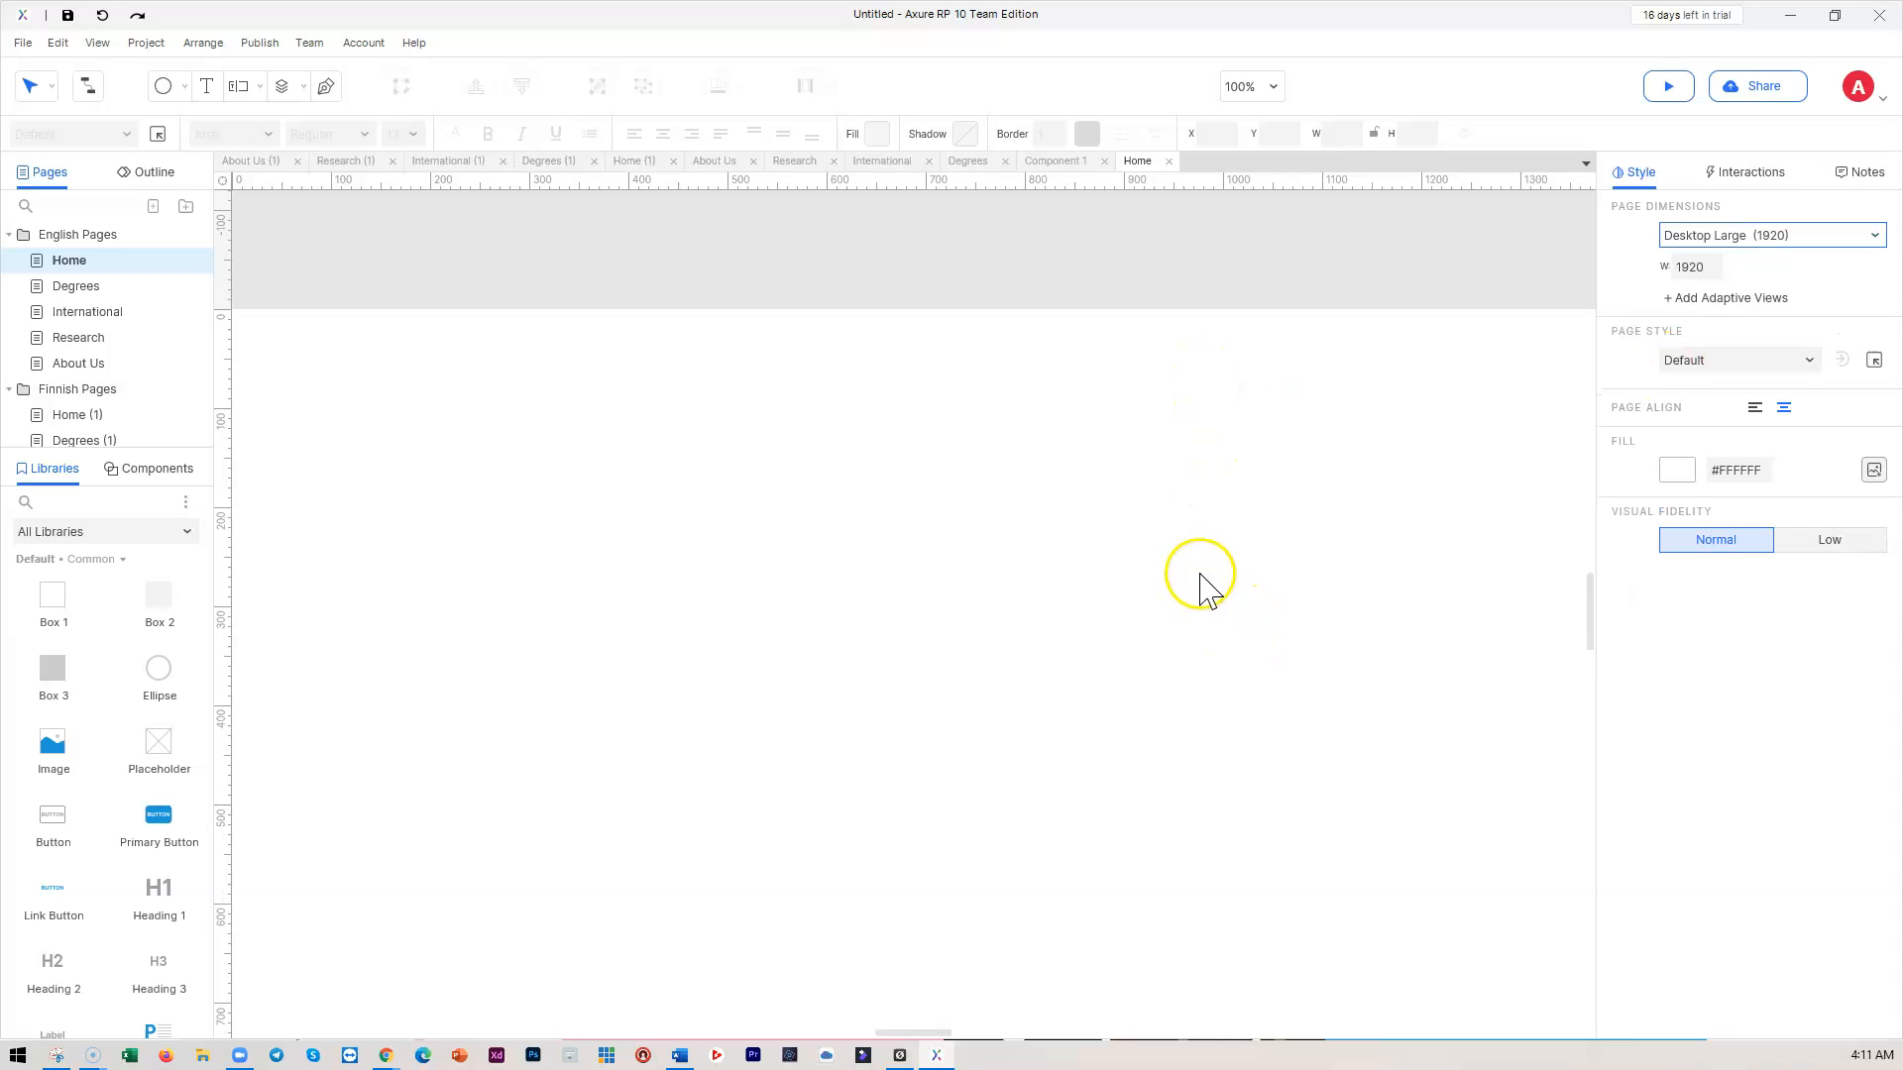
scroll(1197, 560, down, 3)
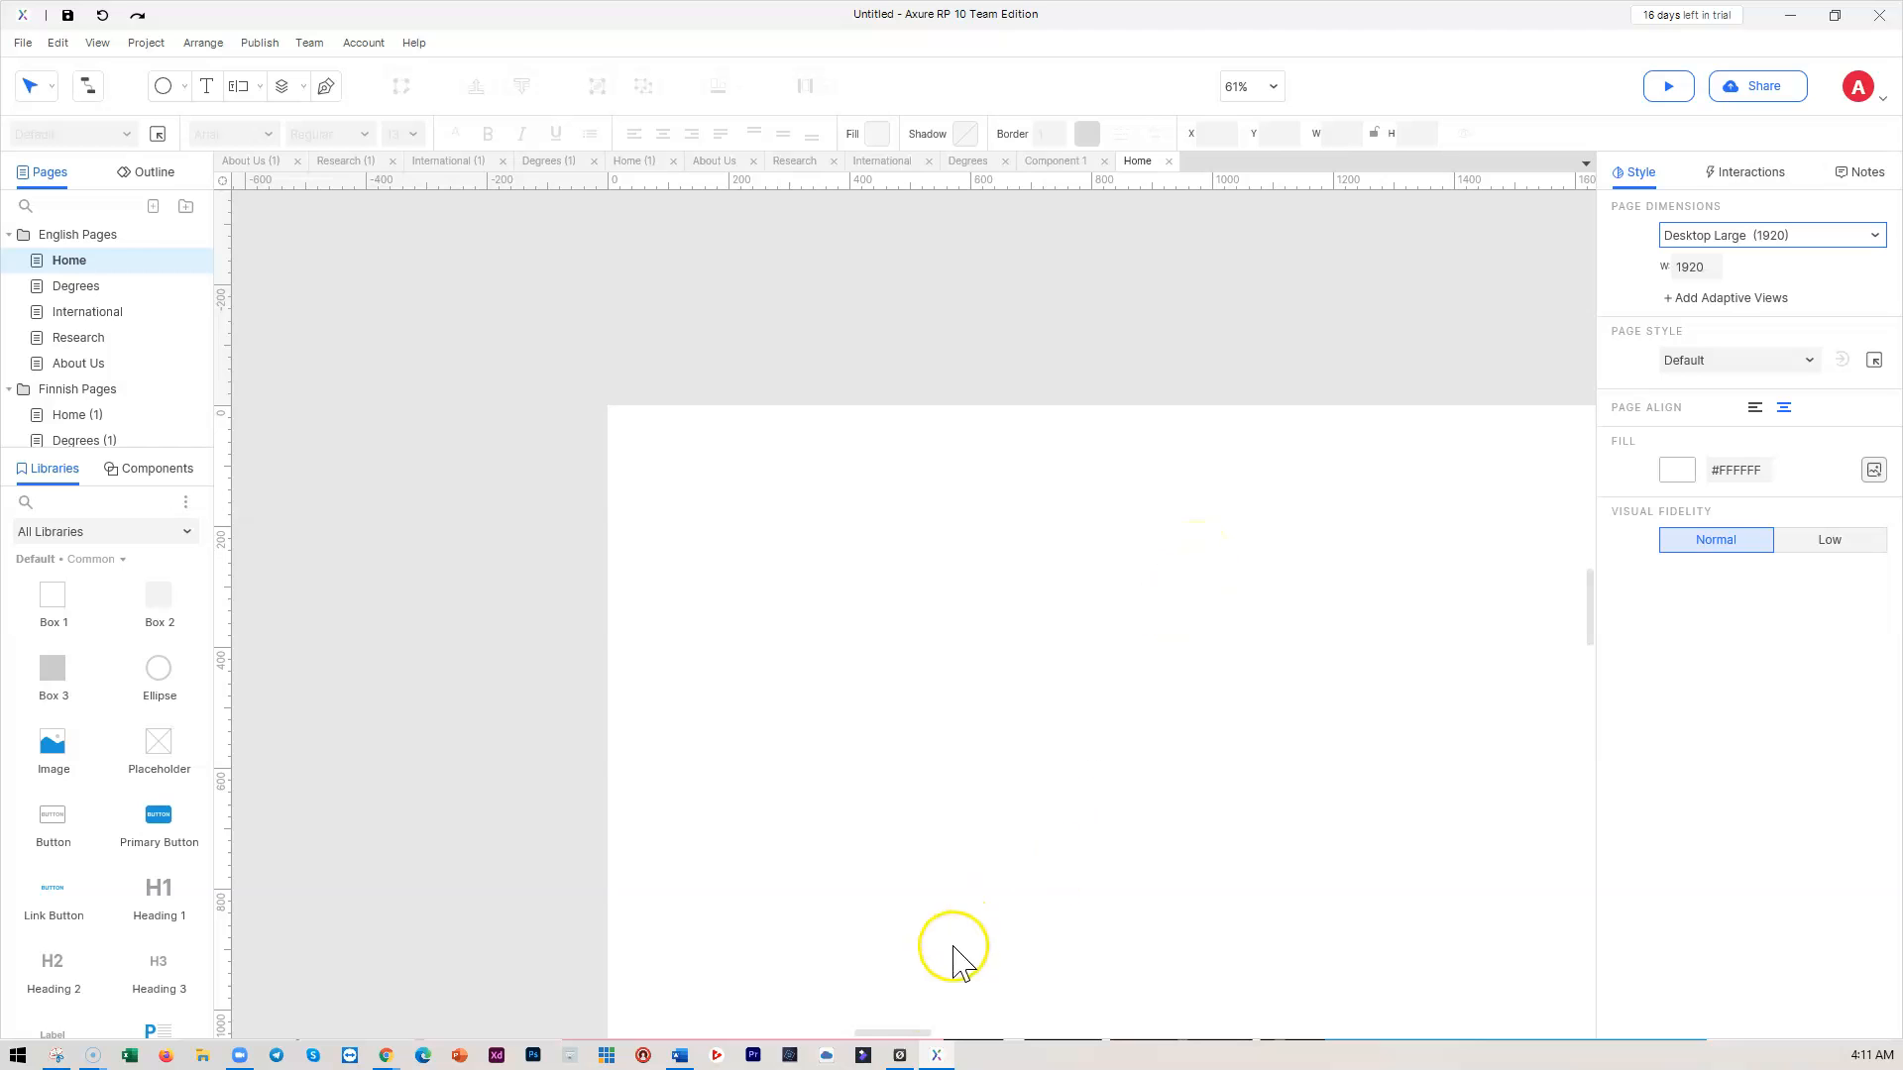
drag(898, 1032, 912, 1032)
scroll(909, 815, down, 4)
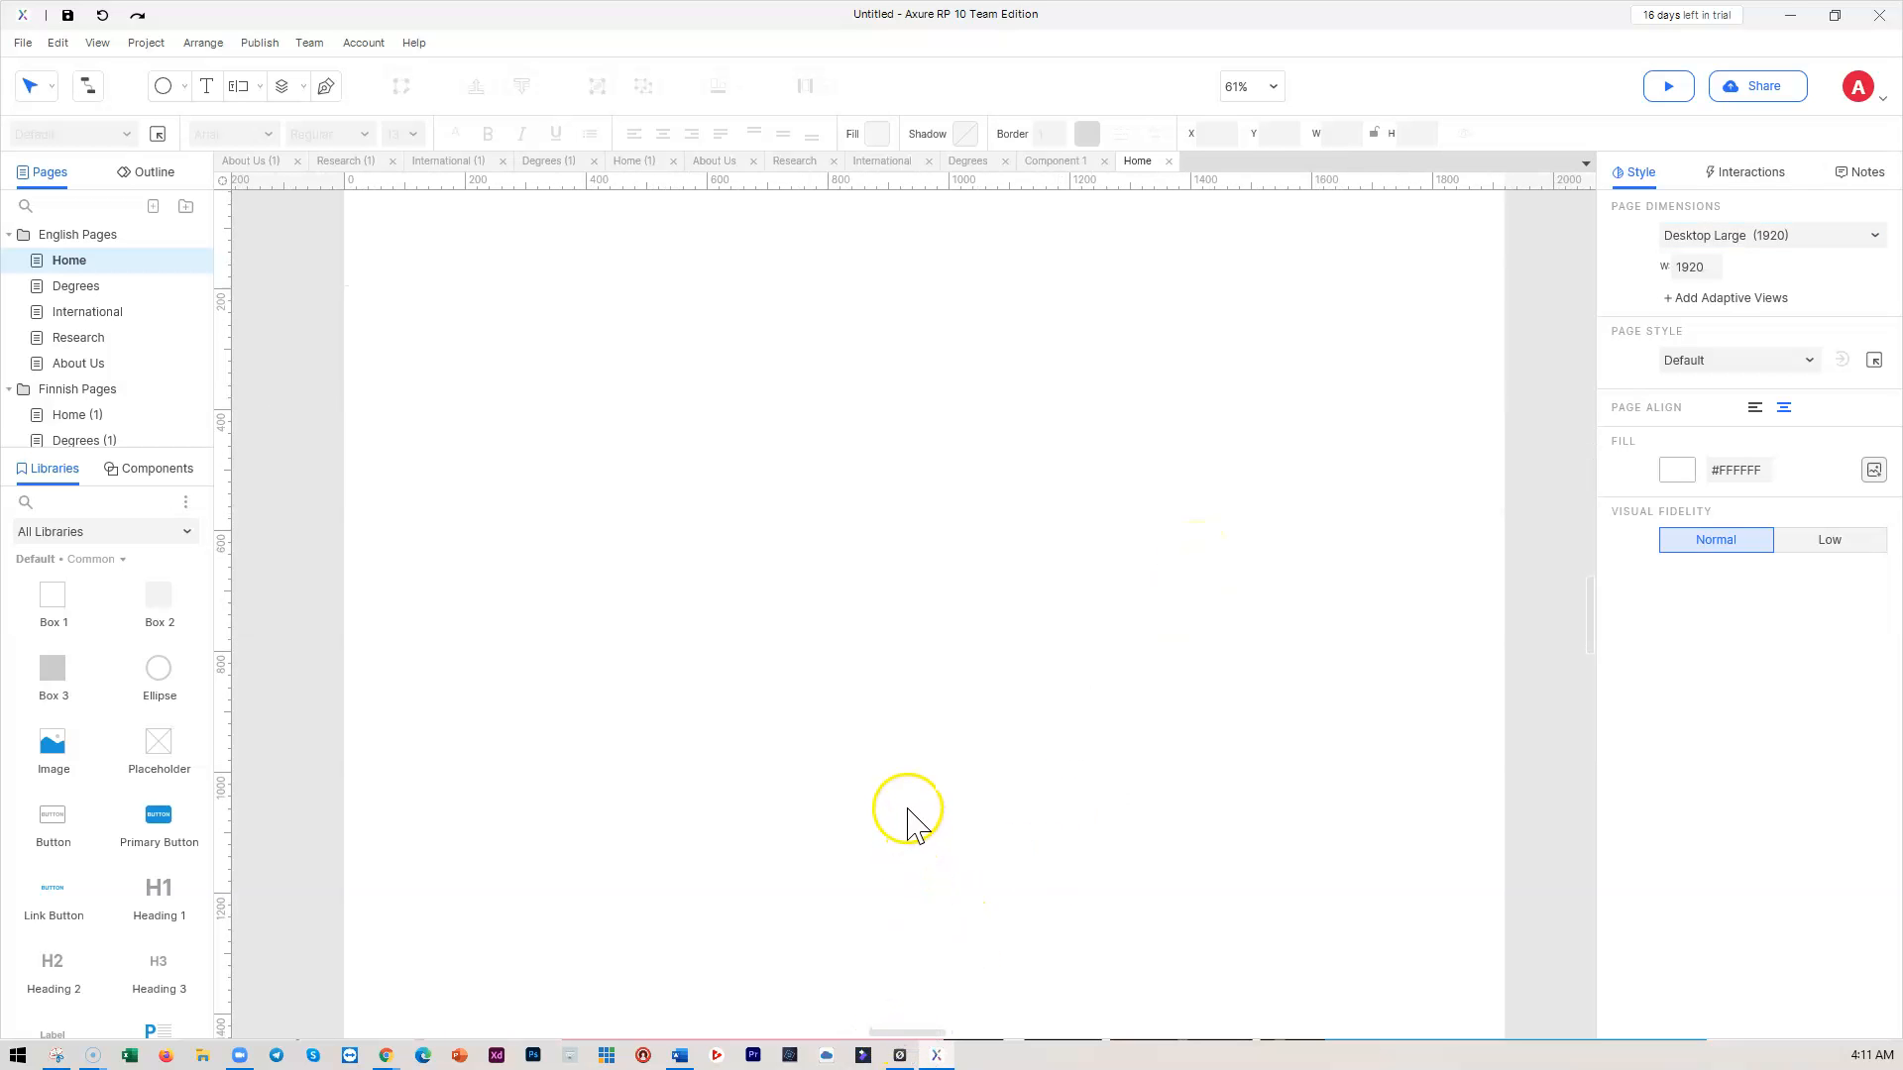
scroll(922, 793, up, 1)
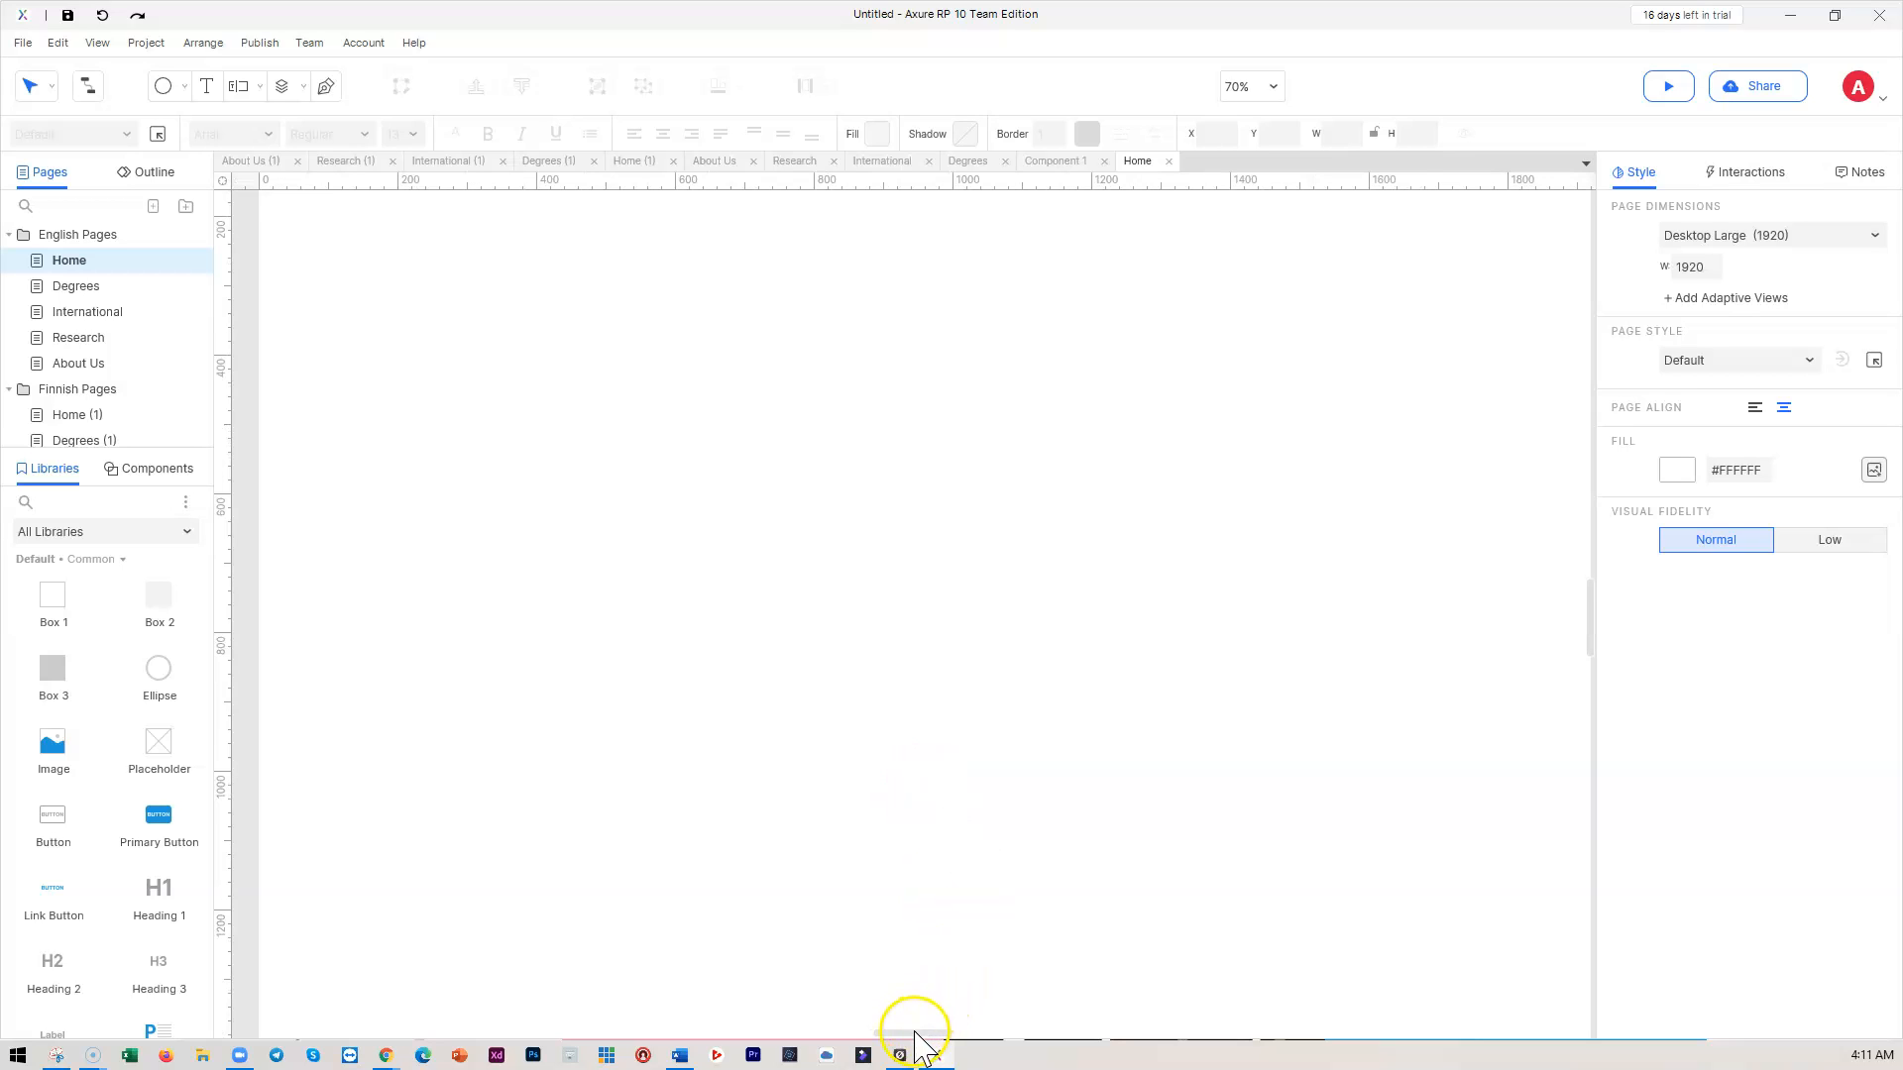
drag(917, 1032, 916, 1032)
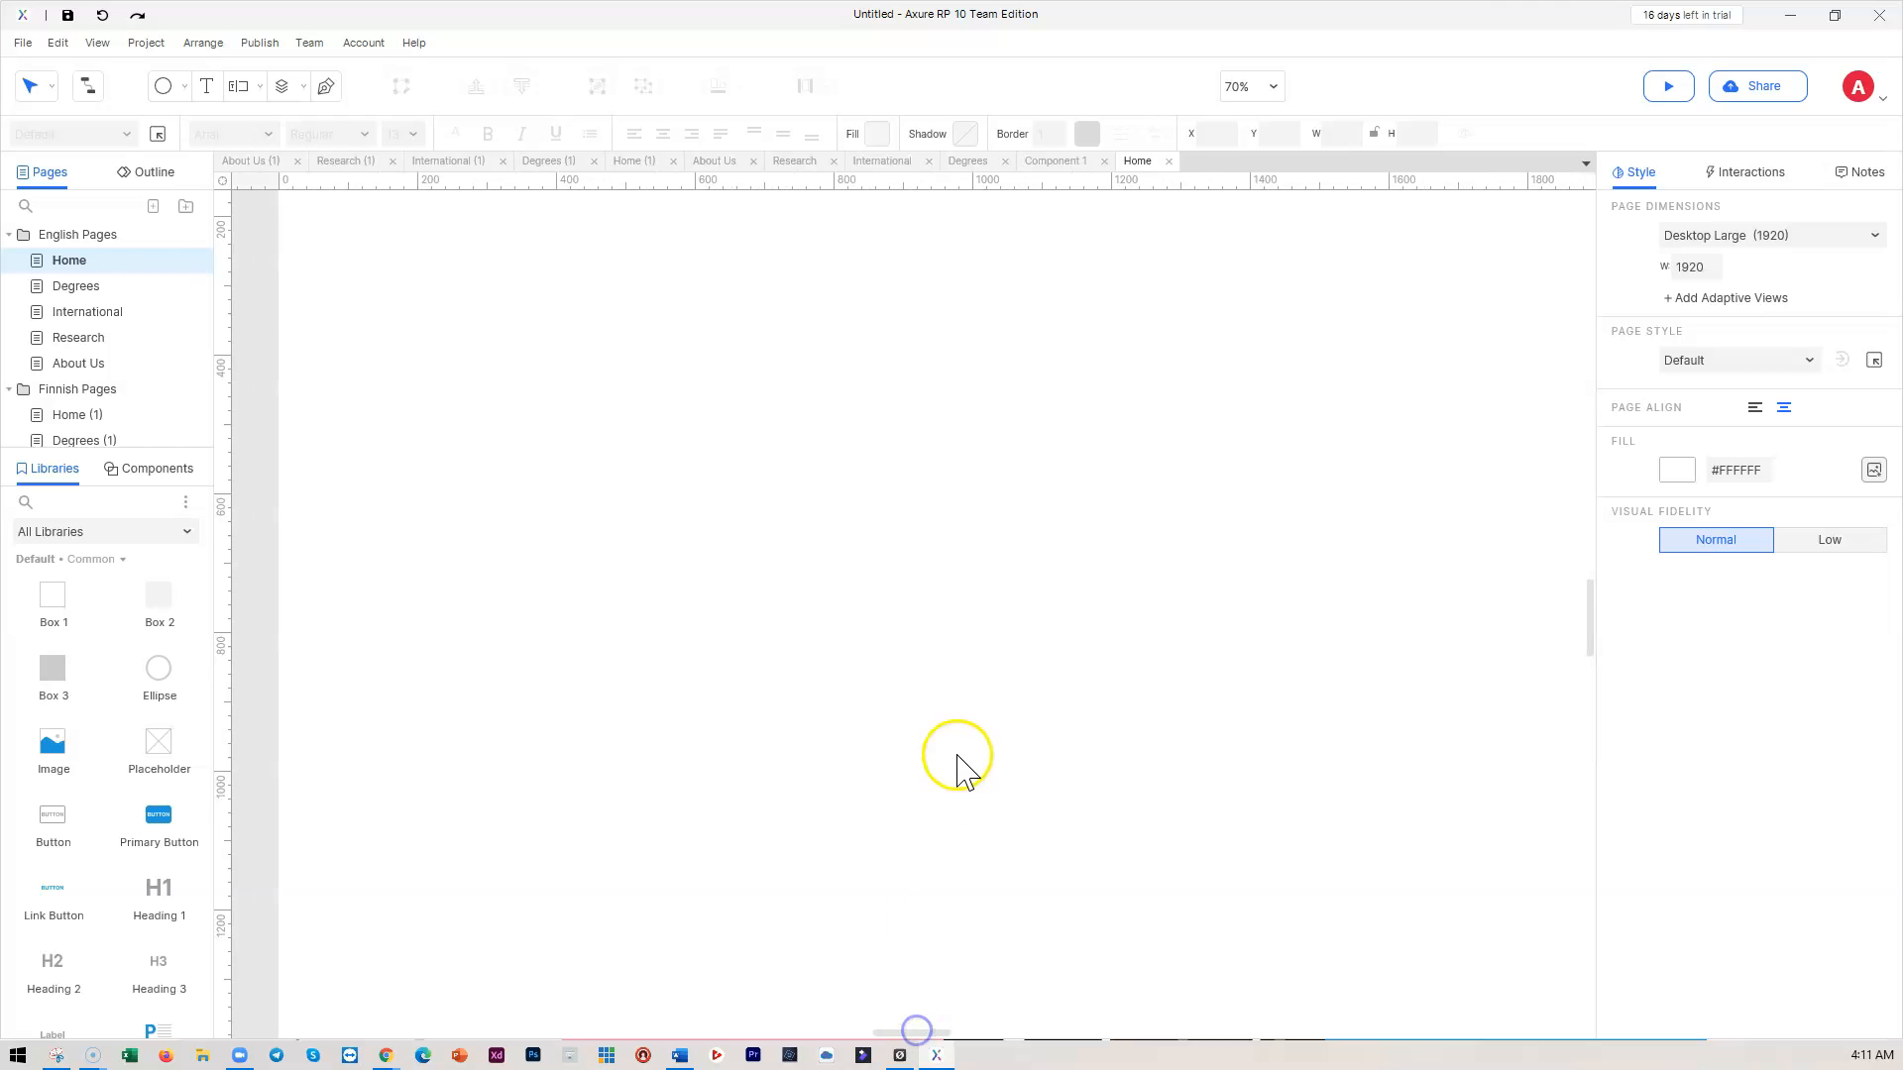
Switch to the Degrees page and set it to Desktop Large (1920) as well
click(105, 287)
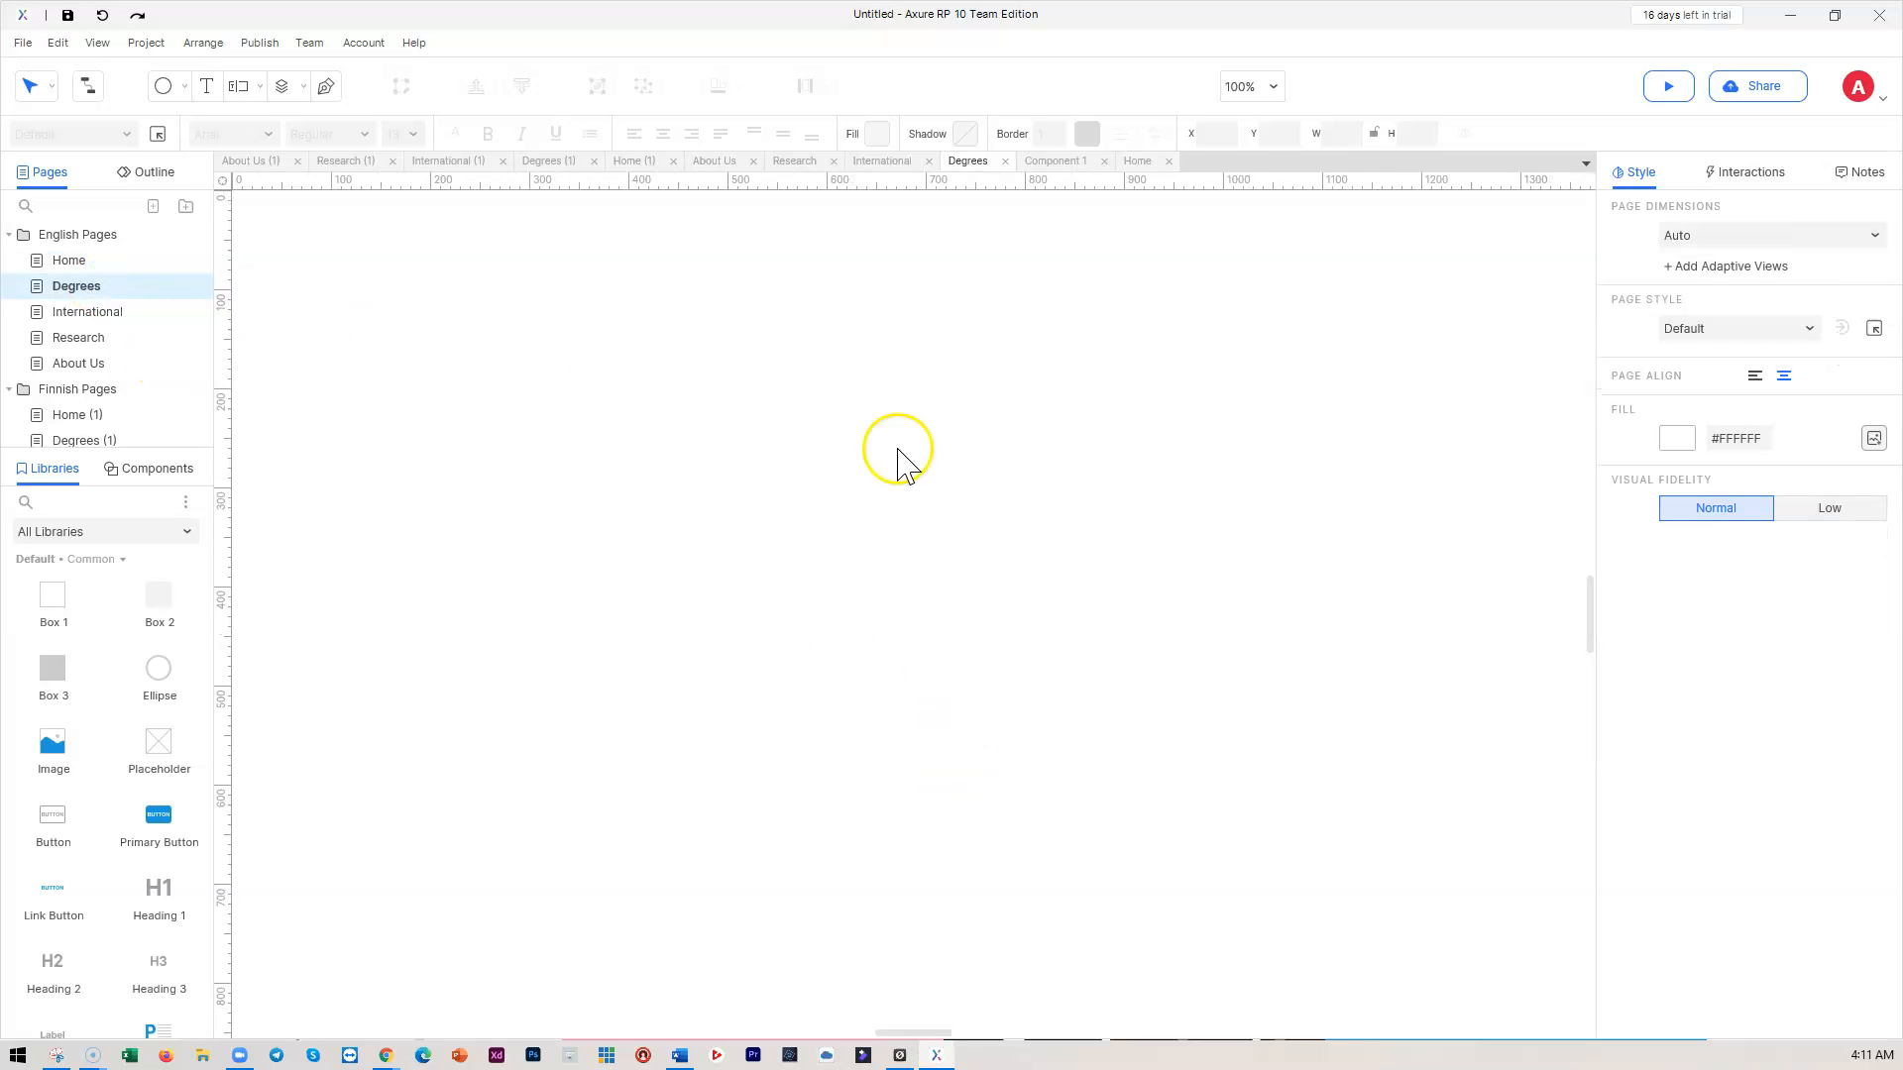
scroll(899, 451, up, 4)
scroll(904, 455, down, 3)
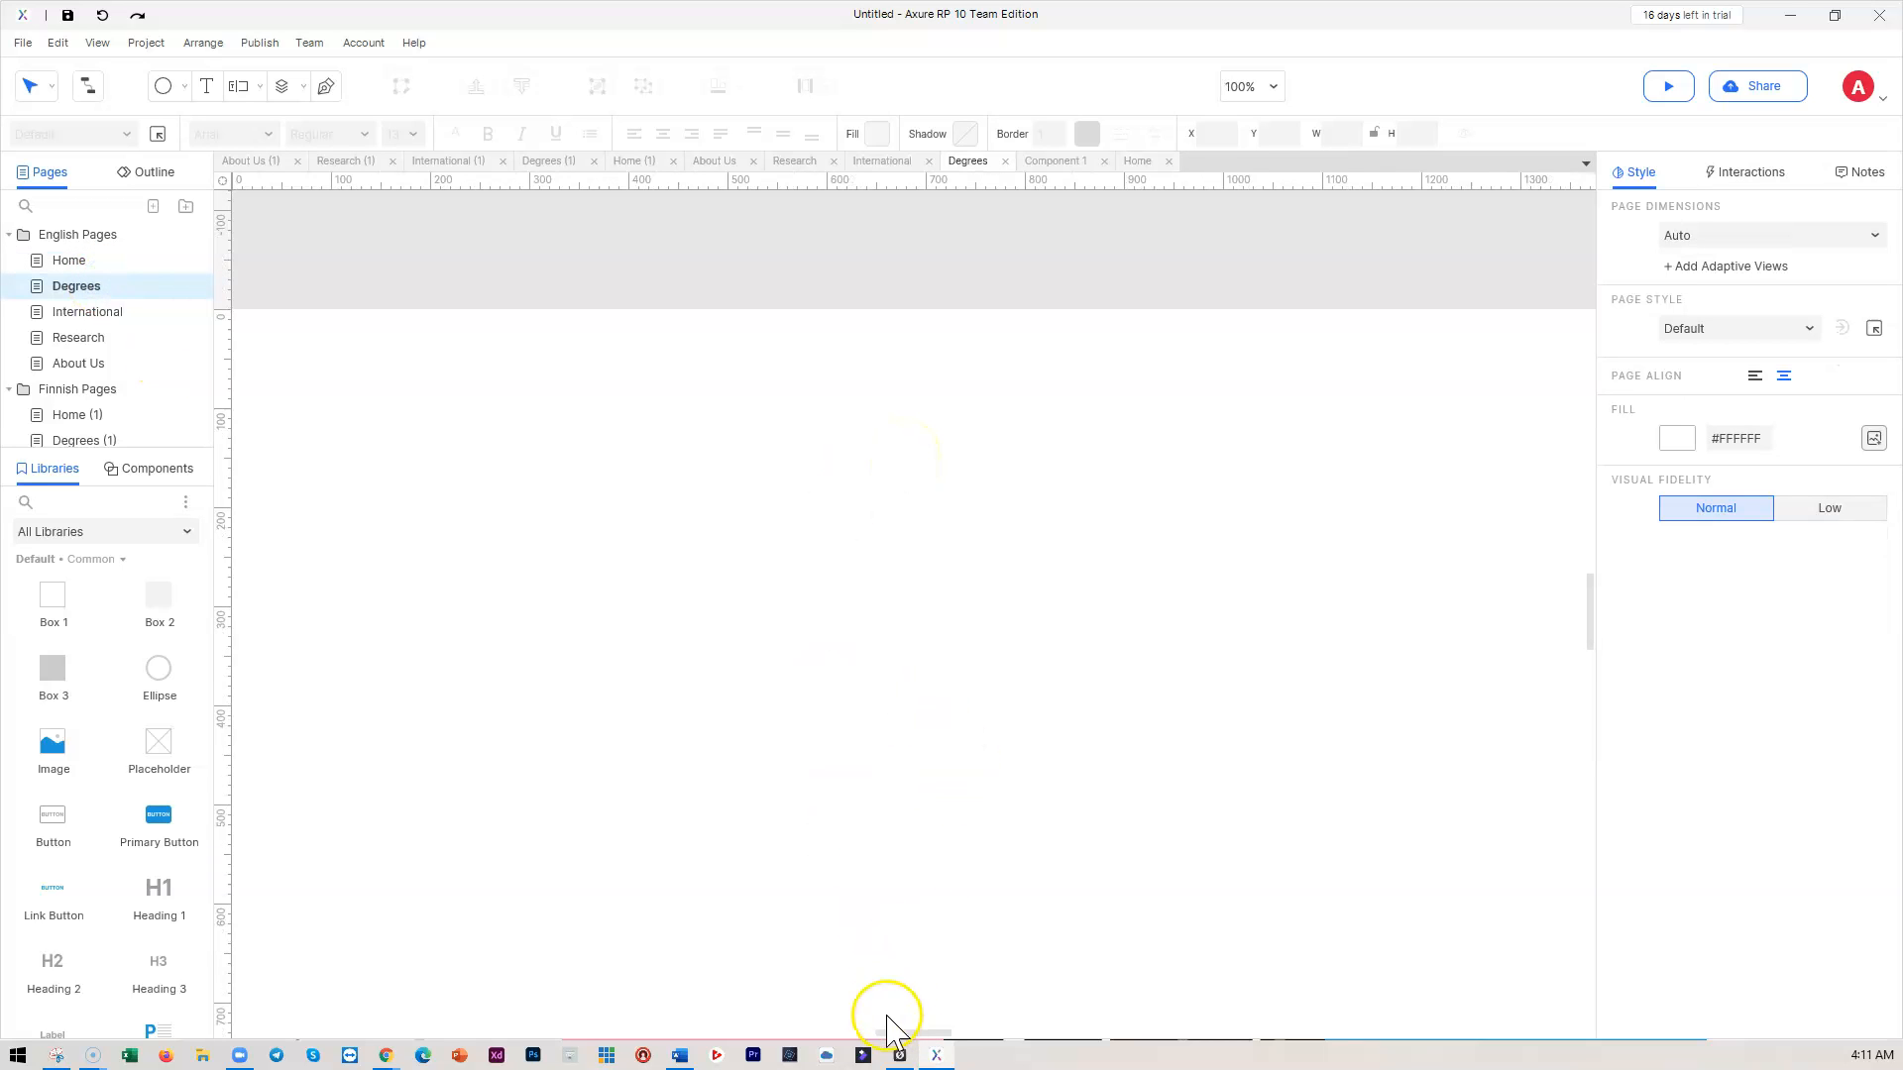
mouse_move(897, 1028)
mouse_down()
mouse_move(985, 1028)
mouse_move(866, 1028)
mouse_move(916, 1031)
mouse_move(883, 1028)
mouse_up()
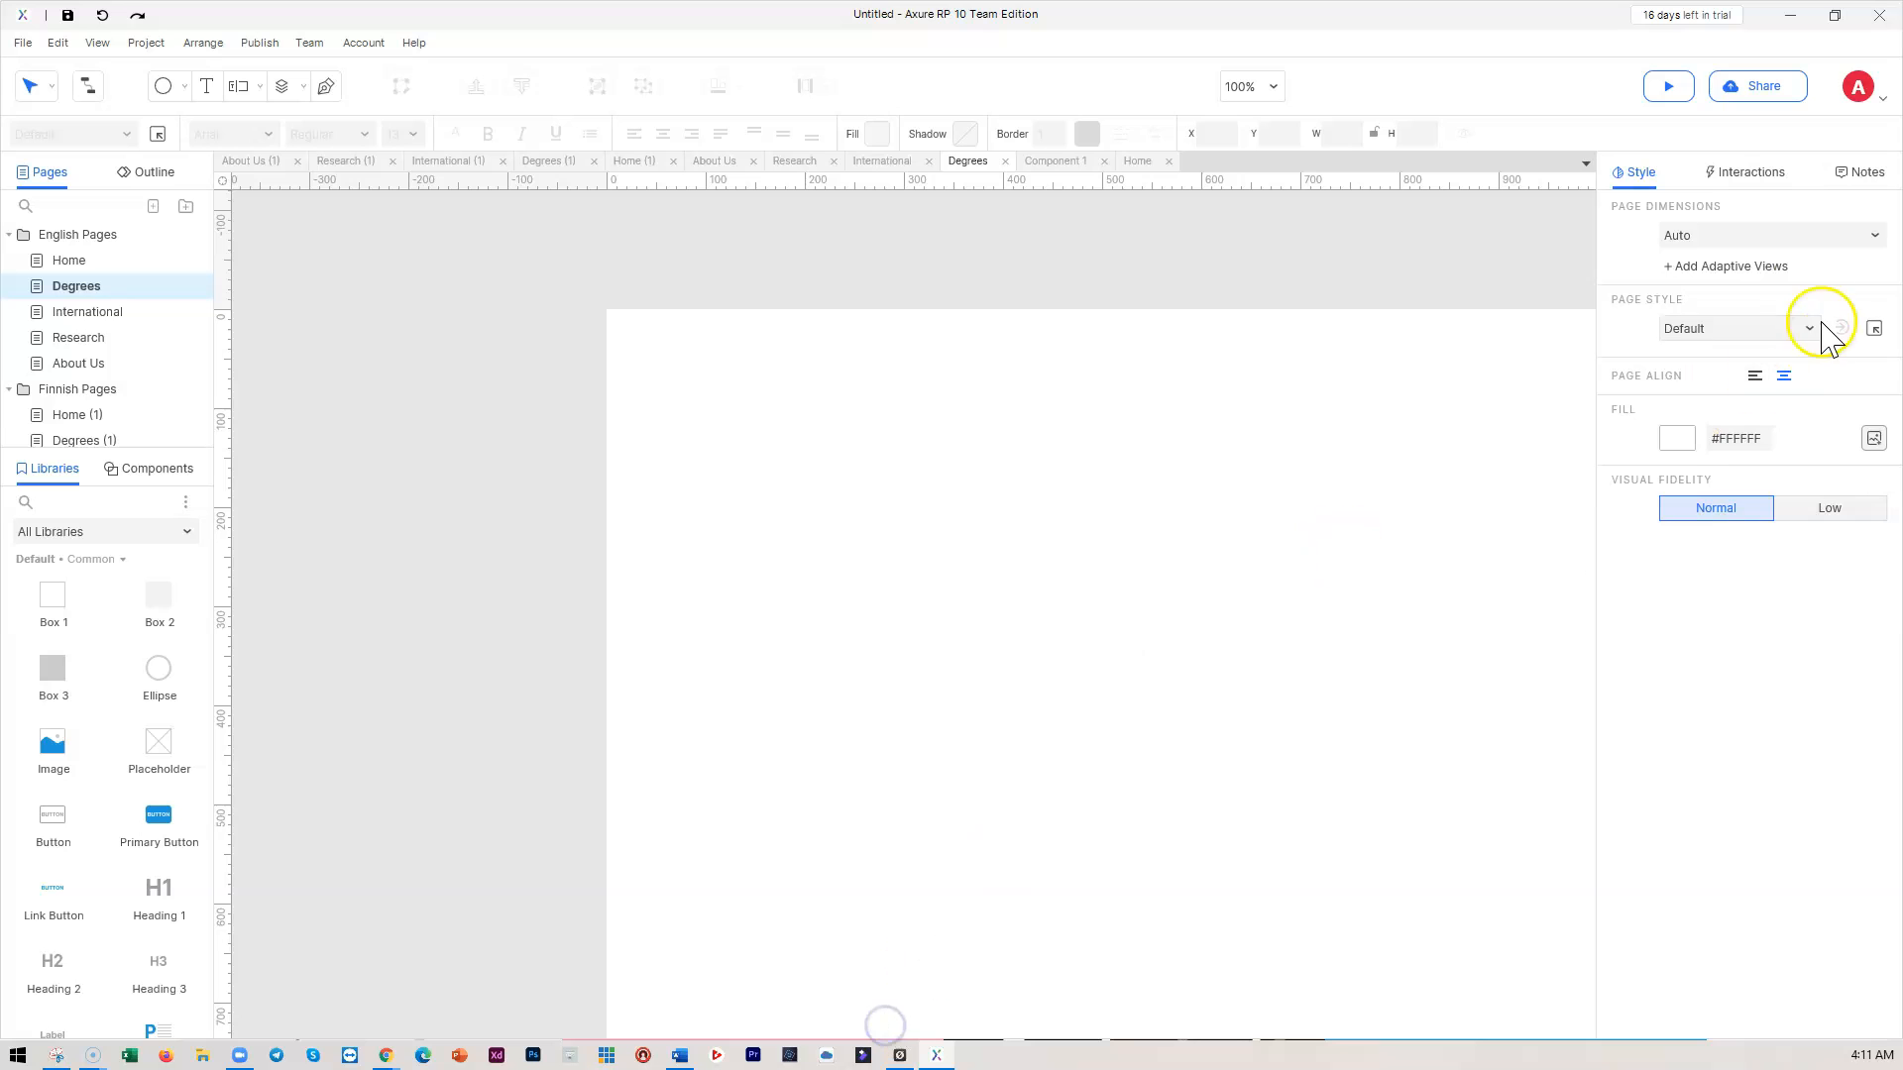
click(1753, 240)
click(1718, 362)
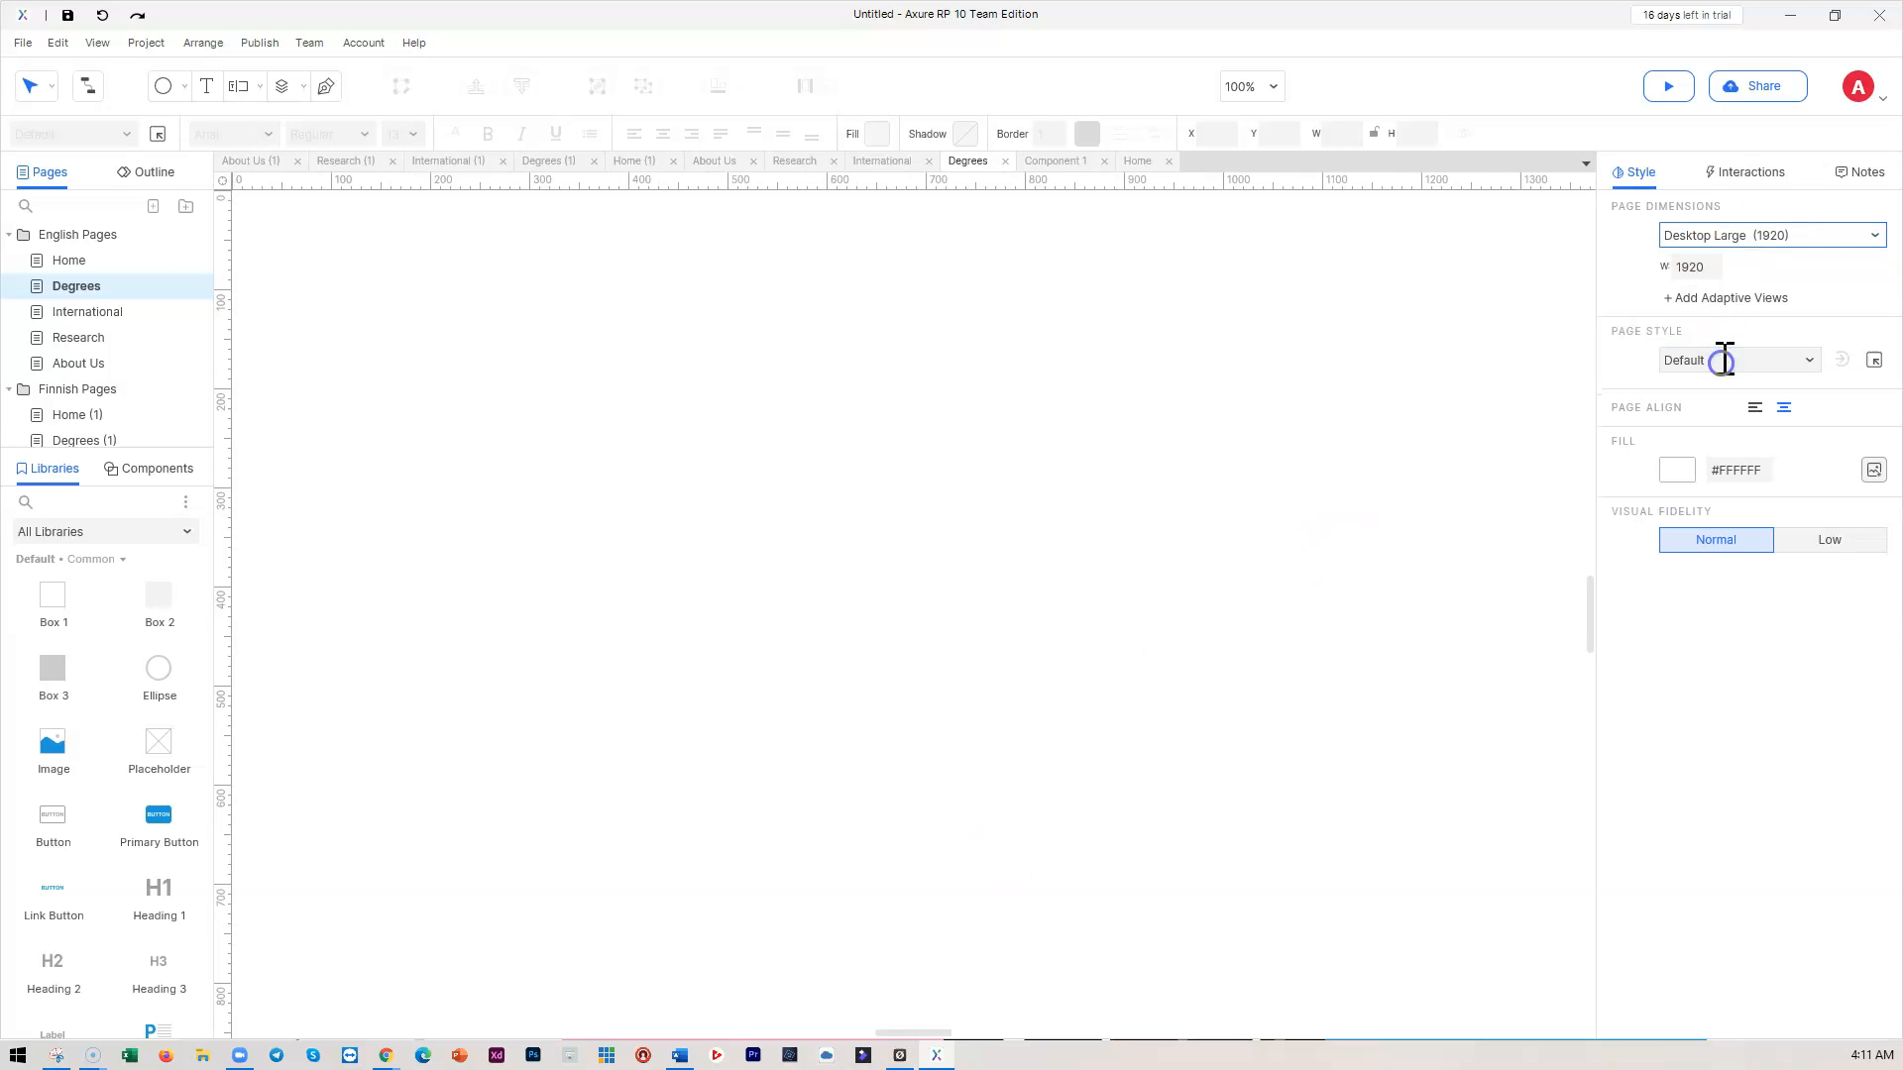
scroll(684, 431, up, 4)
scroll(723, 429, down, 3)
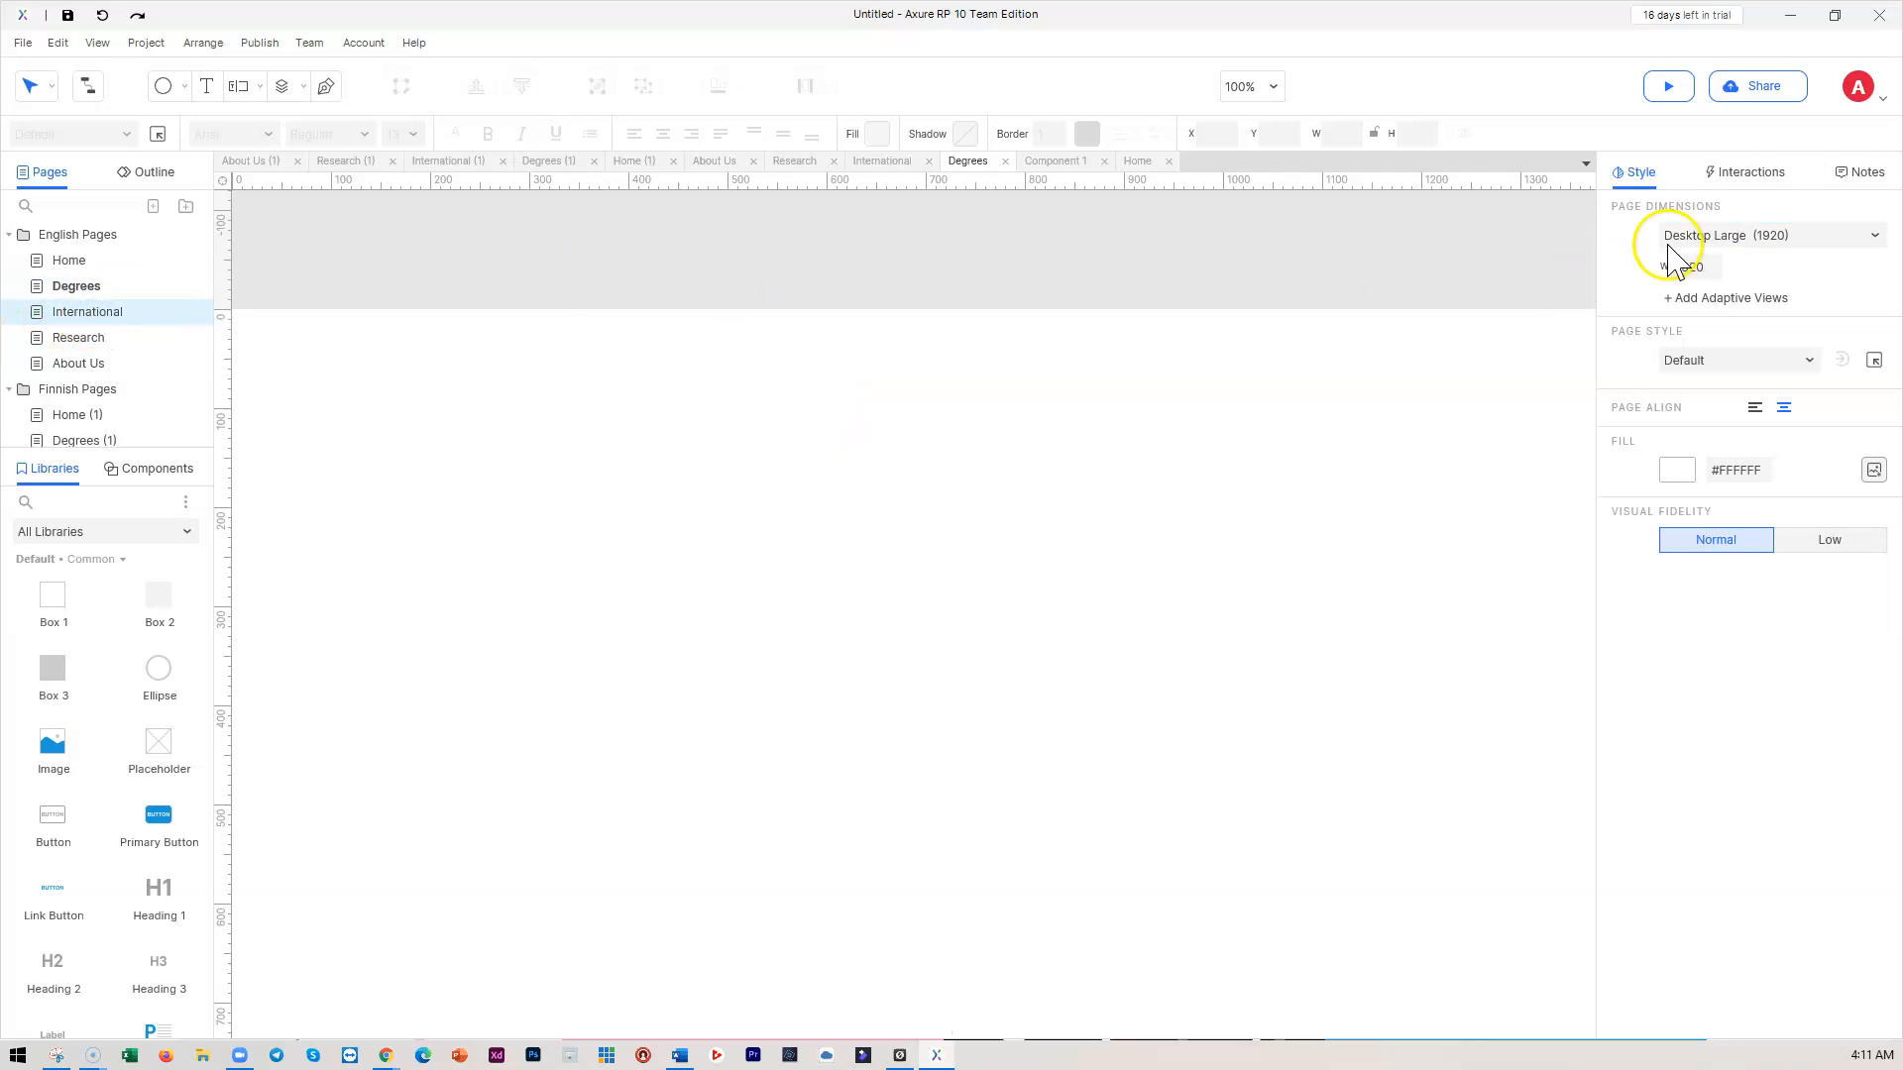
Set the International, Research and About Us pages to Desktop Large (1920)
click(87, 311)
click(1734, 245)
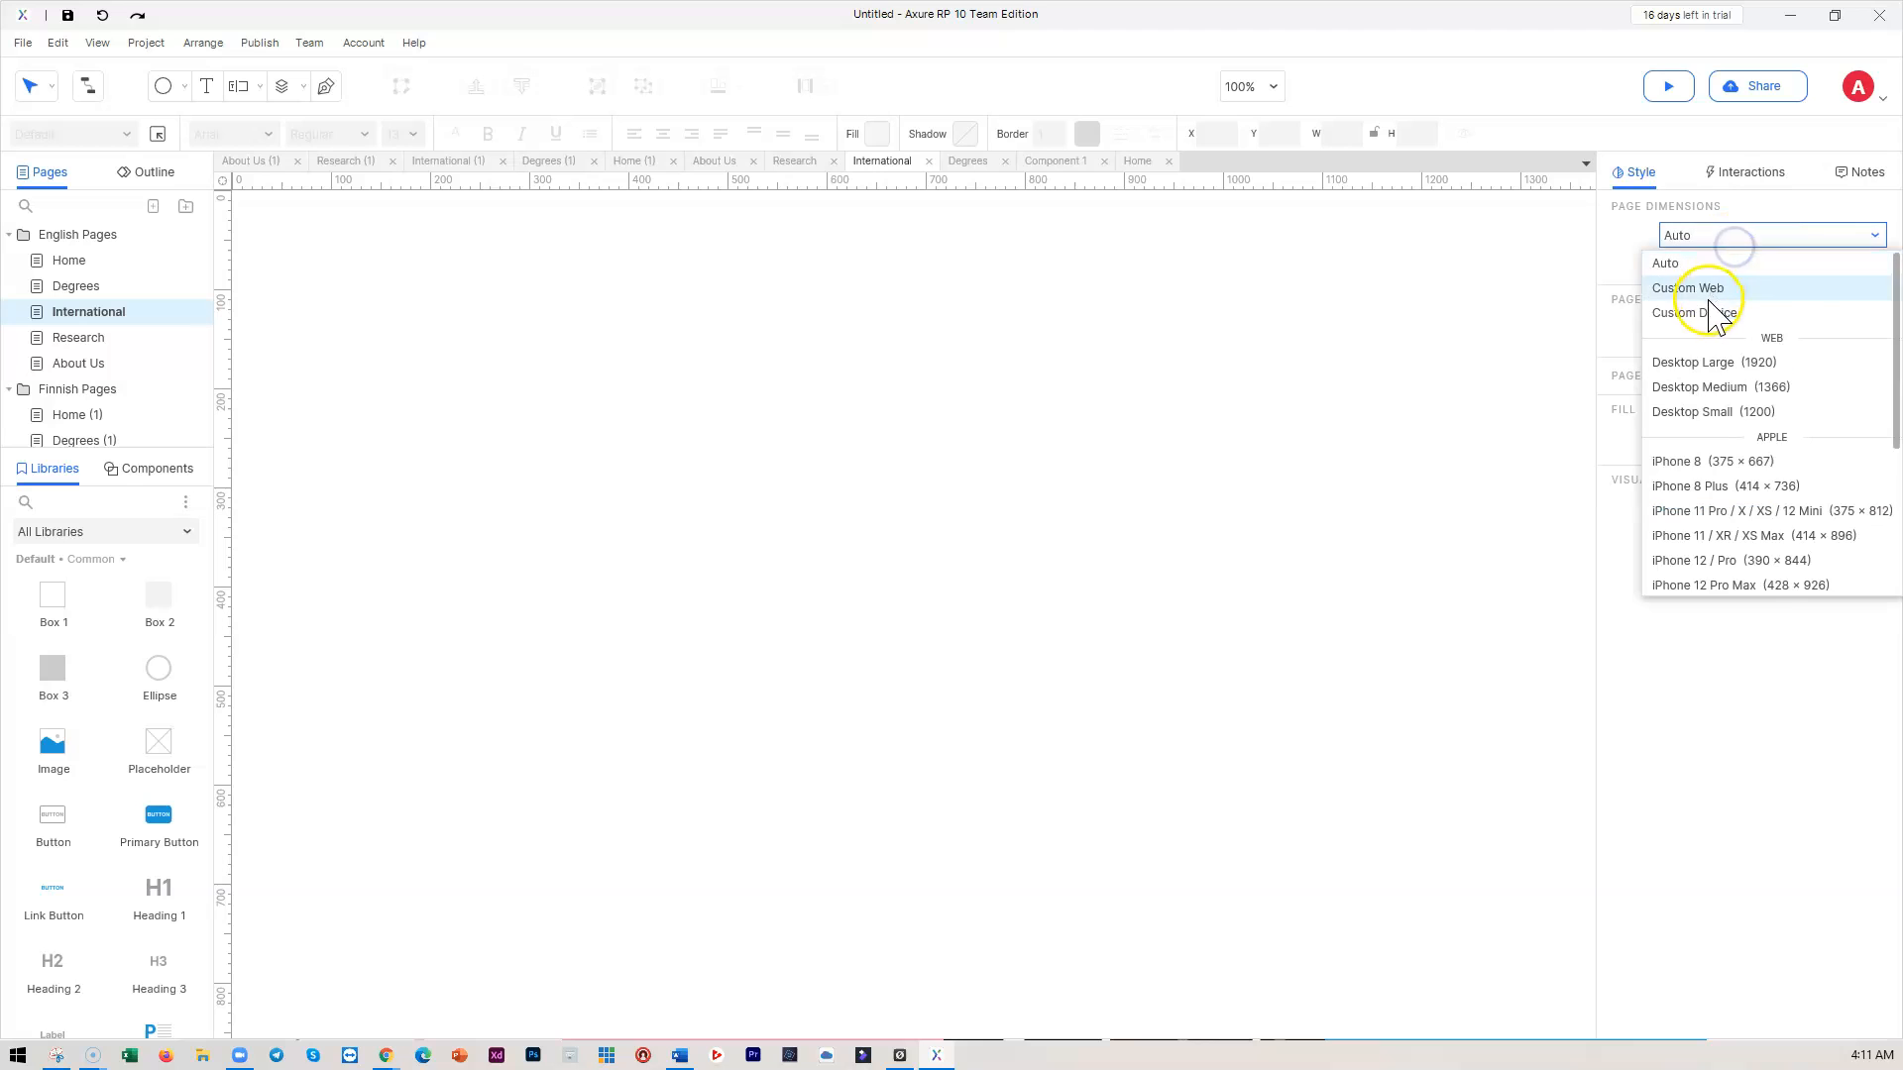
click(1743, 364)
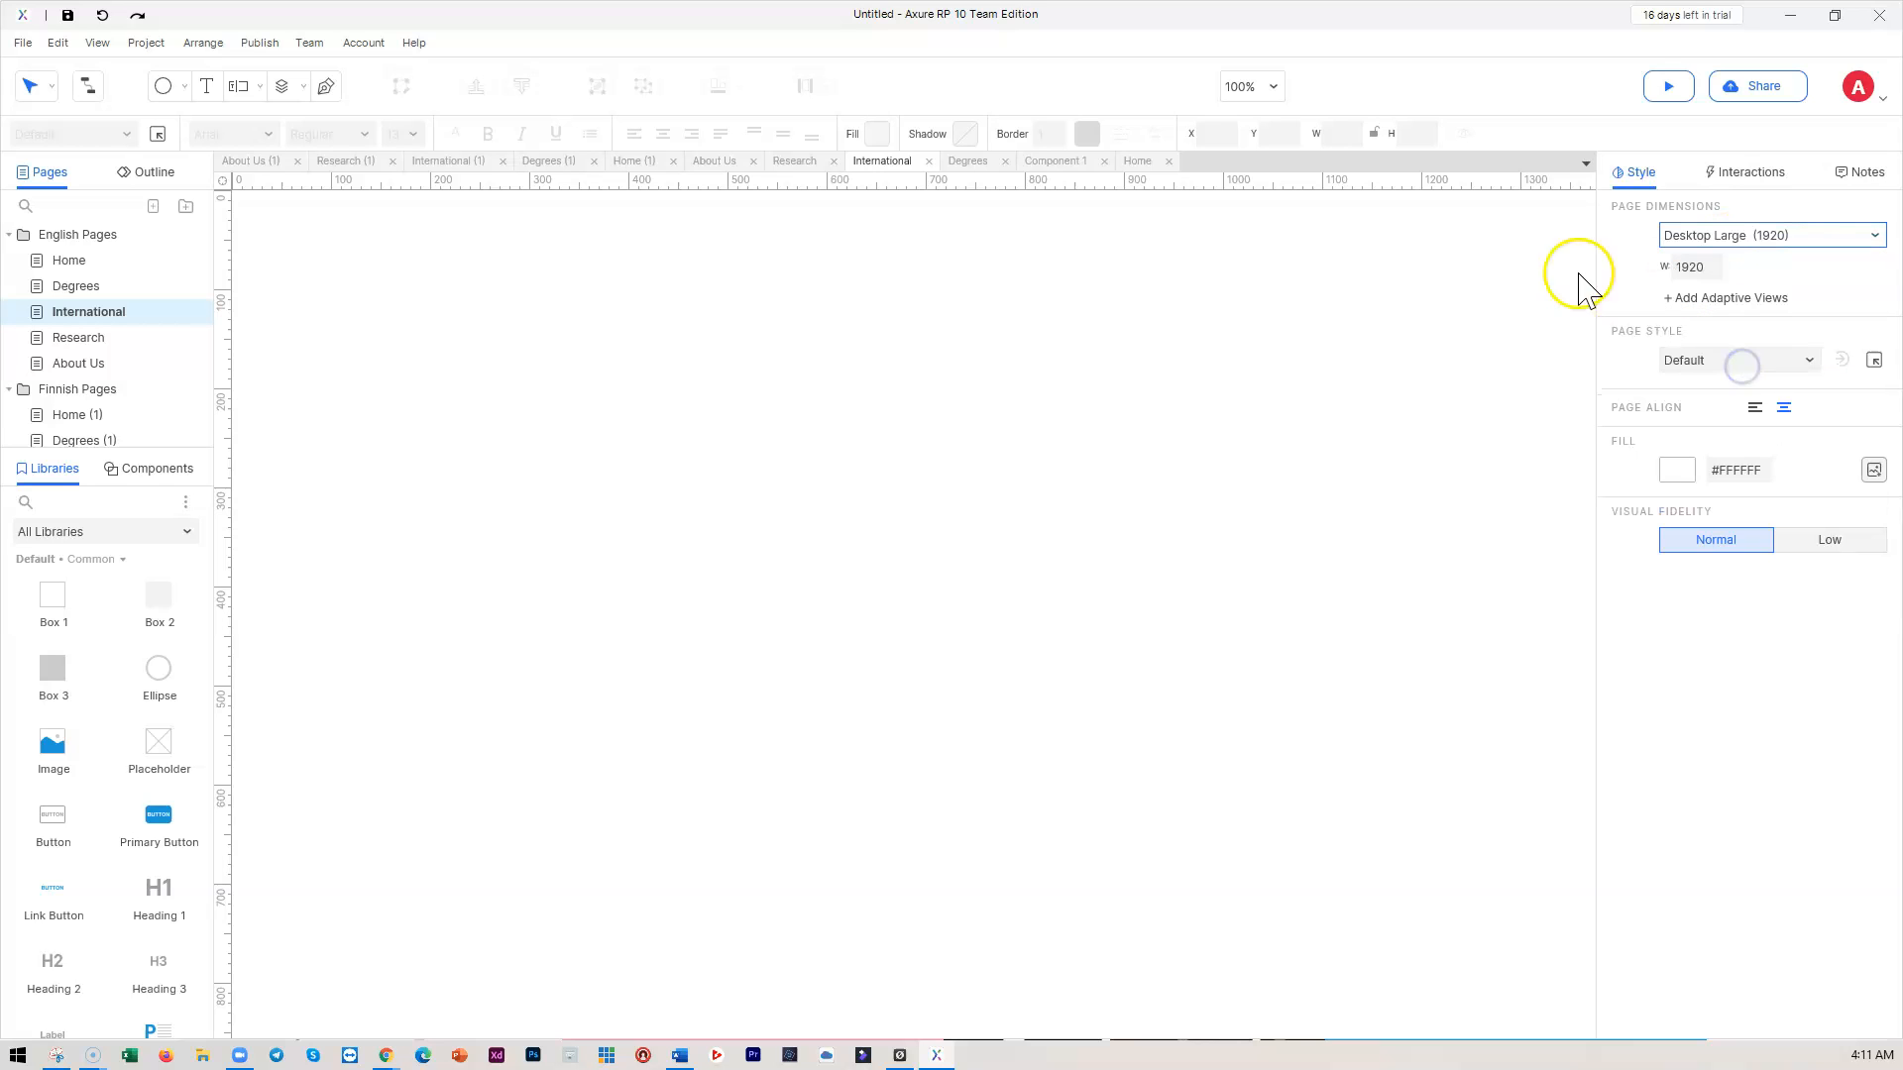
click(72, 335)
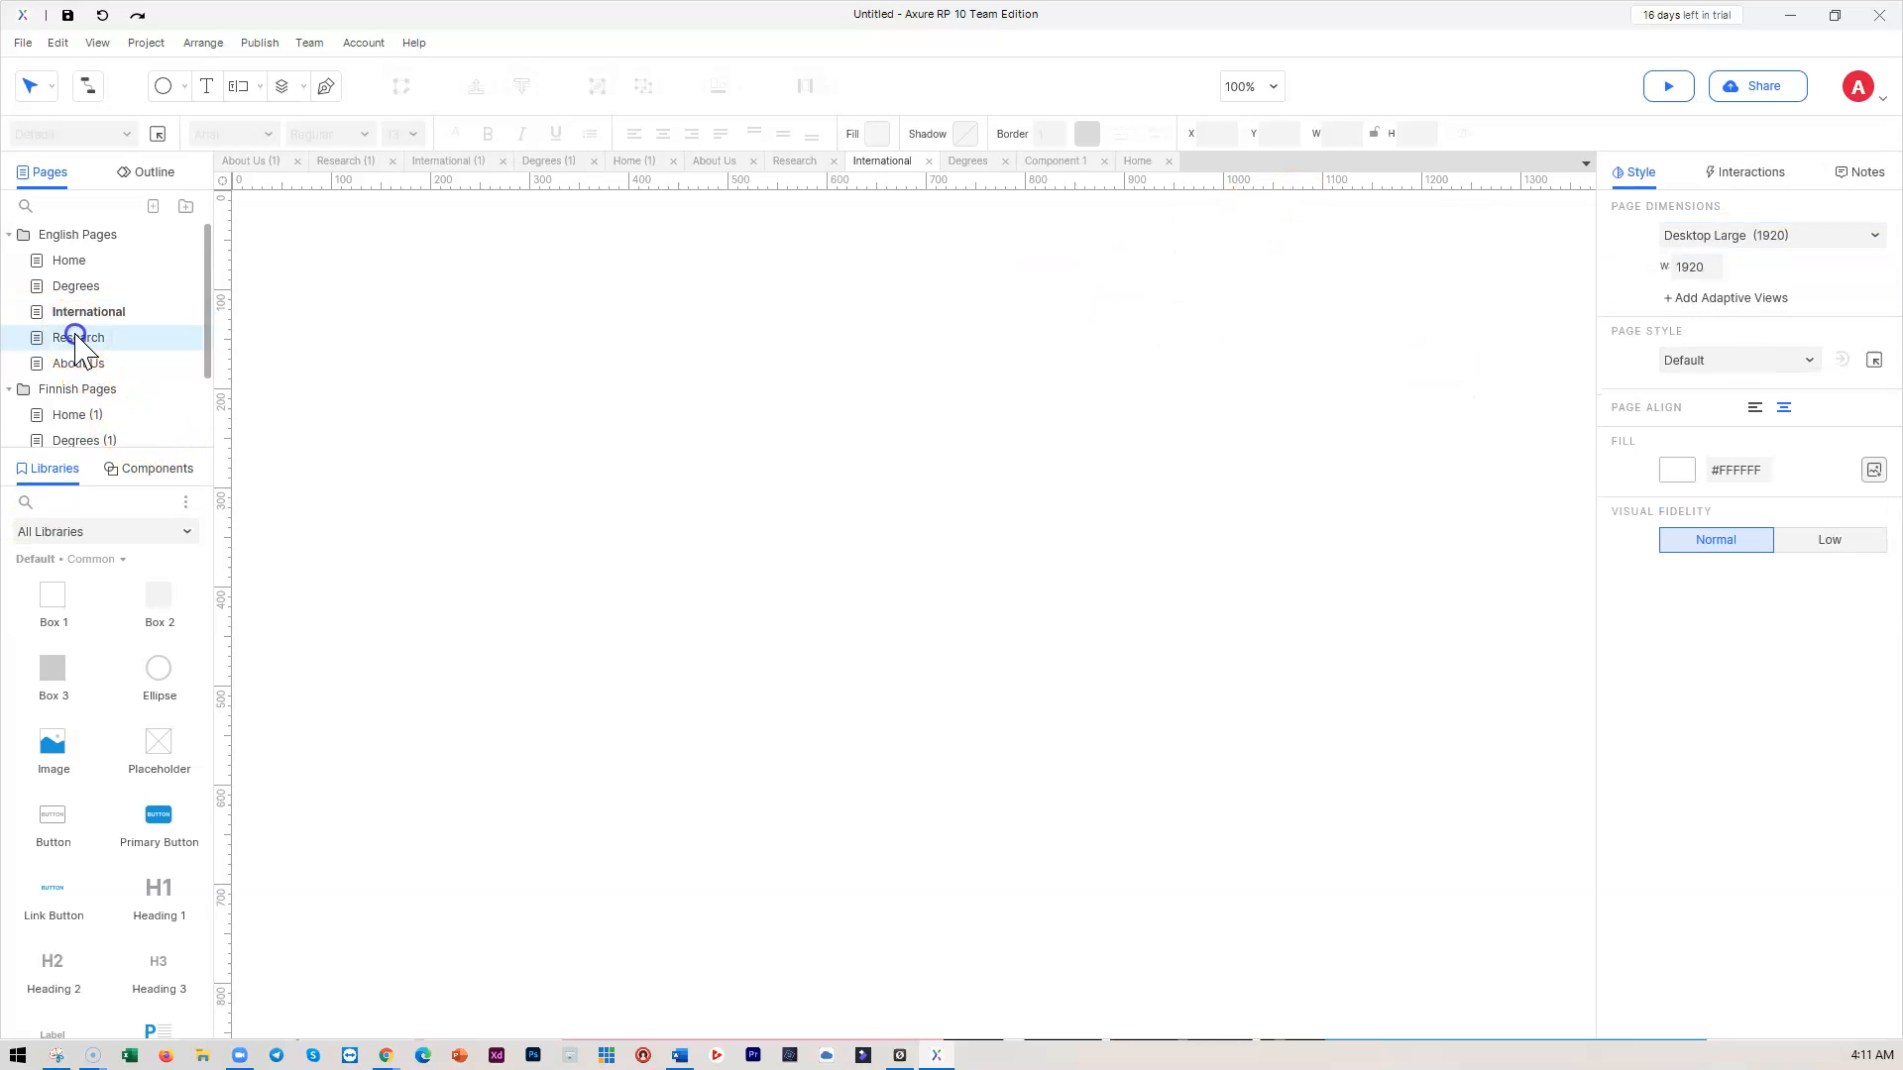
click(1721, 234)
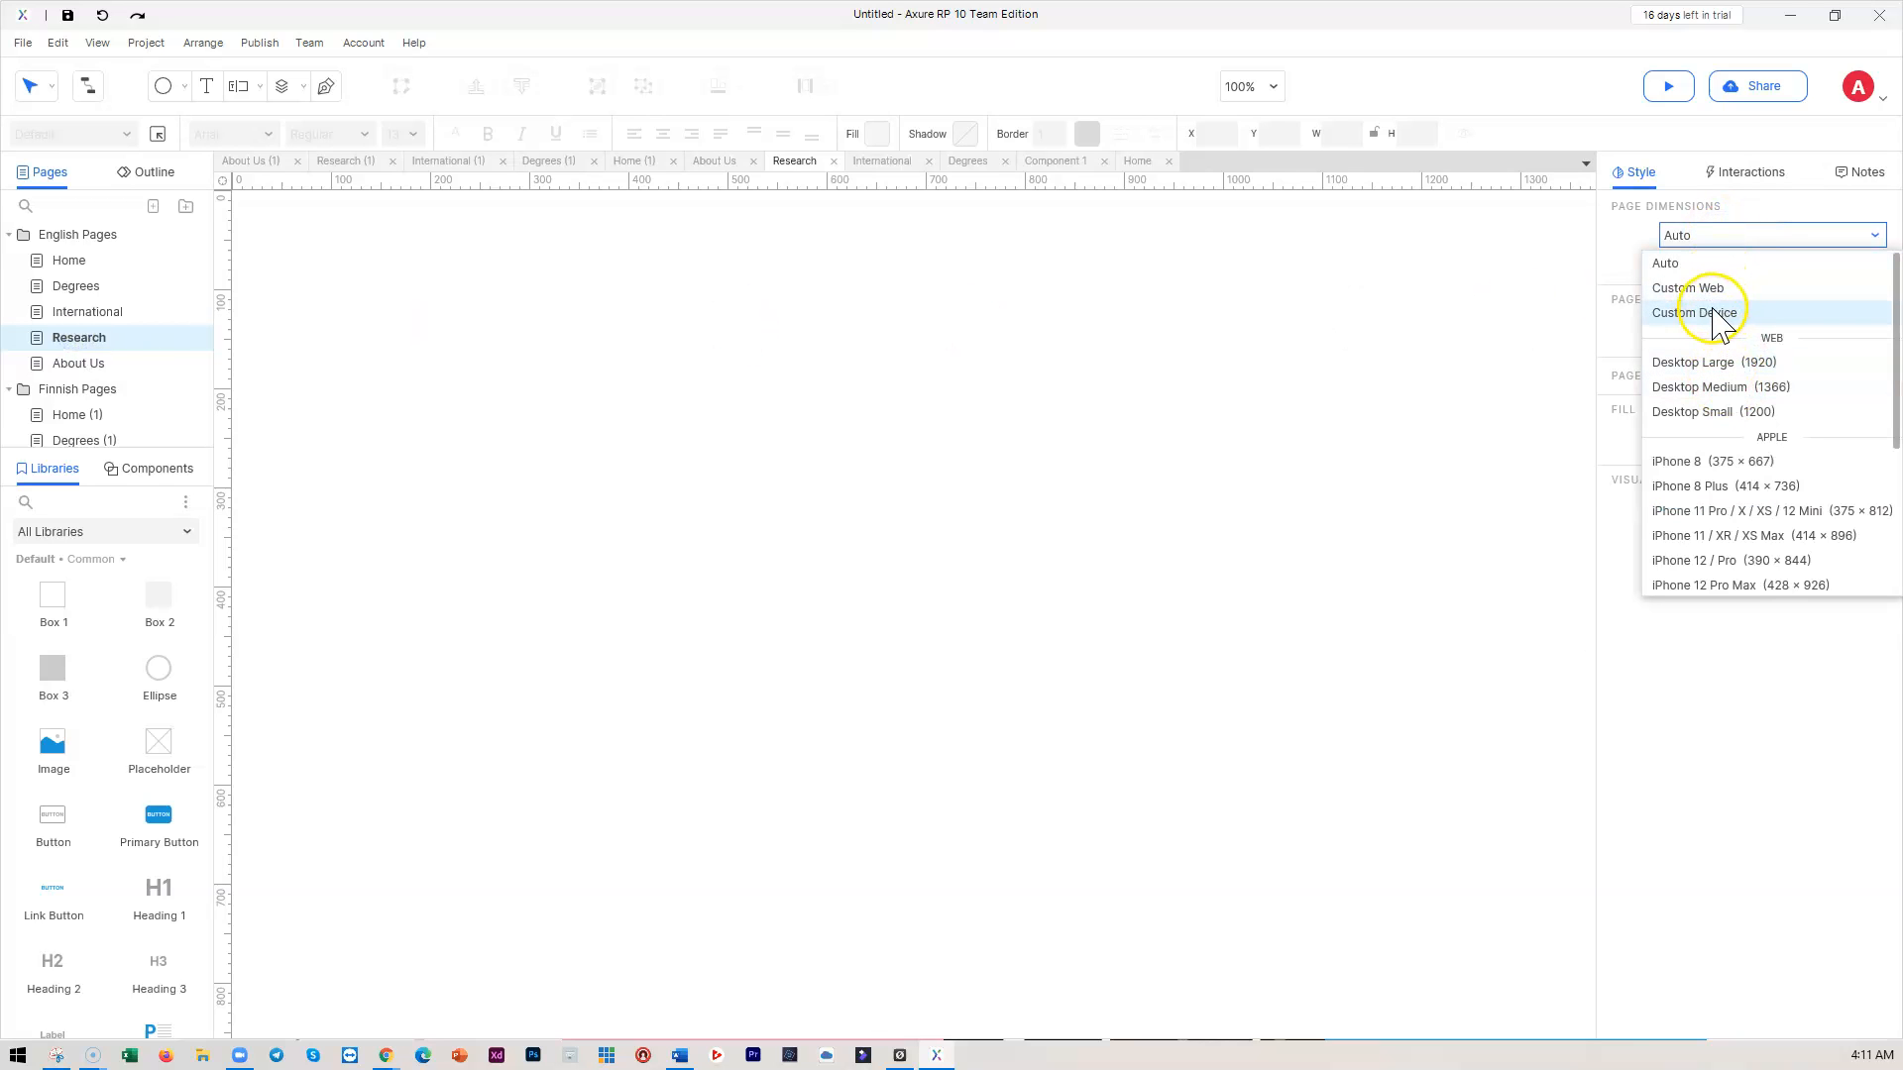
click(1733, 362)
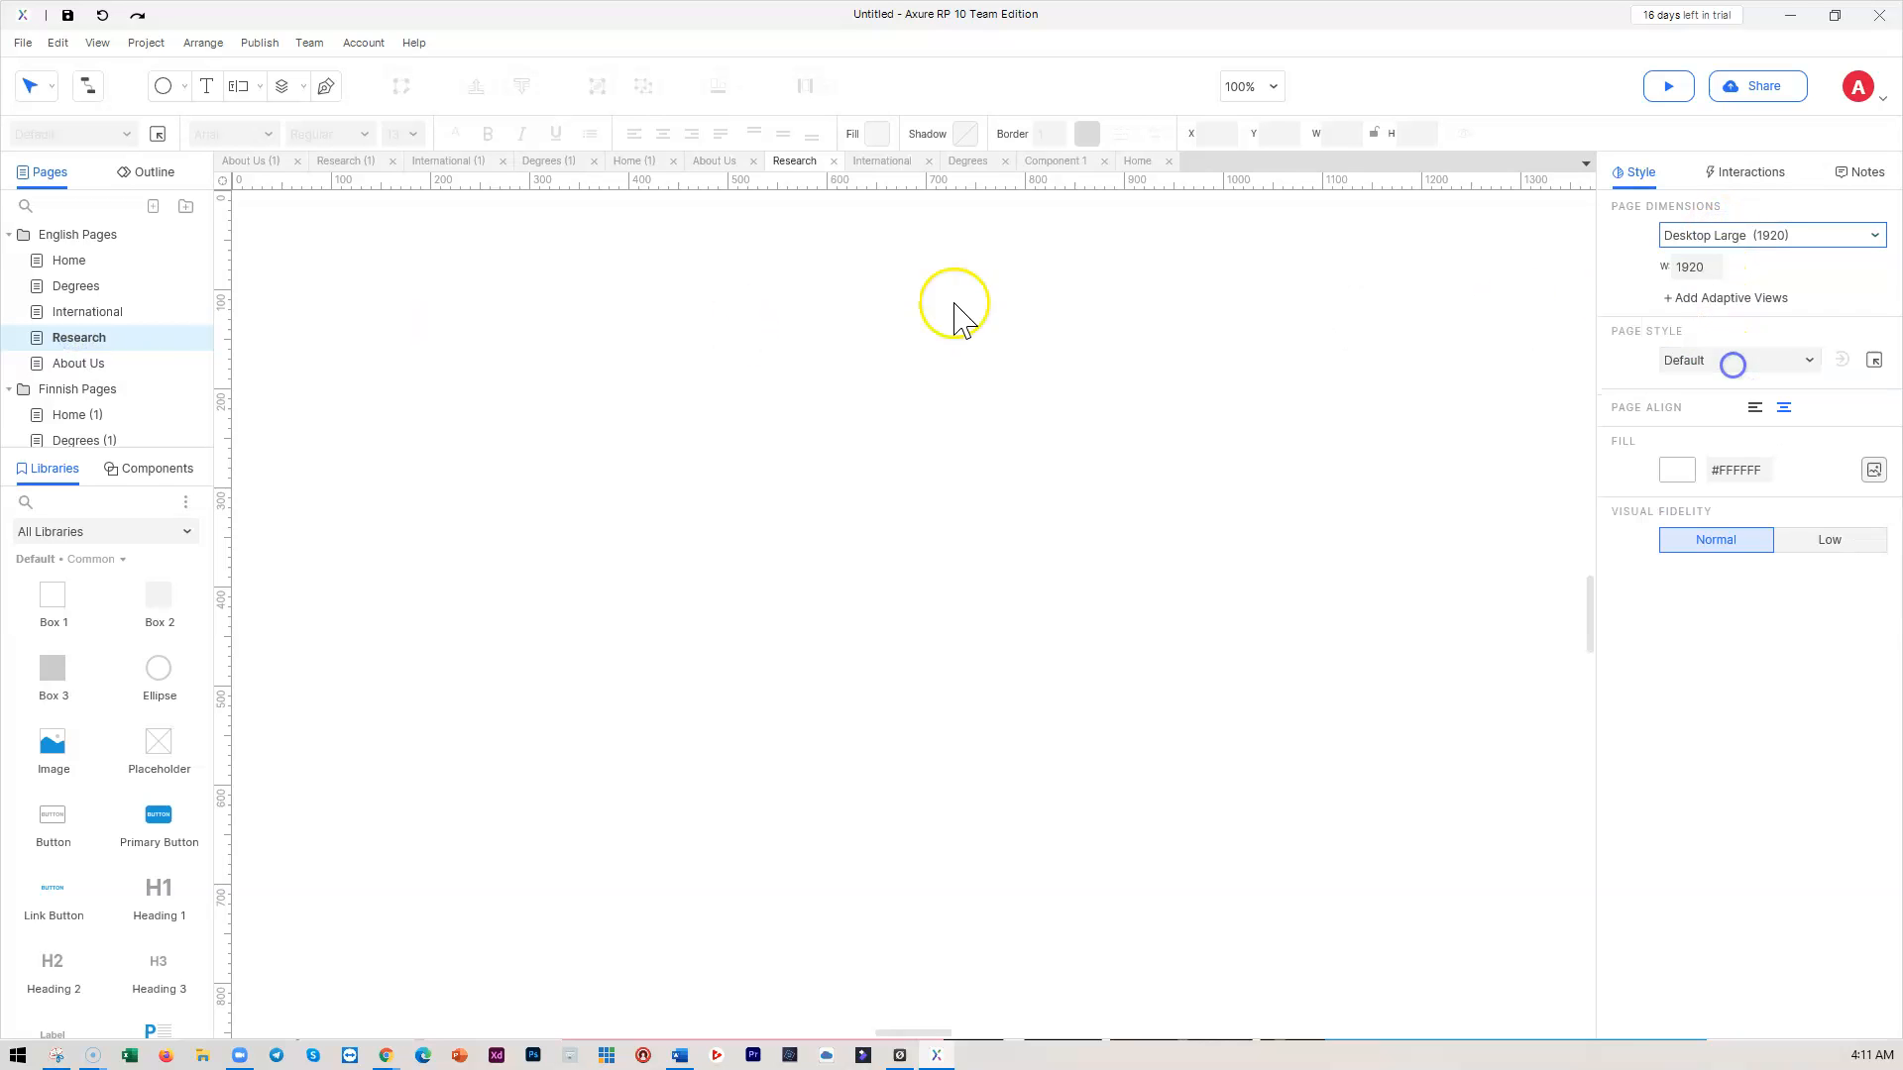
click(86, 265)
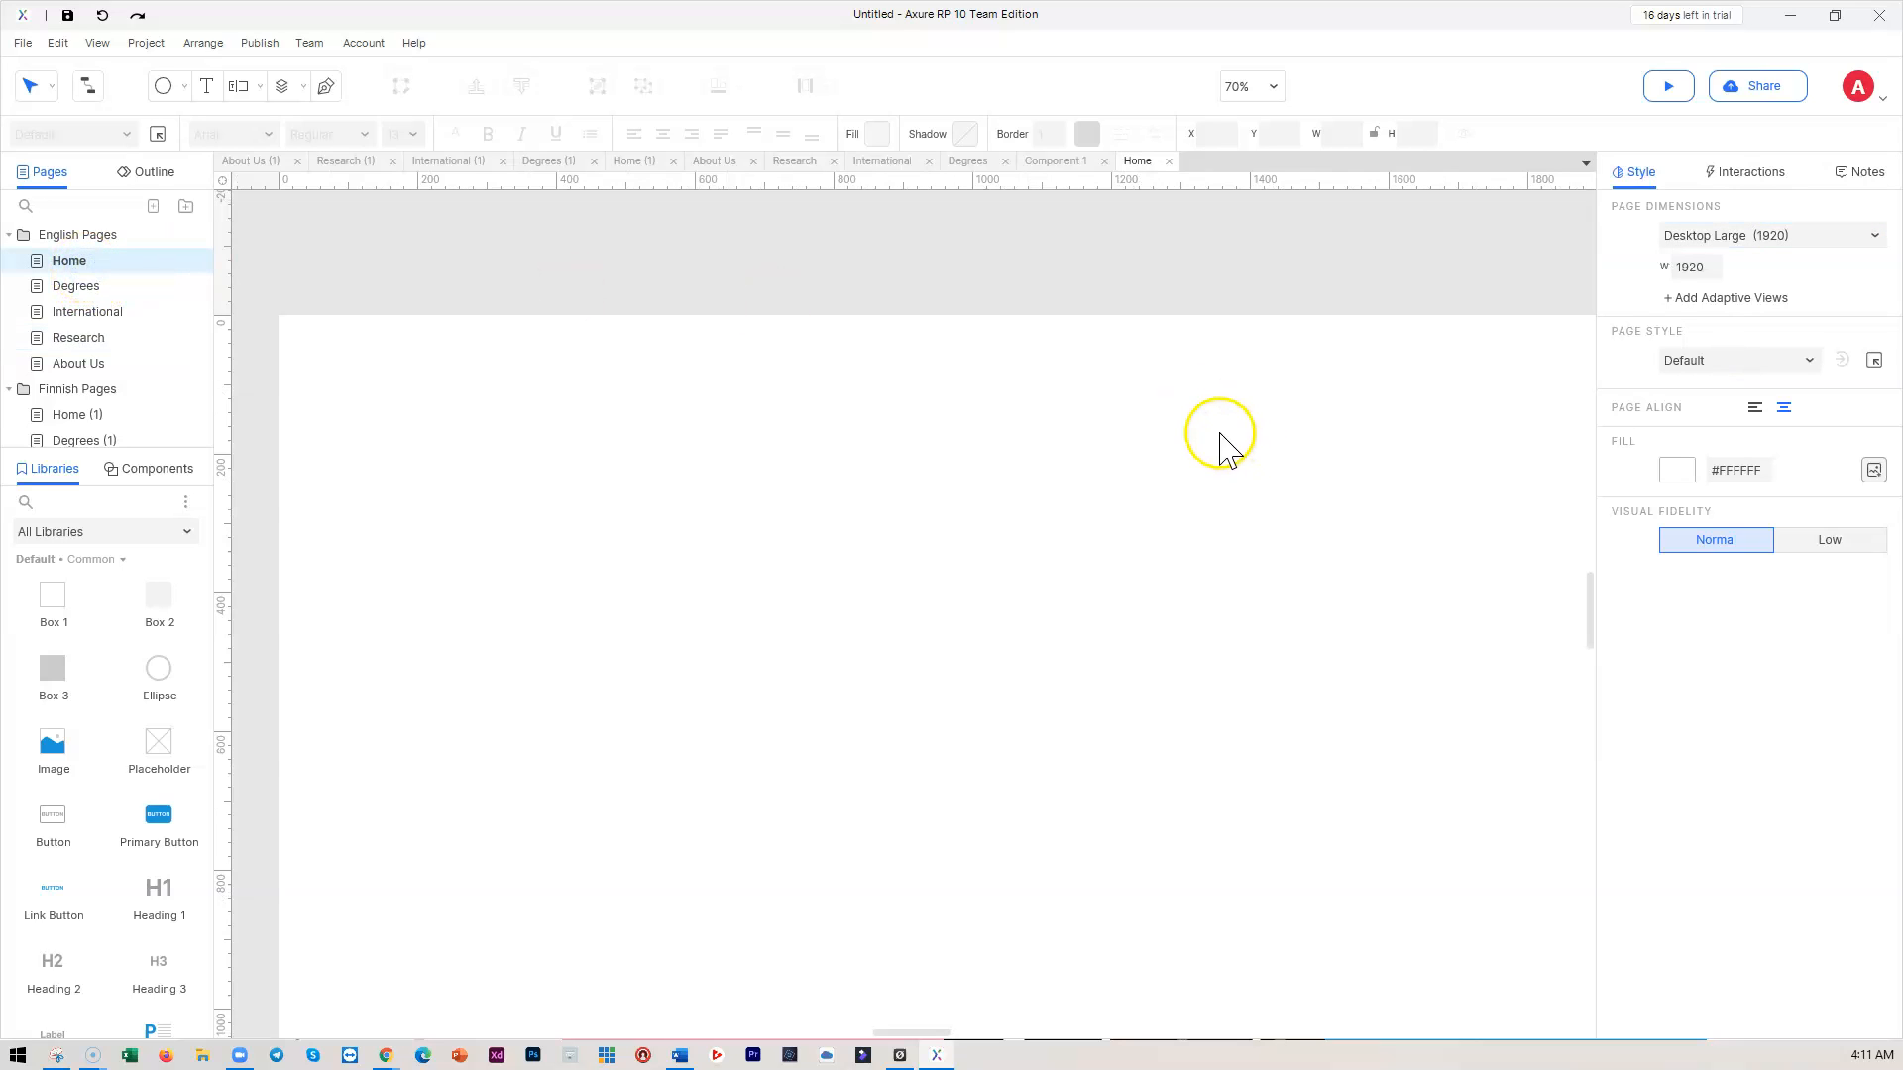
click(78, 338)
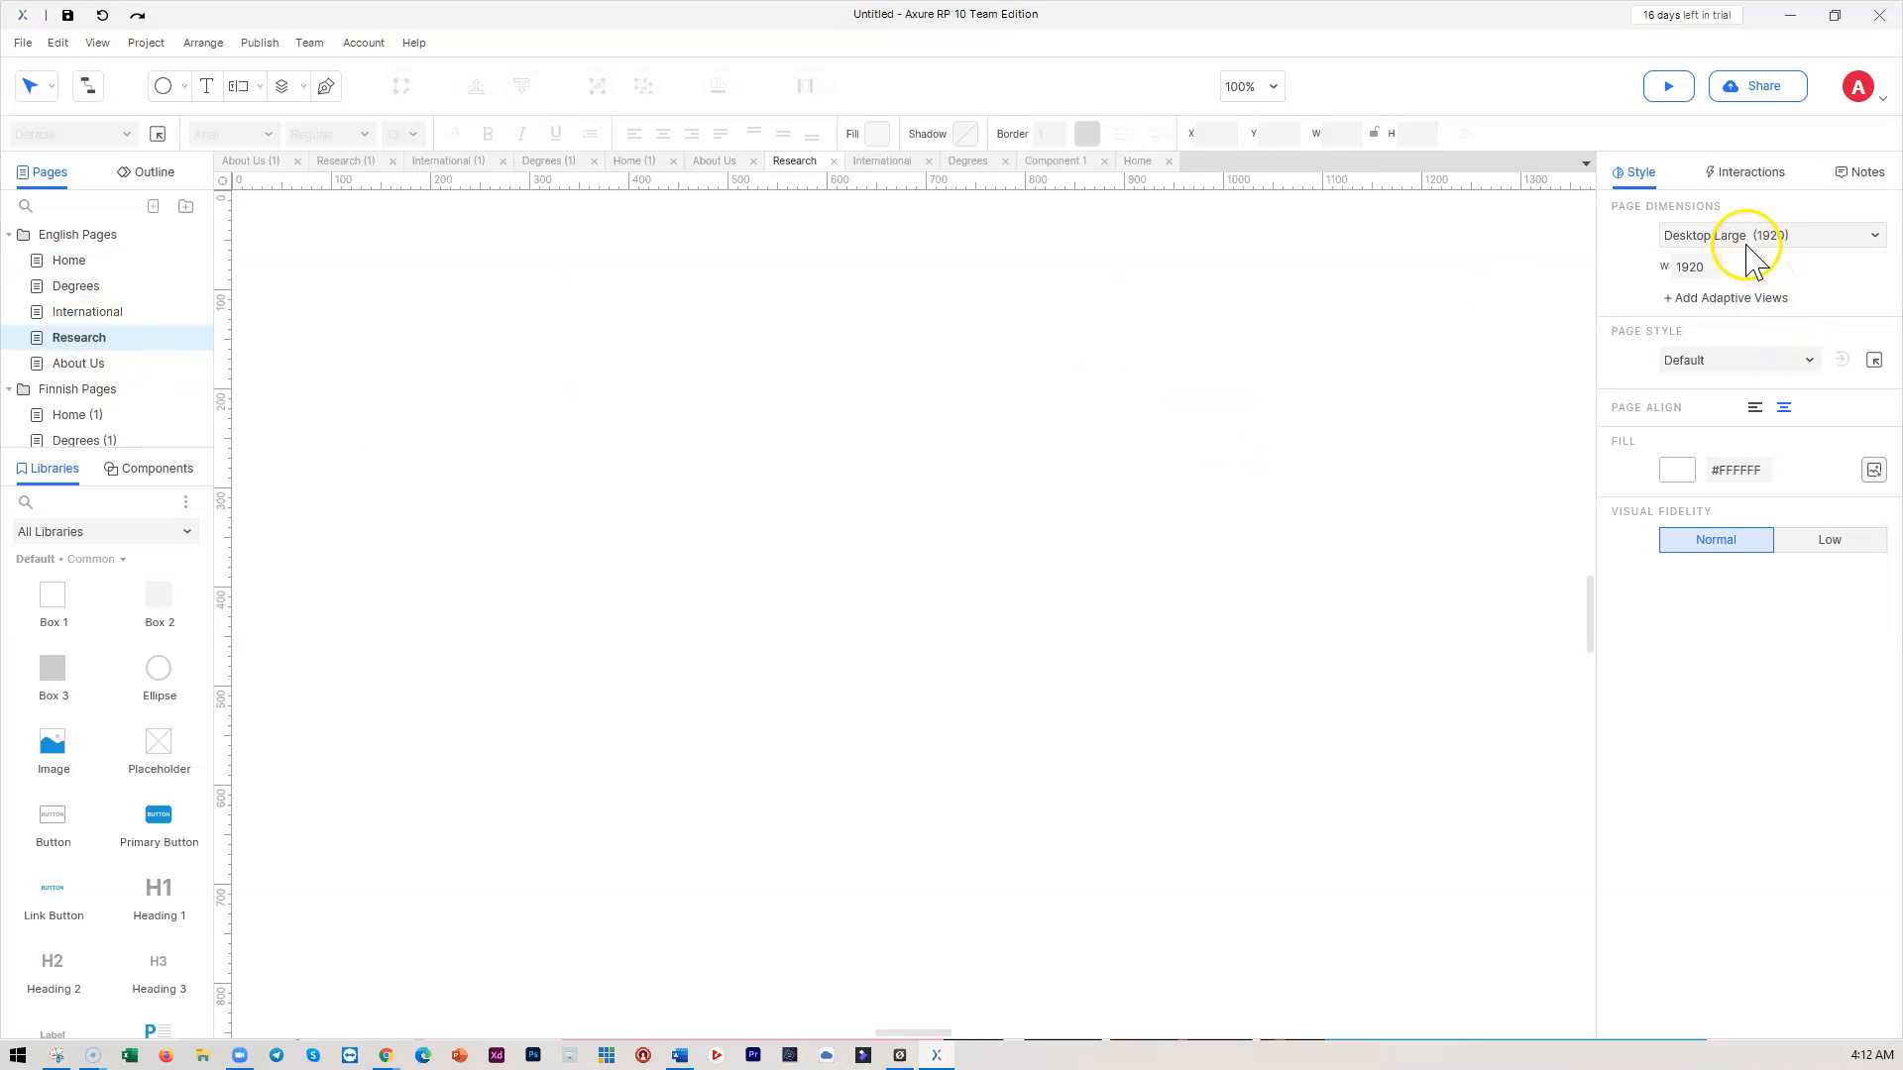
click(83, 364)
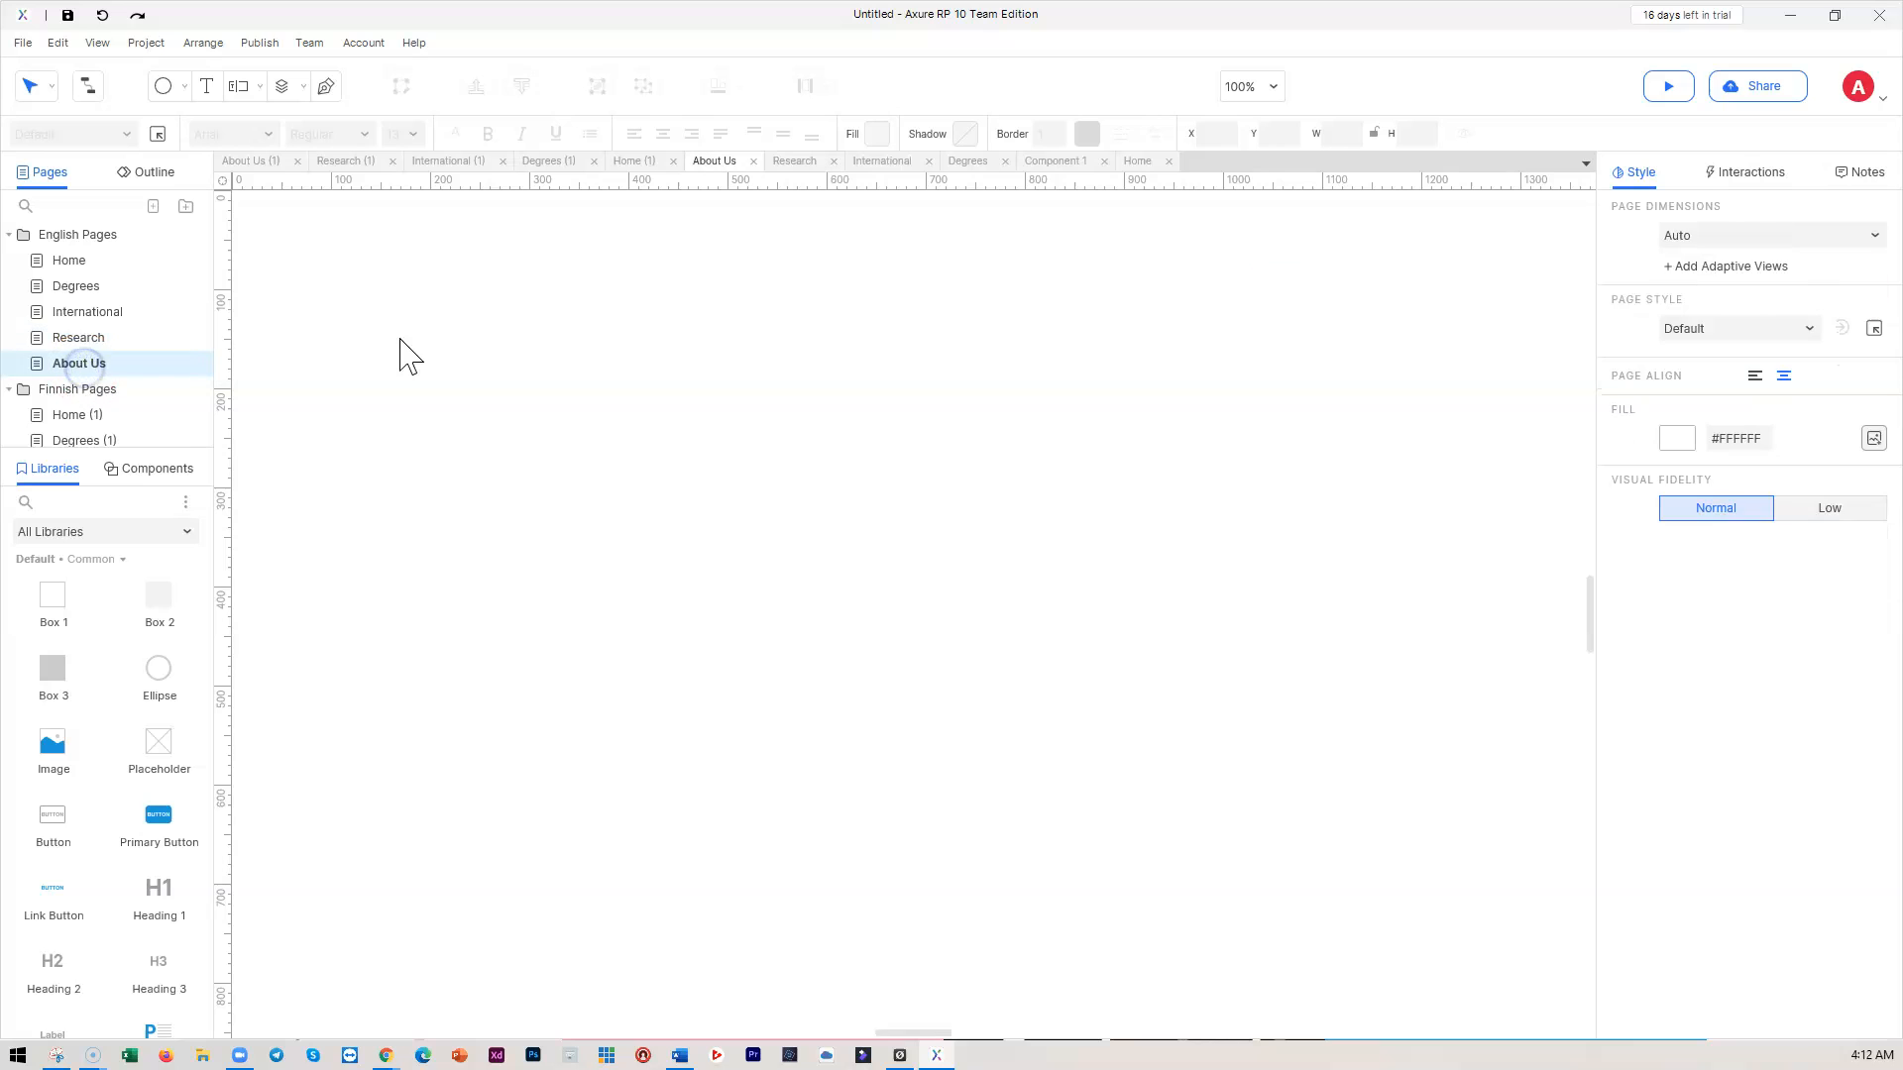
click(1730, 241)
click(1717, 362)
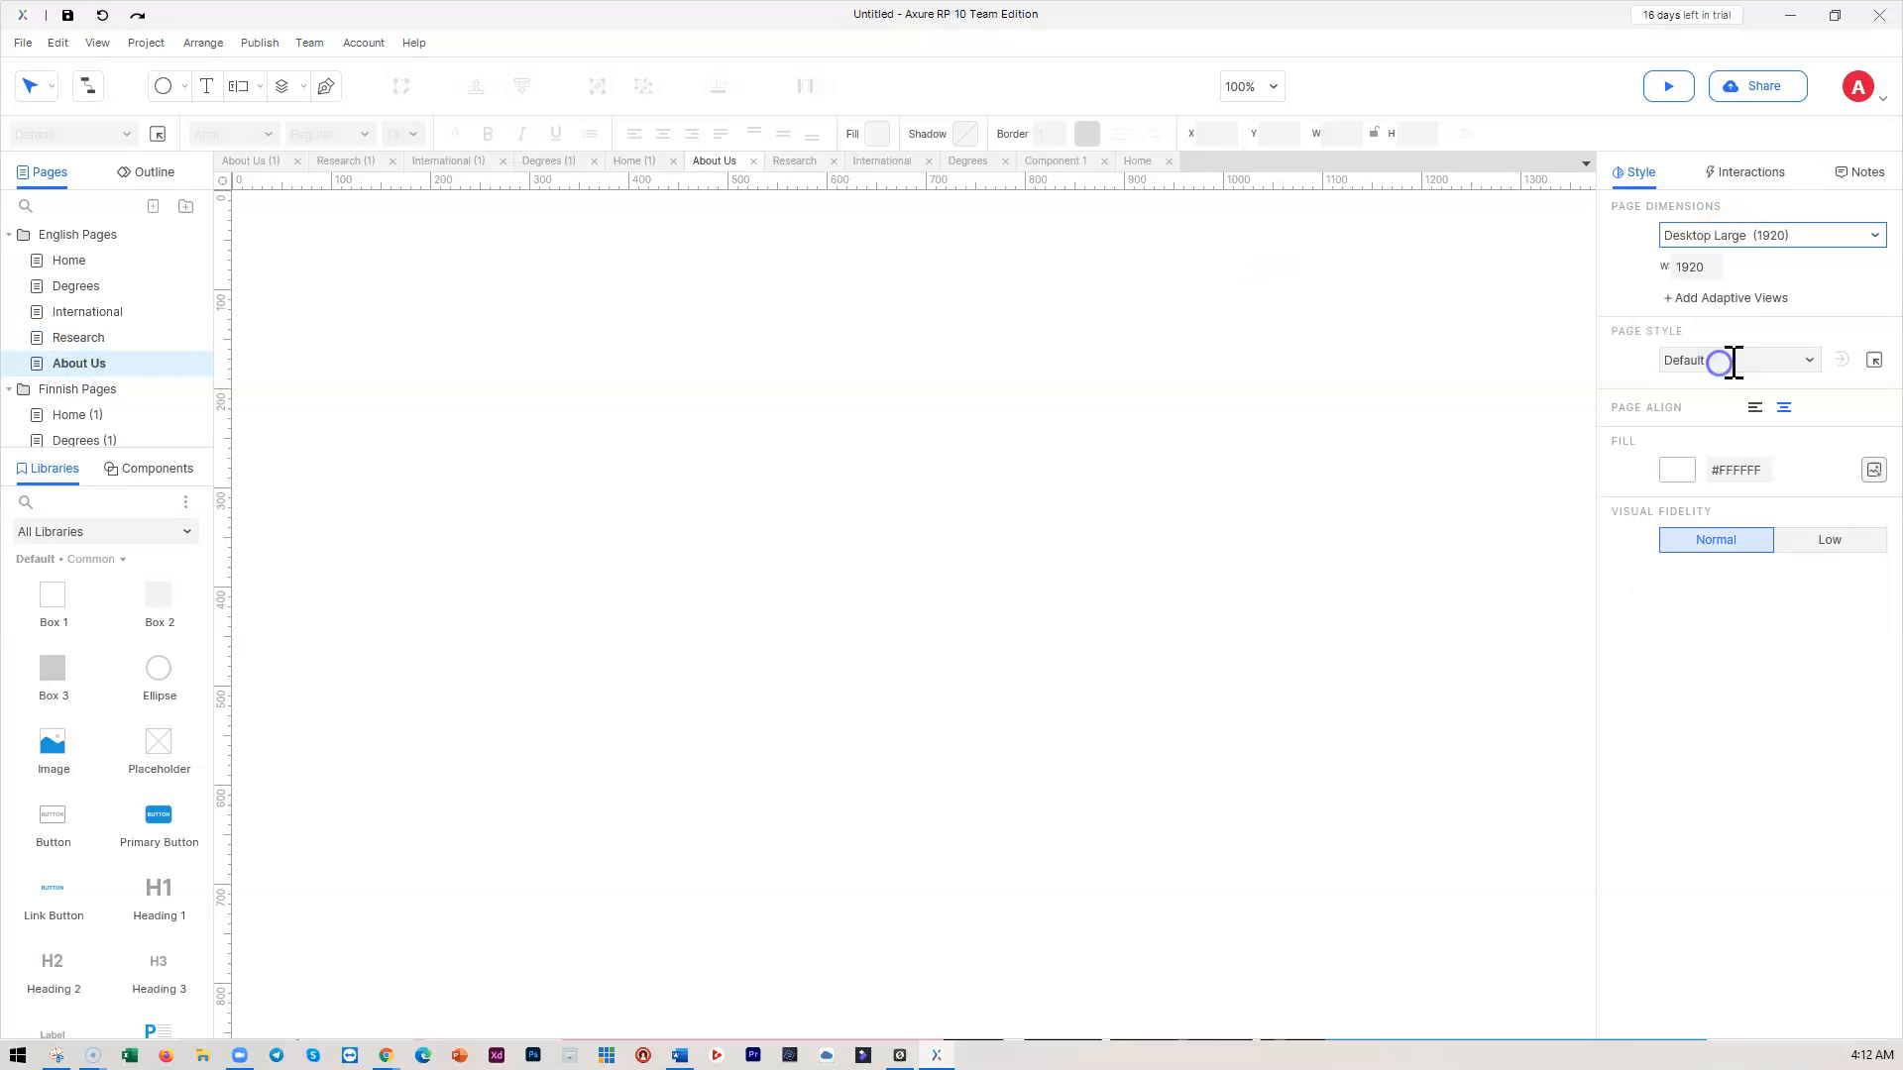
Set the Finnish Home (1), Degrees (1) and International (1) pages to Desktop Large (1920)
click(71, 414)
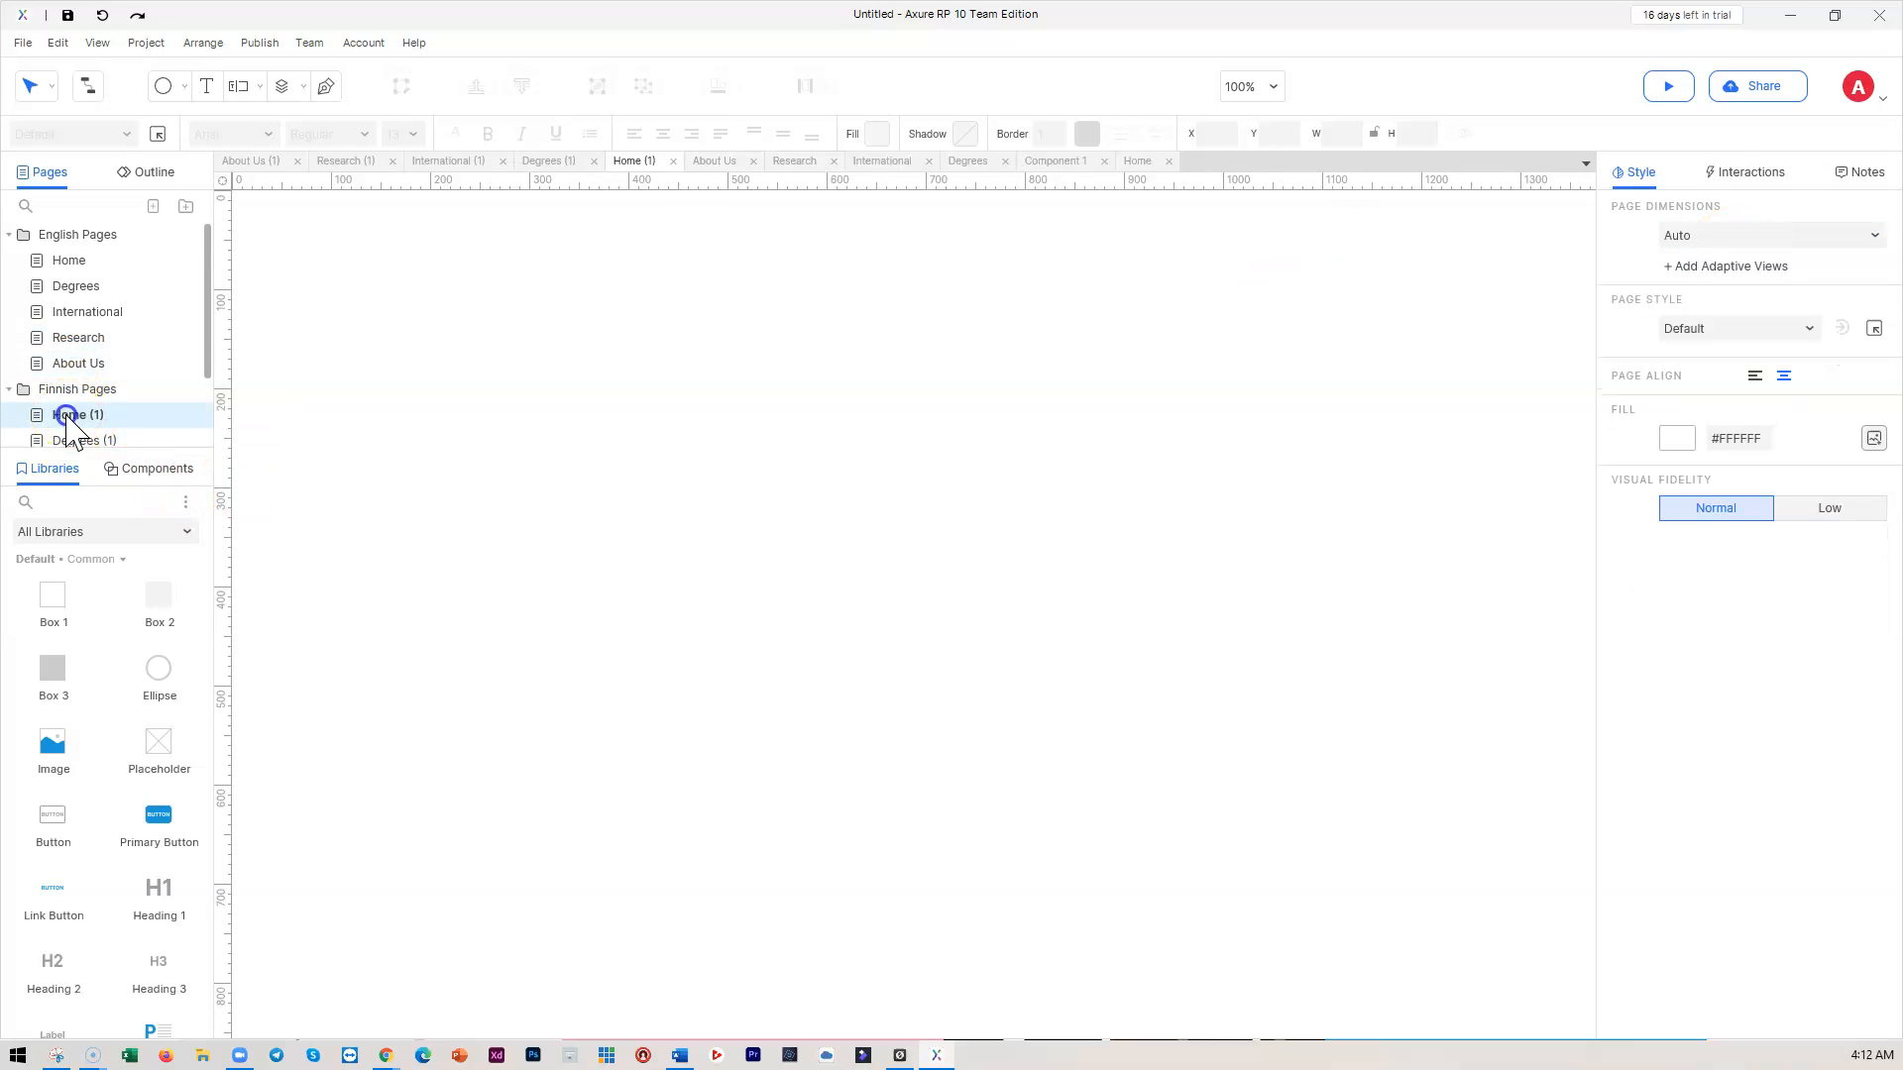
click(1716, 240)
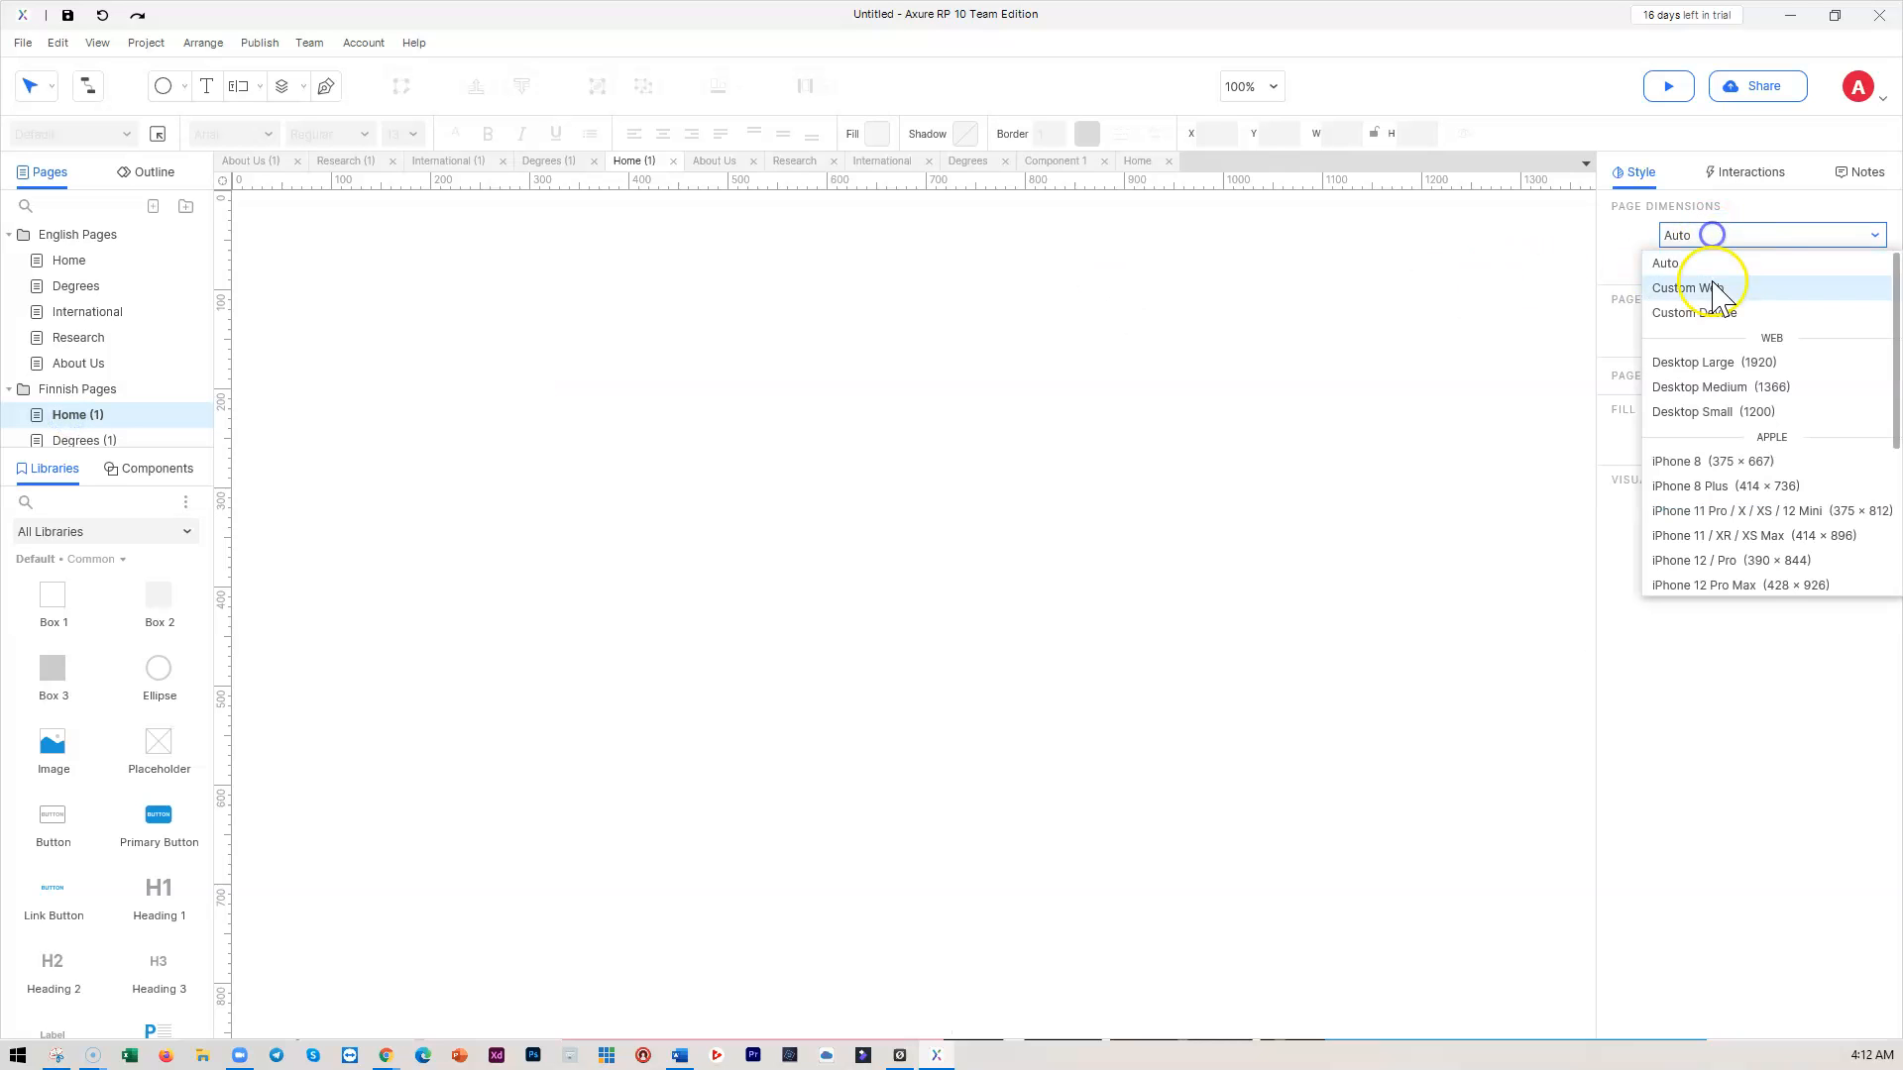
click(1721, 361)
click(89, 438)
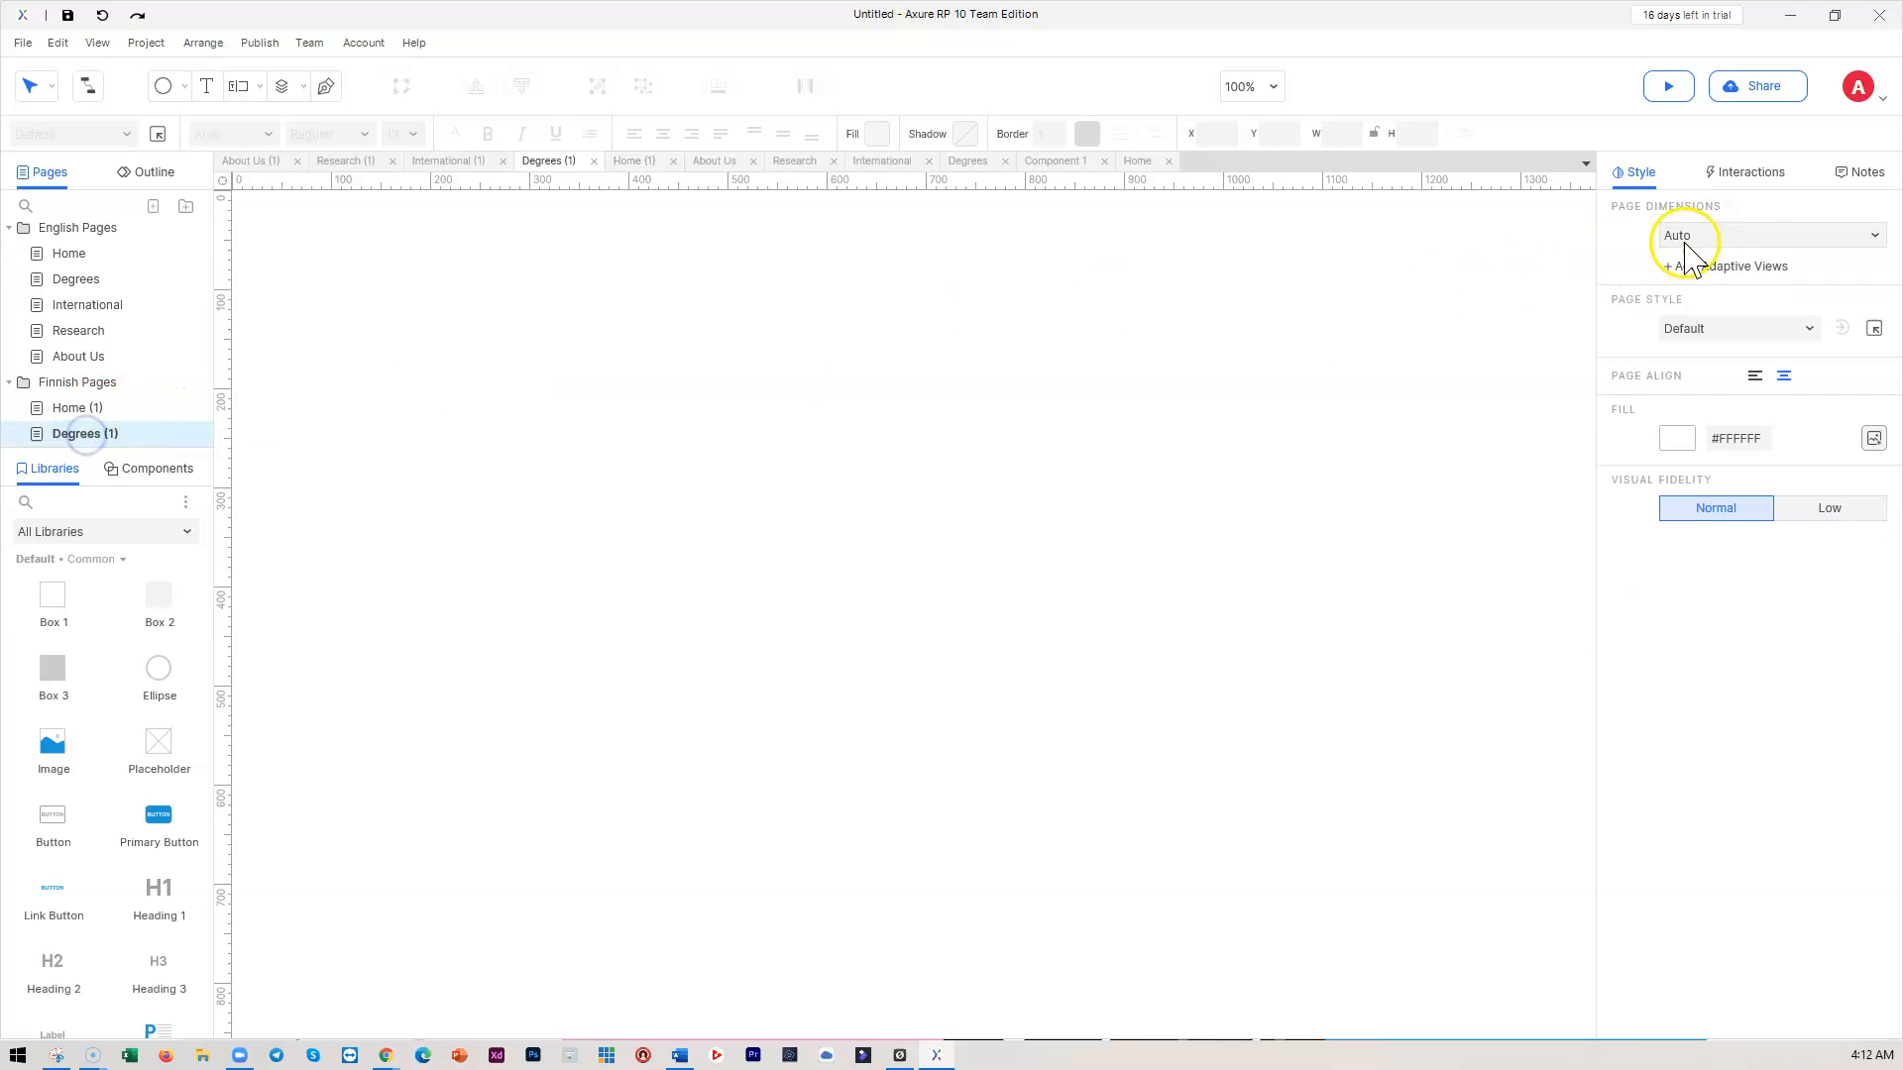
click(1725, 238)
click(1721, 361)
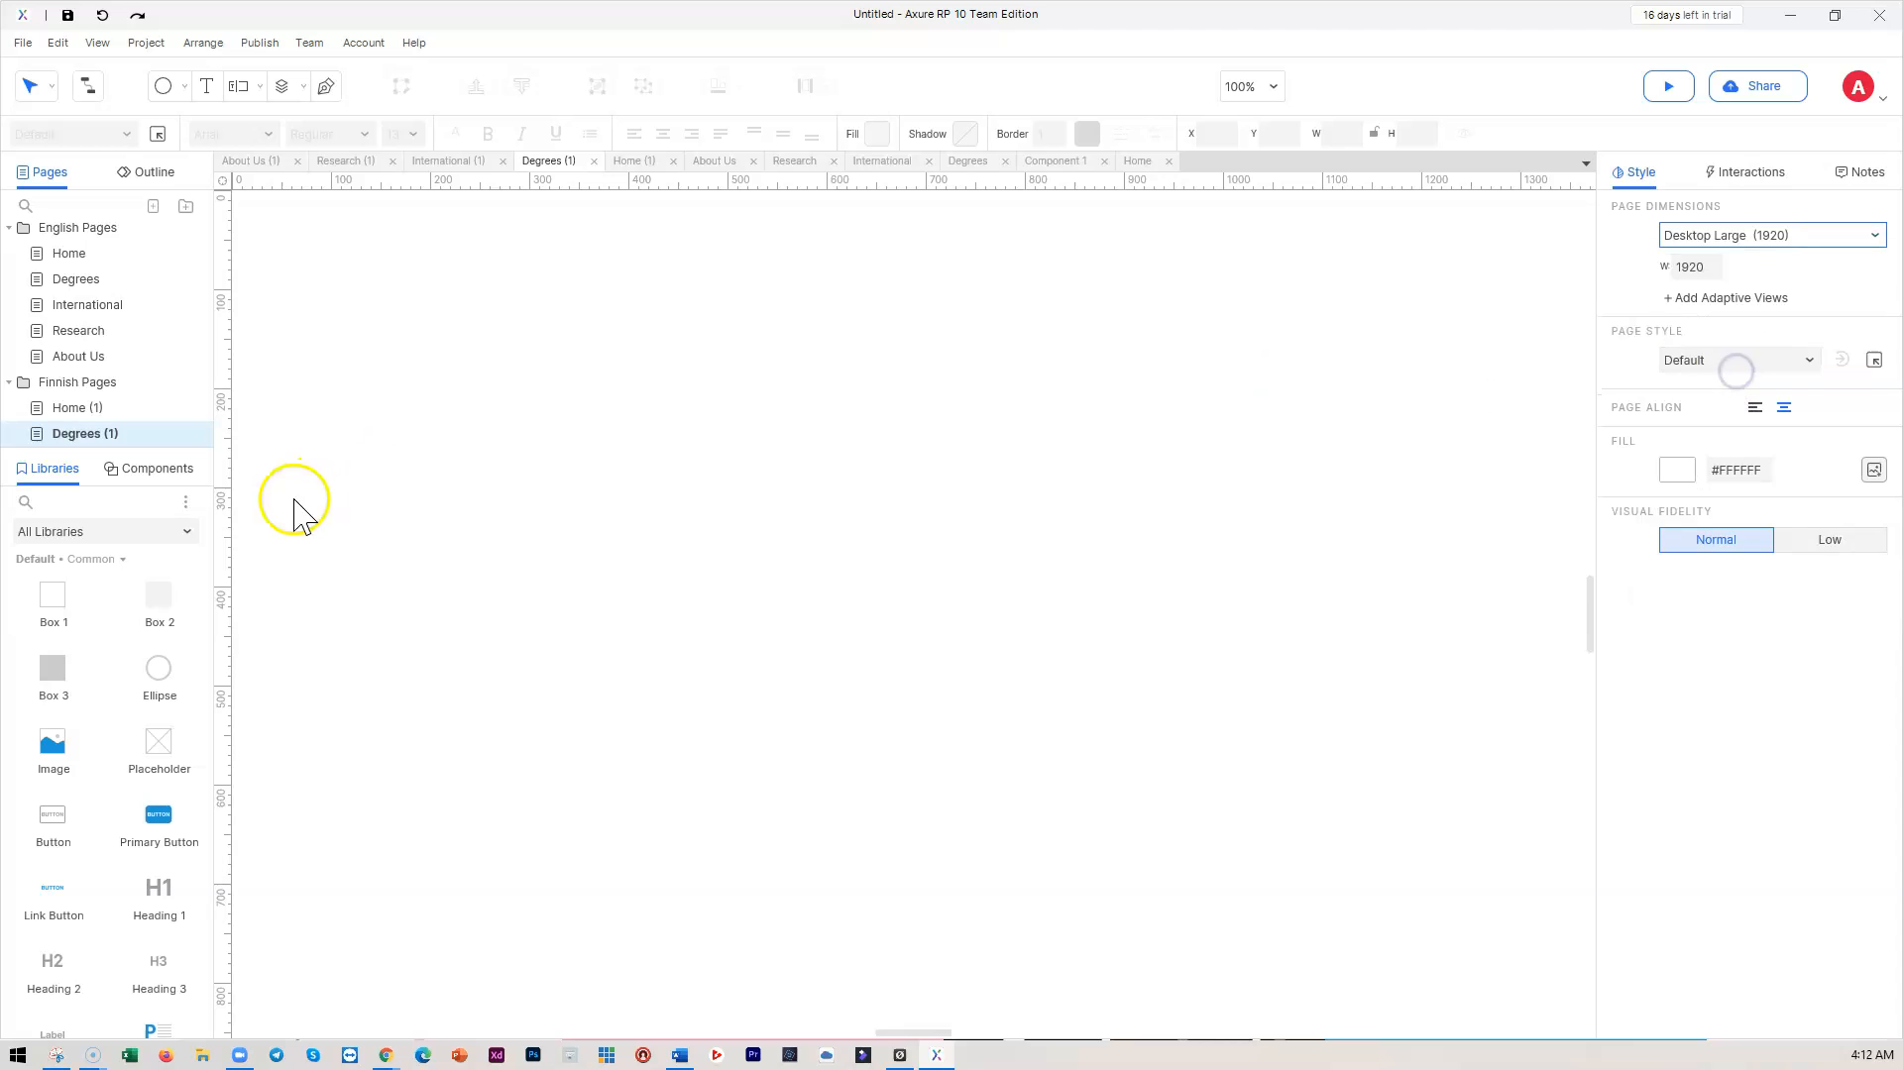
scroll(60, 416, down, 2)
click(91, 375)
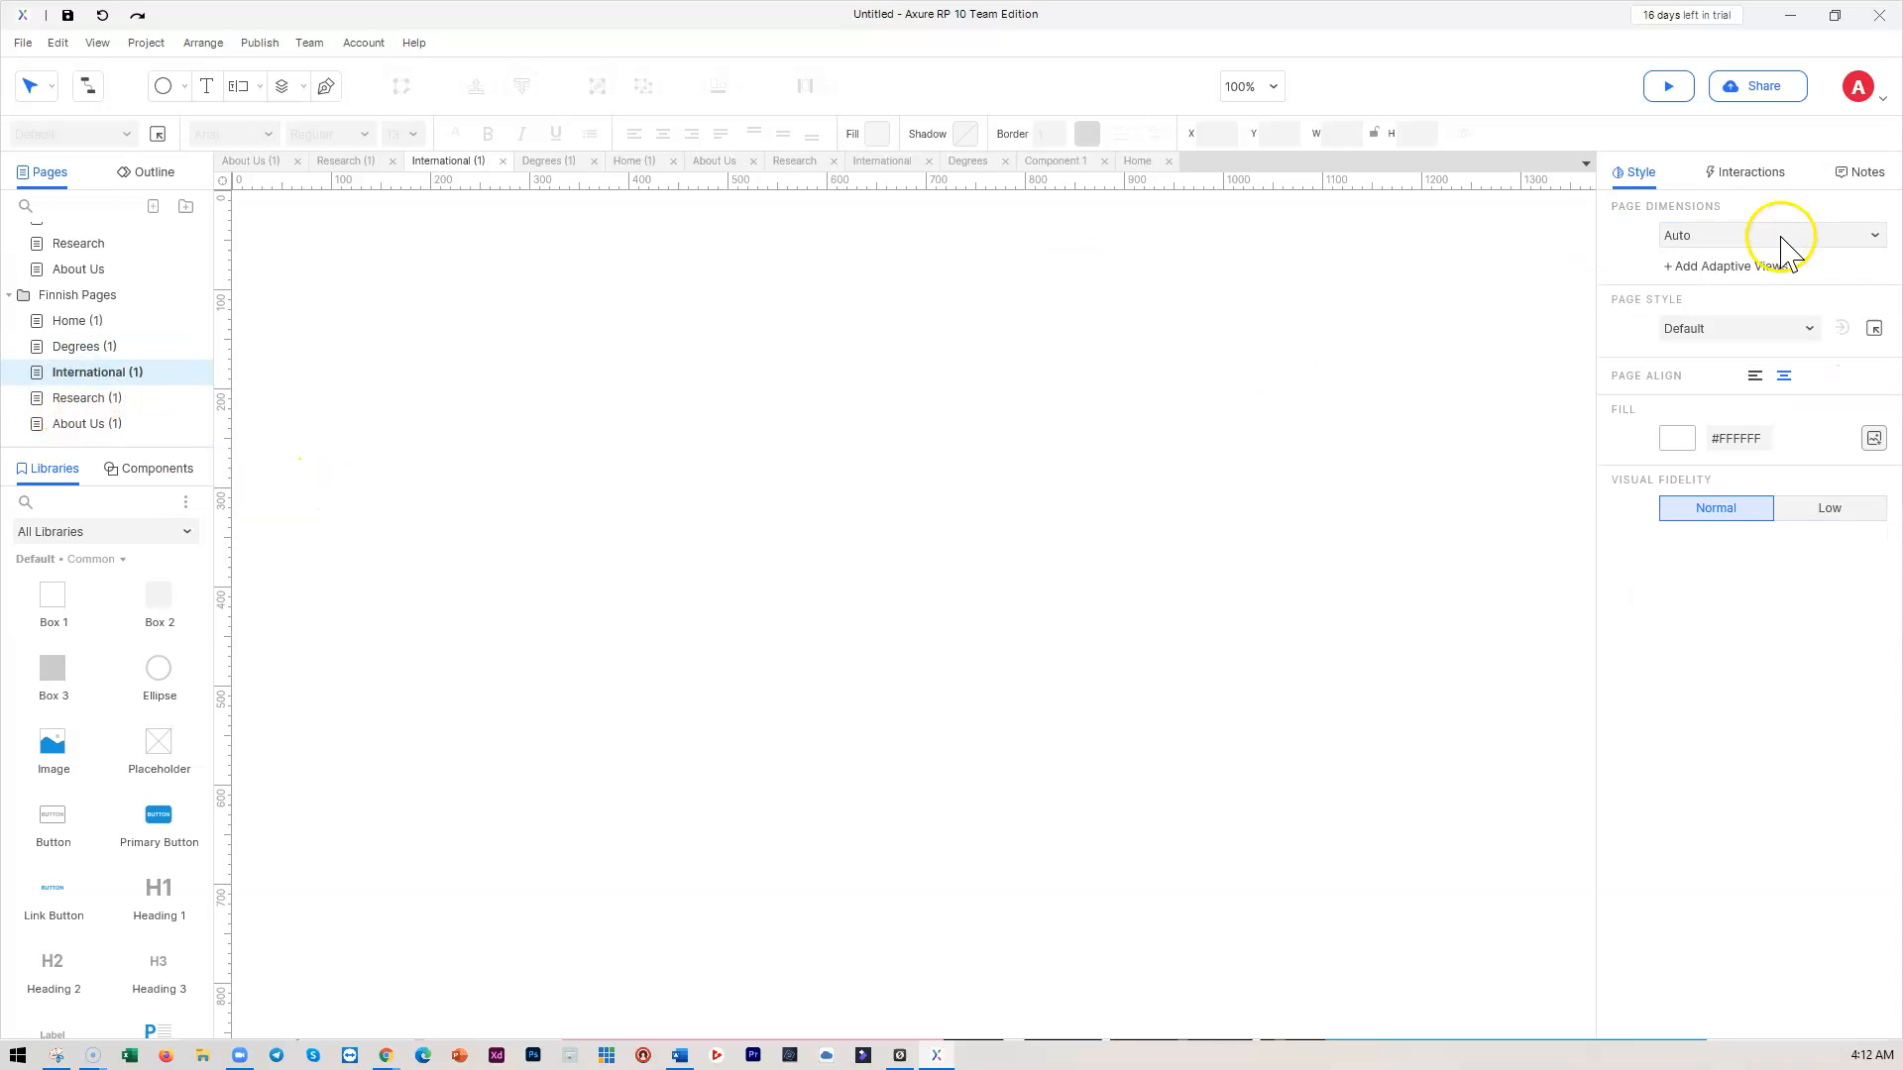
click(1735, 235)
click(1724, 362)
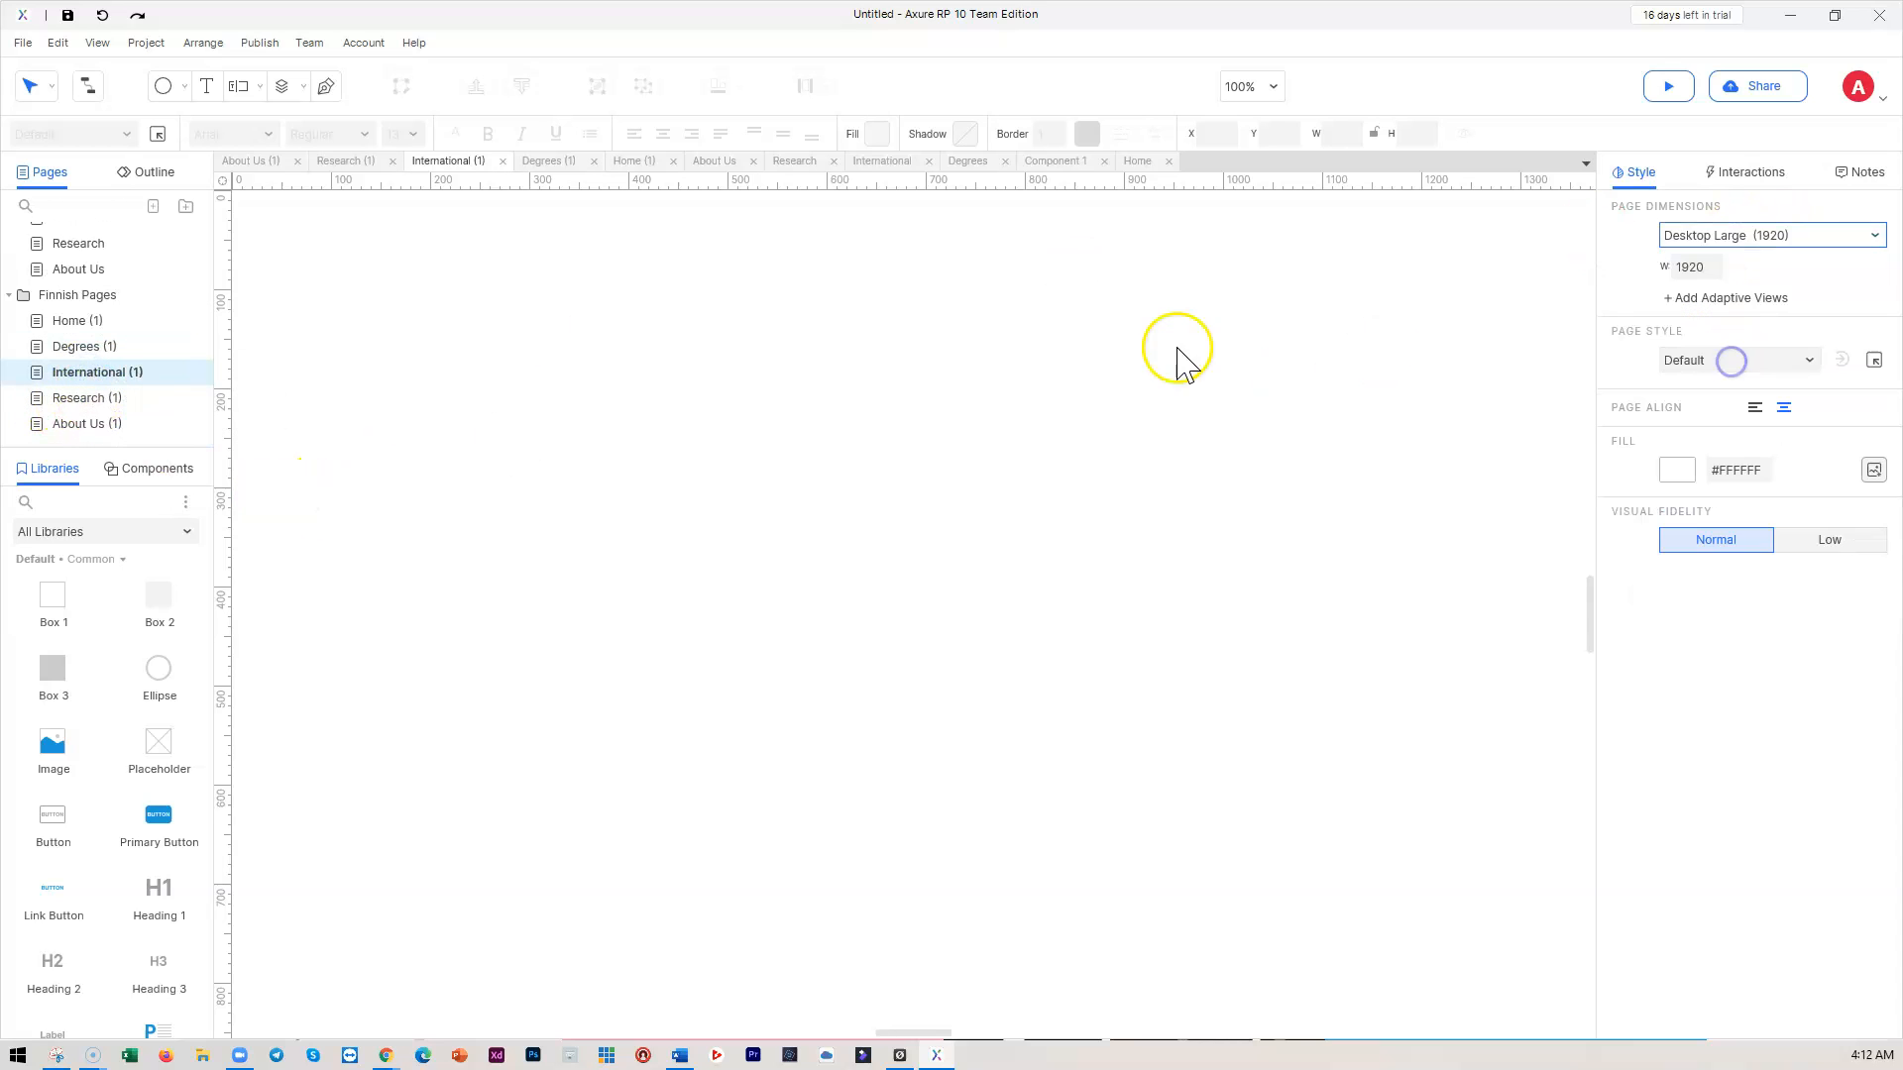
Return to the English Home page on the canvas
scroll(674, 377, up, 3)
scroll(687, 359, down, 2)
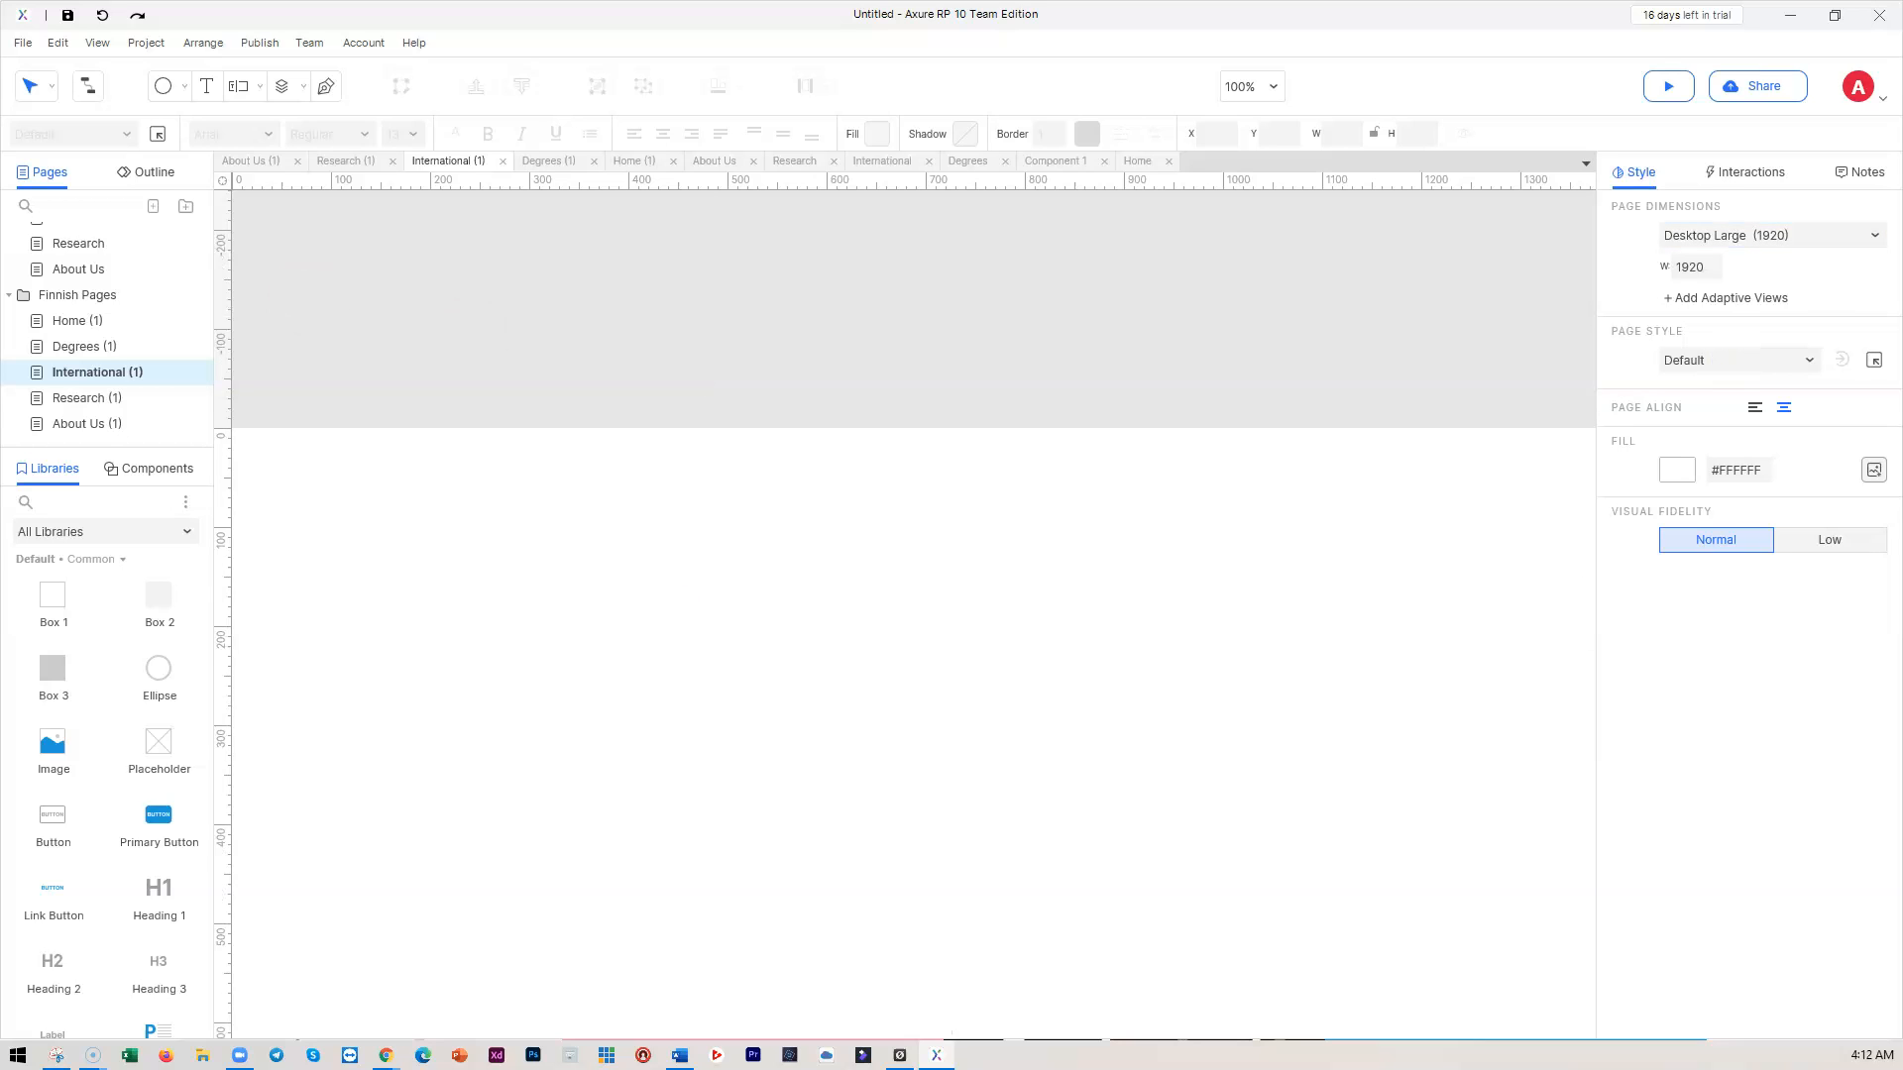
scroll(104, 298, up, 2)
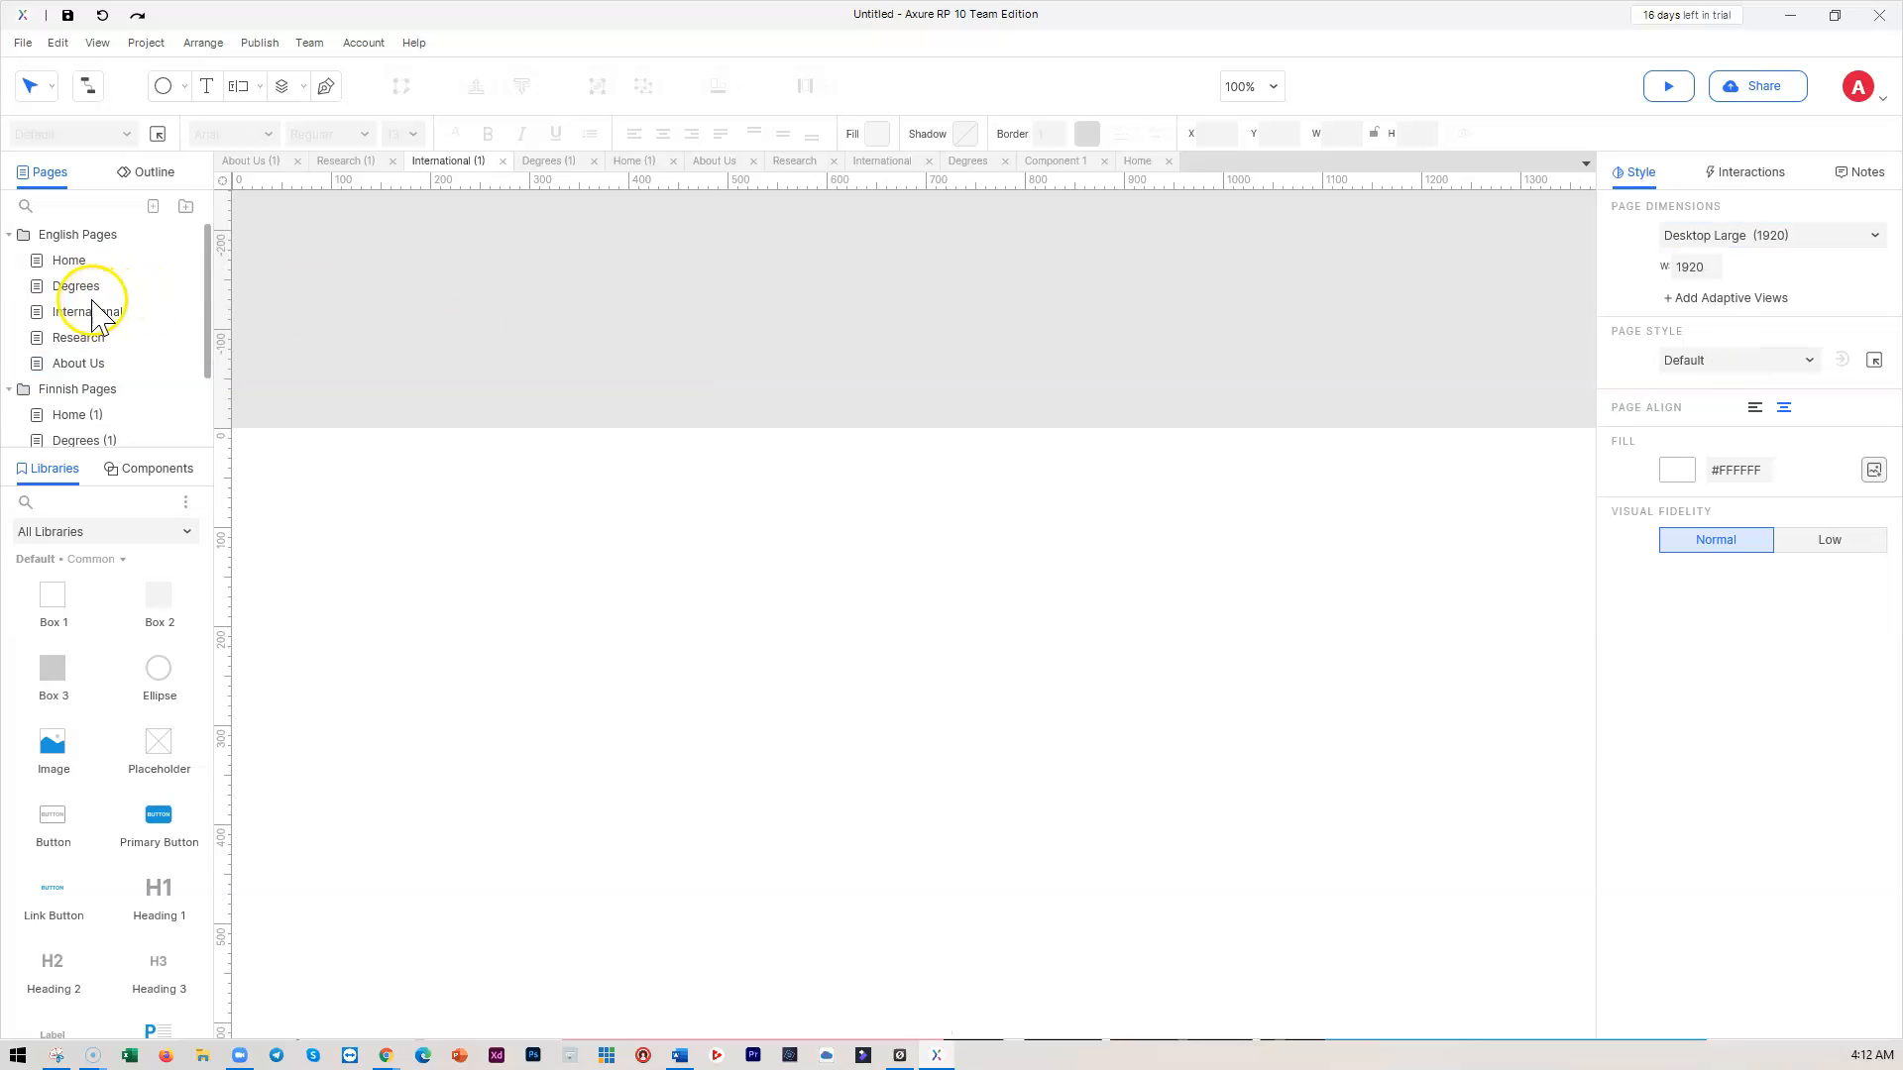
click(70, 261)
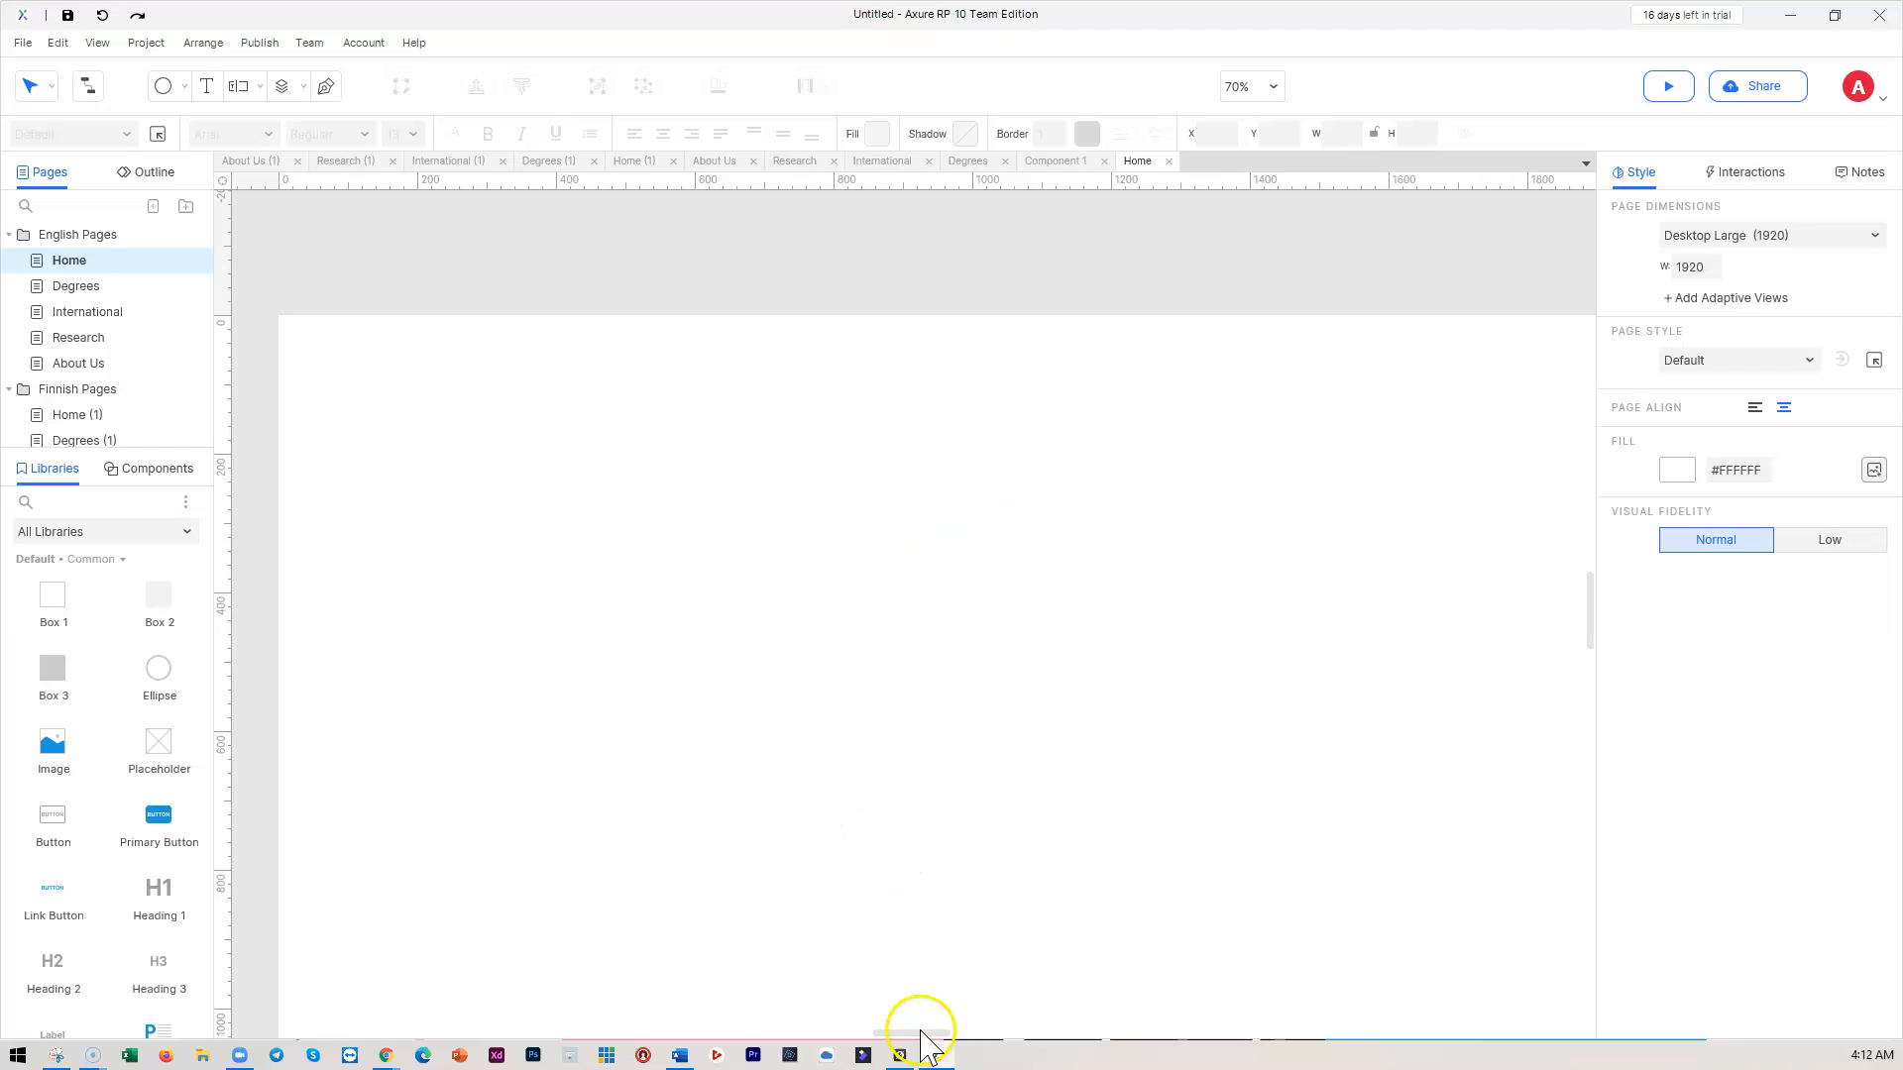
drag(917, 1031, 919, 1033)
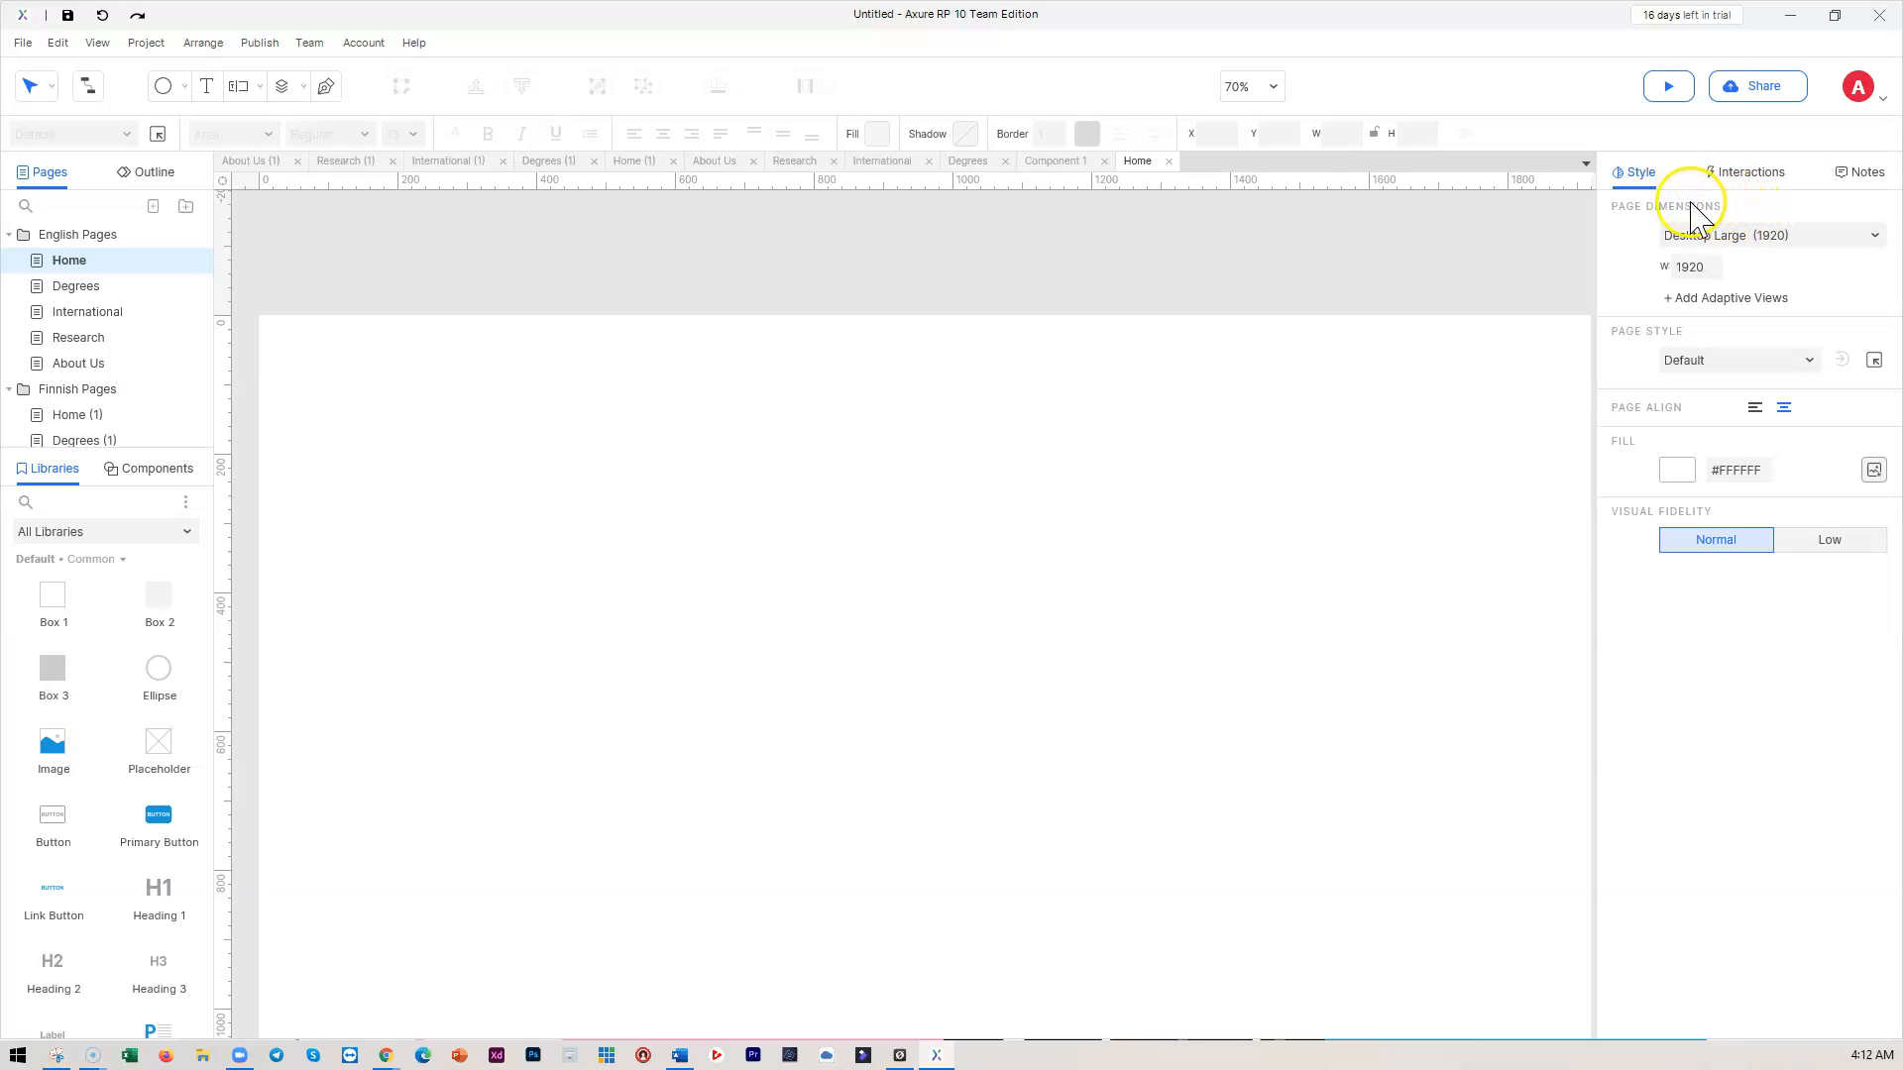
Start the adaptive views setup and add a Desktop Medium (1366) view
click(1741, 301)
drag(445, 22, 846, 238)
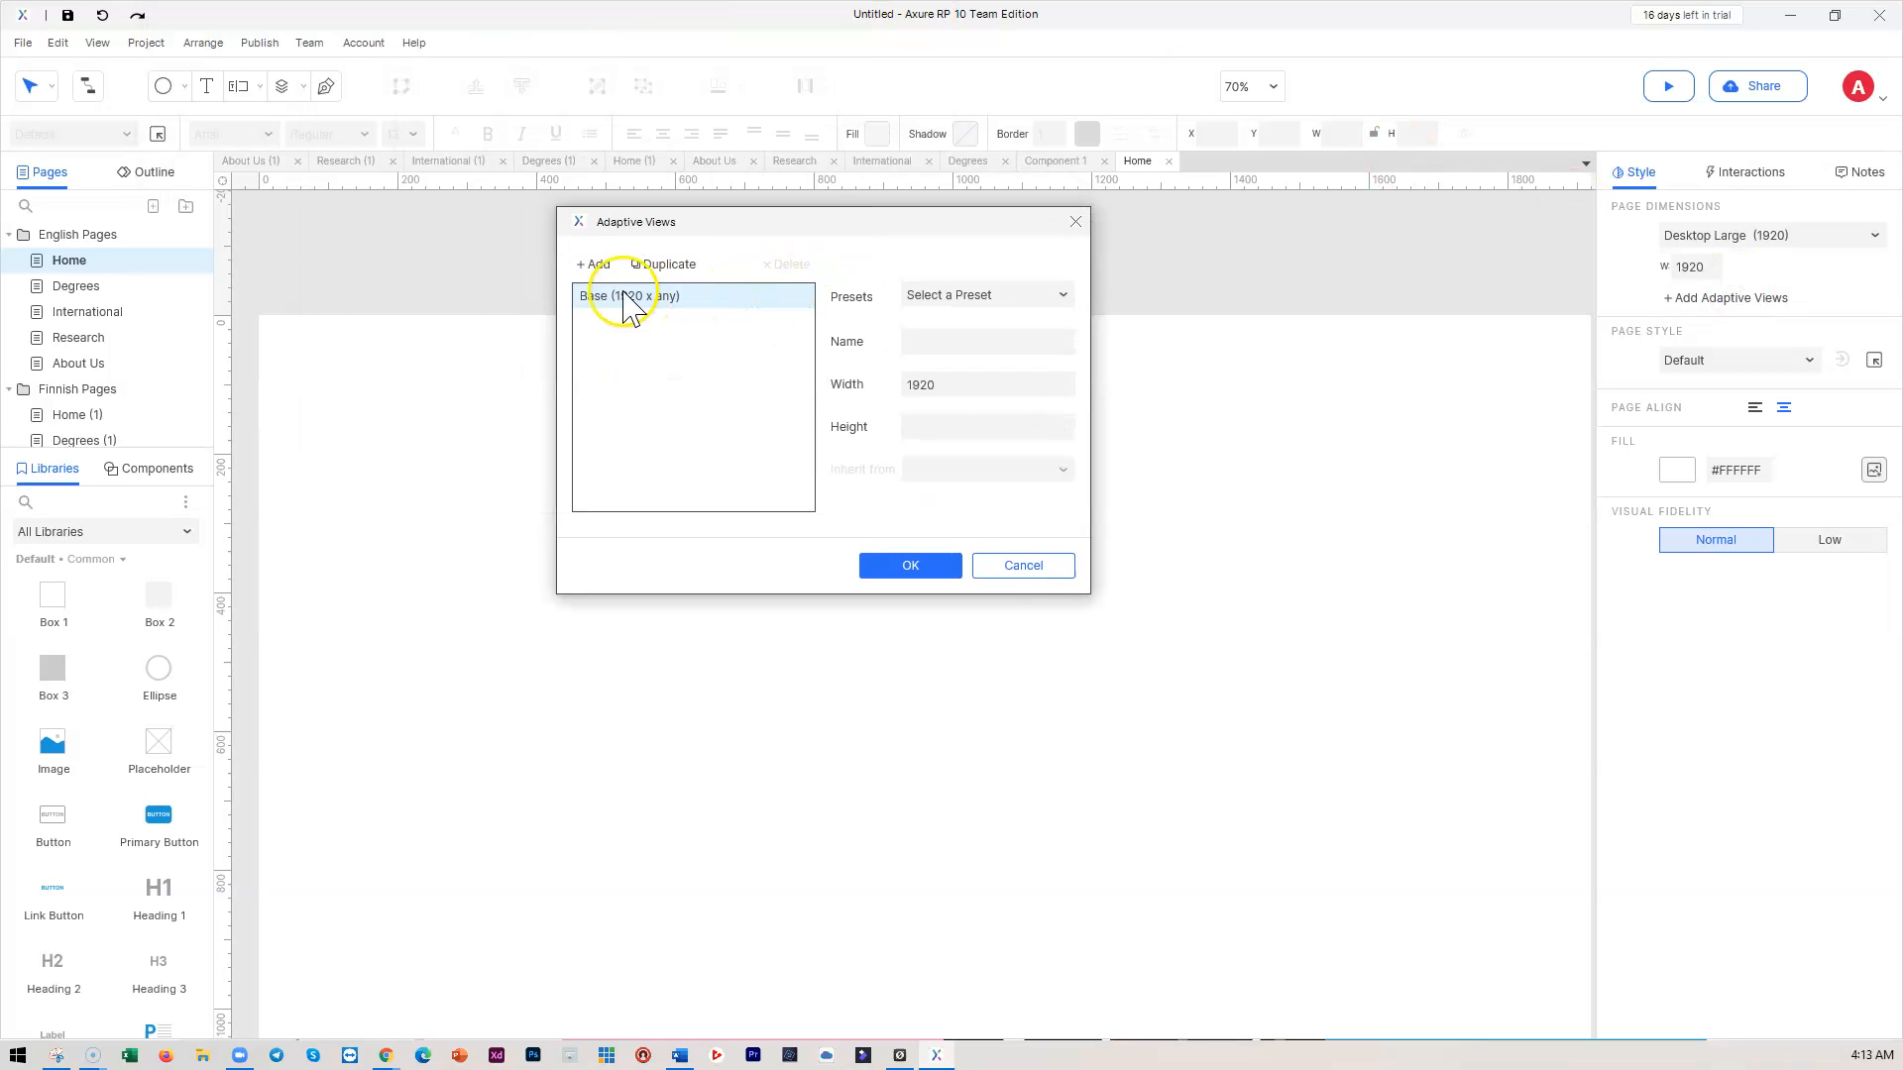
click(595, 264)
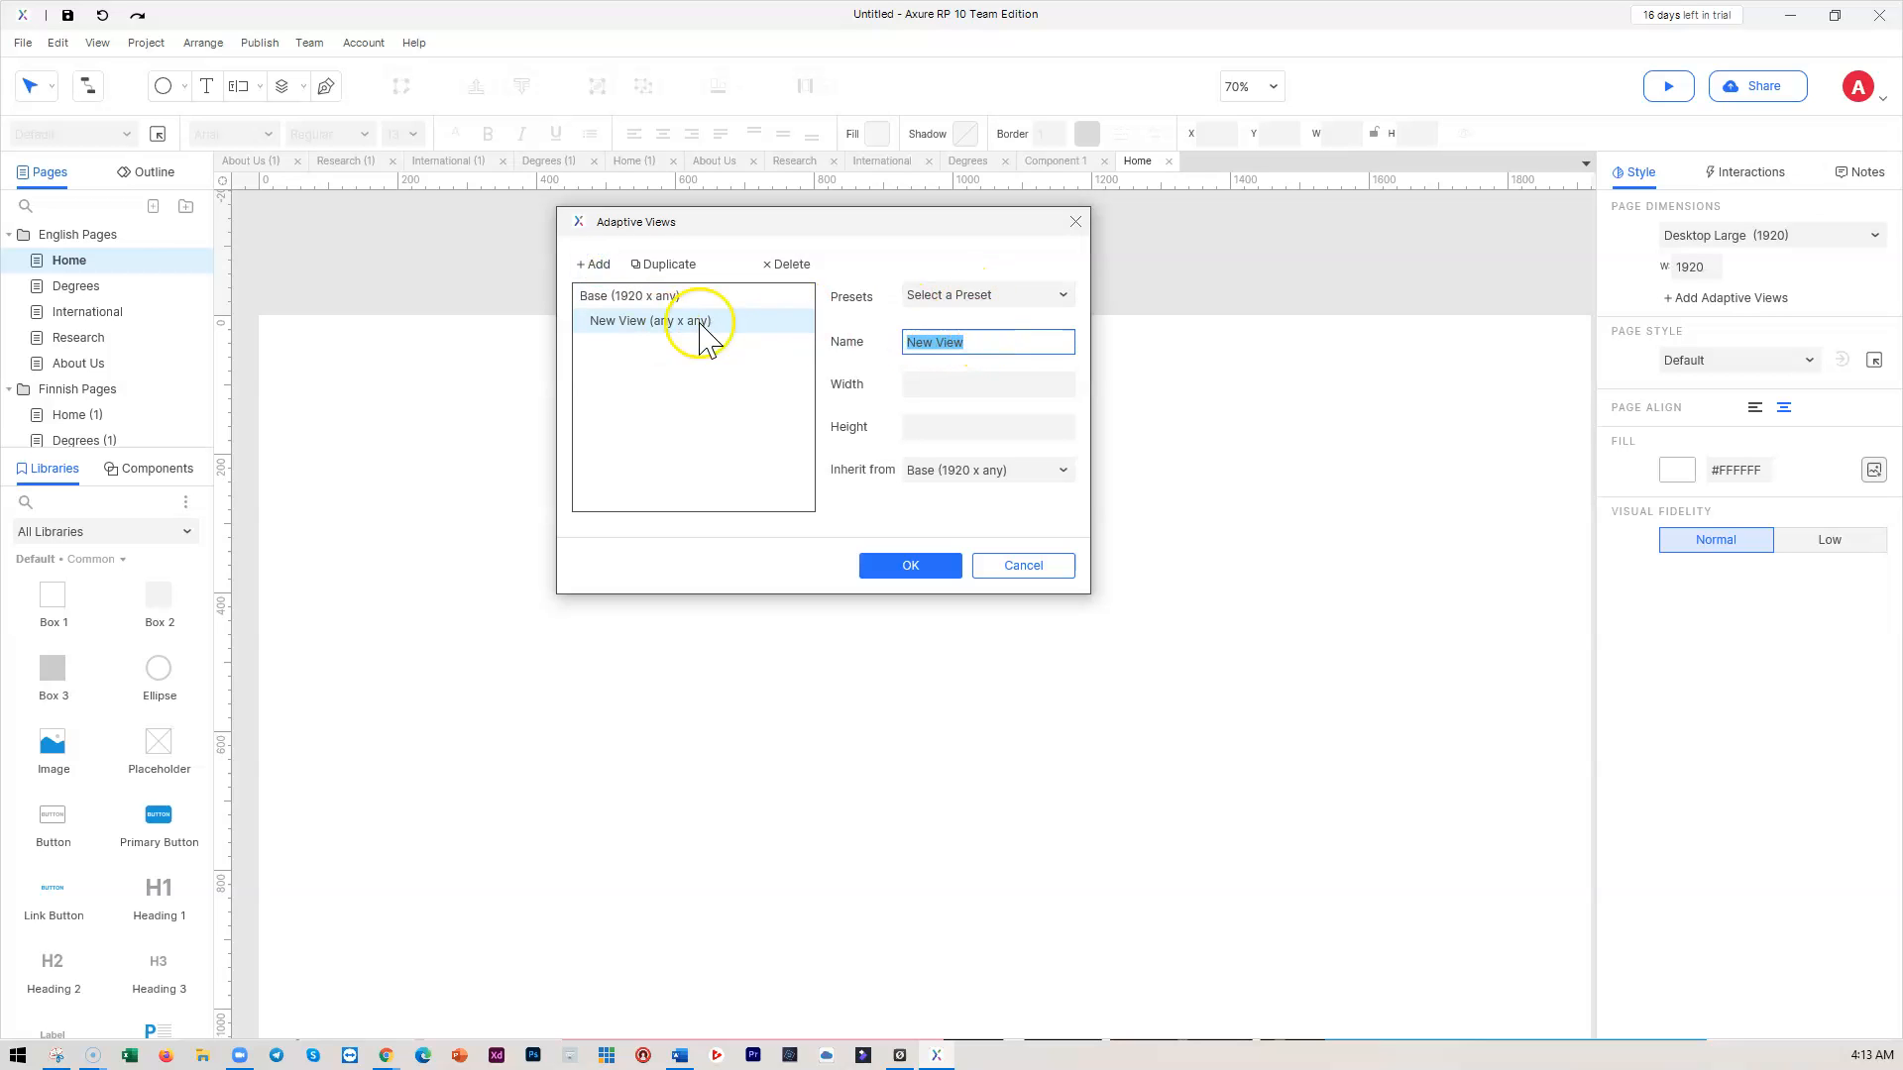
click(989, 295)
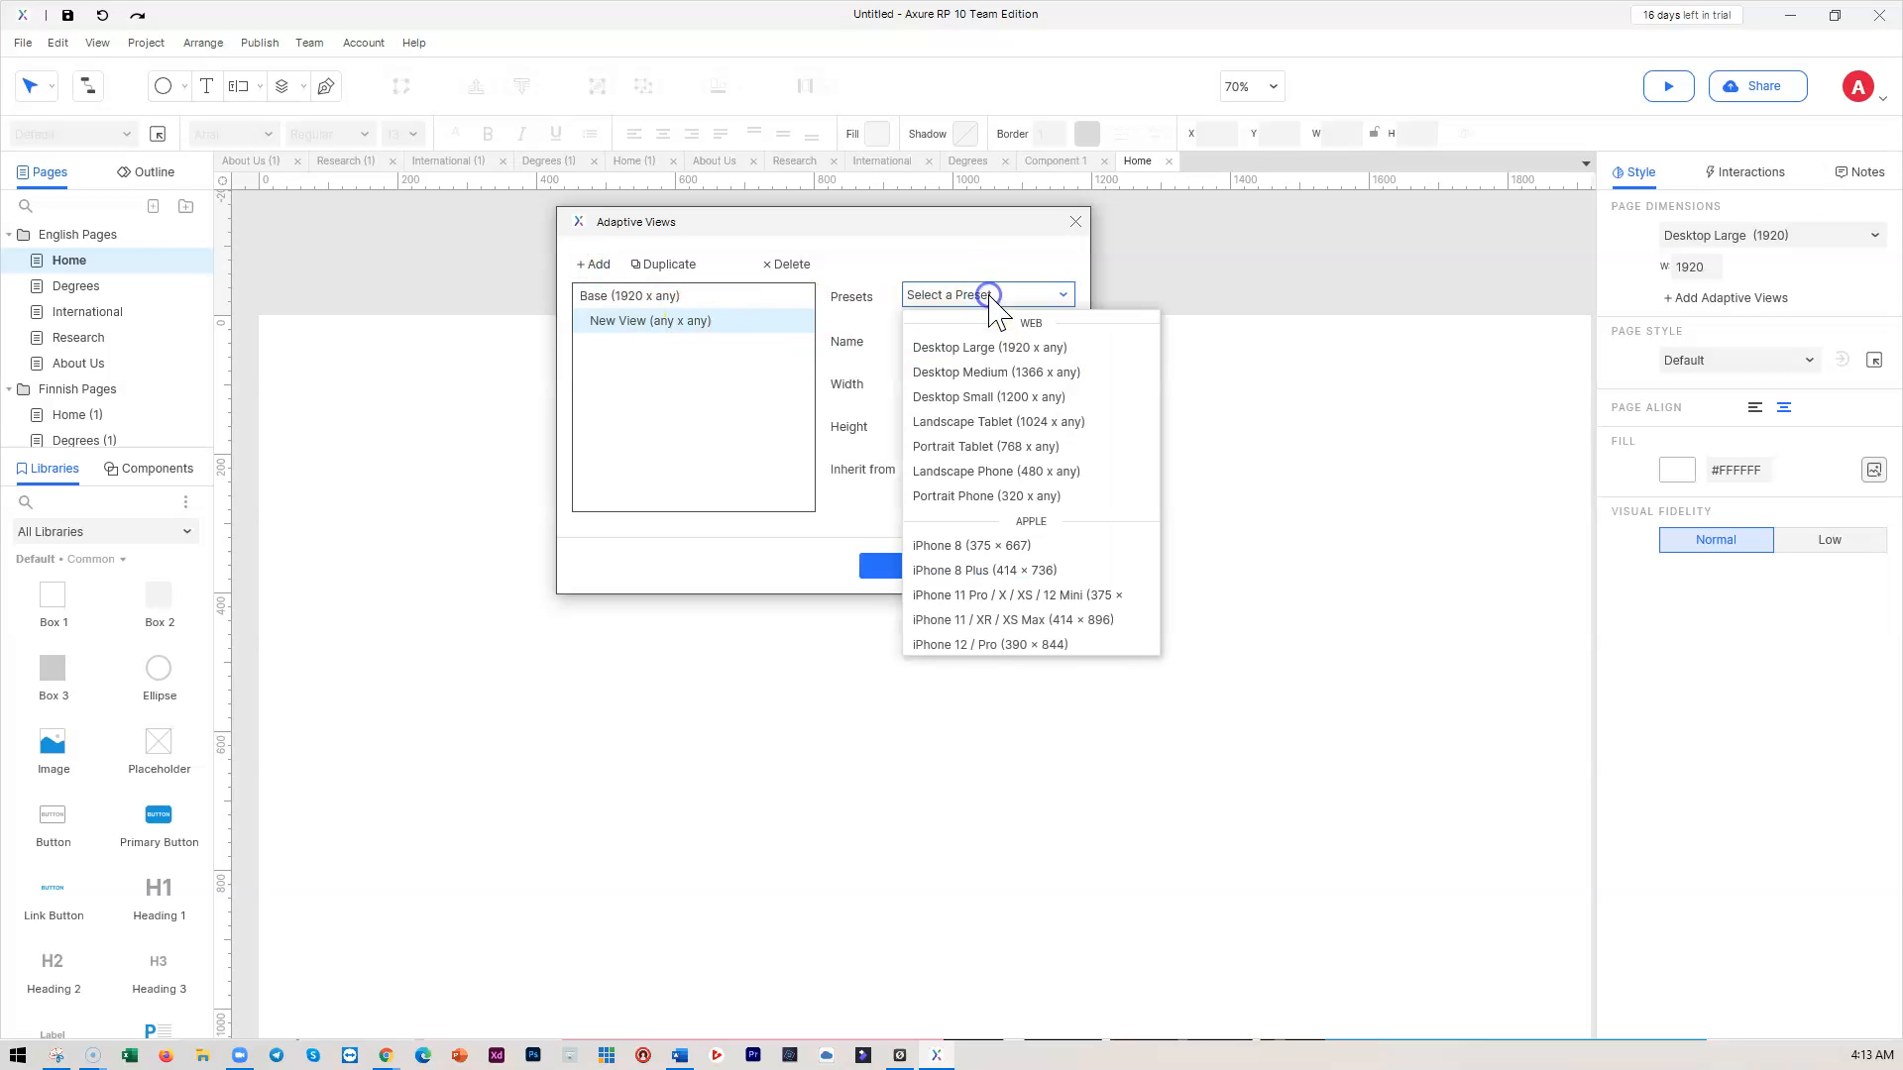
click(1008, 373)
Add a Desktop Small (1200) view and a blank view, then delete Desktop Small
click(587, 264)
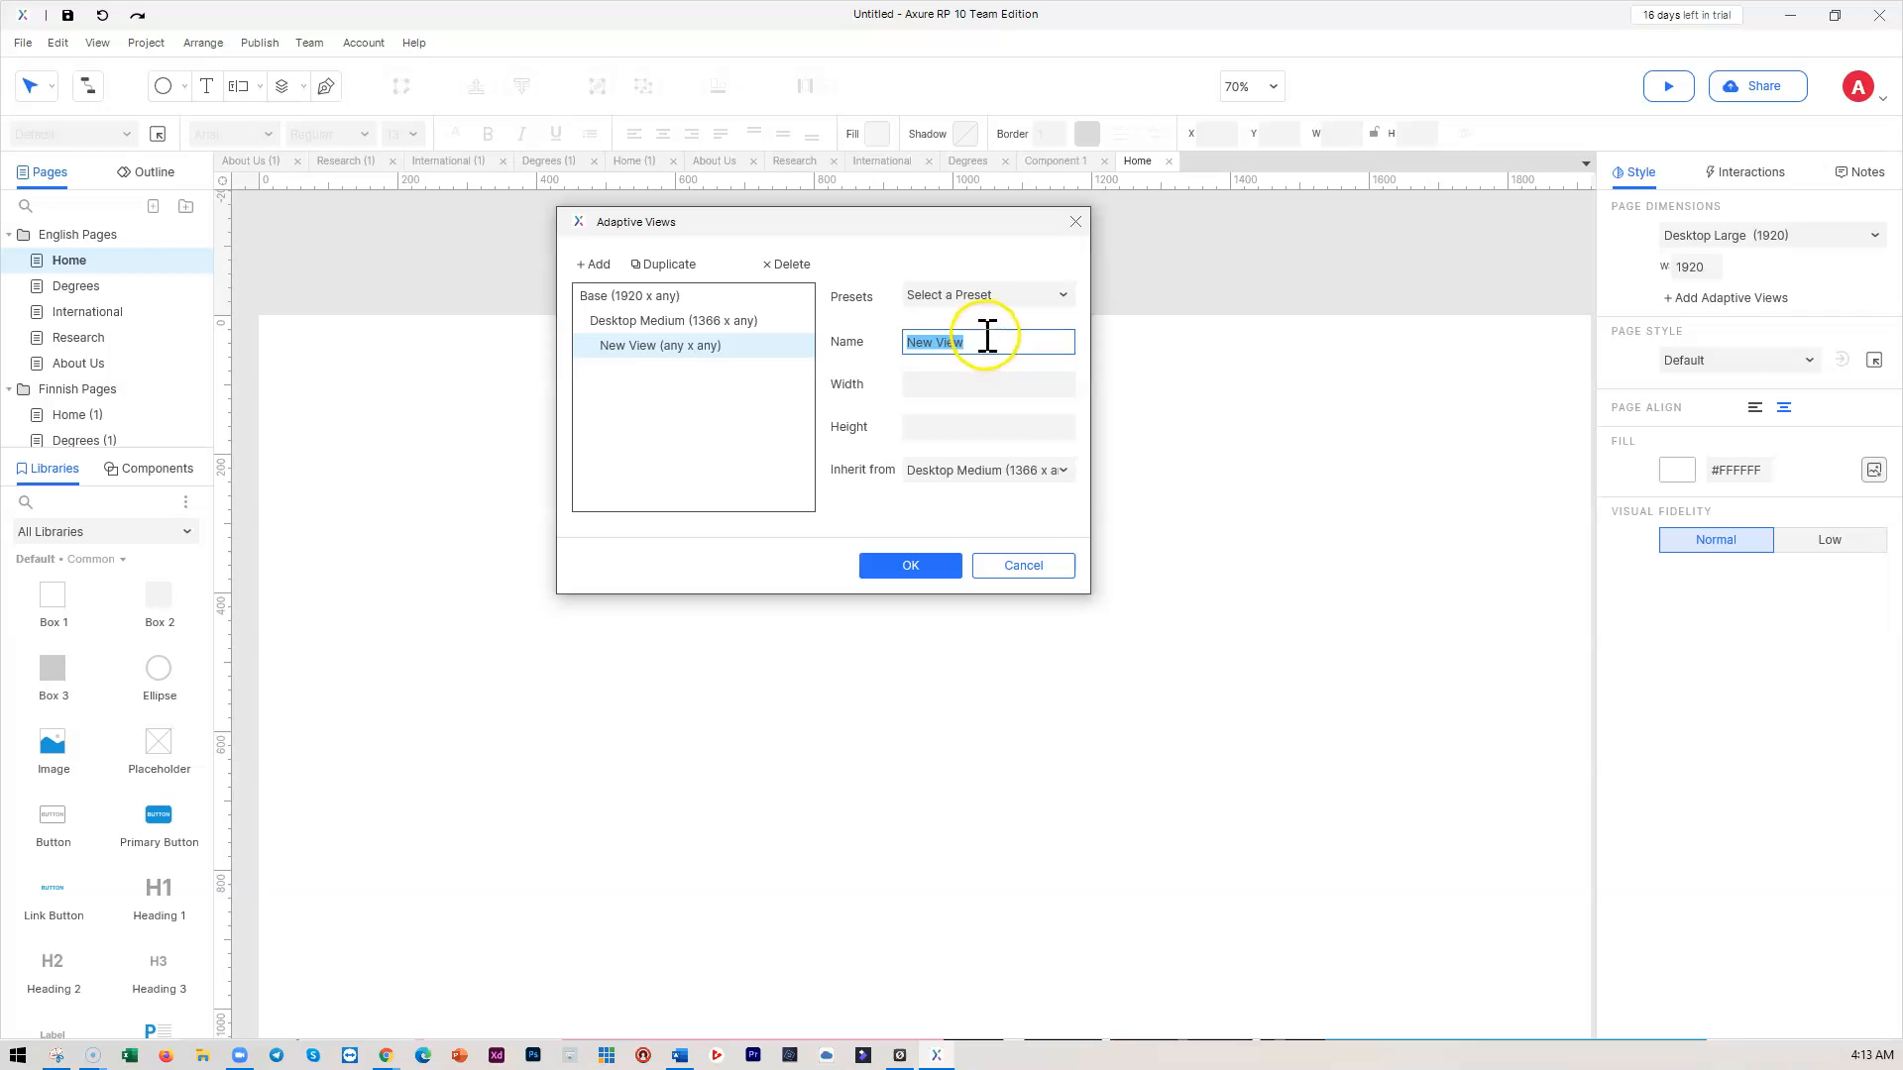
click(987, 296)
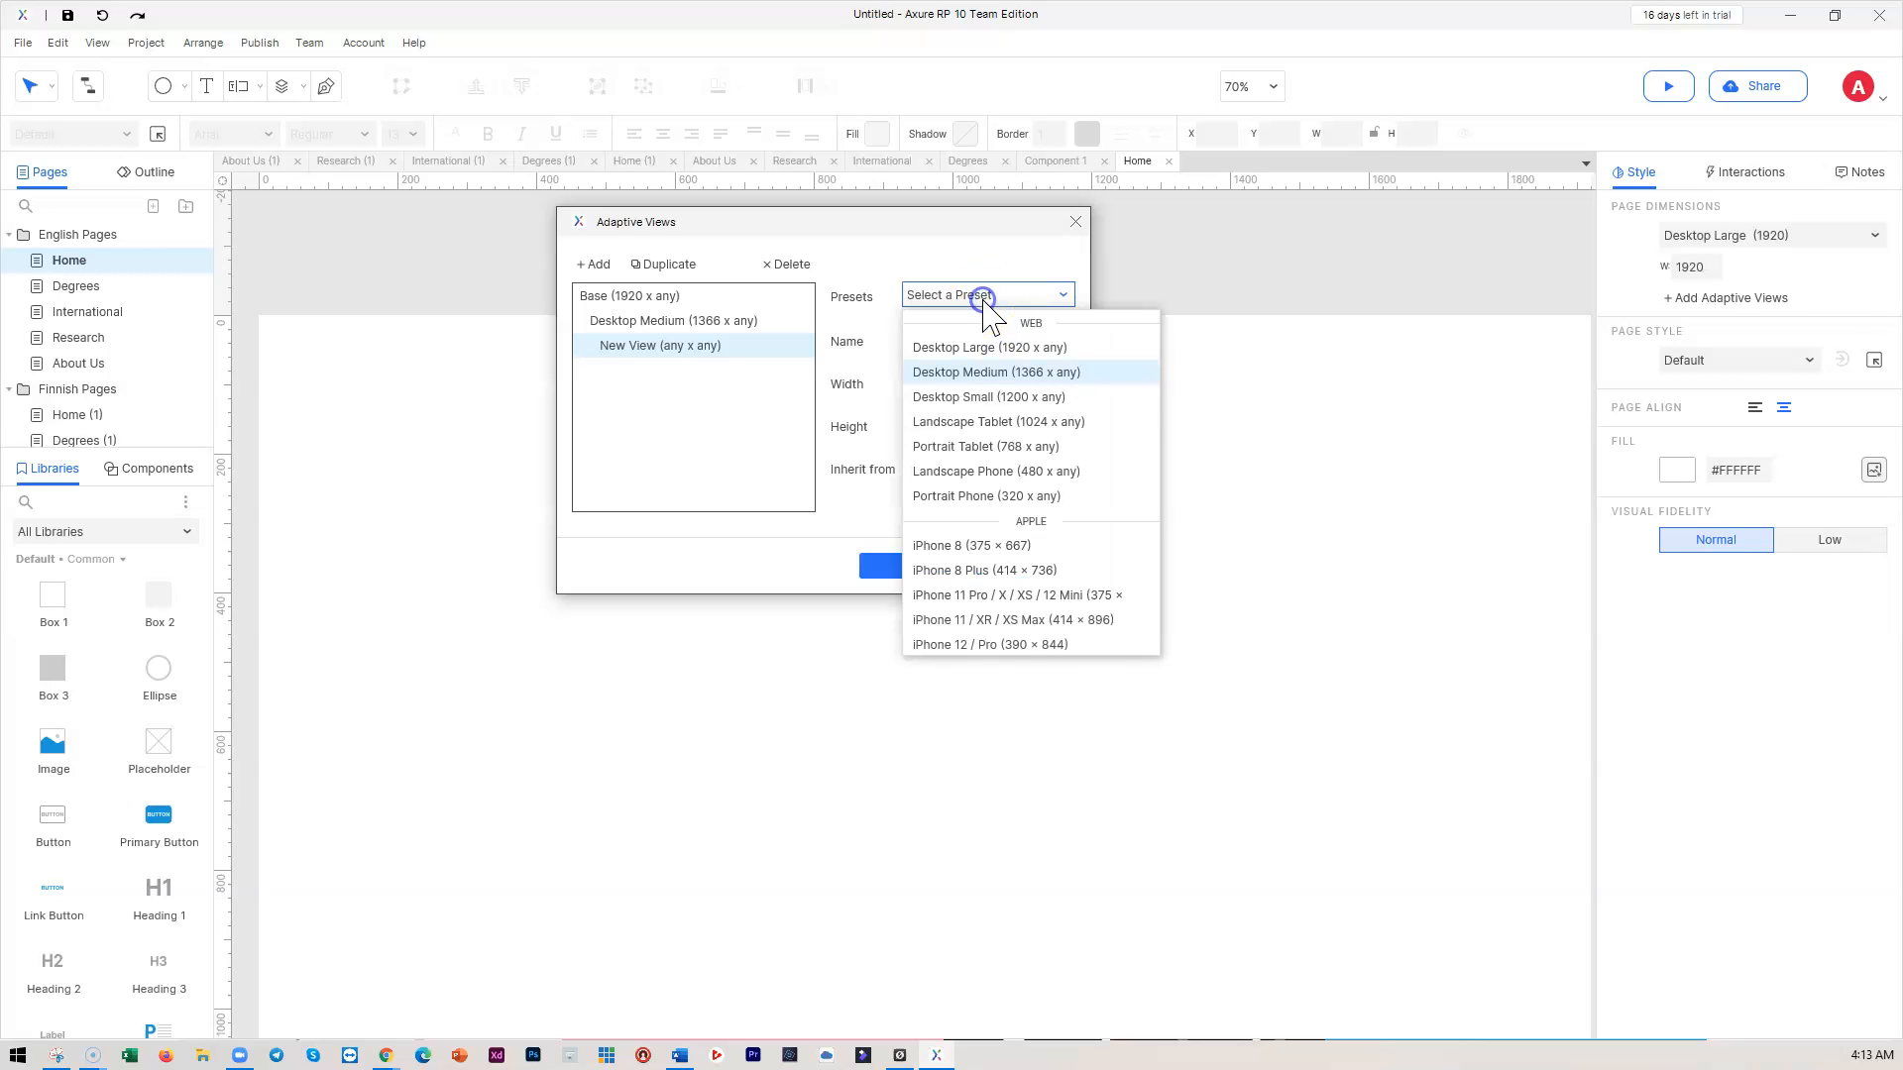
click(1013, 397)
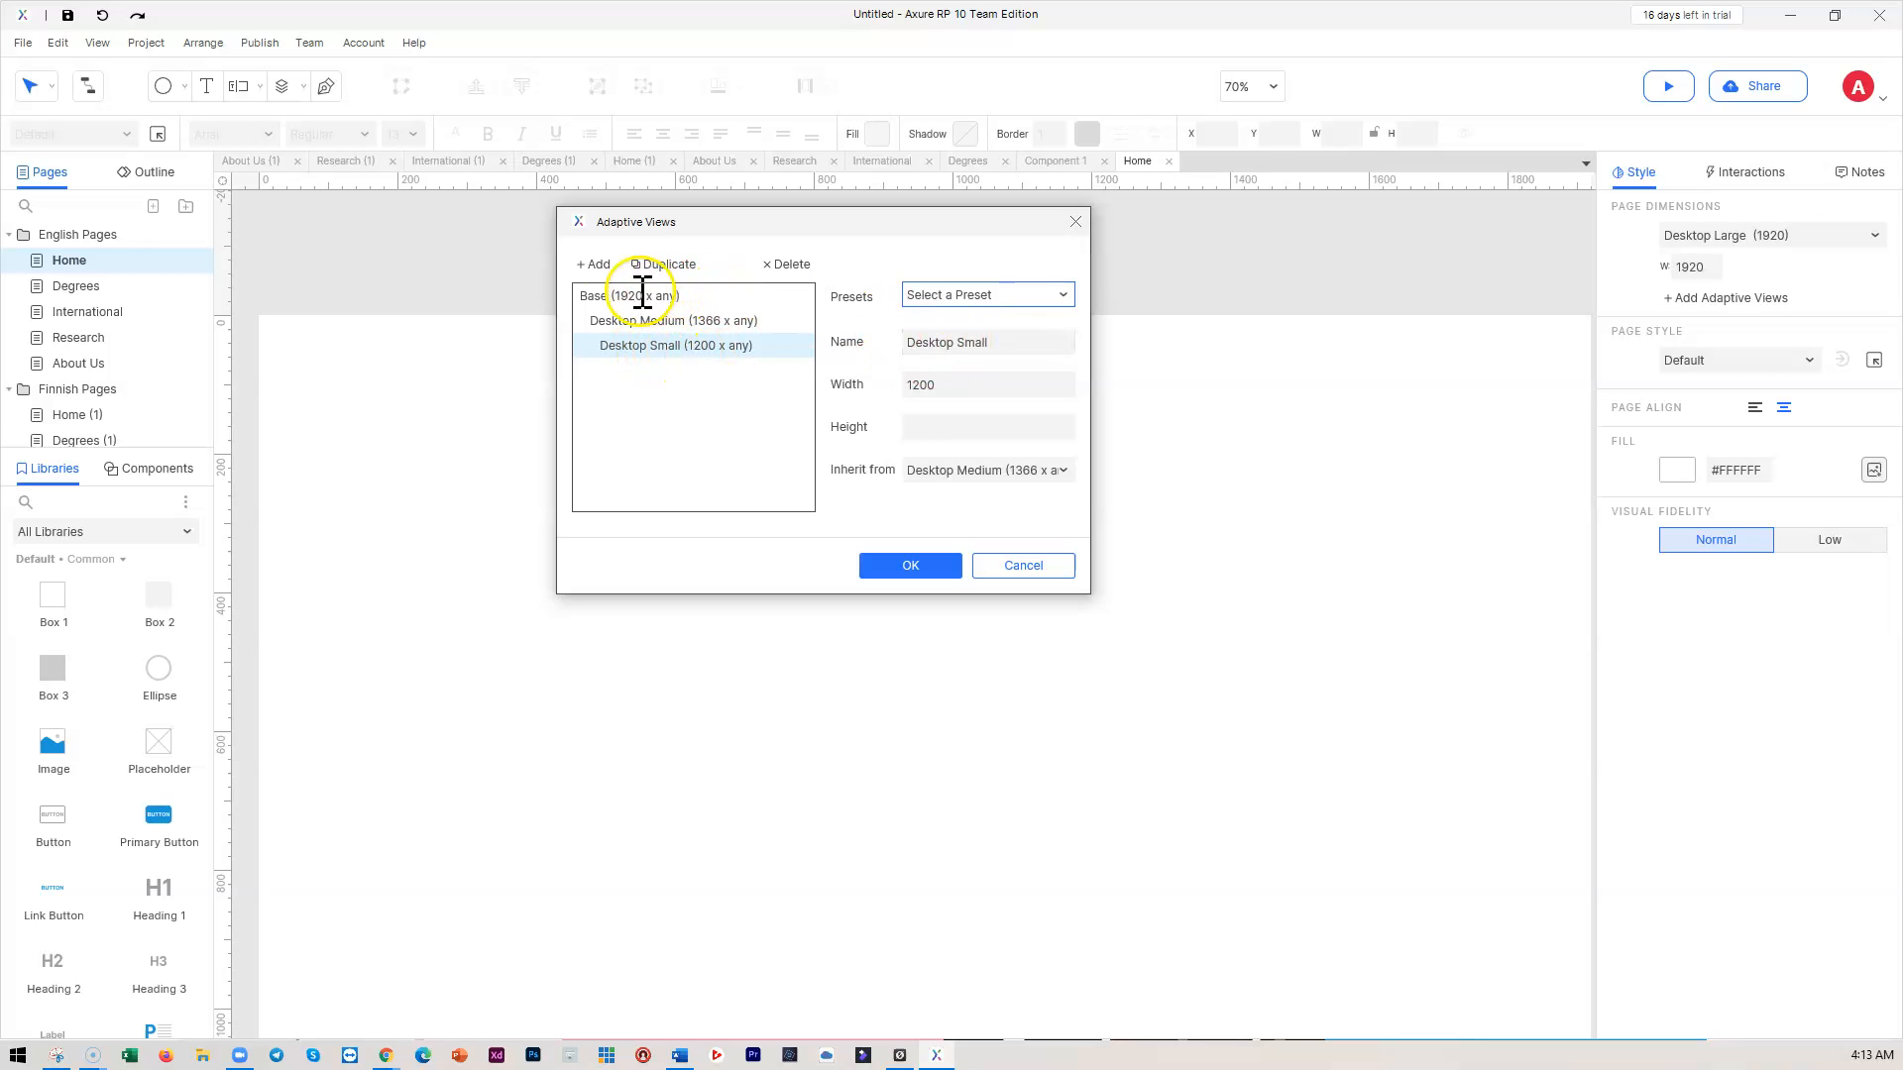
click(599, 266)
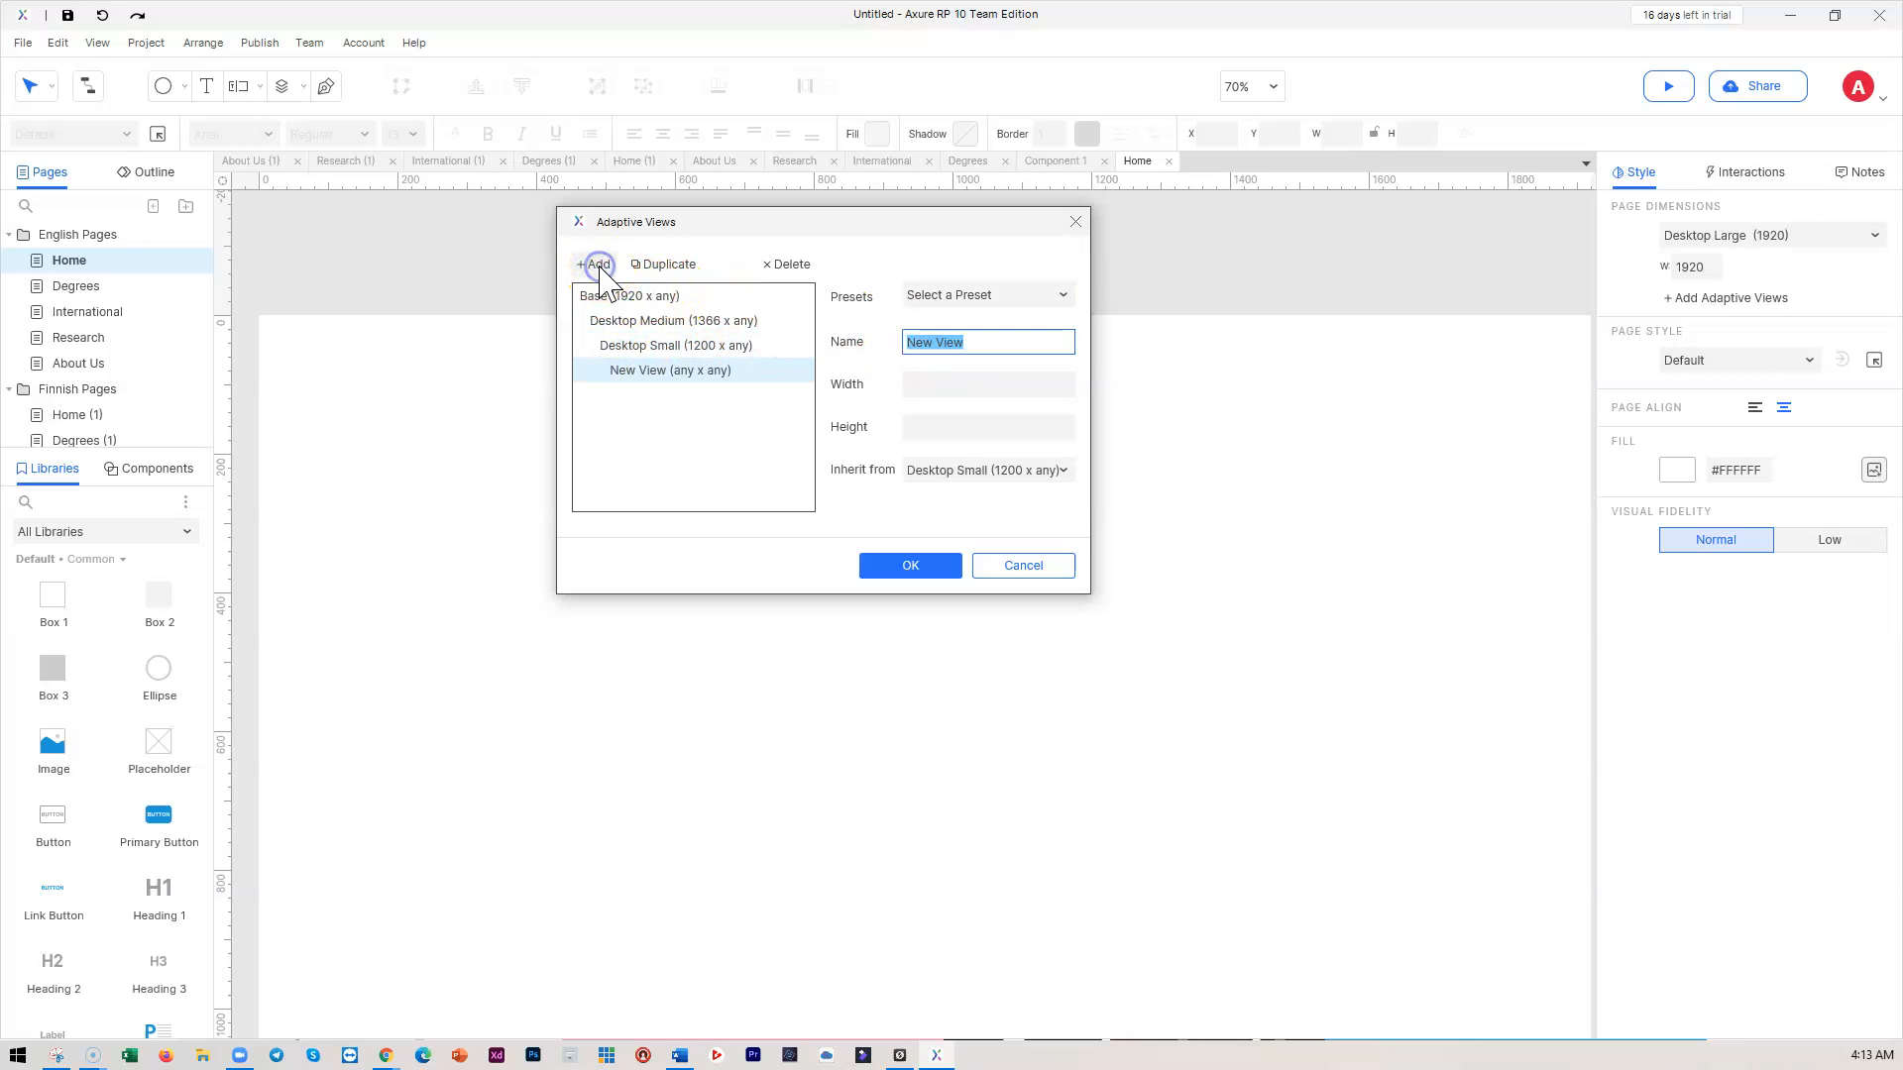
click(961, 297)
click(680, 359)
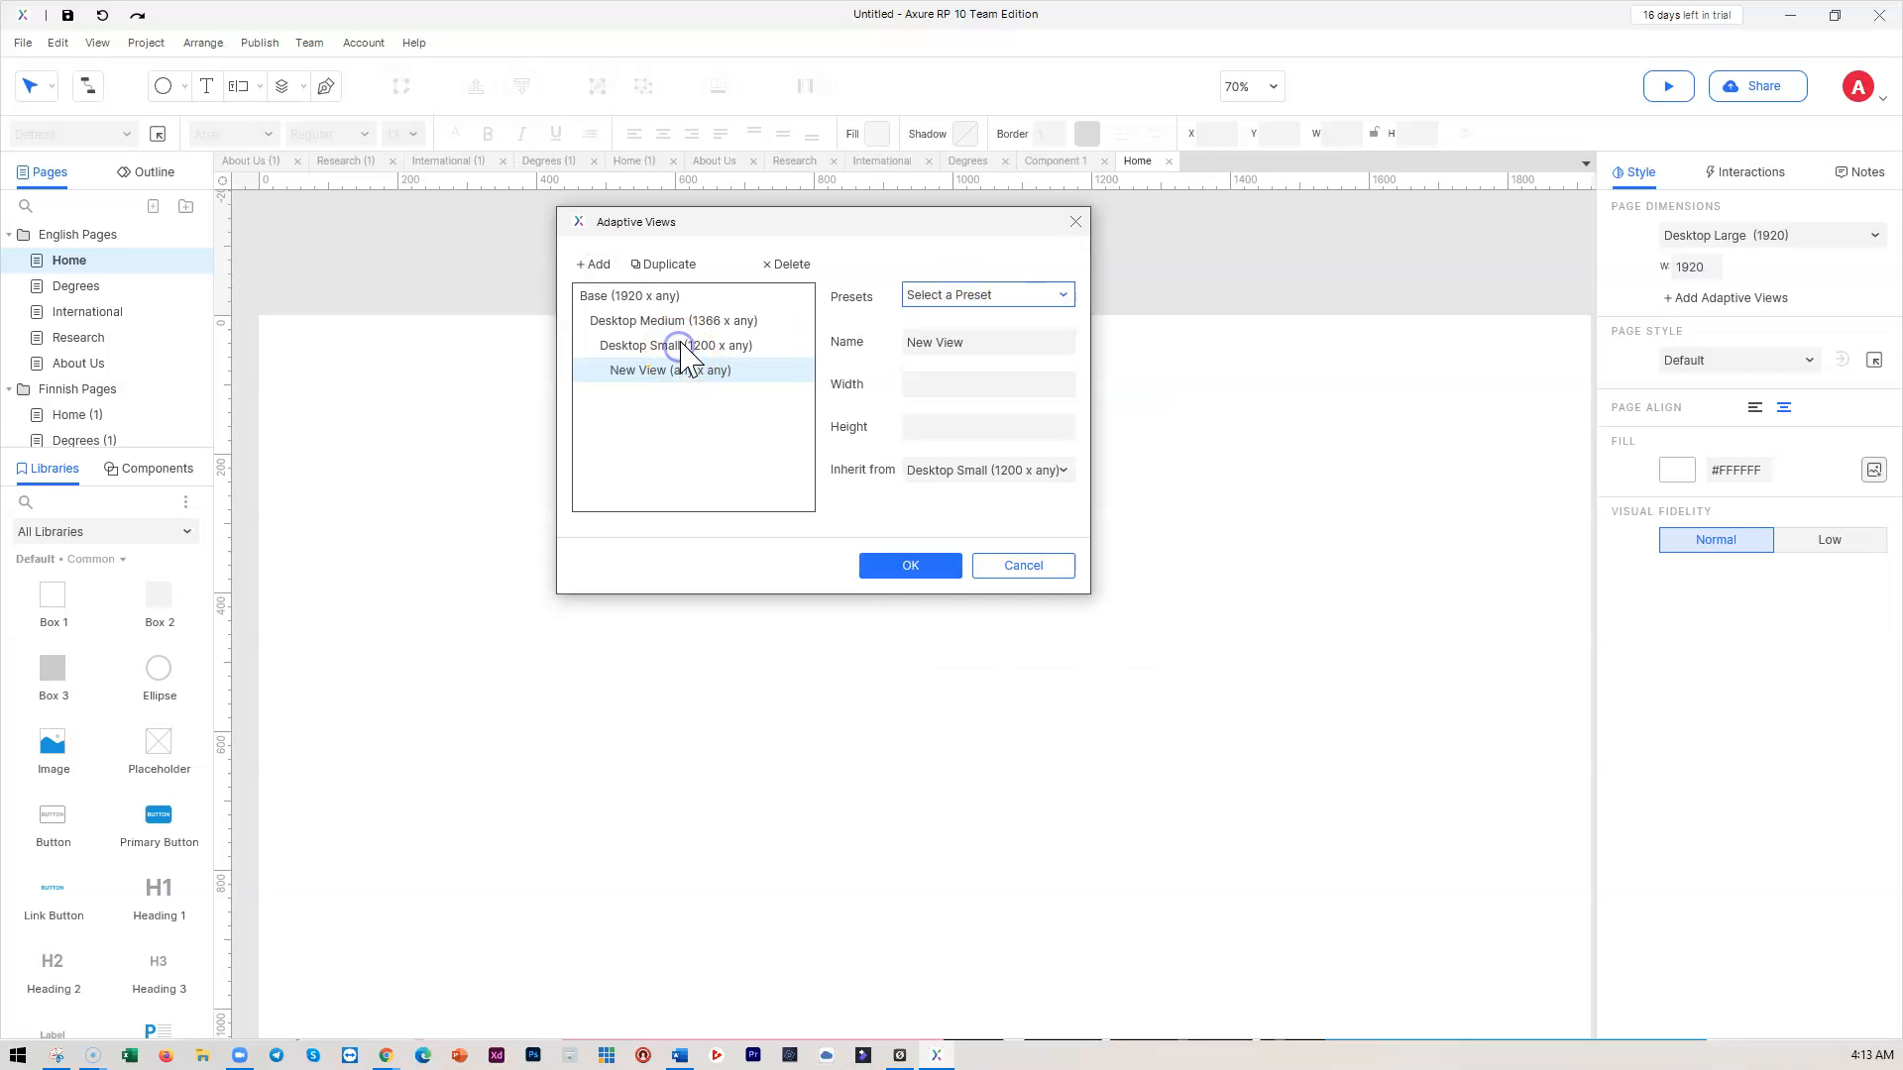
click(697, 347)
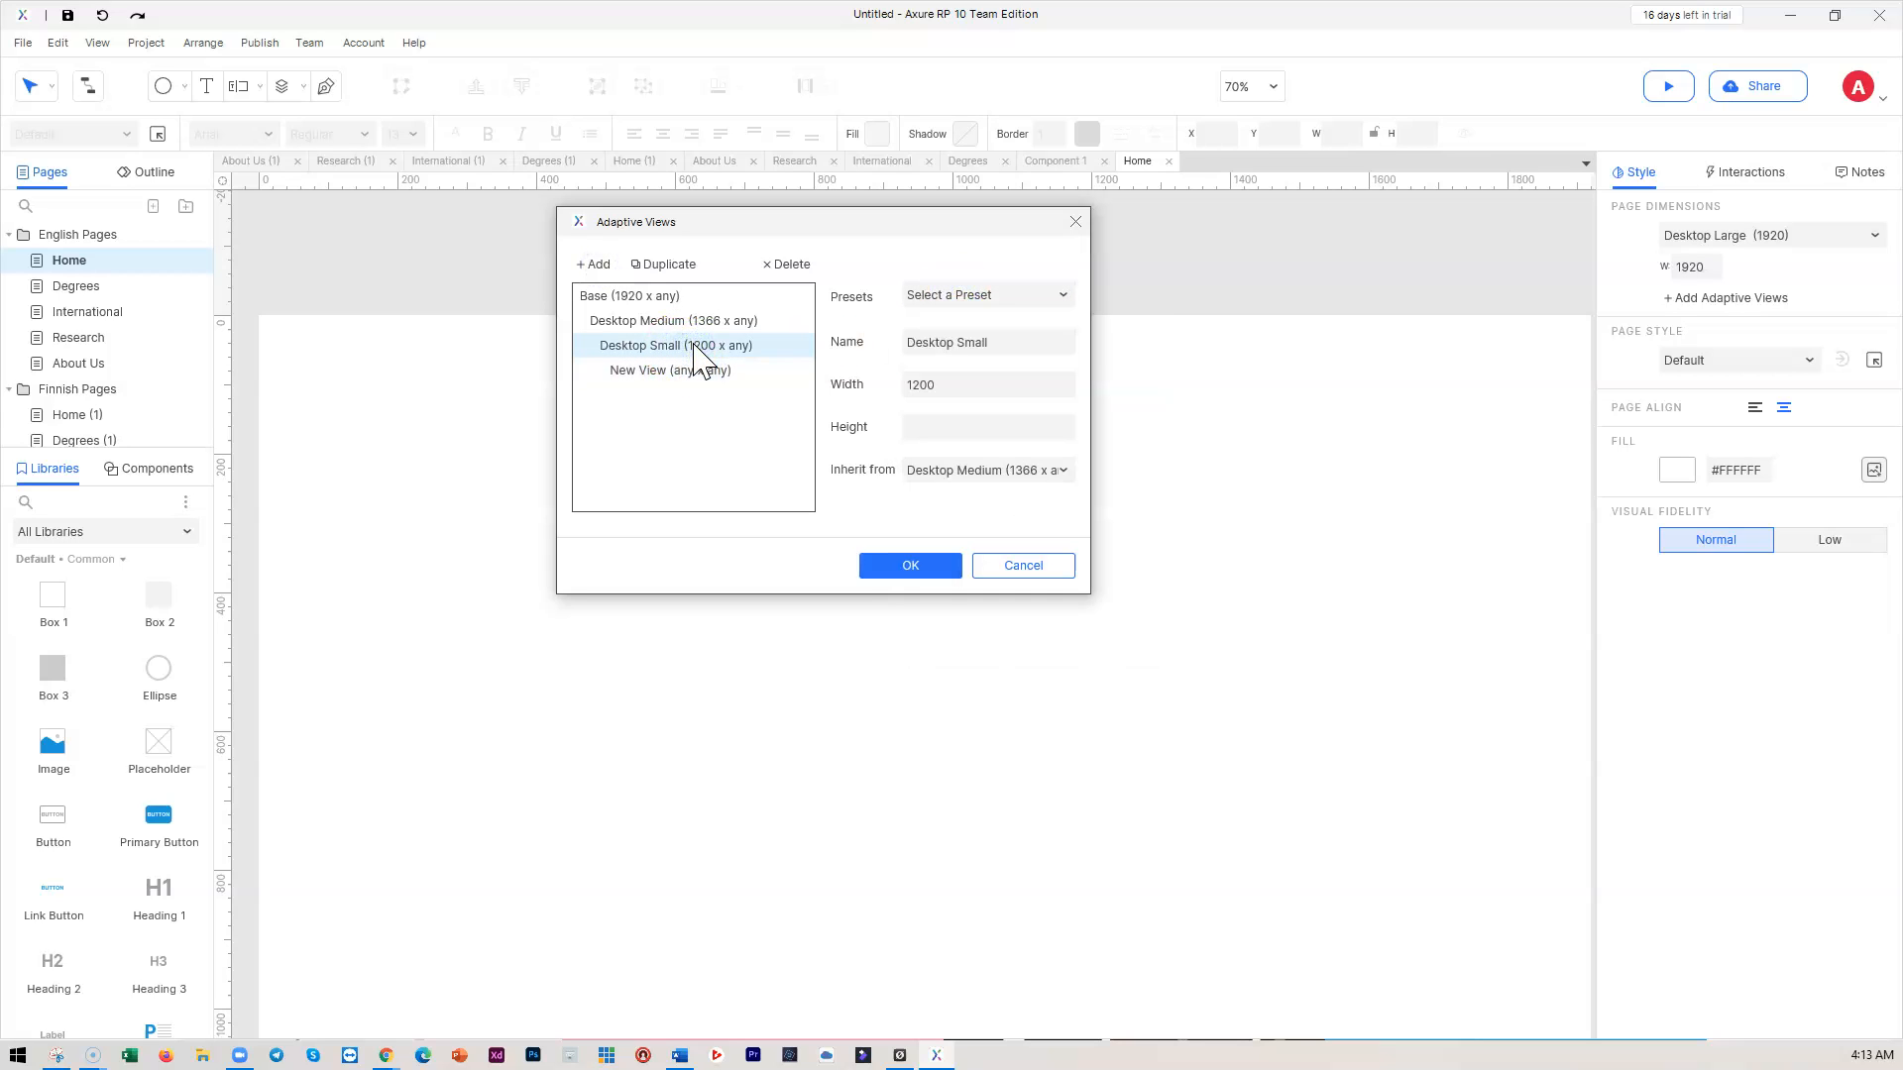
click(790, 264)
click(923, 607)
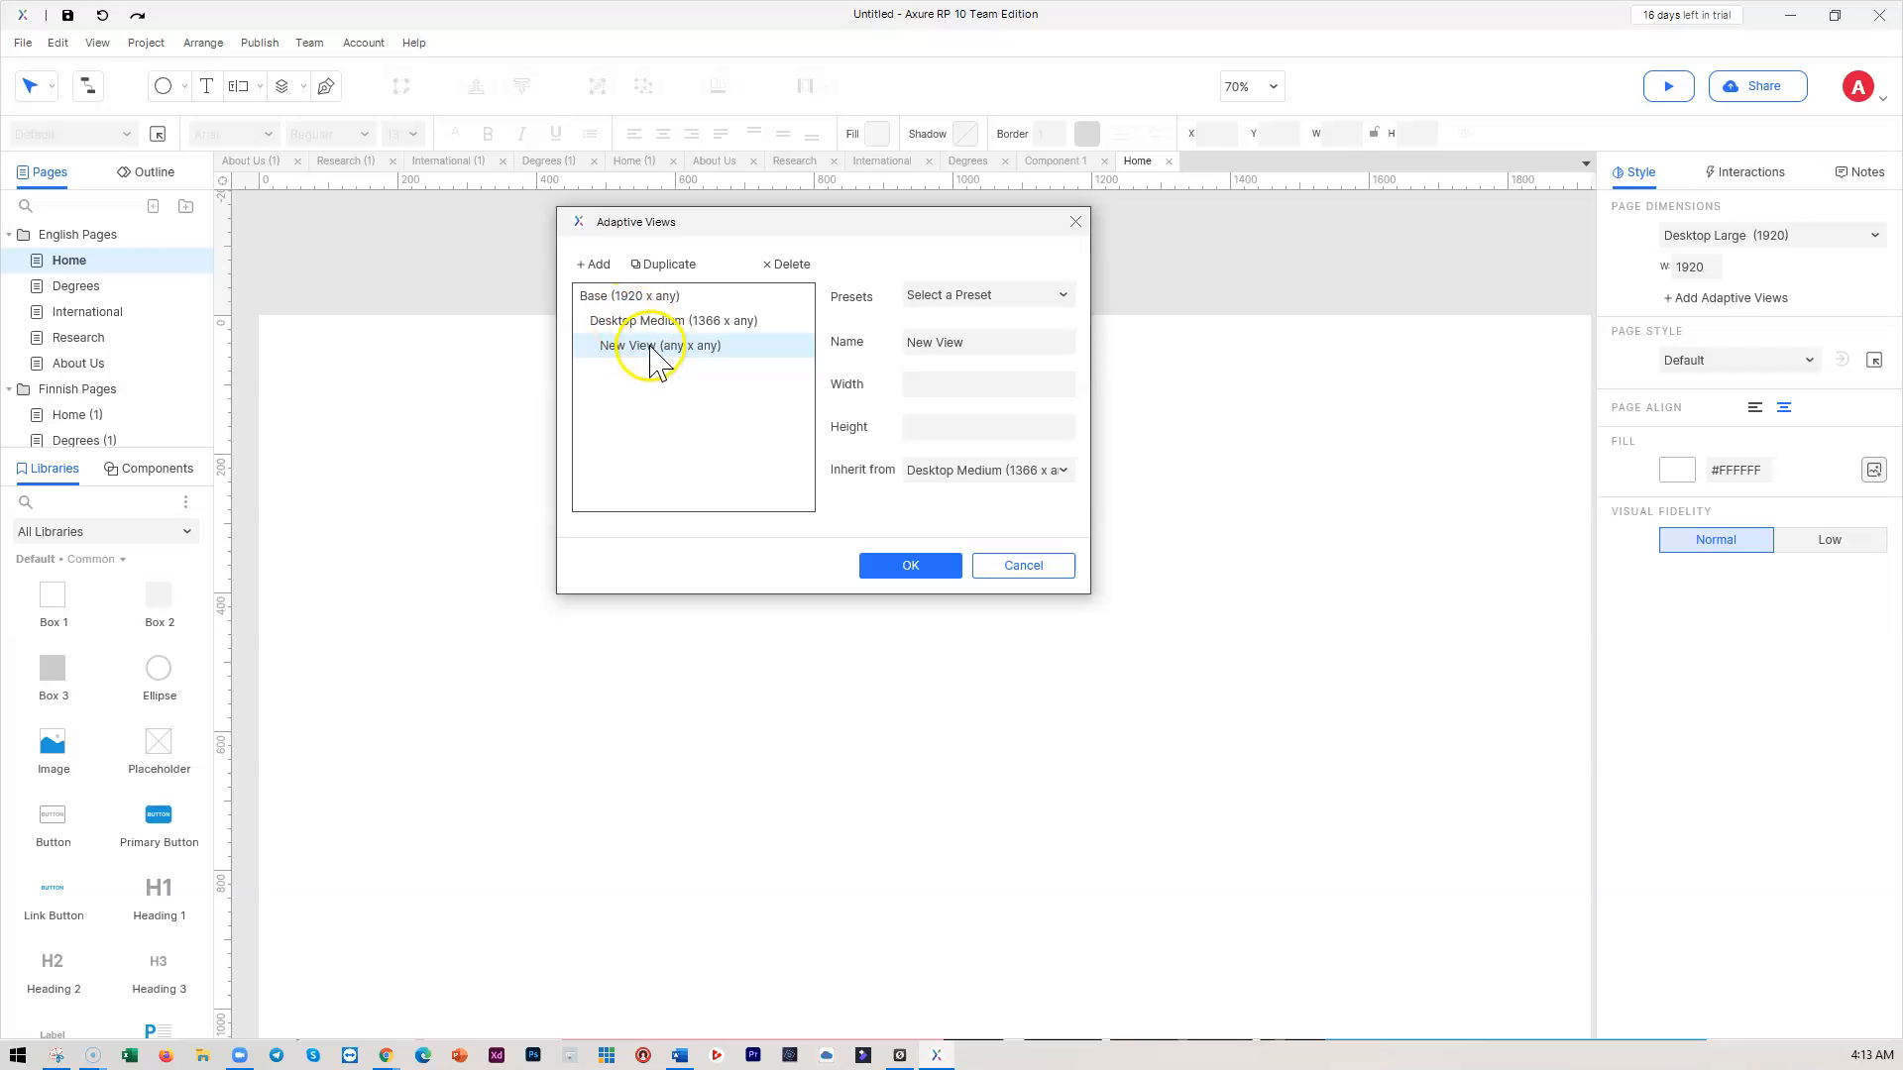
Make the blank view Landscape Phone (480) and add another new view under Desktop Medium
click(974, 338)
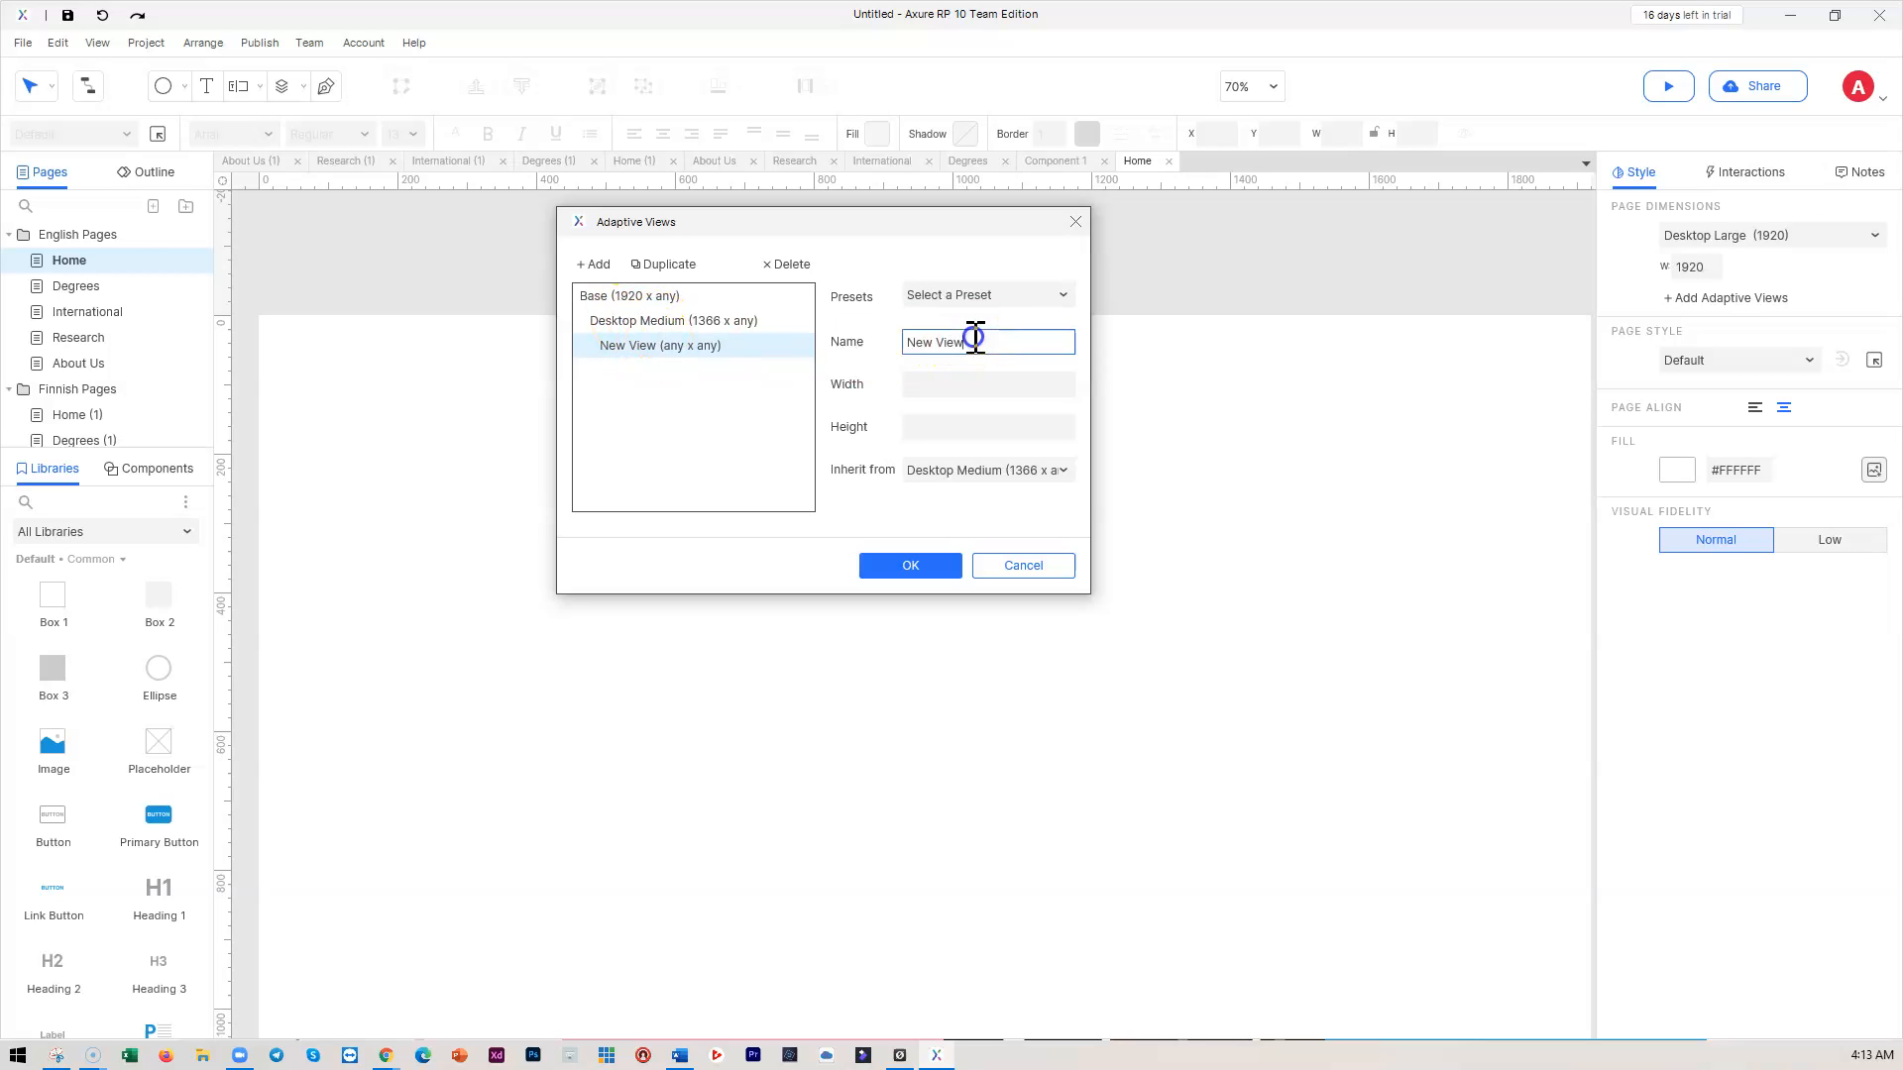
click(978, 295)
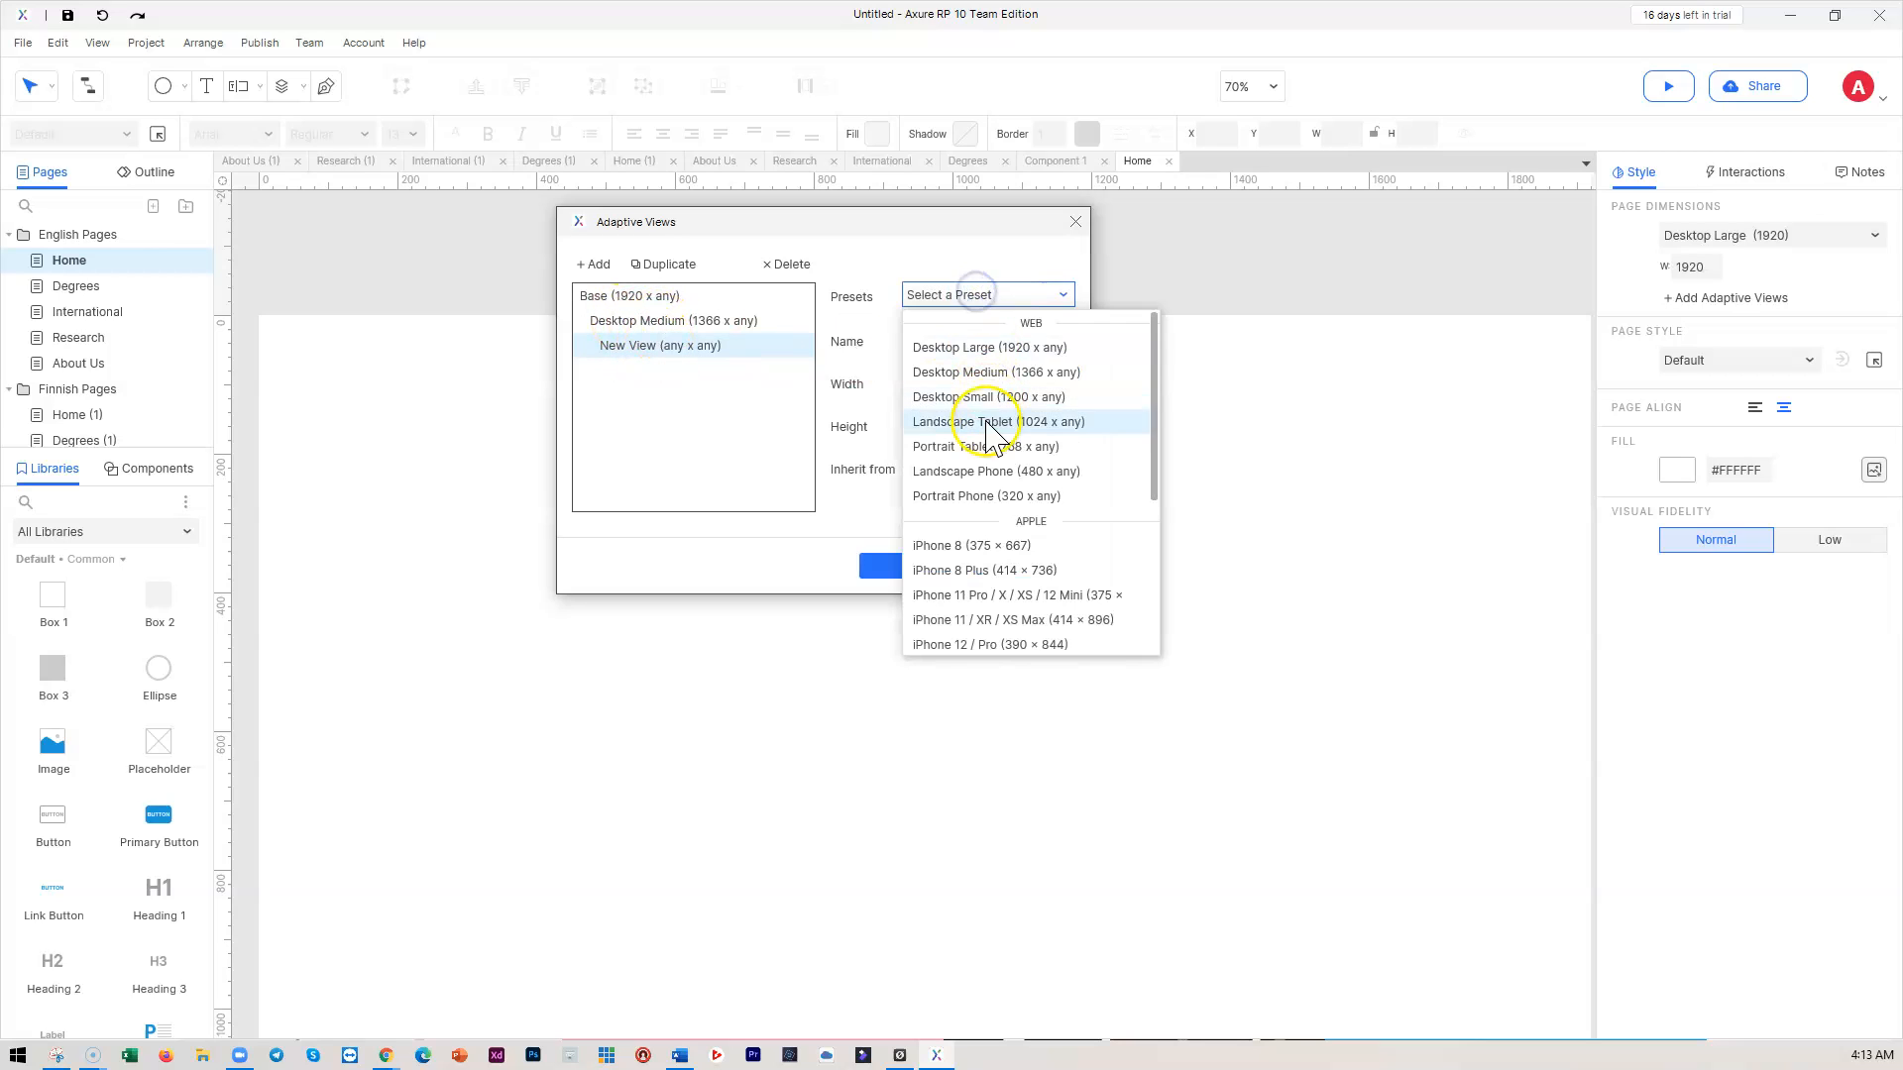
click(970, 470)
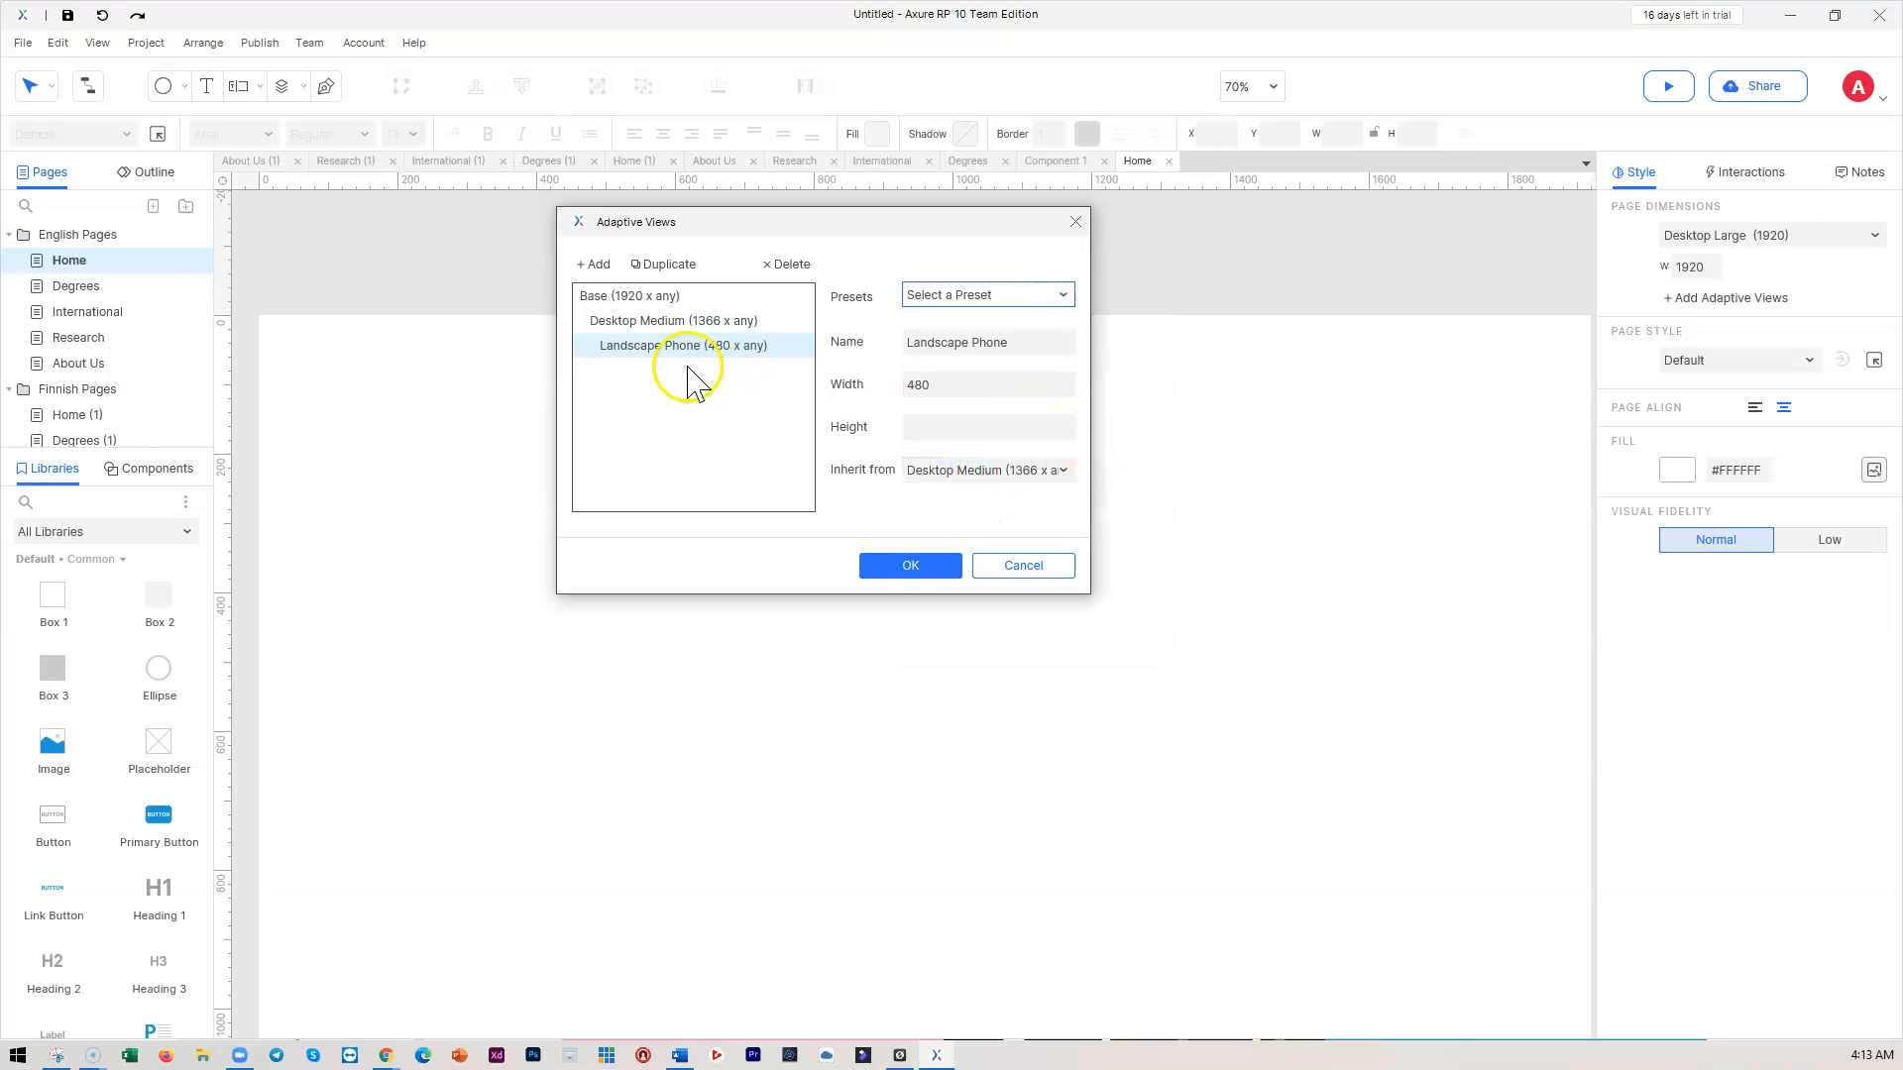
click(639, 320)
click(597, 261)
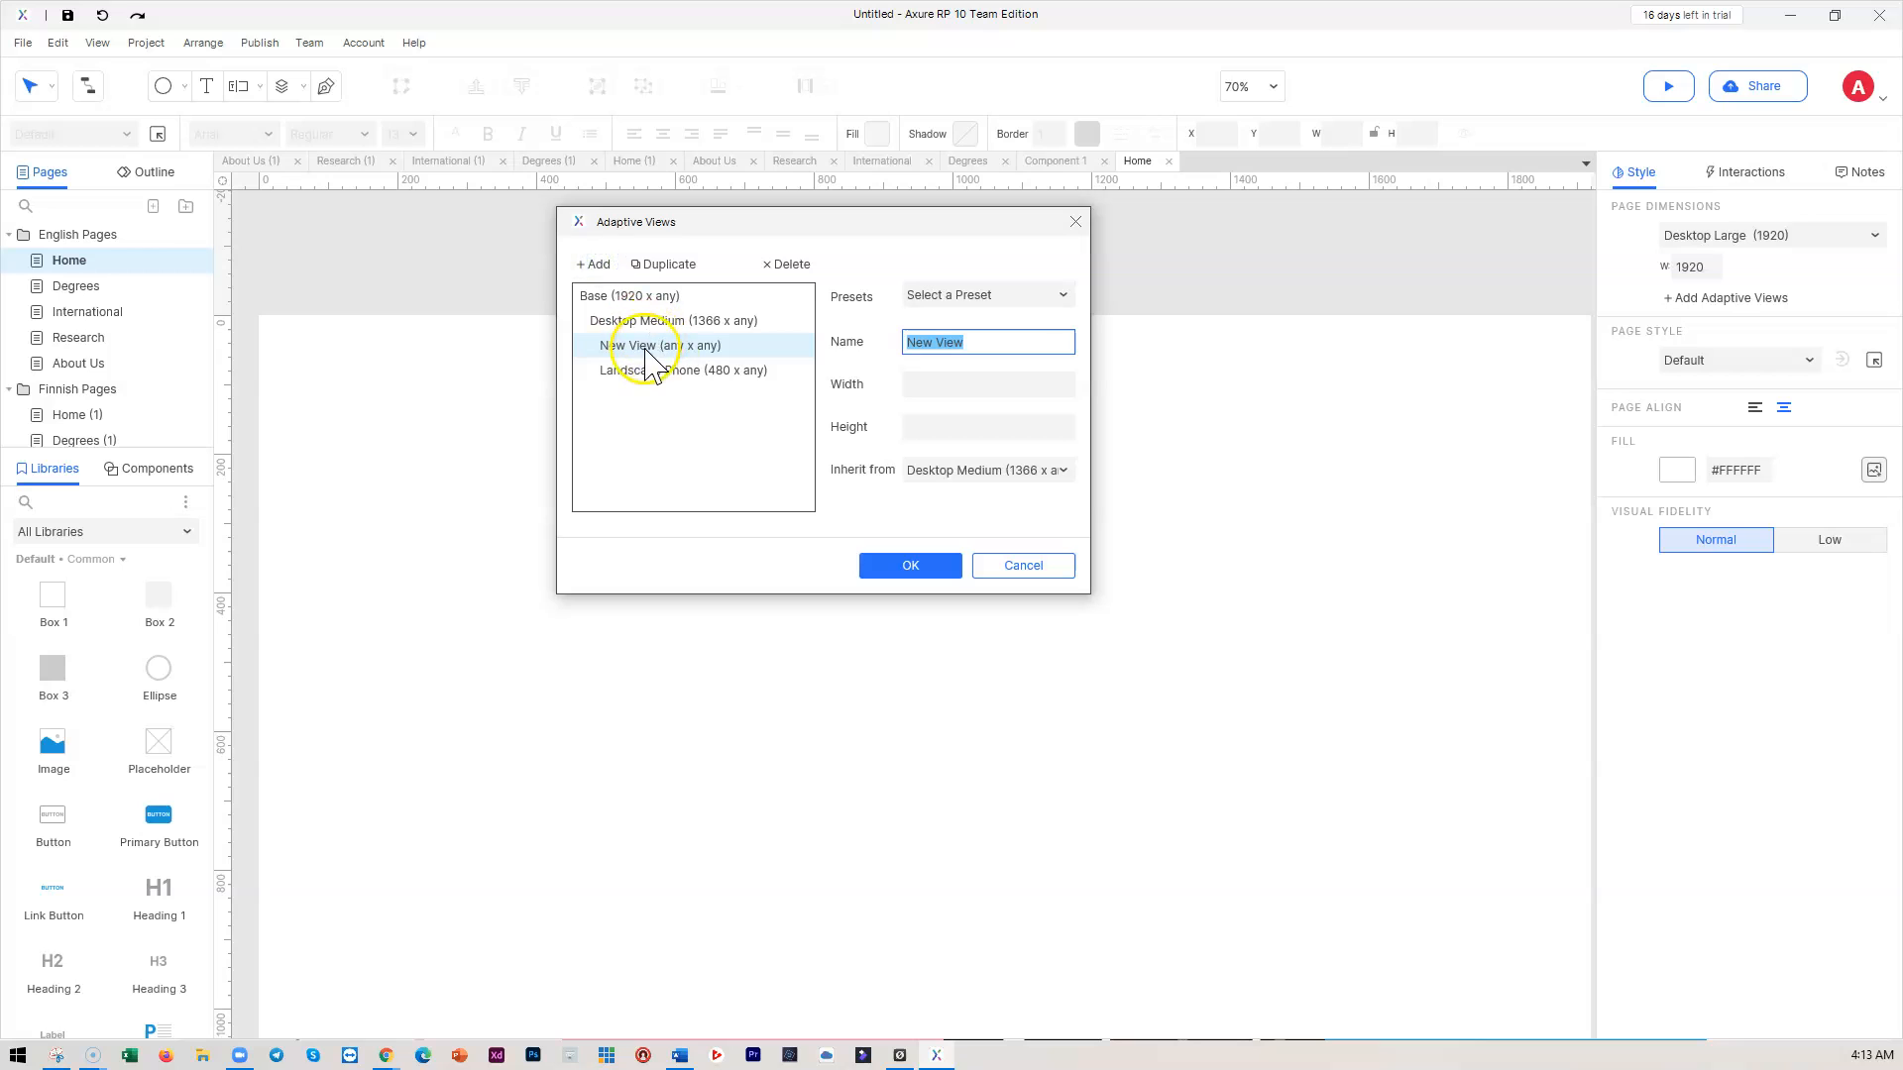
click(976, 294)
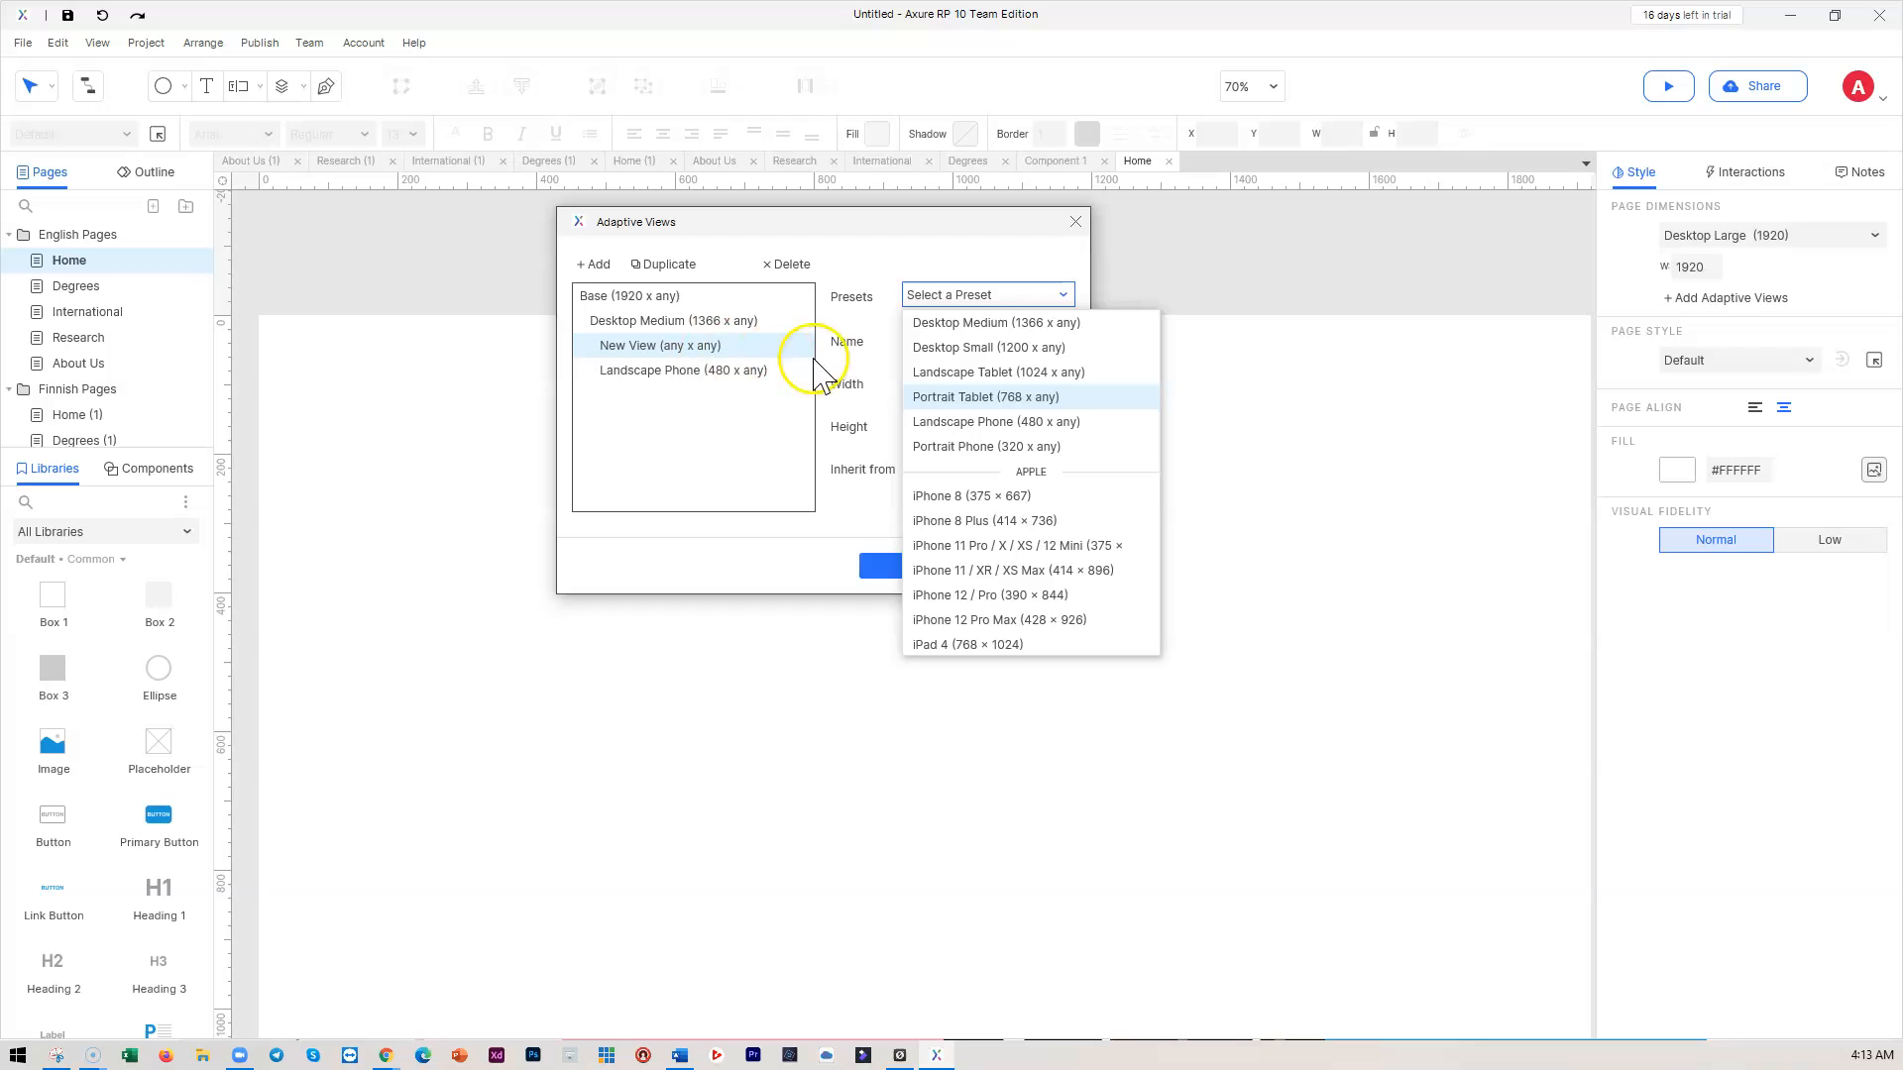
Delete the unnamed New View and switch Landscape Phone to Portrait Tablet (768)
click(888, 266)
click(658, 349)
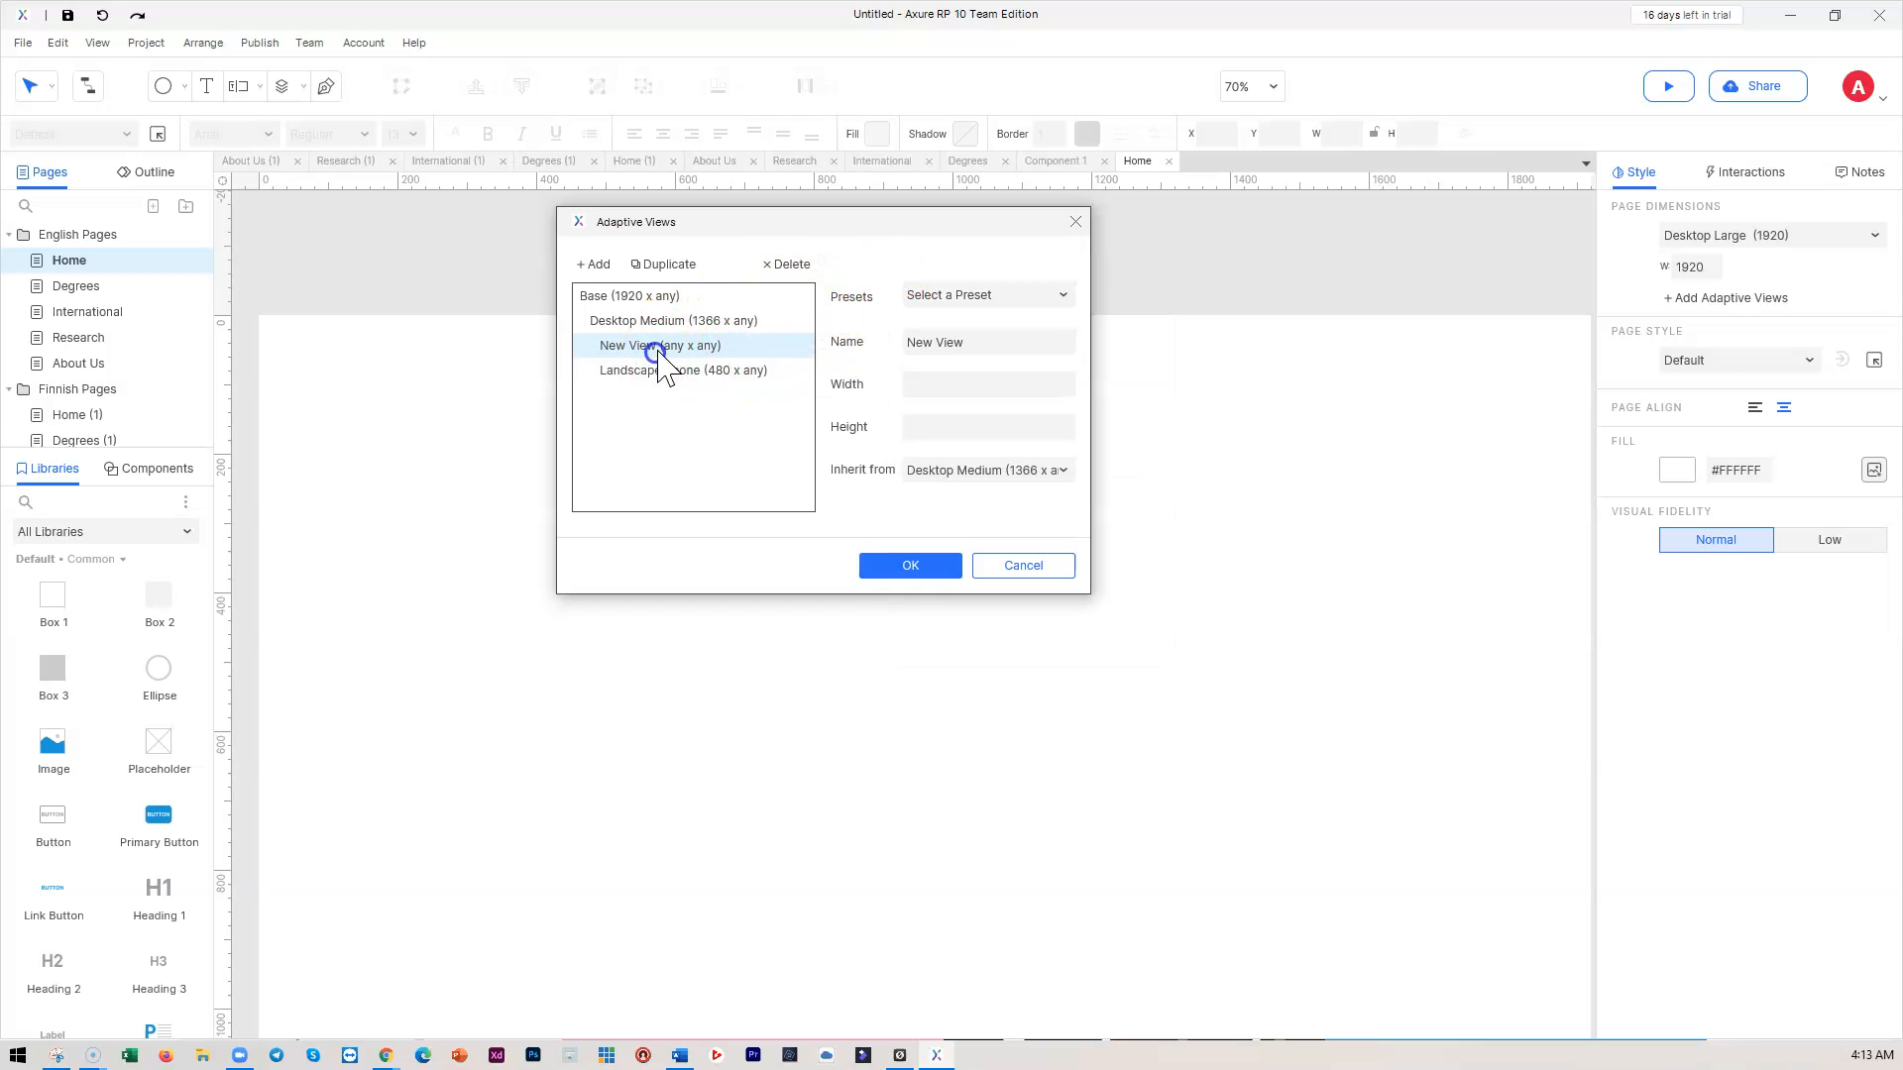
click(790, 262)
click(919, 607)
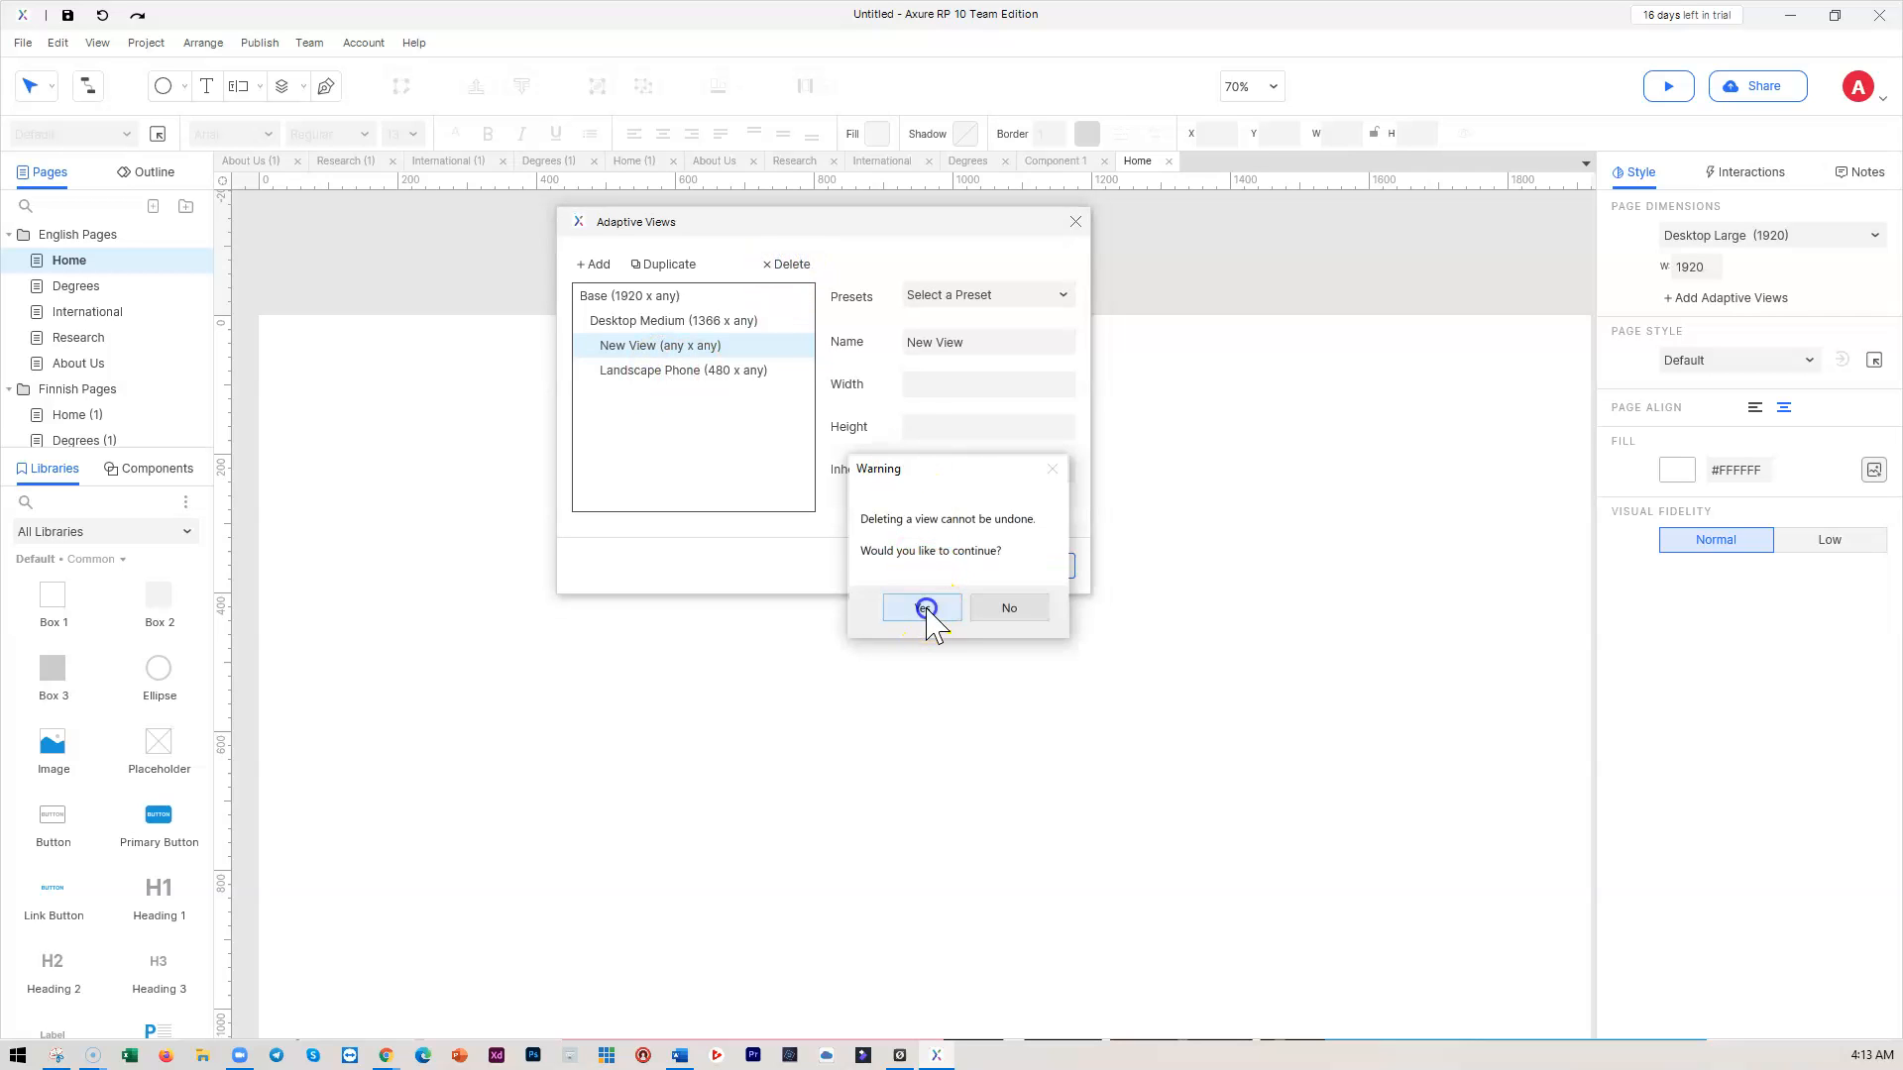
click(936, 297)
click(945, 296)
click(944, 297)
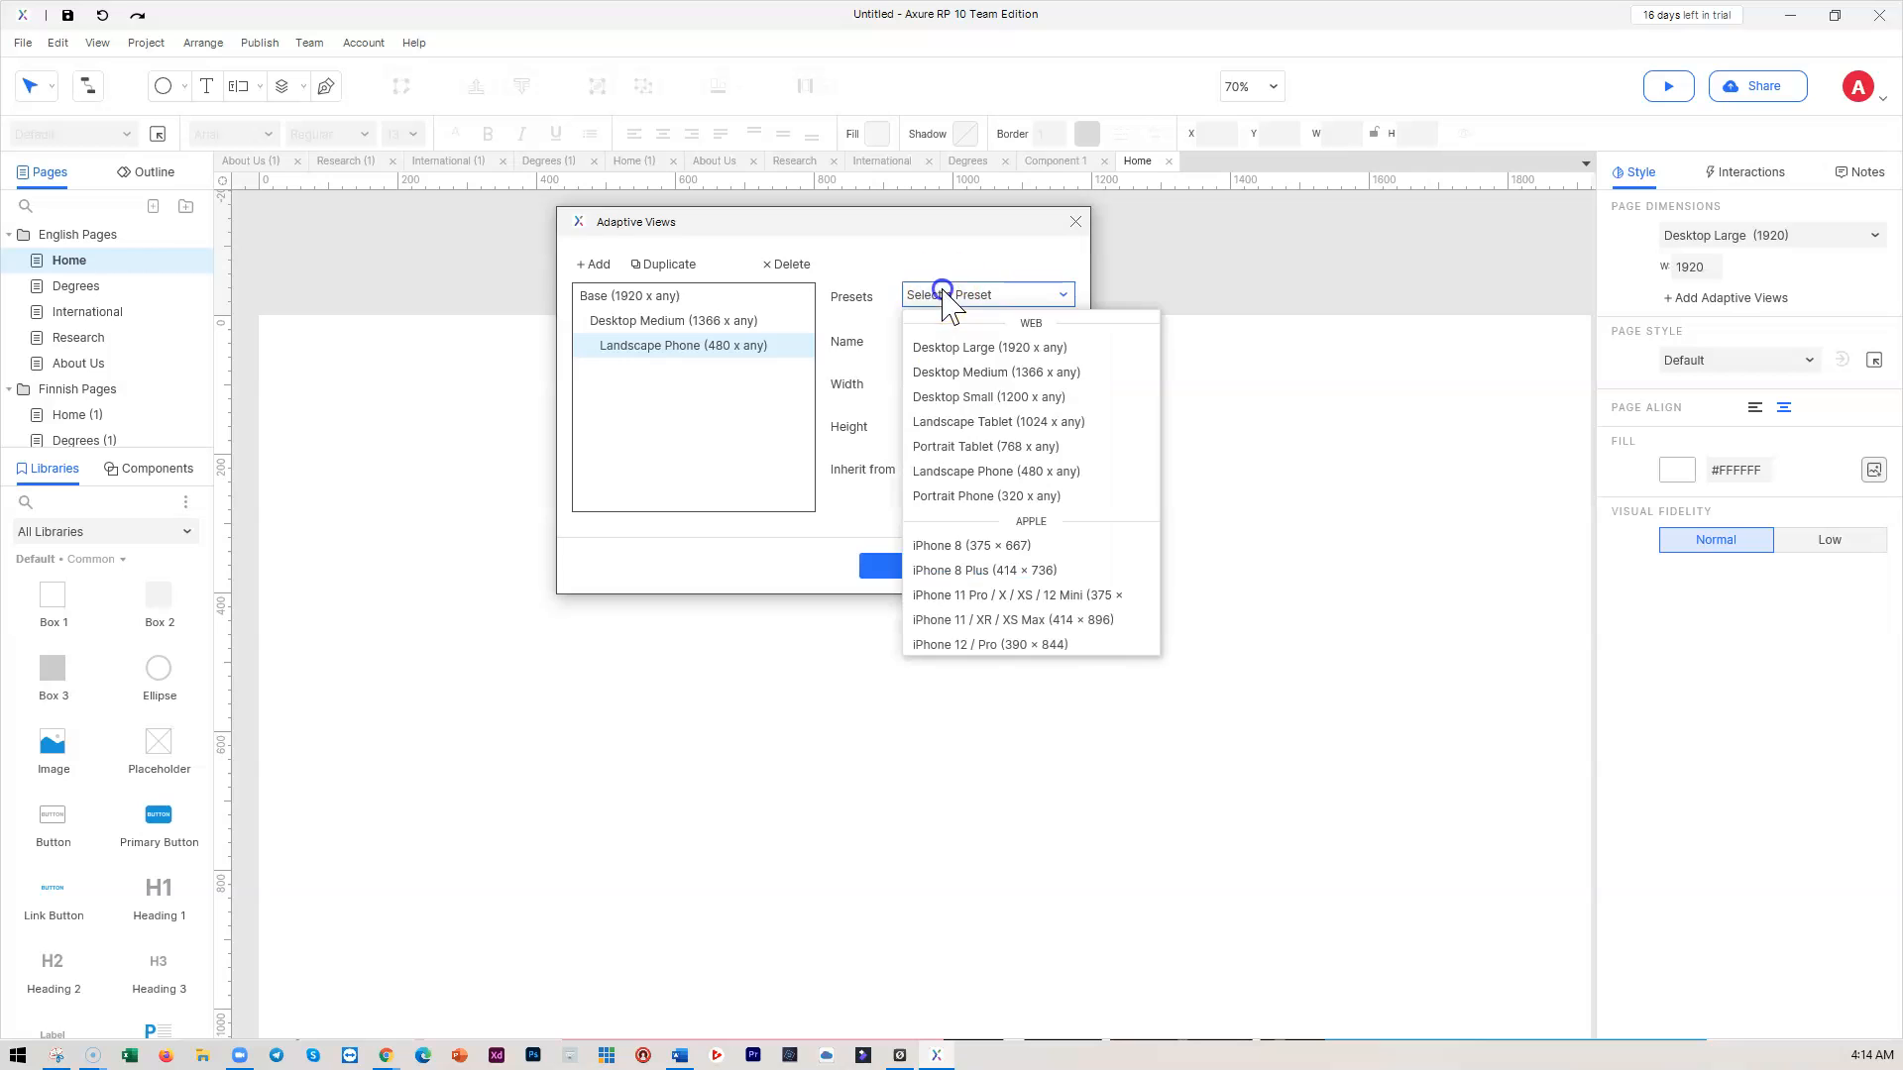
click(954, 446)
Add a Landscape Tablet (1024) view under Desktop Medium
click(640, 321)
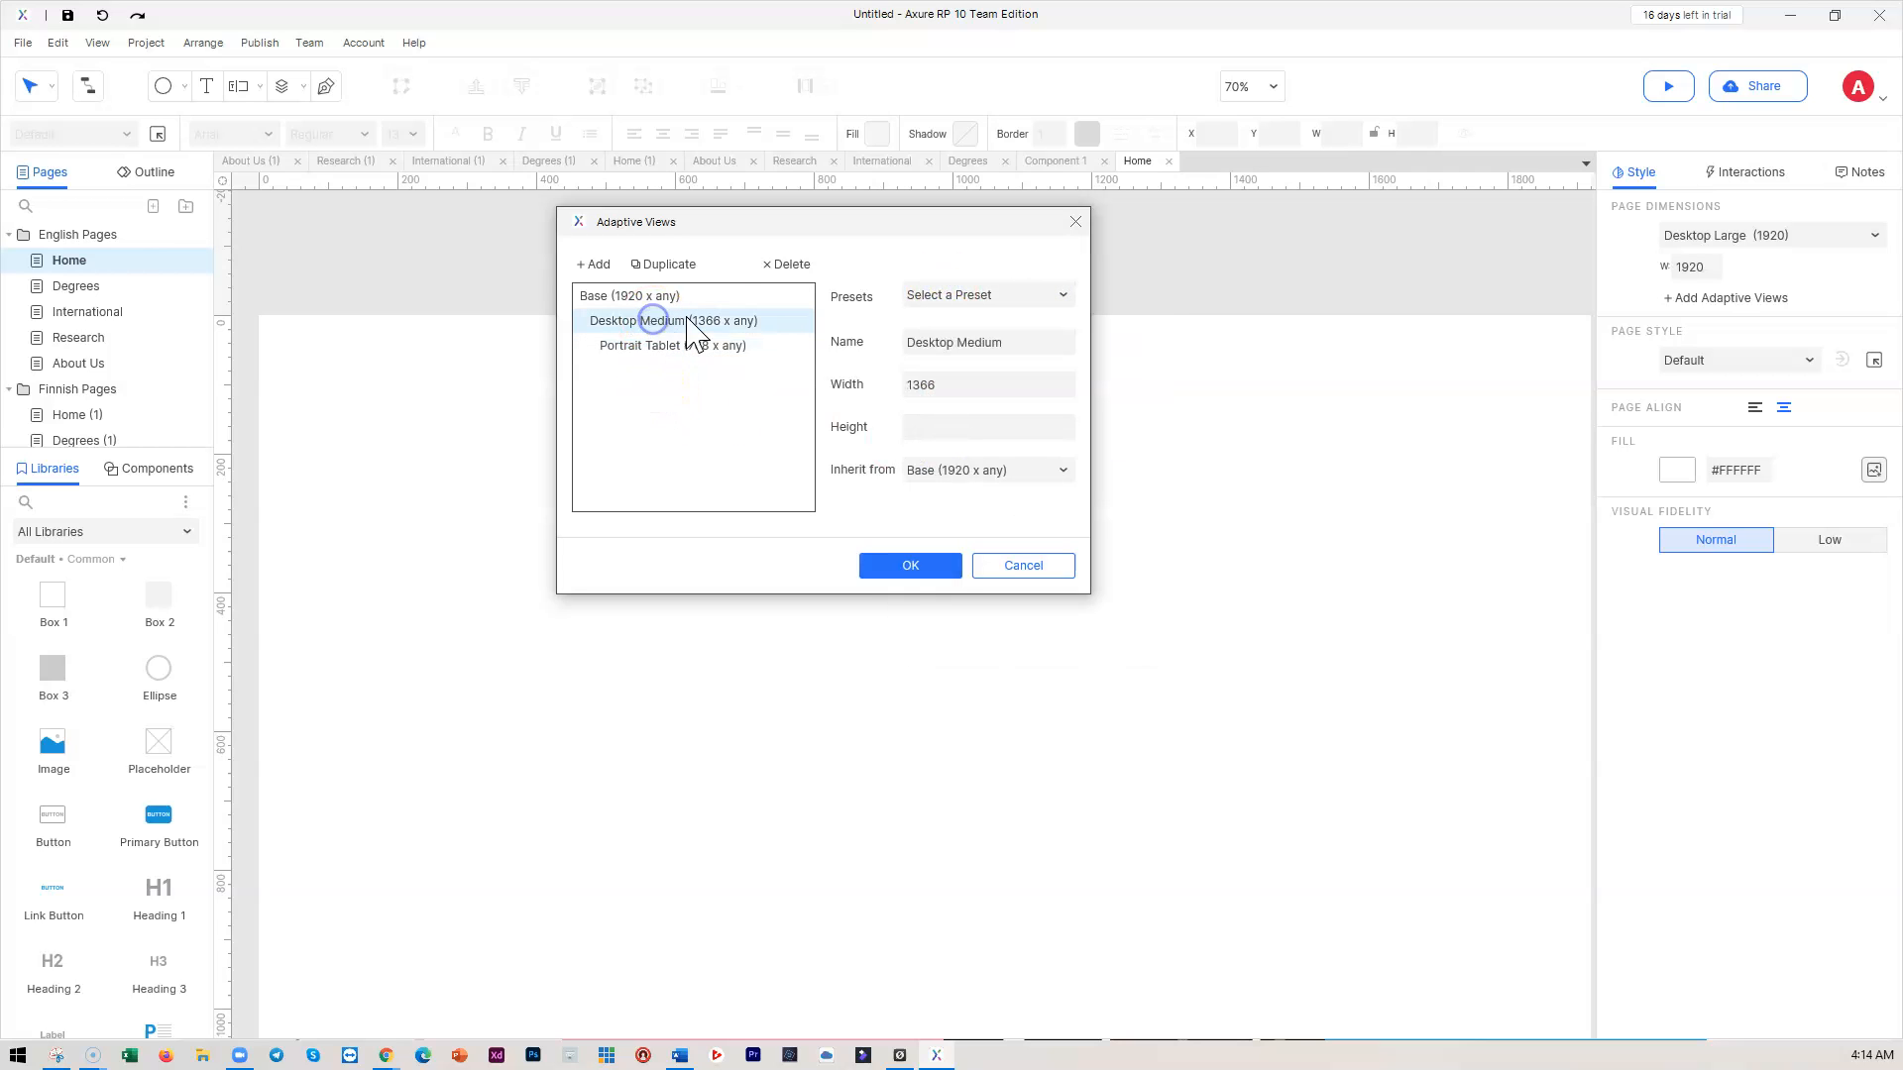
click(969, 298)
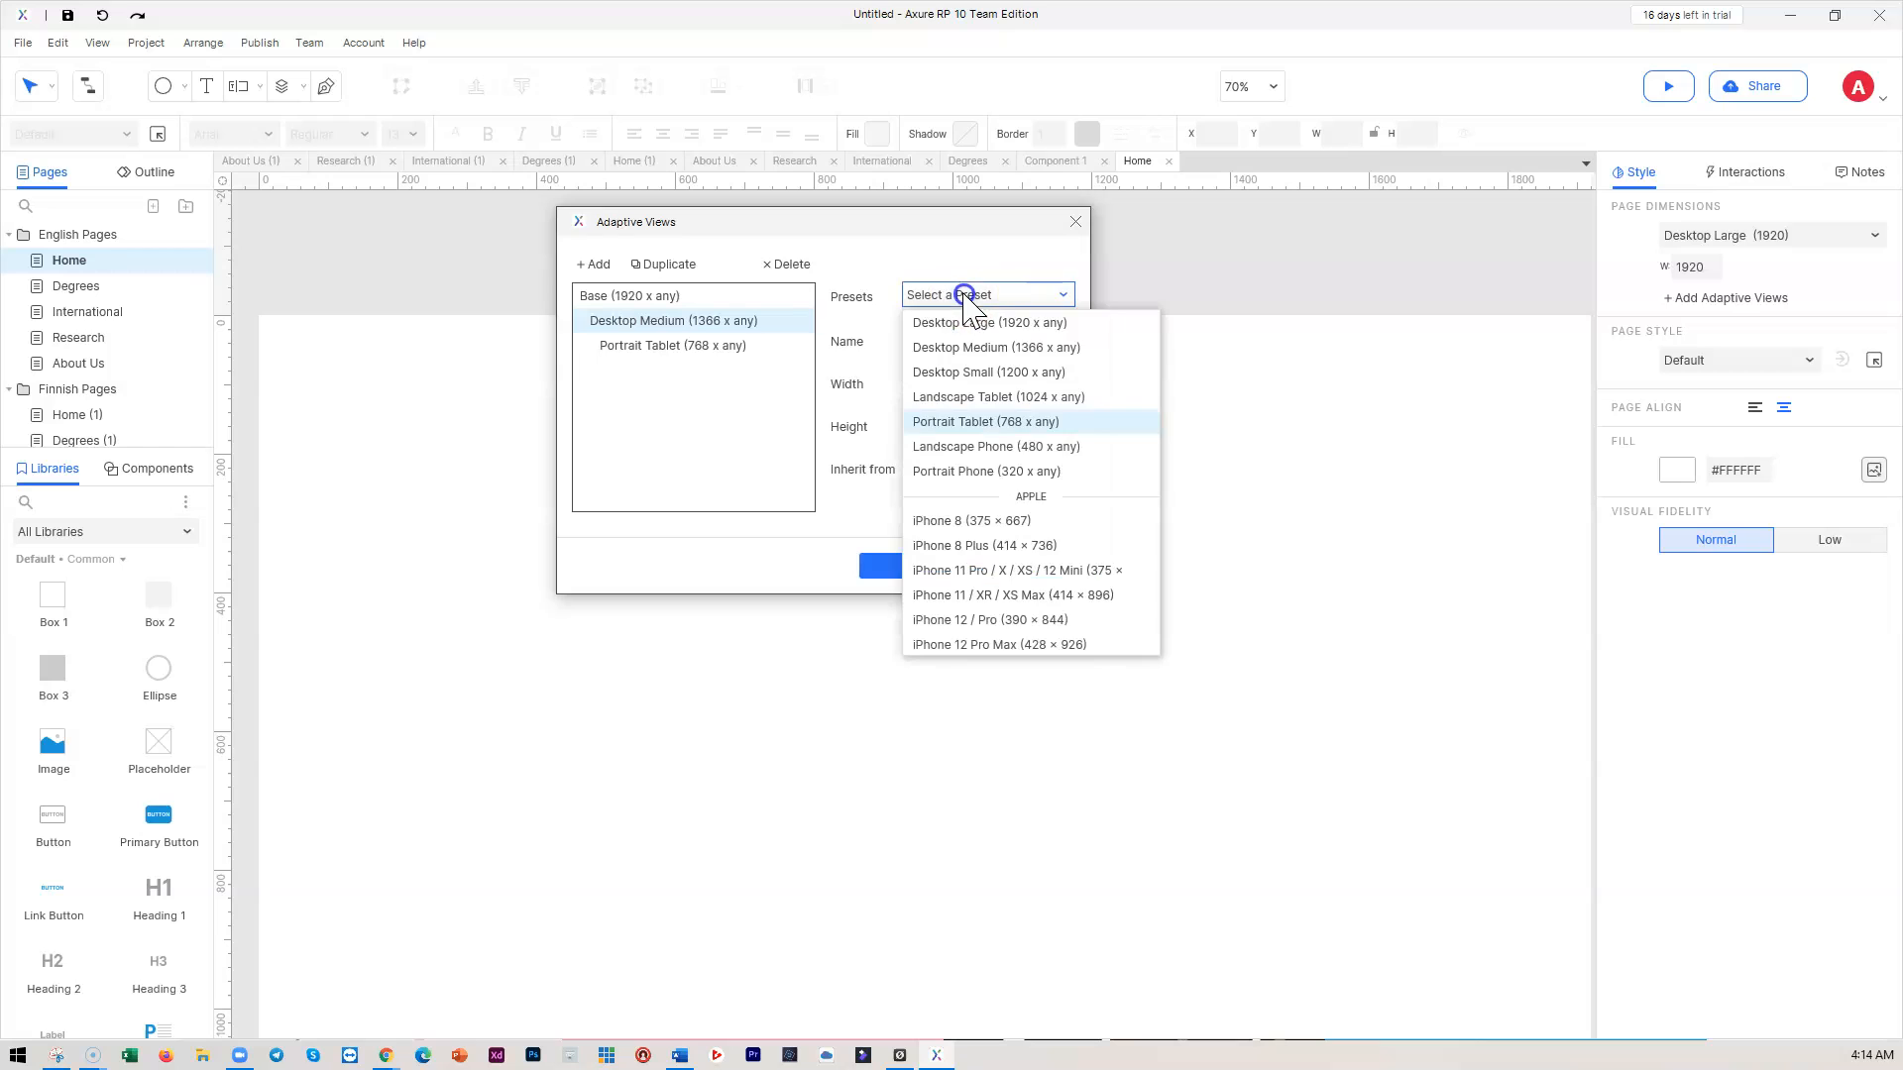
click(598, 264)
click(597, 265)
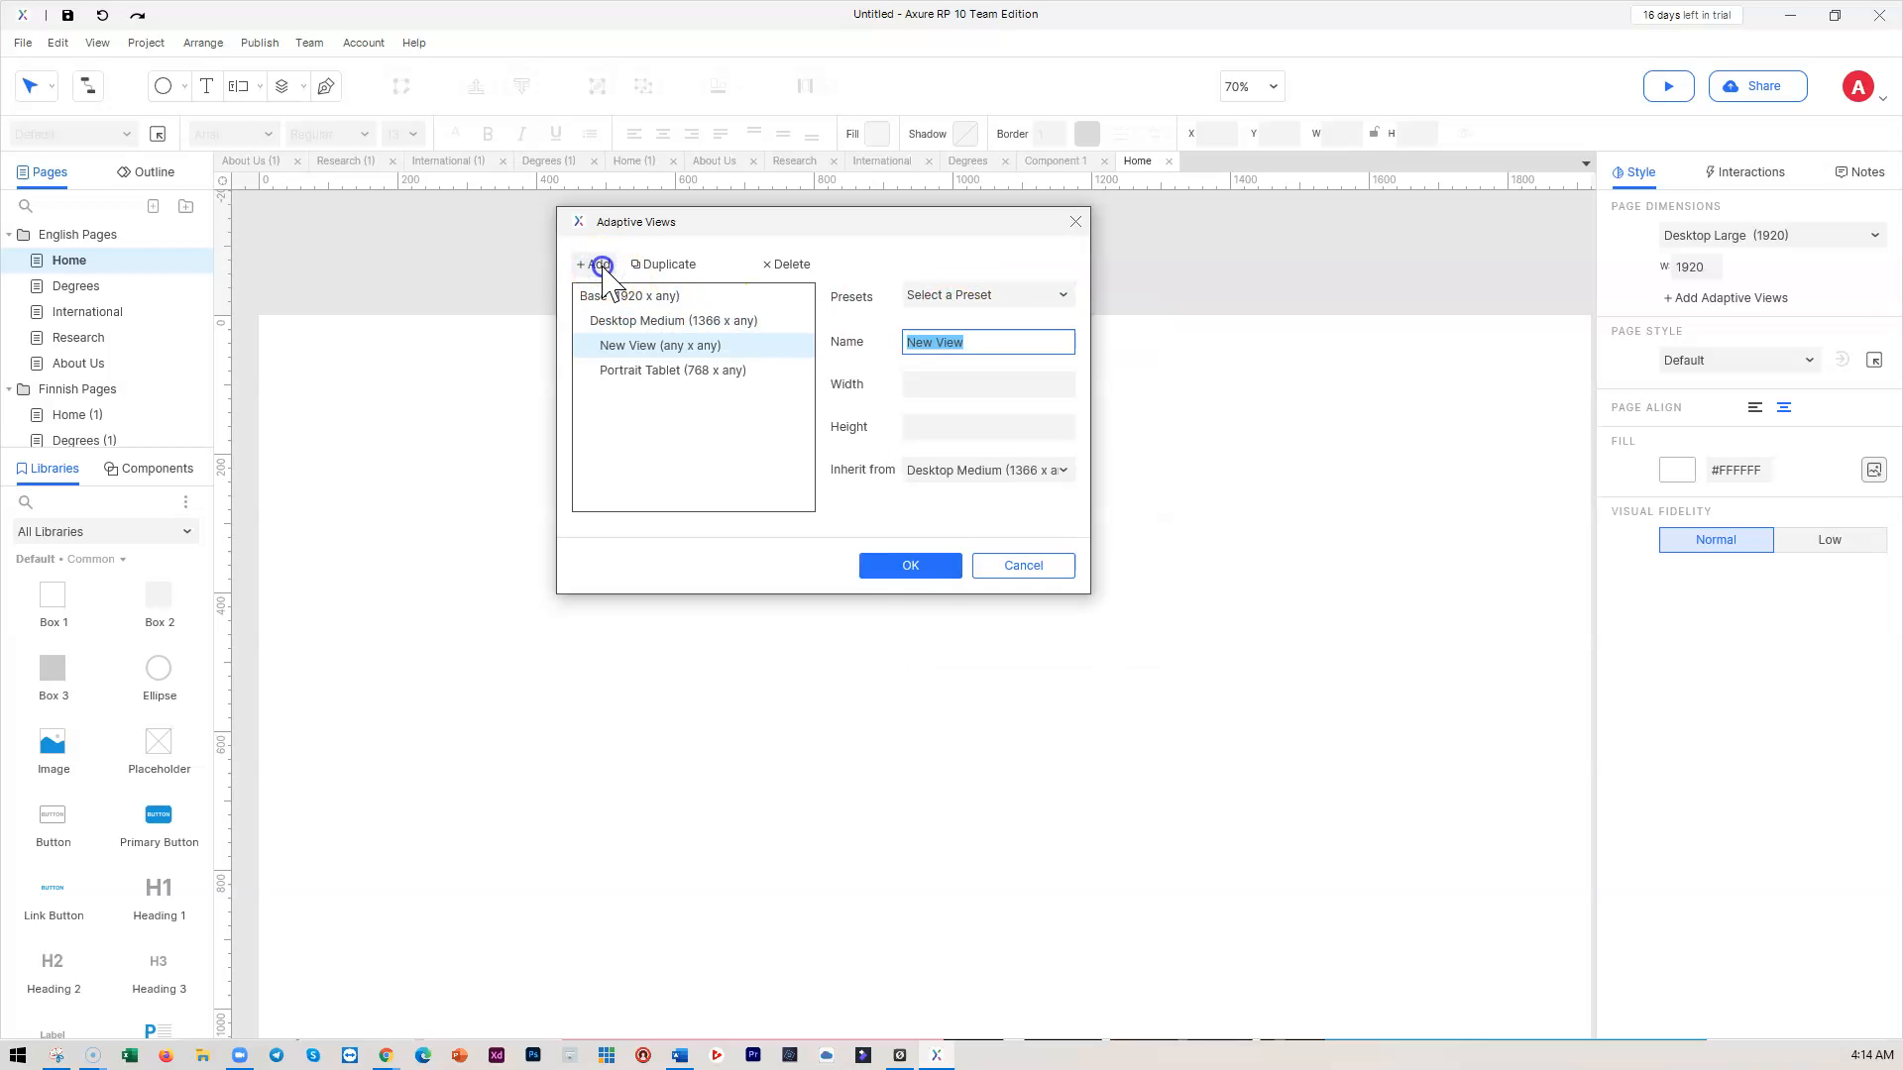
click(978, 297)
click(968, 419)
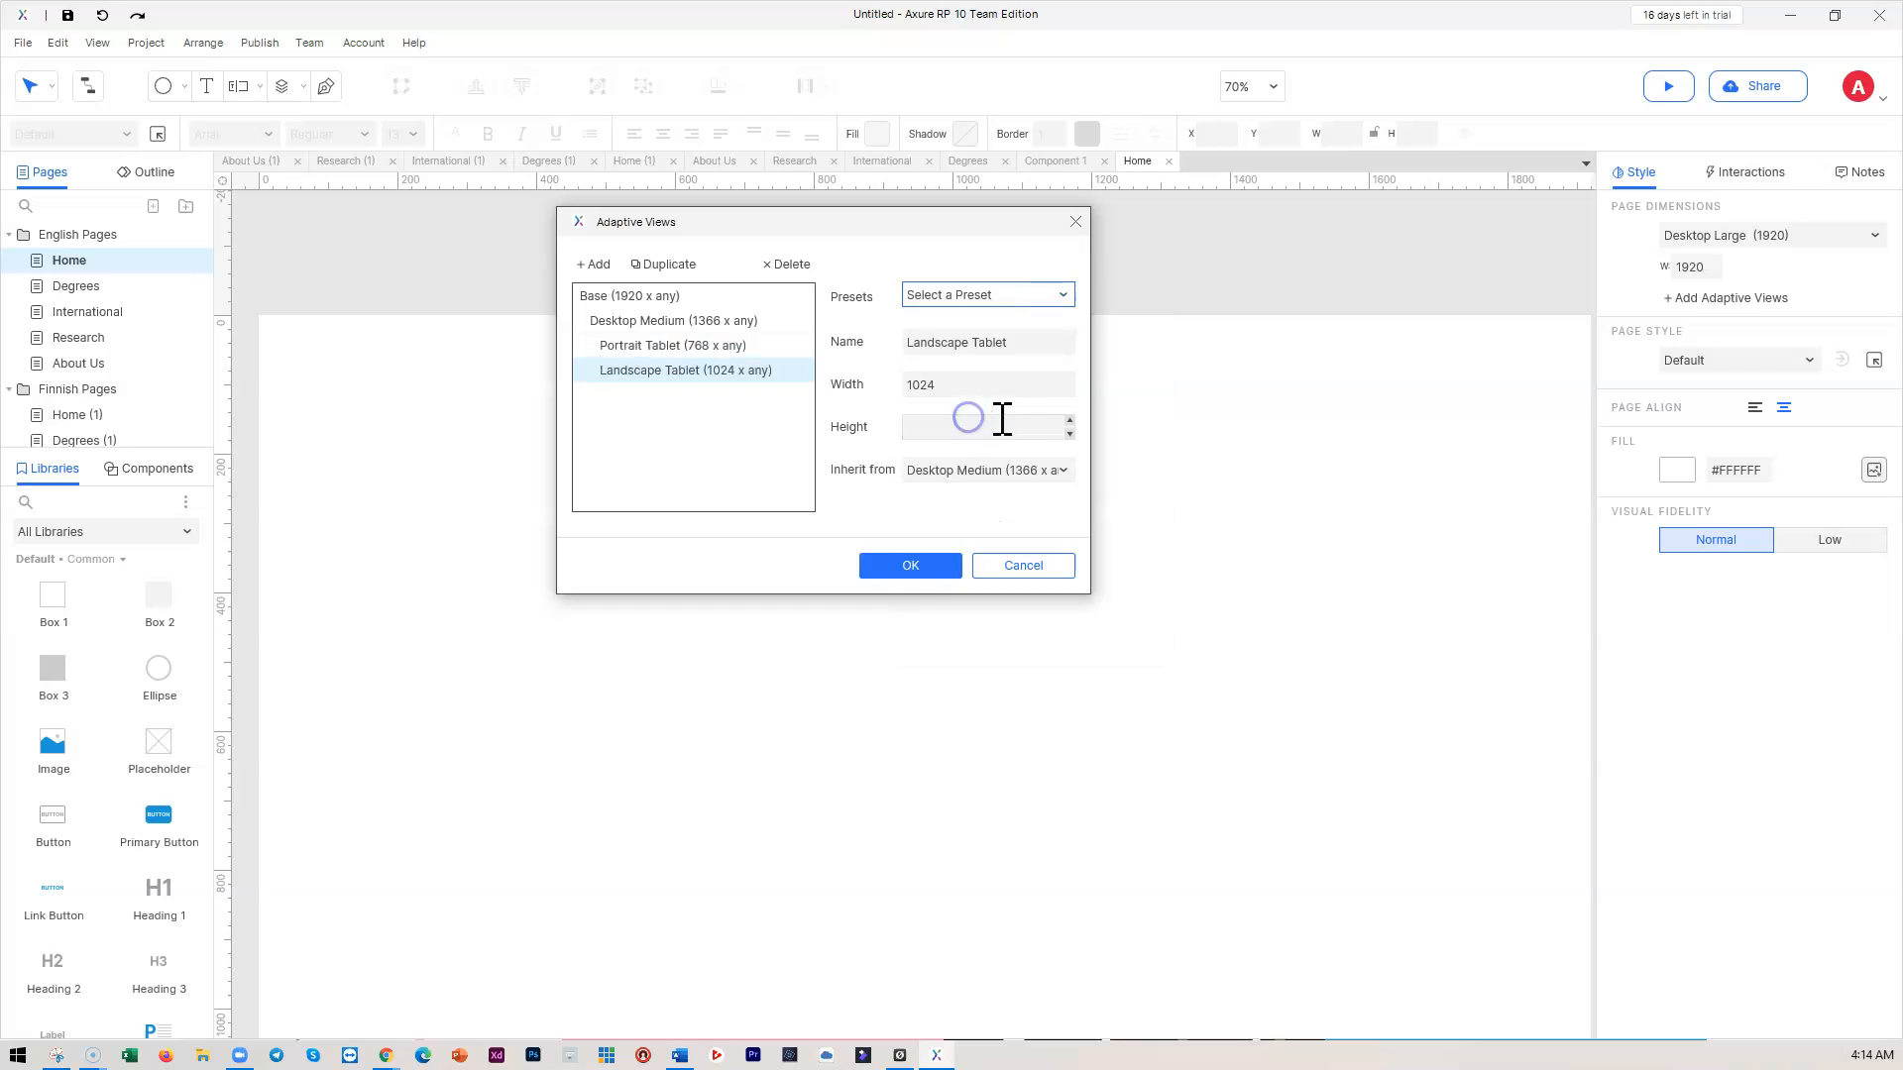
Add an iPhone 12 / Pro (390 × 844) view under Portrait Tablet and apply the views
click(663, 347)
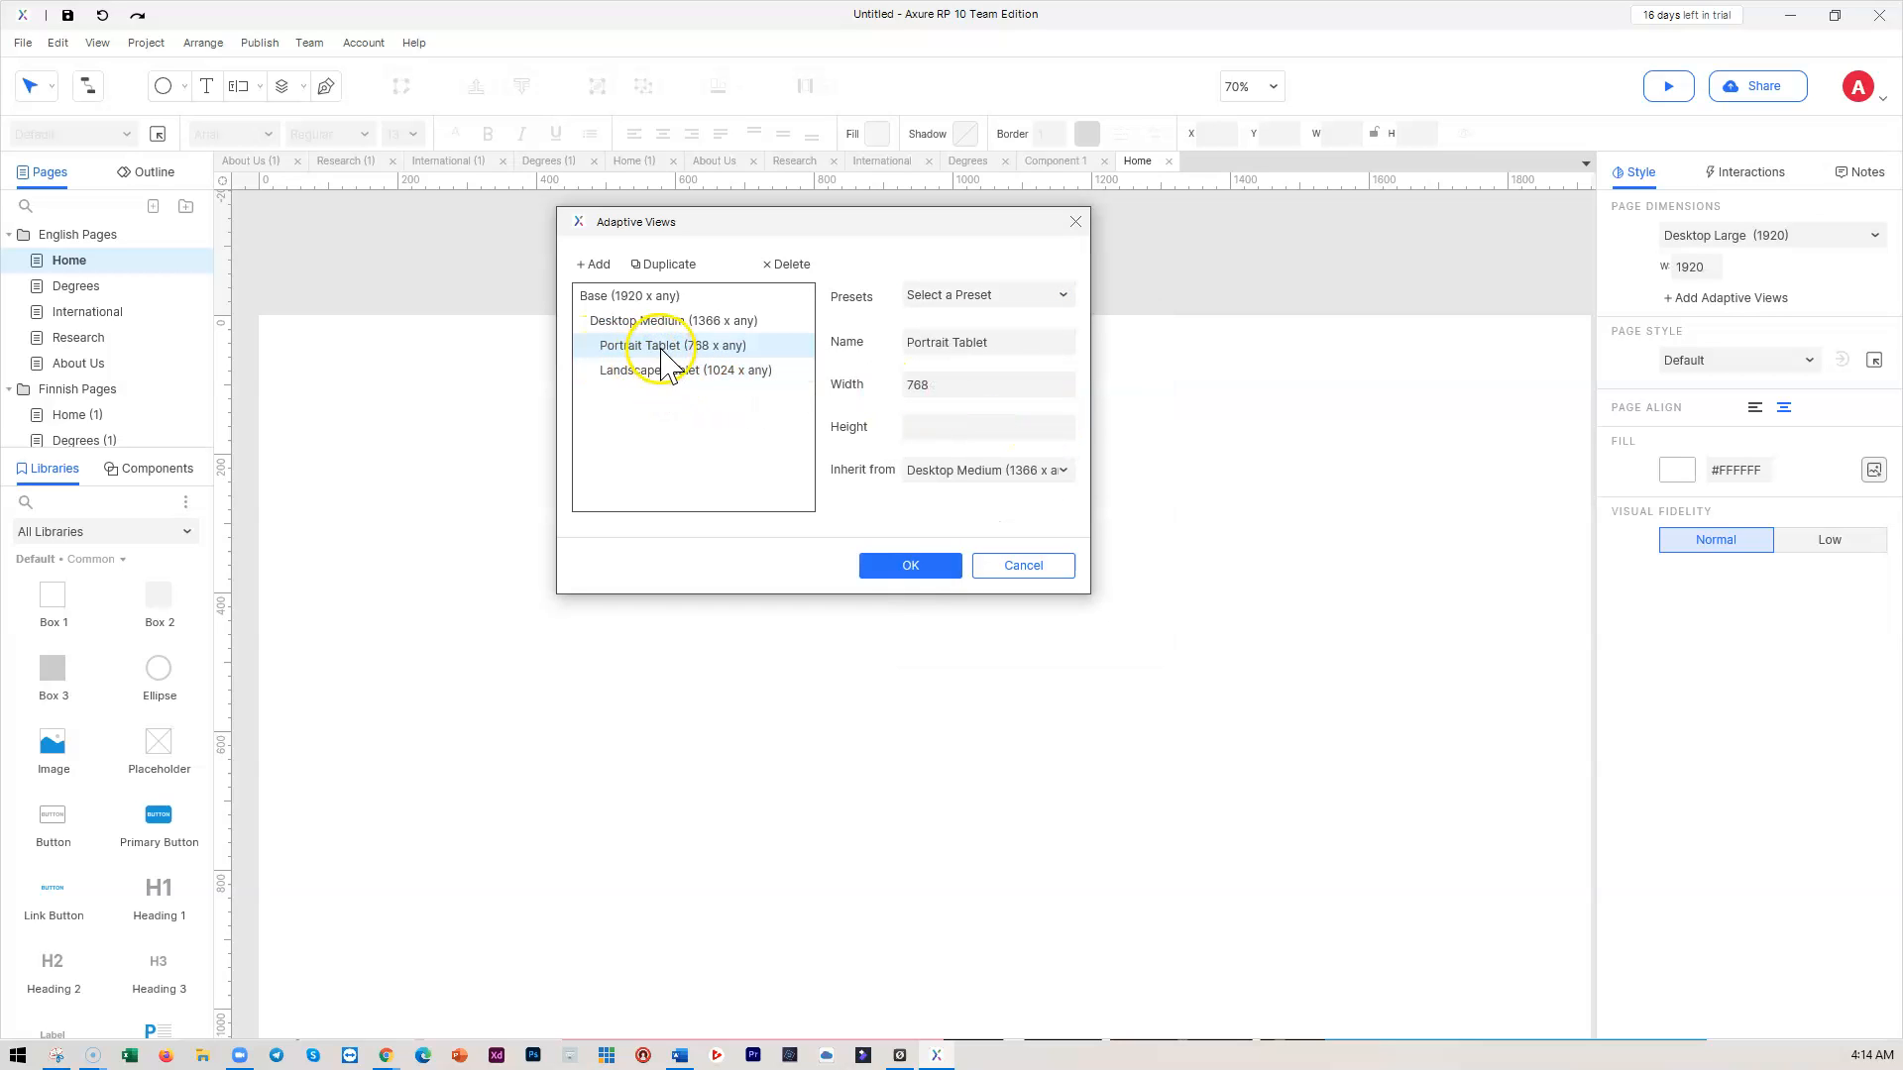
click(595, 265)
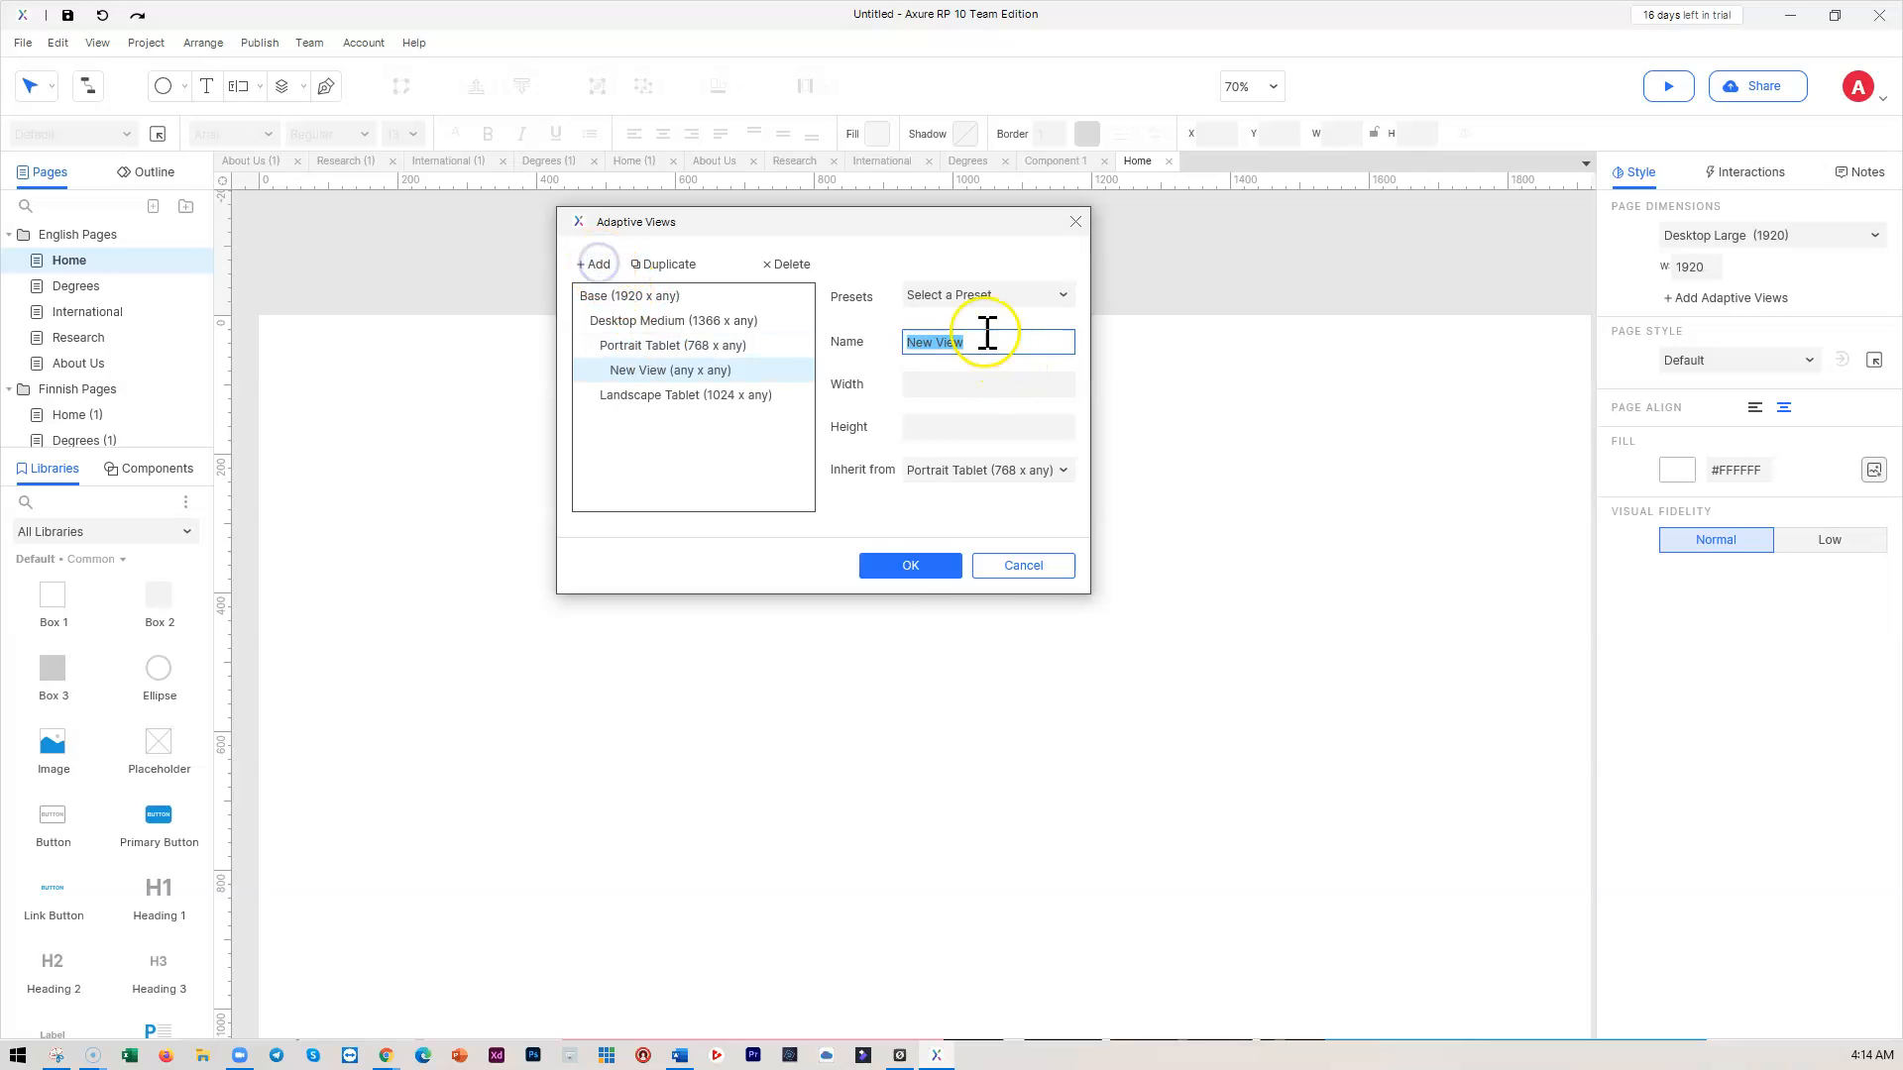
click(1001, 294)
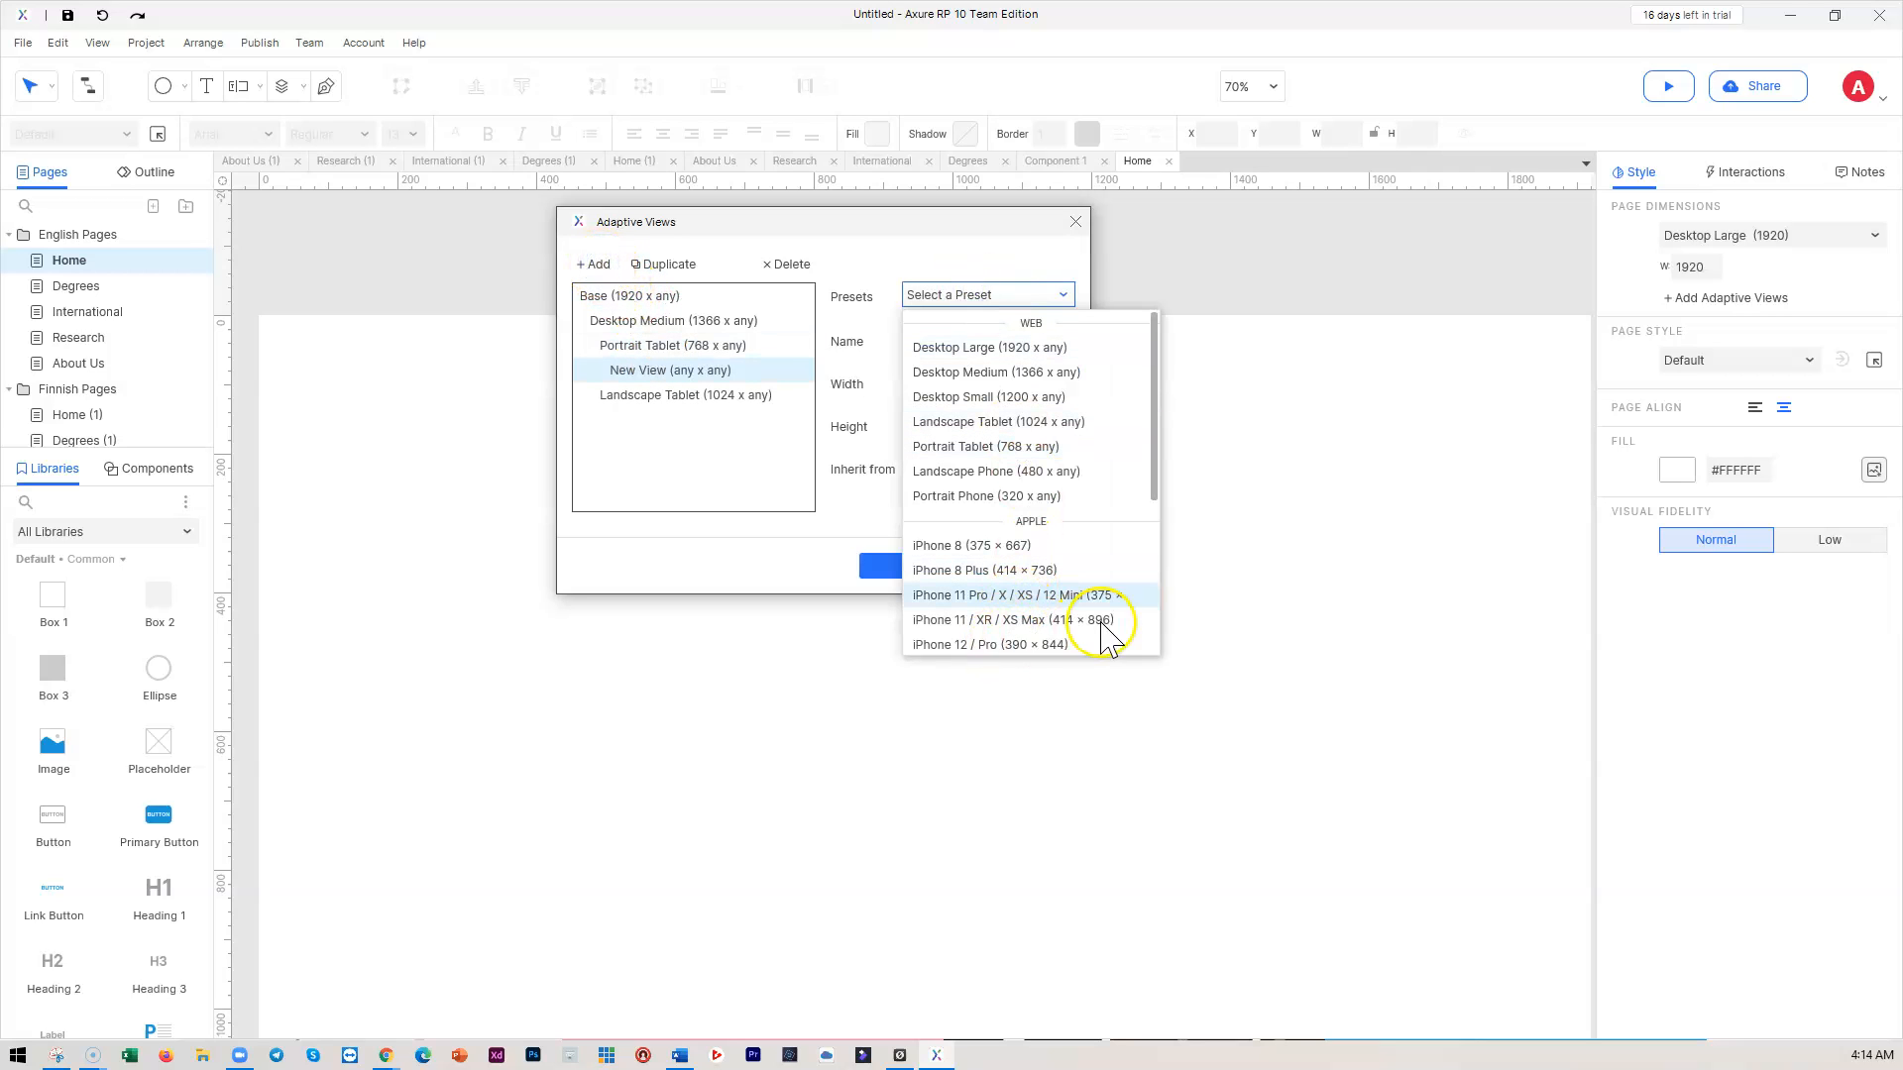
click(1066, 644)
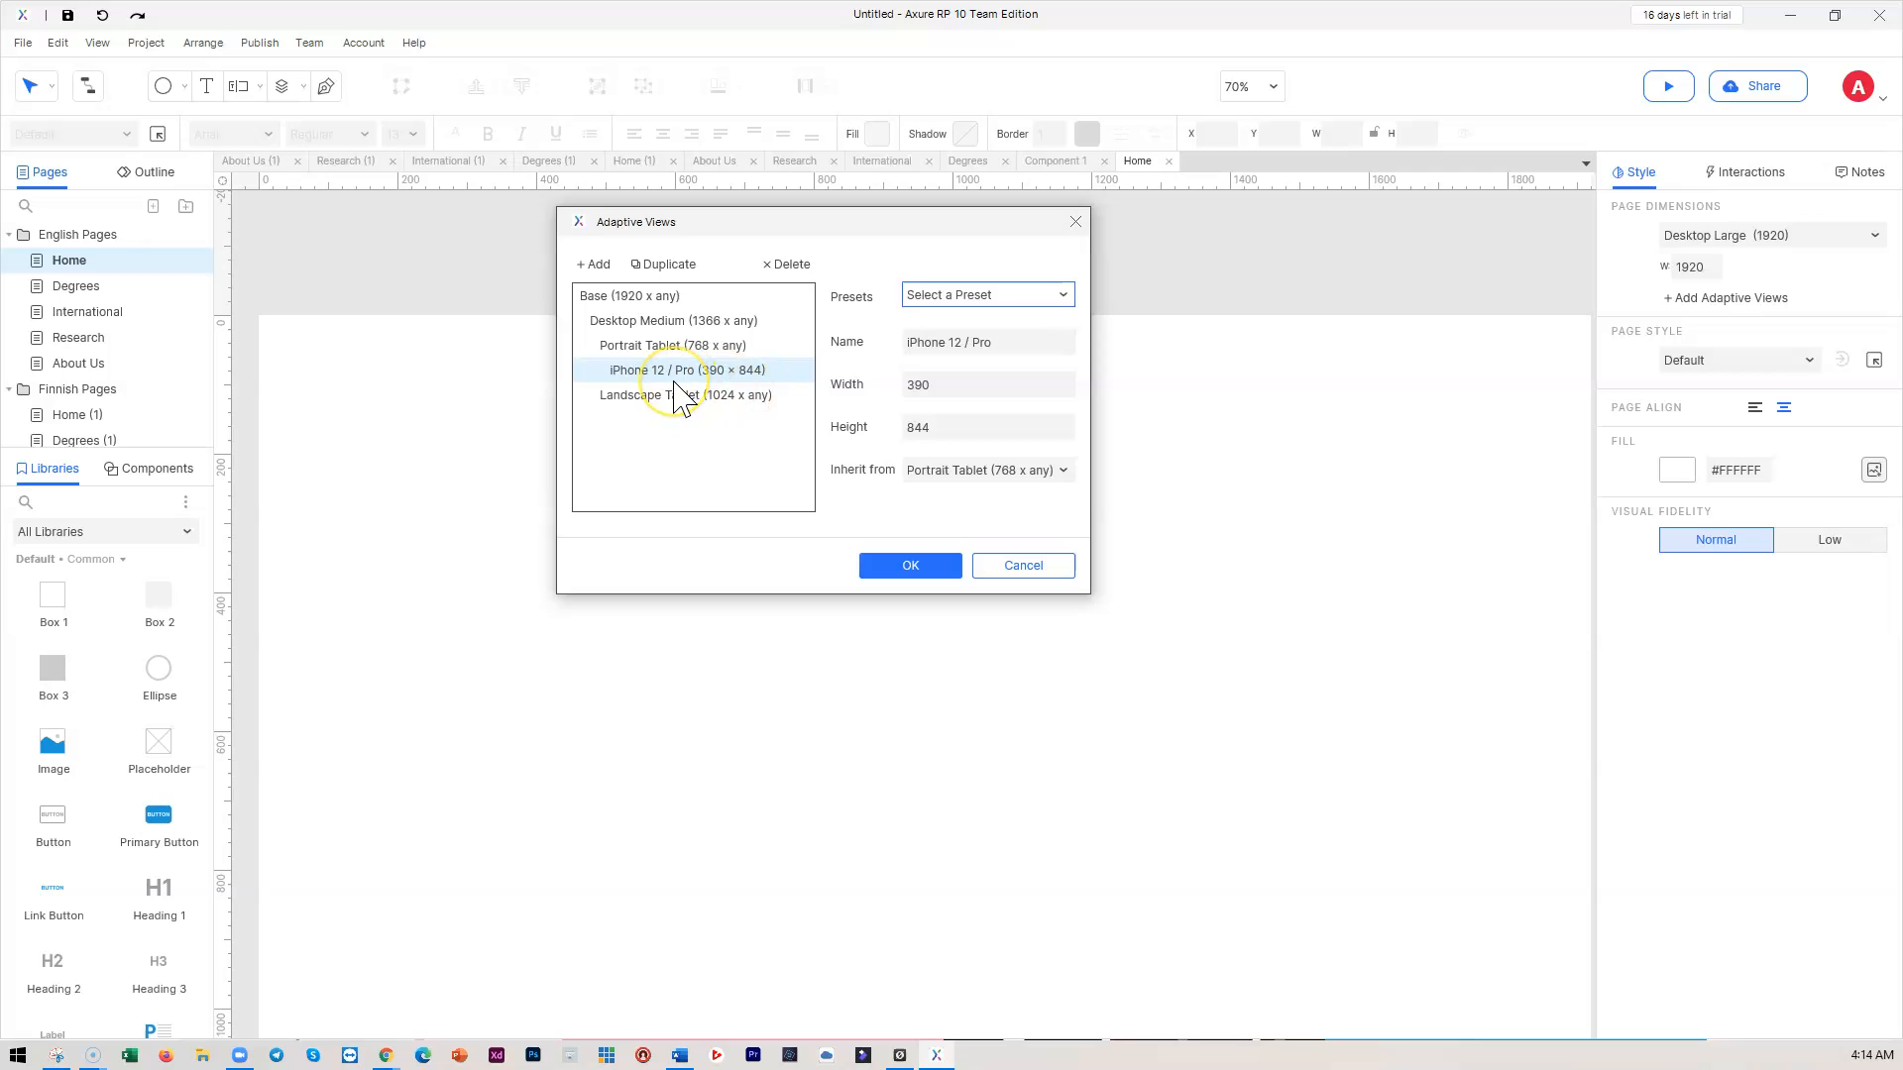
click(910, 566)
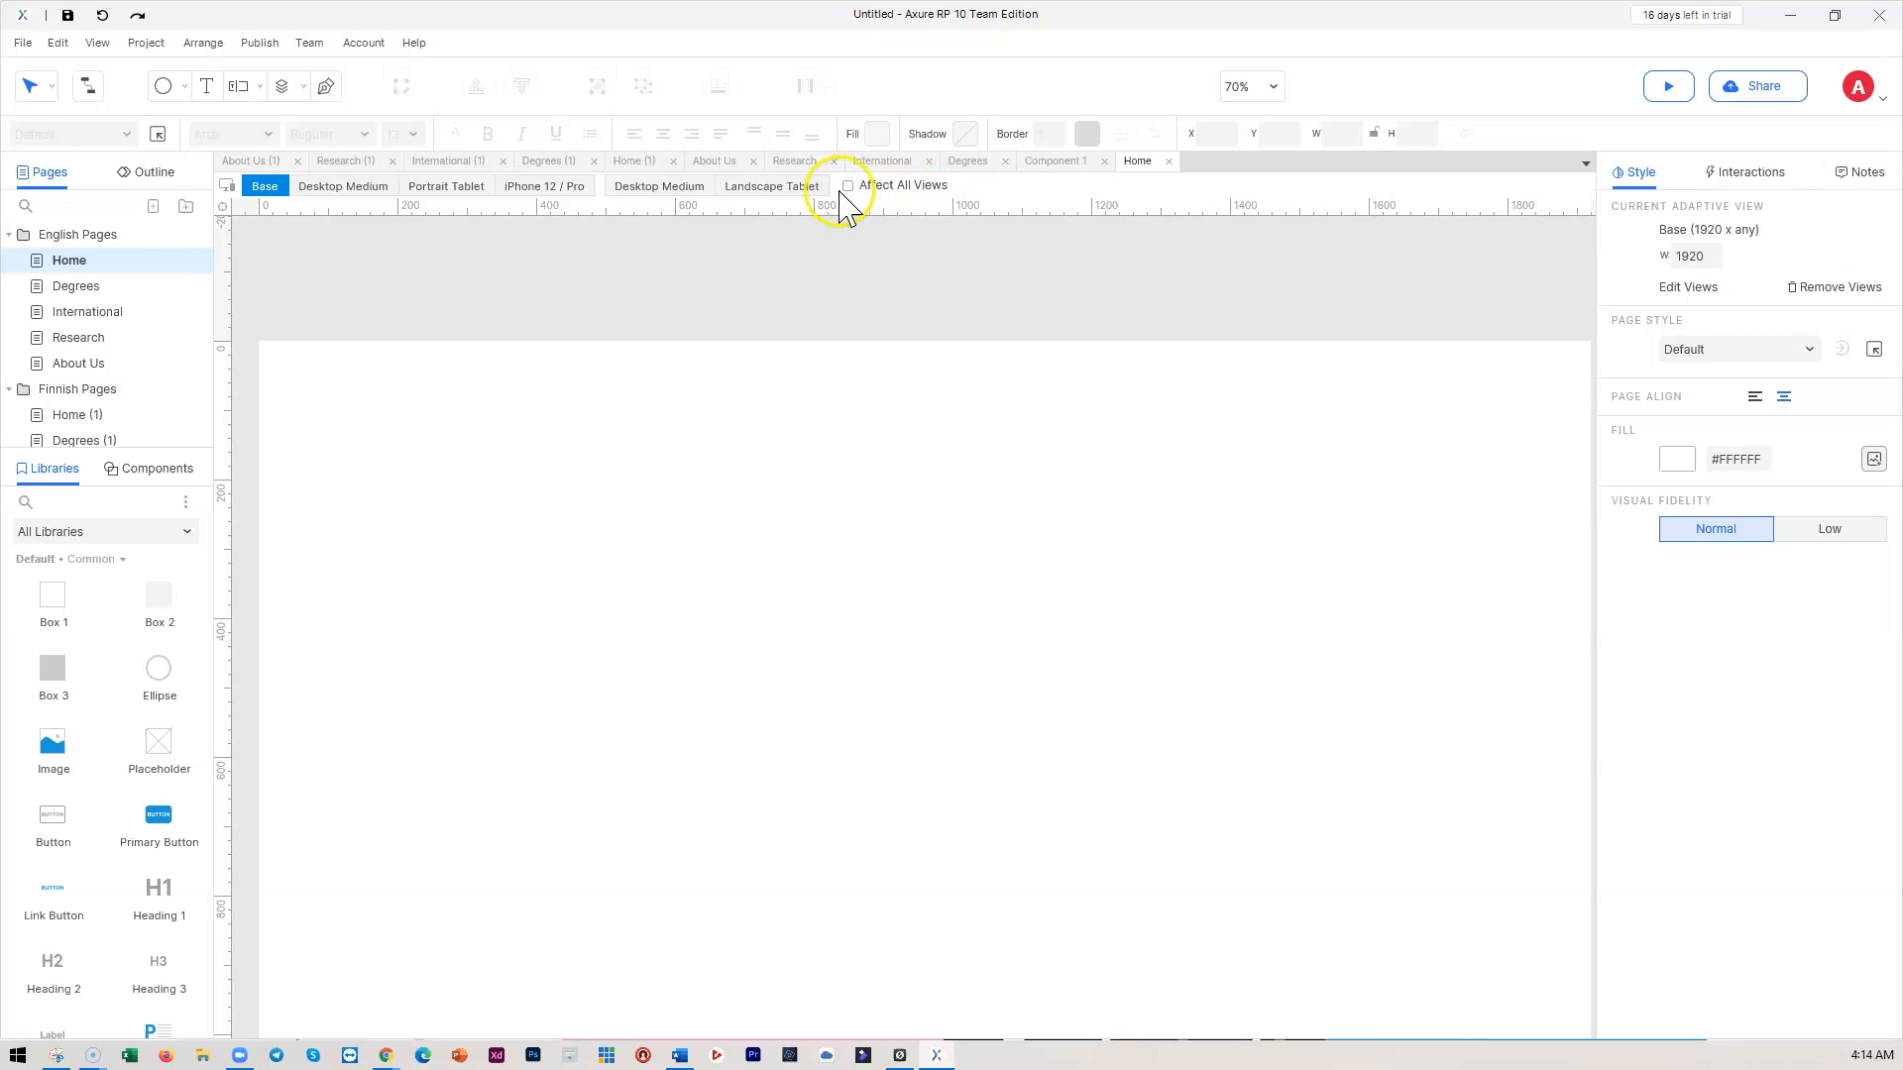
scroll(62, 684, down, 3)
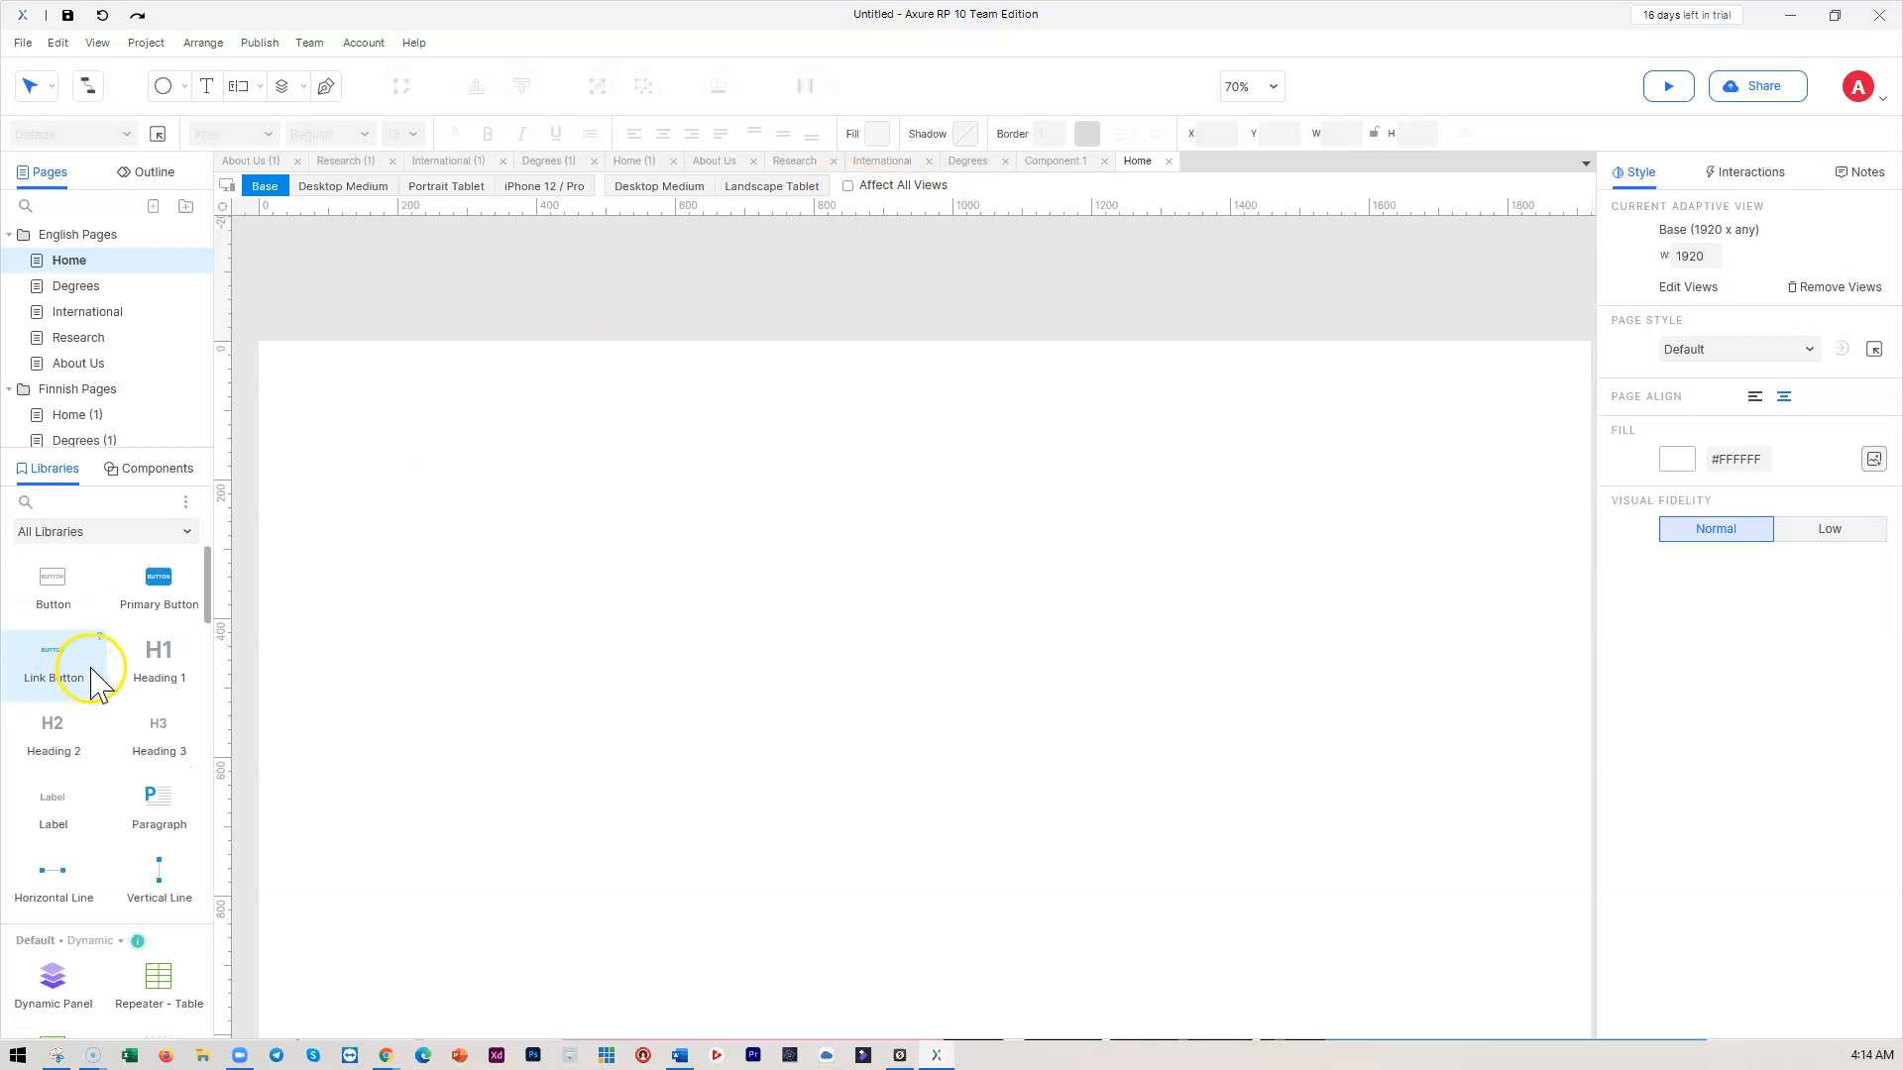
scroll(91, 682, up, 3)
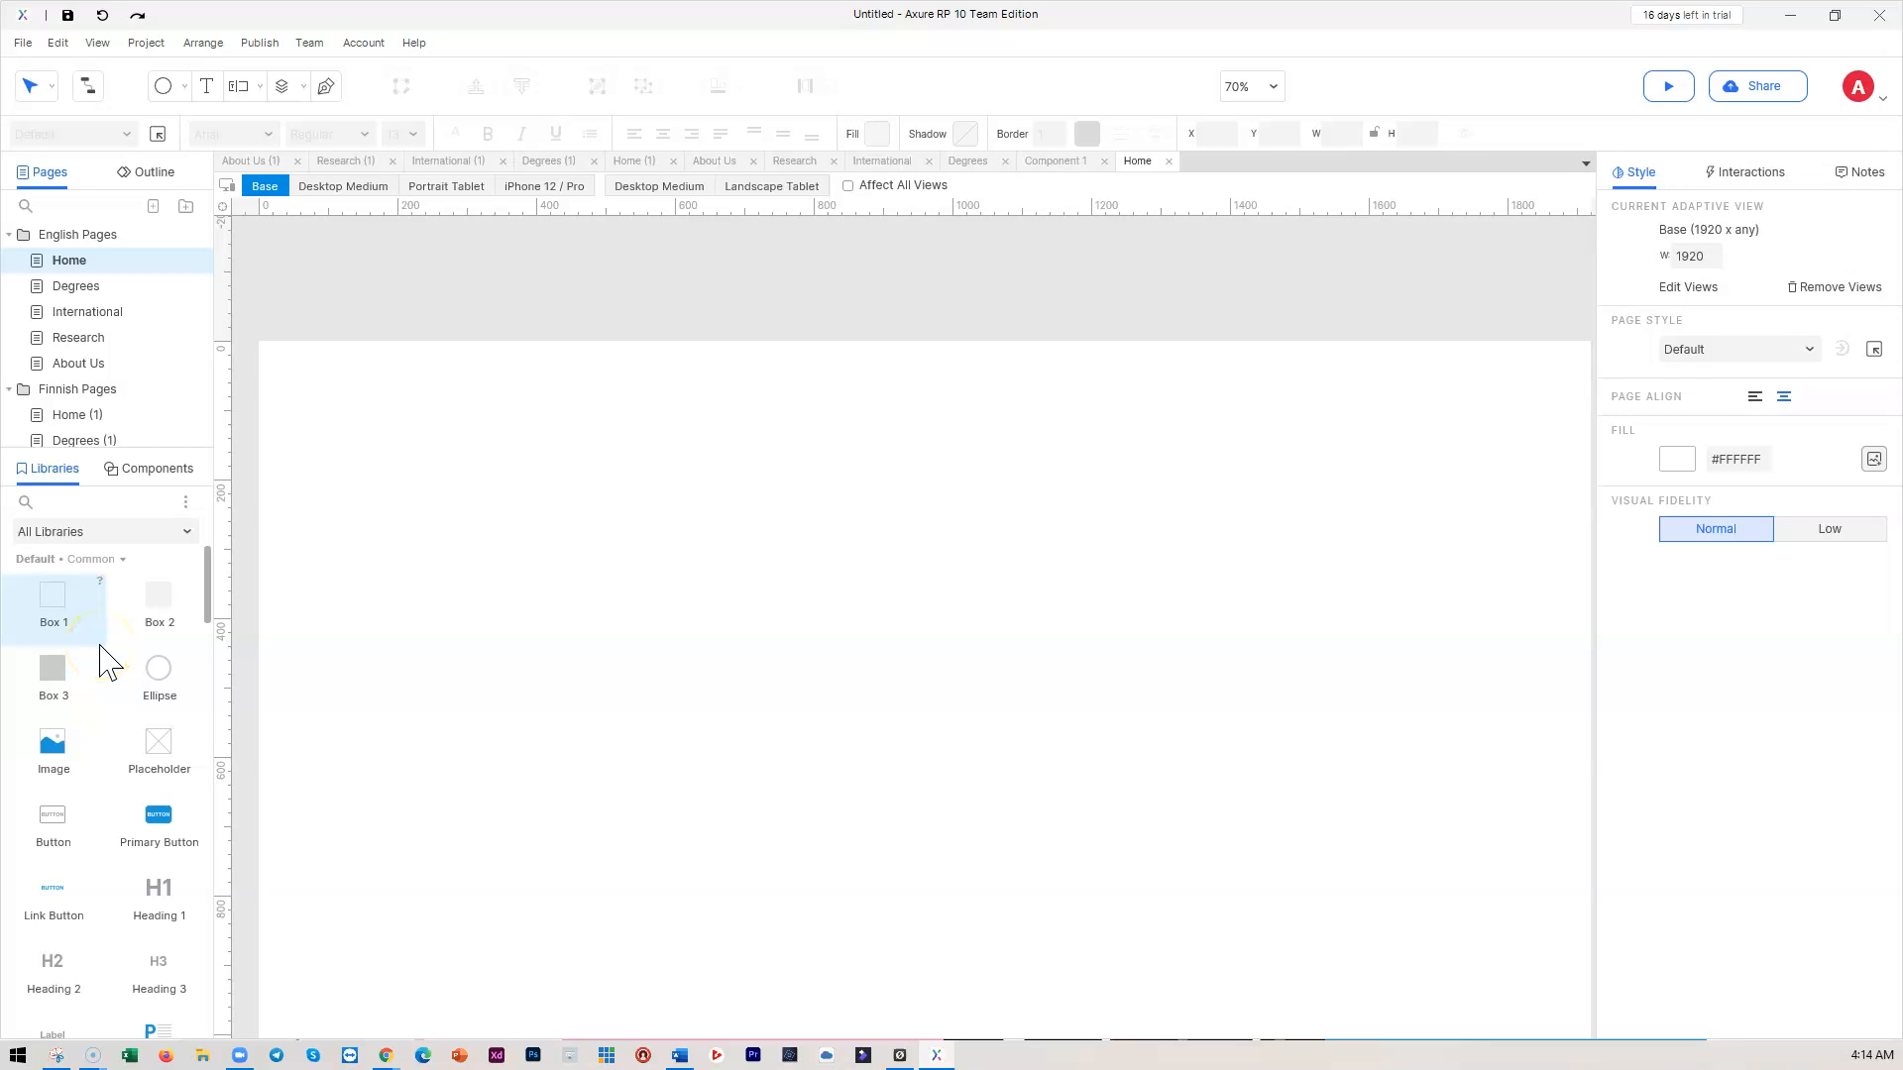
Bring up Project > Widget Style Manager and select the Heading 1 style
click(146, 44)
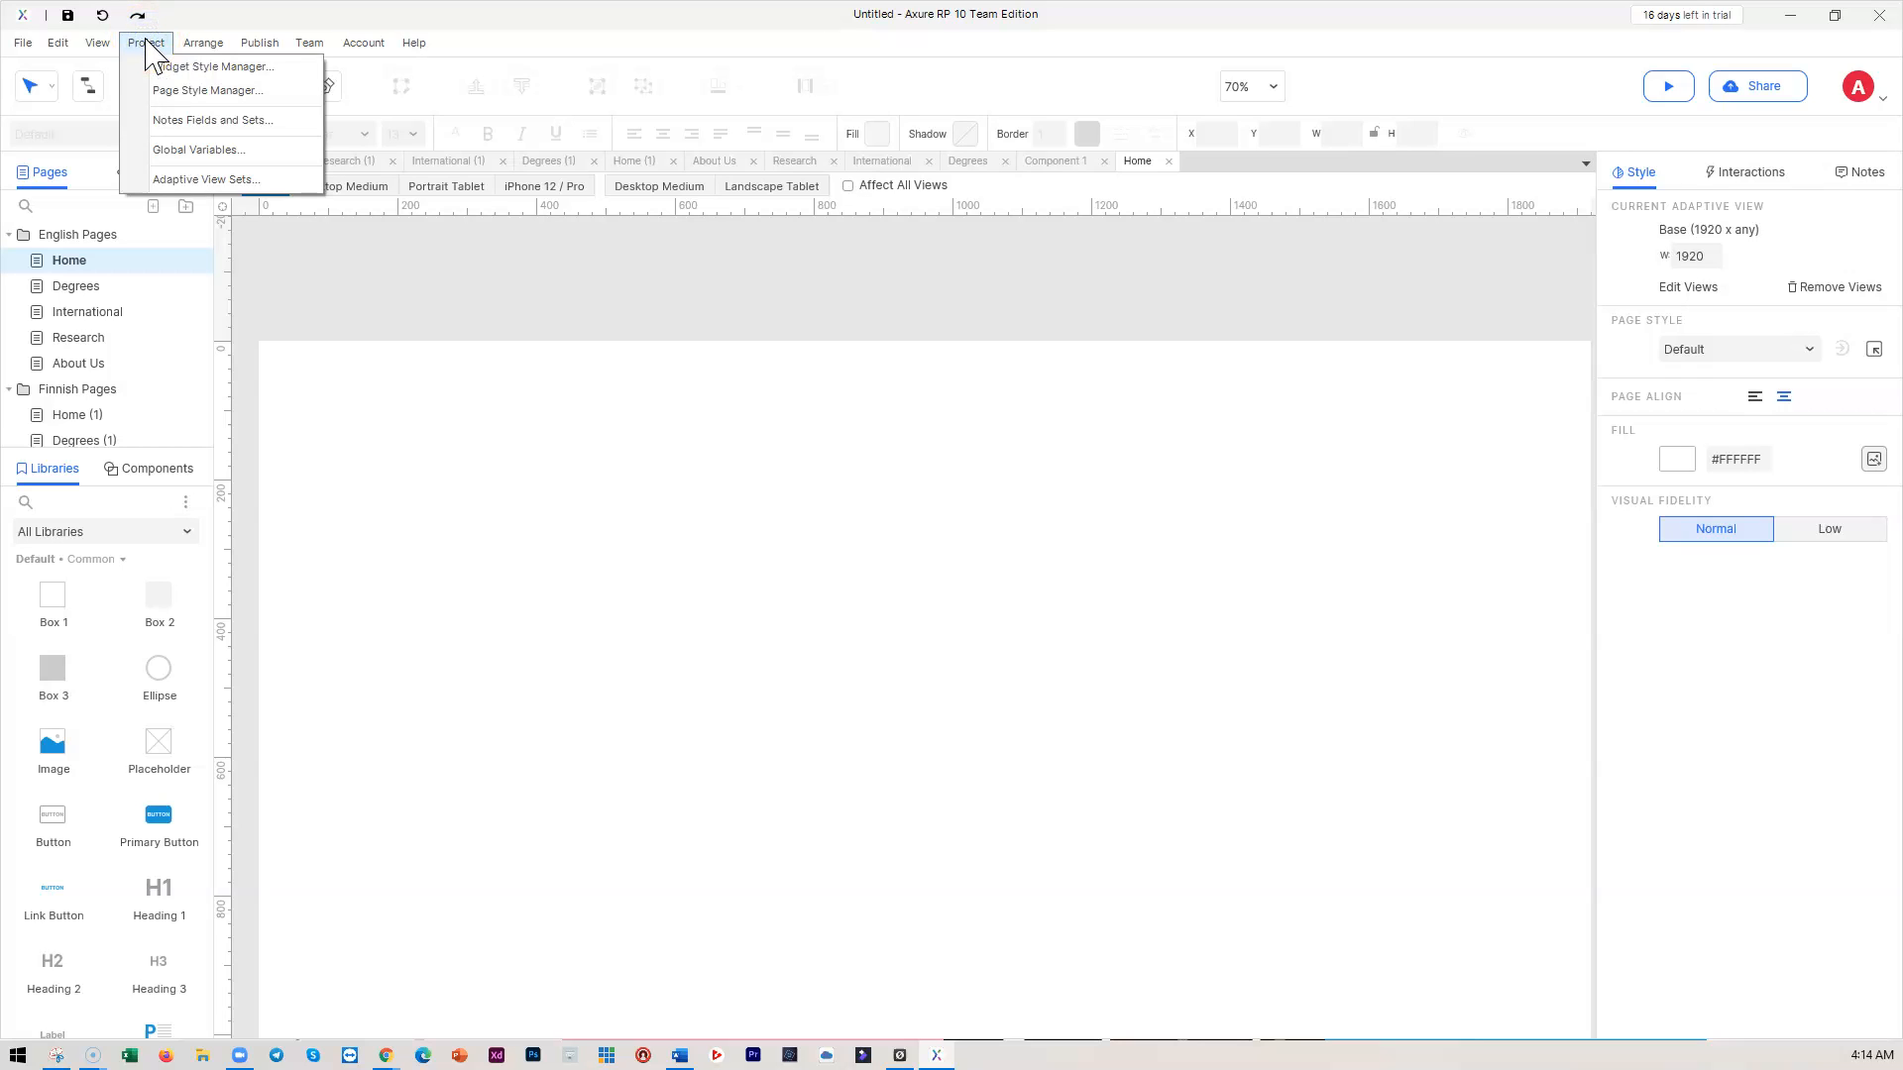
click(201, 72)
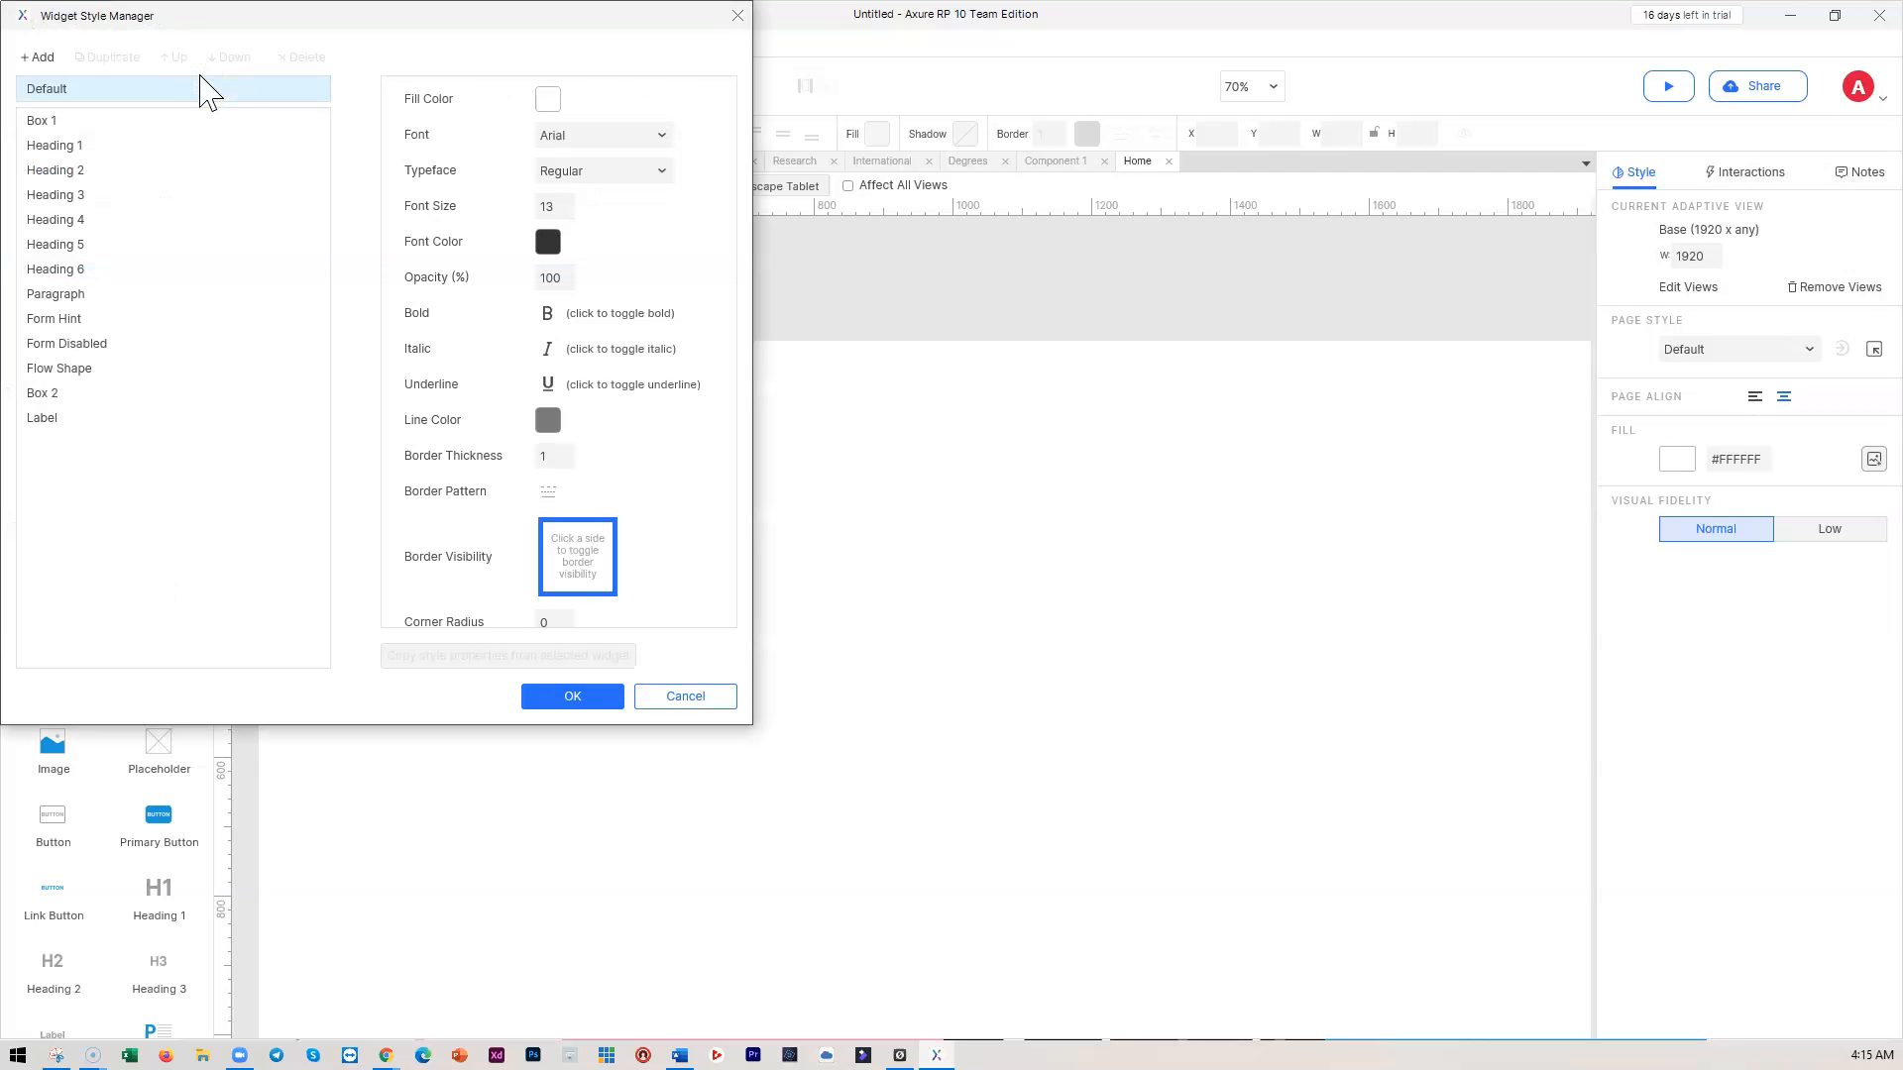
drag(250, 14, 607, 75)
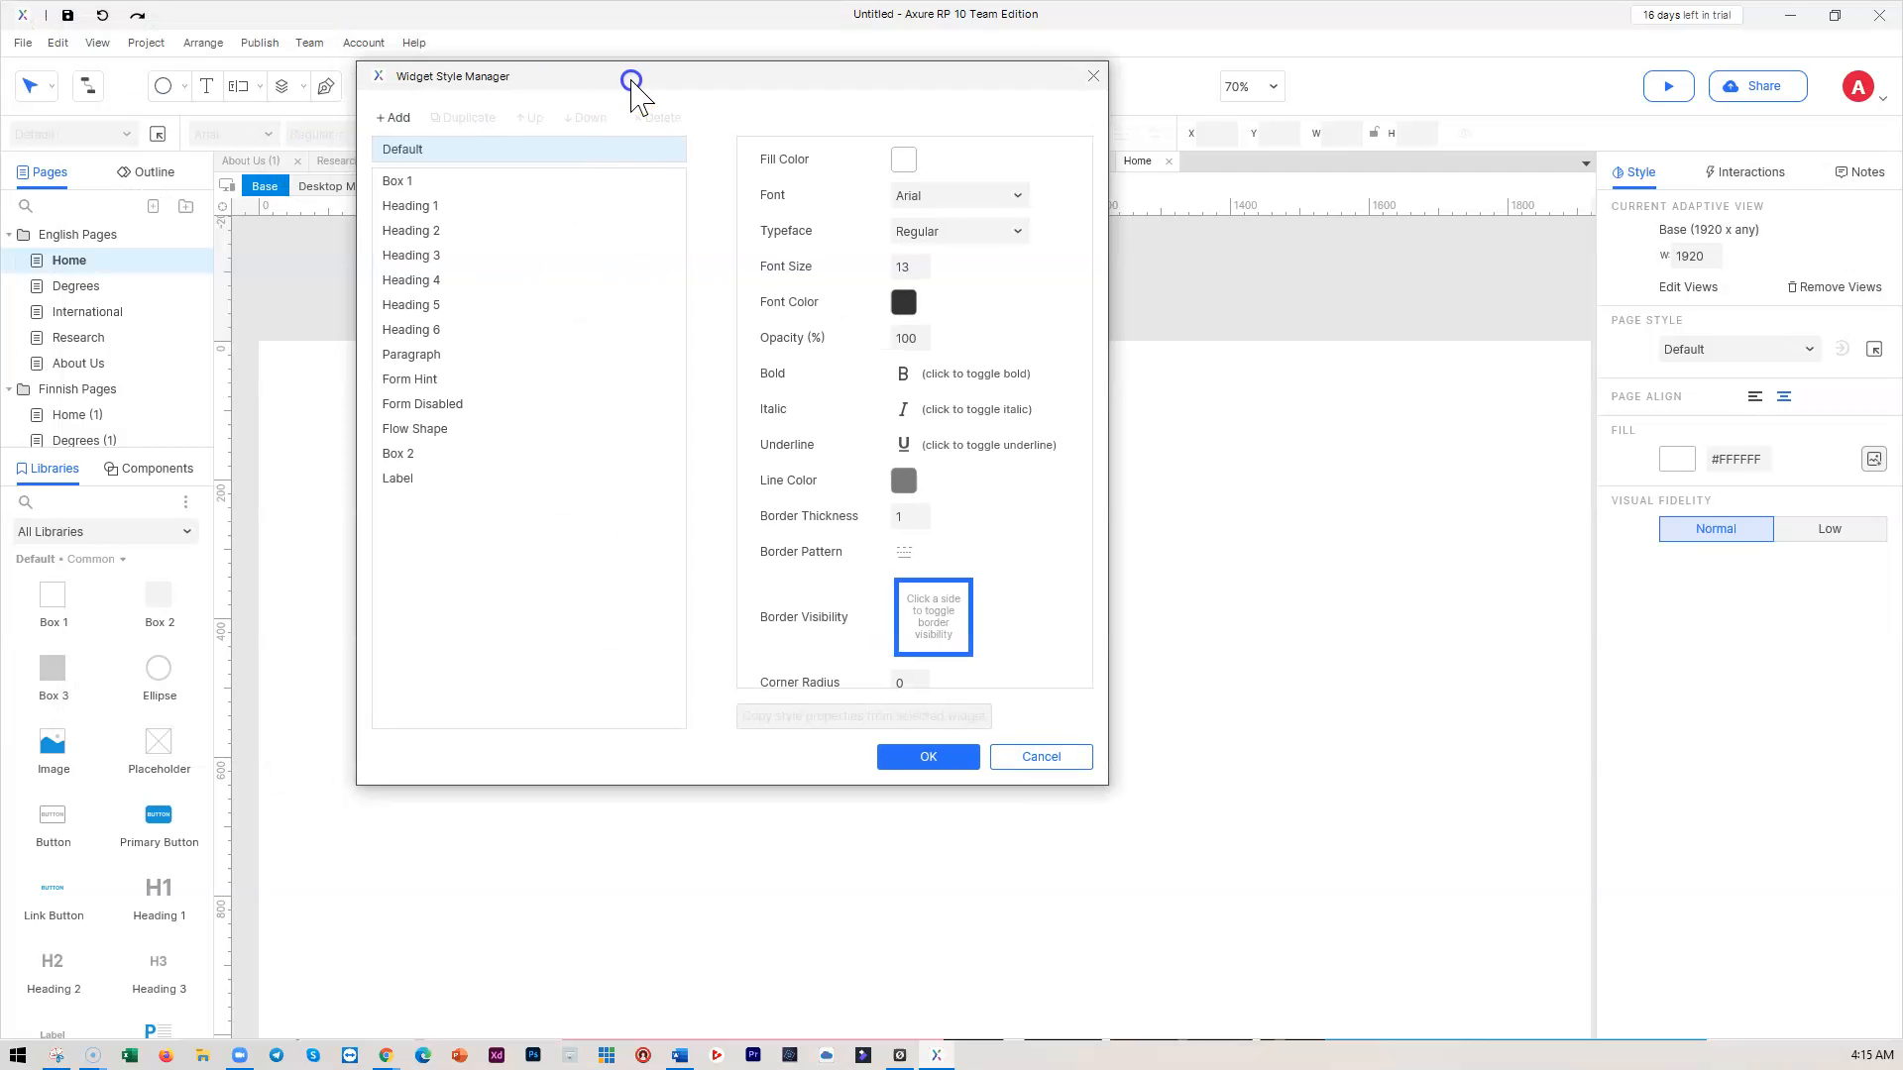
click(427, 206)
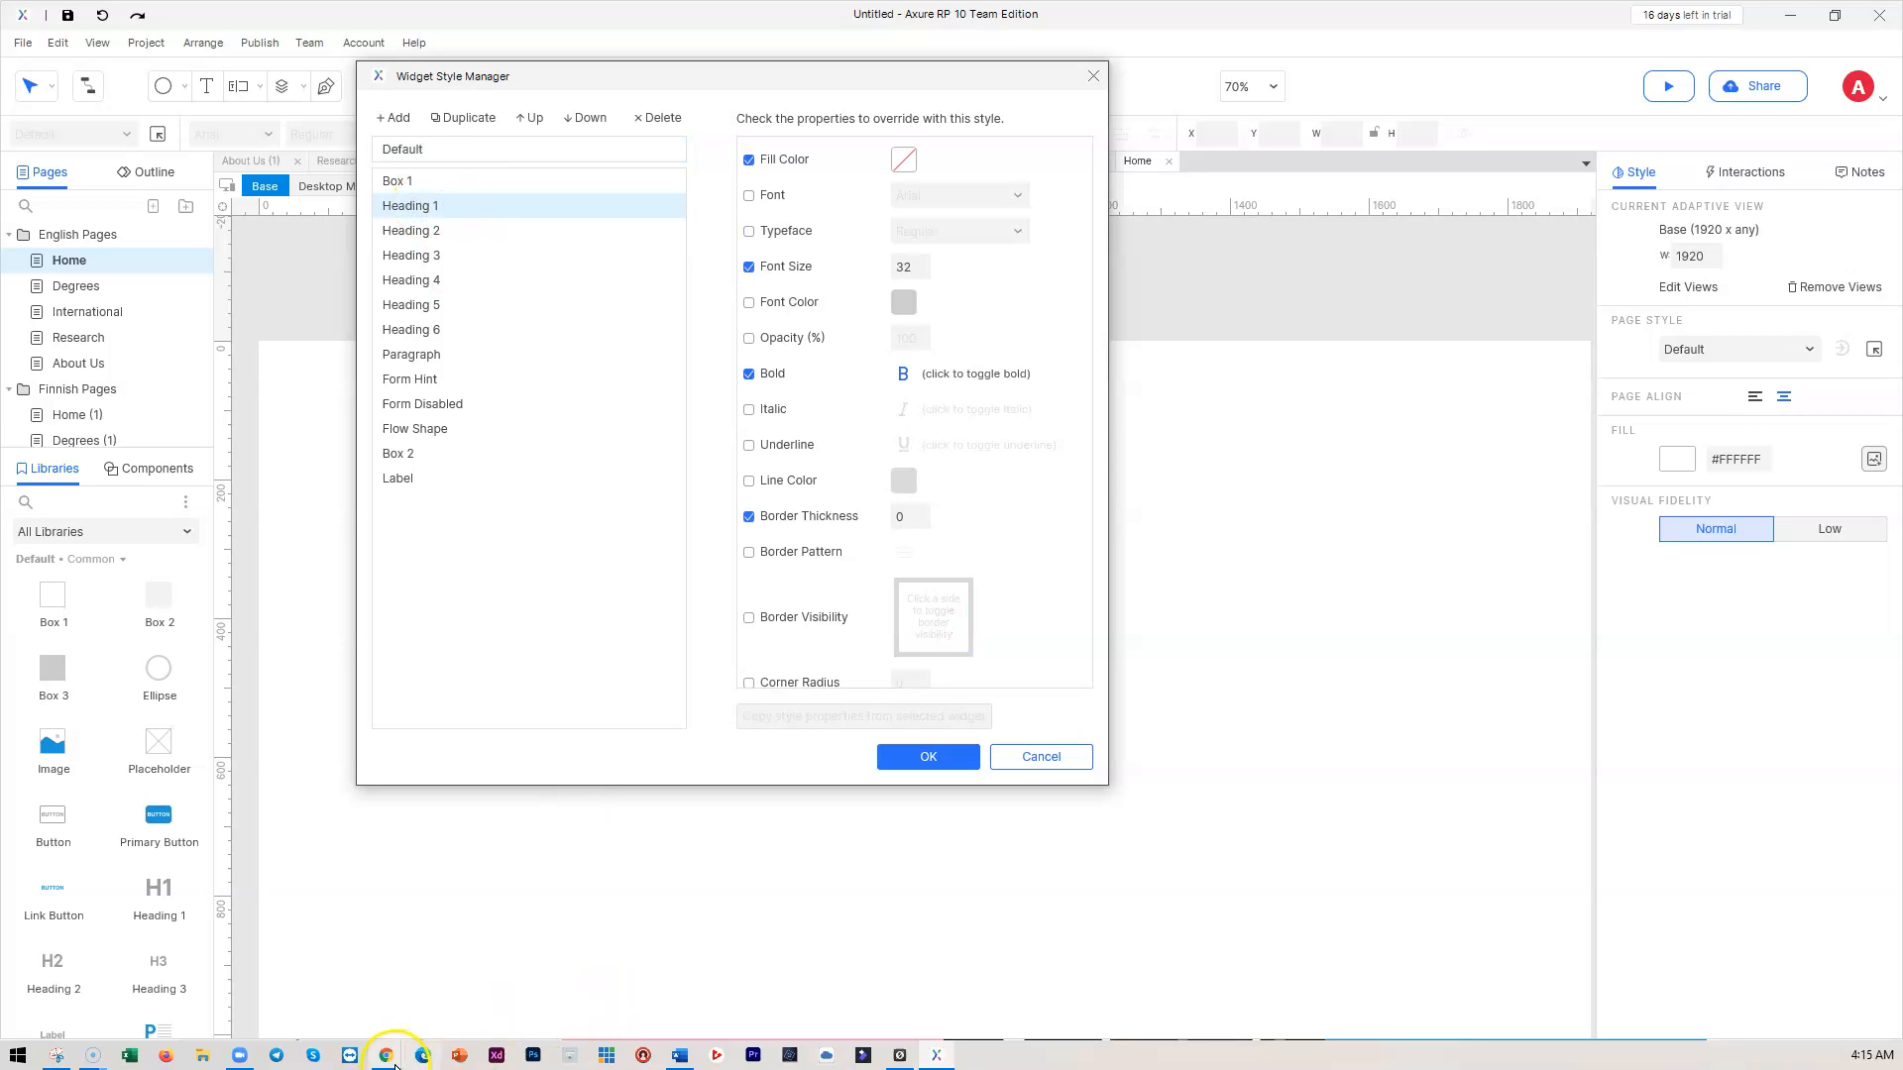
Inspect the Laurea news headline in Chrome DevTools to read its omnes-pro 46px bold font, then close DevTools
mouse_move(386, 1059)
click(330, 1033)
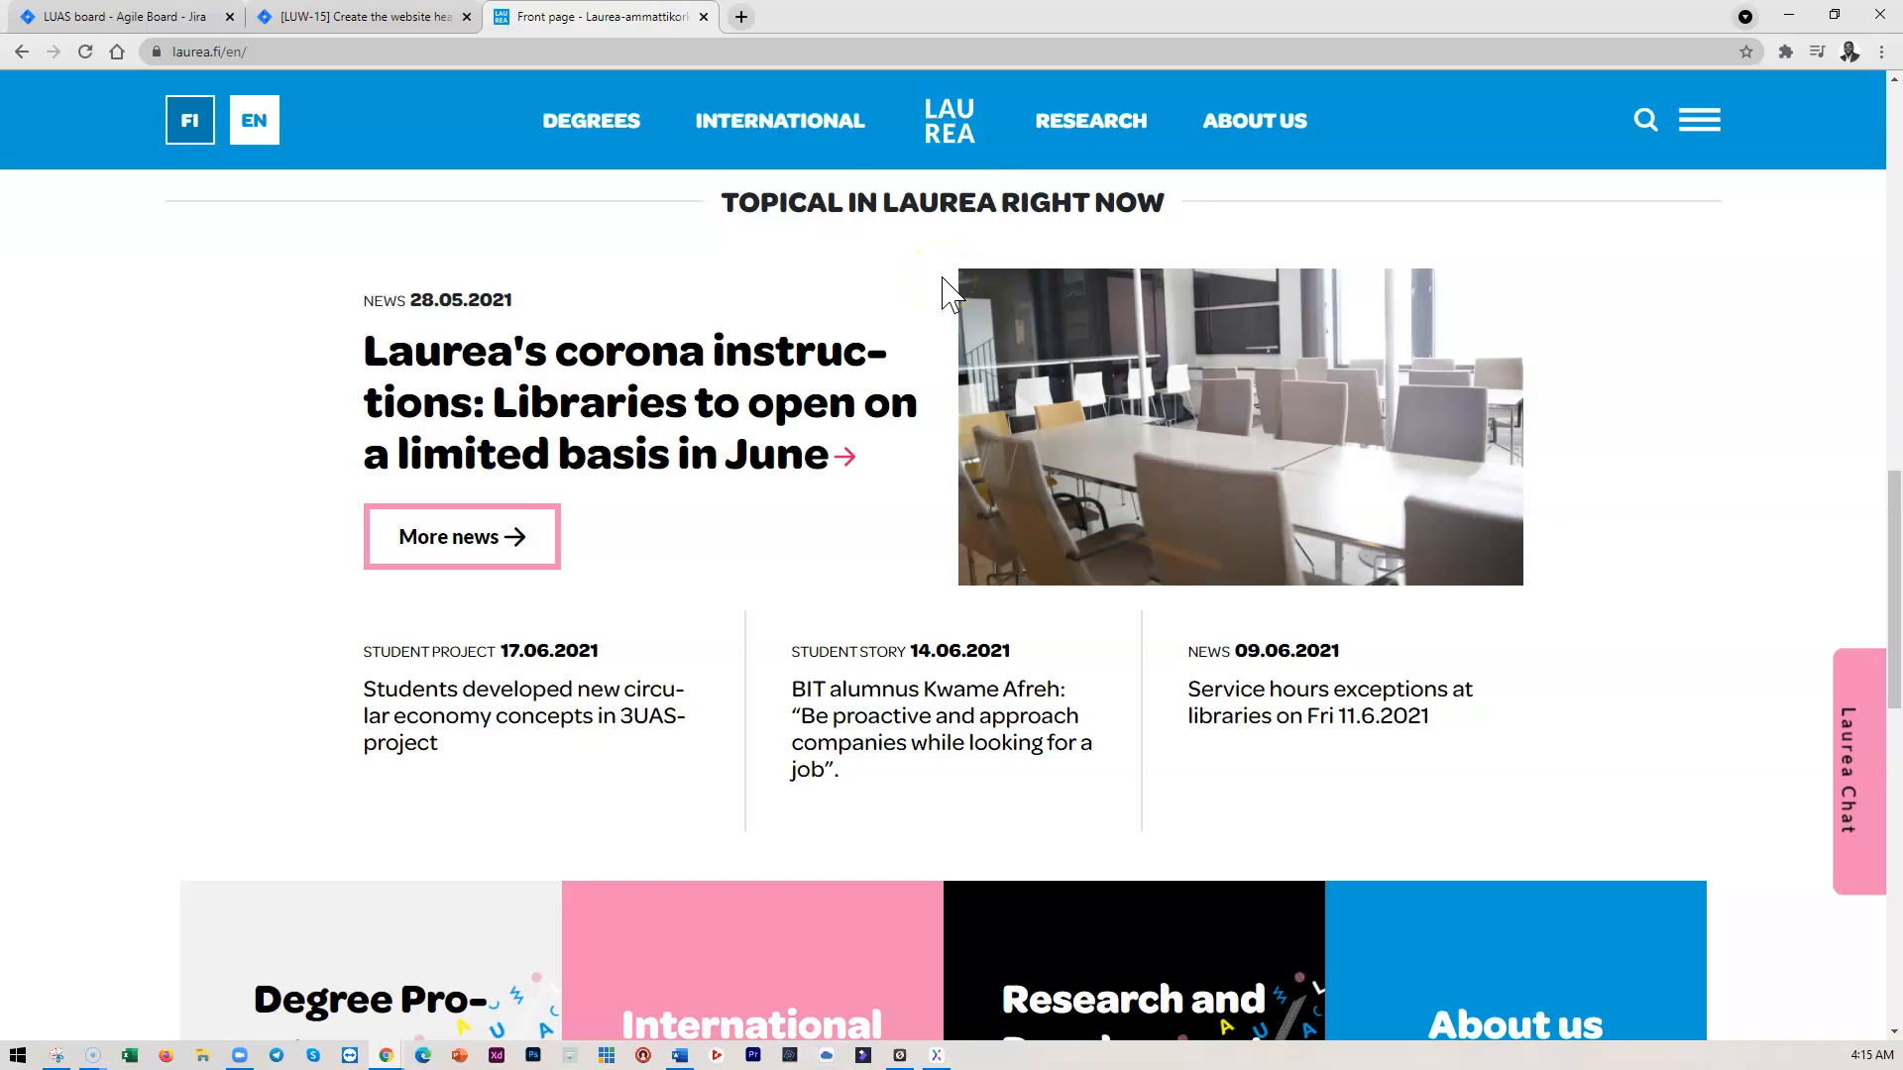
right_click(223, 279)
click(284, 567)
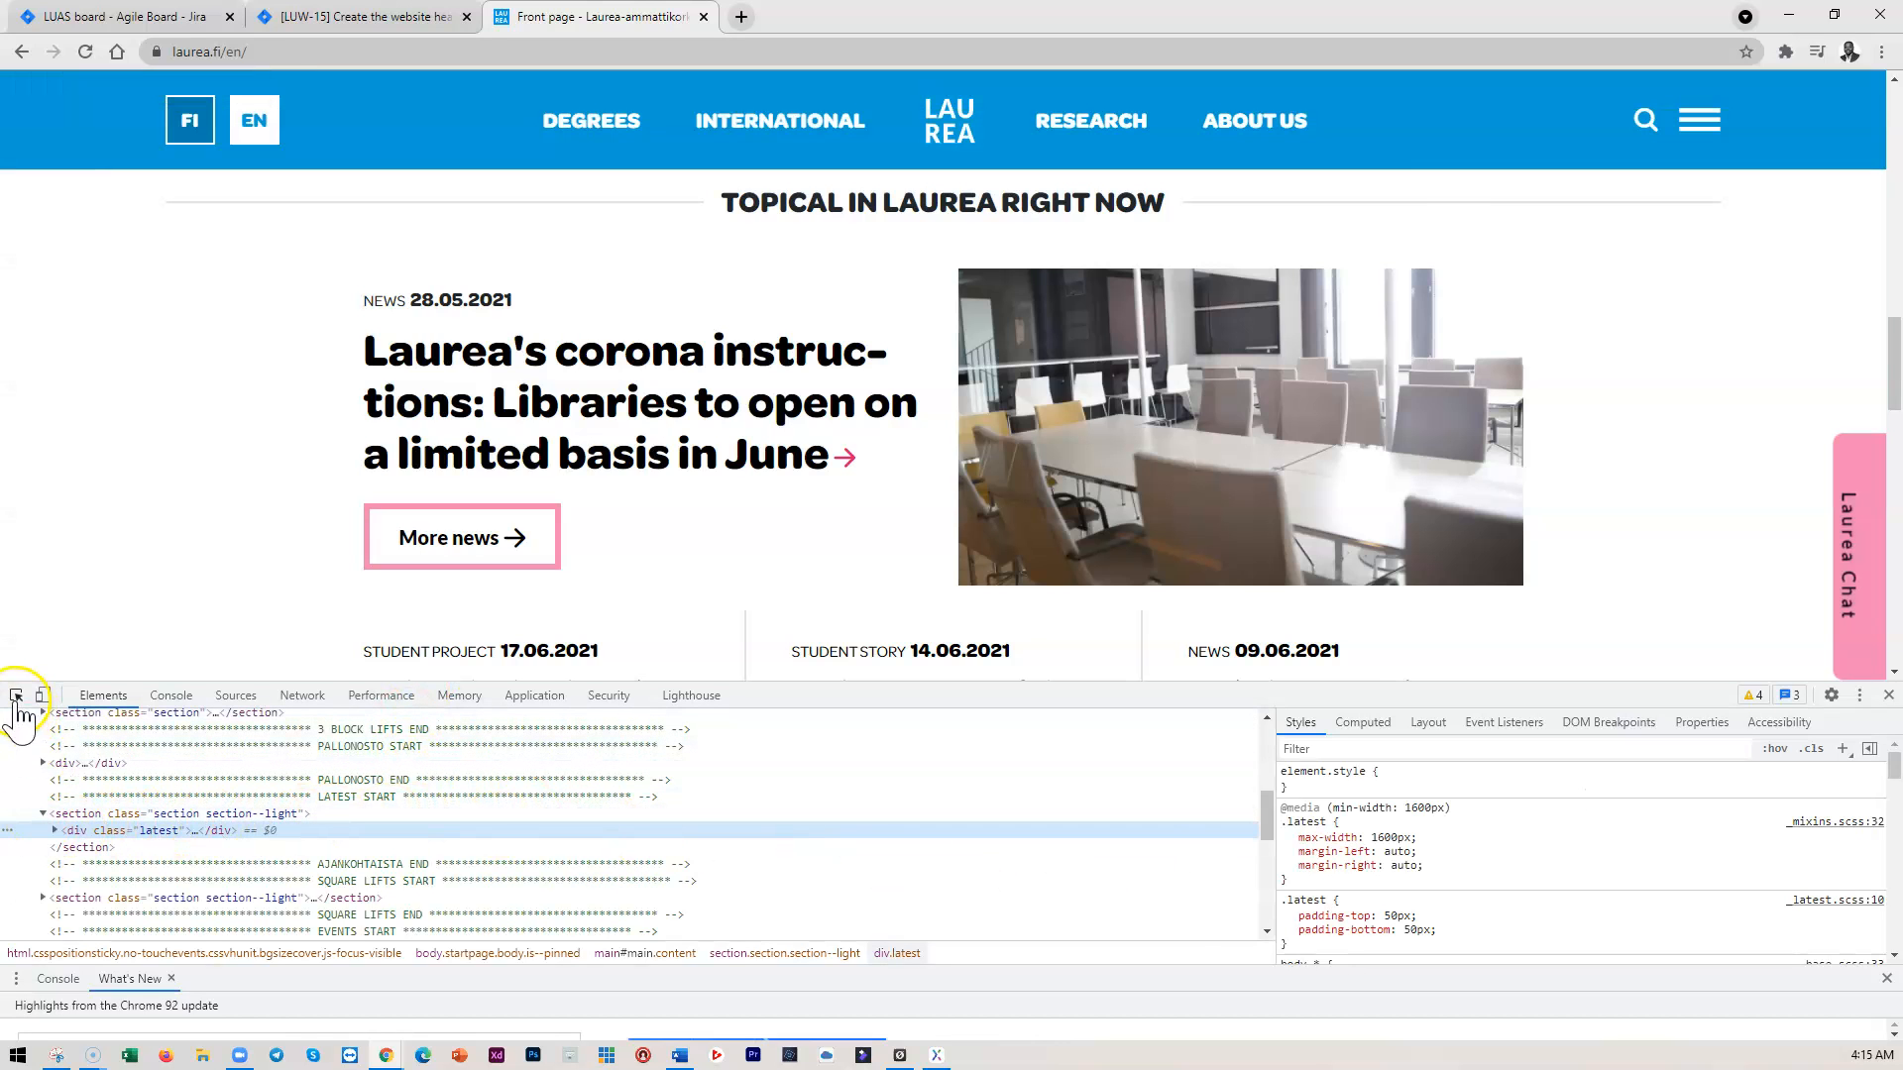
click(15, 695)
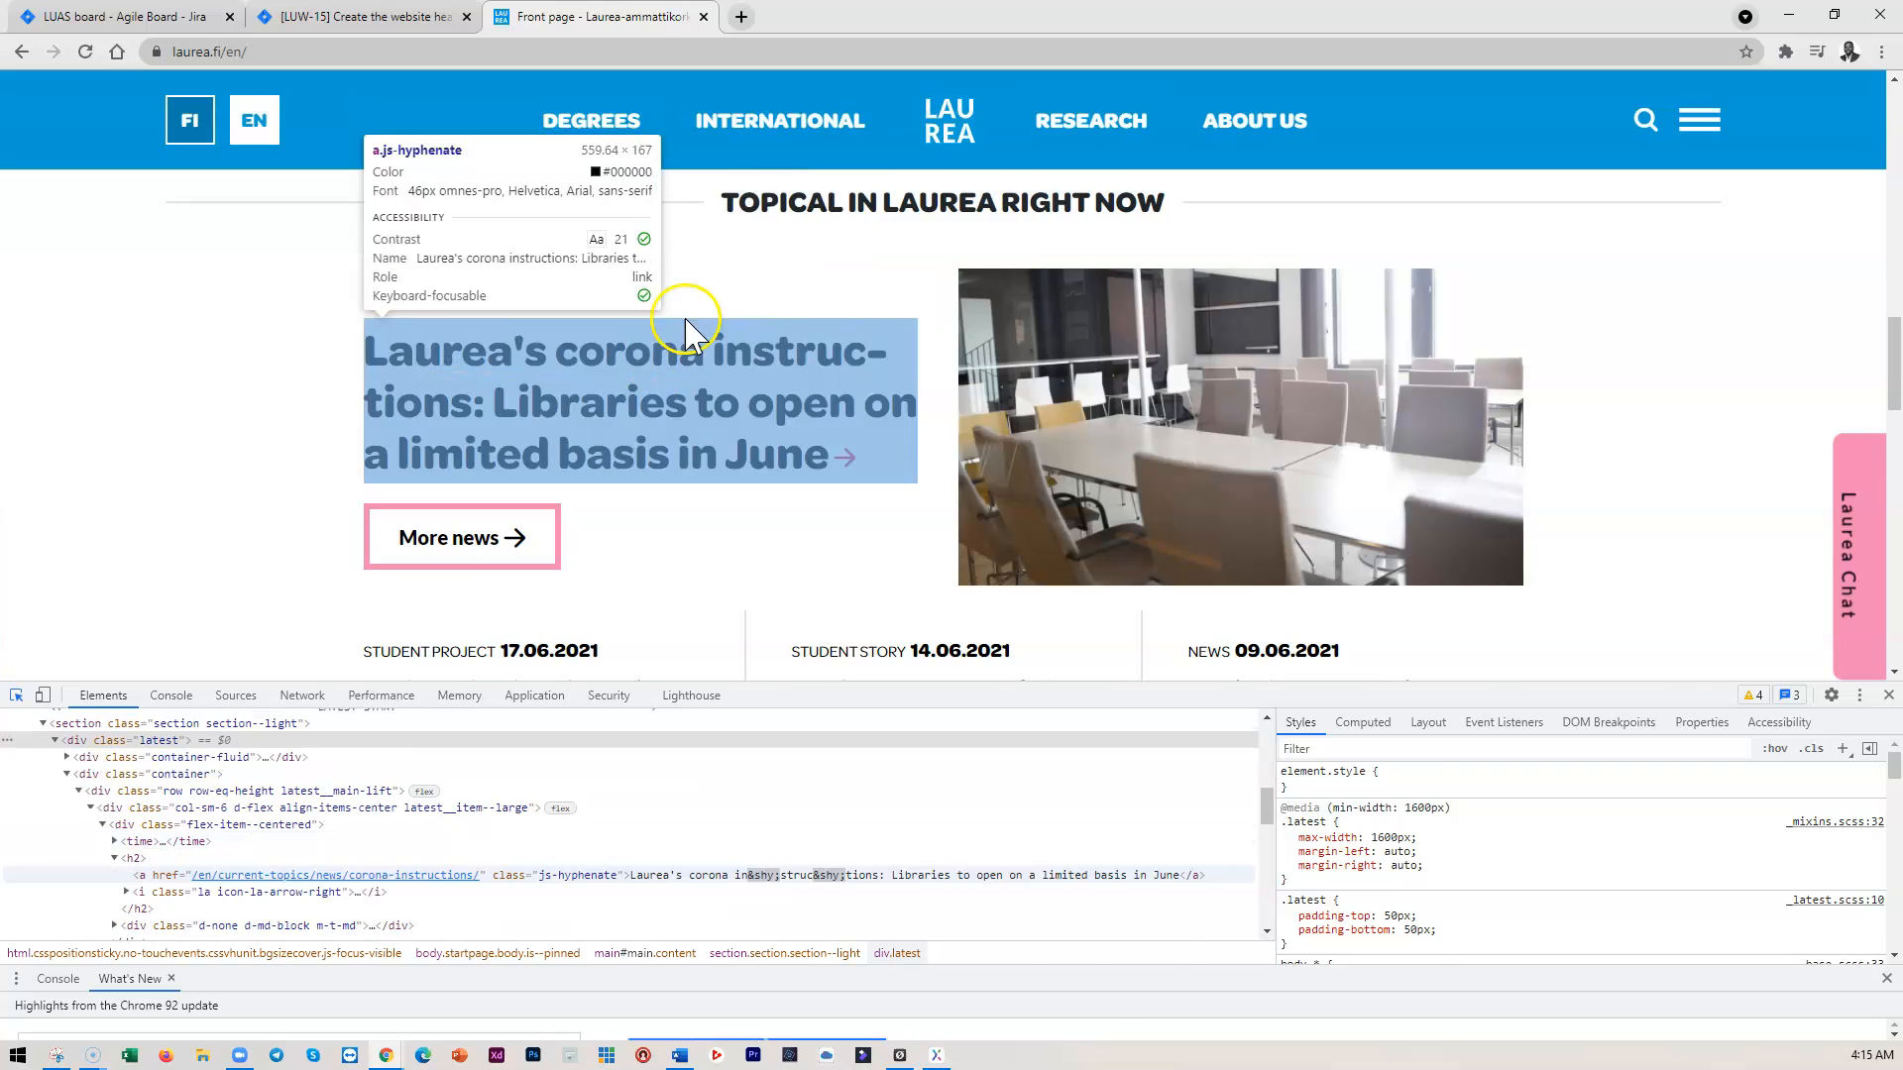
click(658, 360)
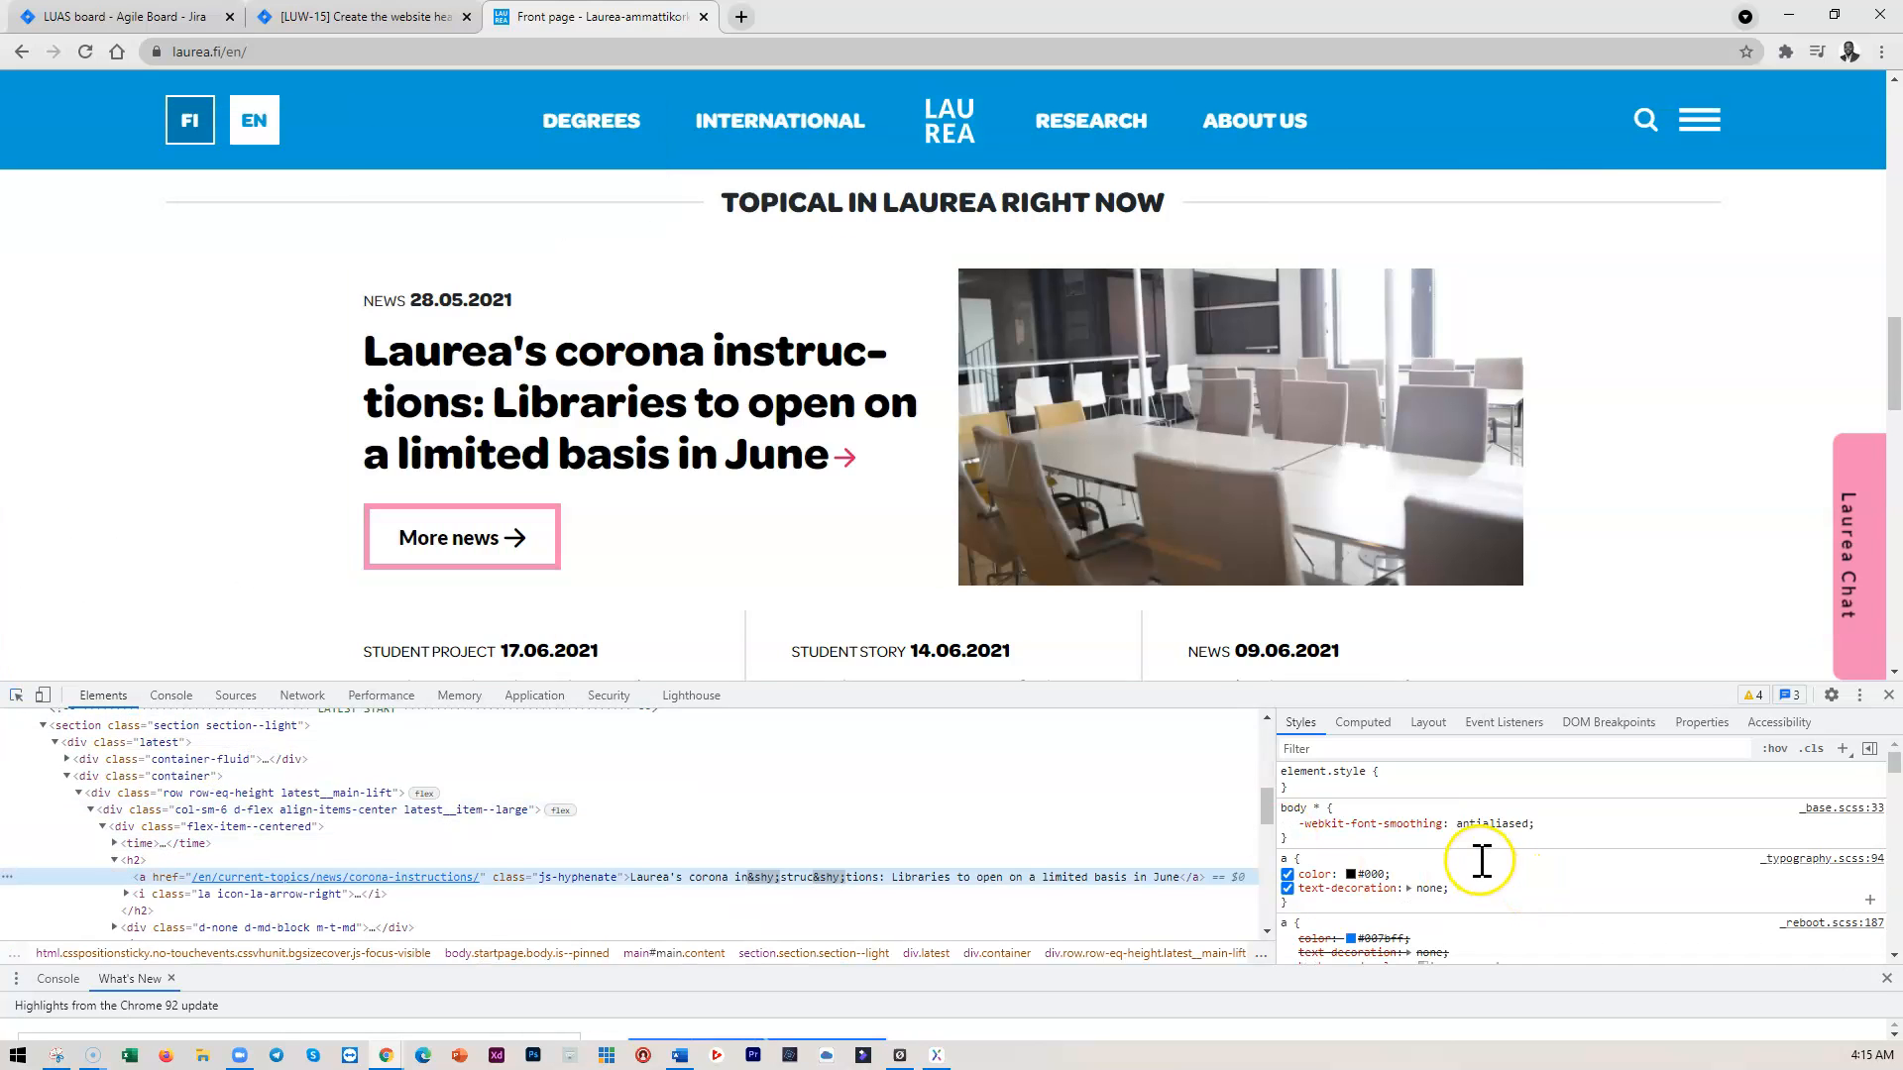
scroll(1481, 860, down, 3)
scroll(1481, 861, down, 3)
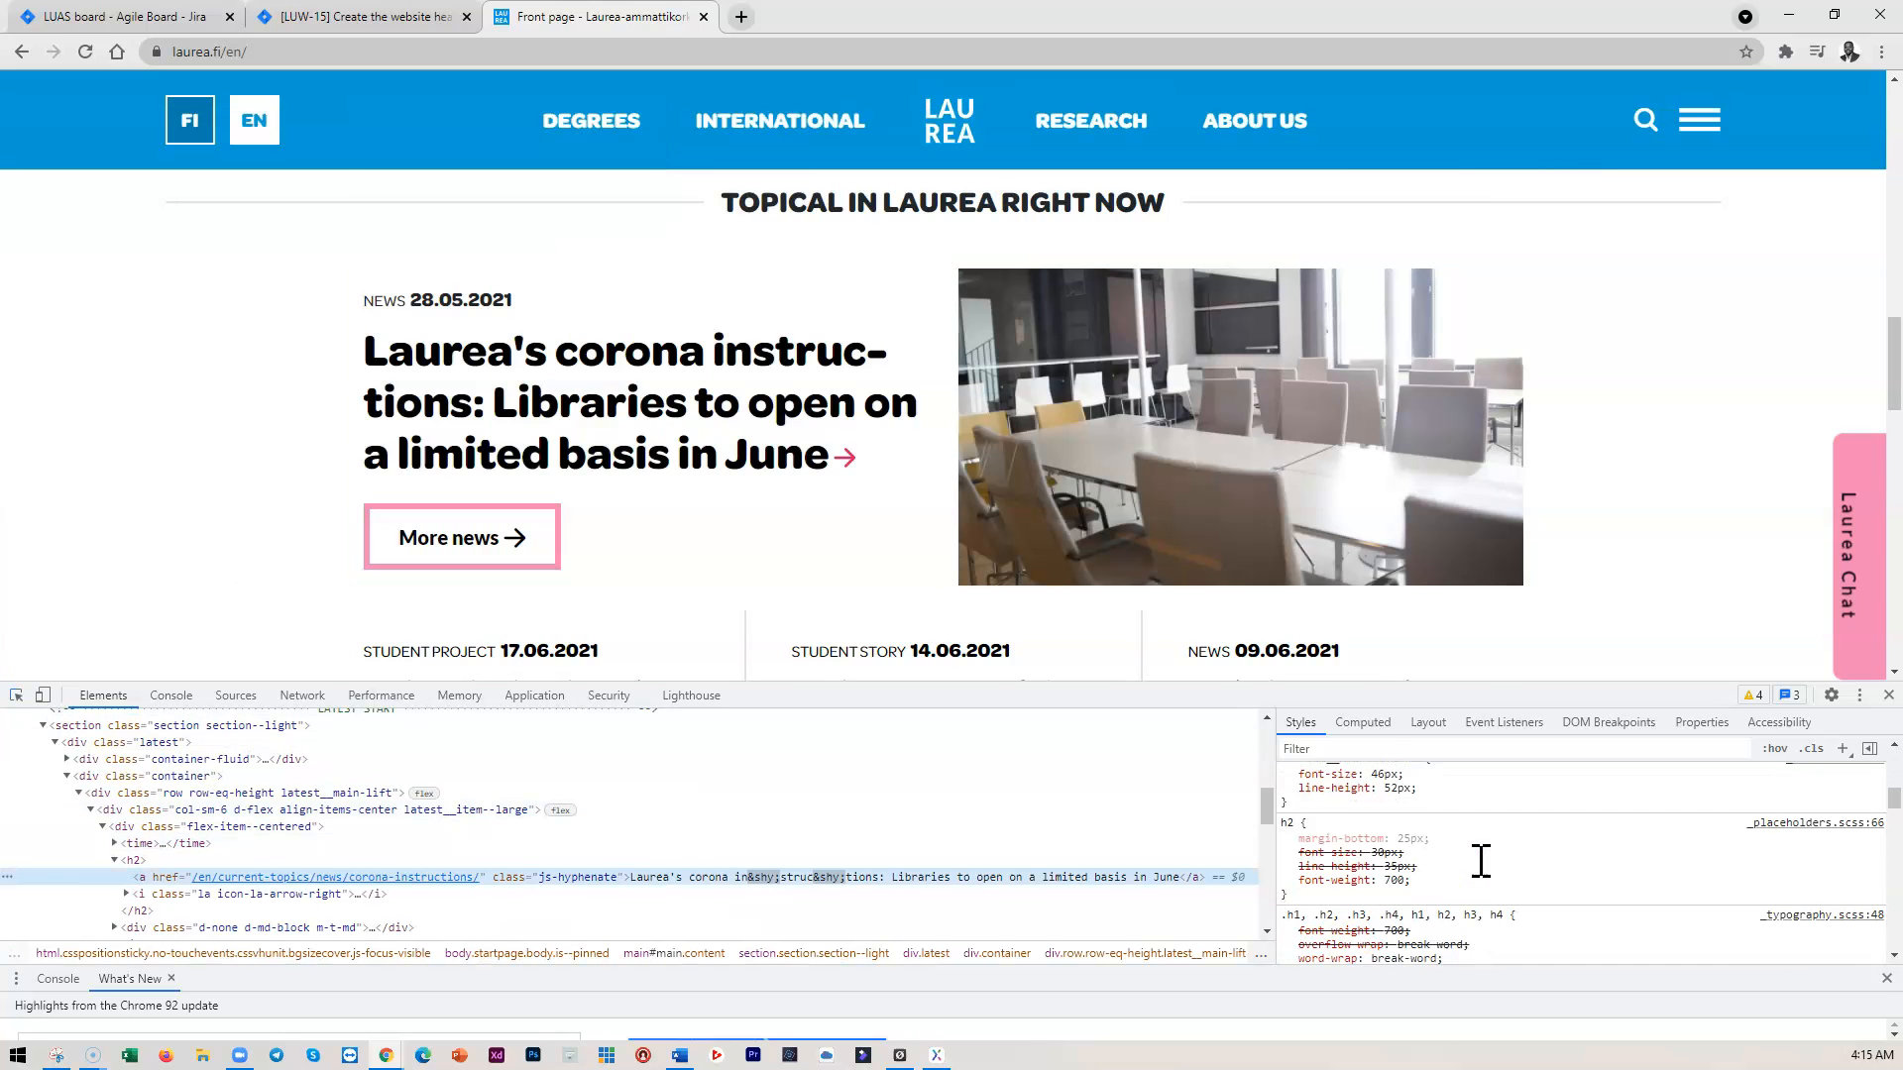
click(16, 695)
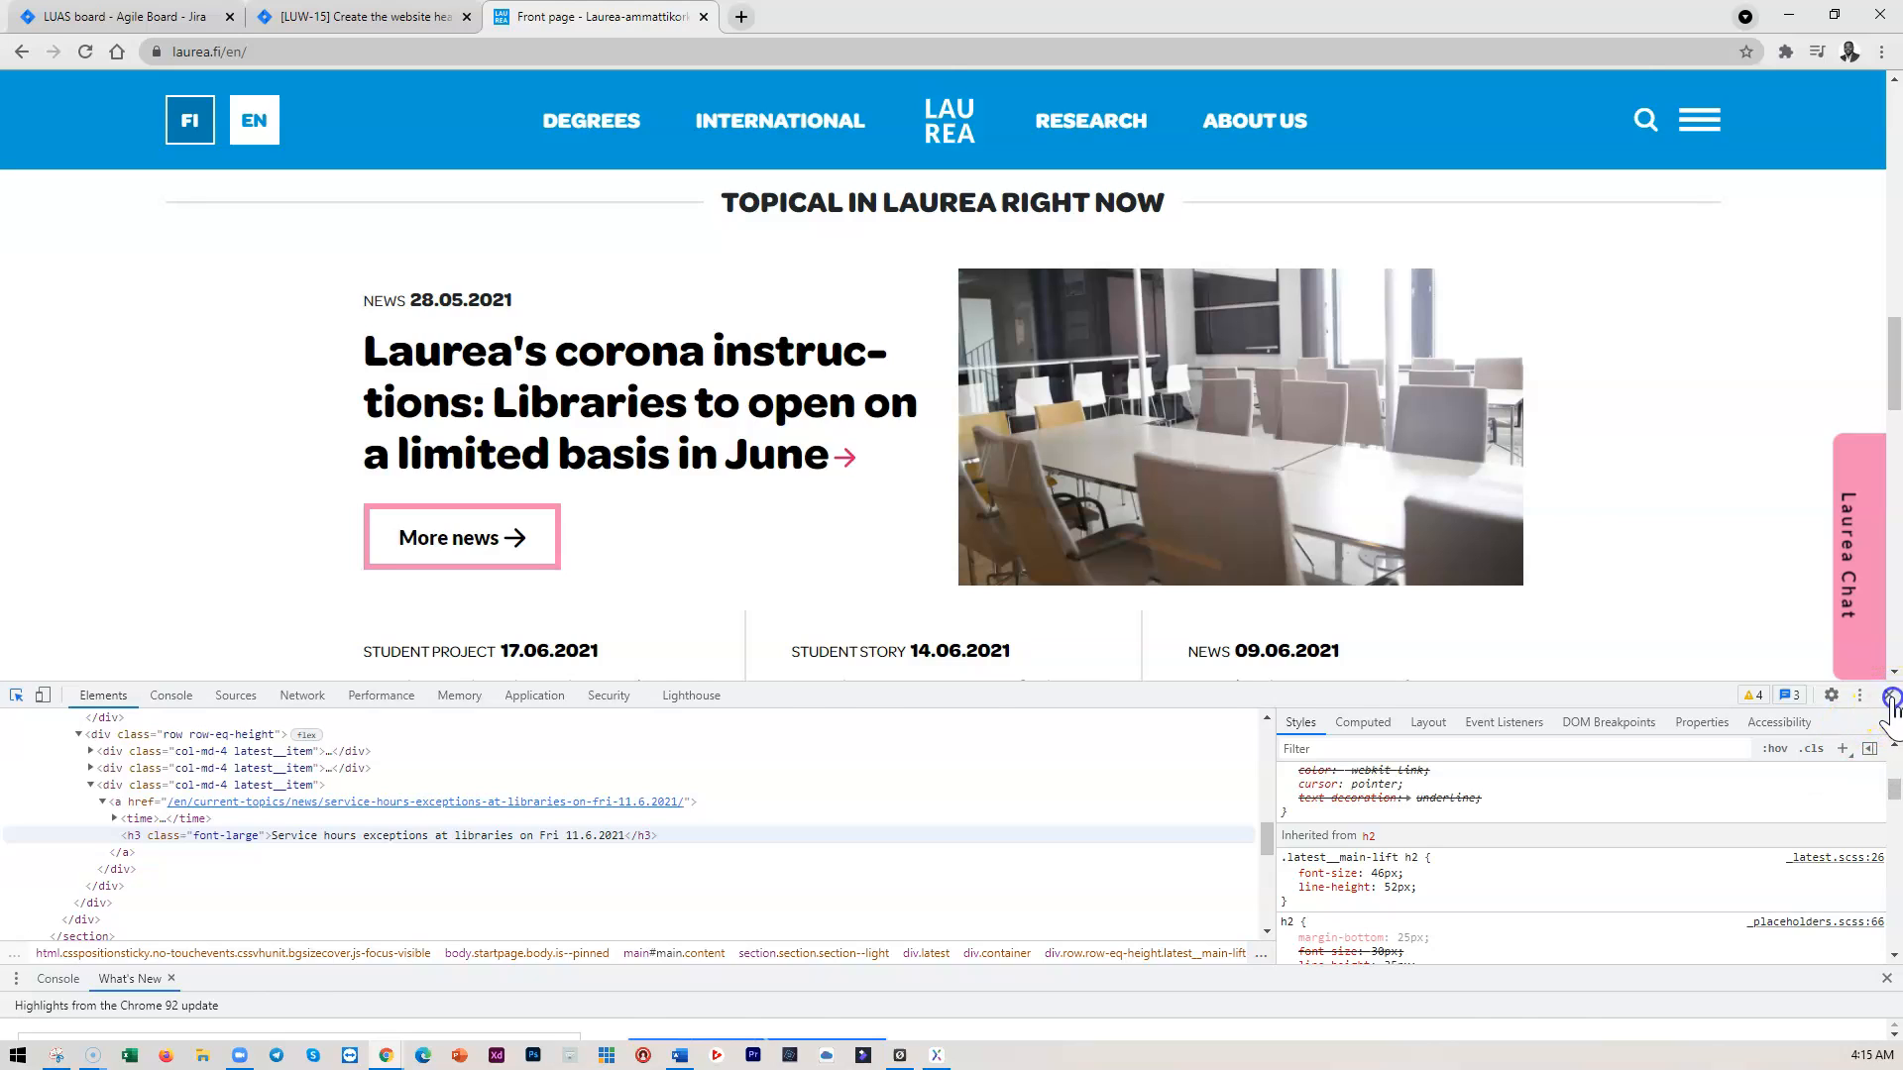
click(1890, 697)
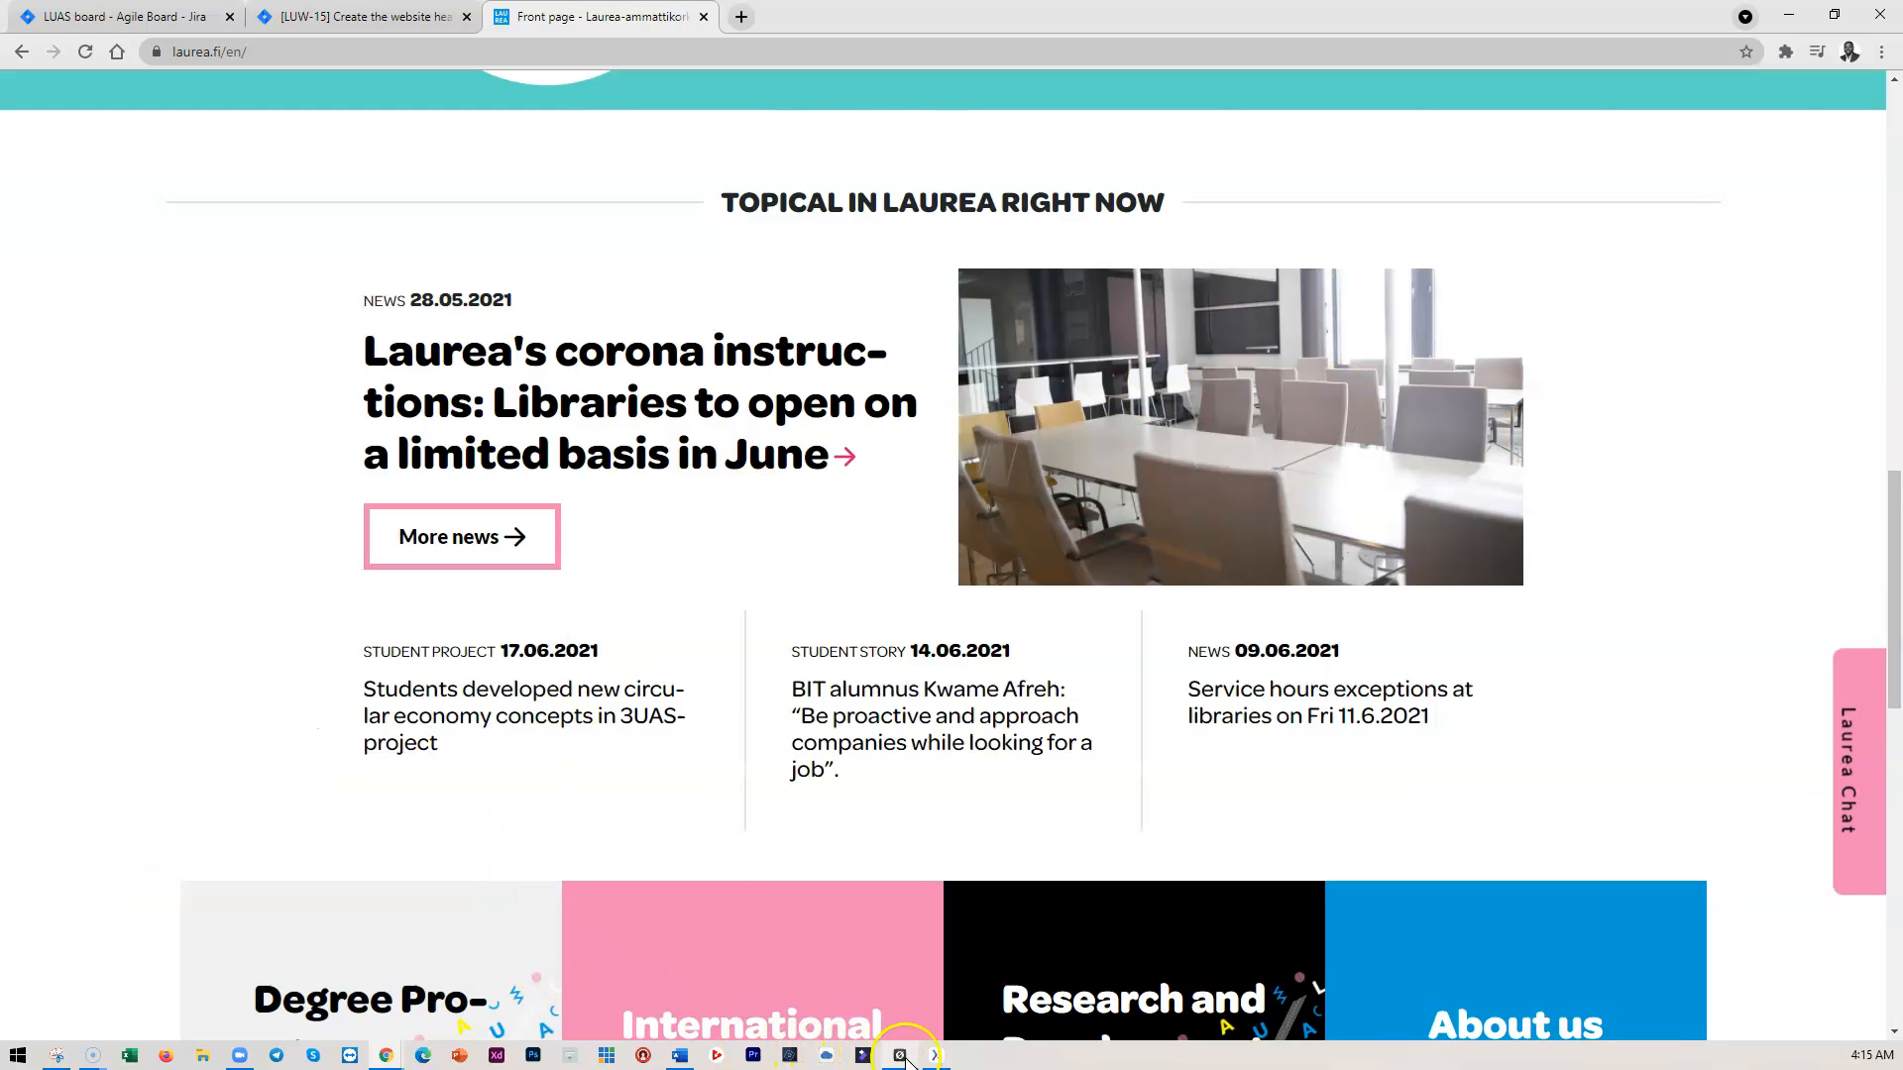
Set the Heading 1 style to Omnes Pro with the Bold typeface
click(936, 1056)
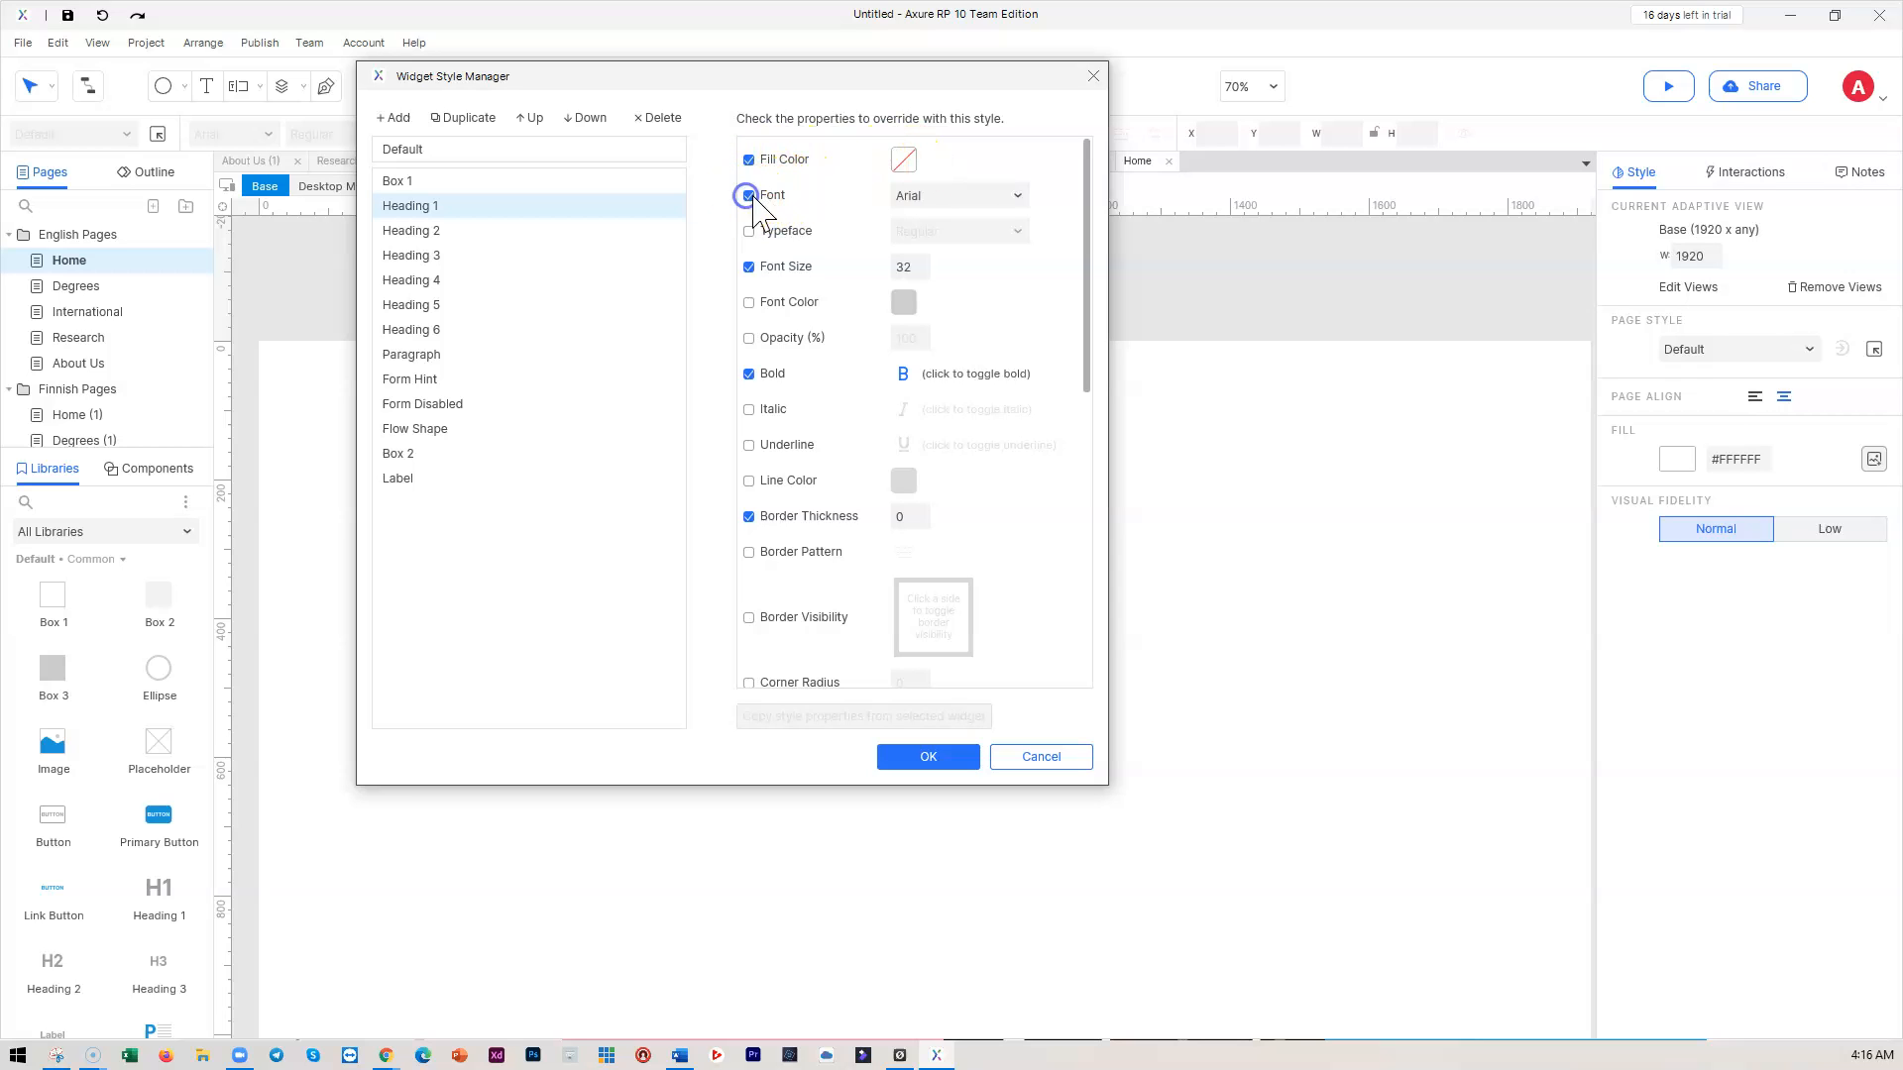
click(982, 195)
text(Omnes)
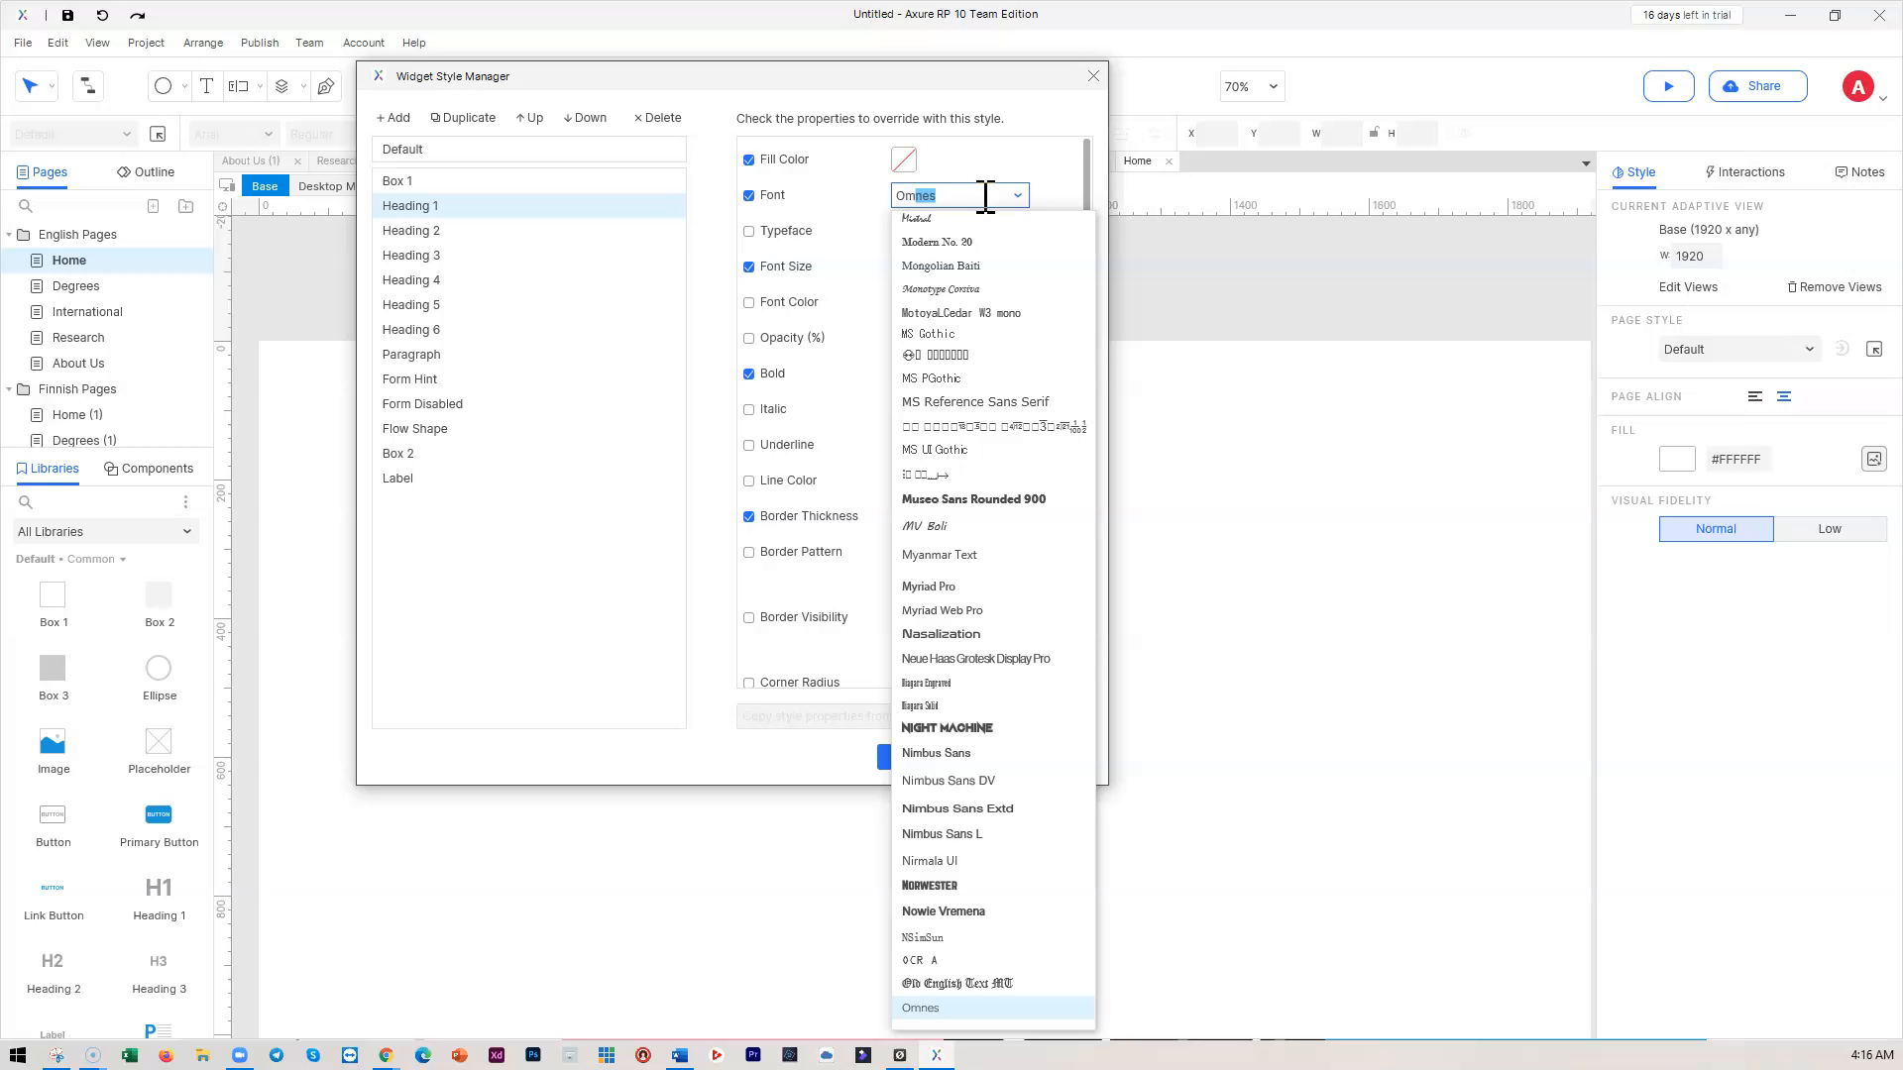
scroll(930, 976, down, 2)
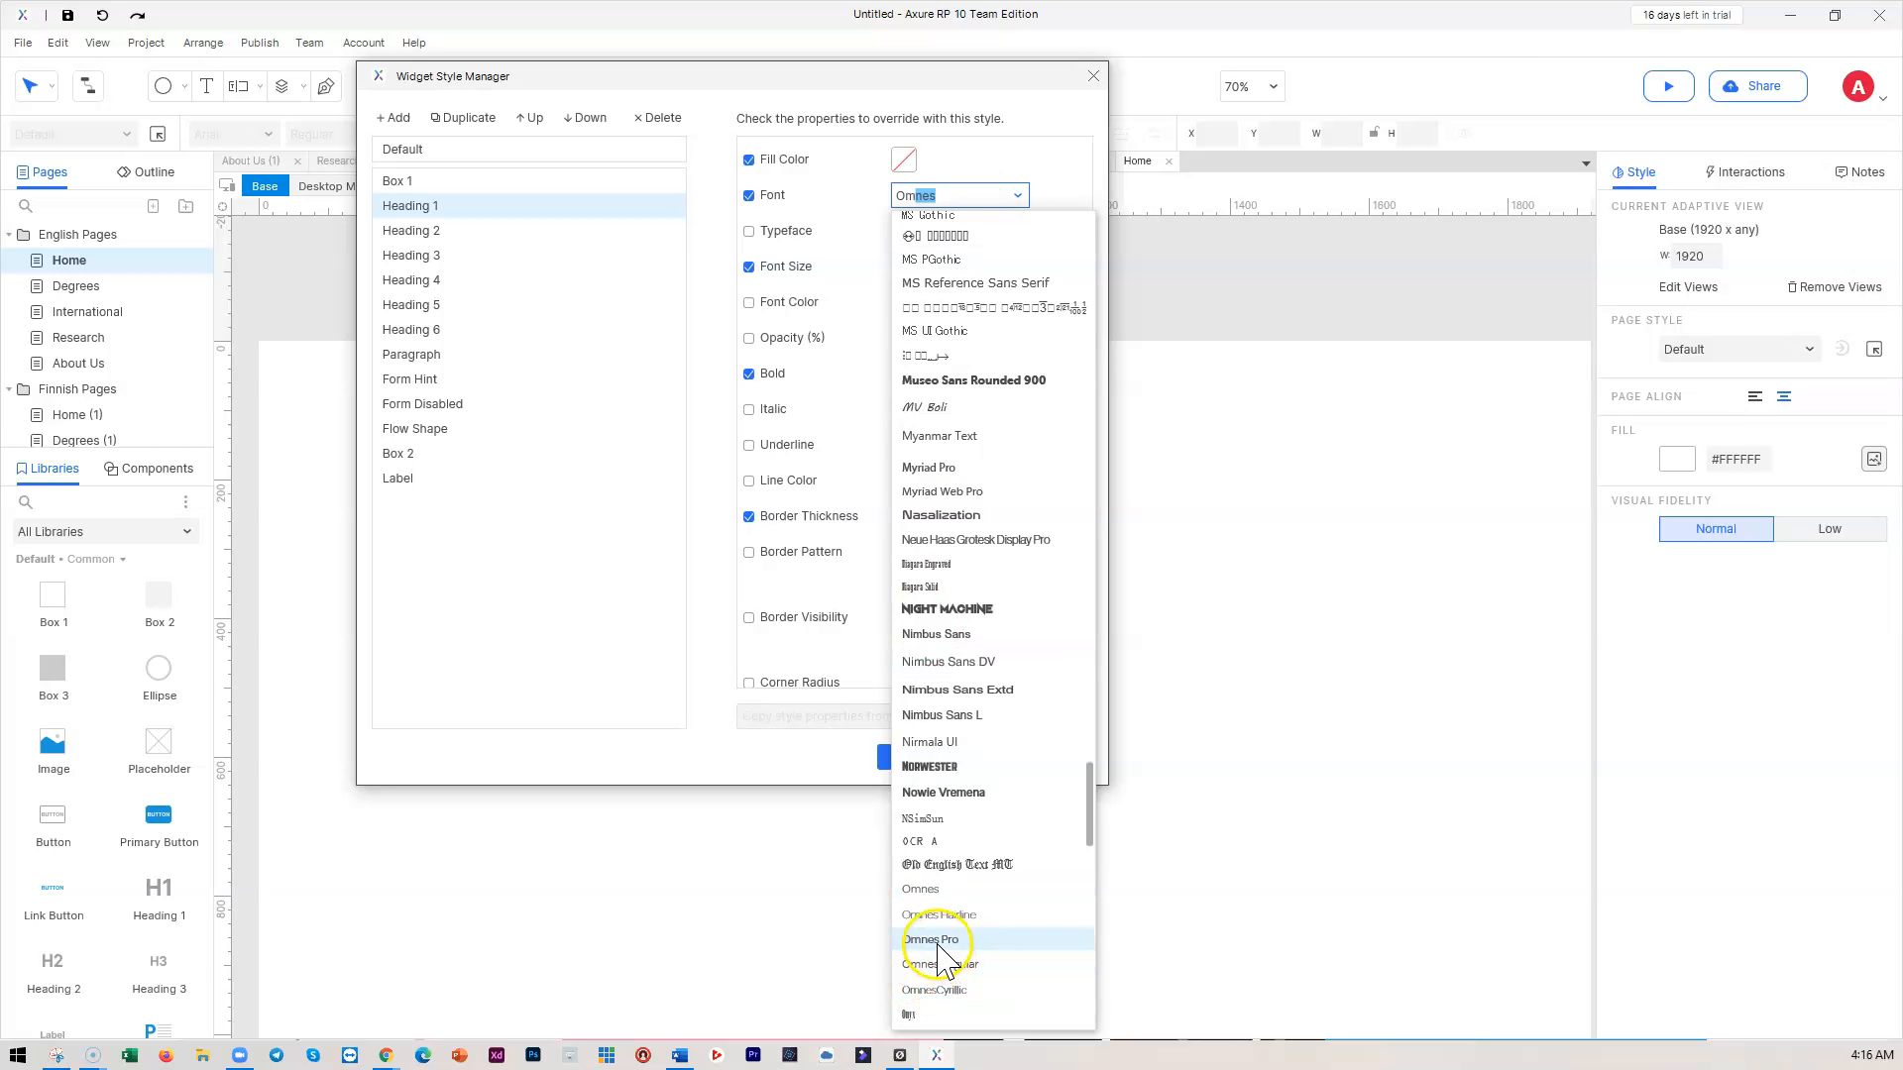
click(932, 939)
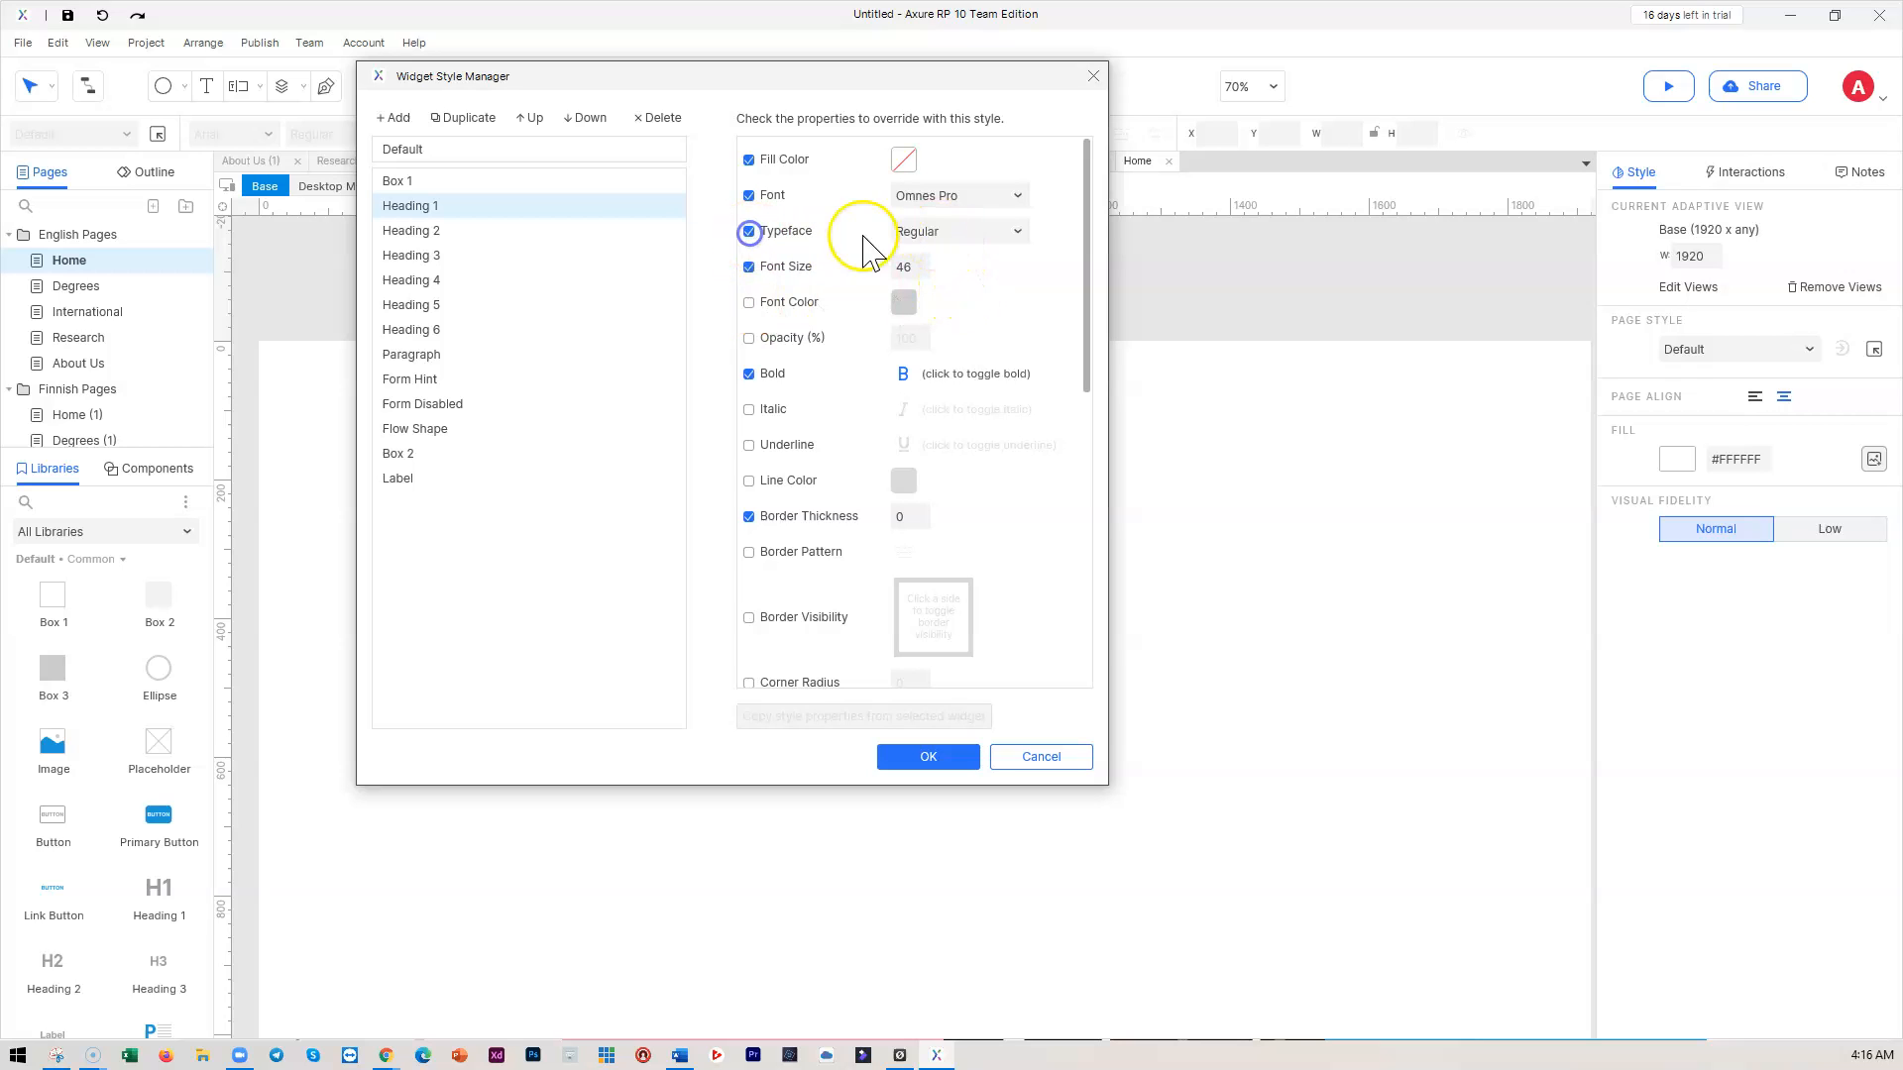
click(969, 234)
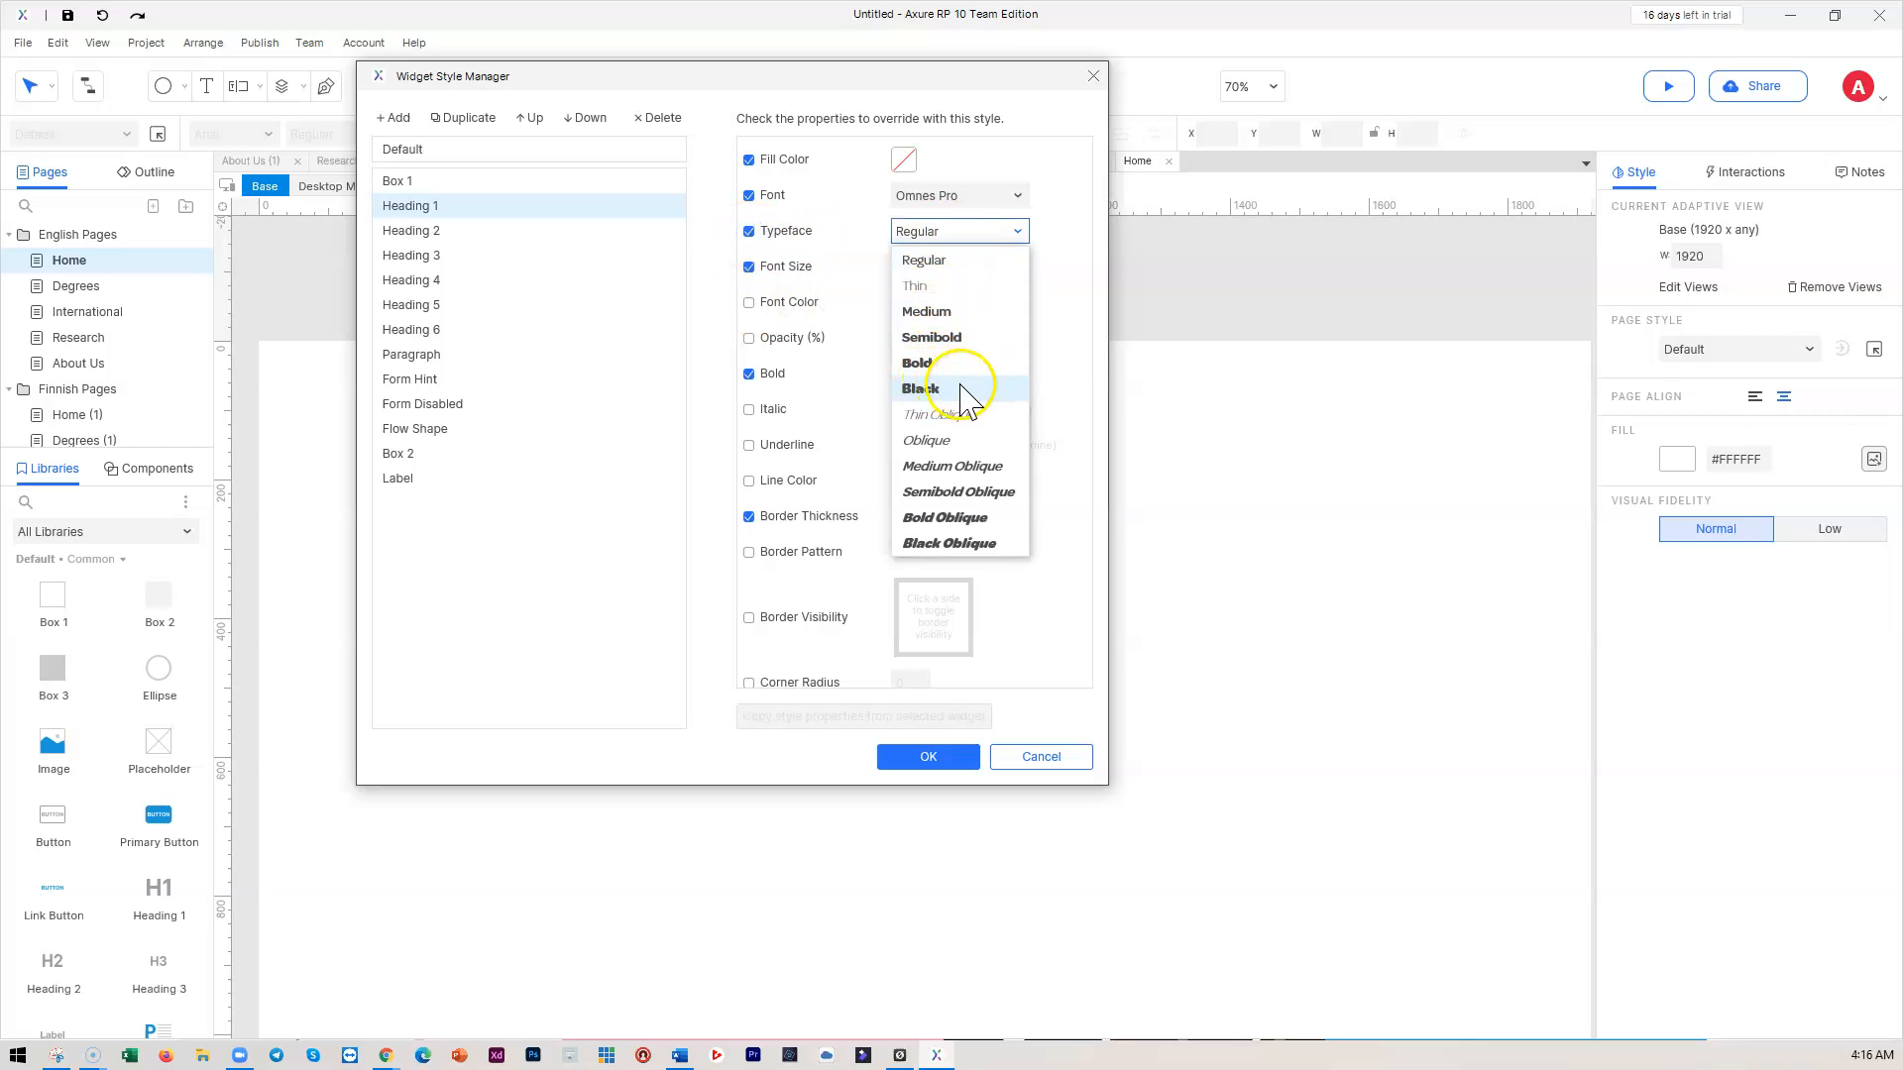
click(922, 364)
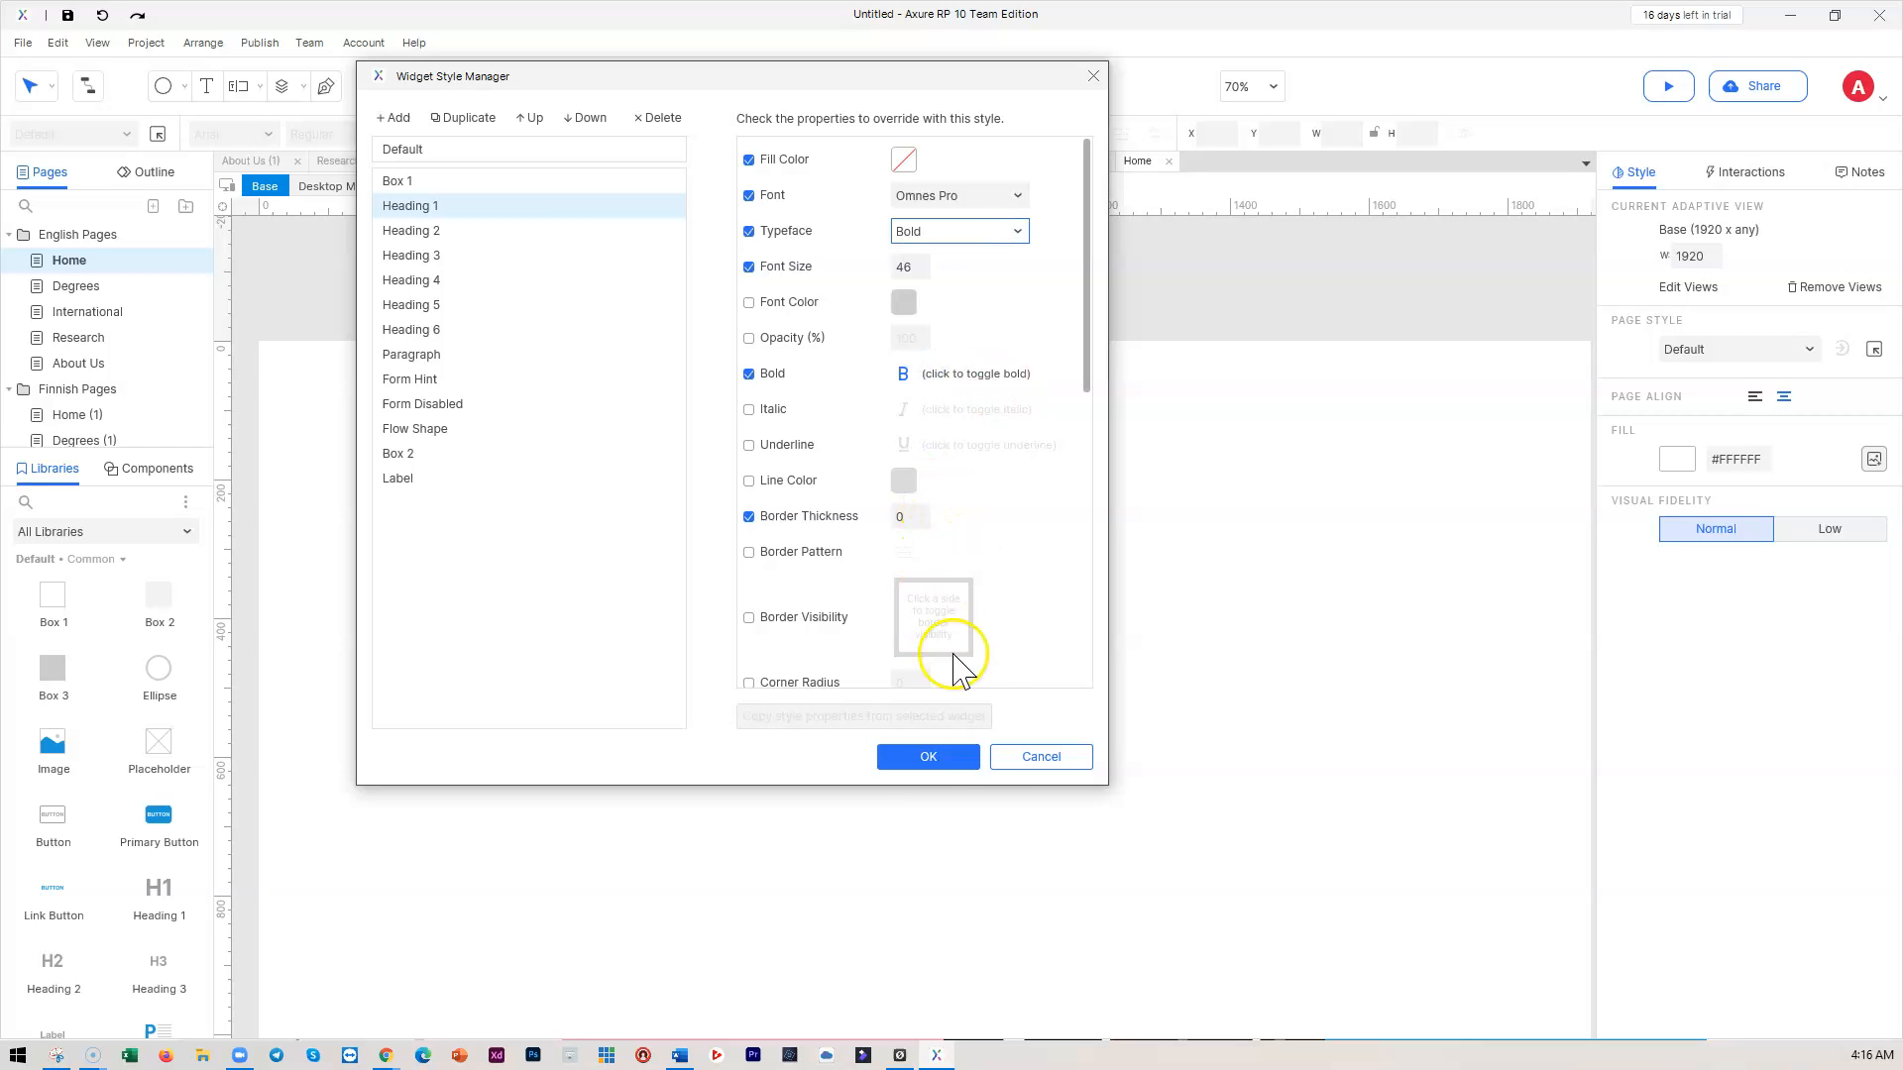
Give Heading 2 Omnes Pro Bold at size 42 and save the styles
click(437, 231)
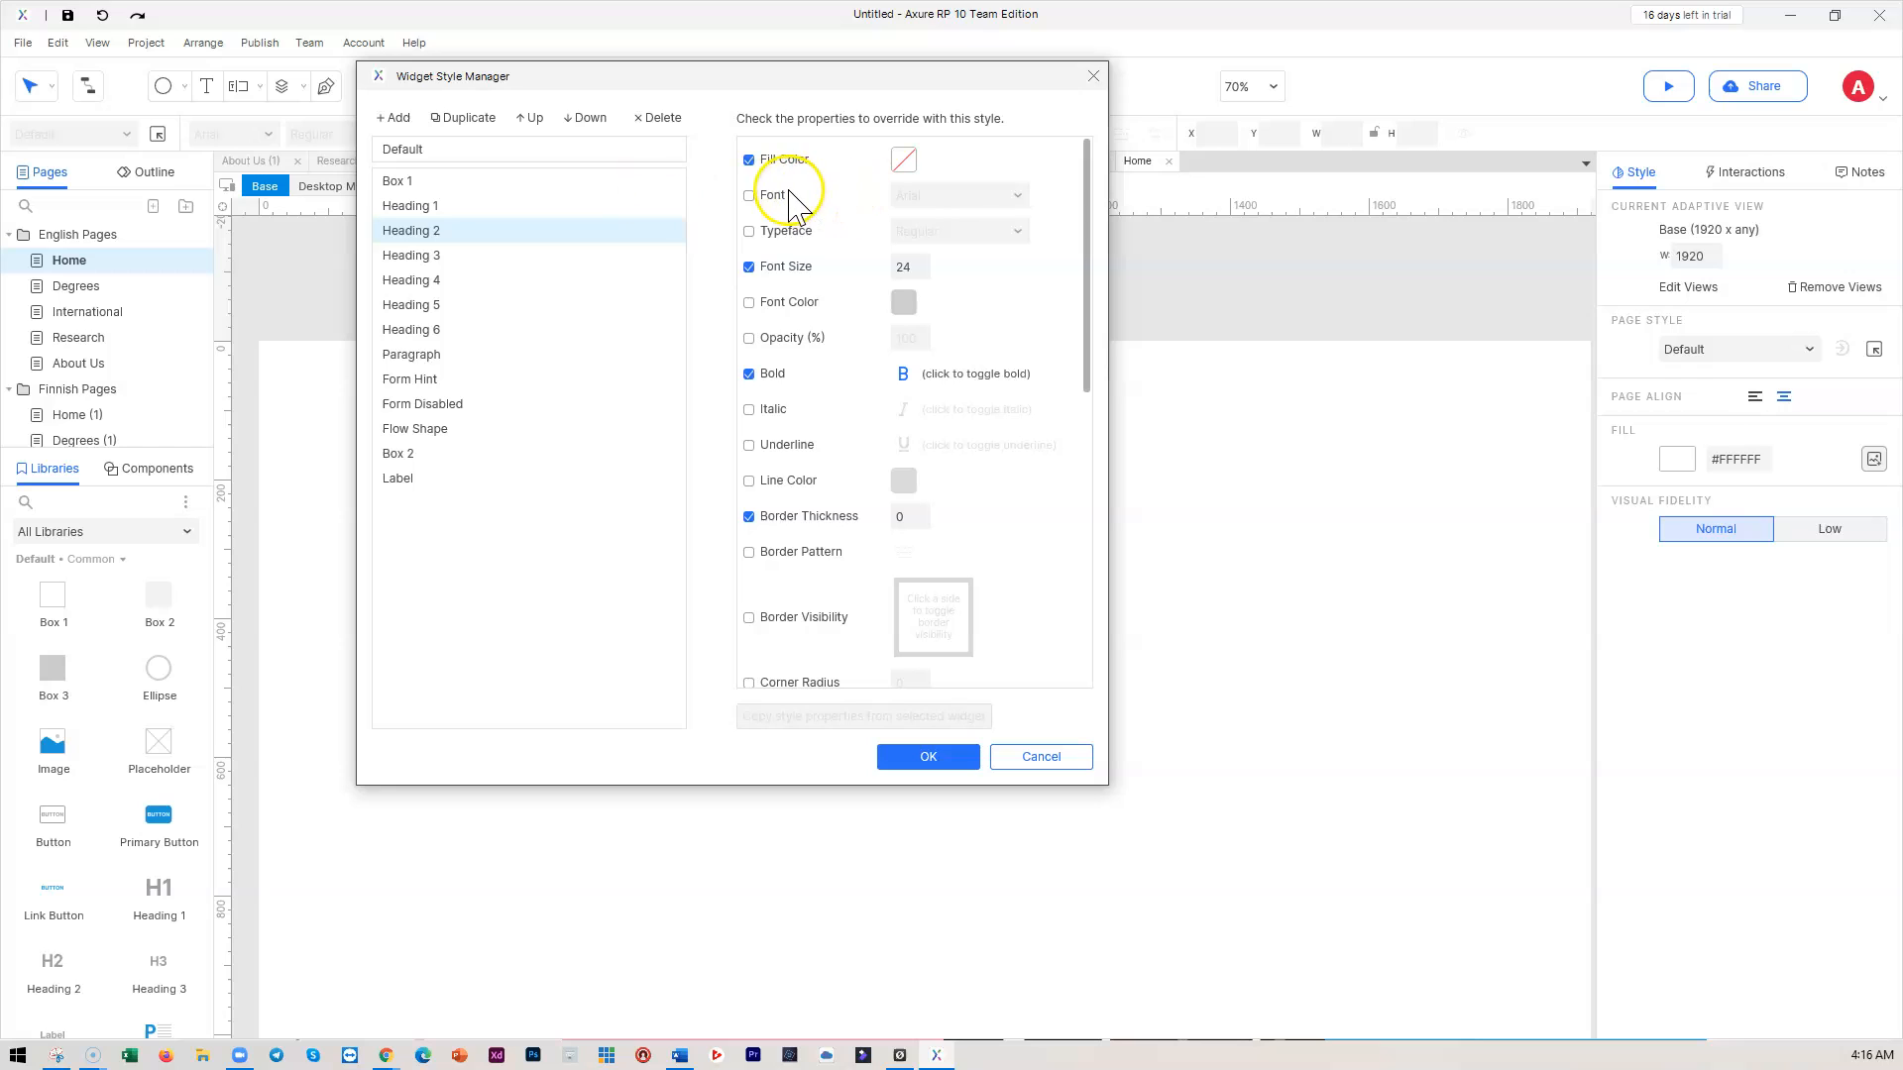
click(750, 195)
click(951, 197)
text(Omnes)
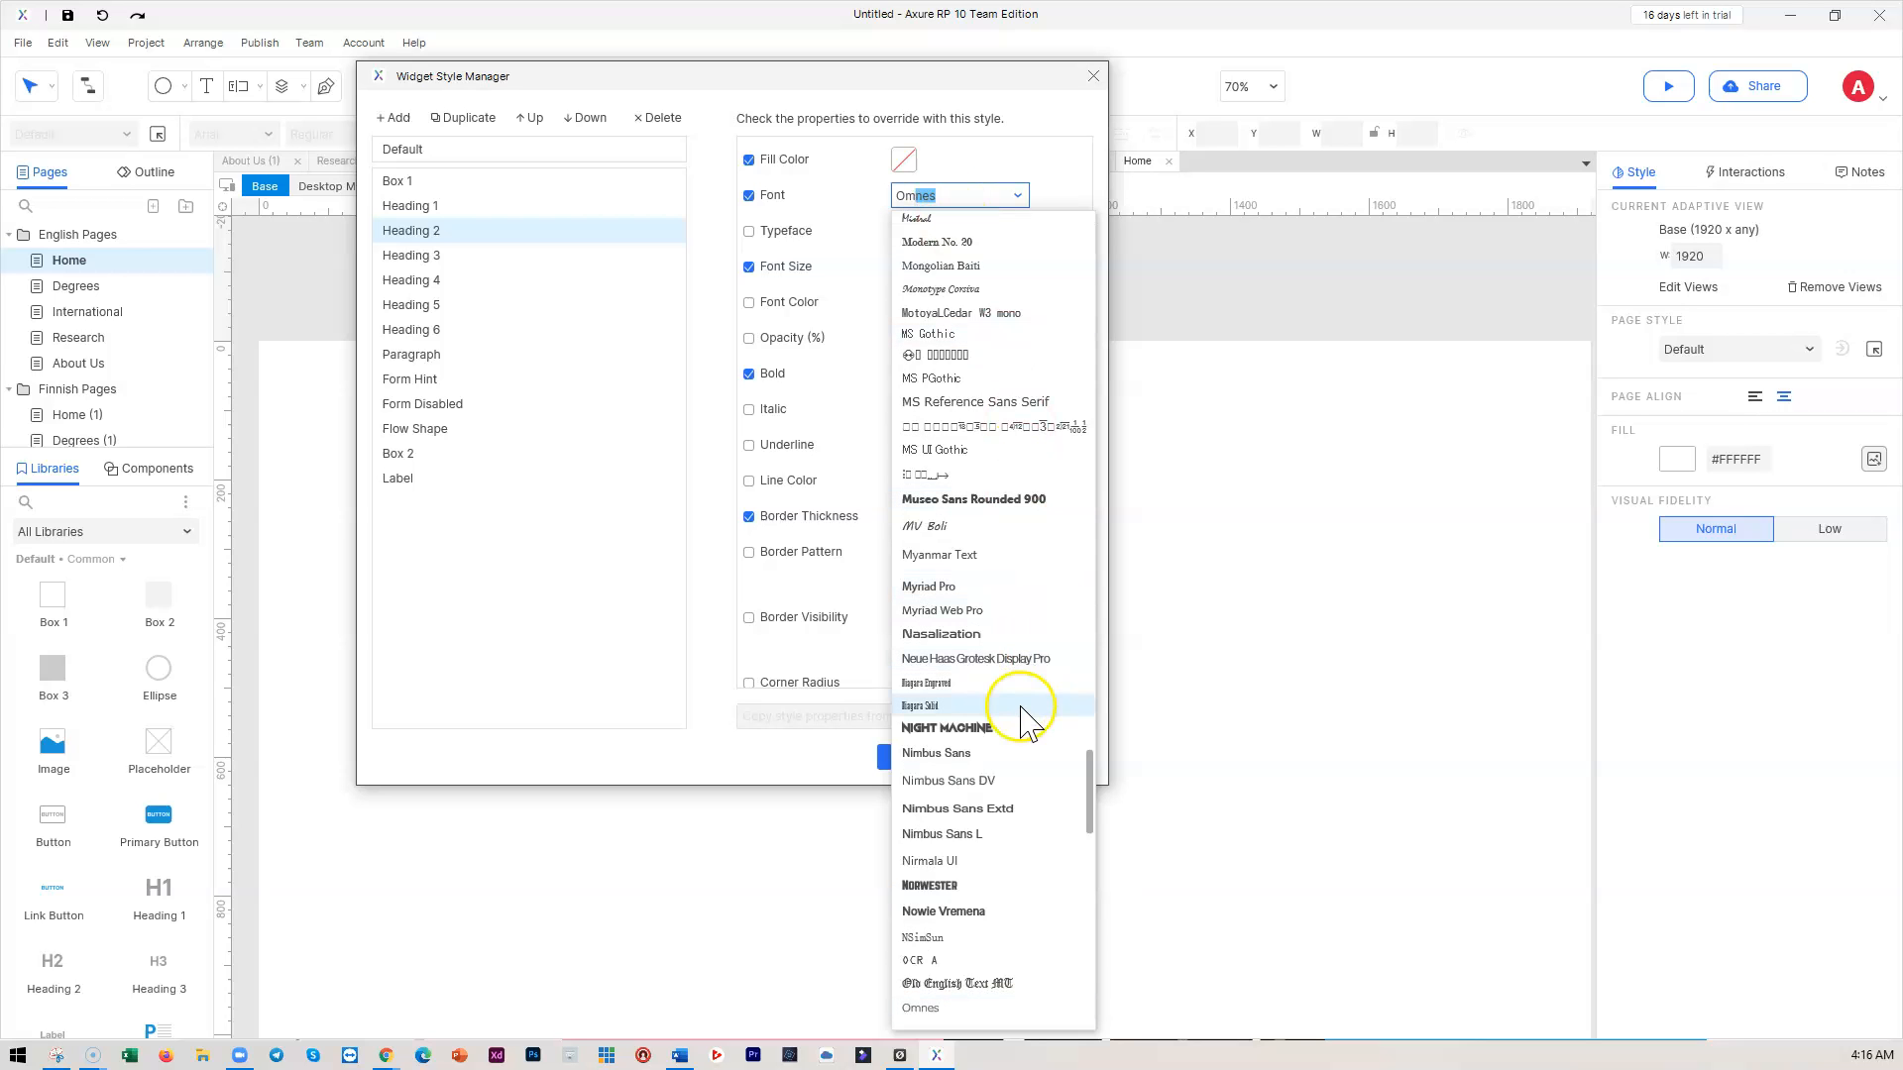
scroll(981, 307, up, 5)
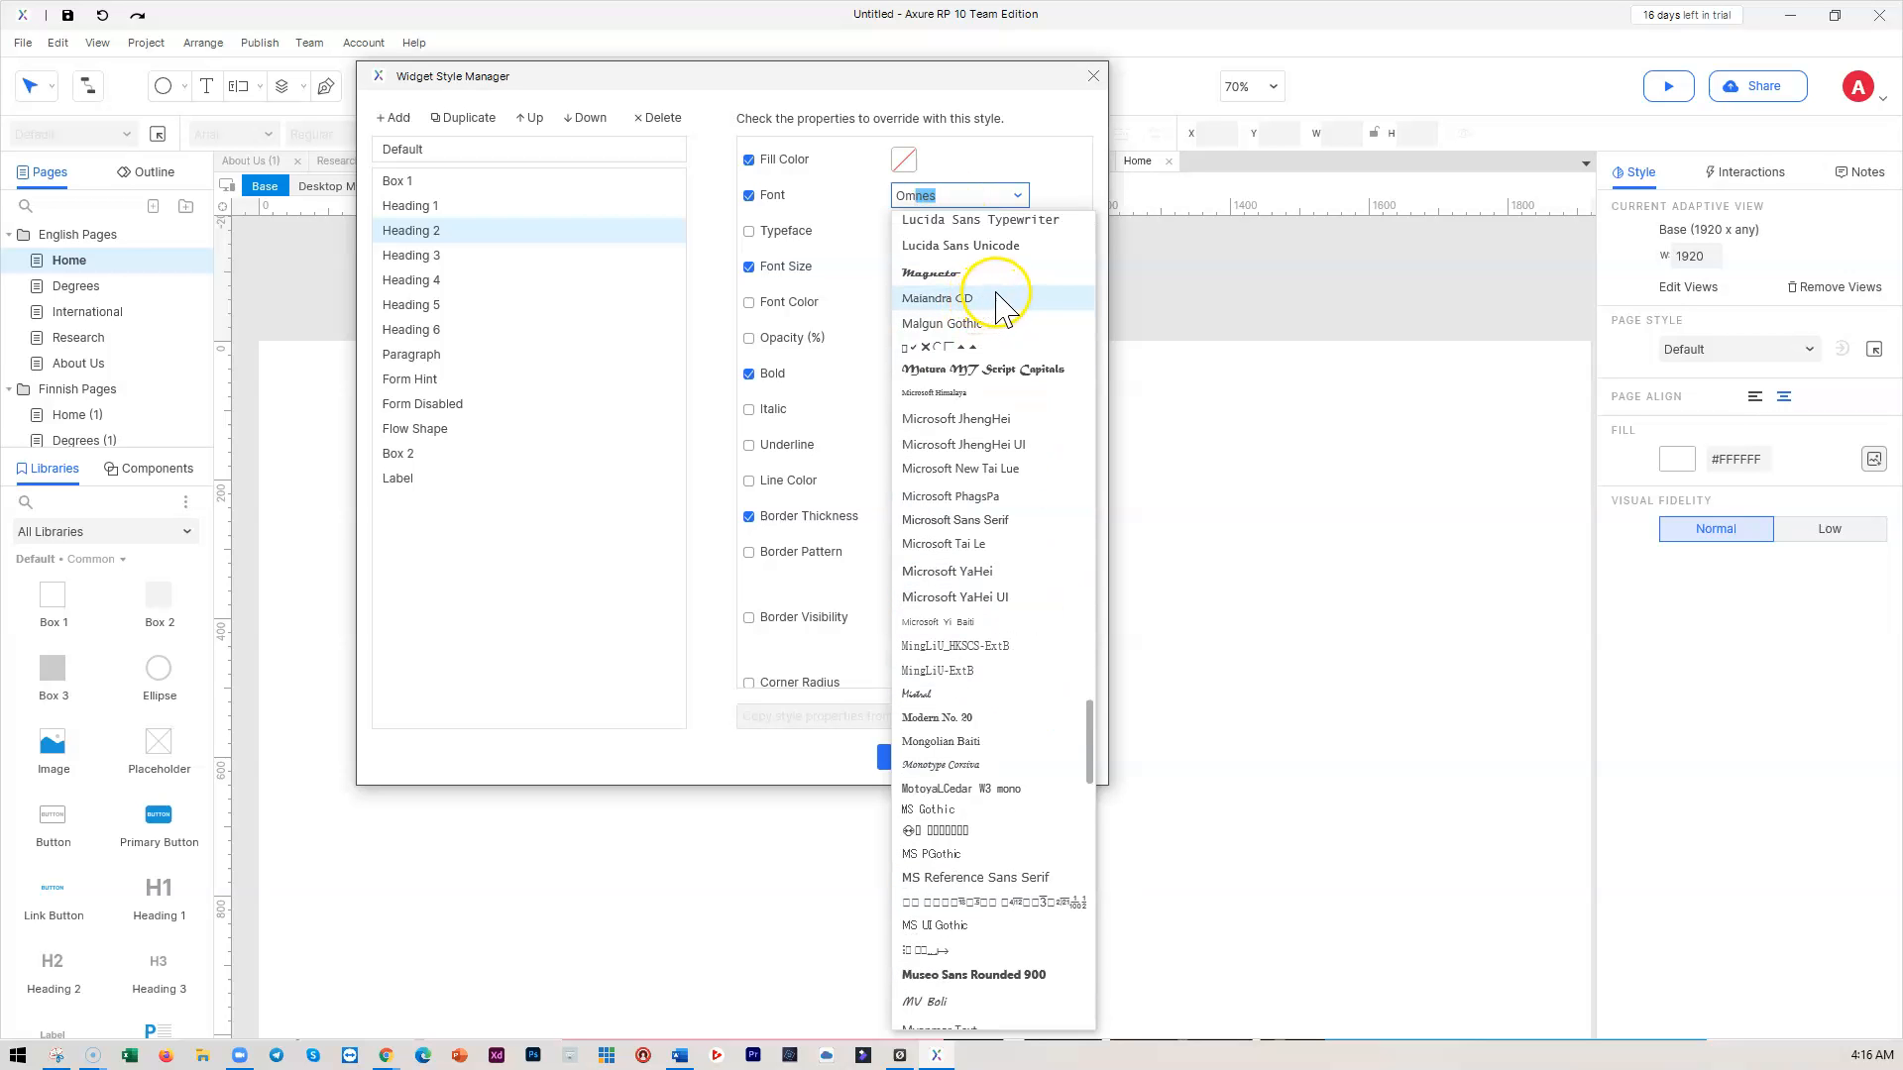
scroll(1032, 628, down, 5)
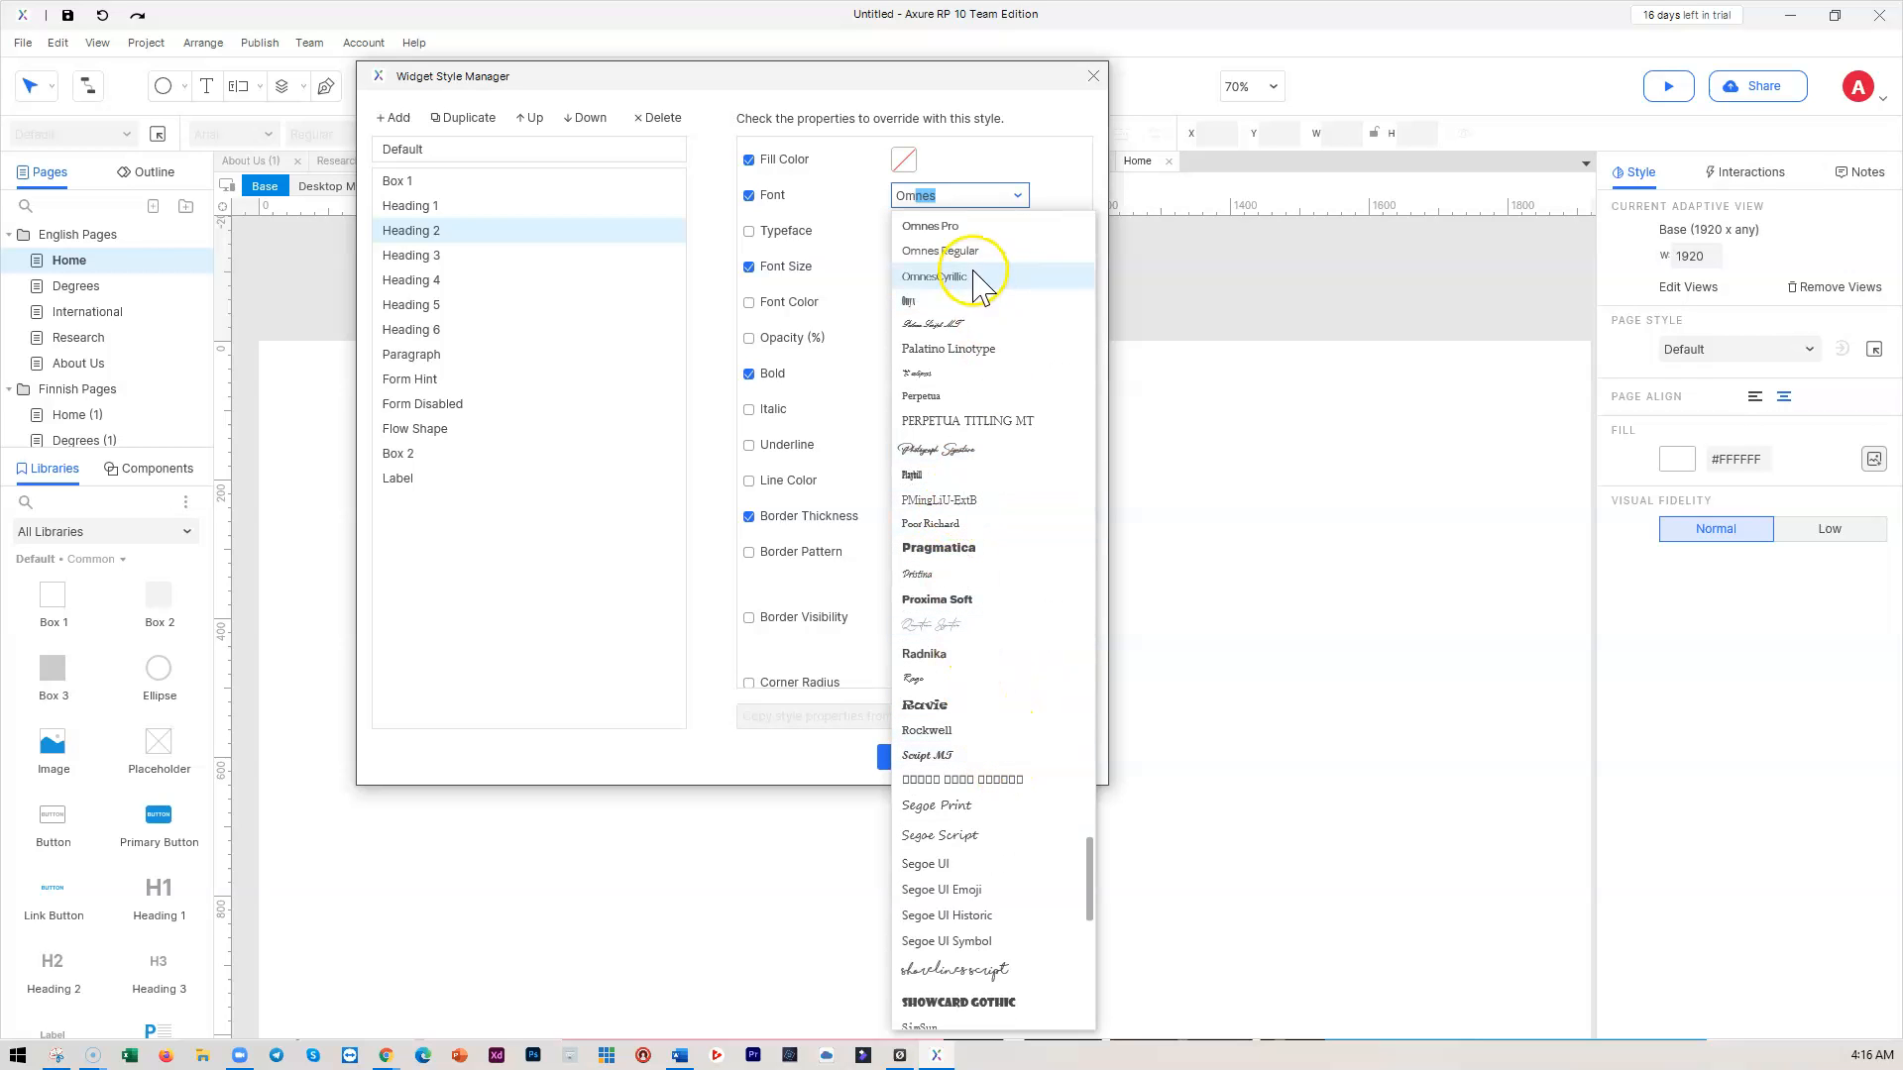
click(946, 226)
click(749, 231)
click(921, 232)
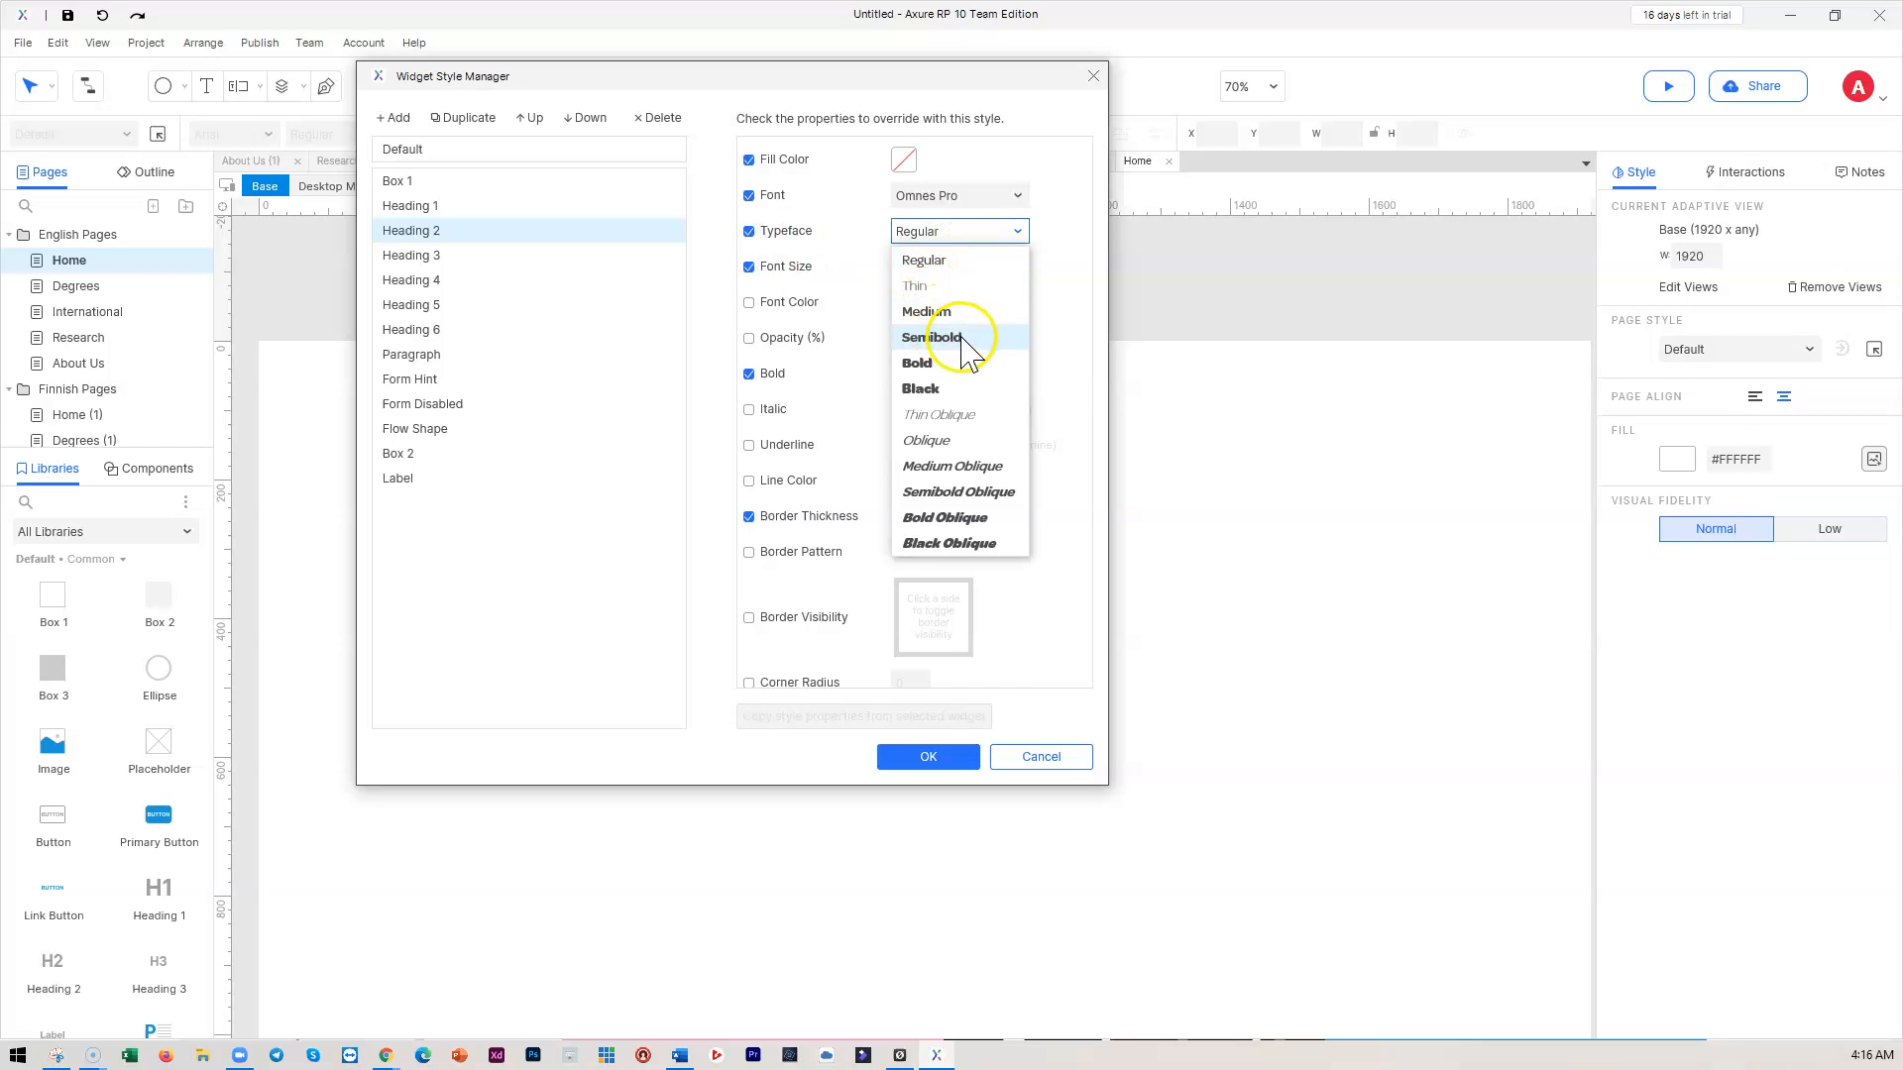
click(917, 364)
click(905, 267)
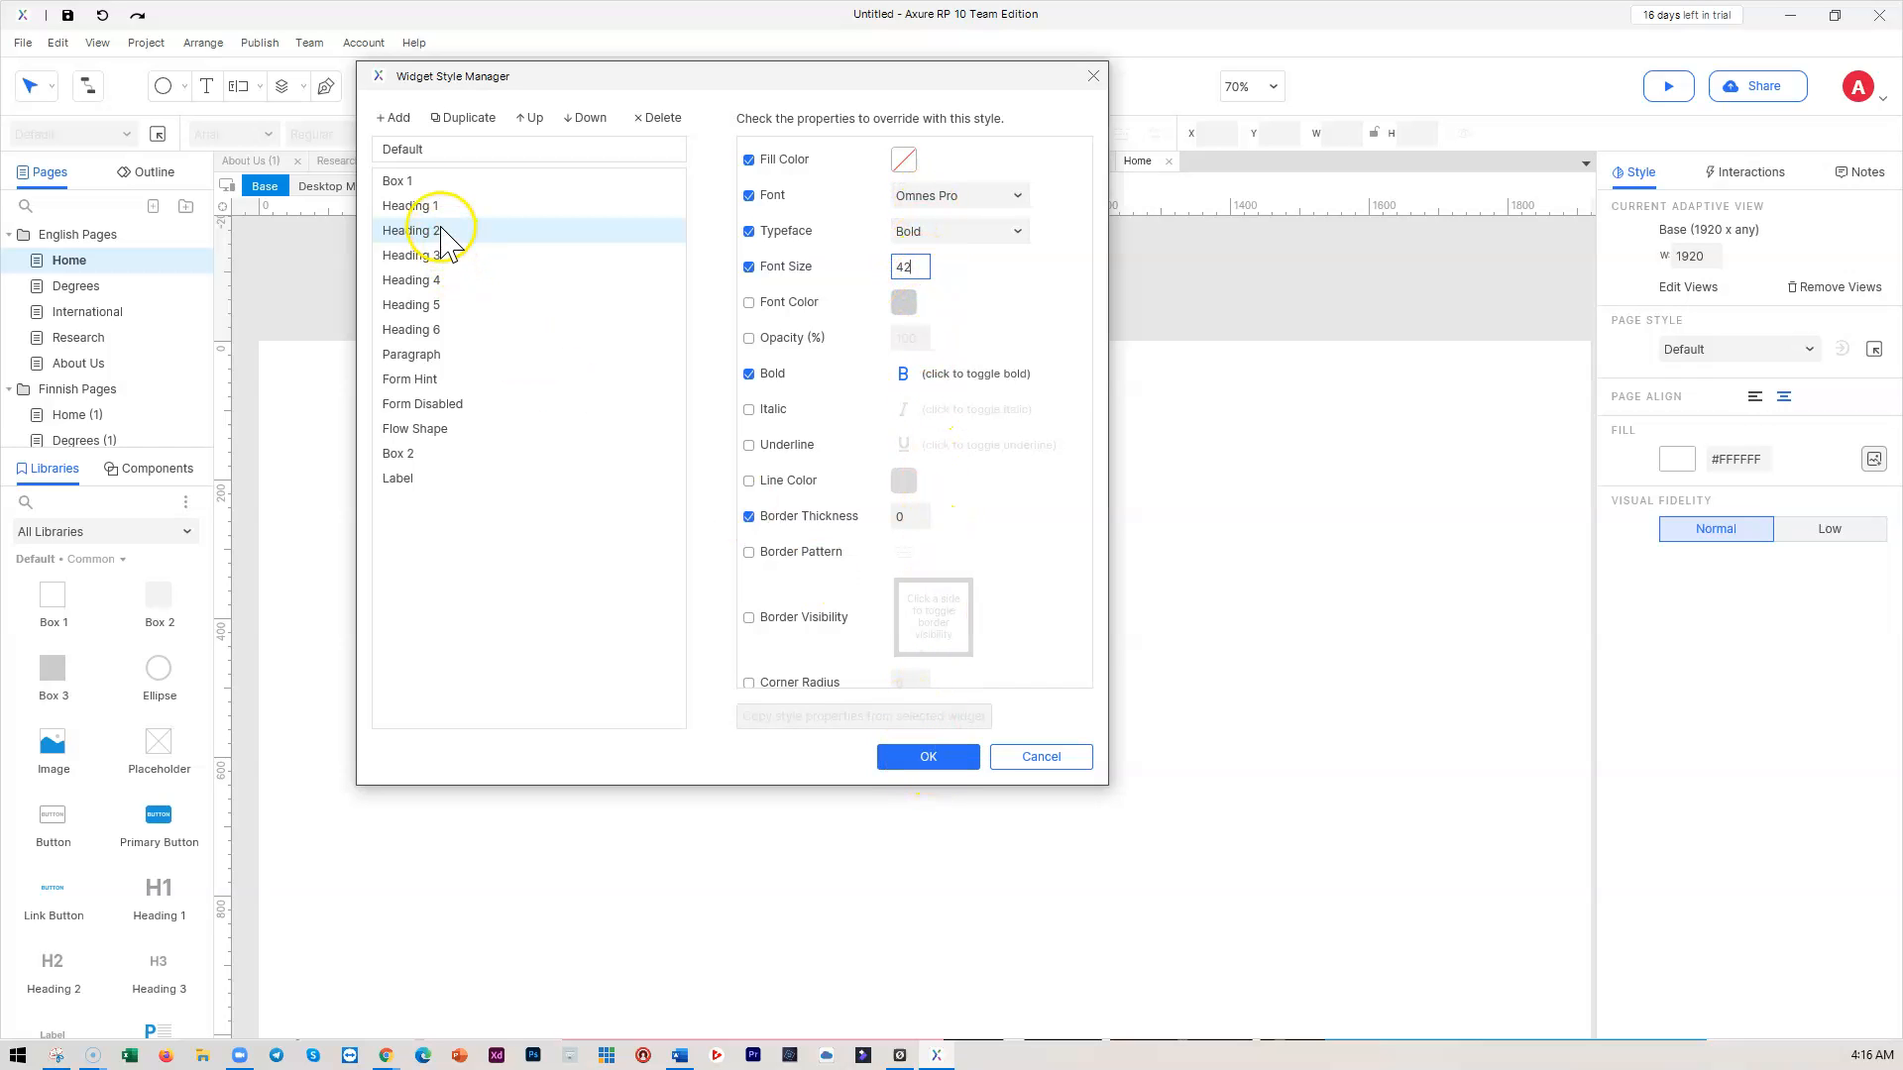
click(926, 759)
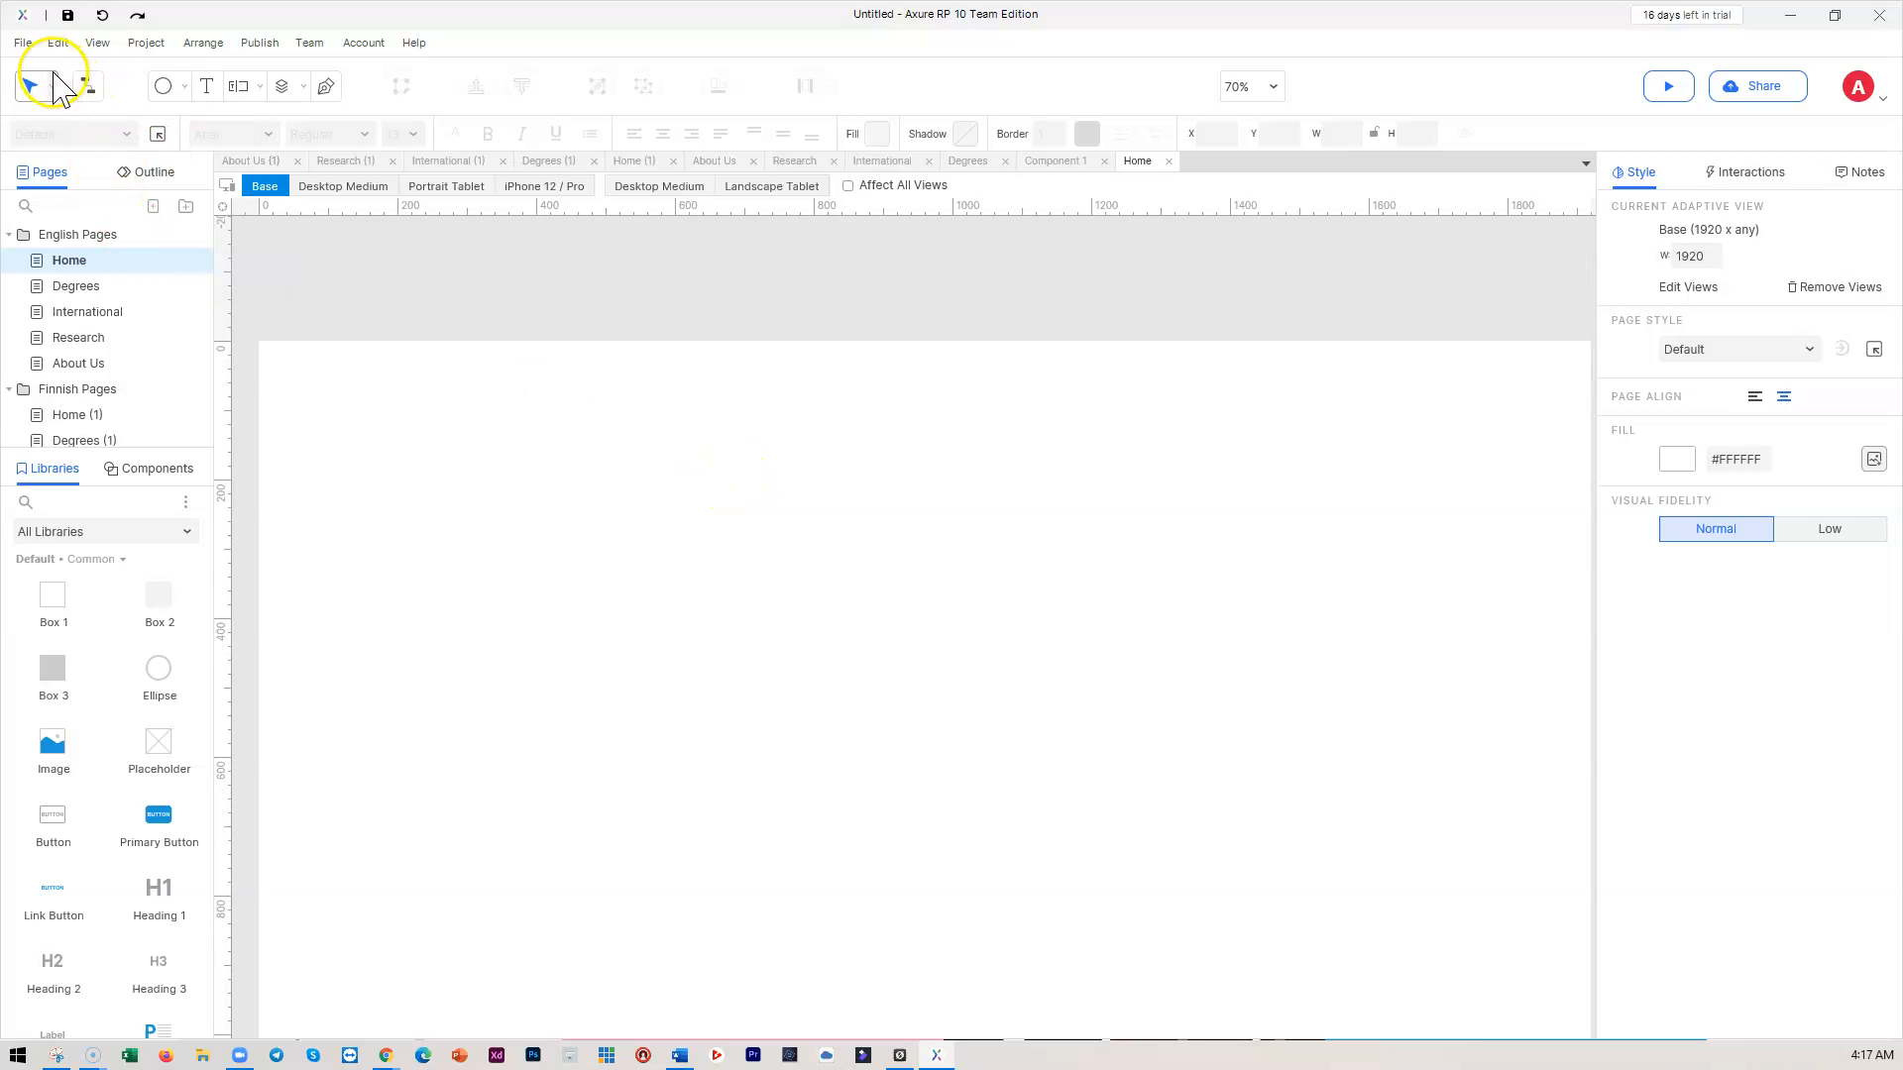
click(23, 43)
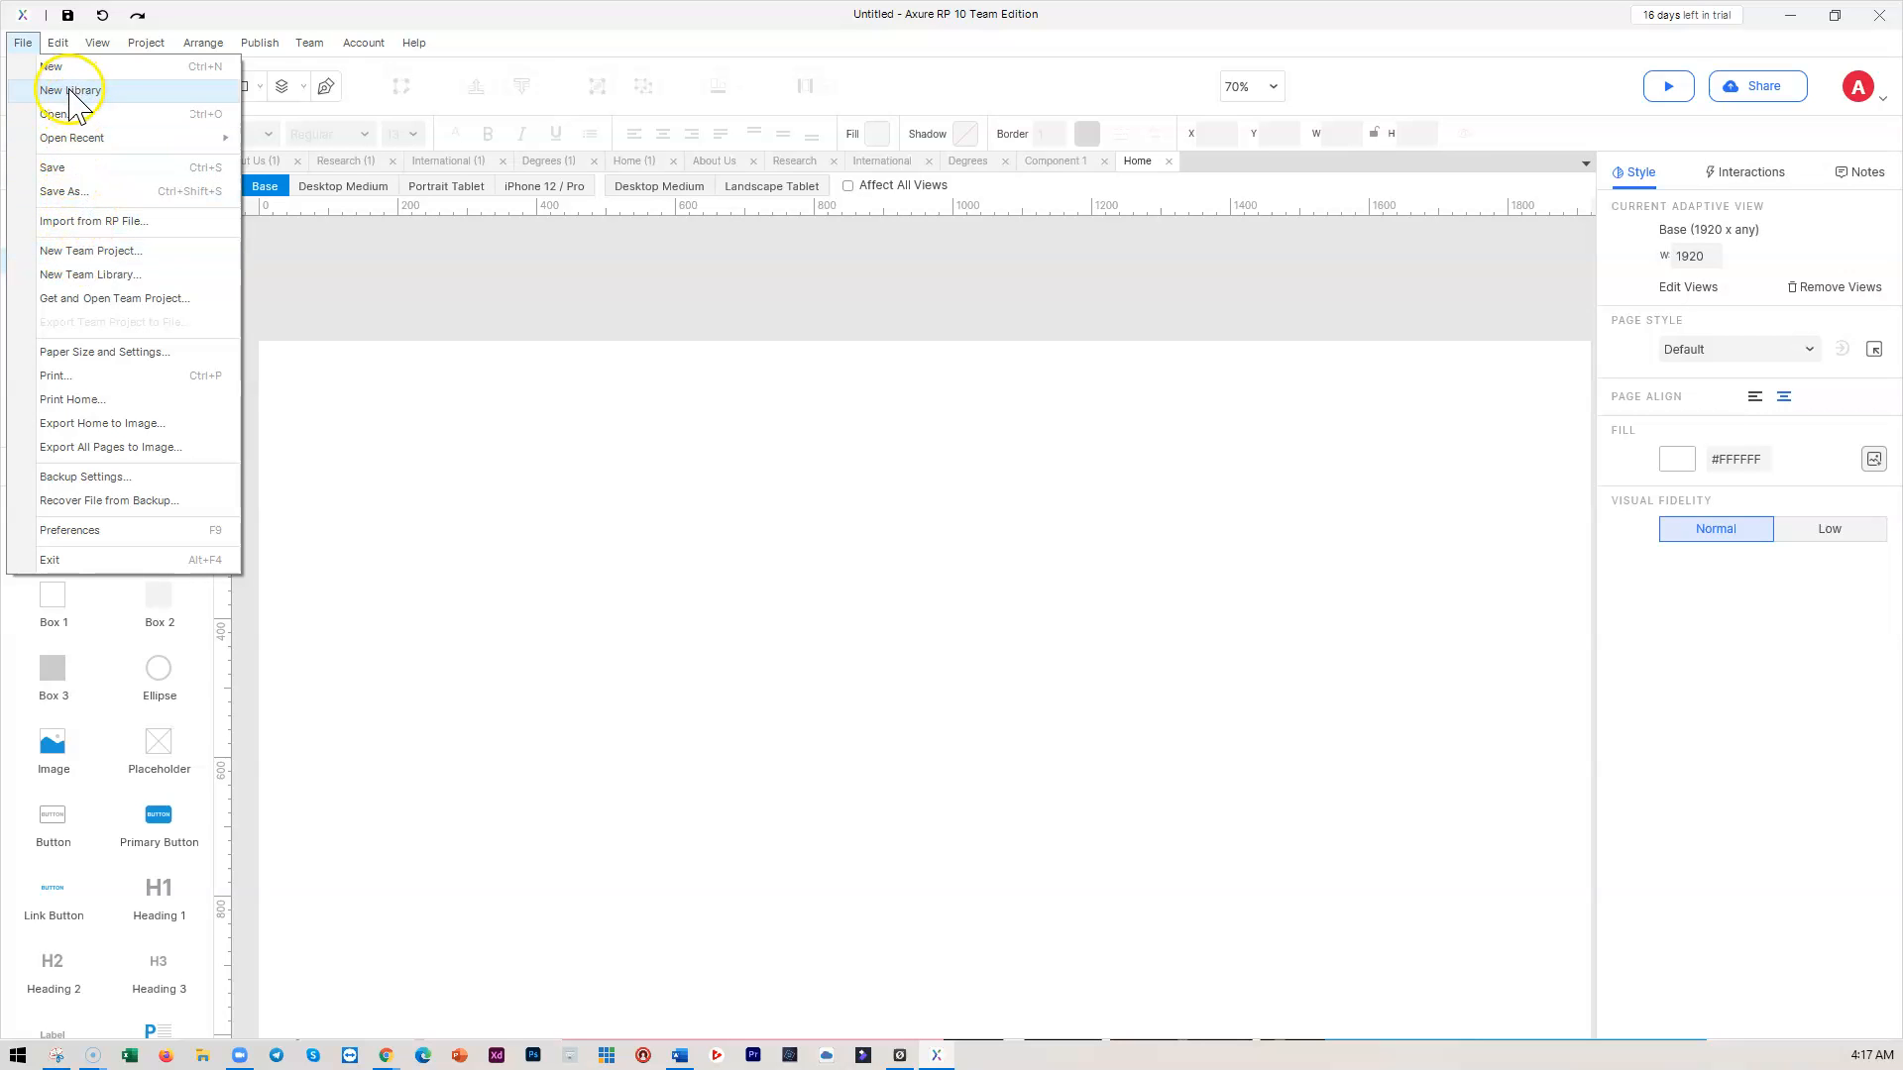
click(496, 305)
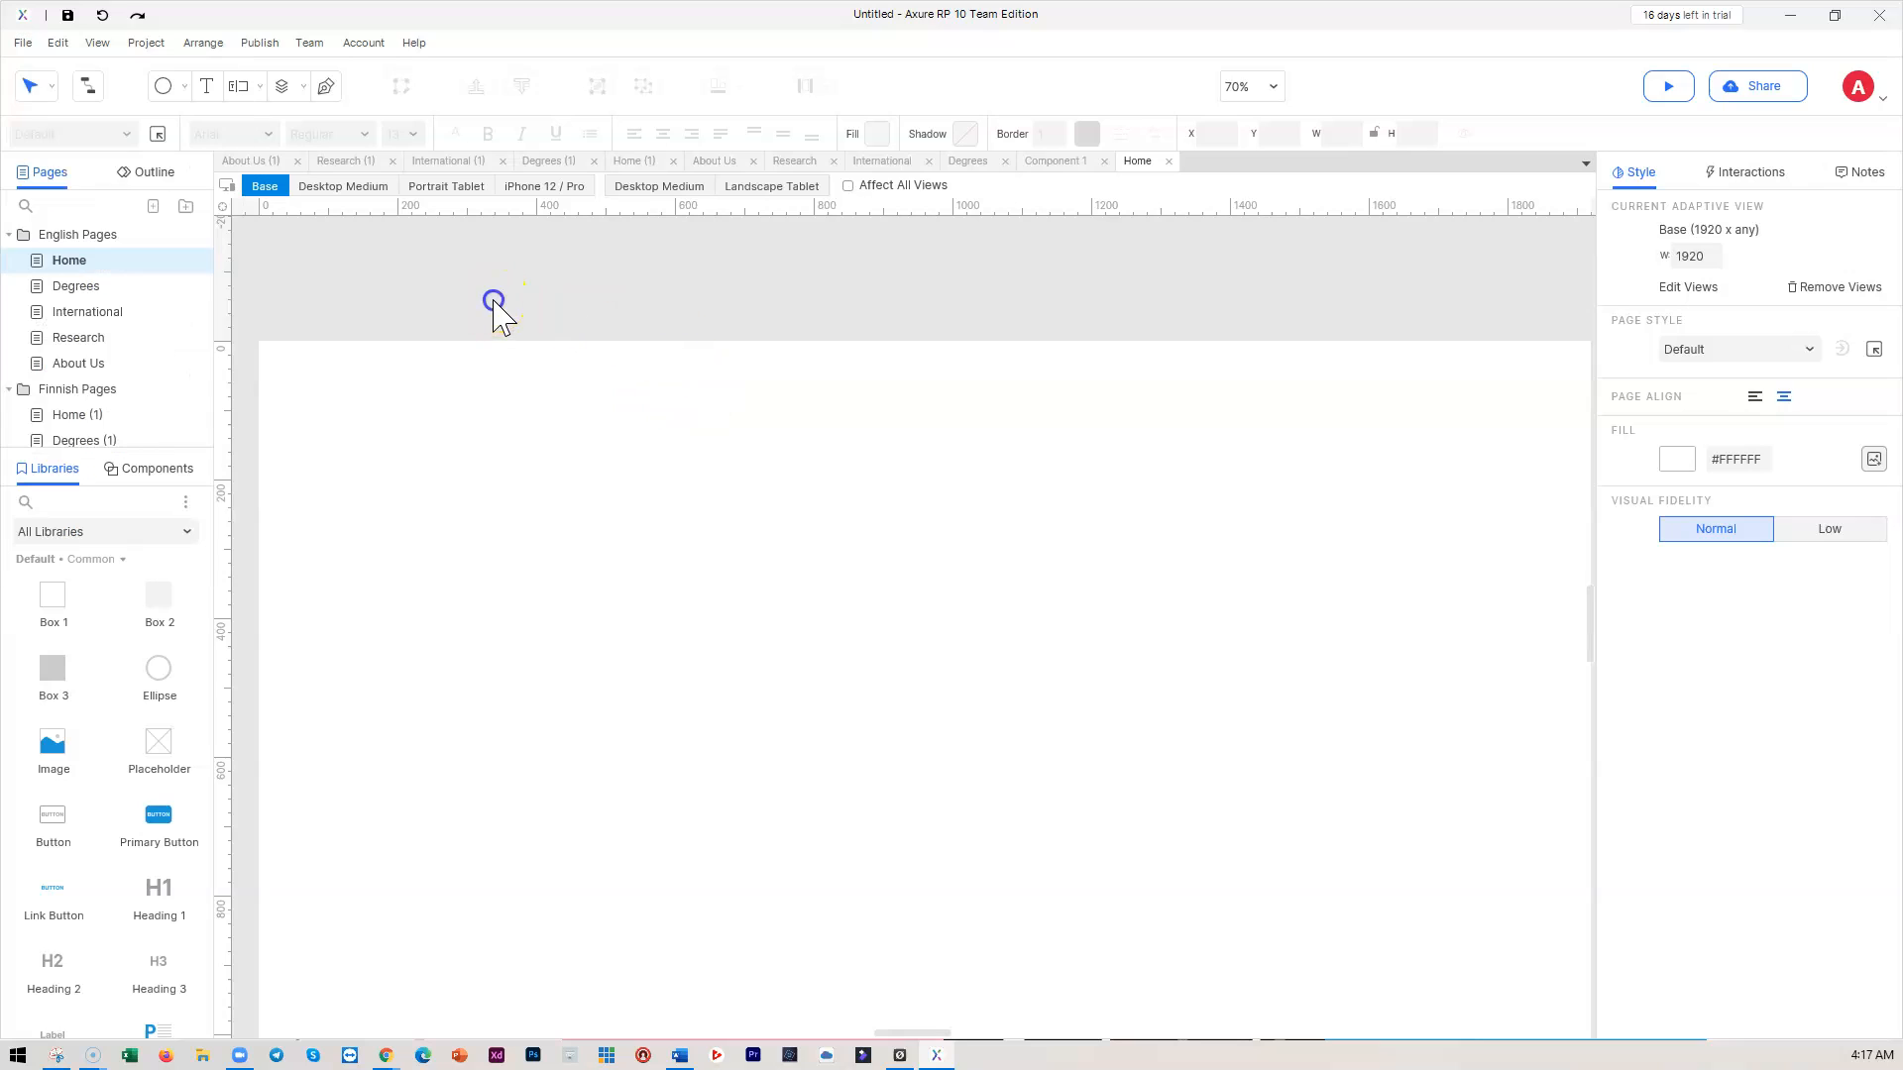
click(184, 504)
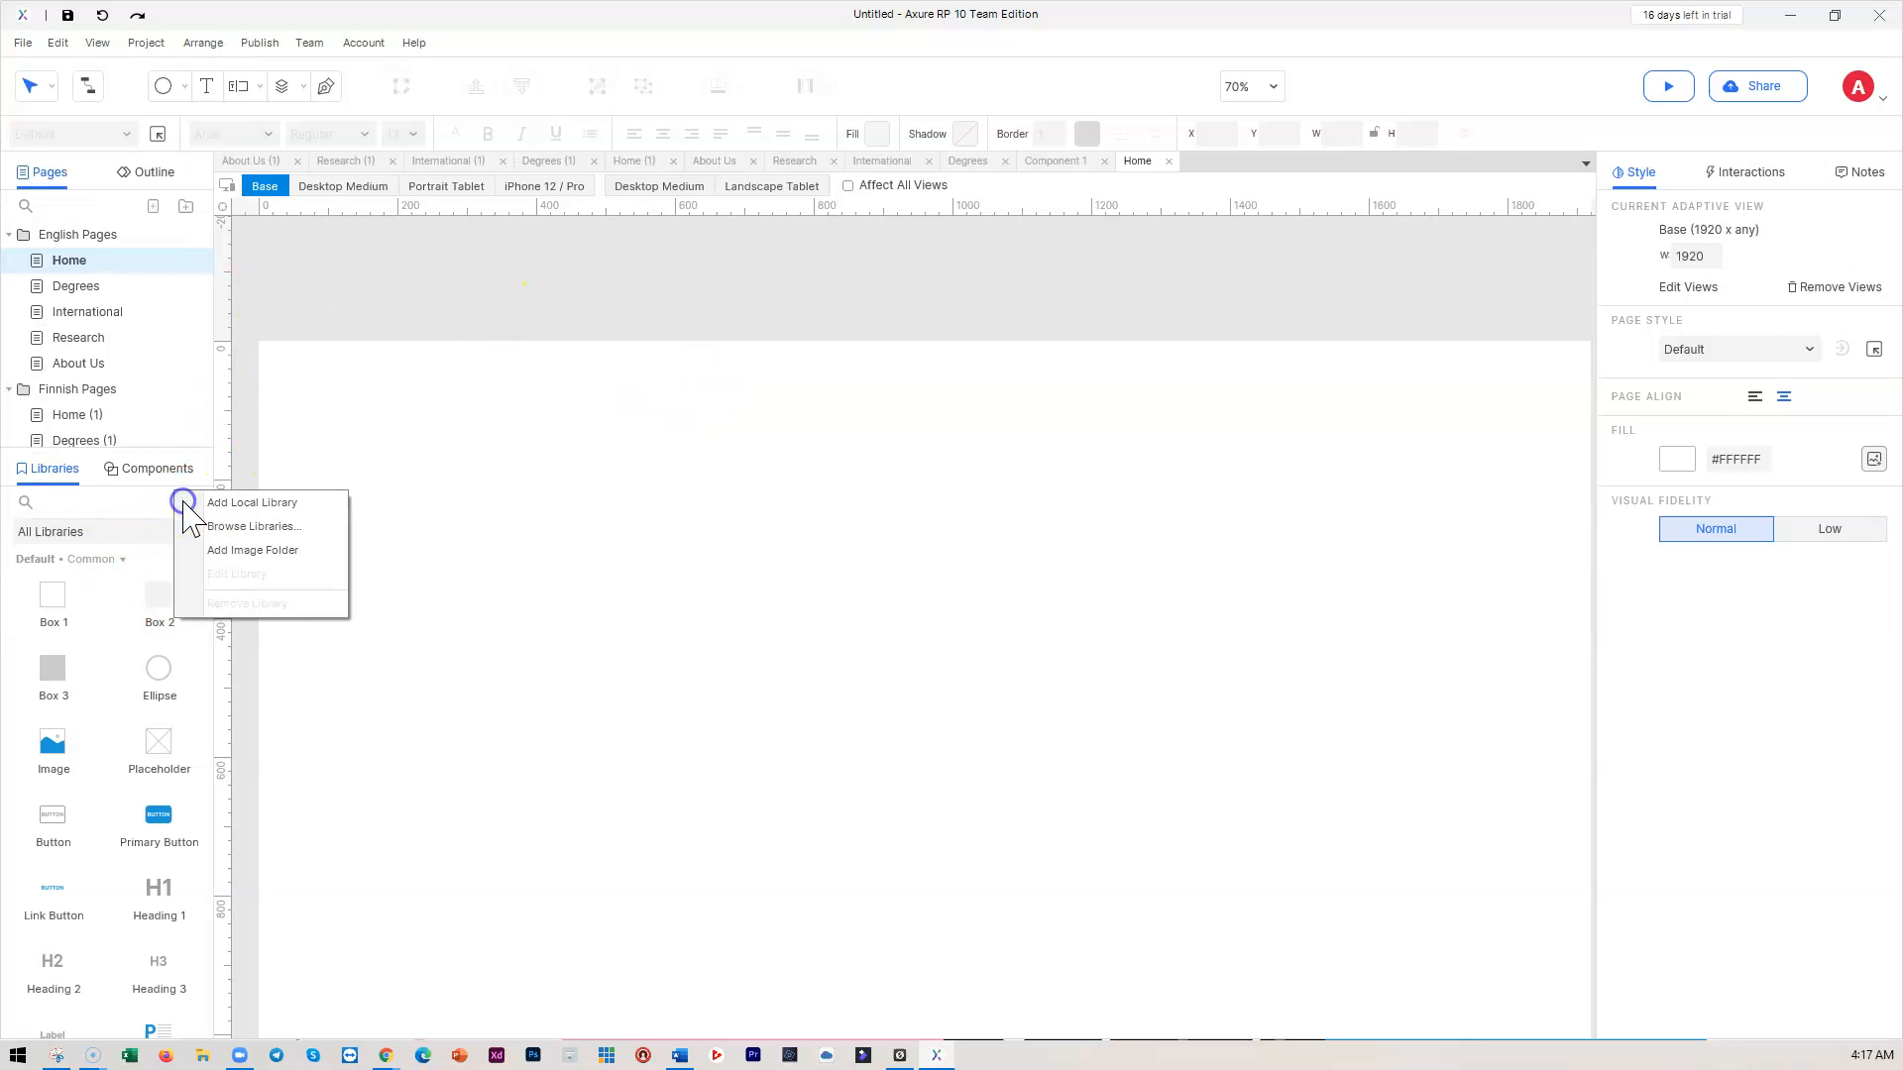
click(251, 510)
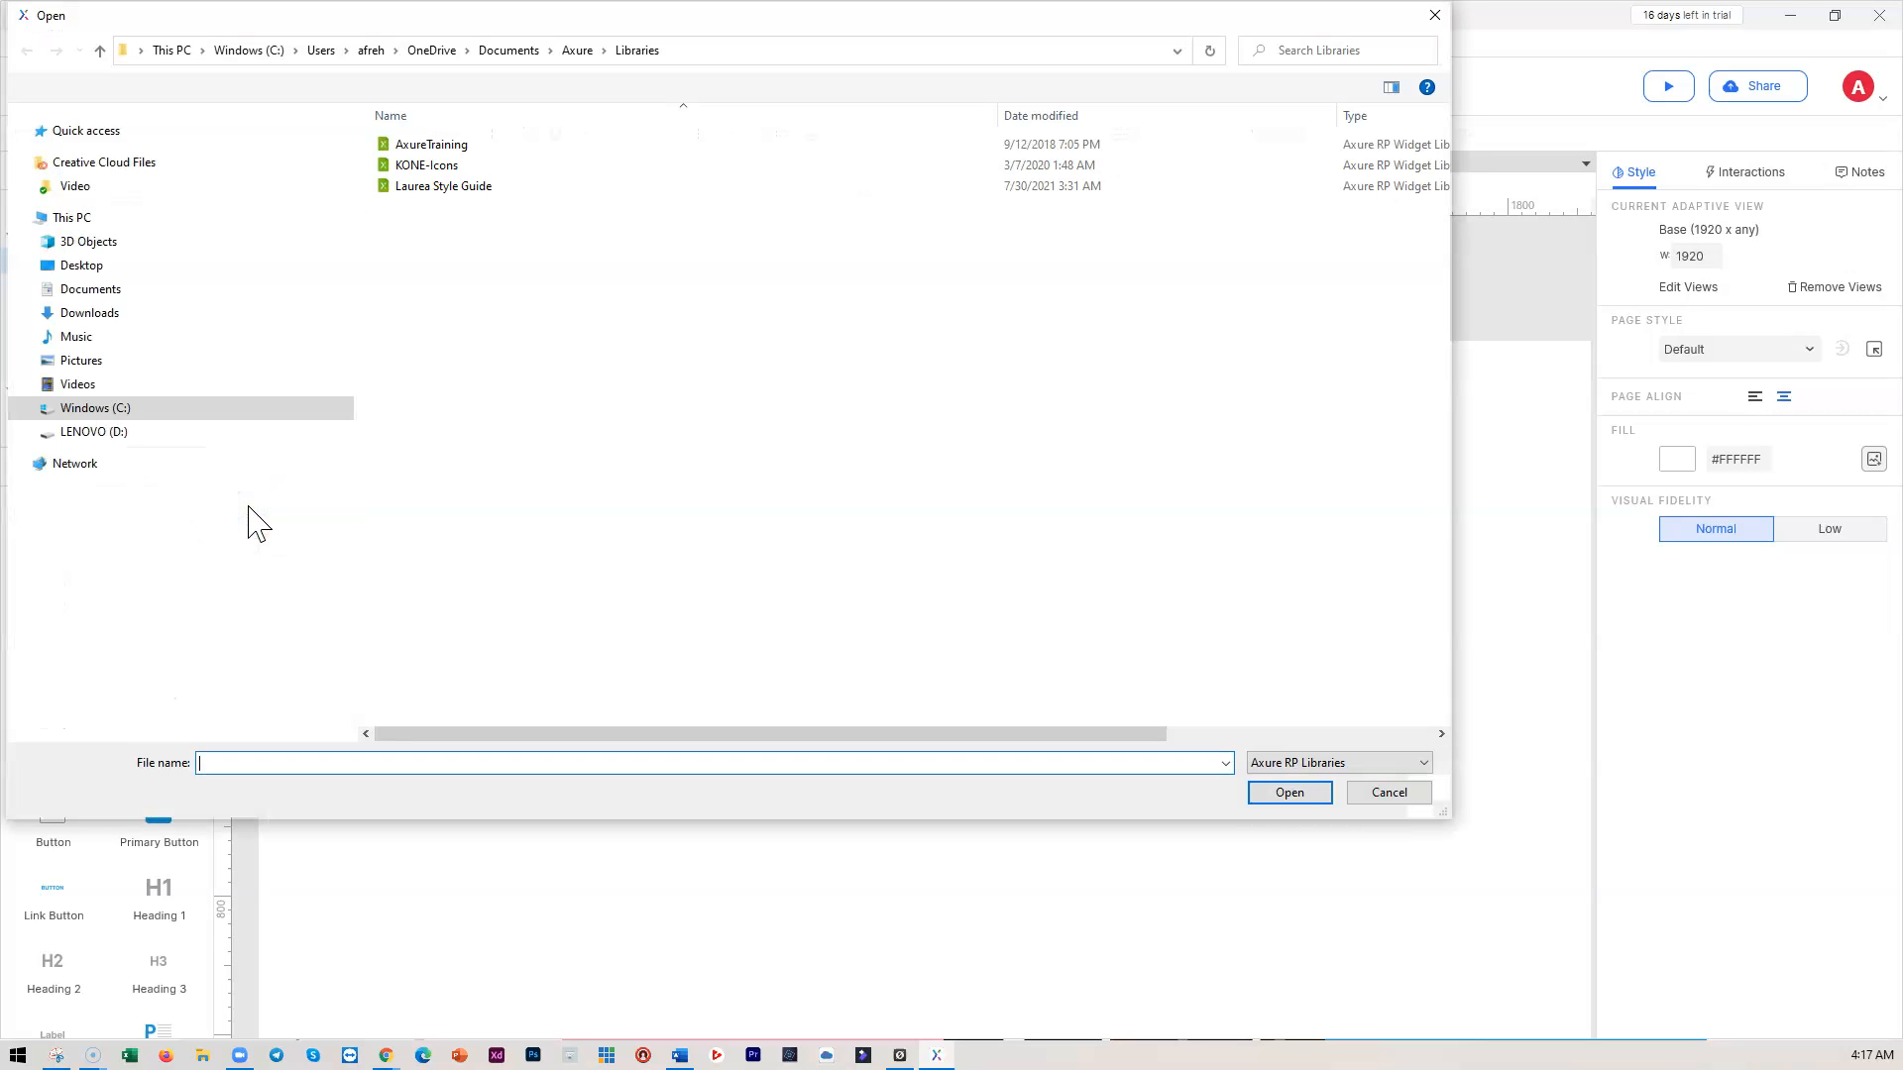
click(428, 188)
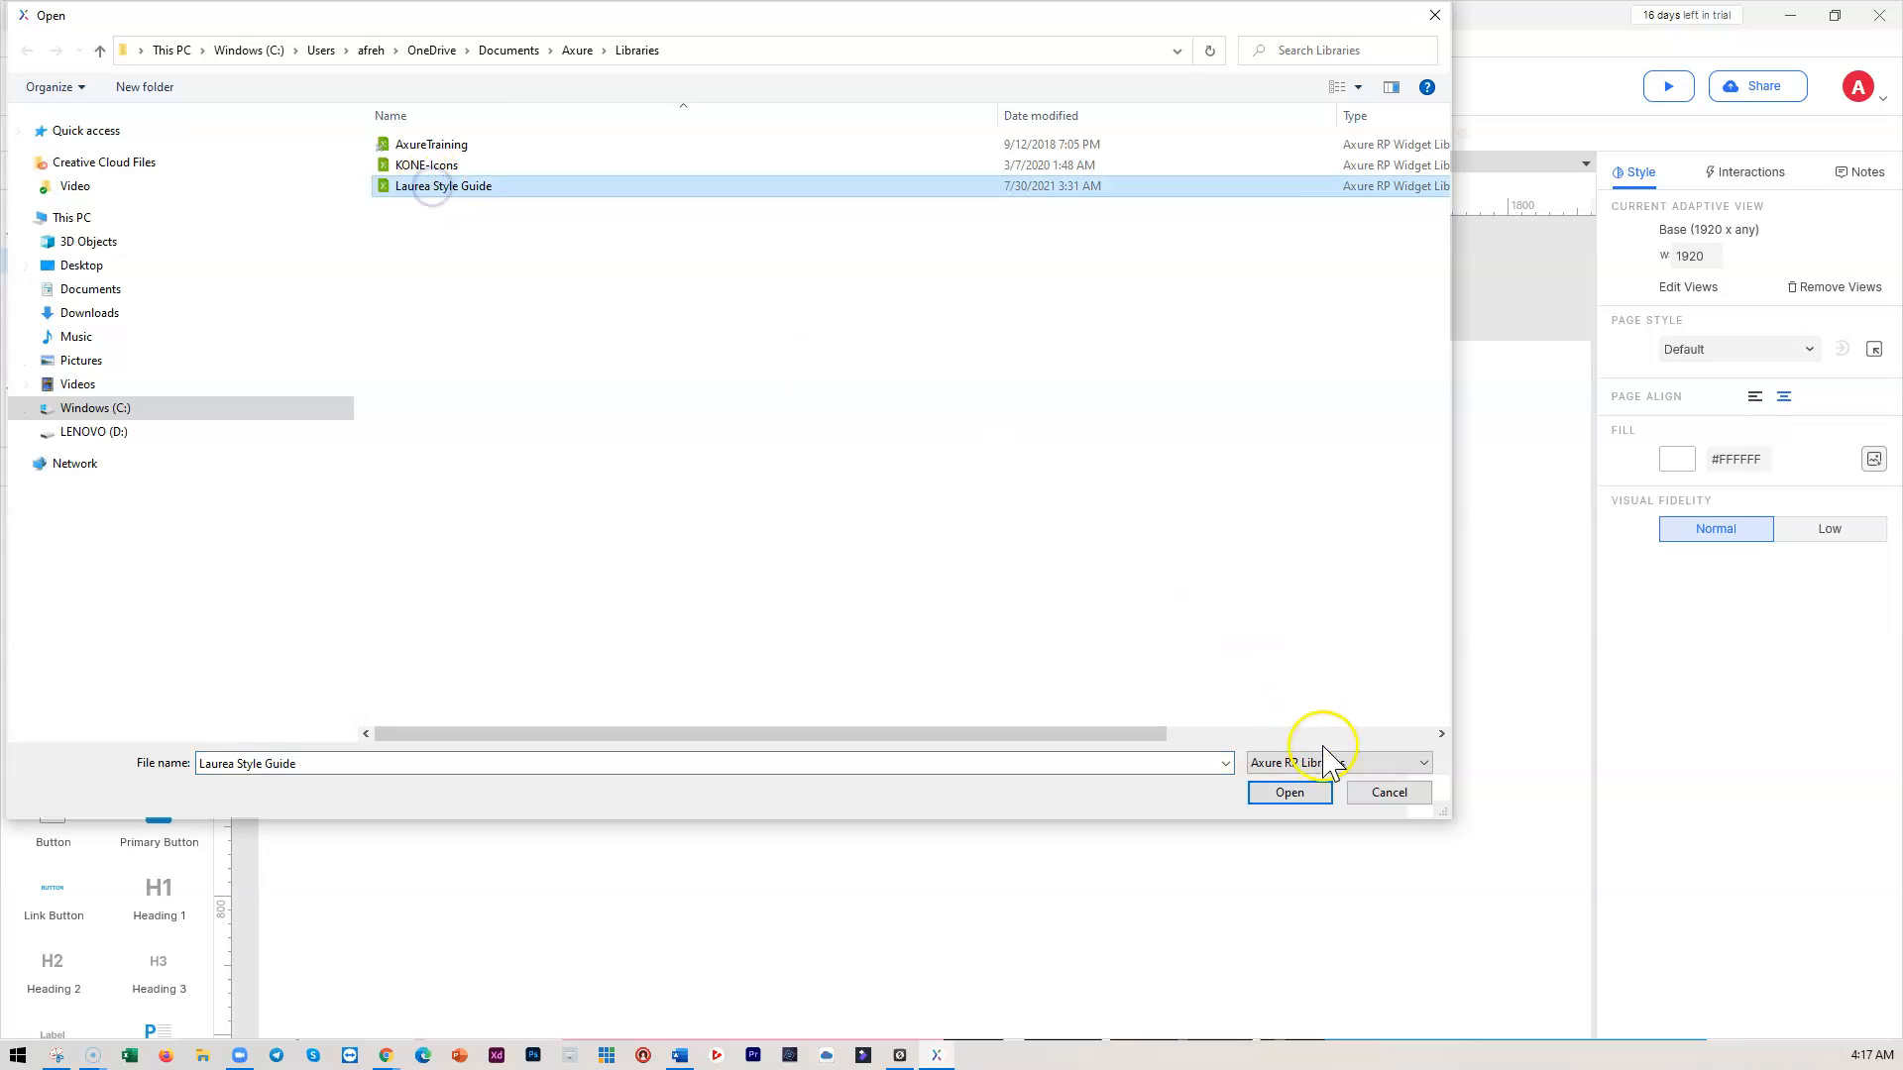
click(1289, 793)
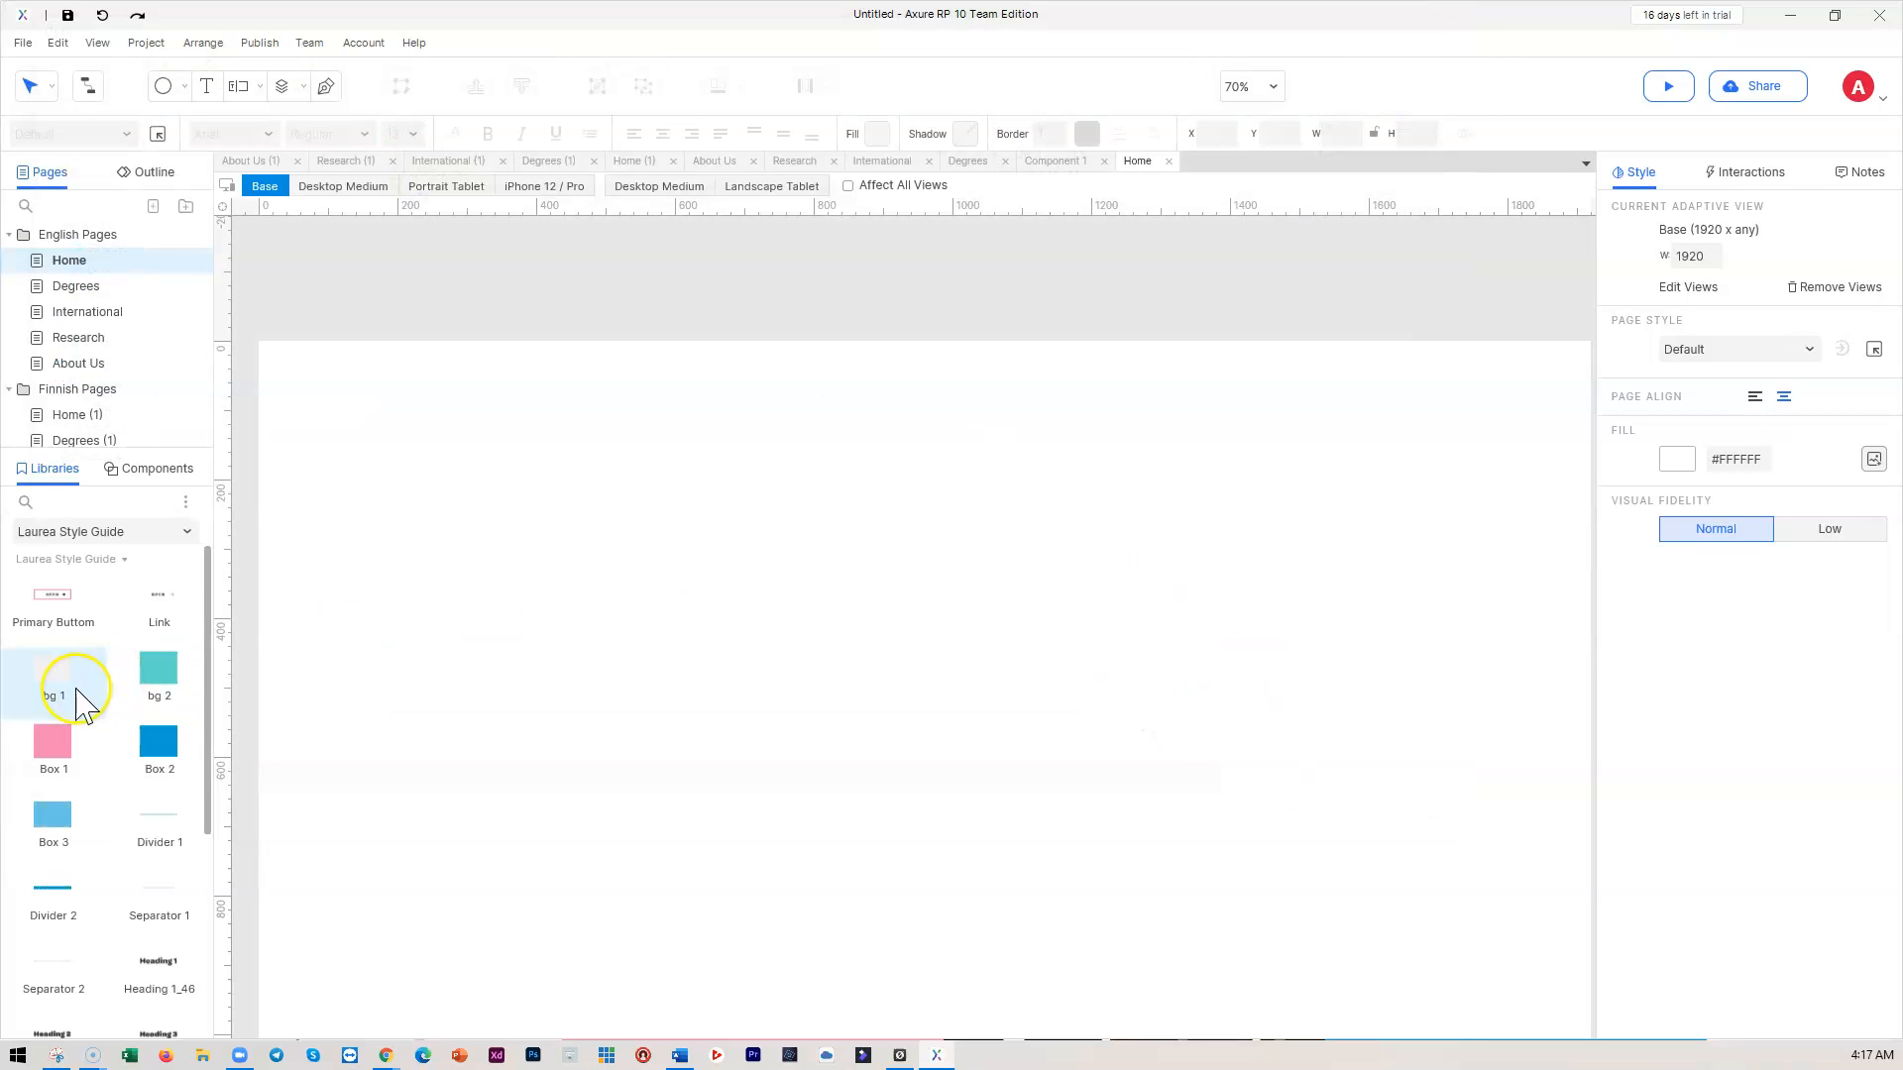
scroll(124, 674, up, 2)
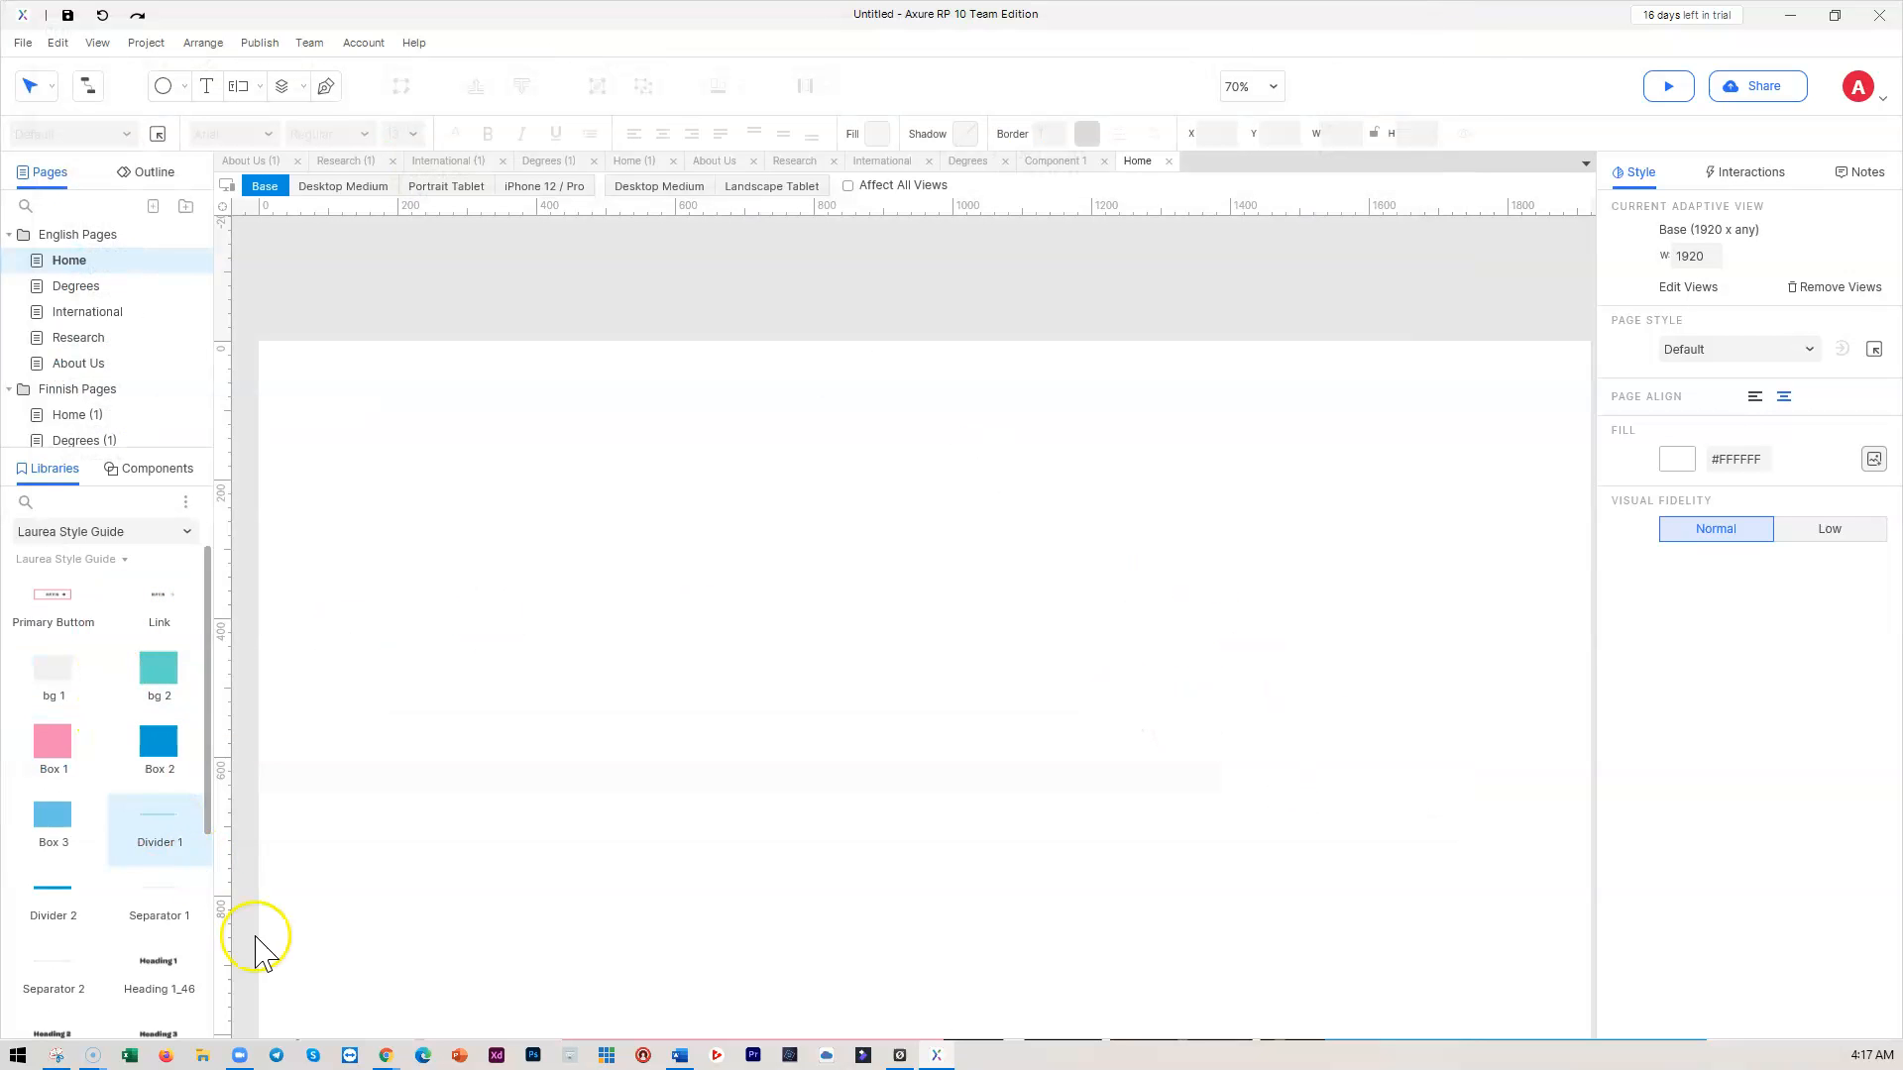
mouse_move(385, 1059)
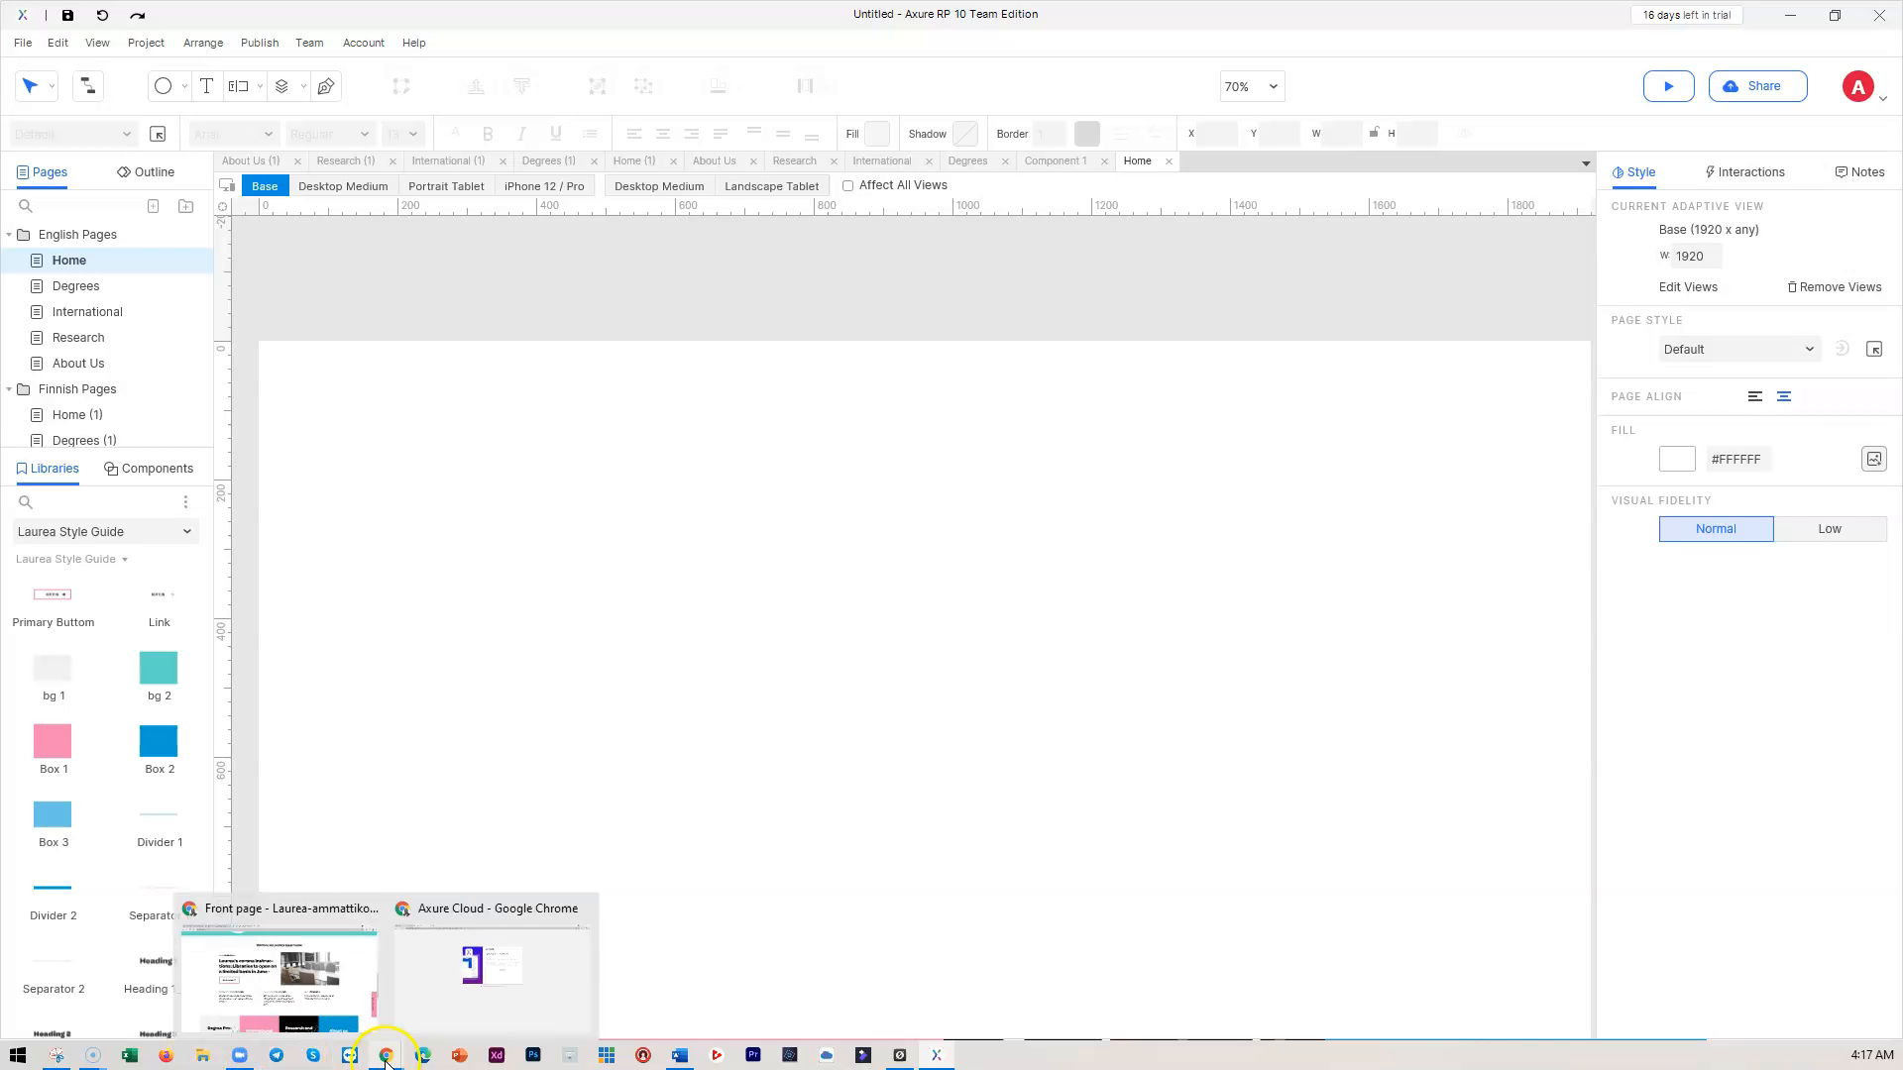
click(297, 1026)
scroll(697, 922, down, 1)
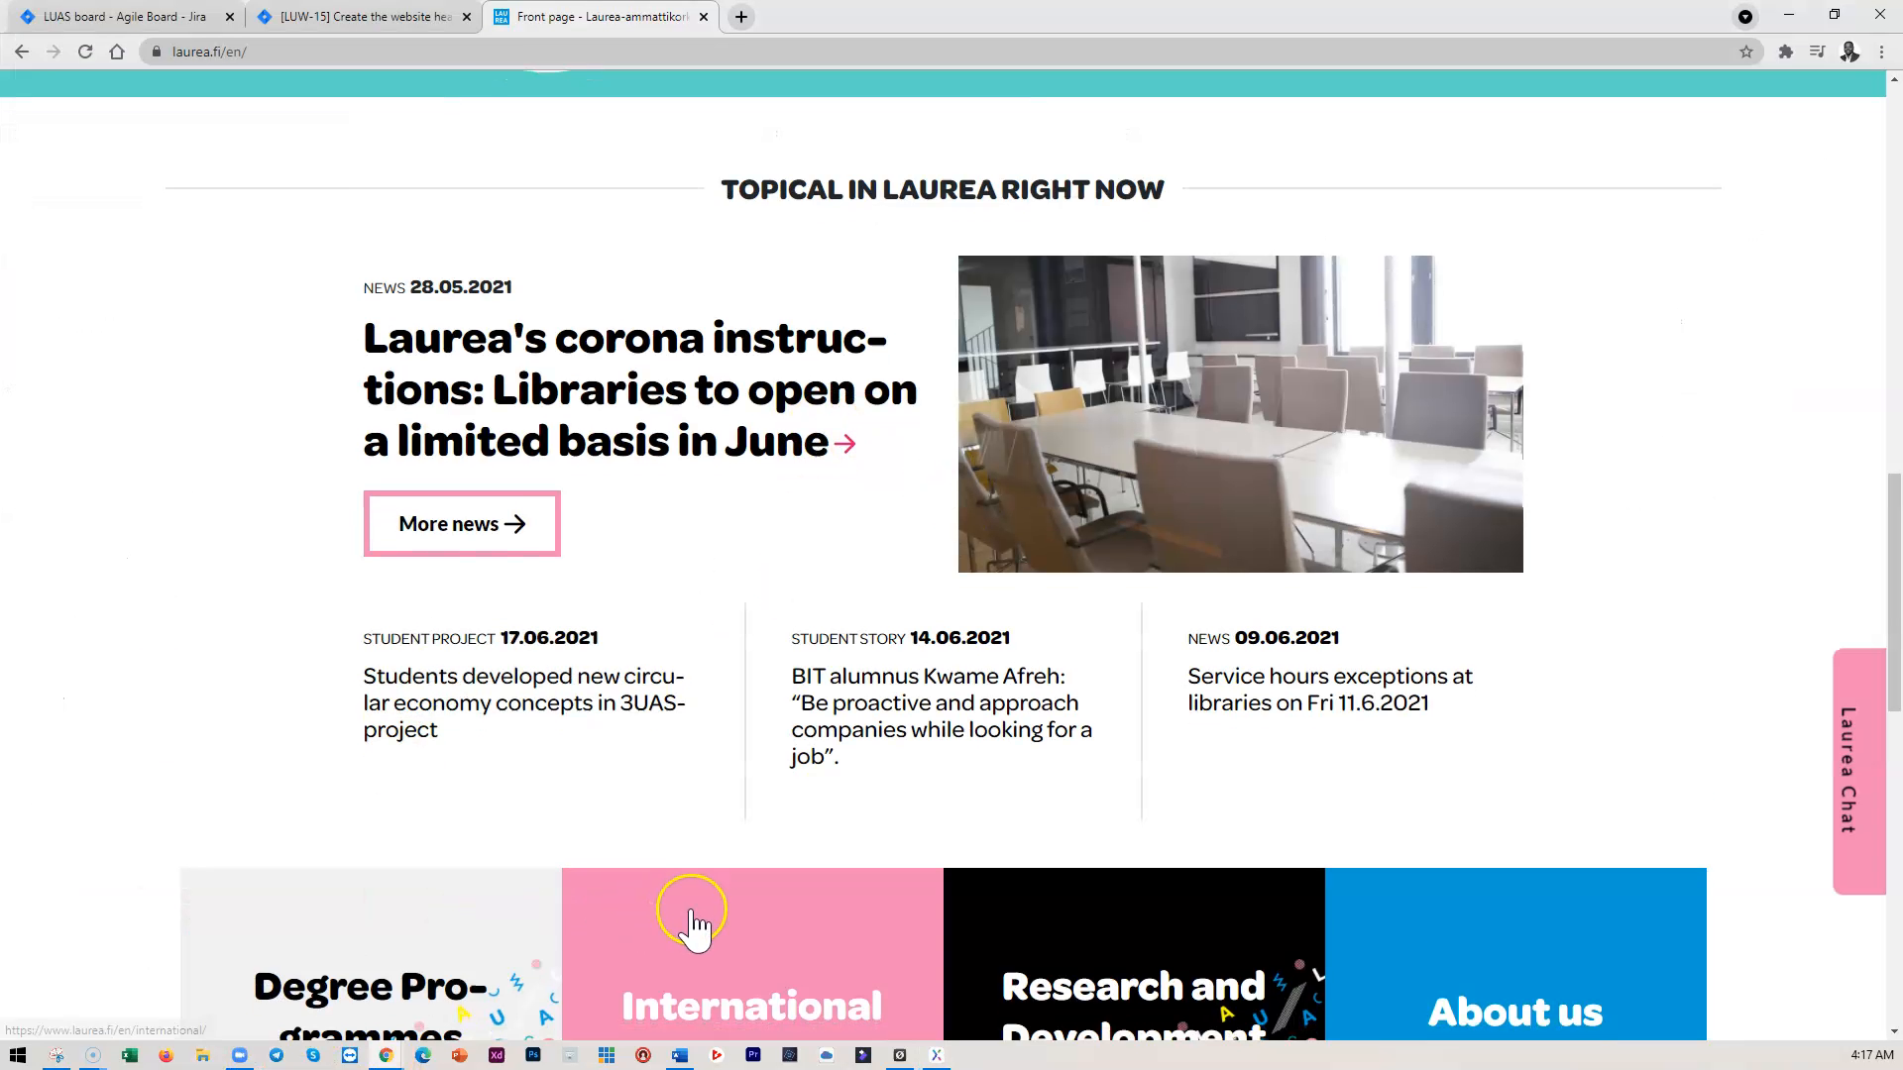
scroll(697, 922, down, 2)
scroll(565, 505, up, 3)
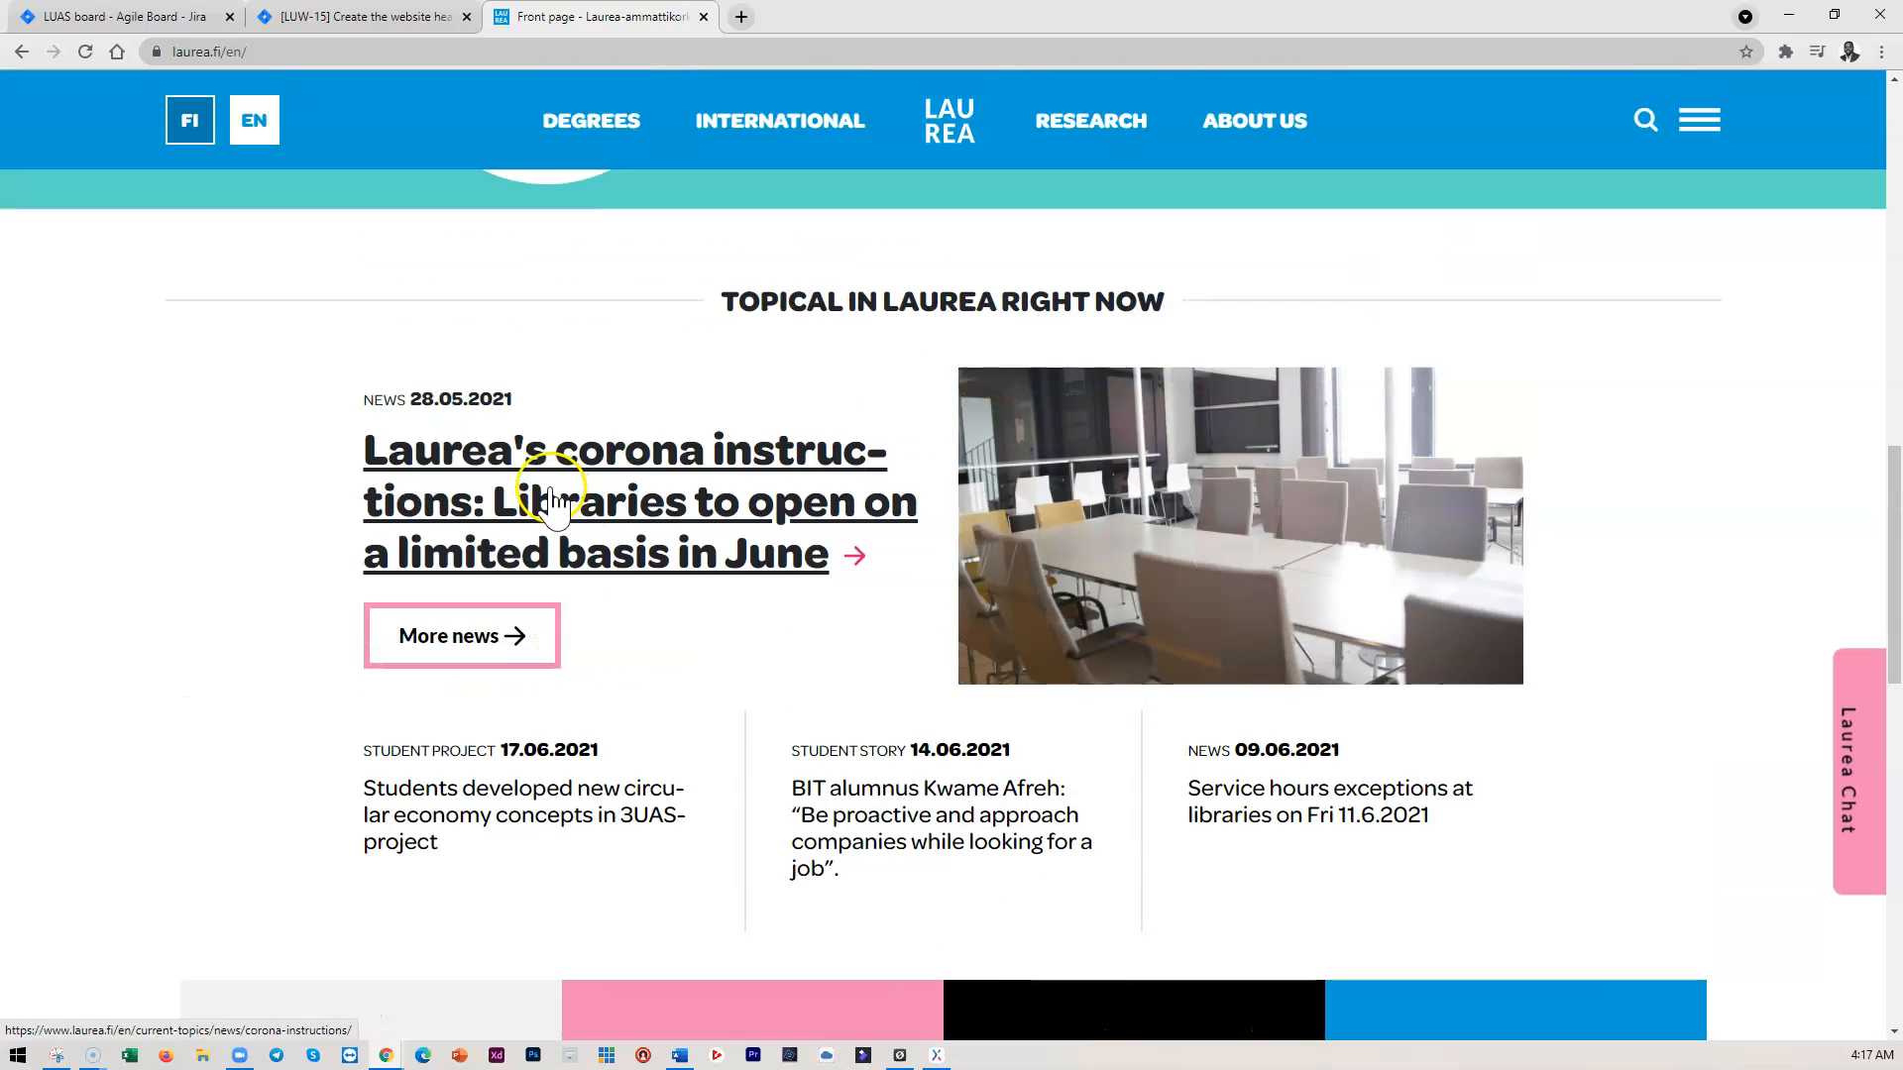
scroll(552, 496, up, 8)
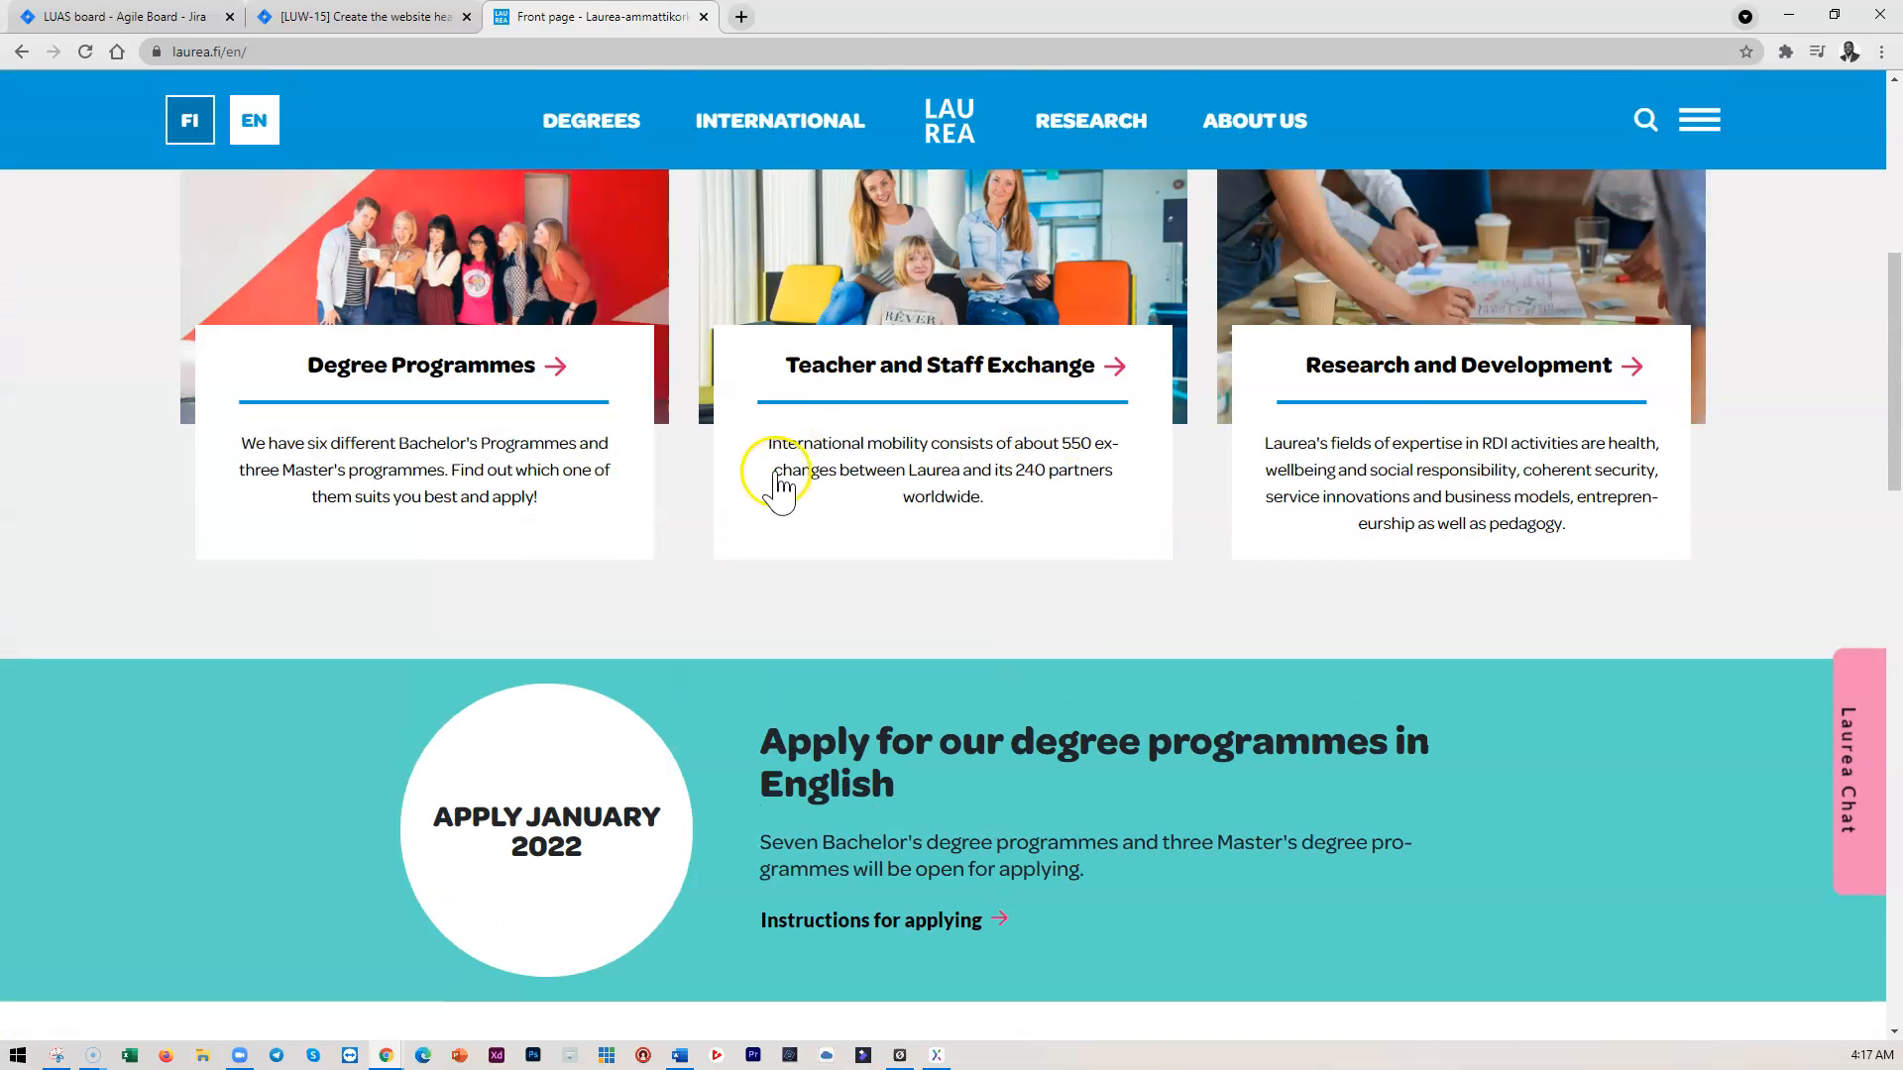
scroll(778, 485, up, 3)
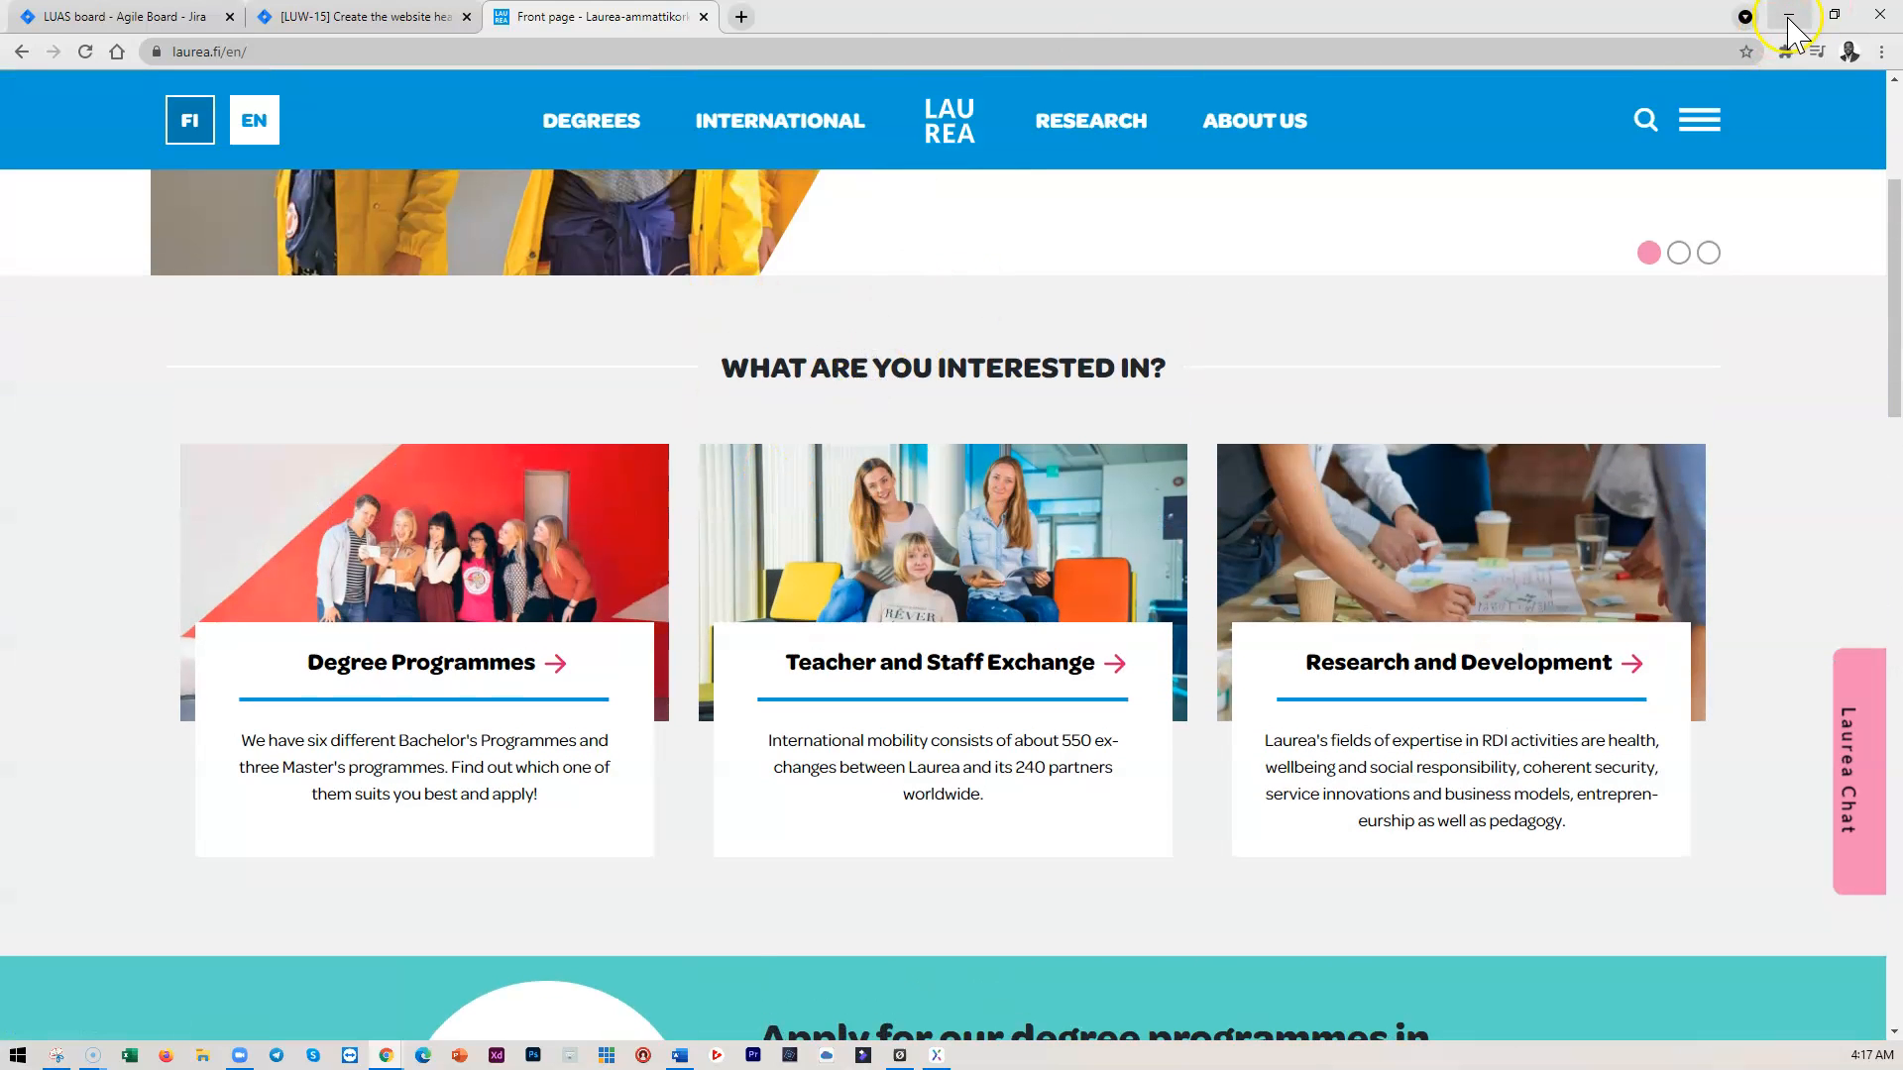
click(1791, 18)
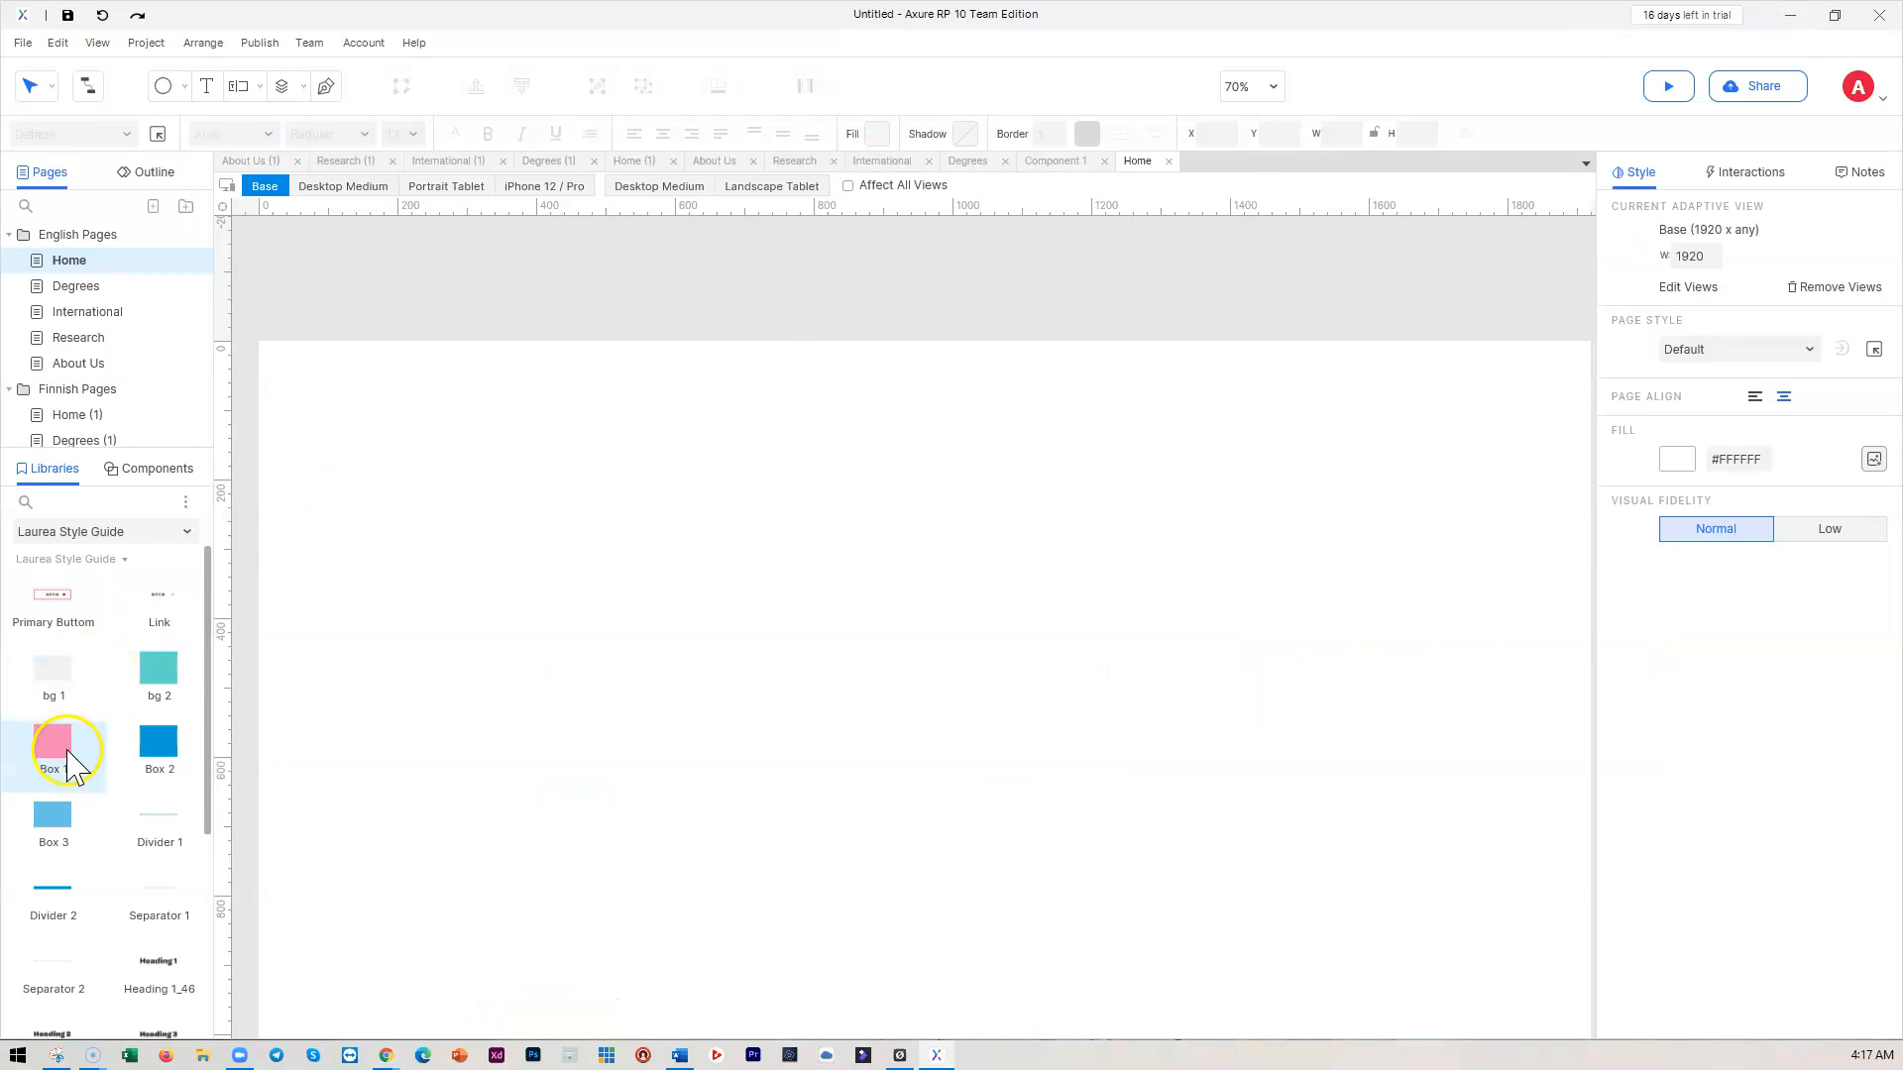
Place the Heading 1_46 library widget near the upper left of the Home page
scroll(70, 758, down, 3)
drag(149, 763, 527, 459)
click(595, 548)
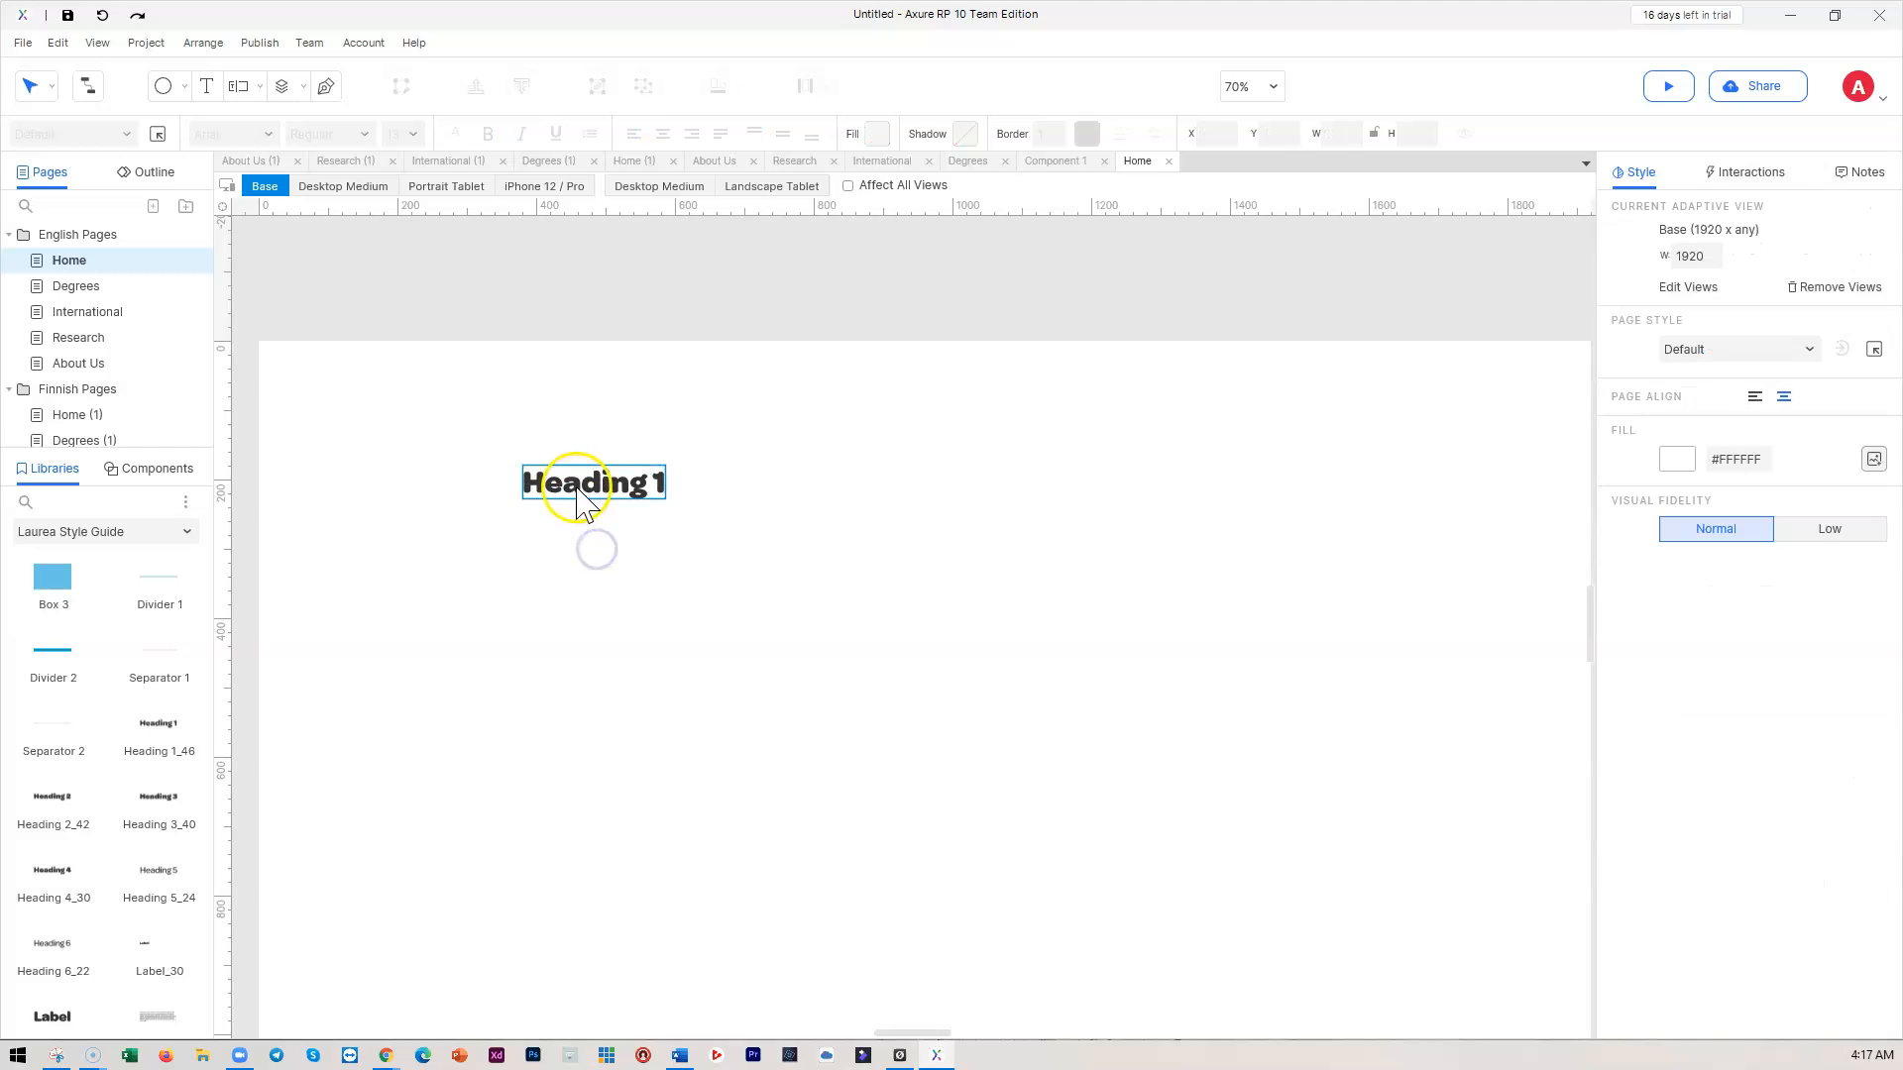
click(582, 486)
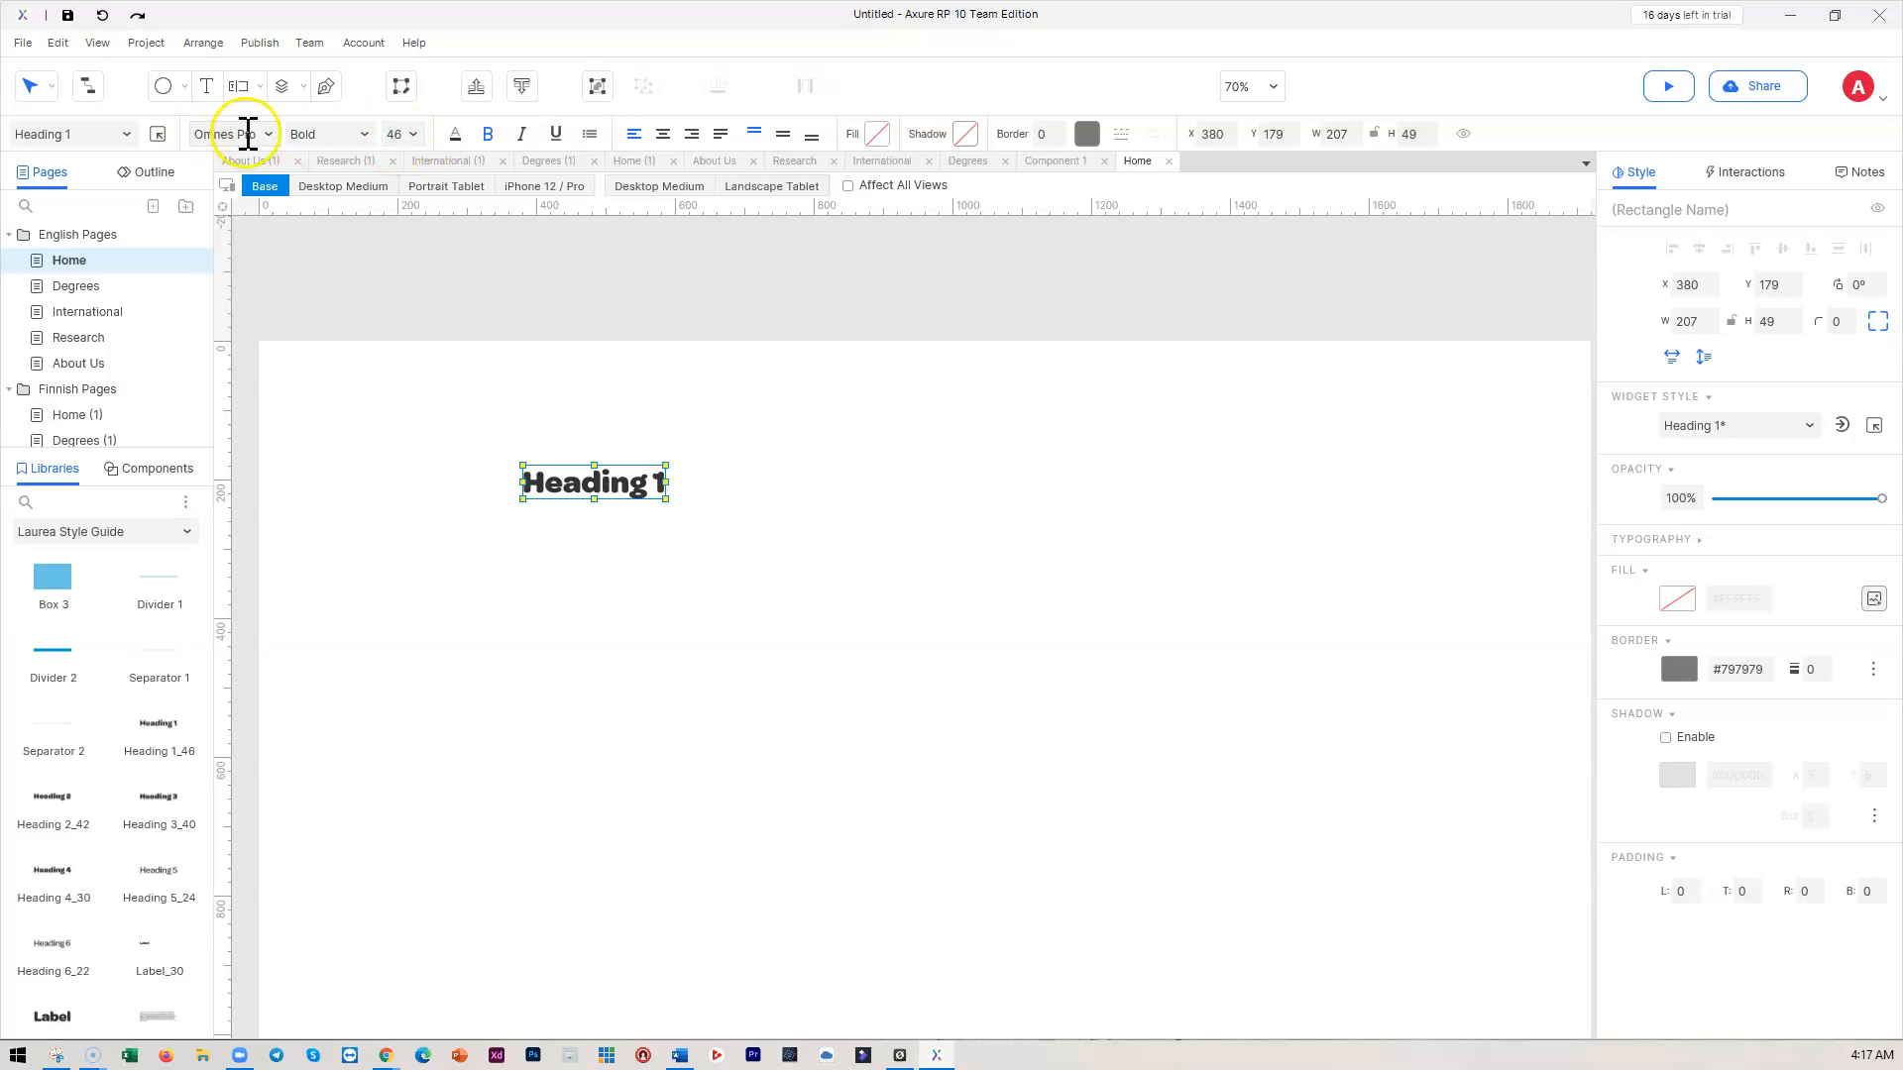
click(726, 499)
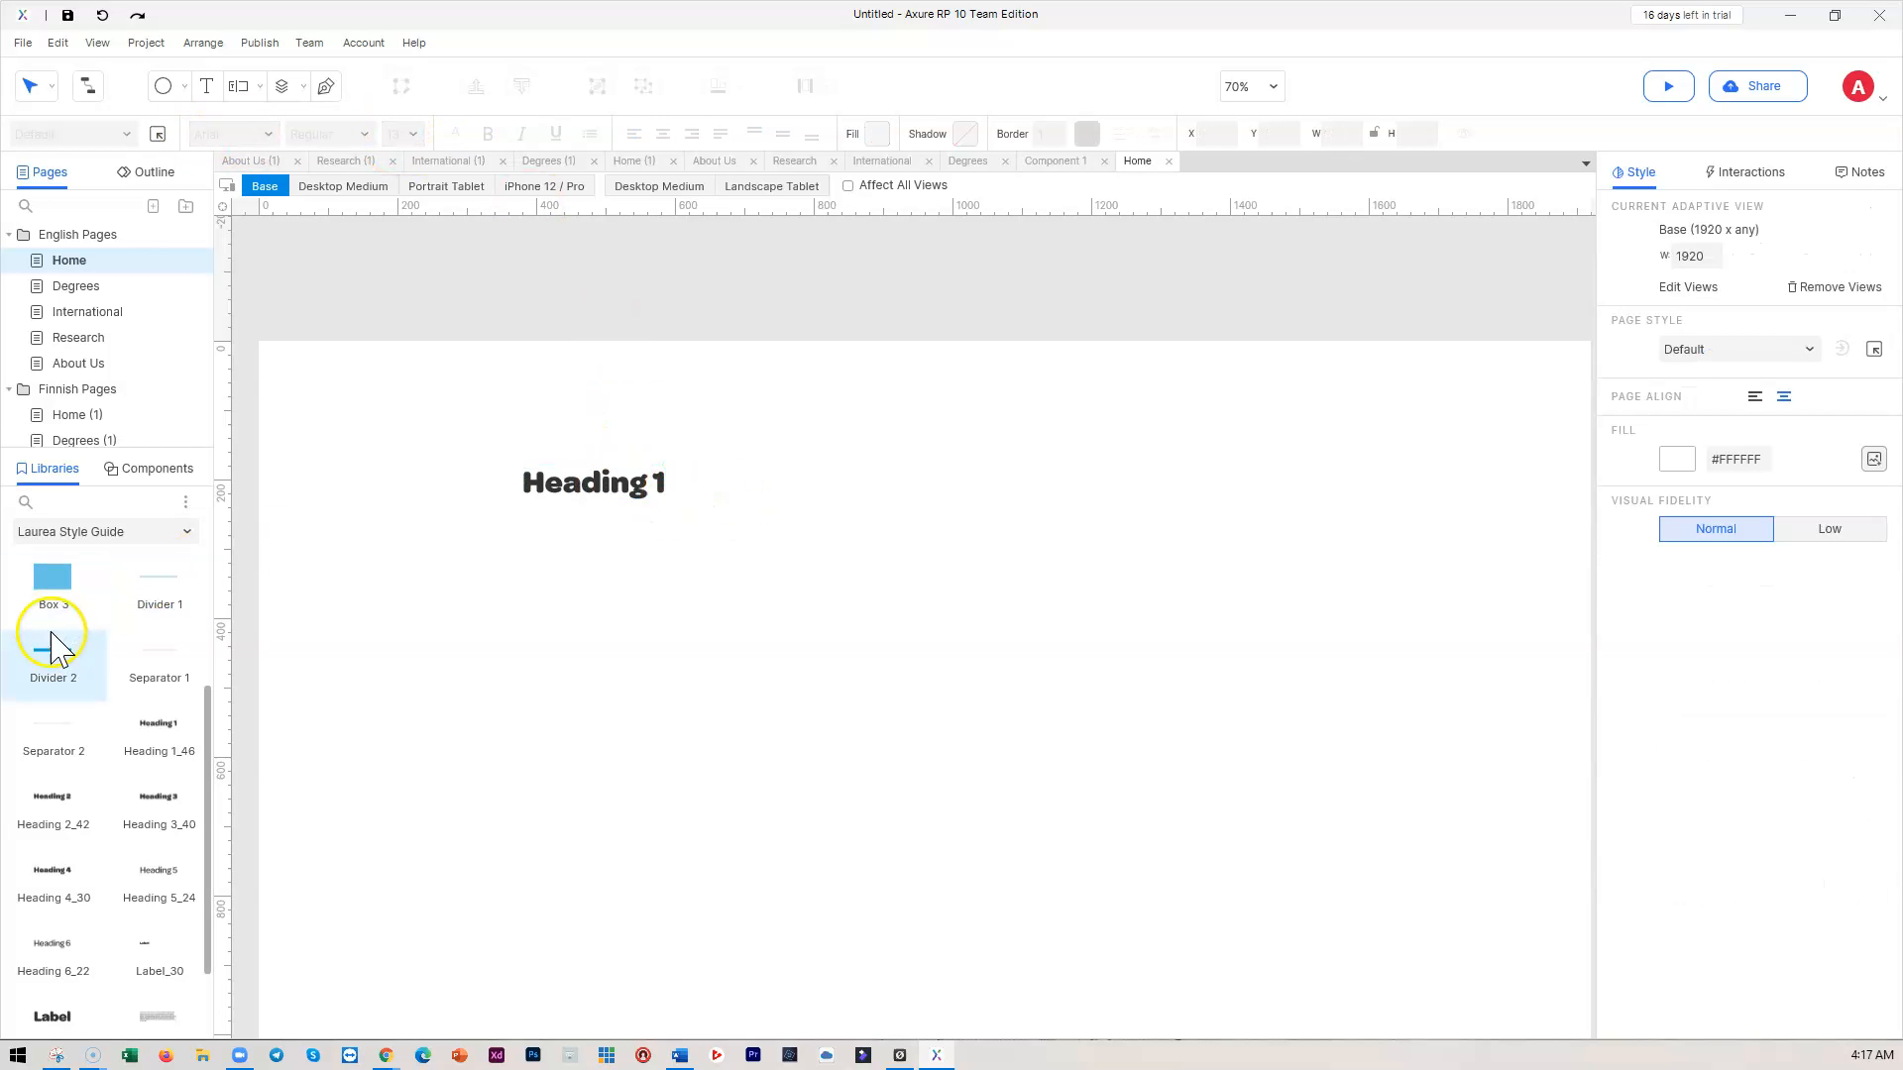
Add a Box 3 rectangle stretched to 2120 wide, then delete it
drag(60, 607, 298, 617)
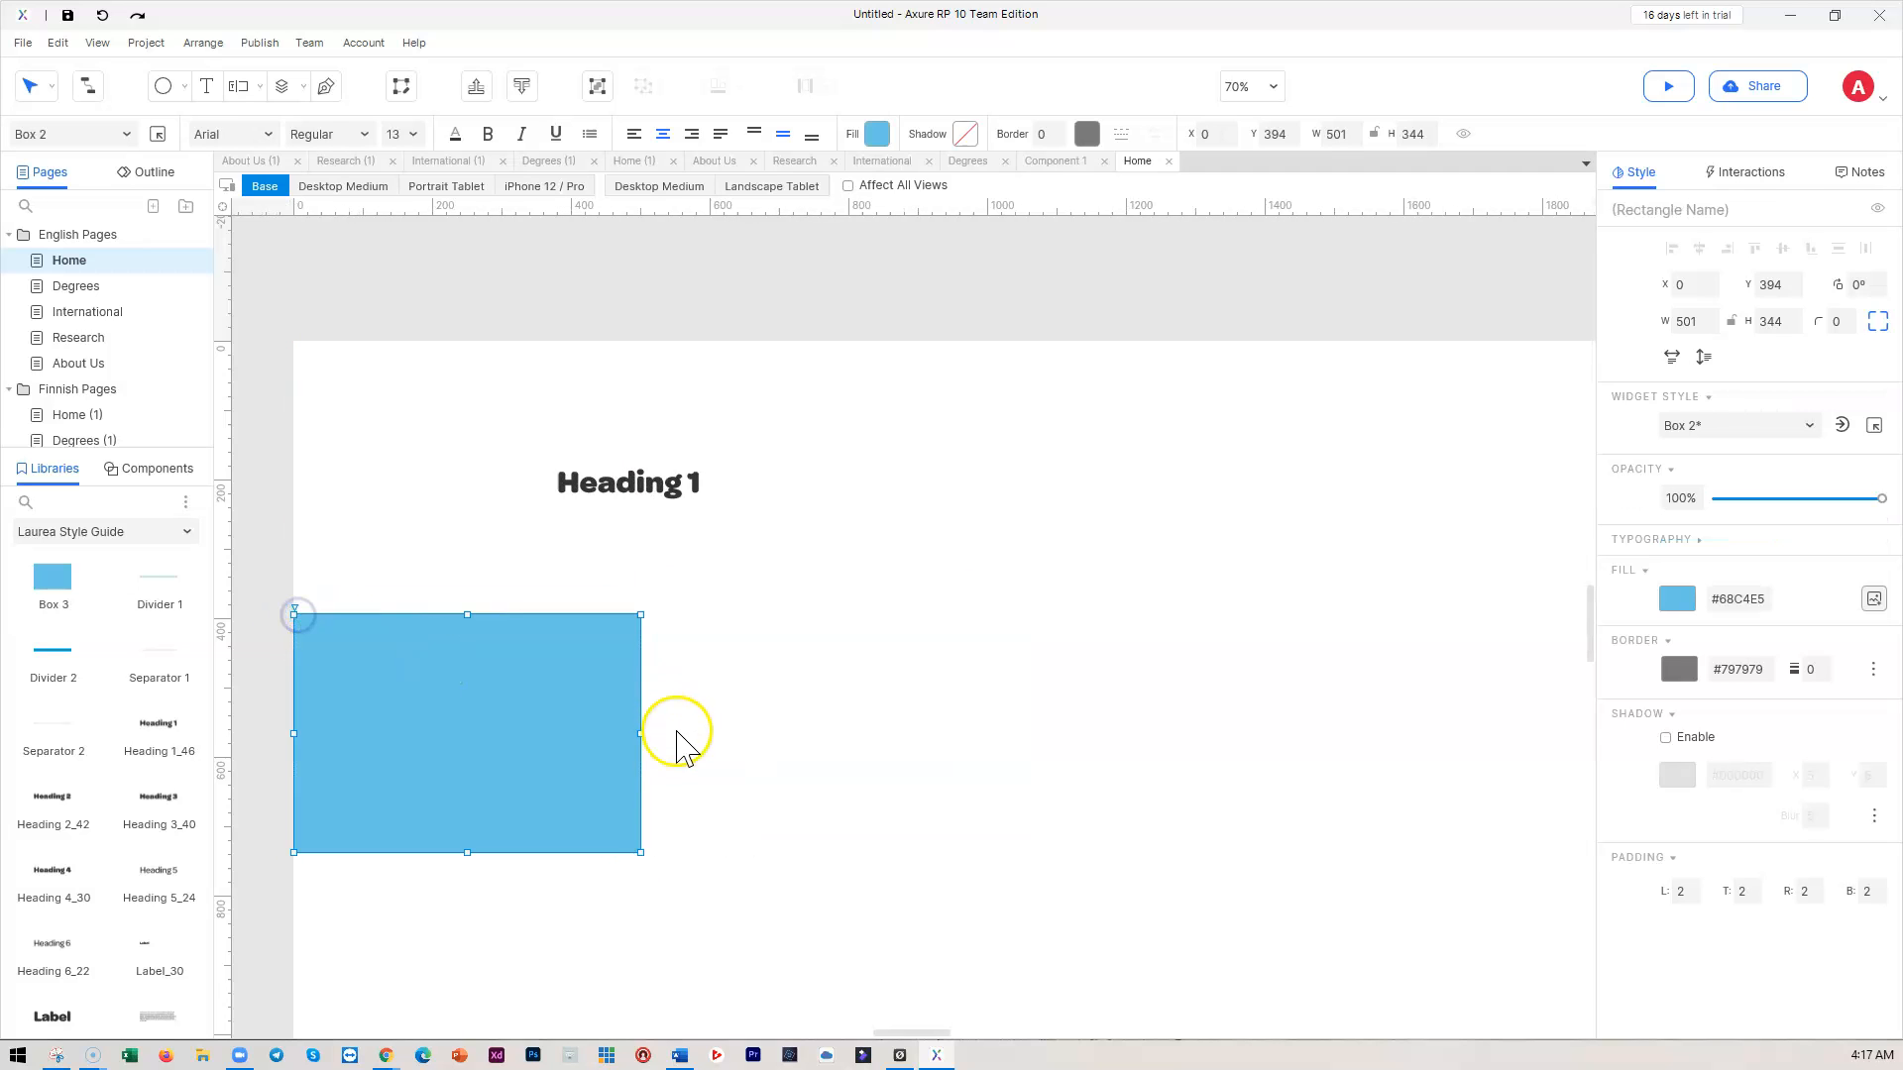
drag(637, 752, 874, 754)
key(Delete)
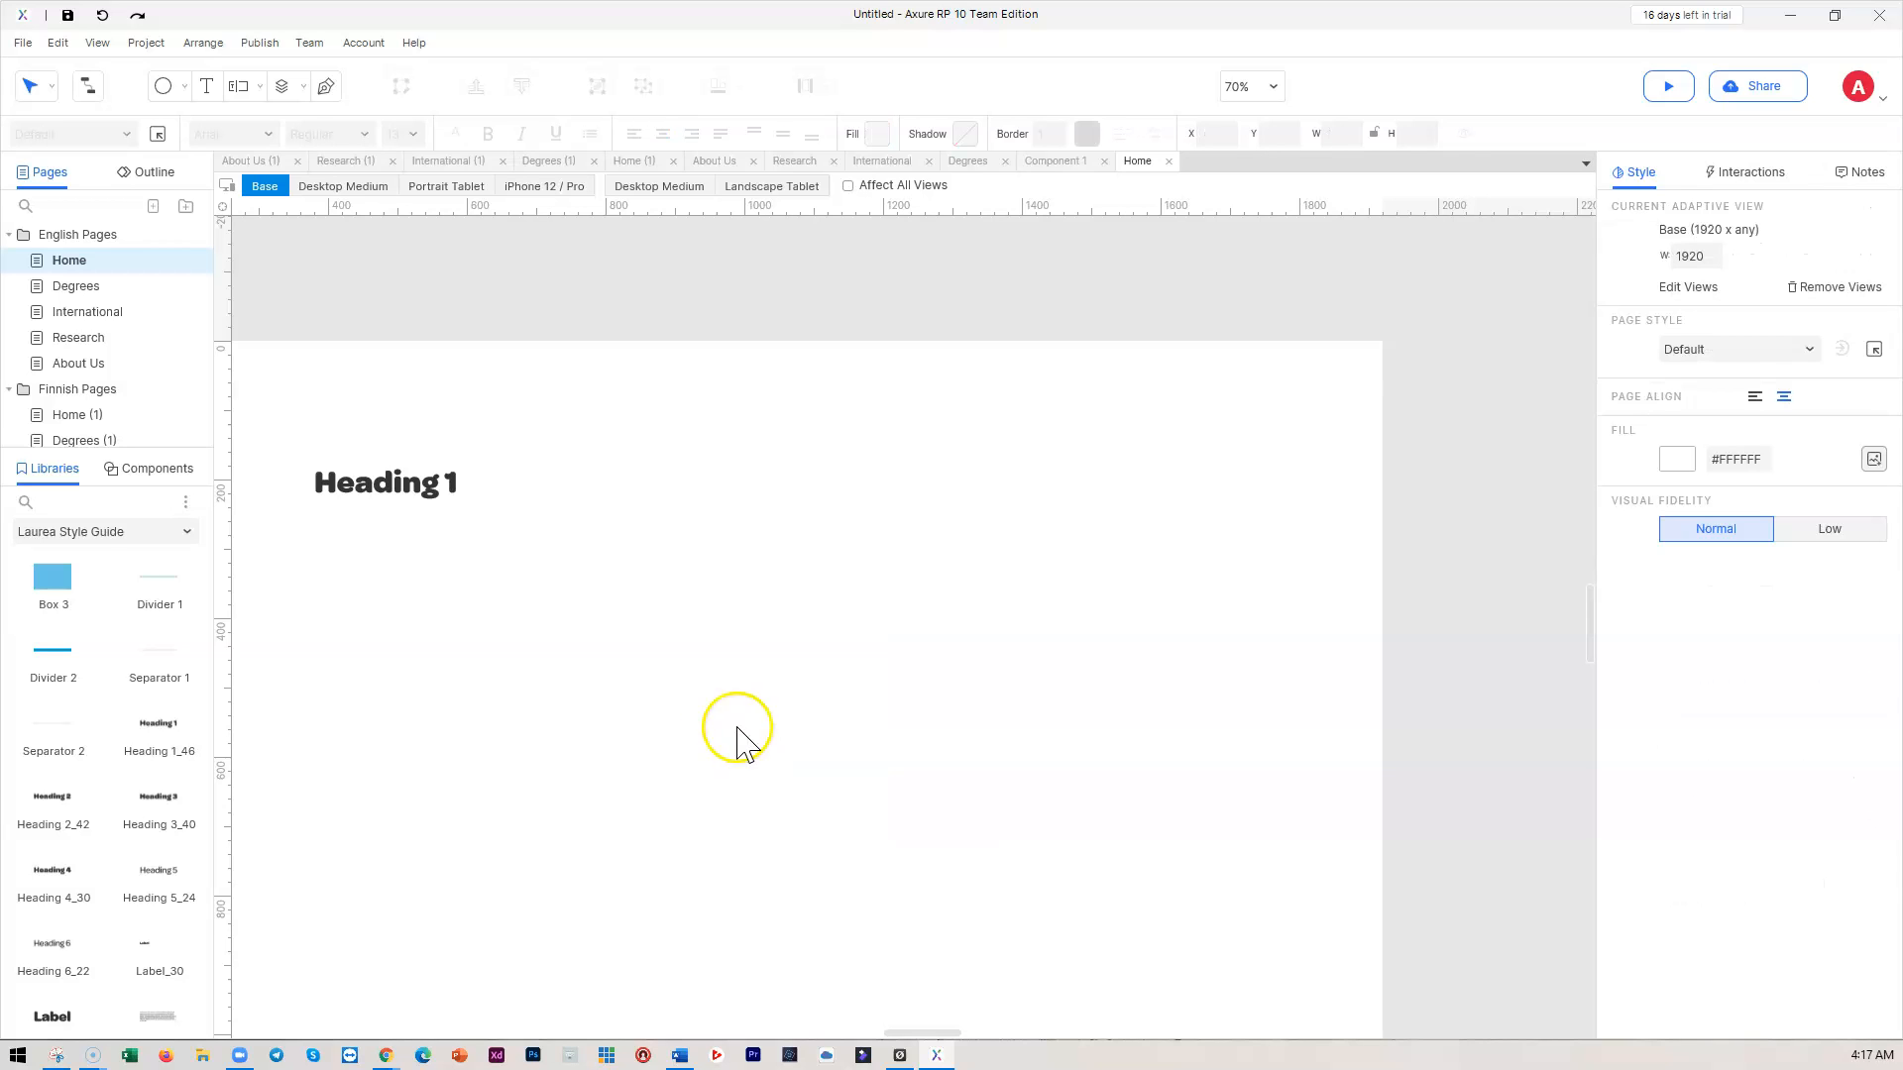
drag(921, 1030, 912, 1032)
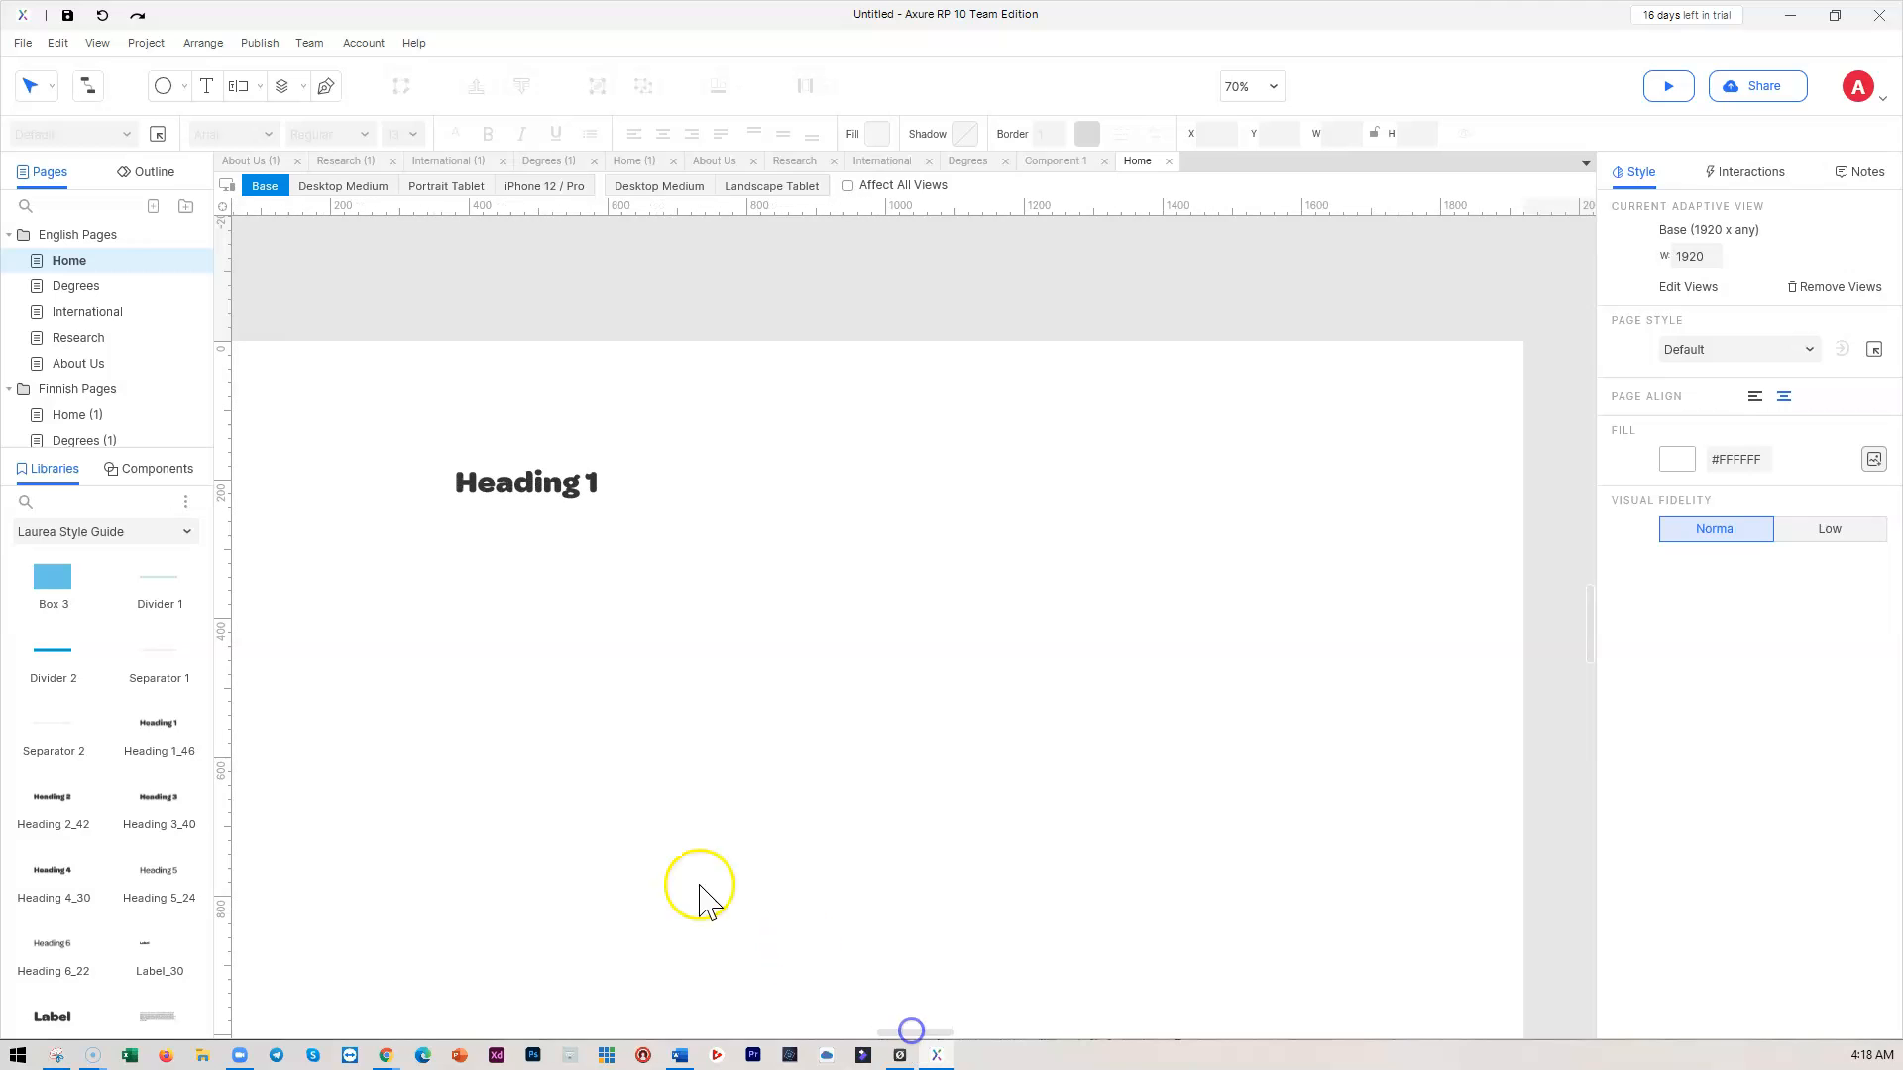
Scroll through the Libraries and Pages panels and bring up the Project menu
scroll(105, 565, up, 2)
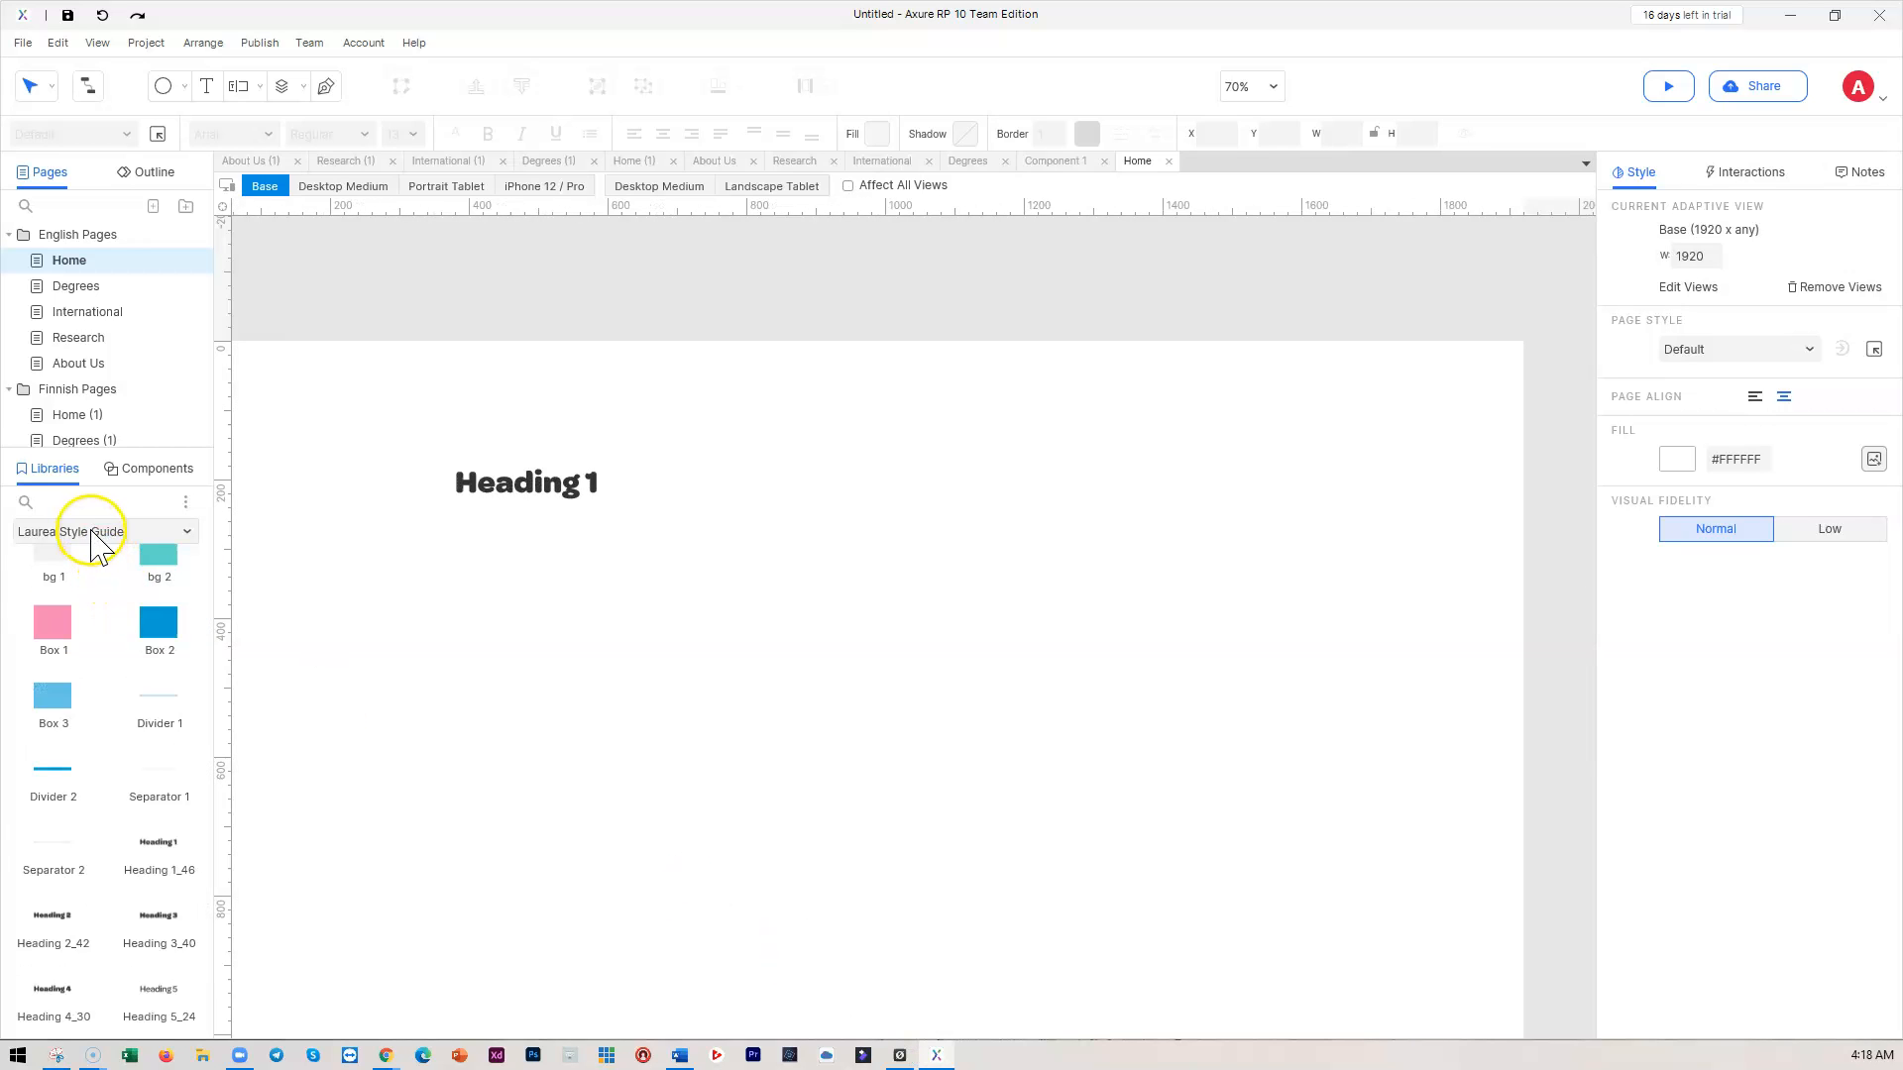
scroll(126, 768, down, 4)
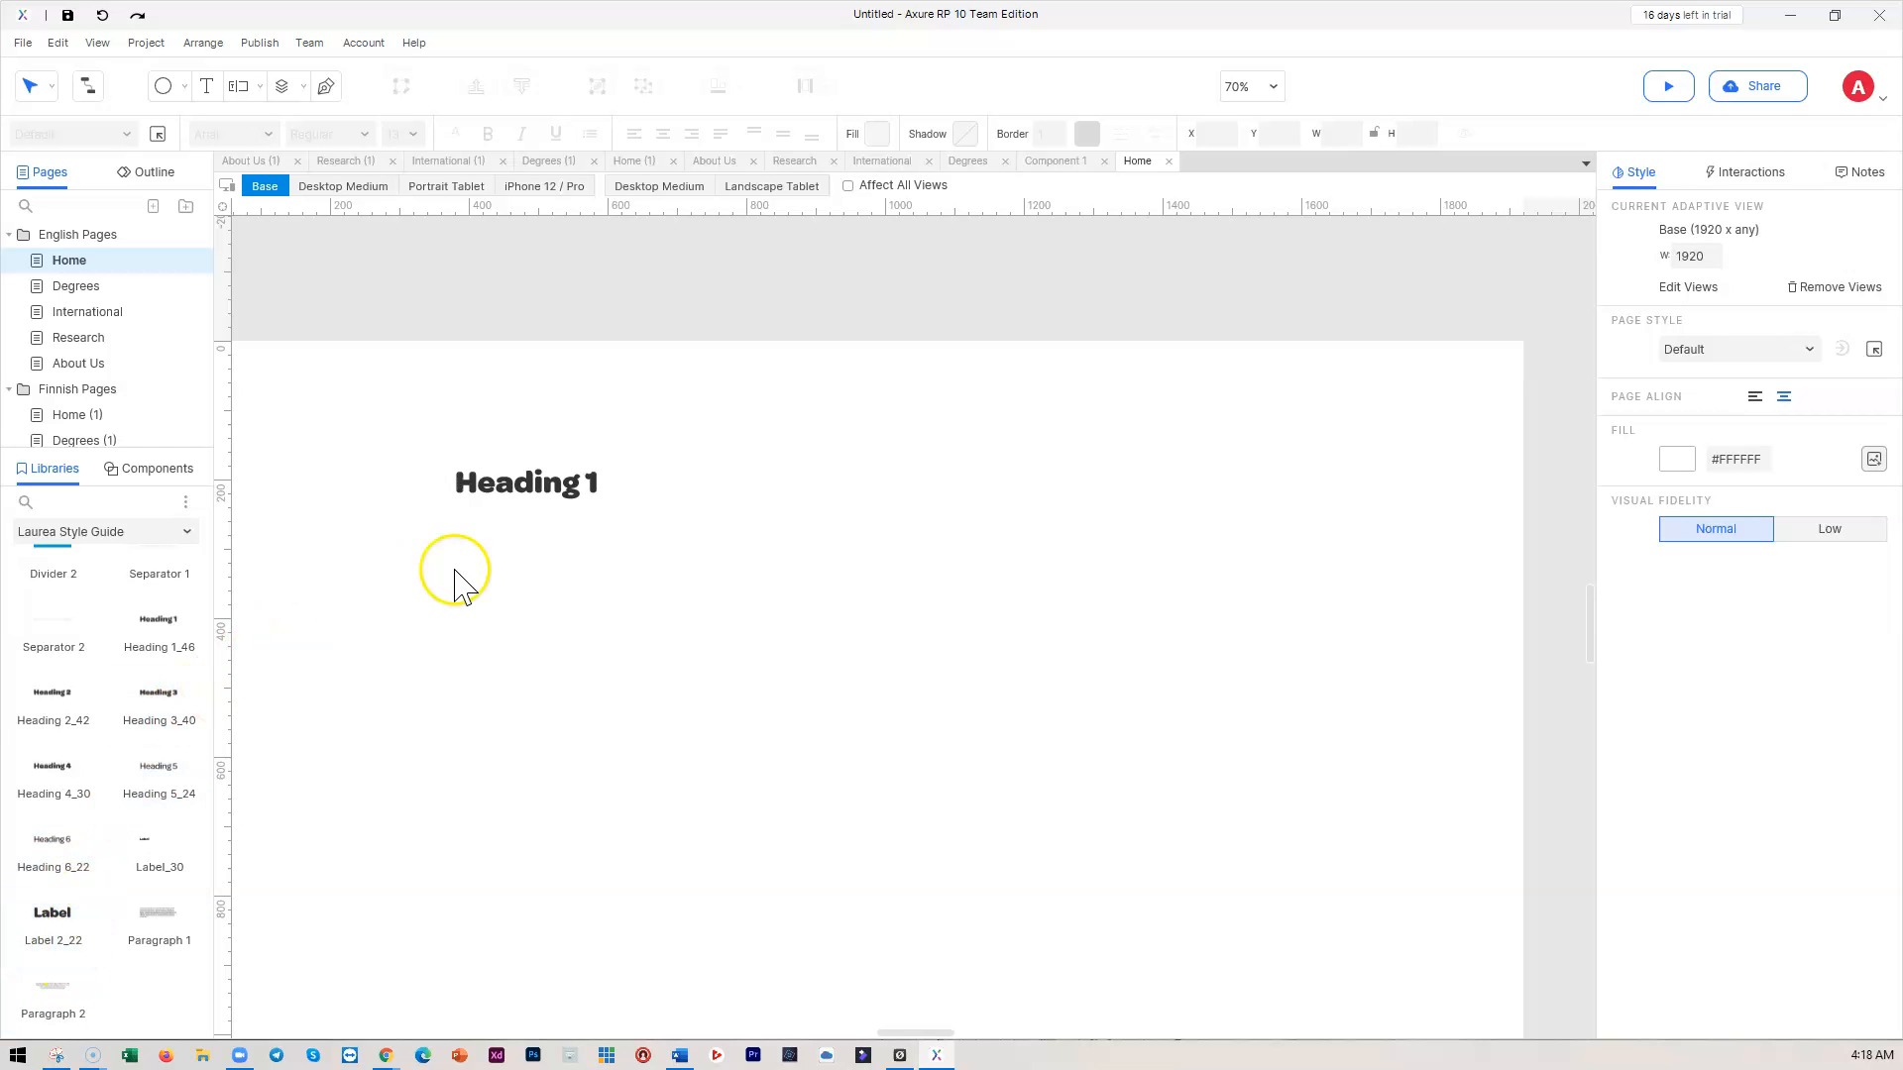
drag(923, 1031, 918, 1032)
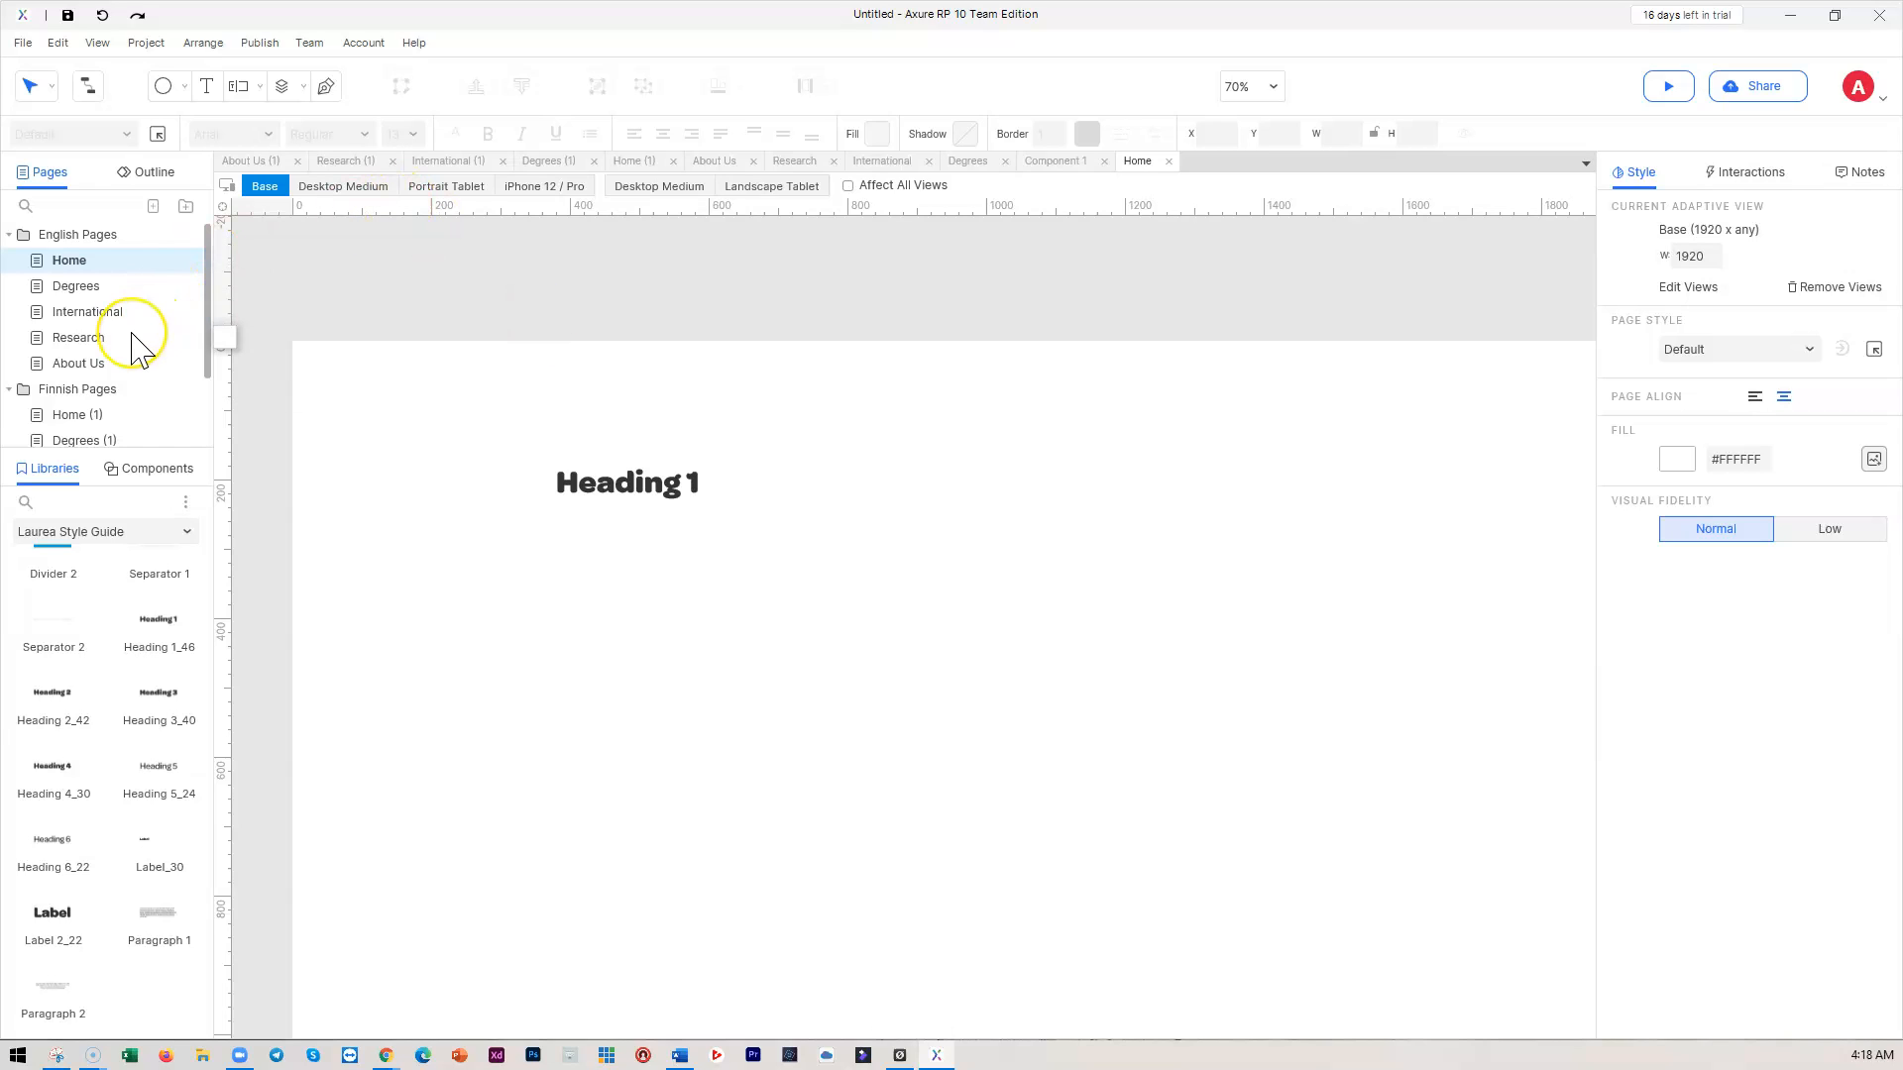
scroll(134, 337, down, 1)
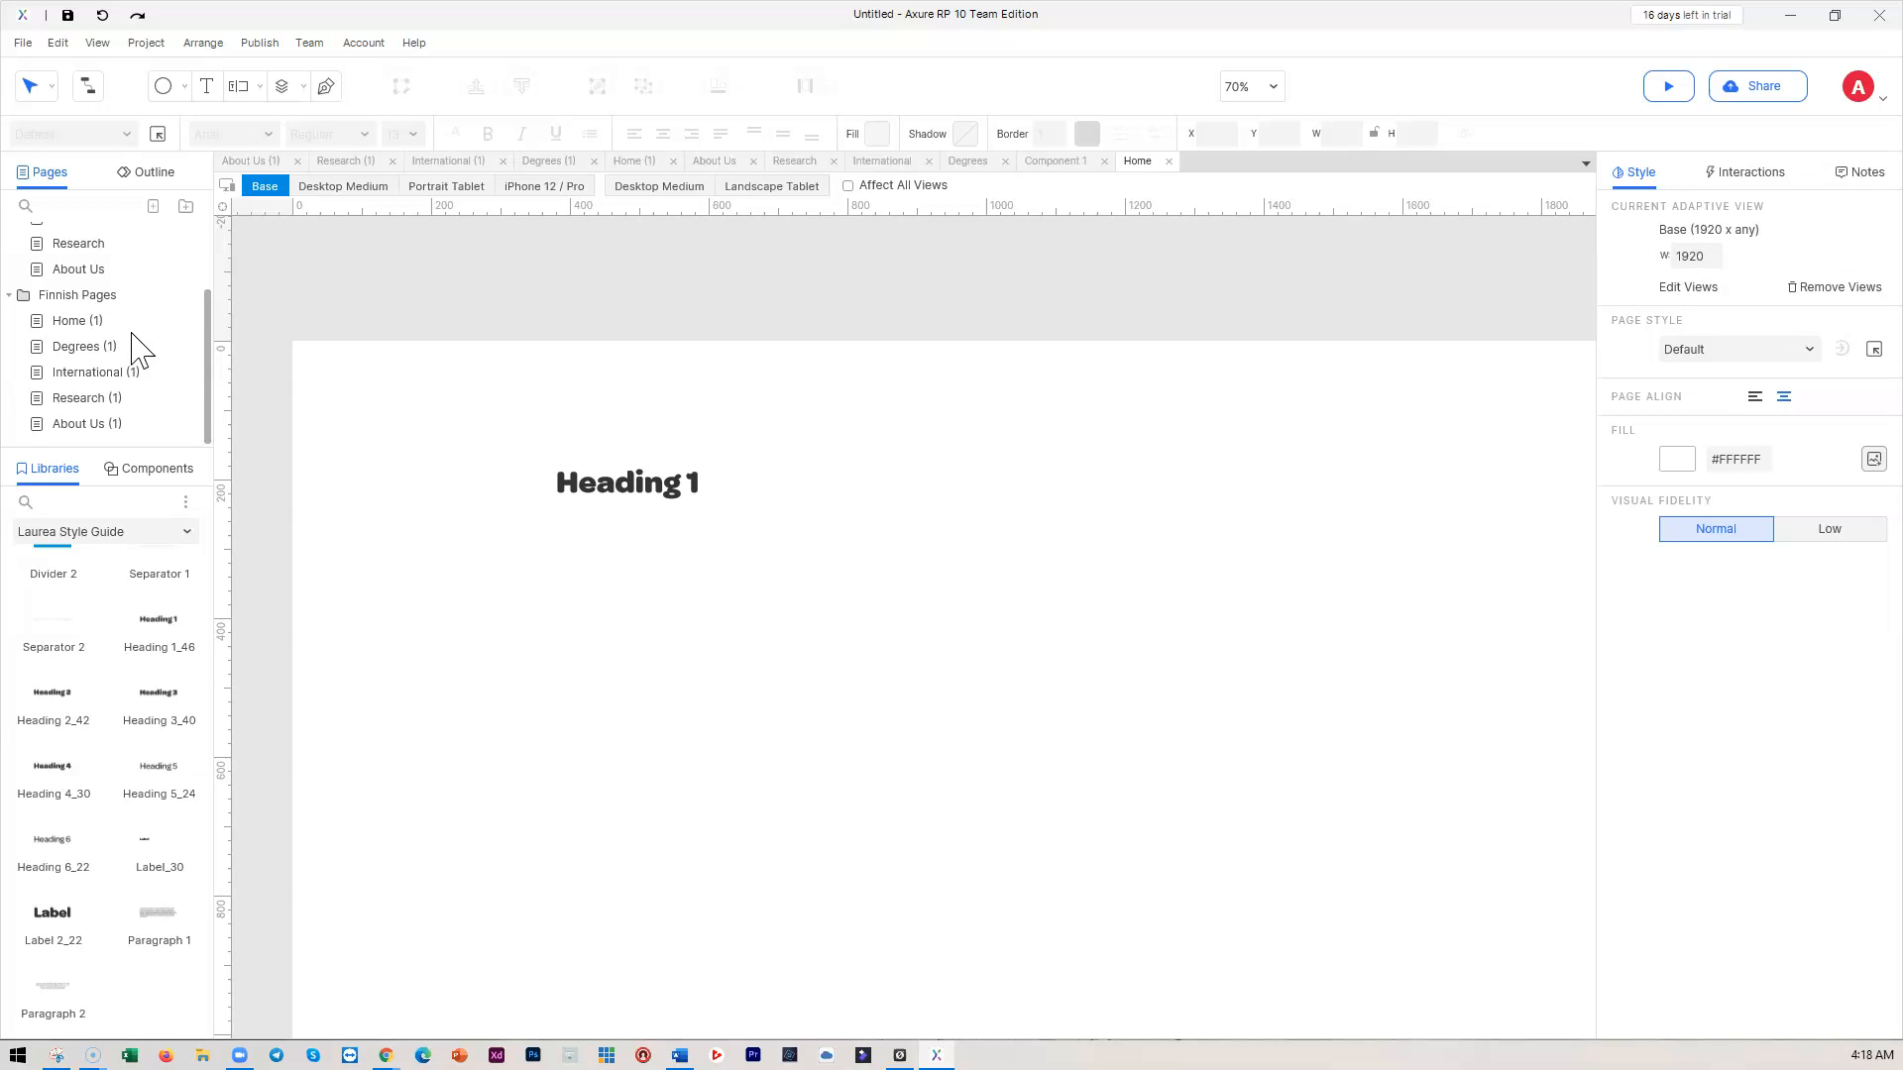
scroll(85, 667, up, 5)
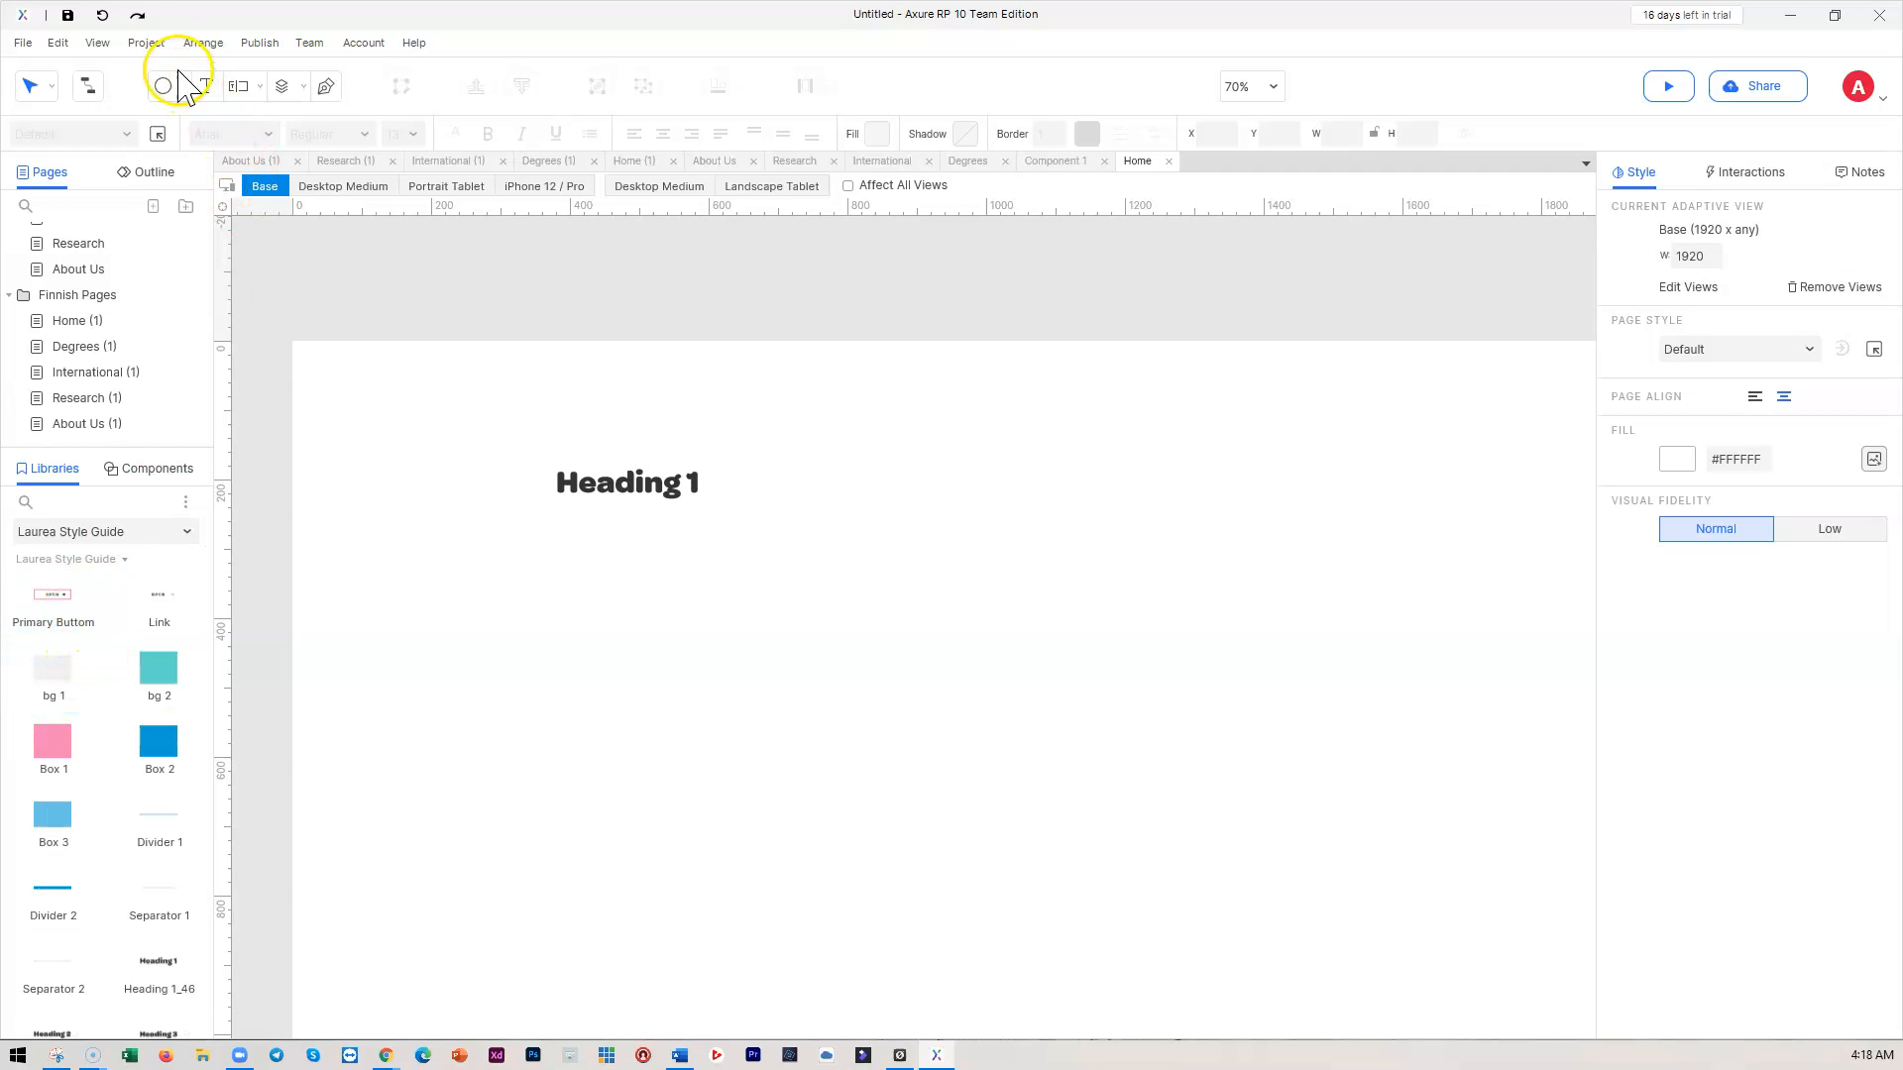
click(146, 45)
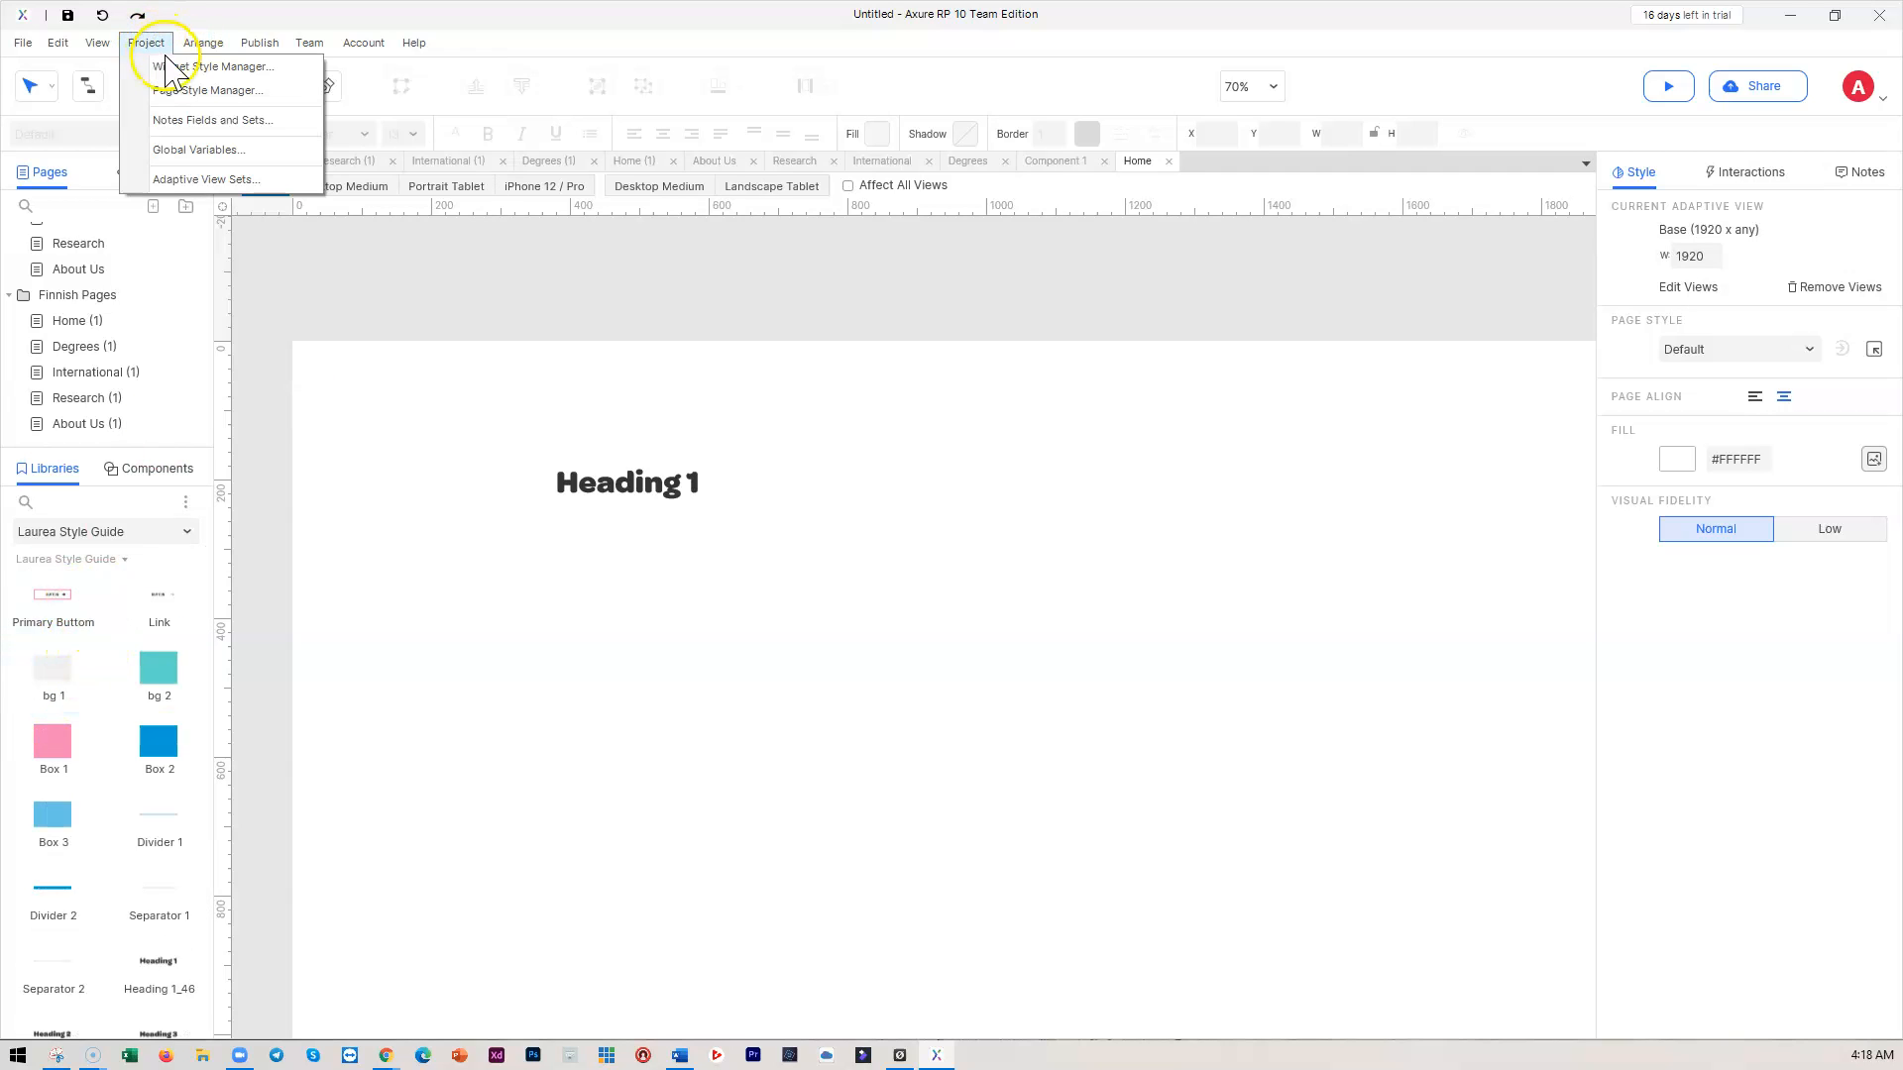
Review Heading 1–6 and Paragraph in Widget Style Manager, close it, and show the File menu
click(198, 67)
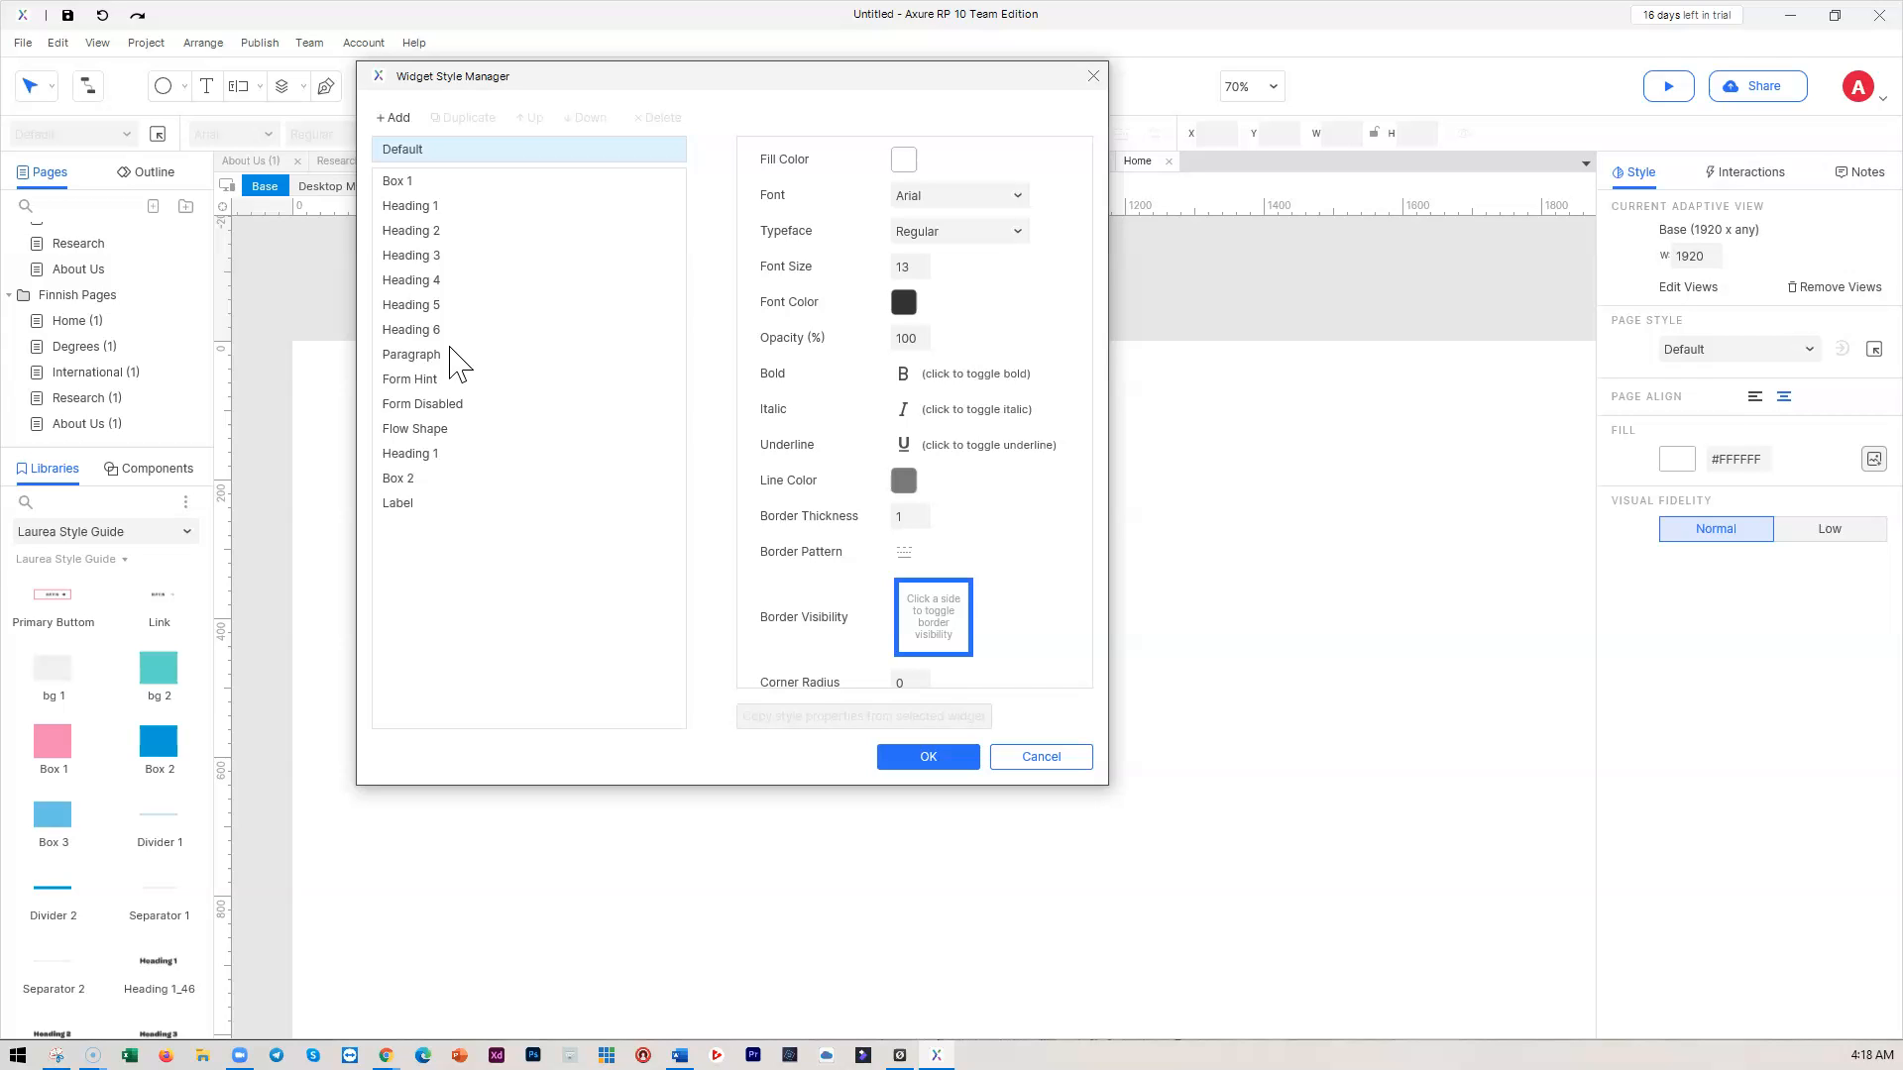
click(932, 758)
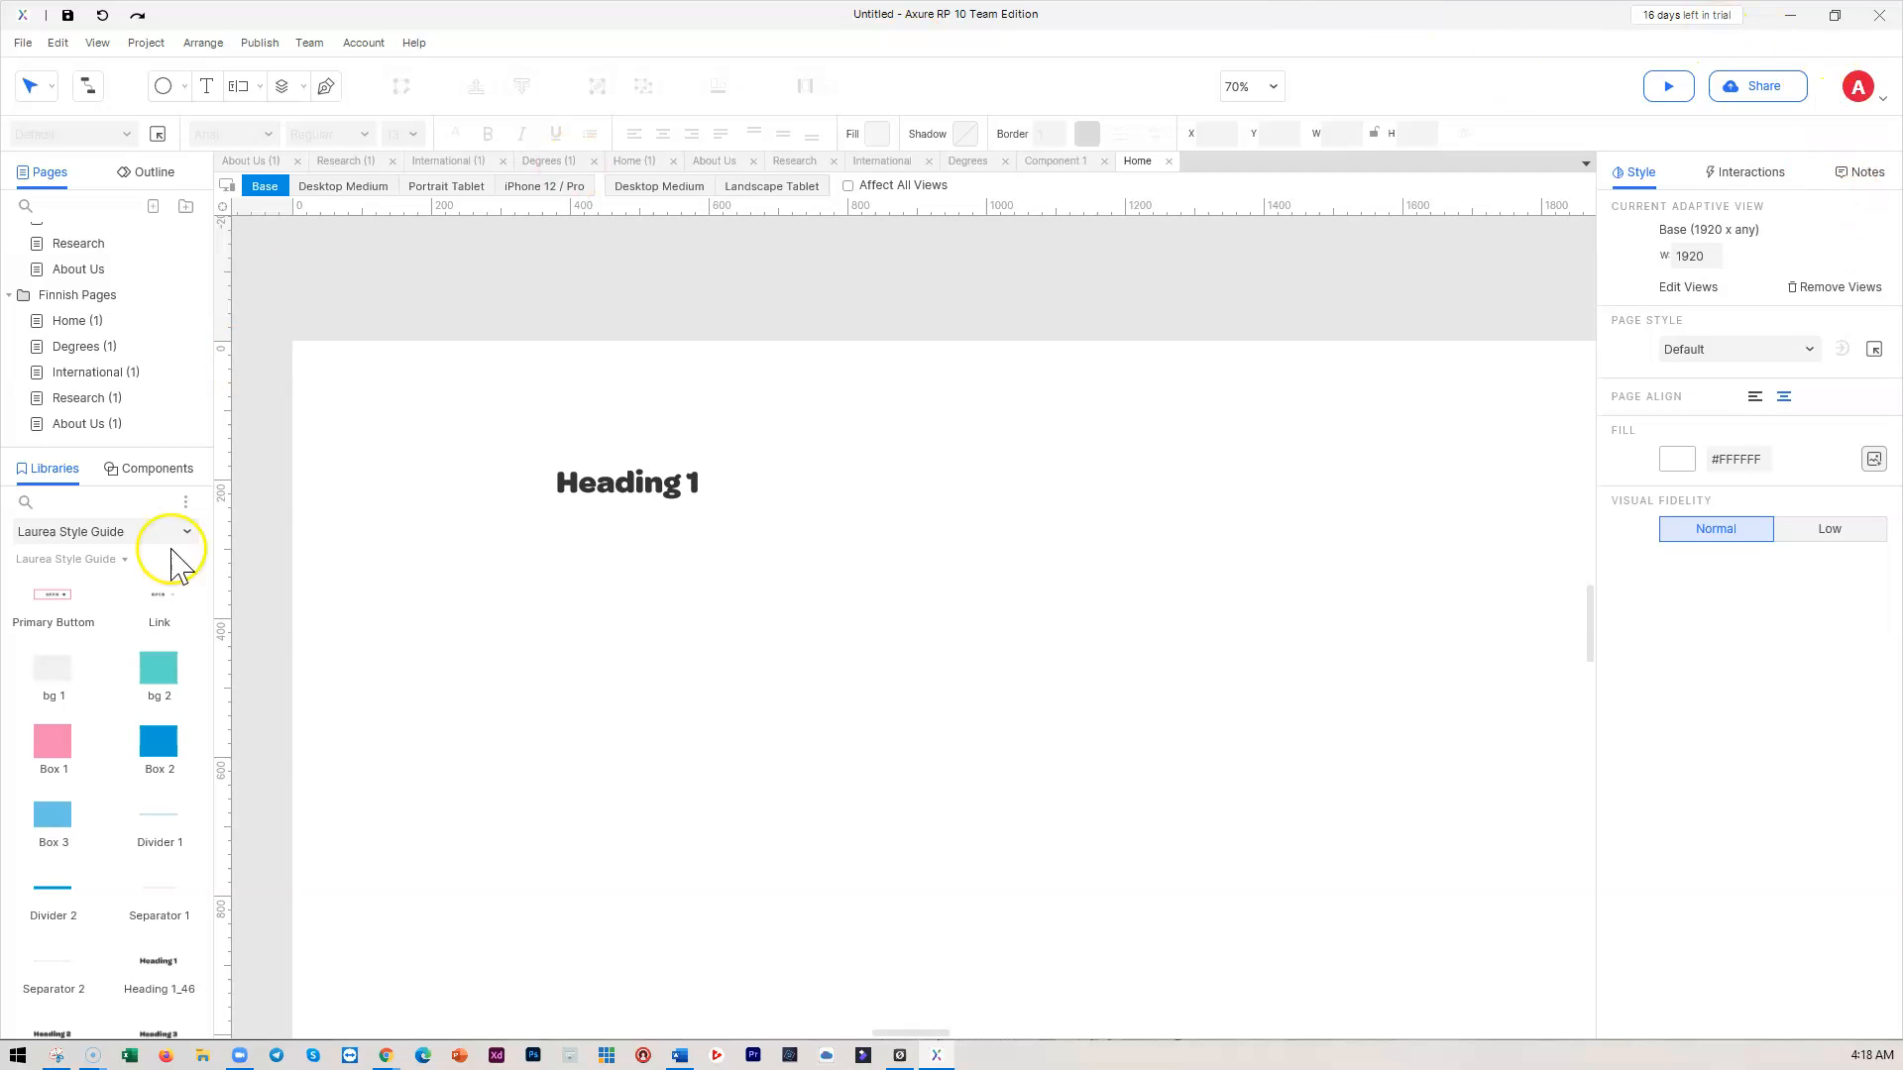
click(22, 43)
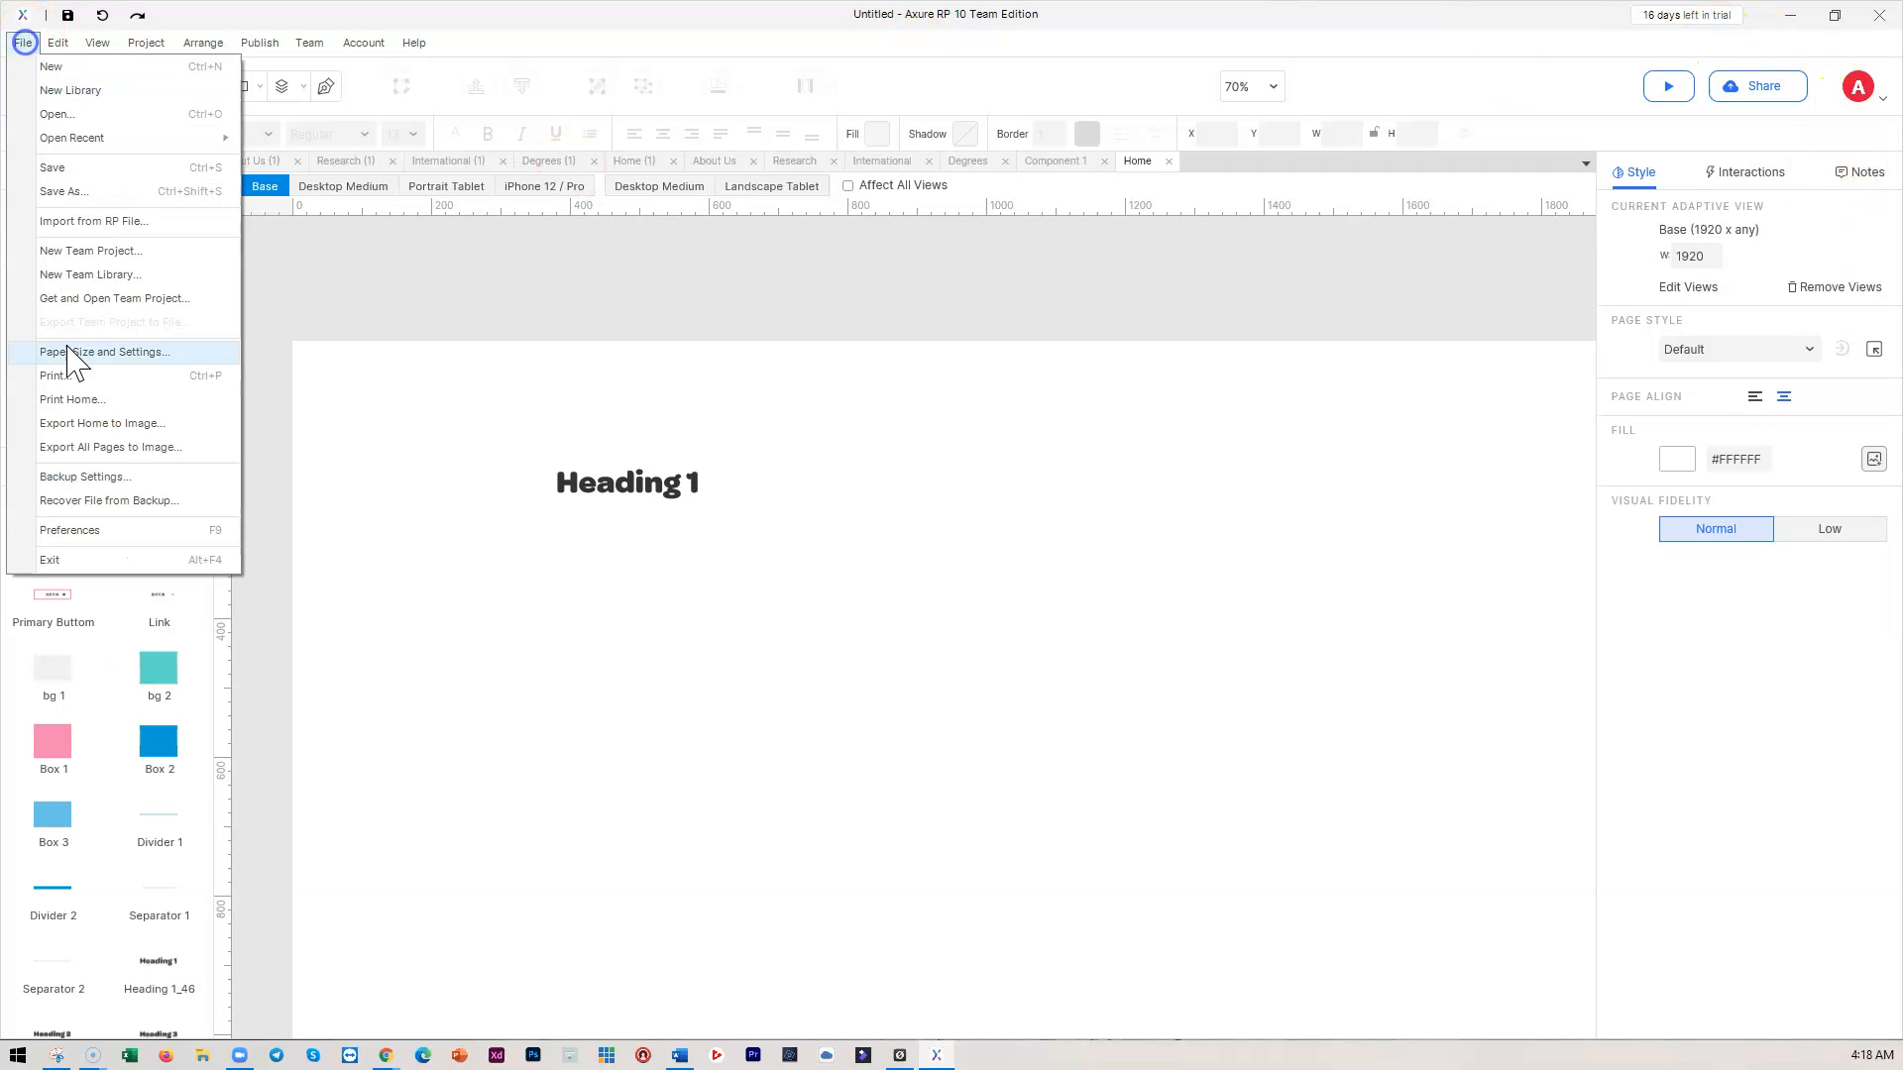
Toggle Axure's appearance to Dark Mode and back to Light Mode, then bring Screencast-O-Matic forward
click(77, 528)
click(696, 628)
click(700, 684)
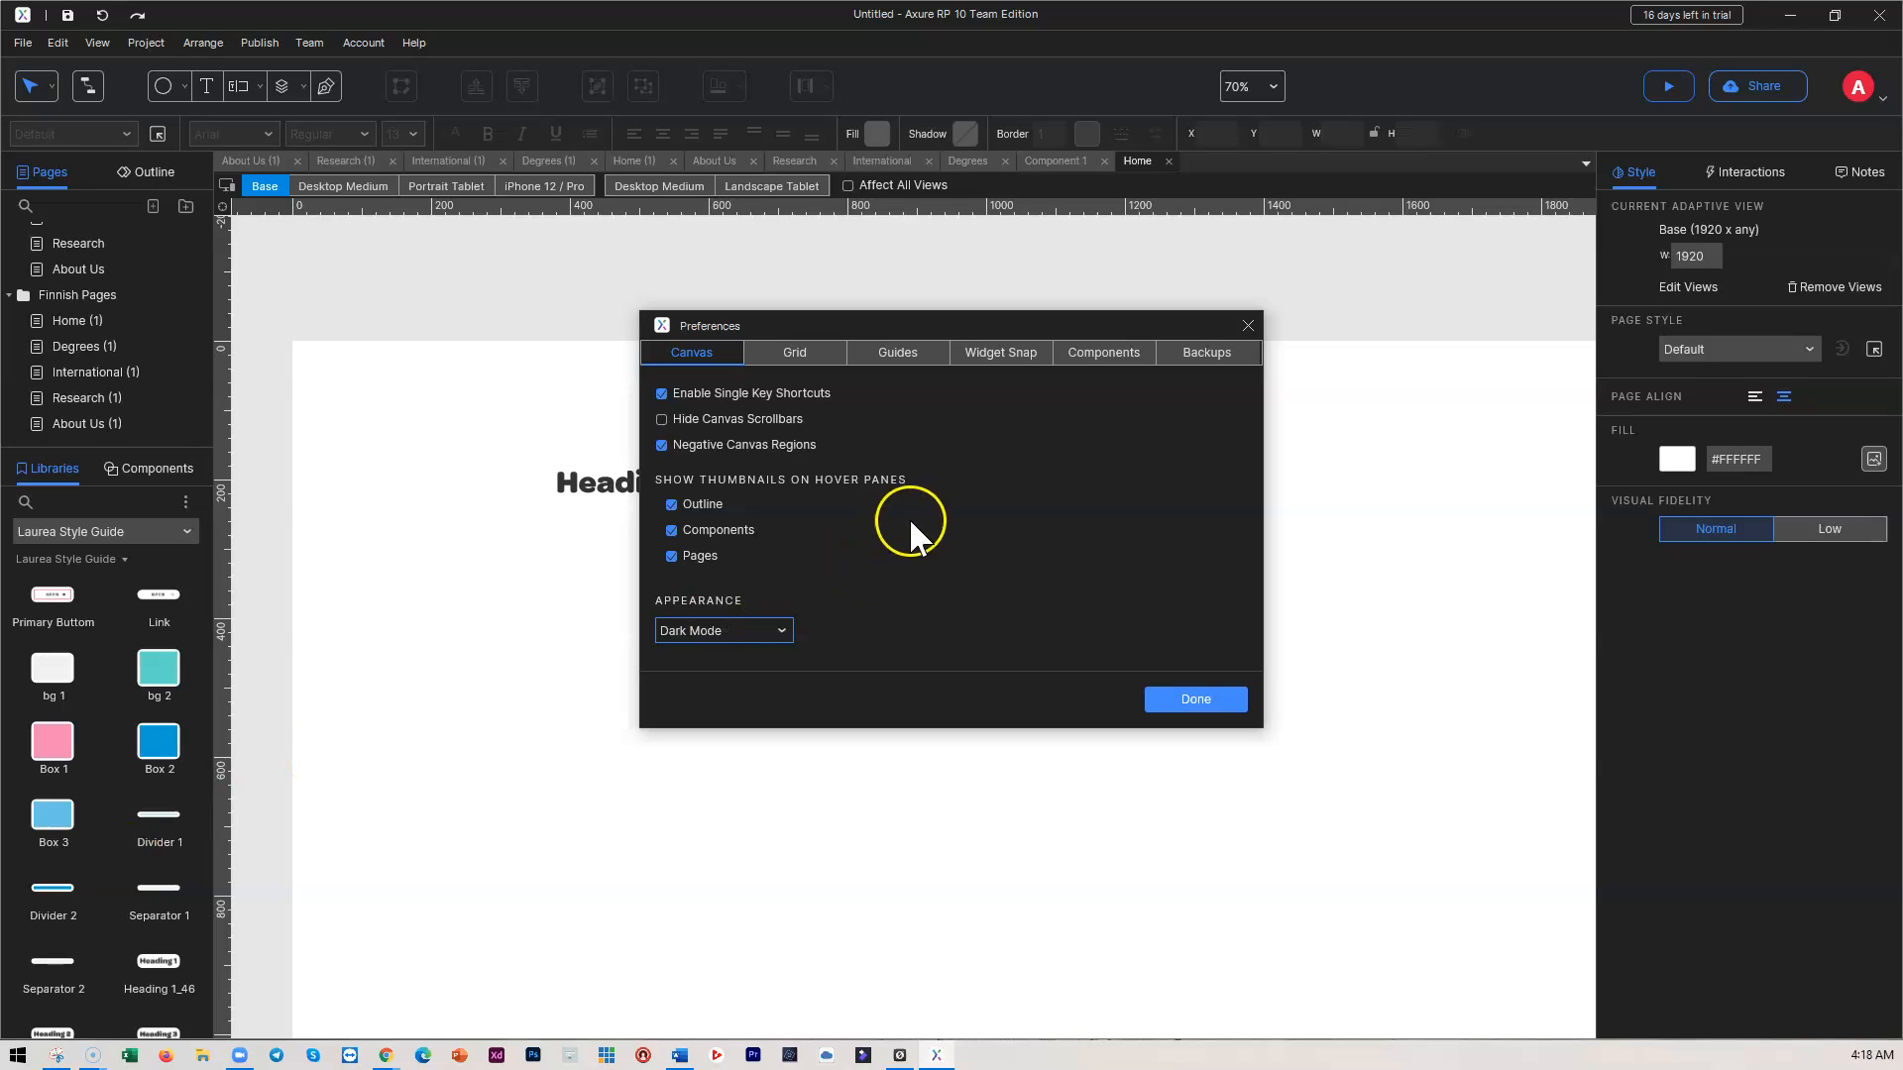
click(723, 630)
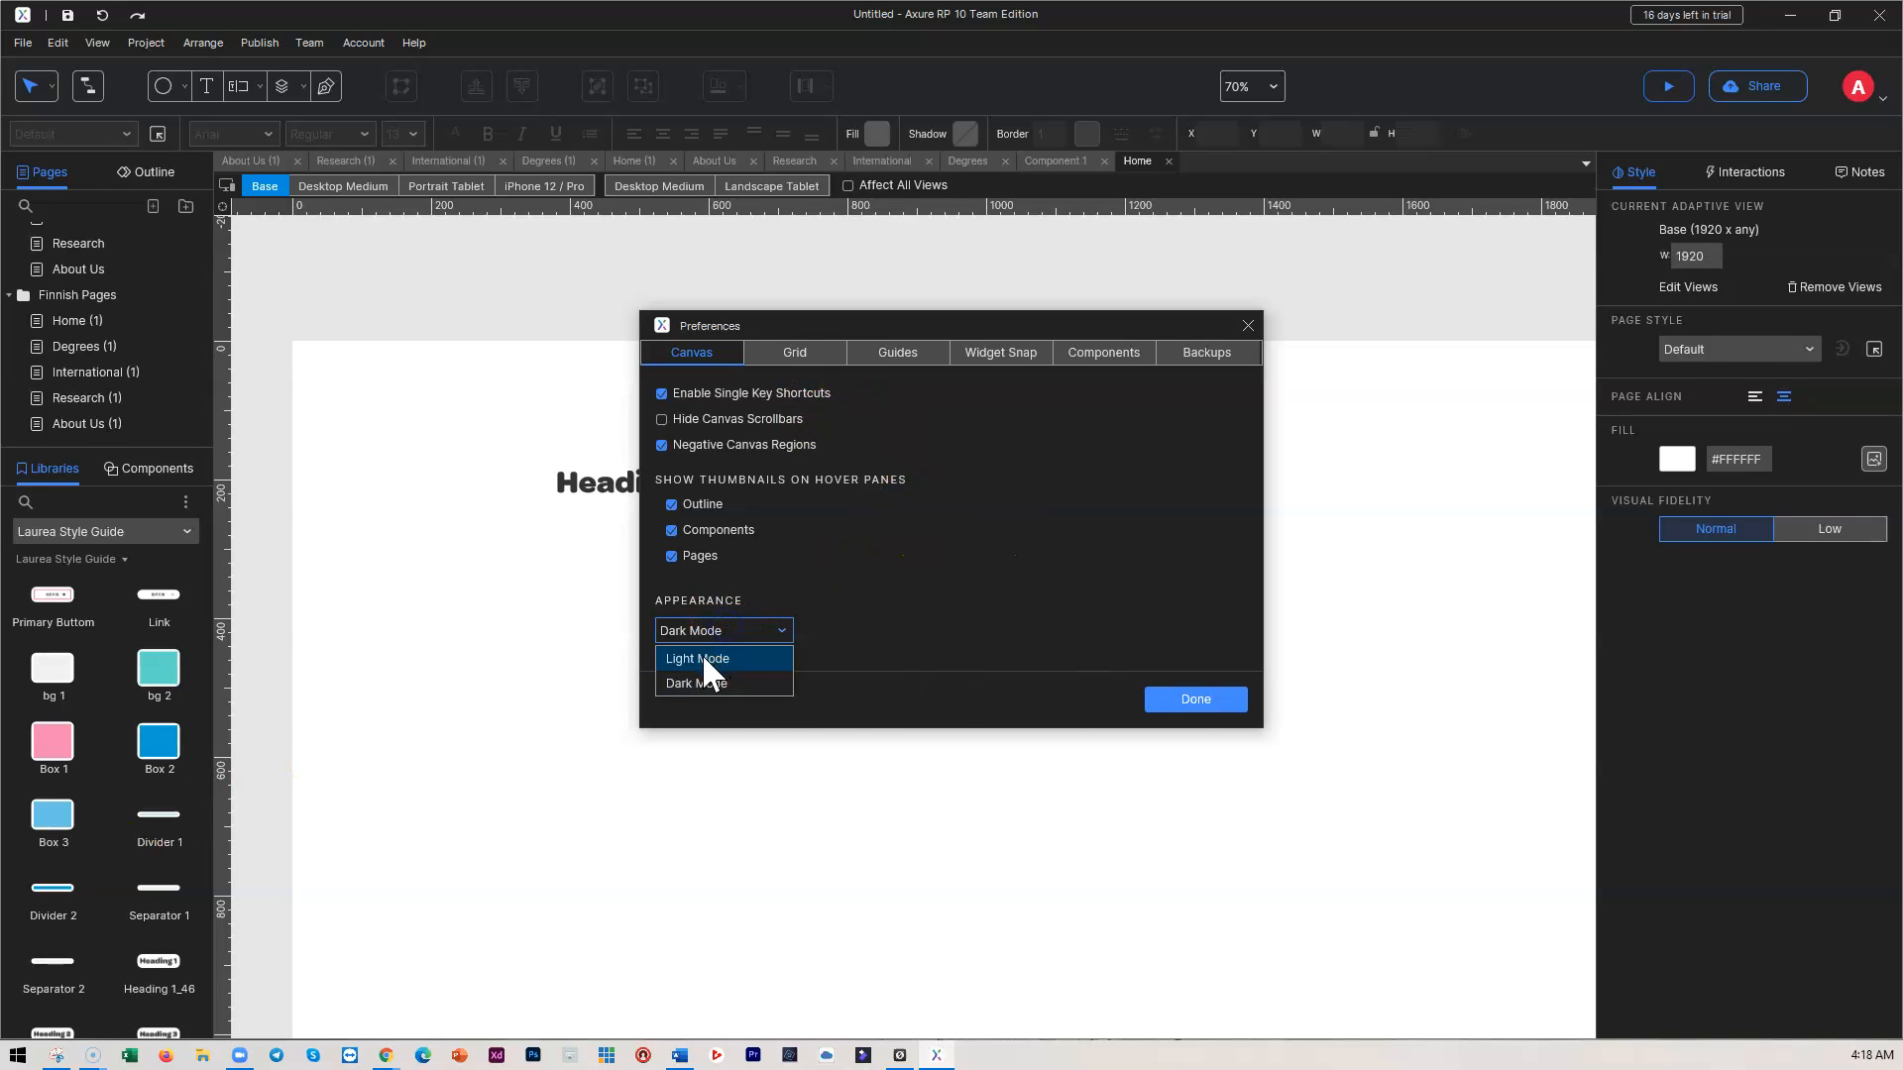
click(702, 654)
click(1211, 701)
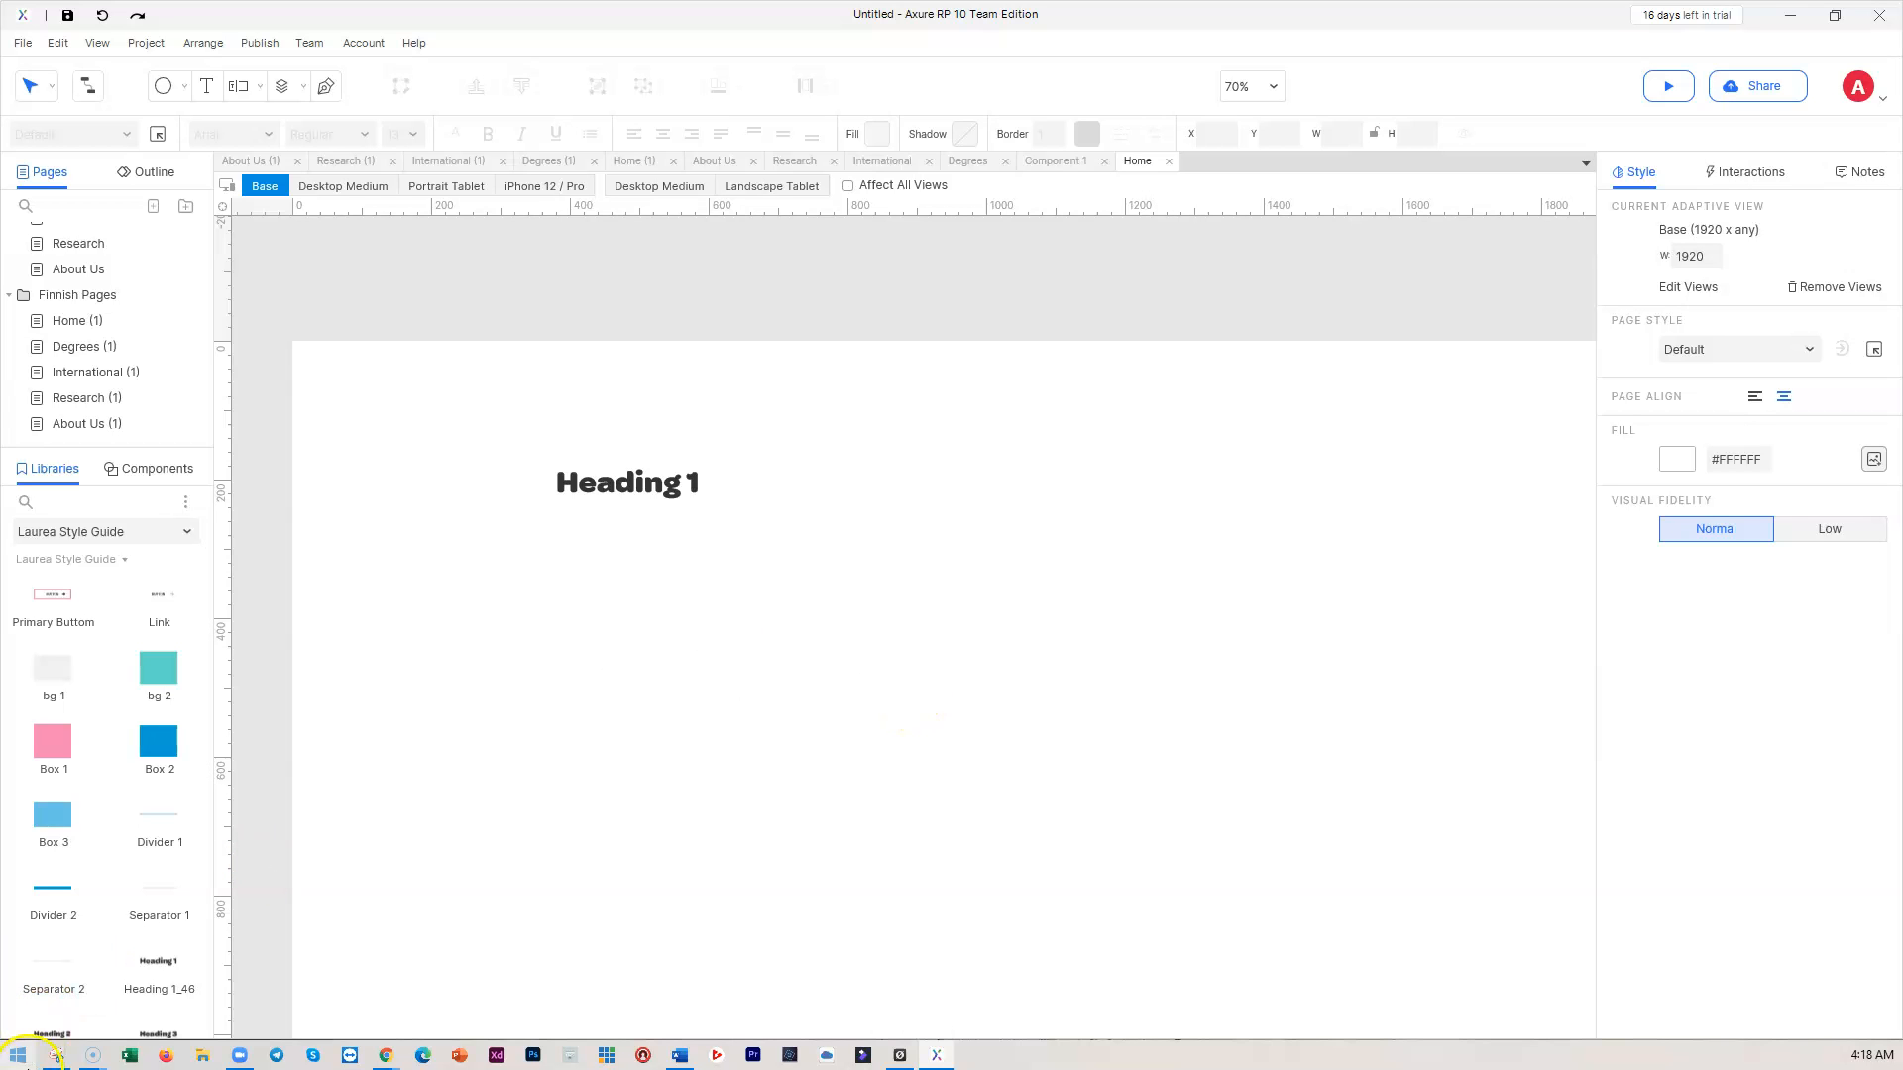
mouse_move(92, 1055)
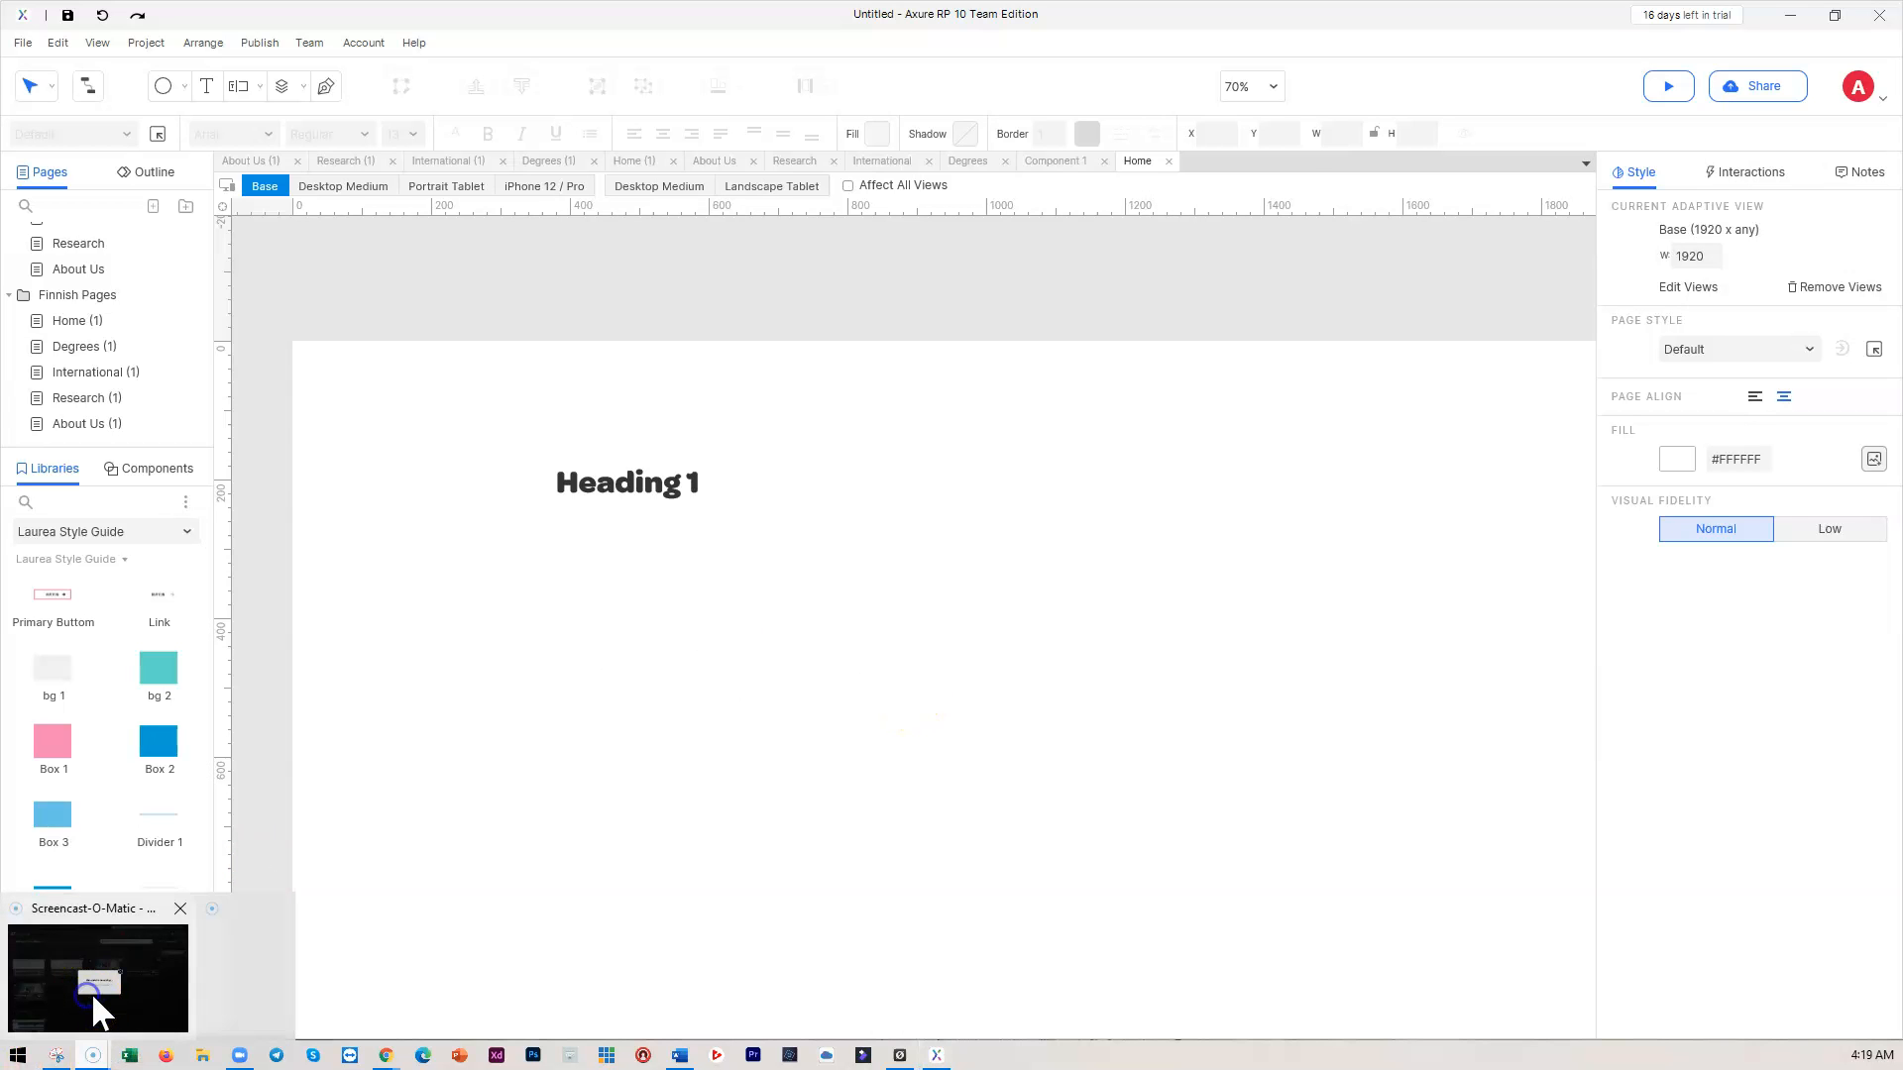
click(92, 991)
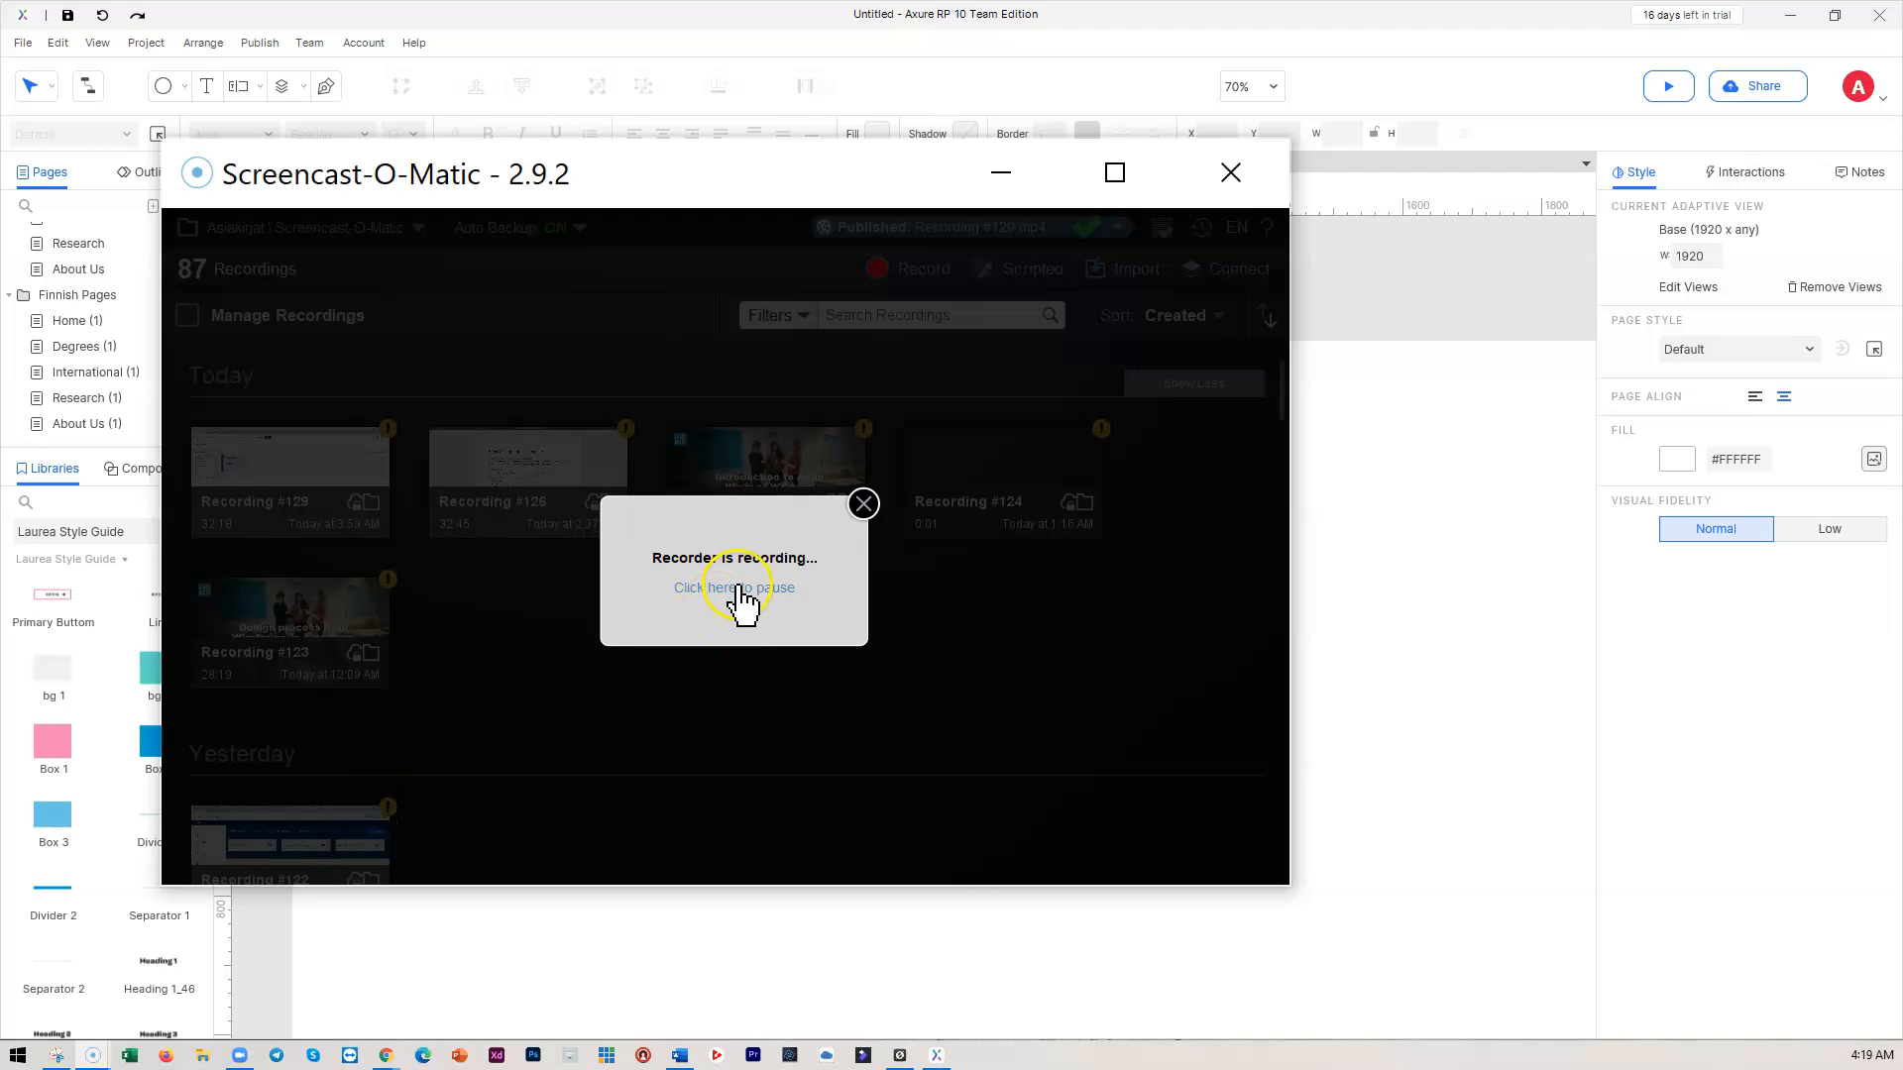